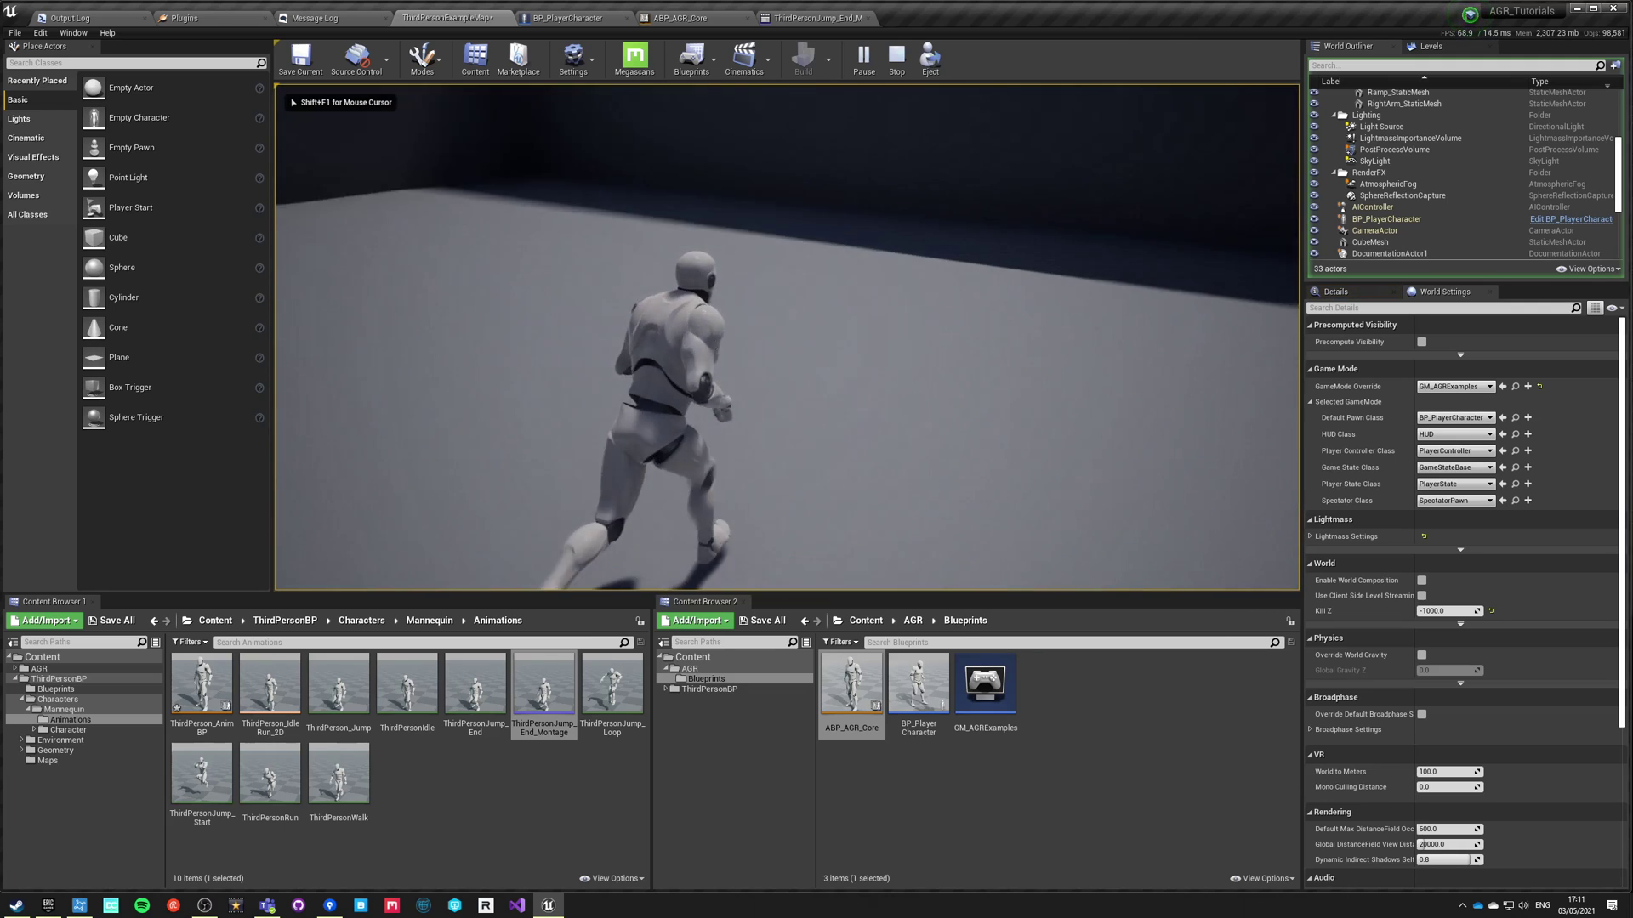
Run the character around the arena and test repeated jumps in the play session.
key(space)
key(space)
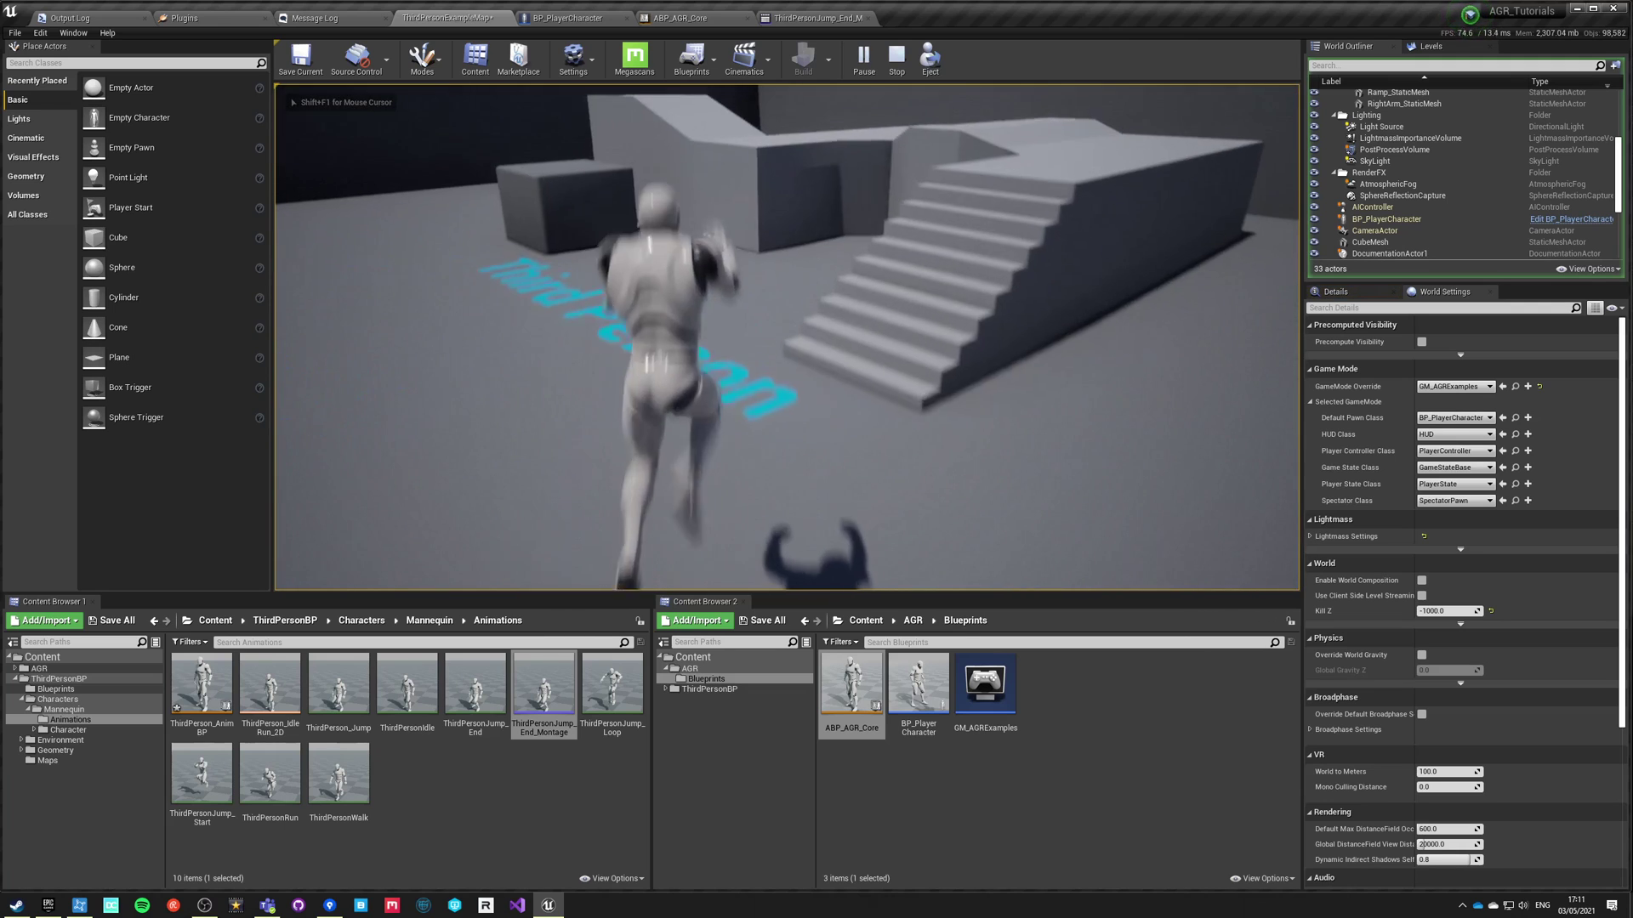
key(space)
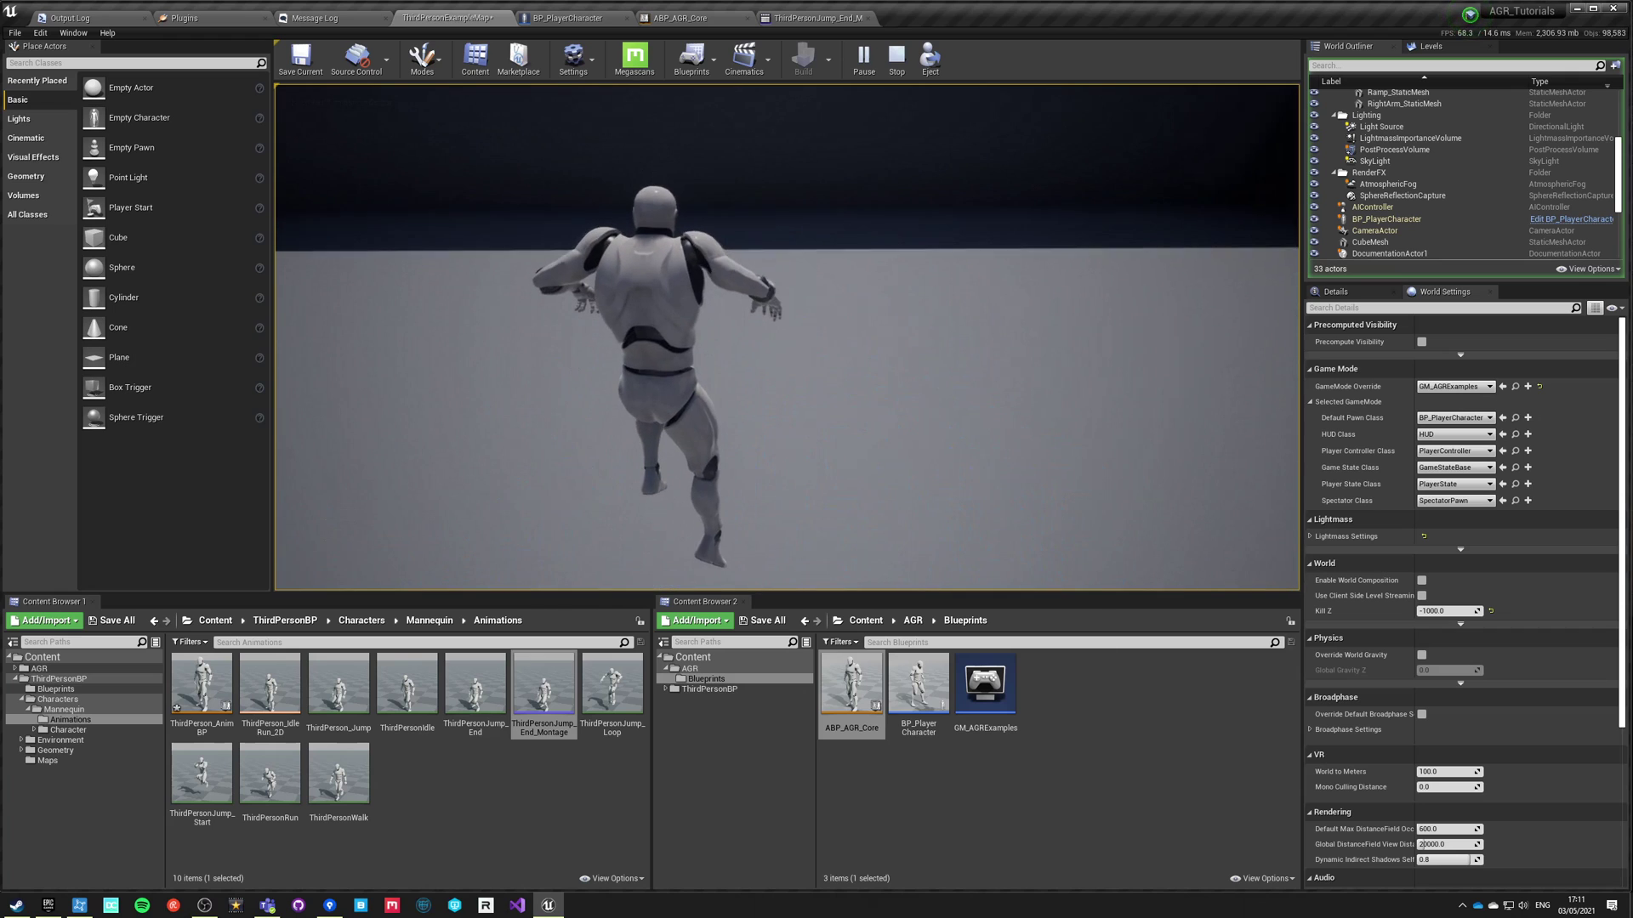
key(space)
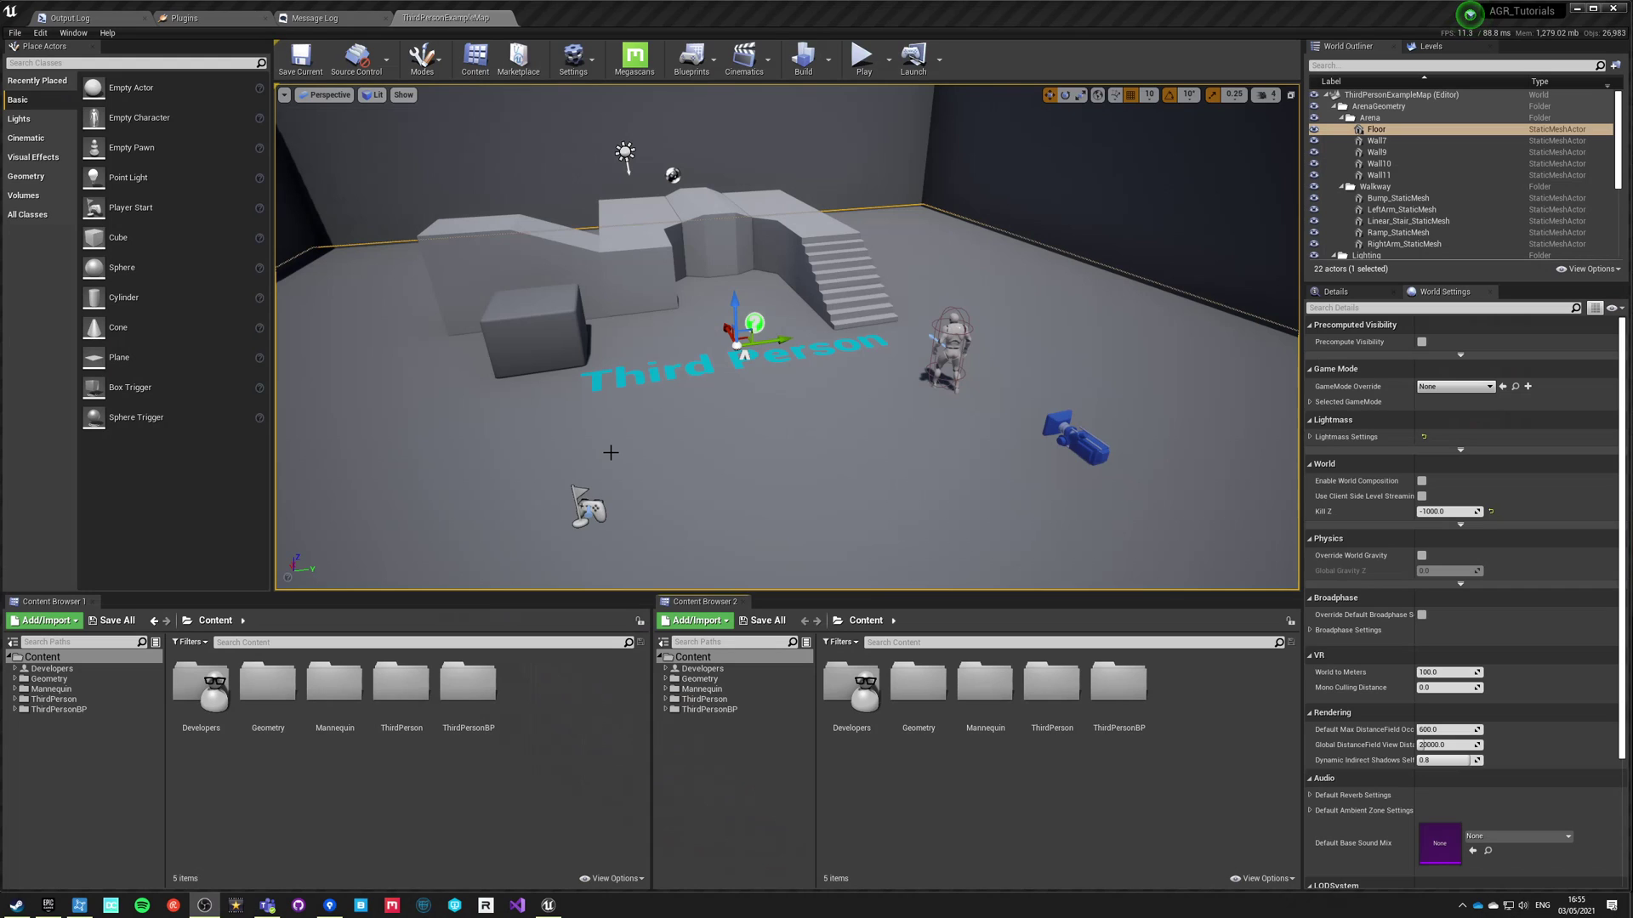
Check the AGR PRO entry under the project's own plugins and return to the level.
right_drag(751, 424, 730, 414)
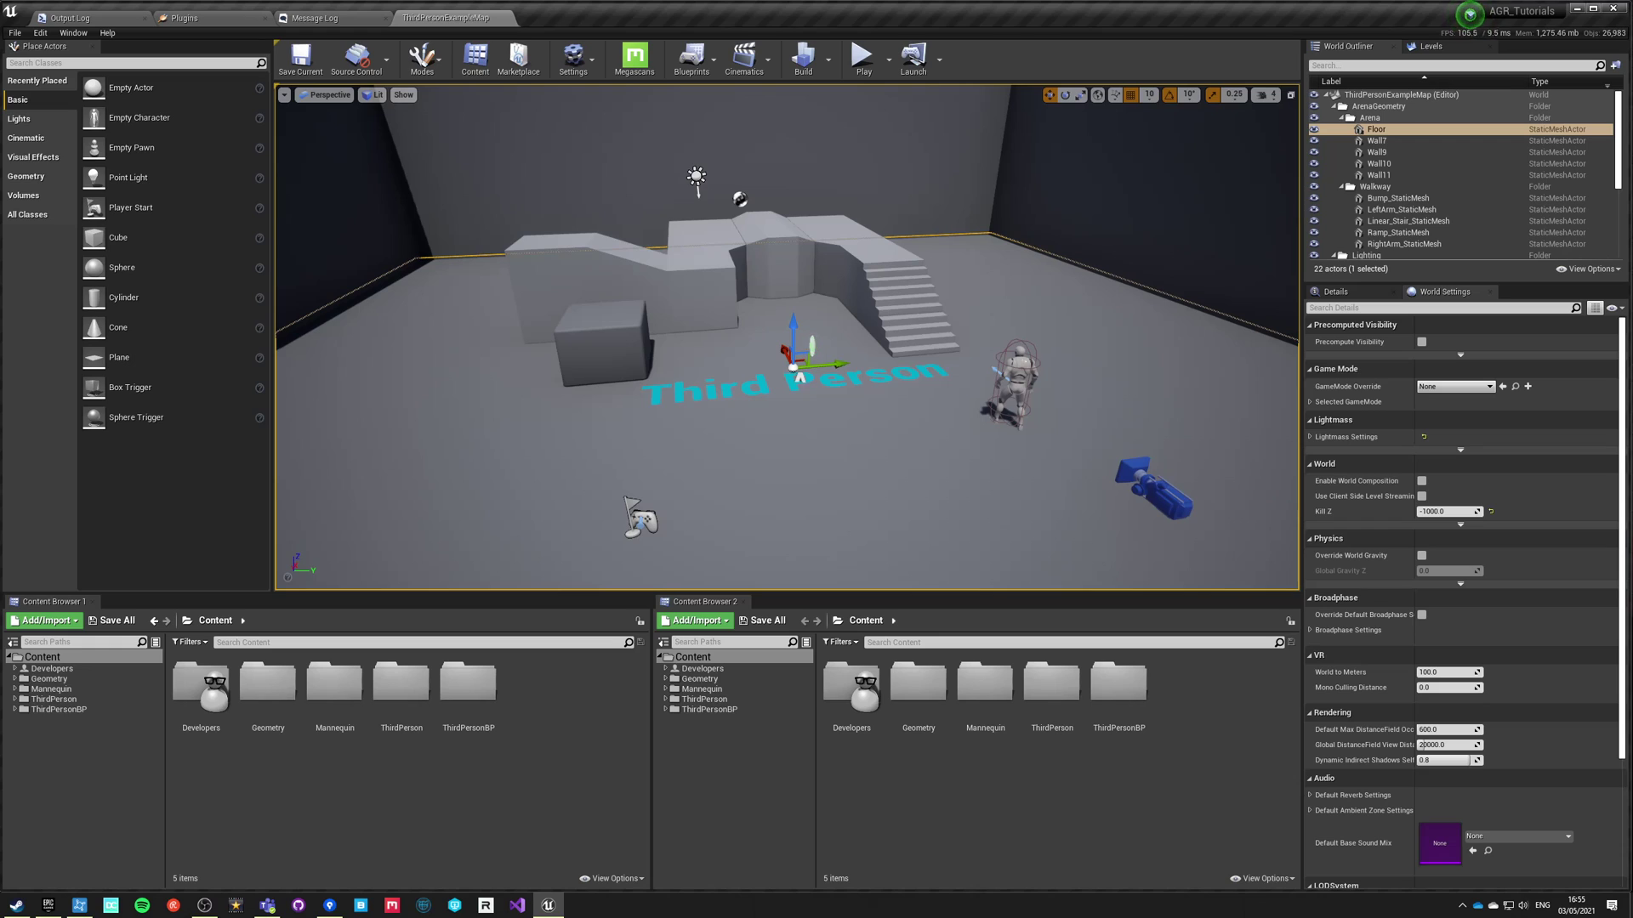
click(215, 23)
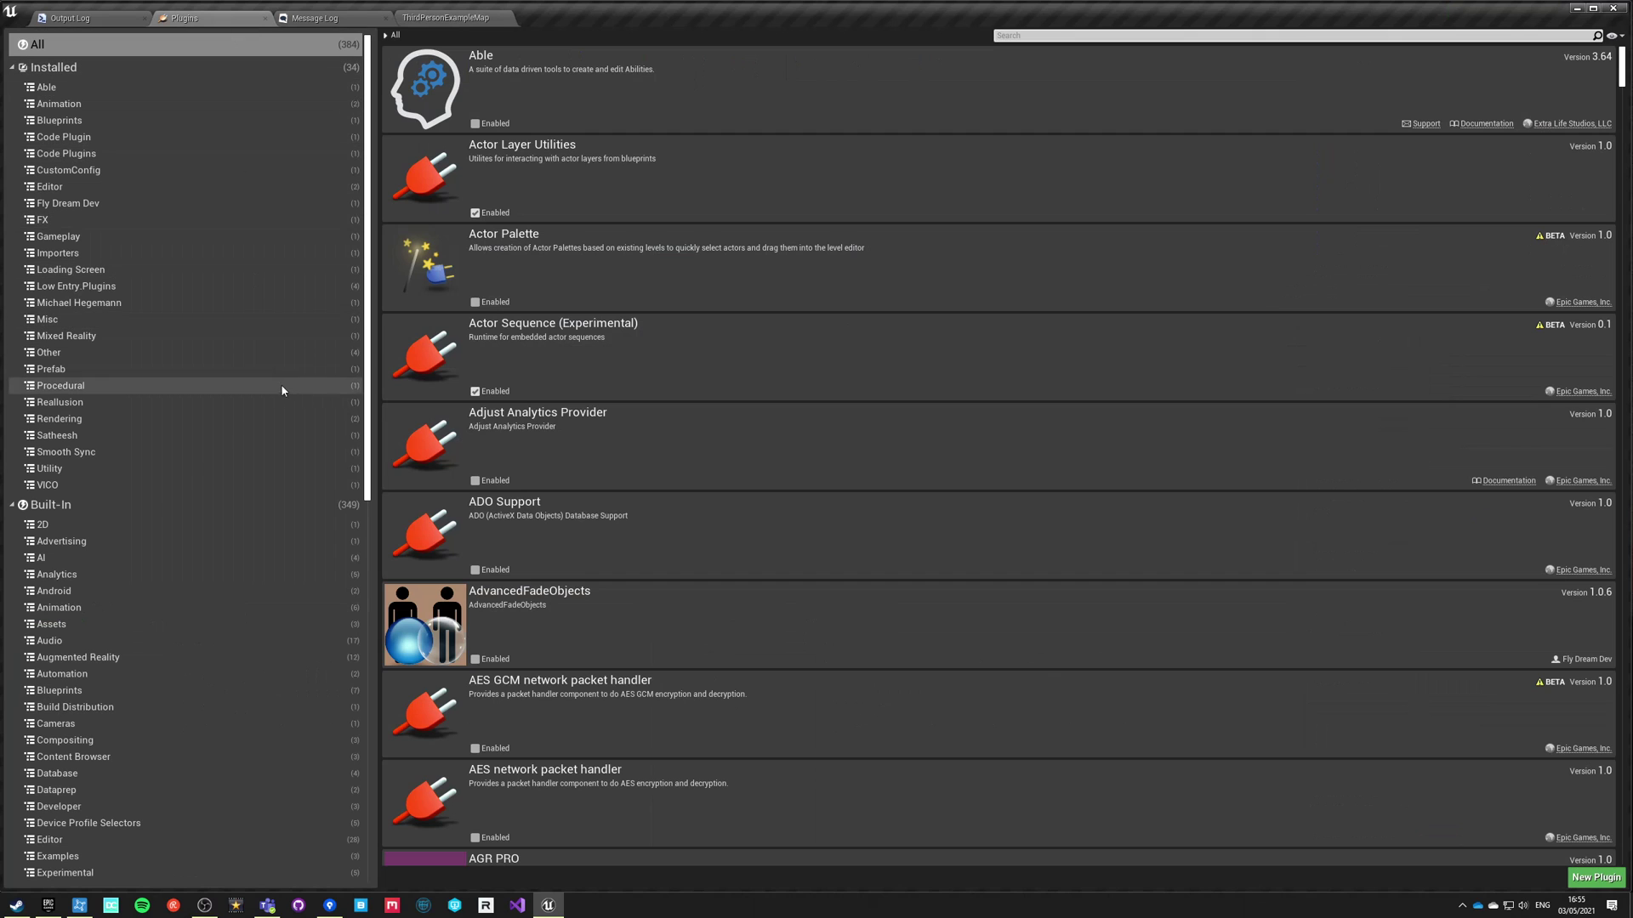
scroll(54, 842, down, 10)
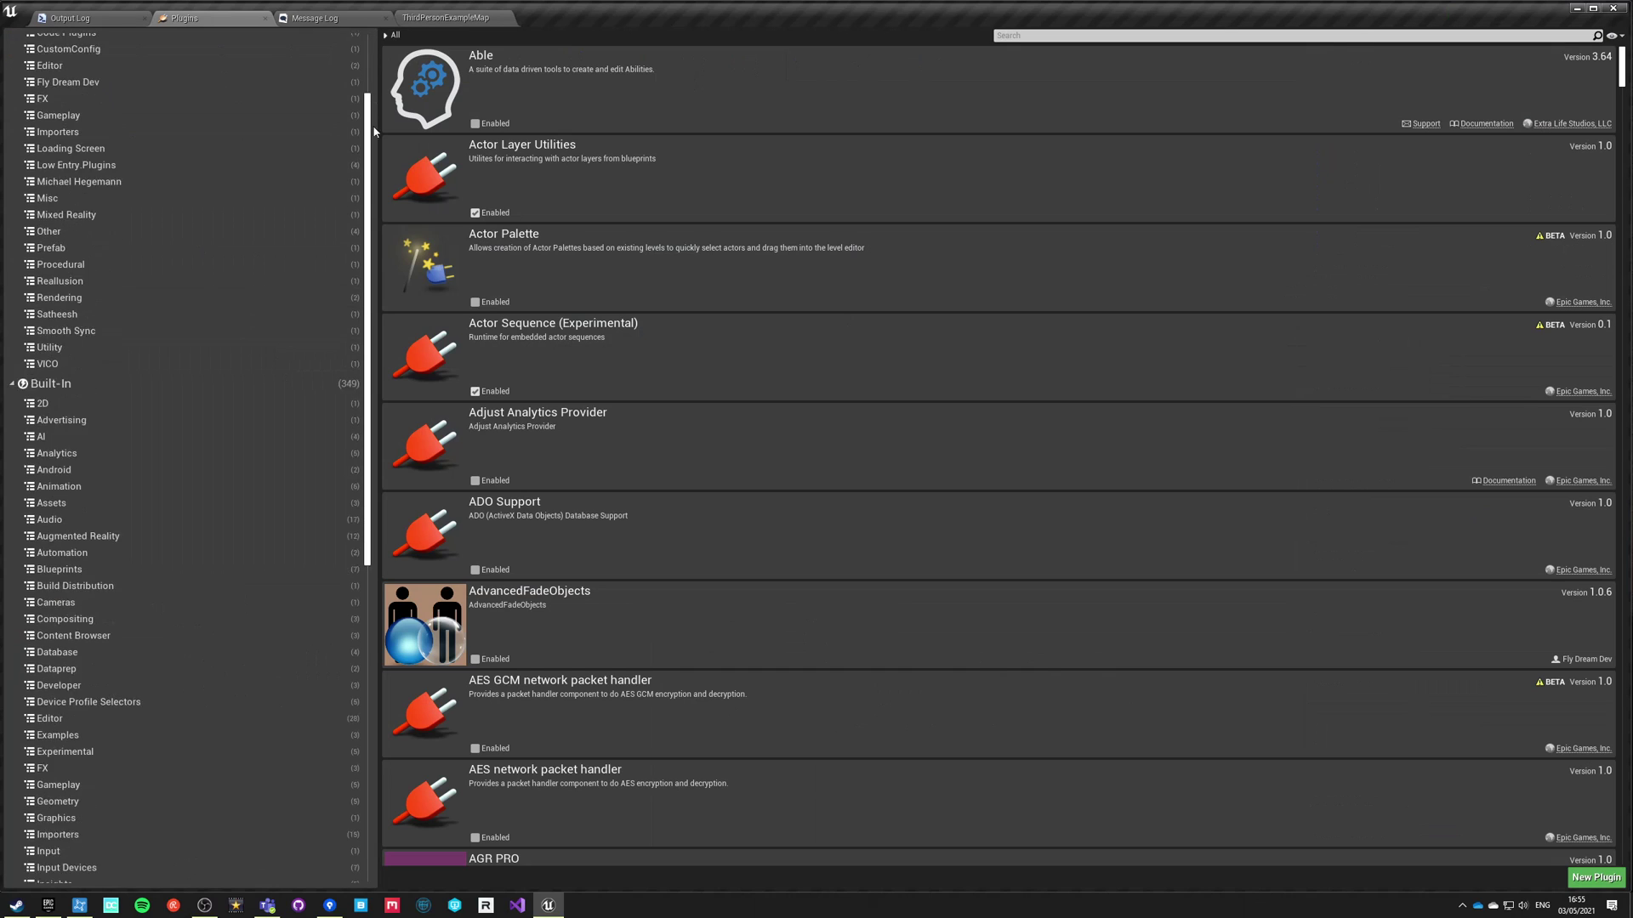
click(55, 856)
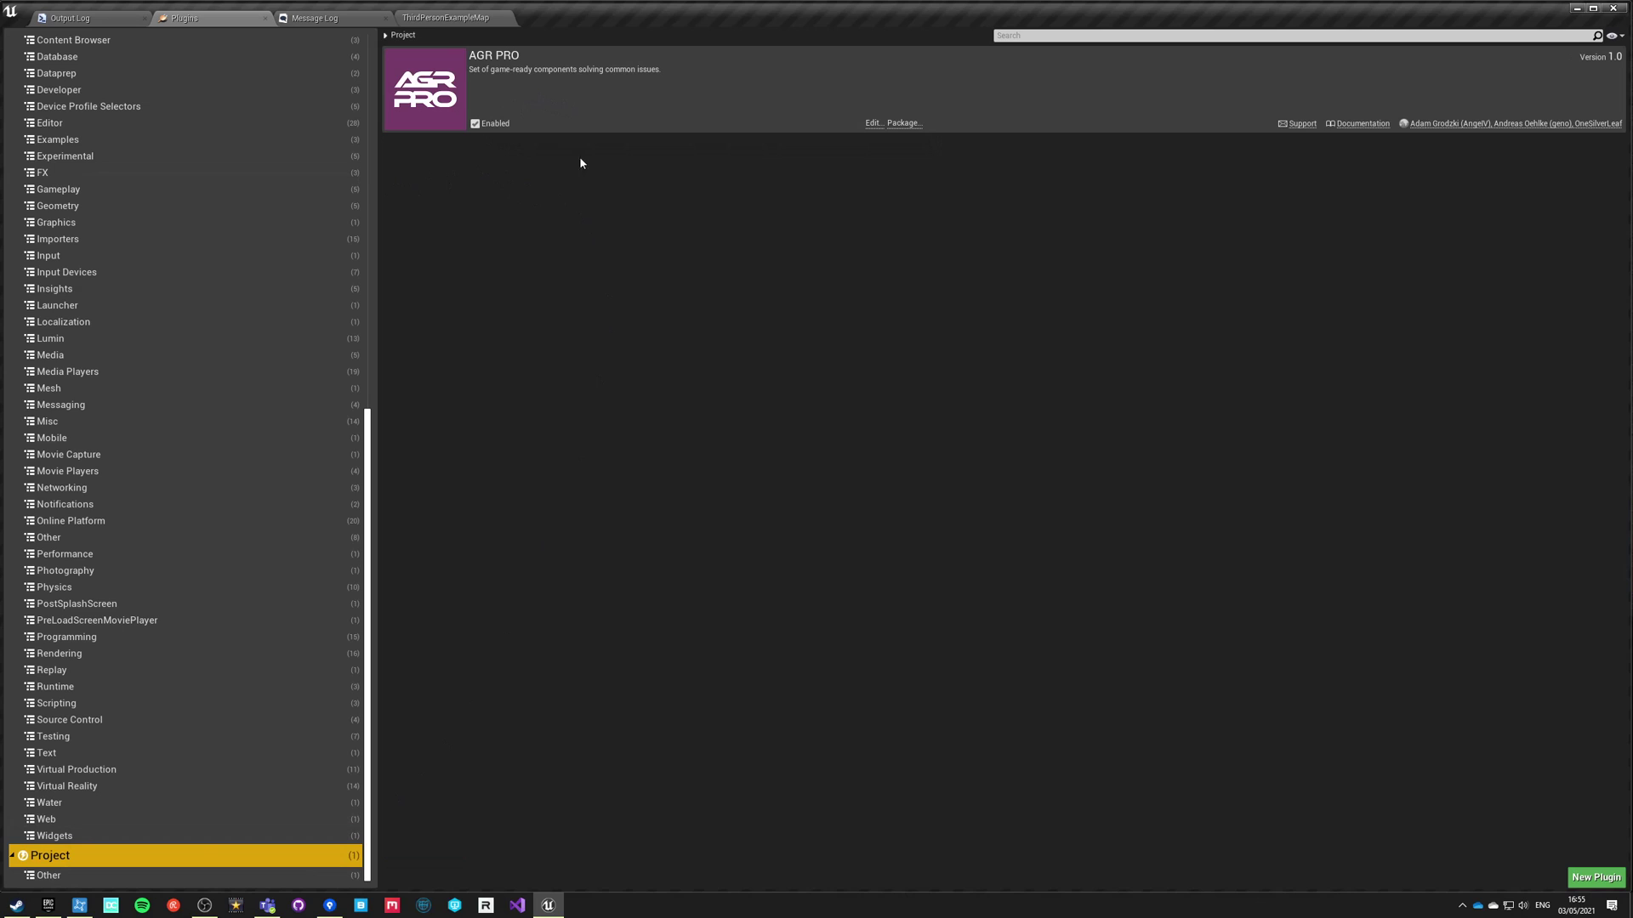
click(451, 17)
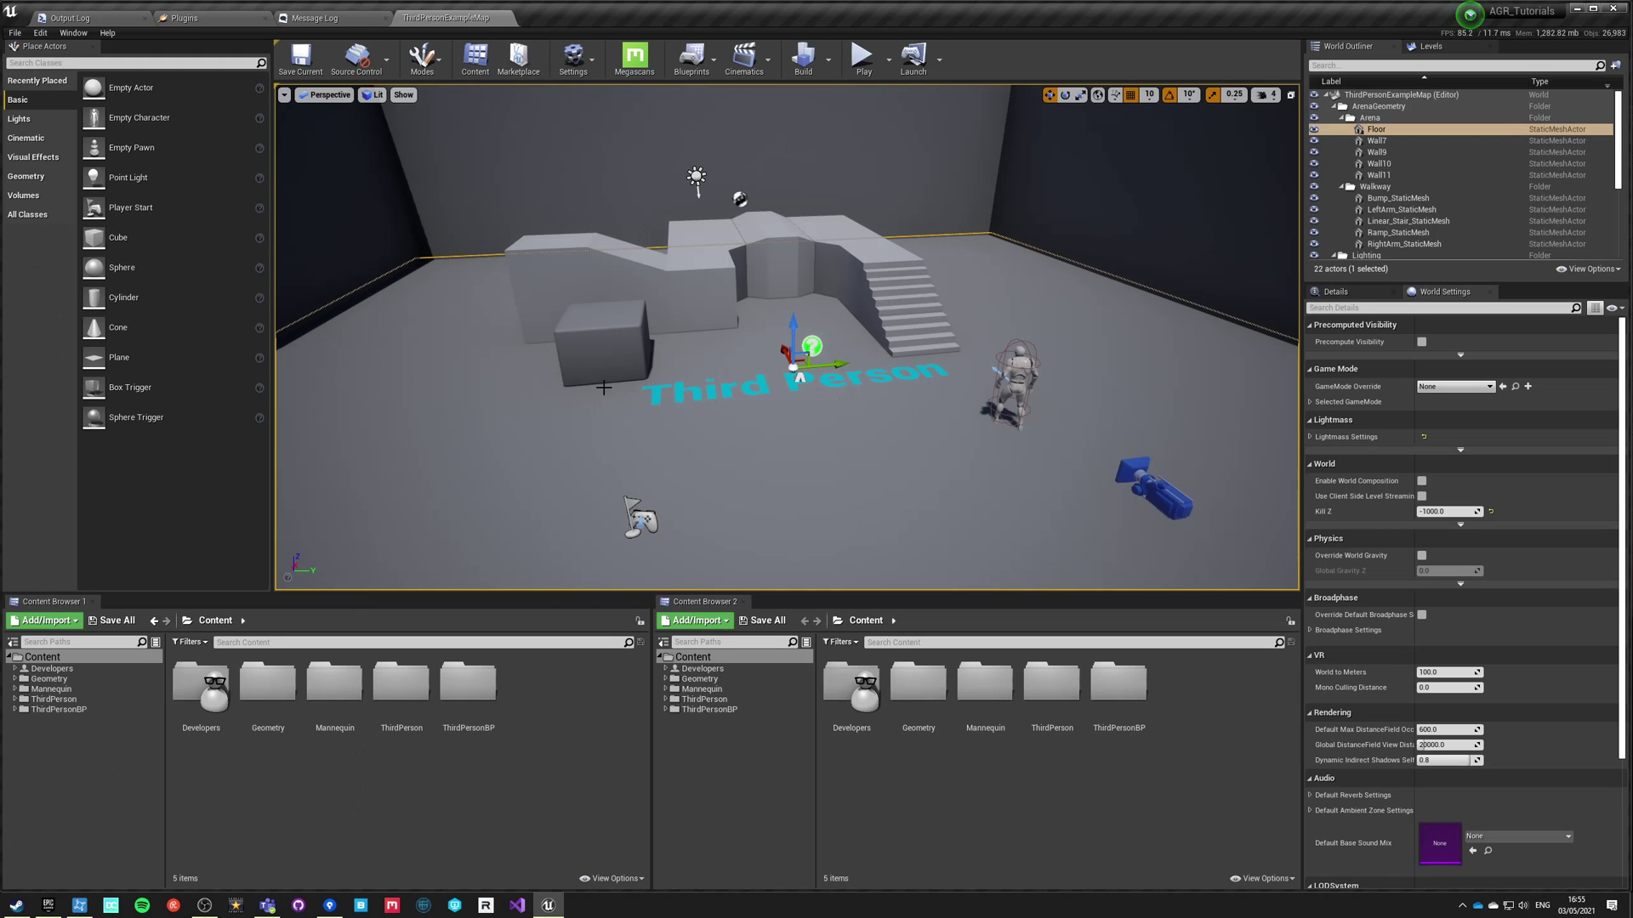
Play the level to test the default third-person character by running in all directions and jumping near the stairs, and end the session.
right_drag(787, 337, 616, 366)
key(f)
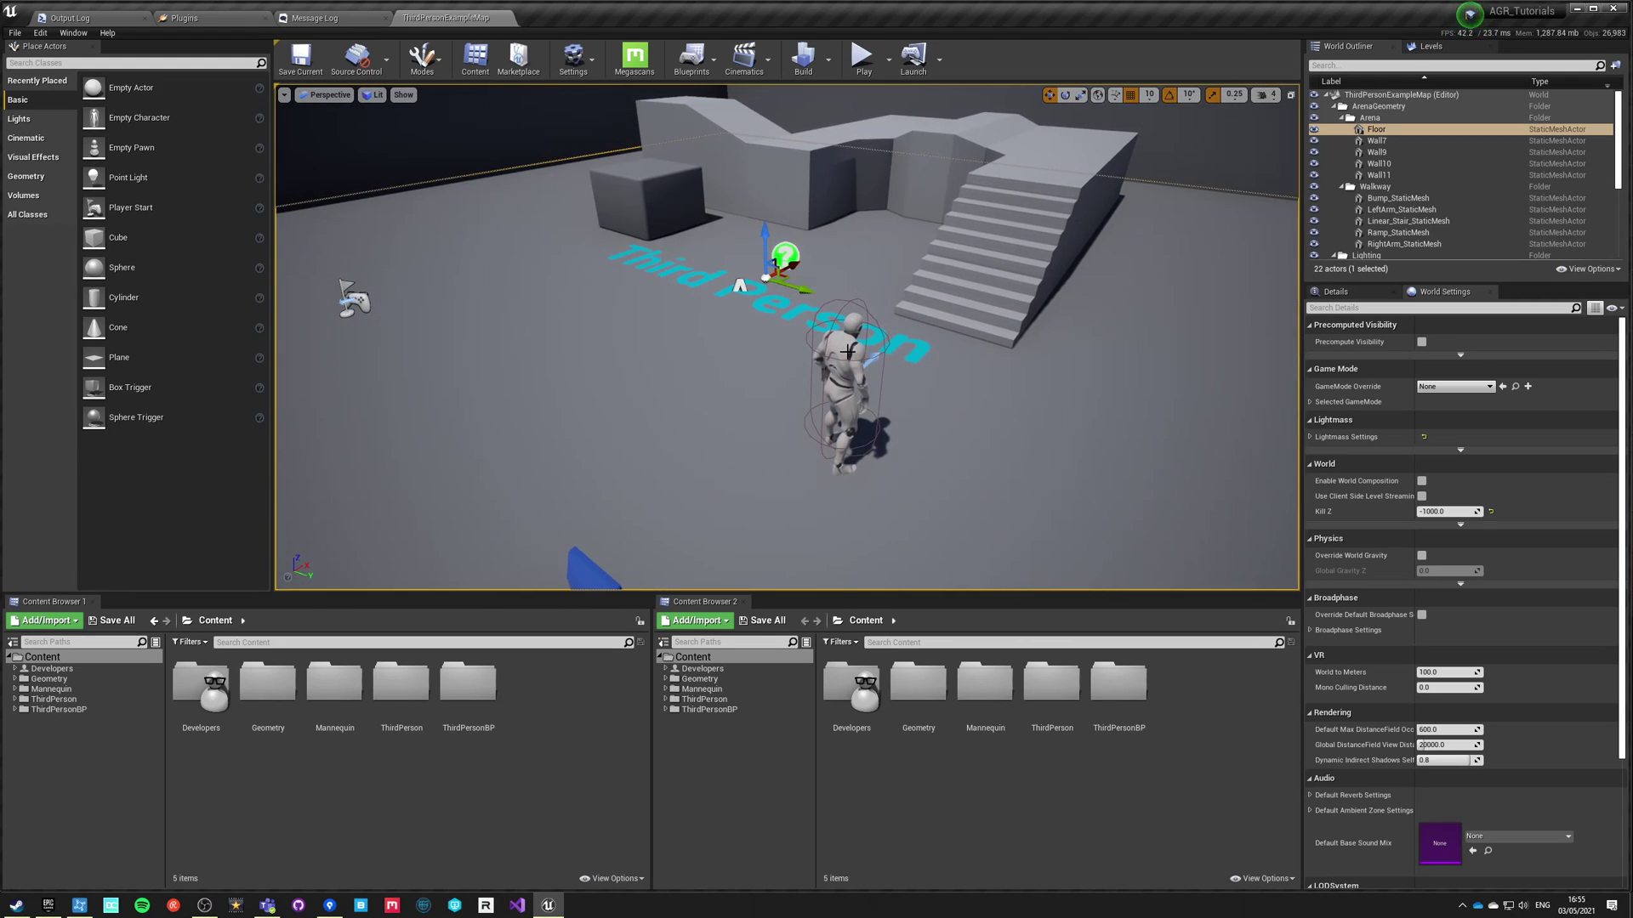
click(840, 371)
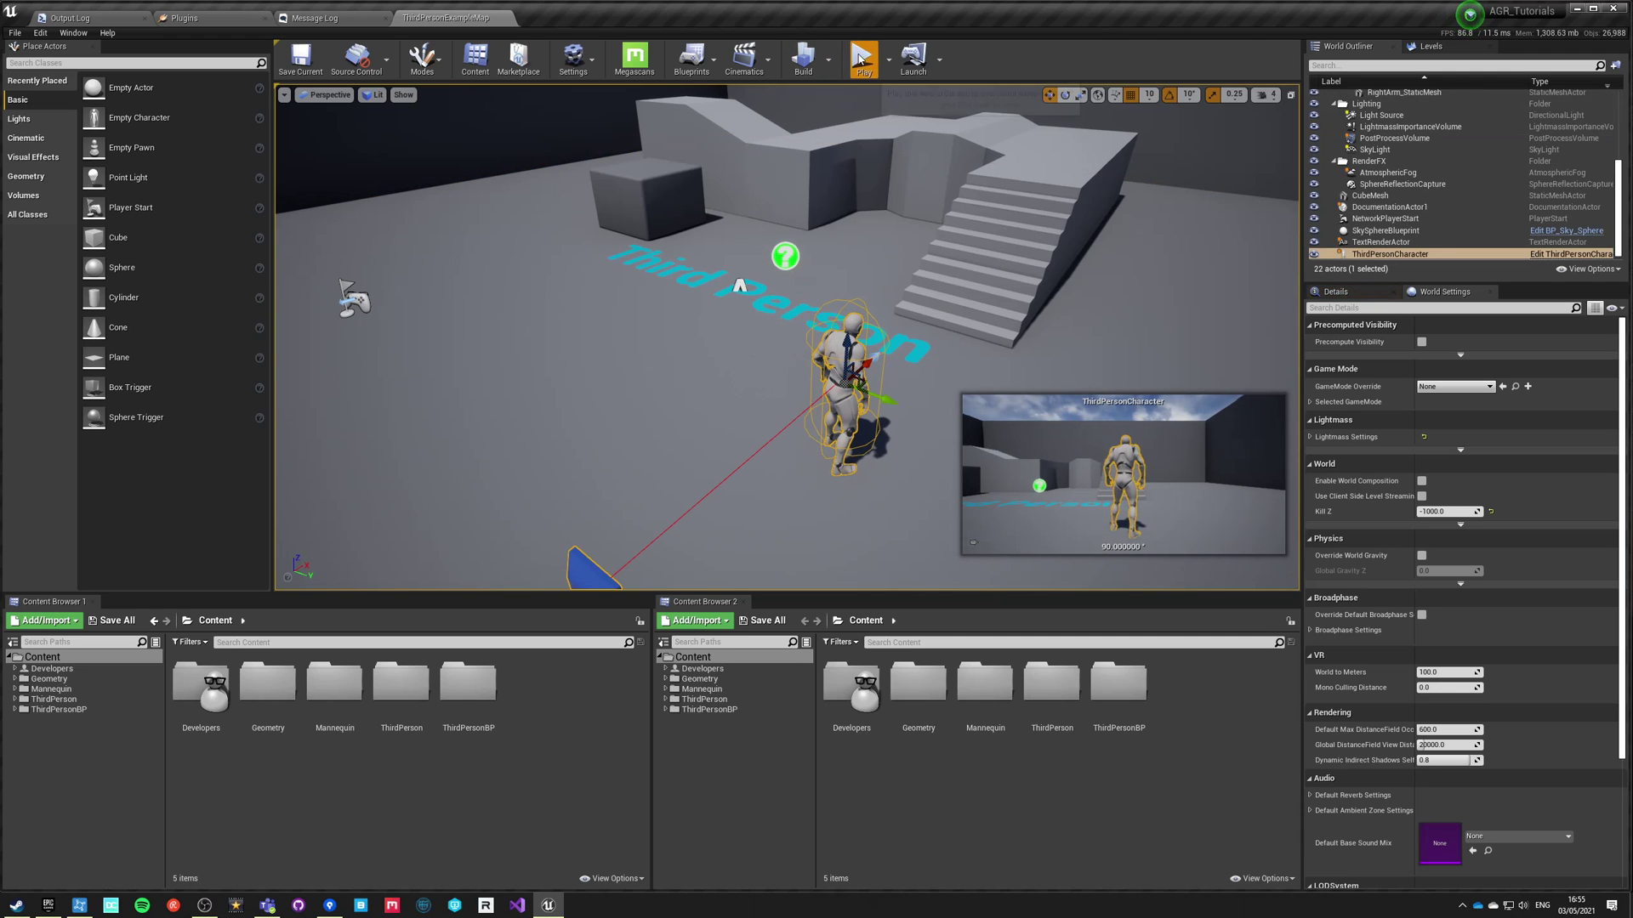
click(863, 58)
click(775, 339)
key(w)
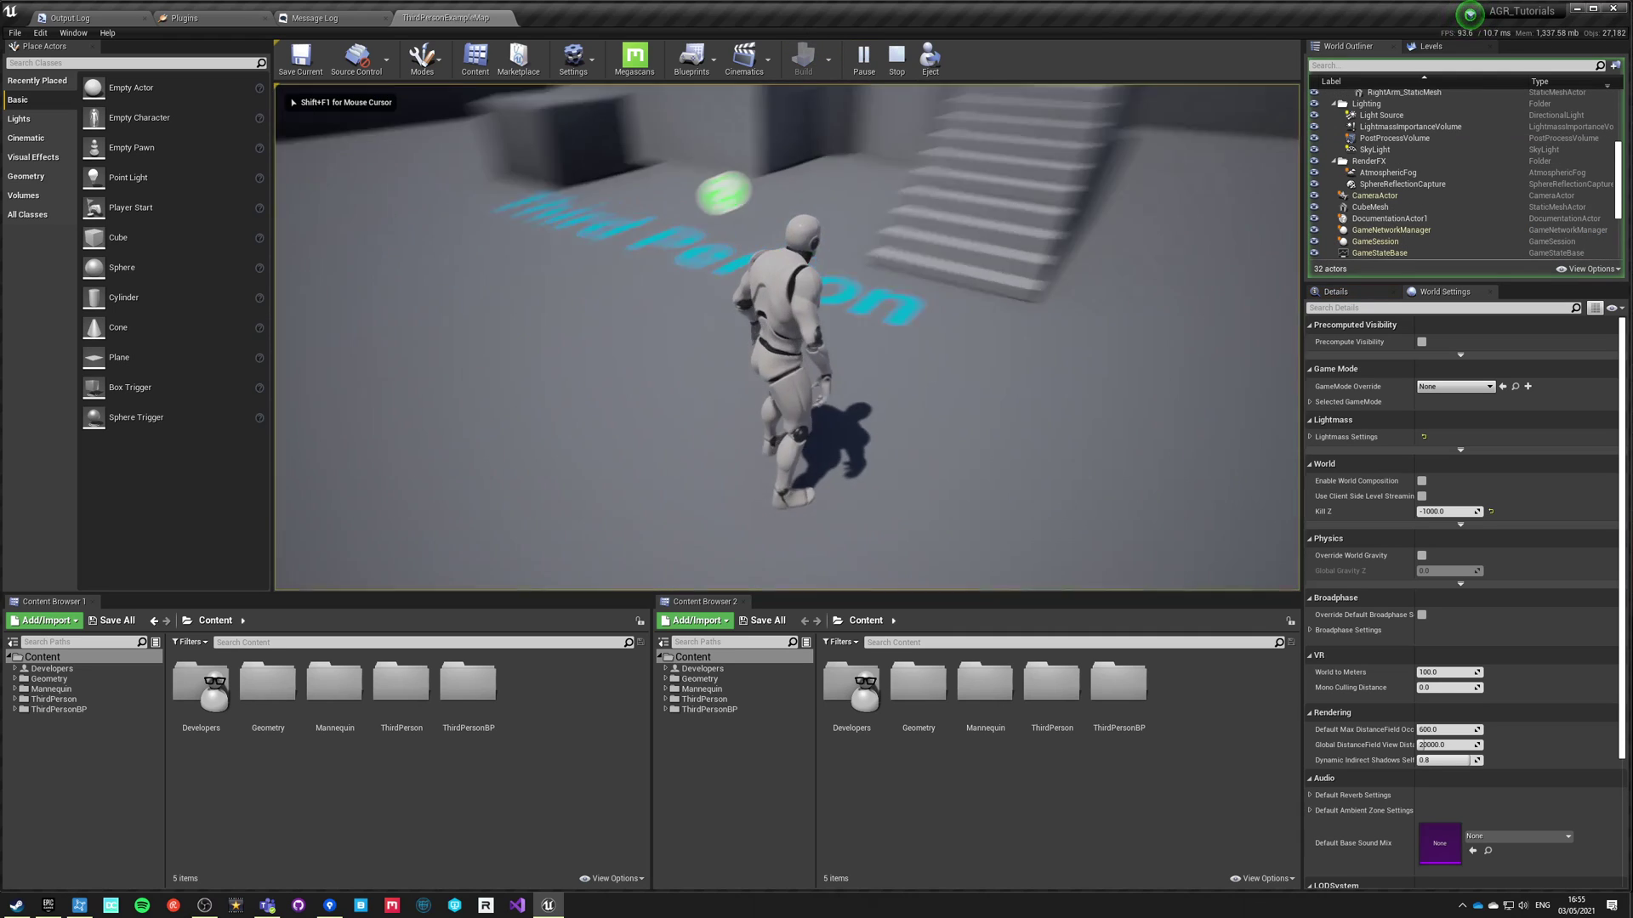
key(s)
key(d)
key(w)
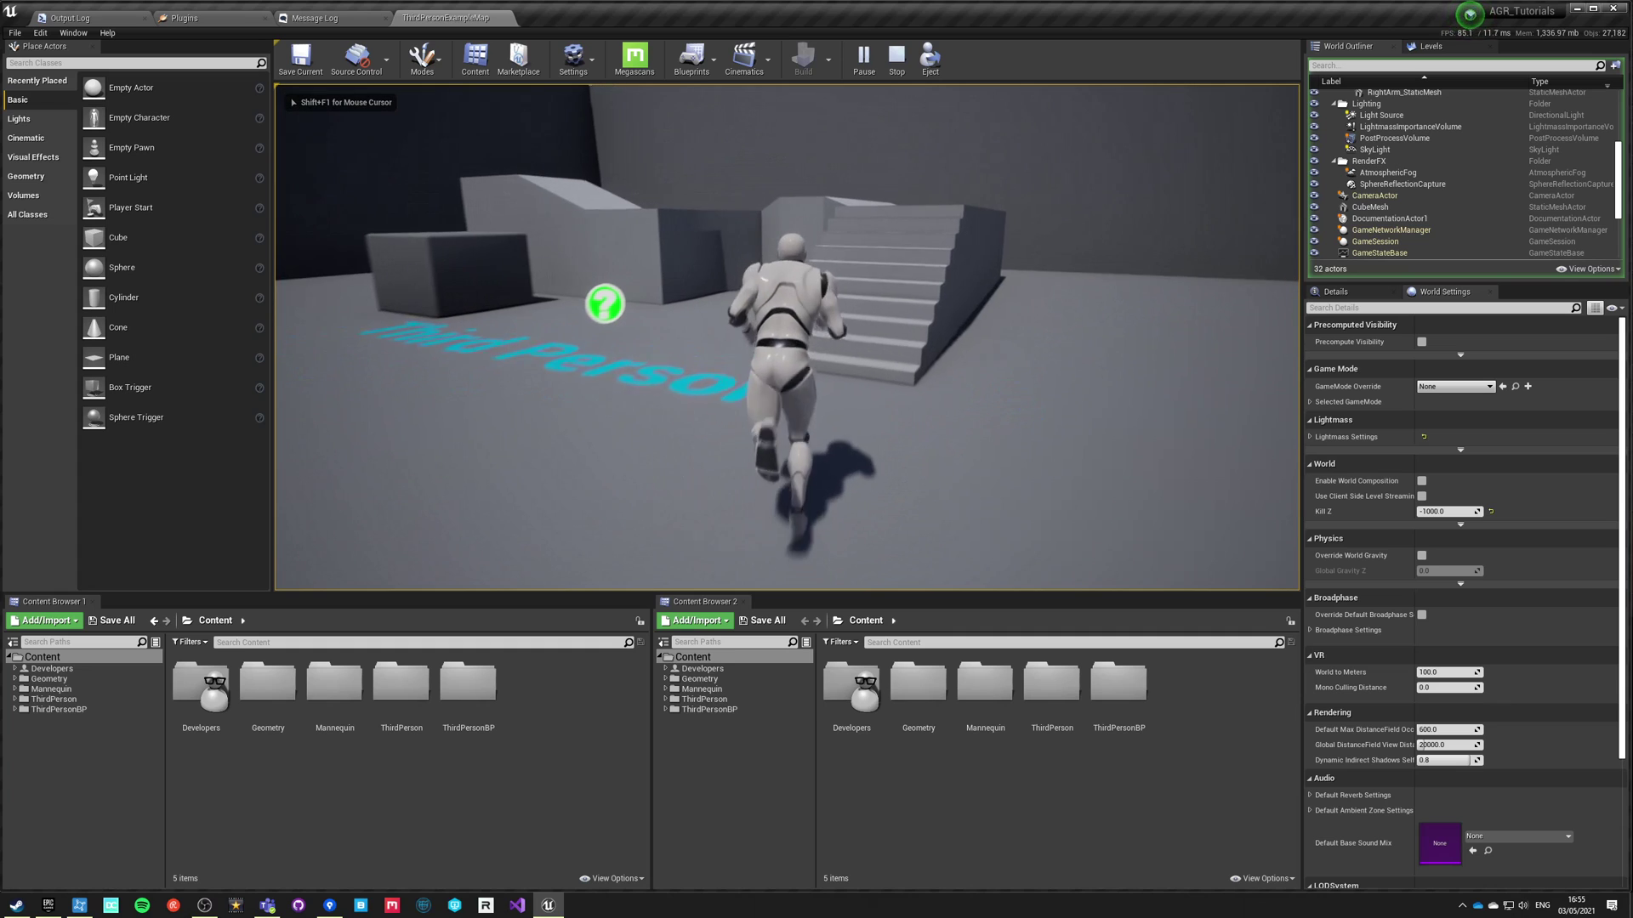
key(a)
key(s)
key(w)
key(d)
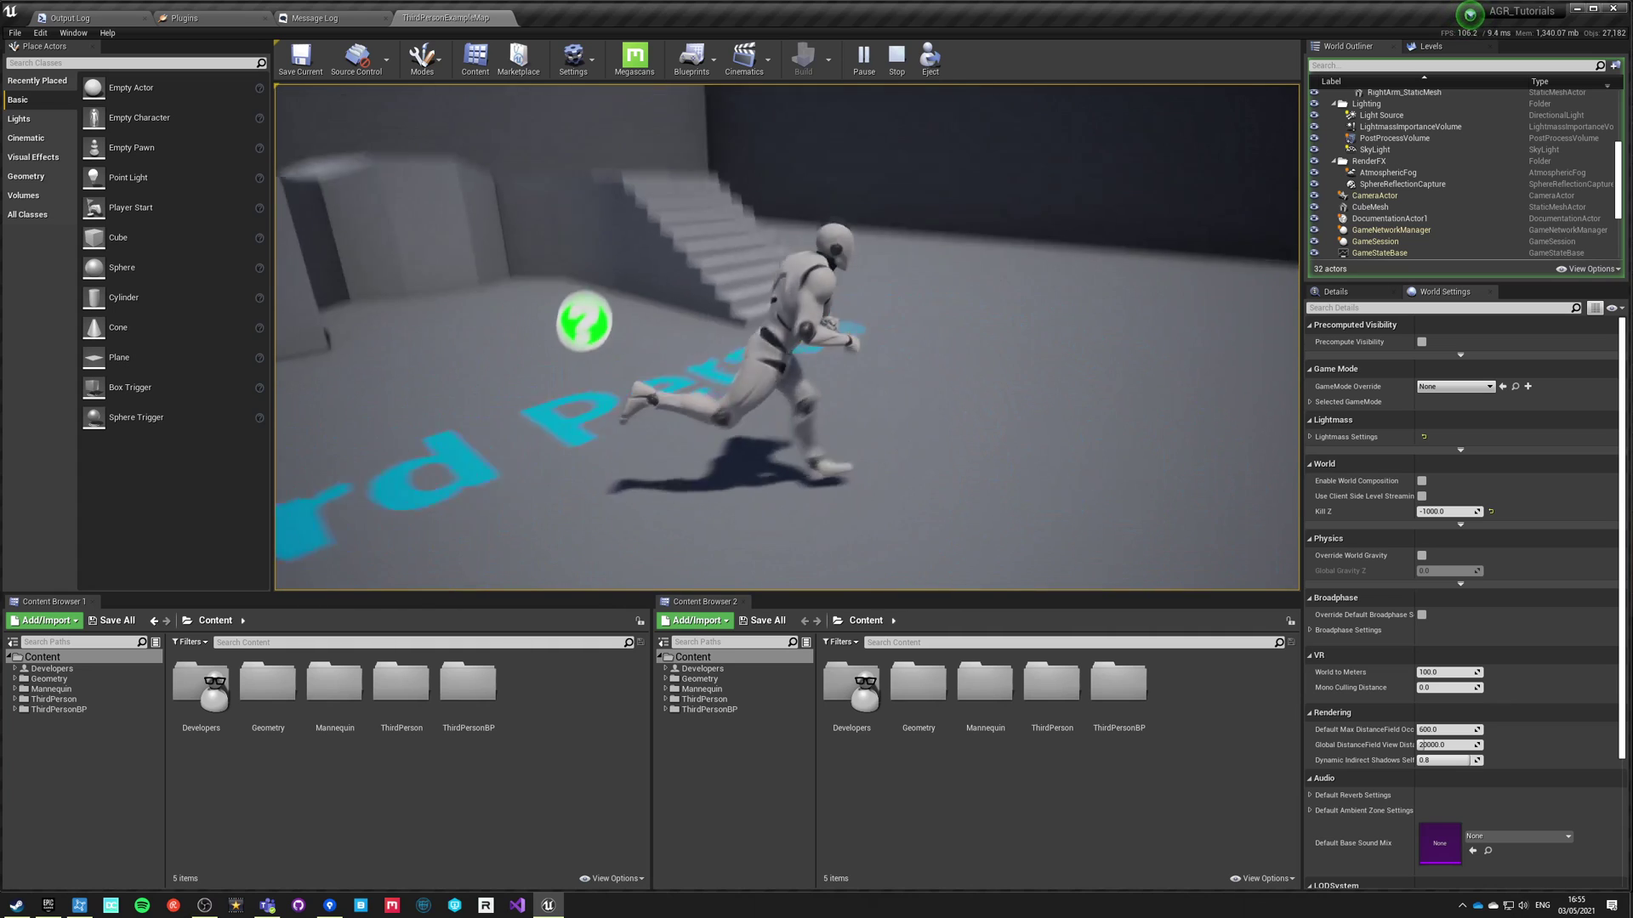
key(w)
key(w)
key(space)
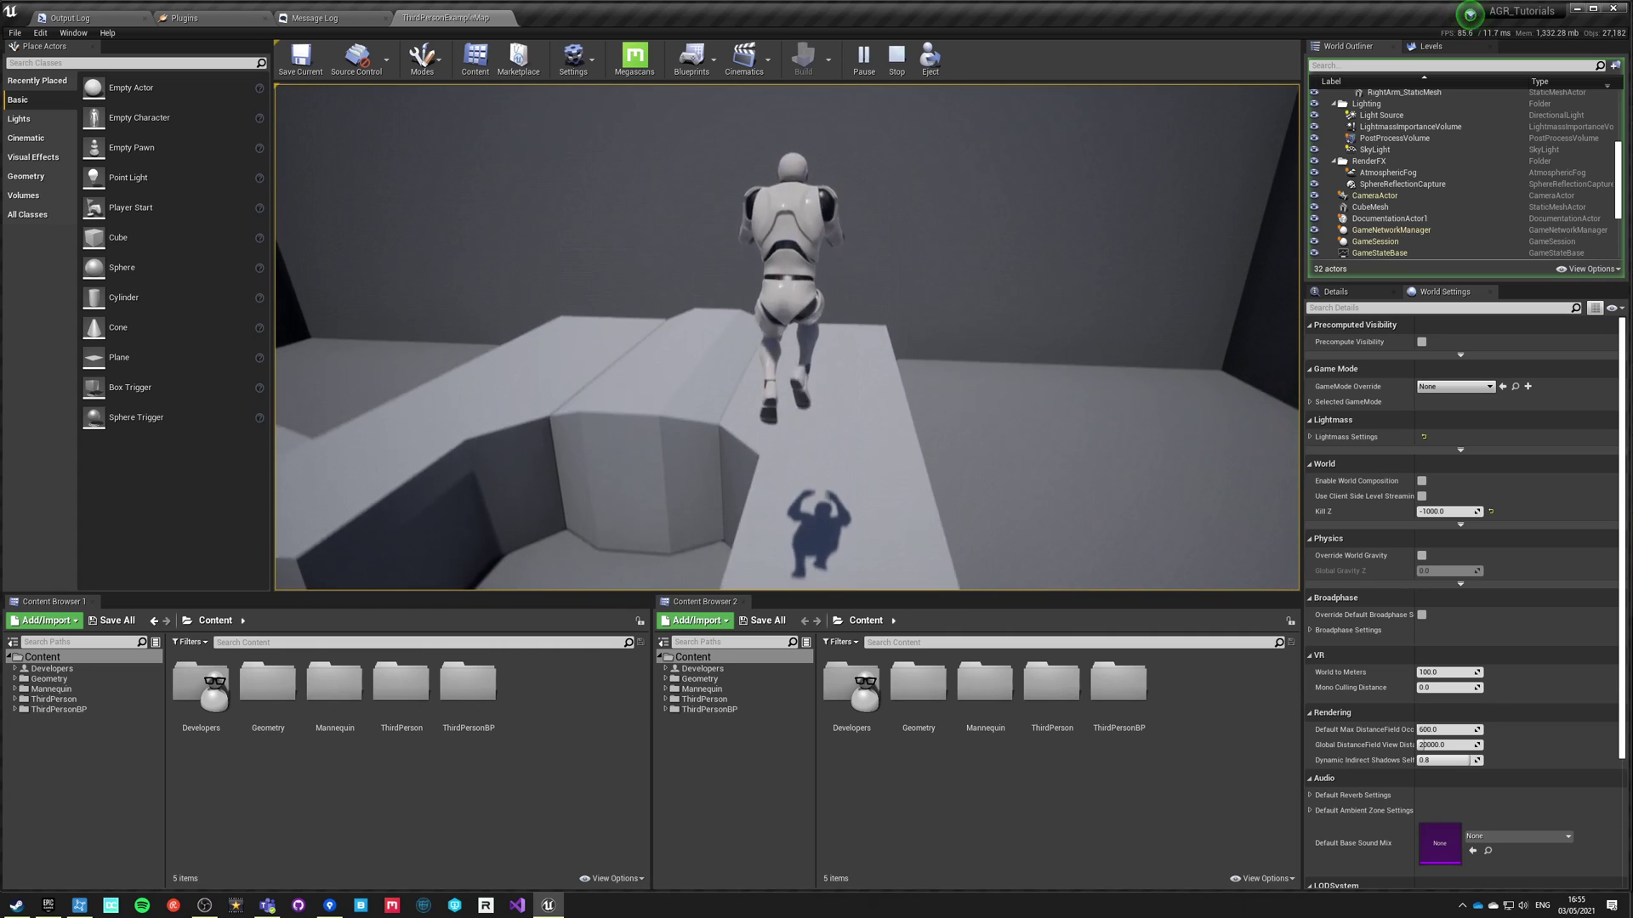
key(s)
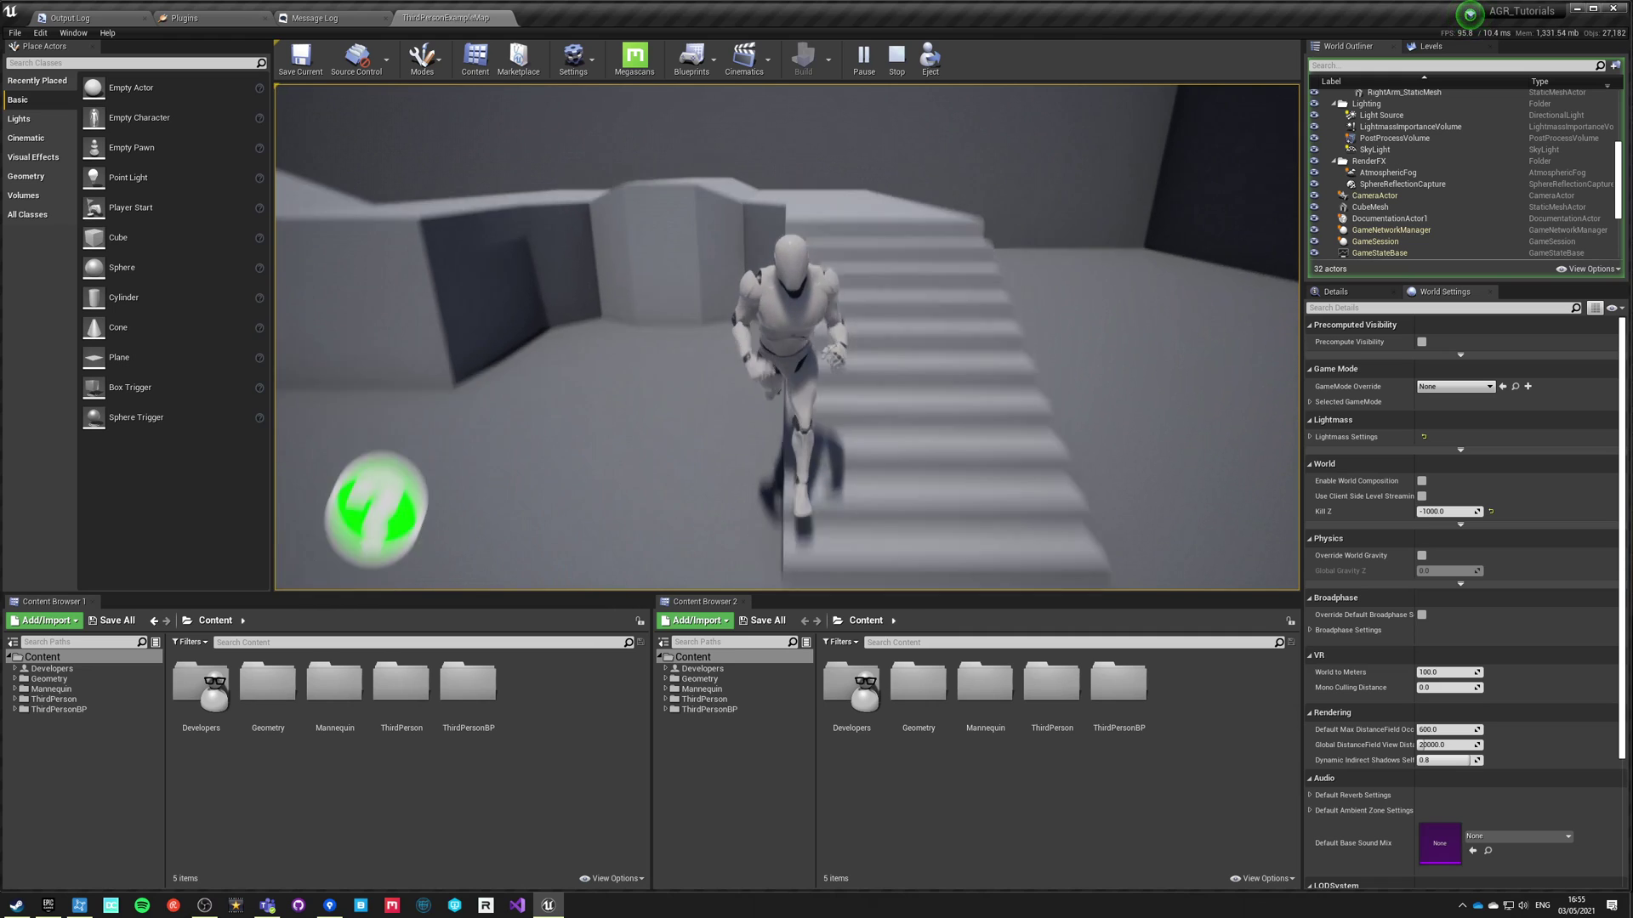
key(d)
key(w)
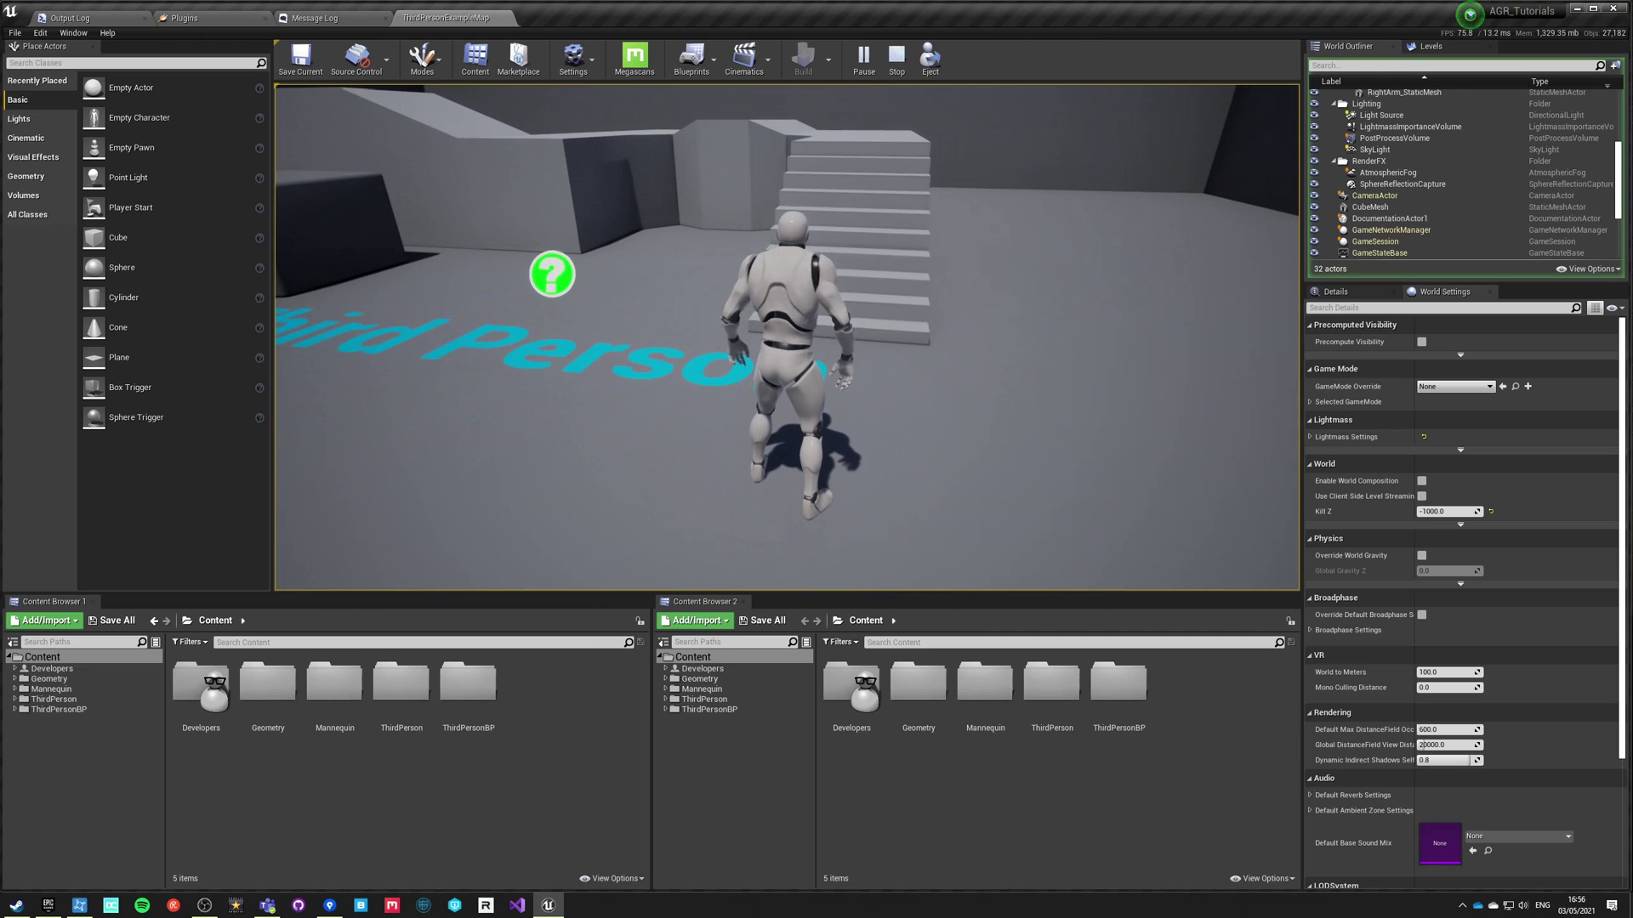
key(Escape)
Delete the ThirdPersonCharacter actor from the level.
key(f)
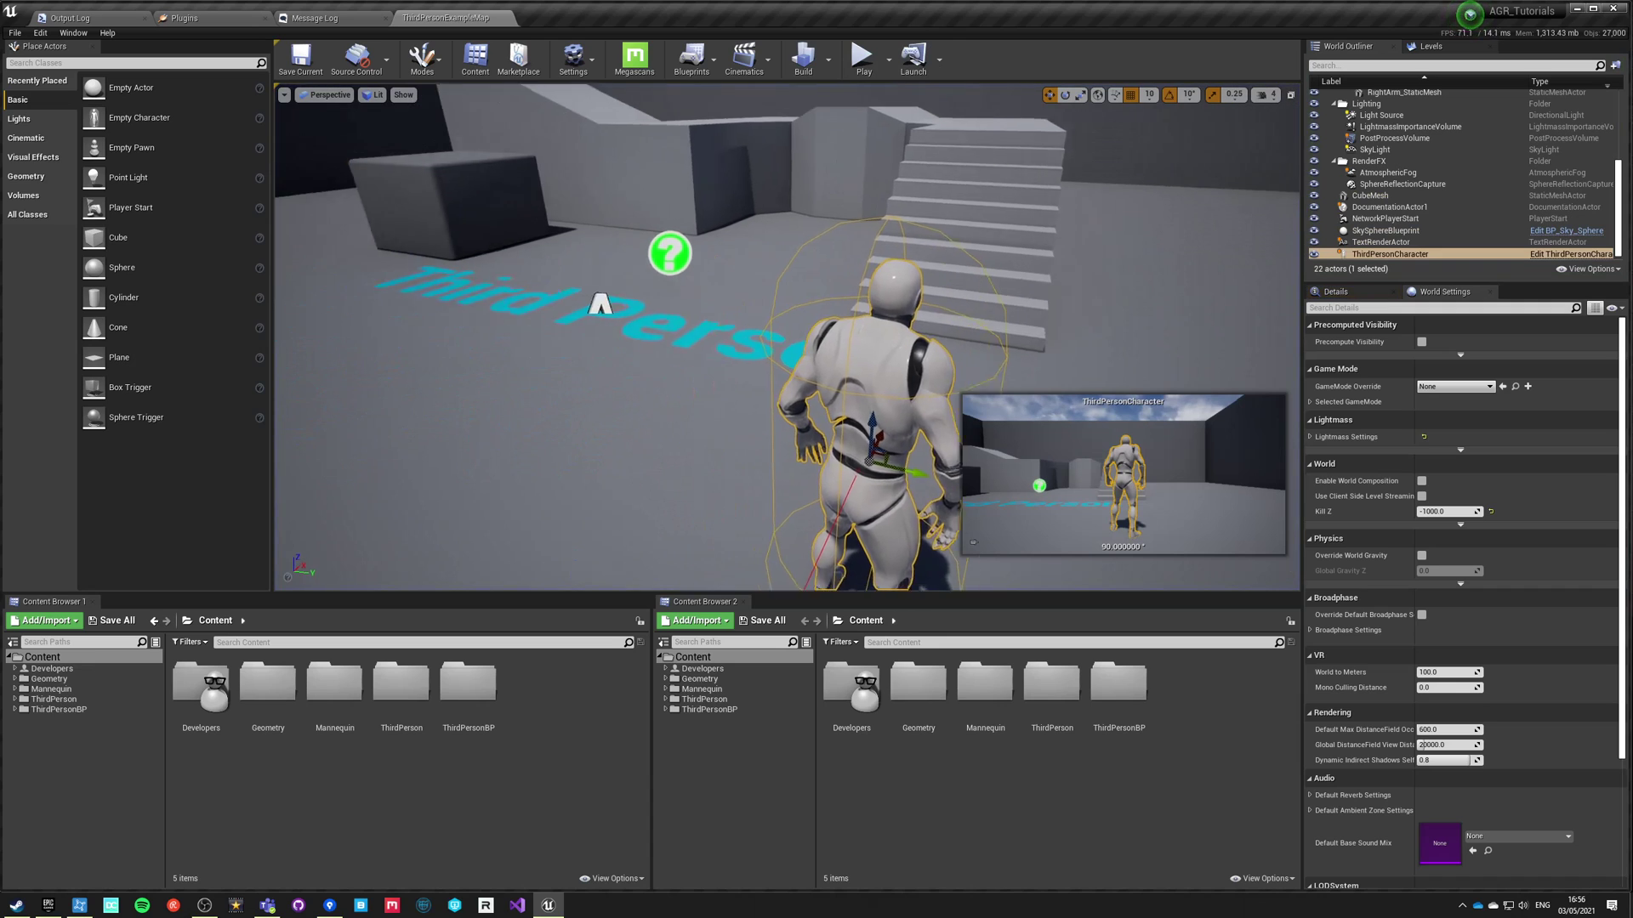
mouse_move(787, 337)
right_down()
mouse_move(837, 319)
mouse_move(778, 316)
right_up()
key(s)
right_drag(639, 372, 638, 372)
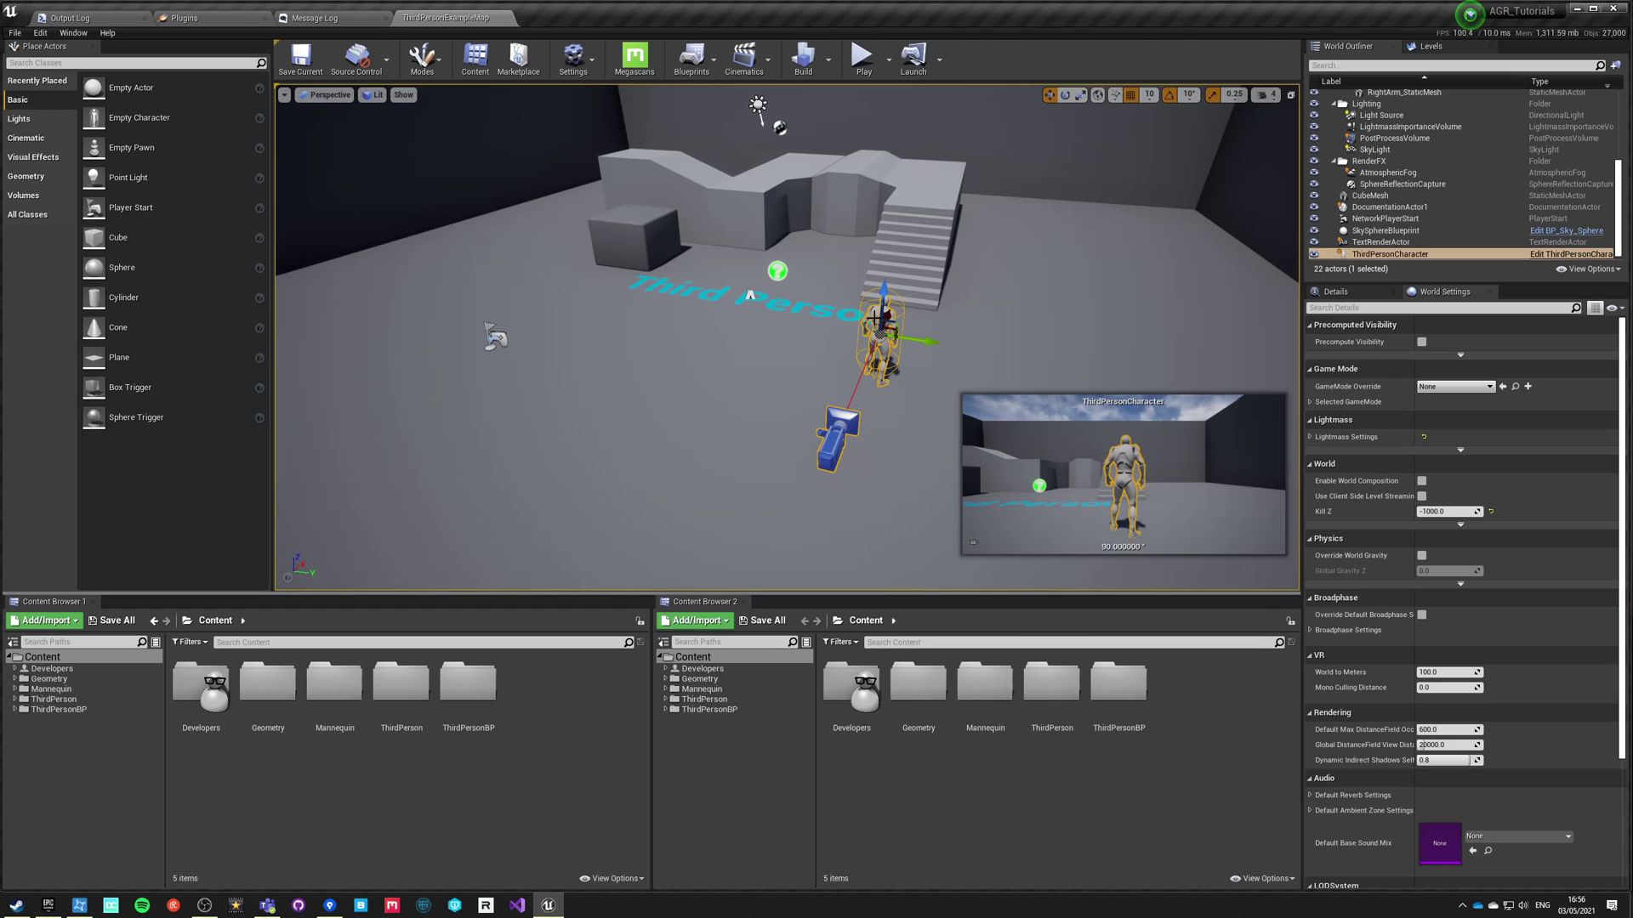
key(Delete)
Move the NetworkPlayerStart actor across the floor to the open area in front of the stairs.
click(495, 337)
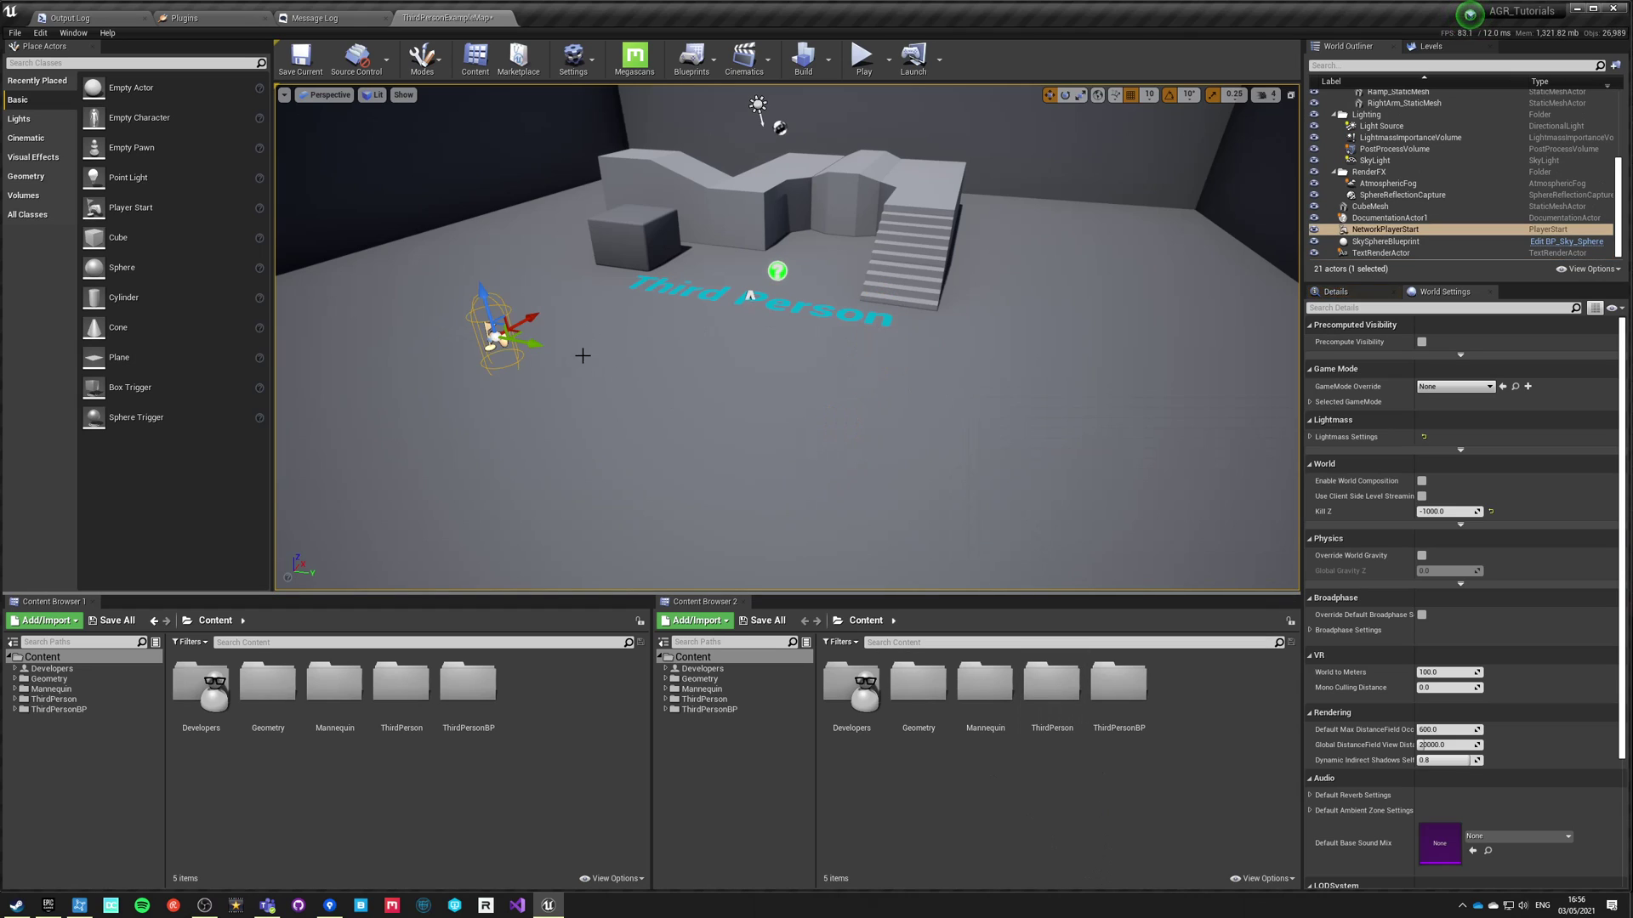
drag(531, 345, 848, 384)
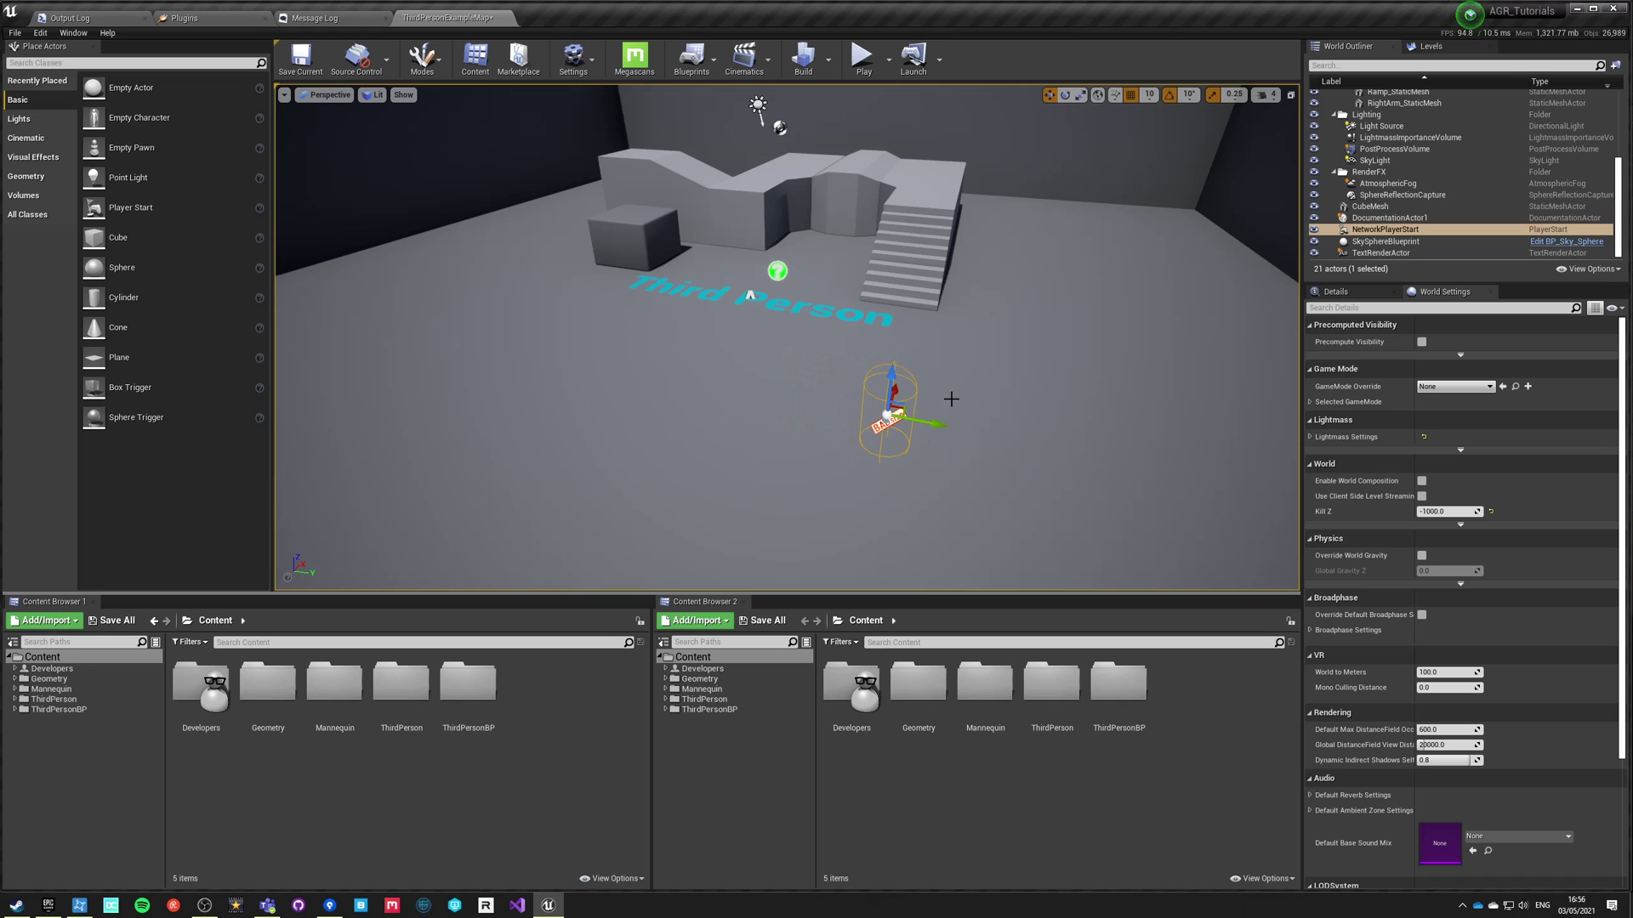
mouse_move(924, 411)
mouse_down()
mouse_move(881, 403)
mouse_move(899, 406)
mouse_up()
click(751, 412)
right_drag(751, 413, 880, 412)
key(w)
right_drag(683, 386, 862, 392)
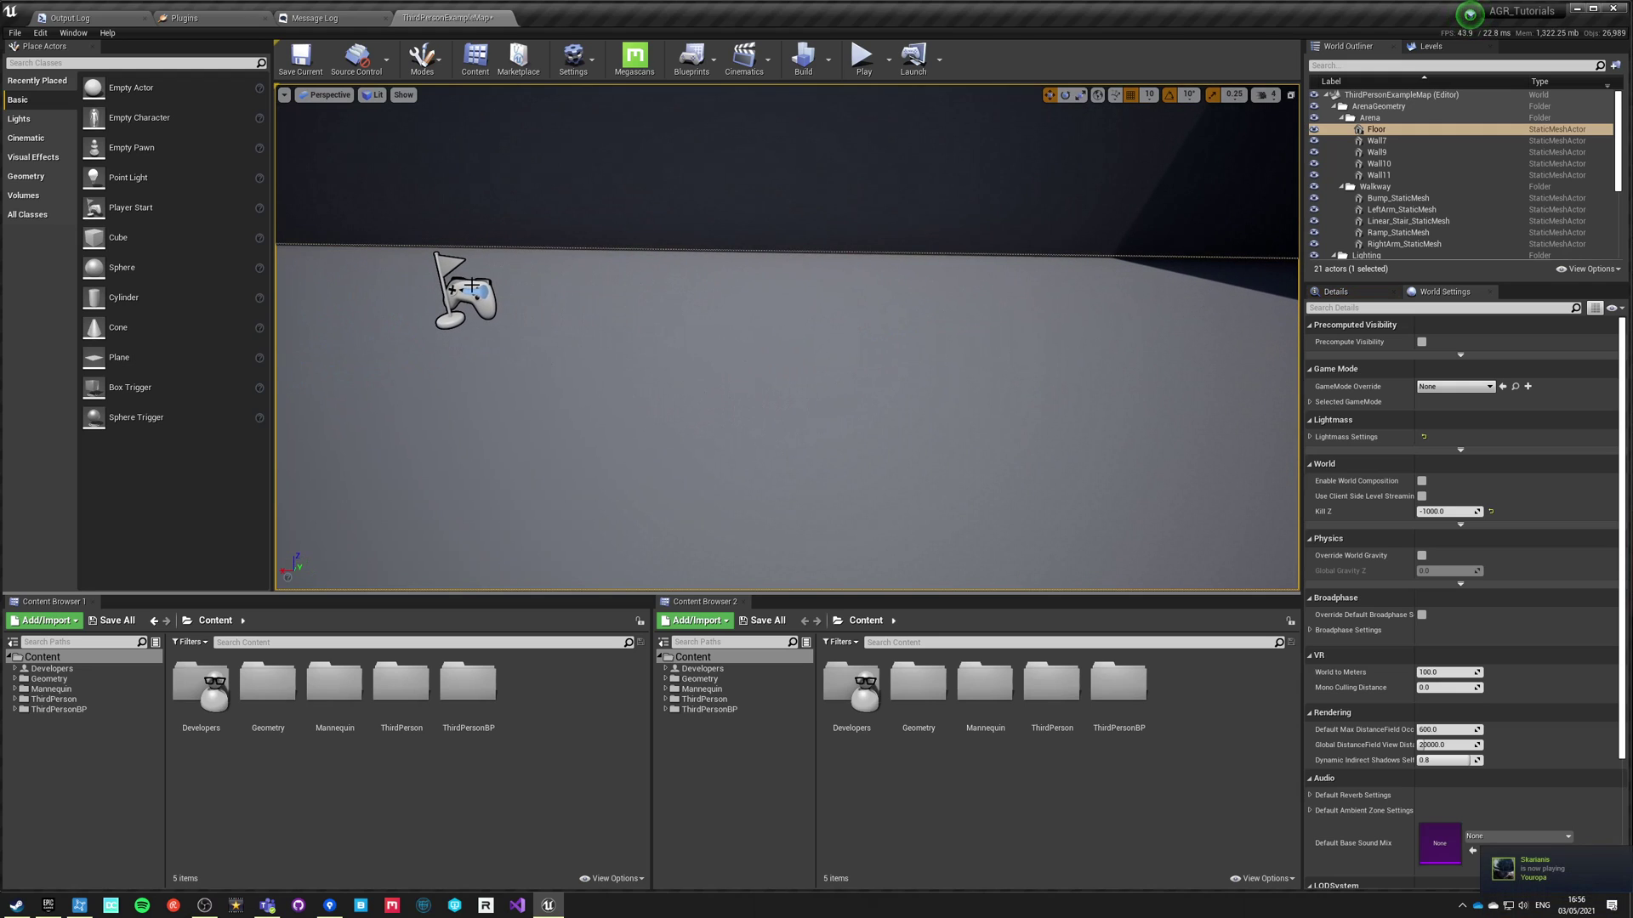
Rotate the player start to adjust its facing direction.
click(470, 295)
key(e)
drag(501, 299, 551, 294)
key(w)
right_drag(551, 293, 293, 327)
key(s)
key(w)
Hide the developers content in the content browser.
click(984, 701)
click(931, 830)
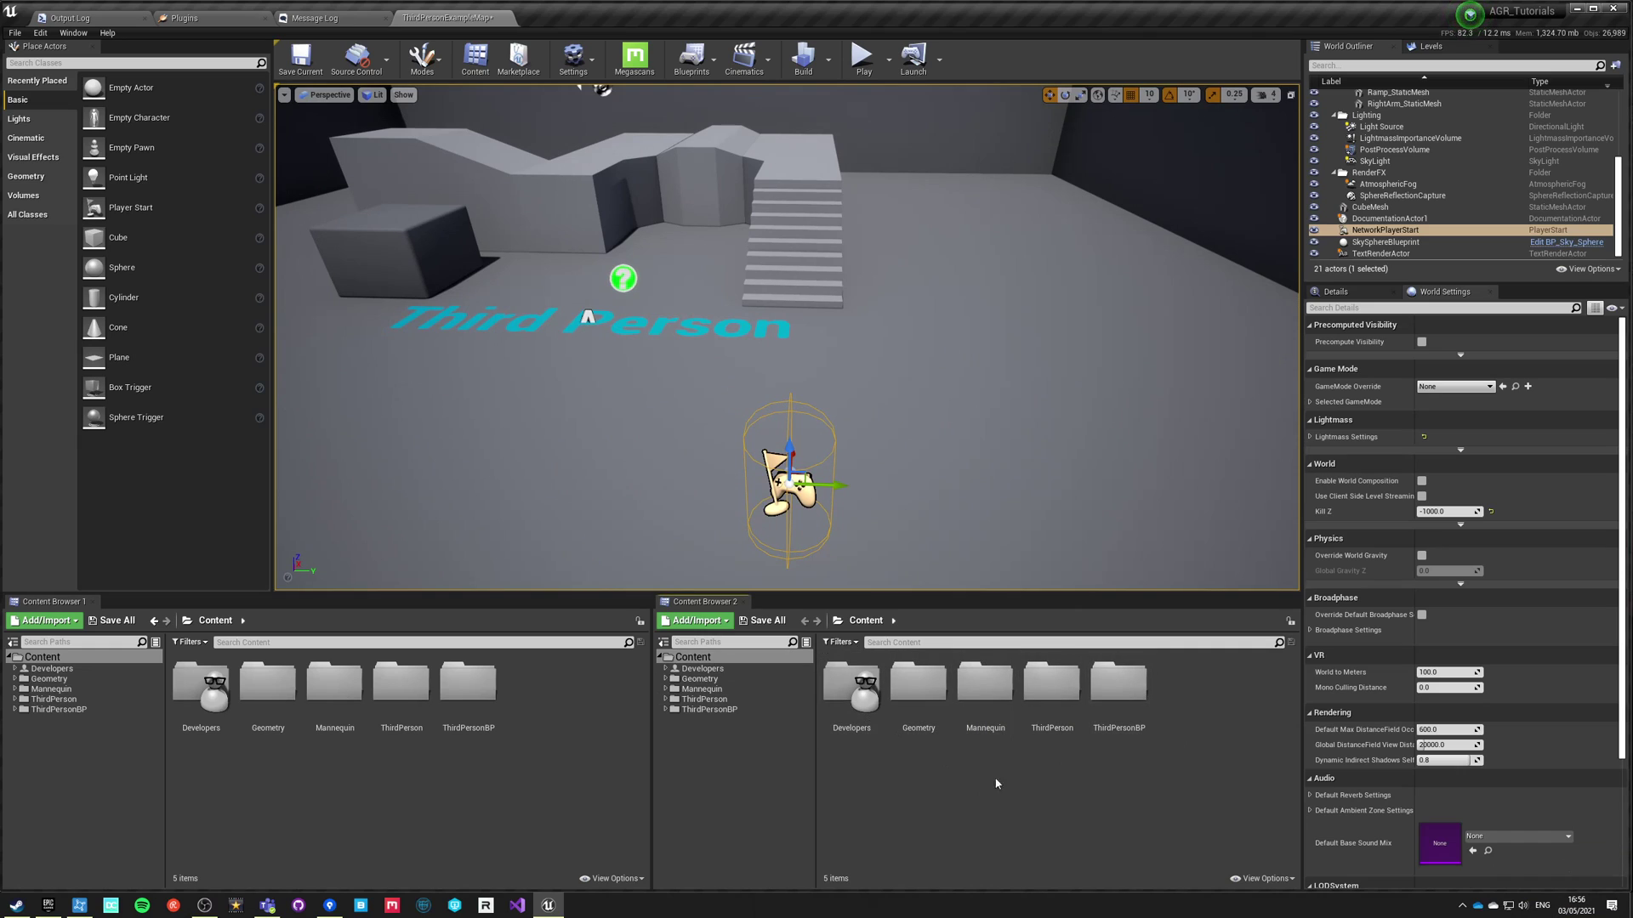
click(1262, 878)
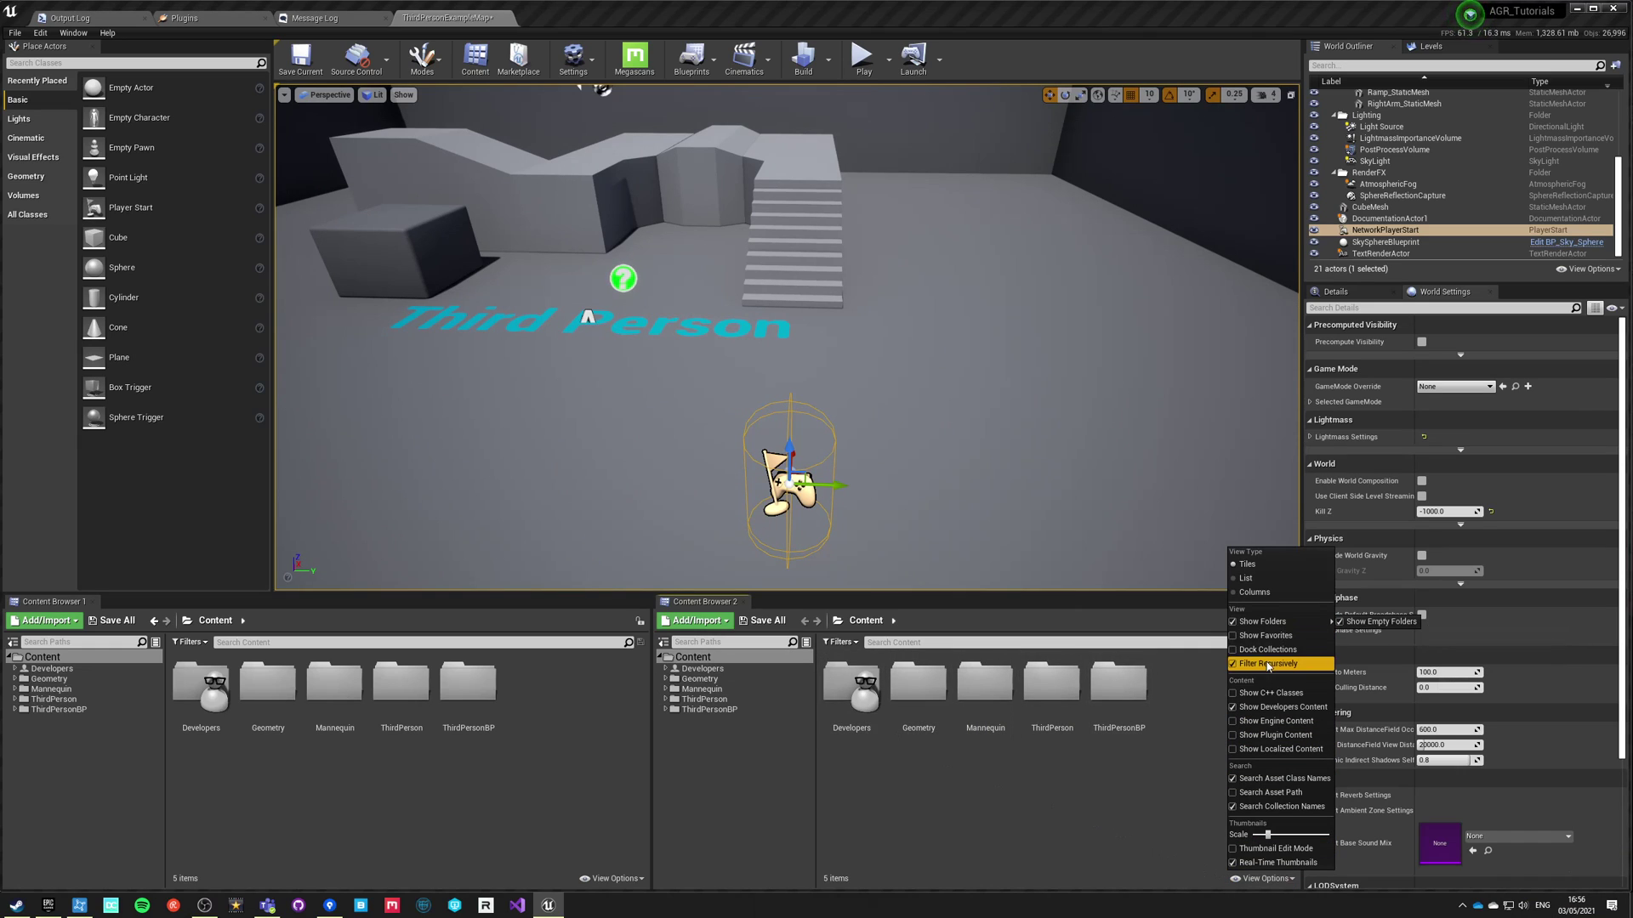
mouse_move(1248, 626)
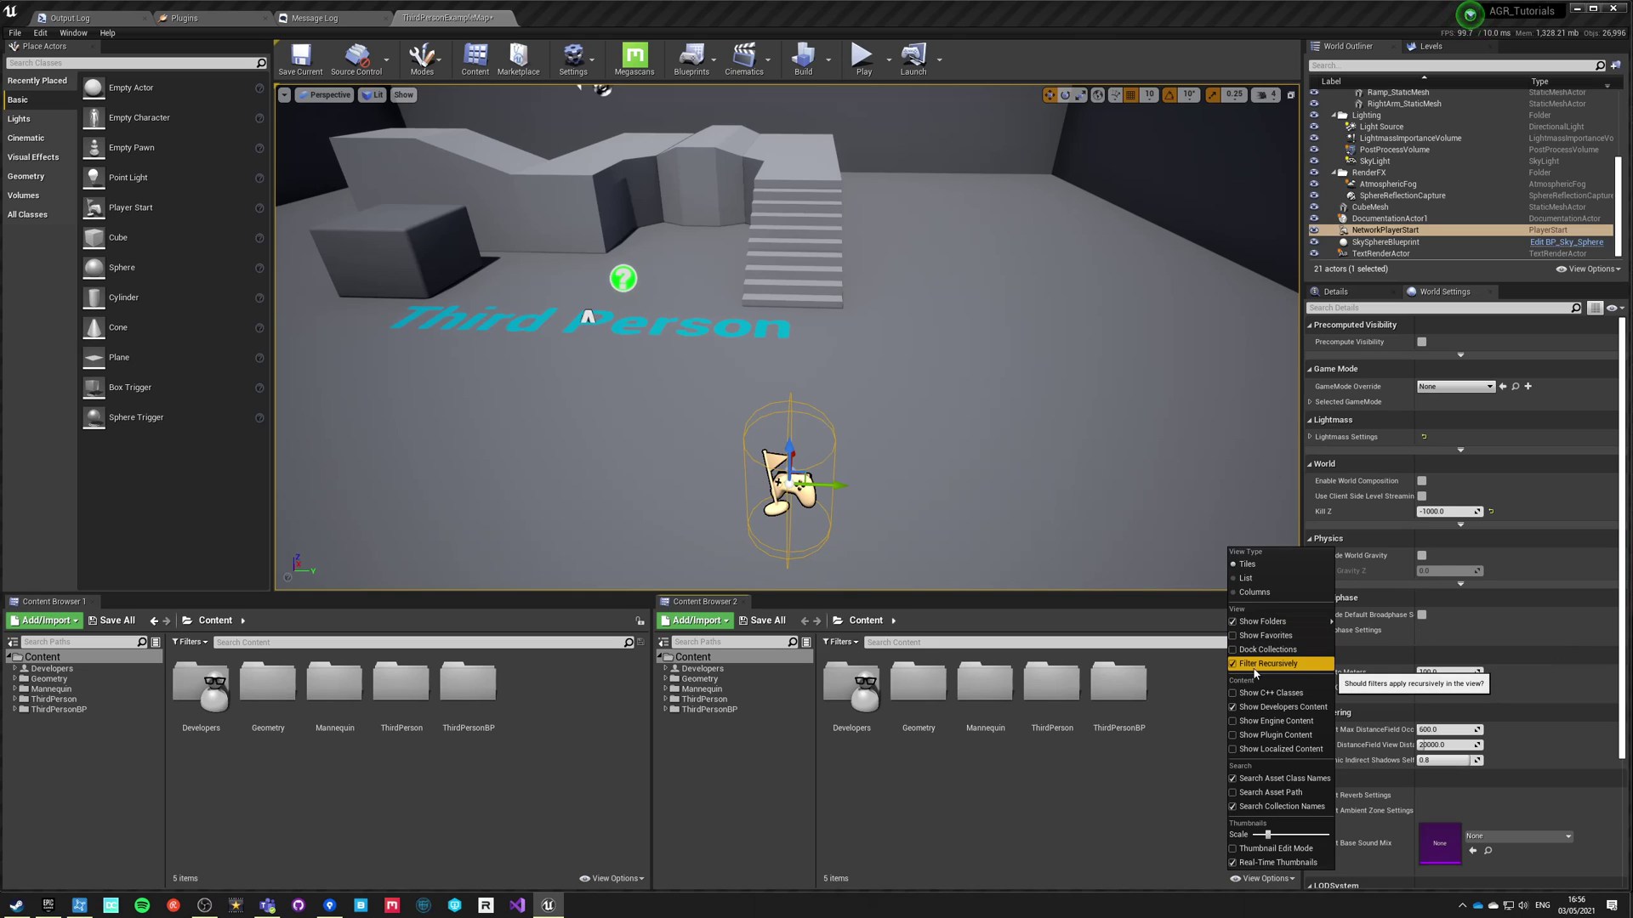
click(1249, 707)
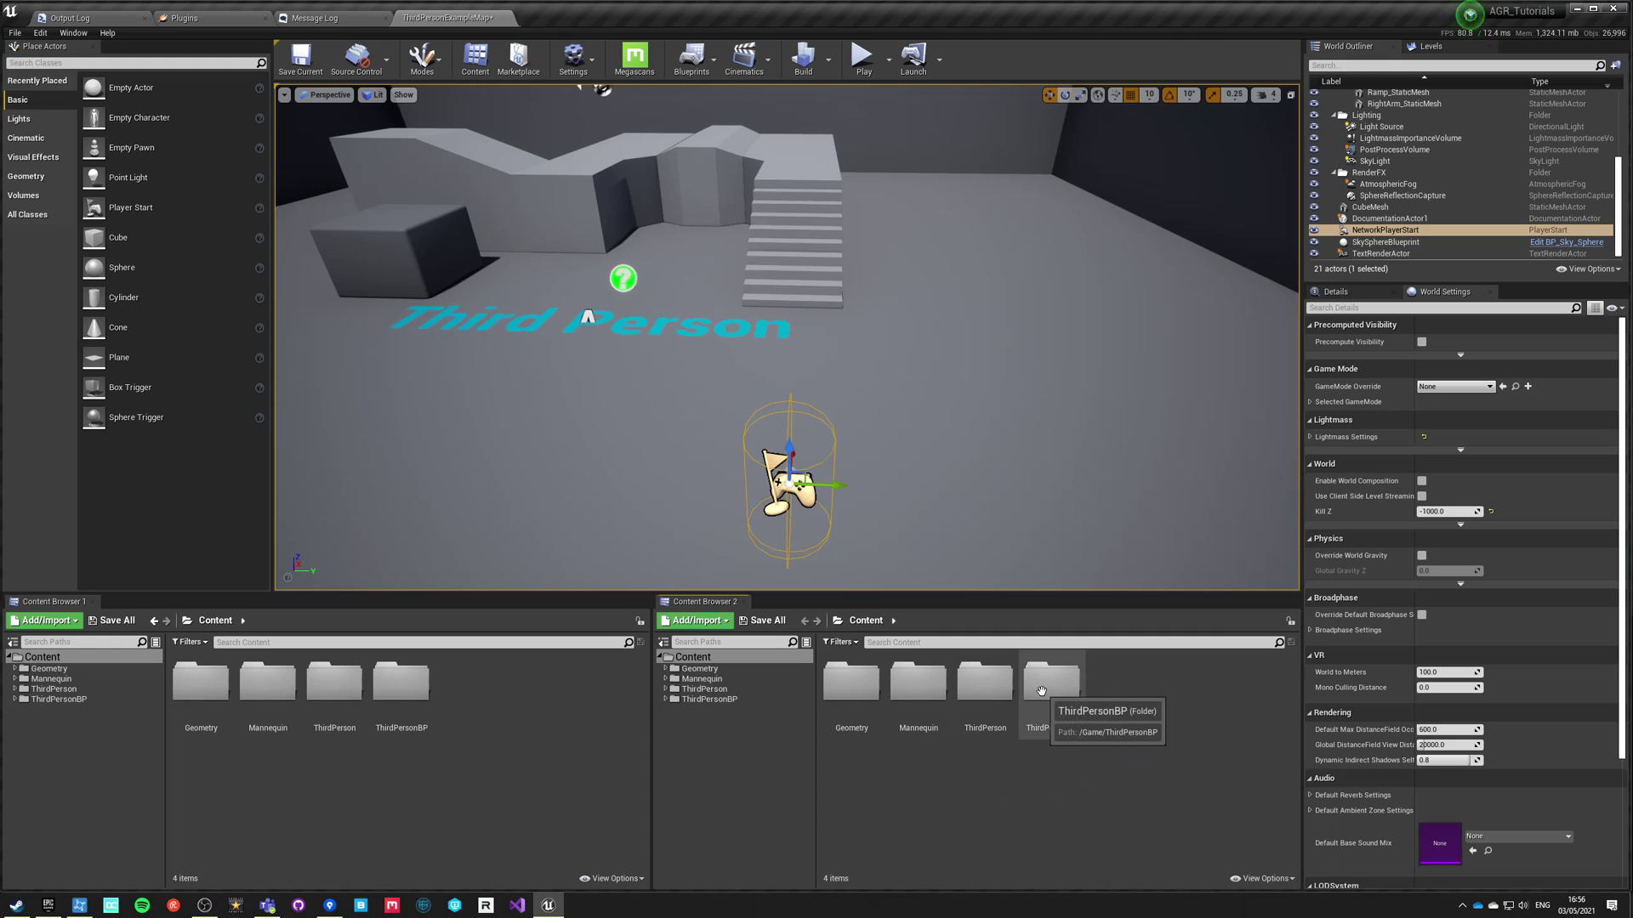
Check the contents of the ThirdPerson folder and rename the folder as Environment.
click(989, 680)
click(1068, 695)
click(974, 681)
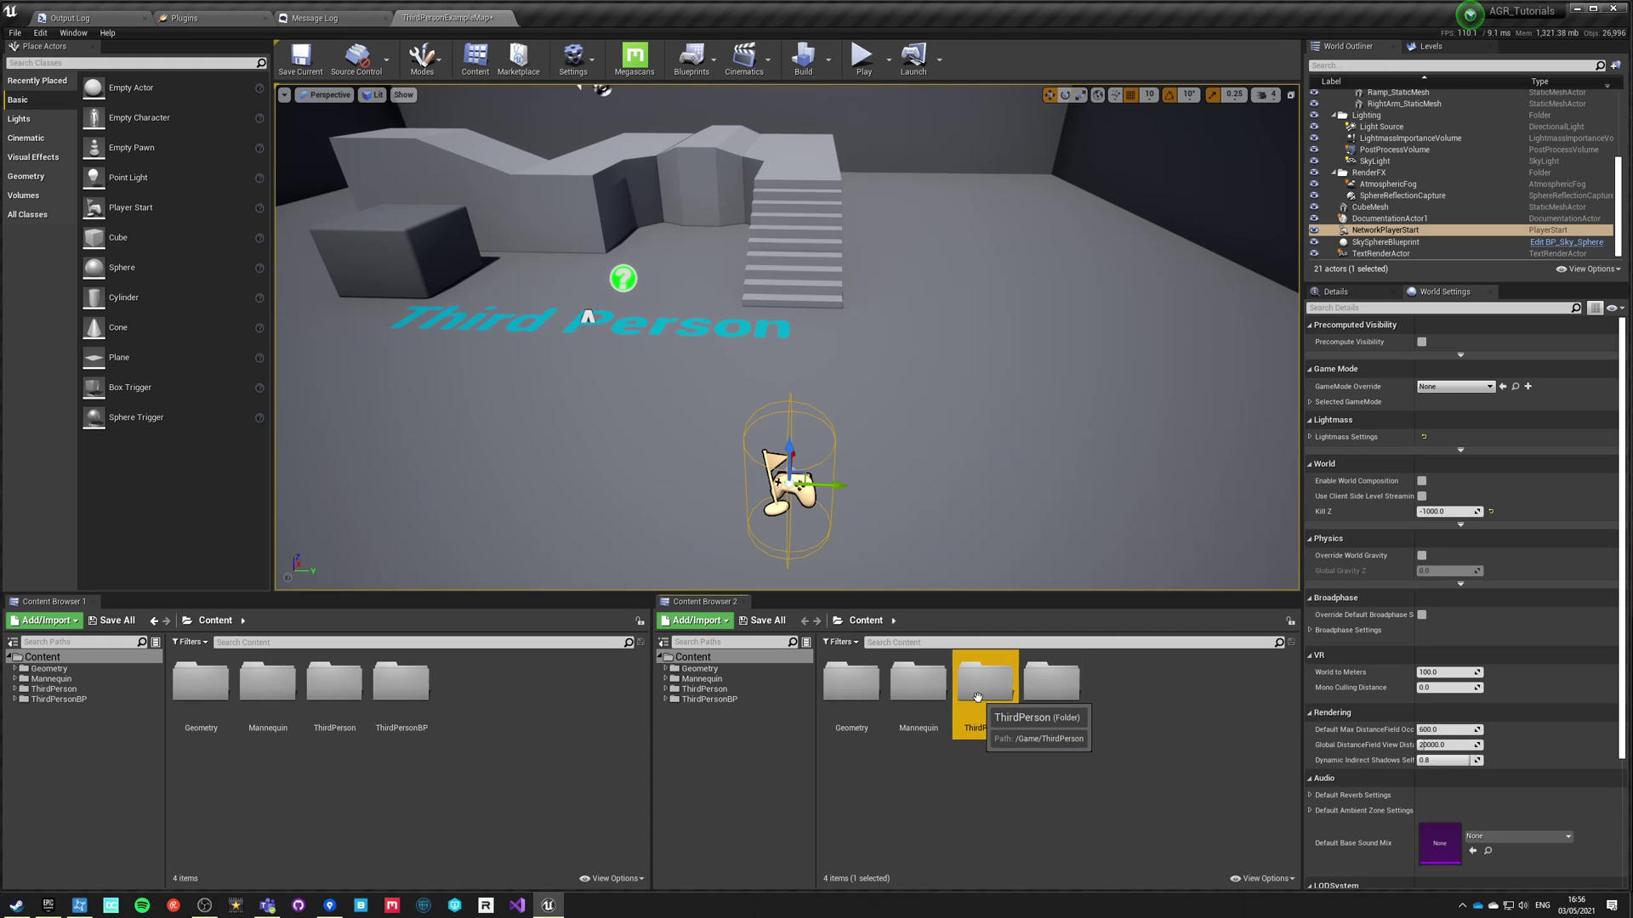
double_click(974, 680)
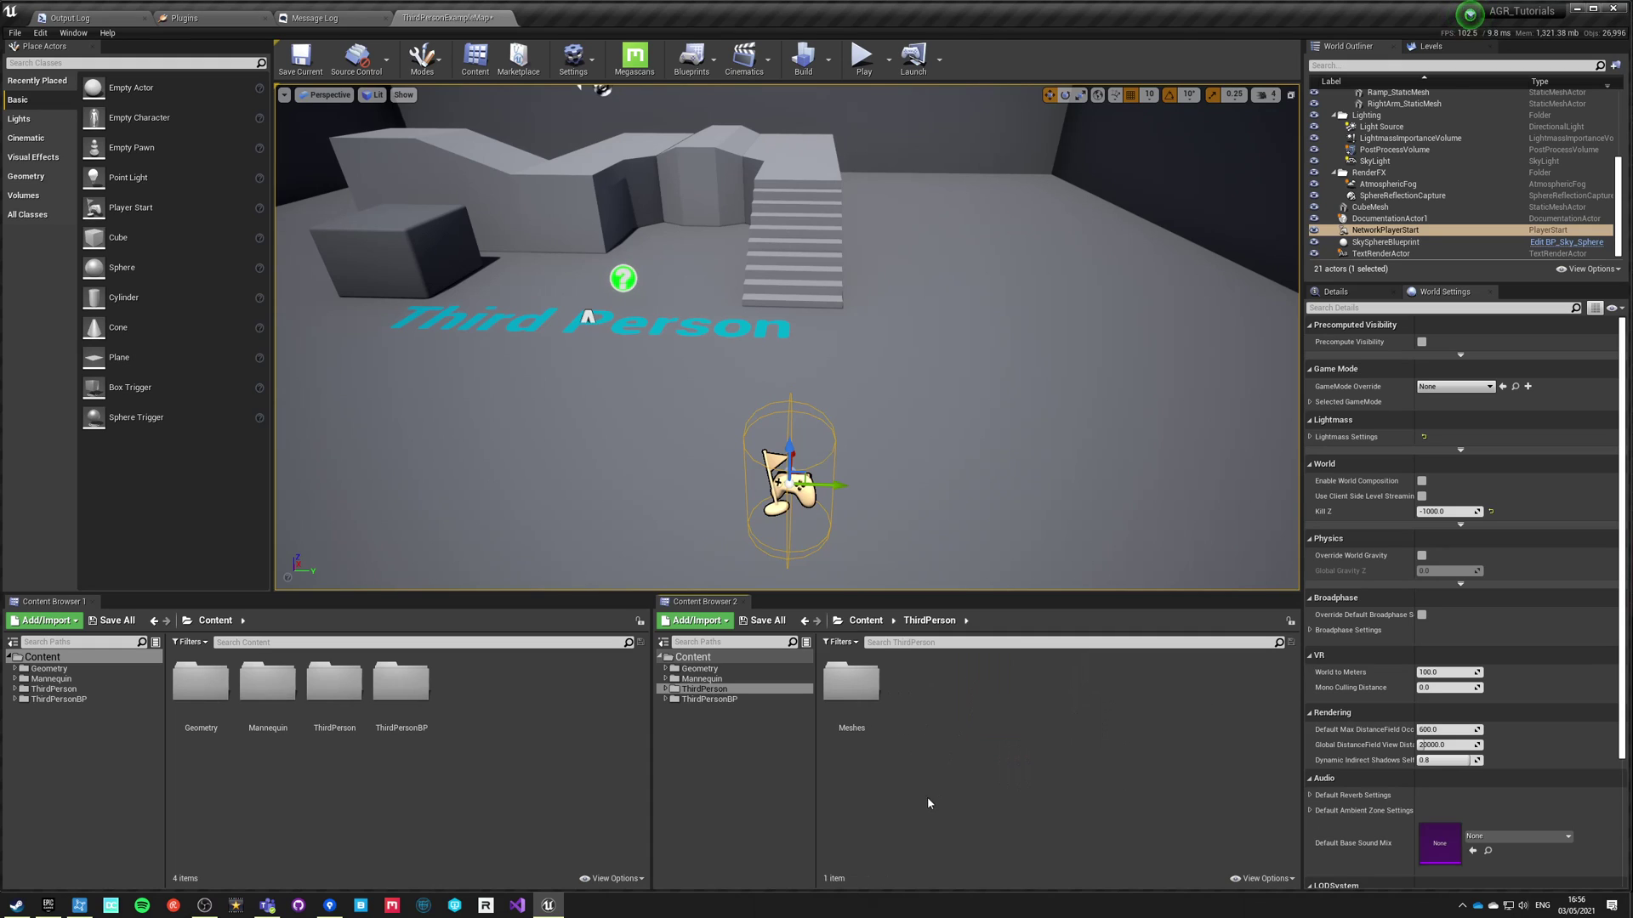
click(864, 620)
click(982, 723)
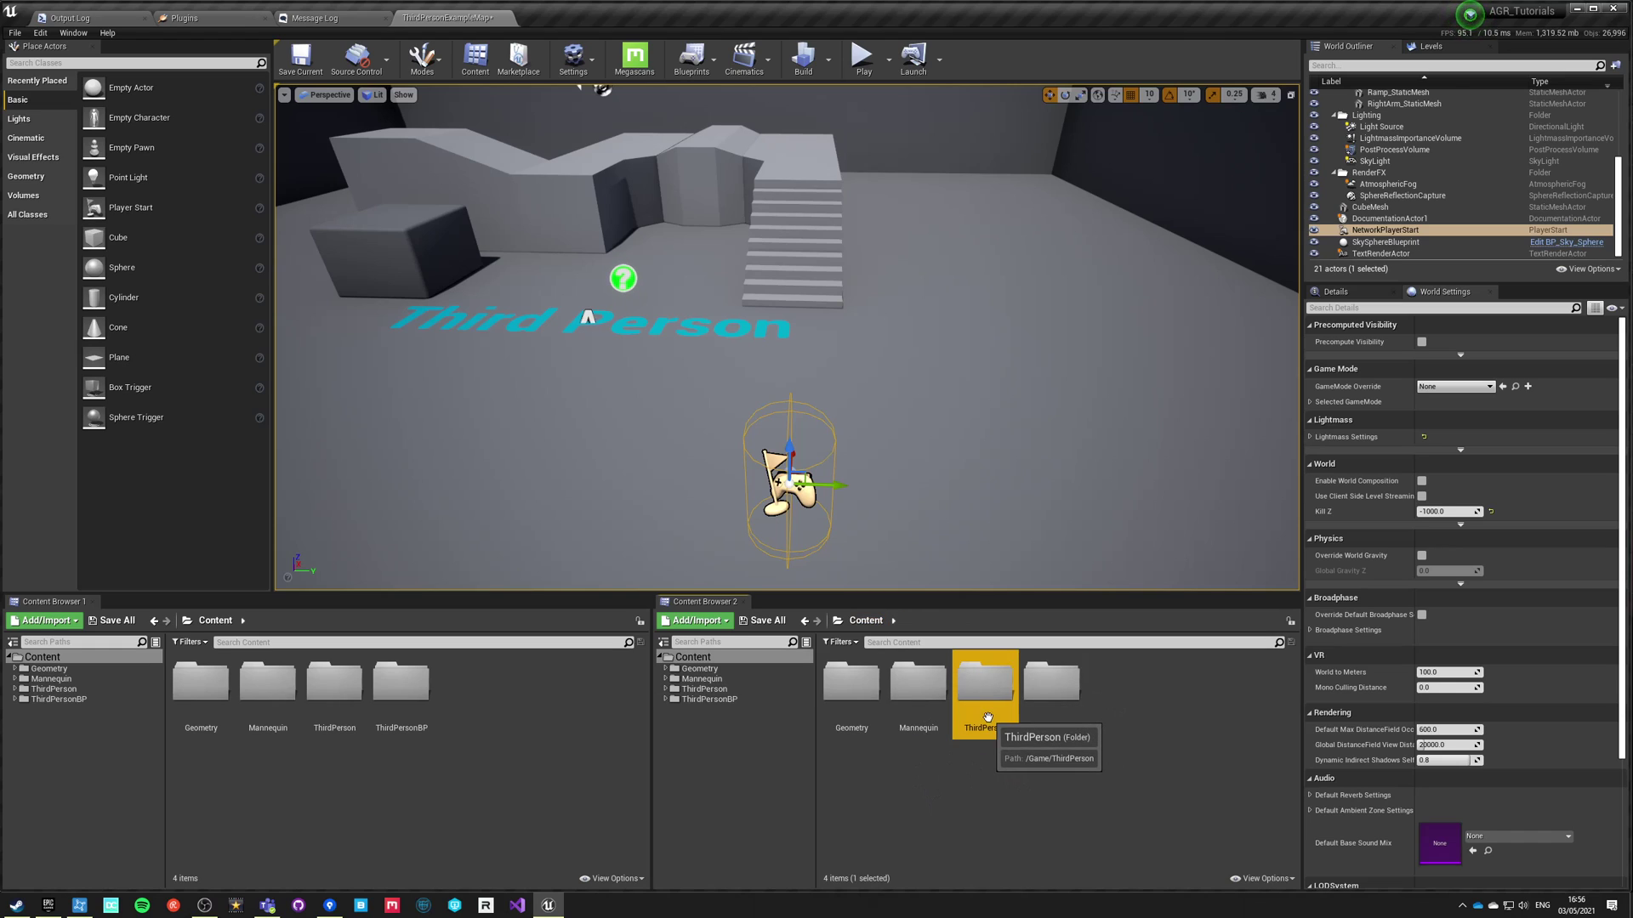
text(Ebn)
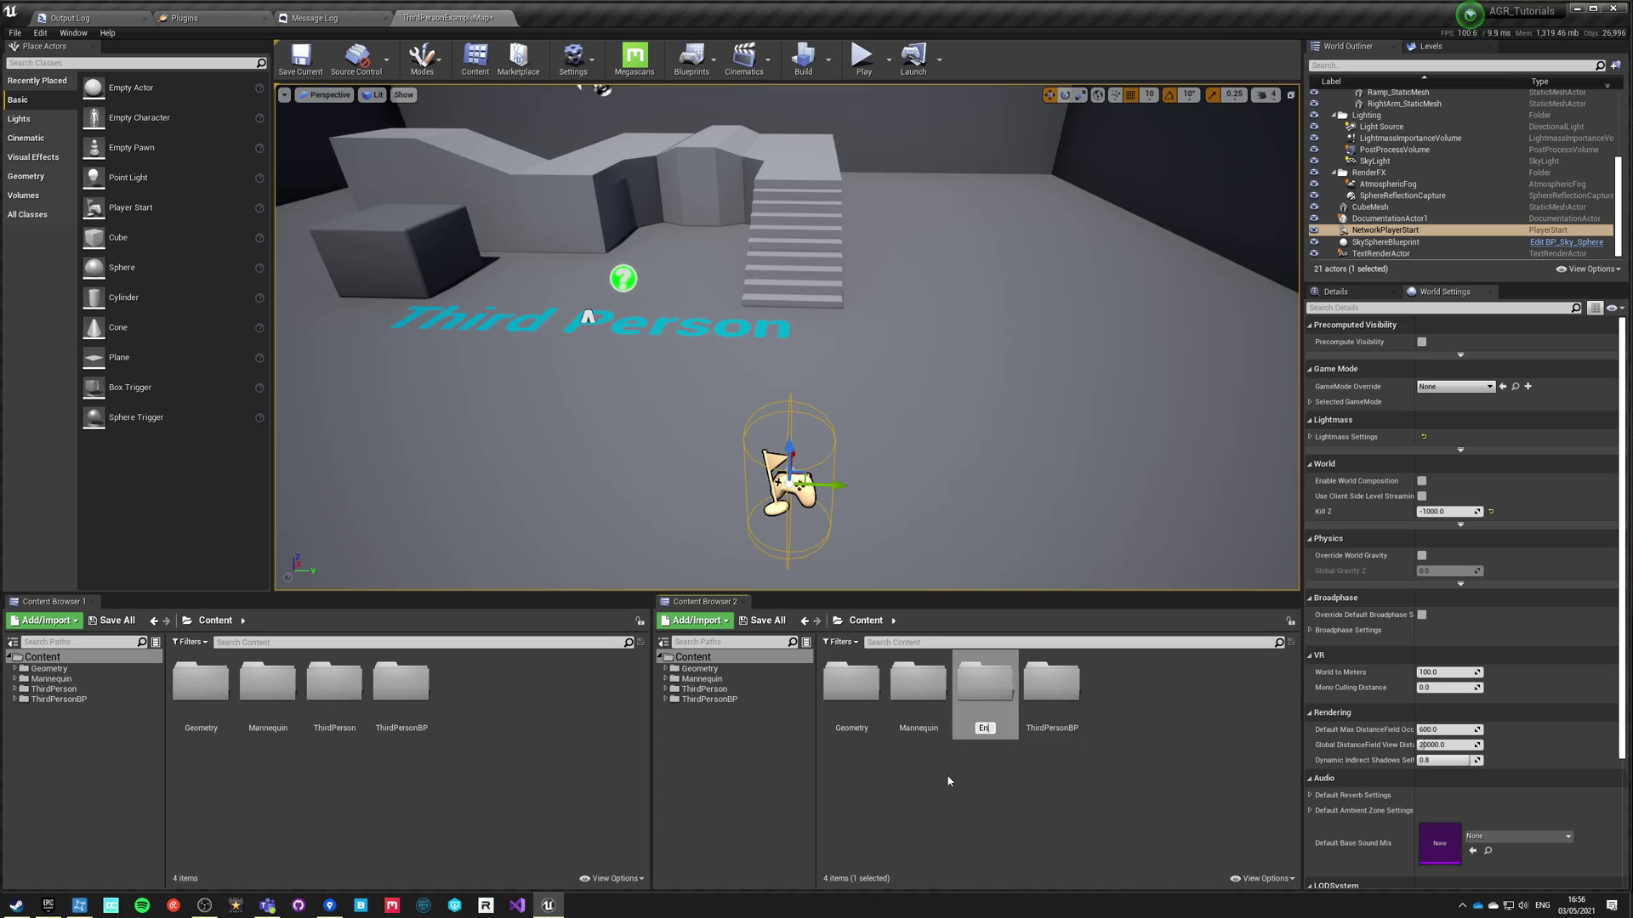
text(ironment)
key(Return)
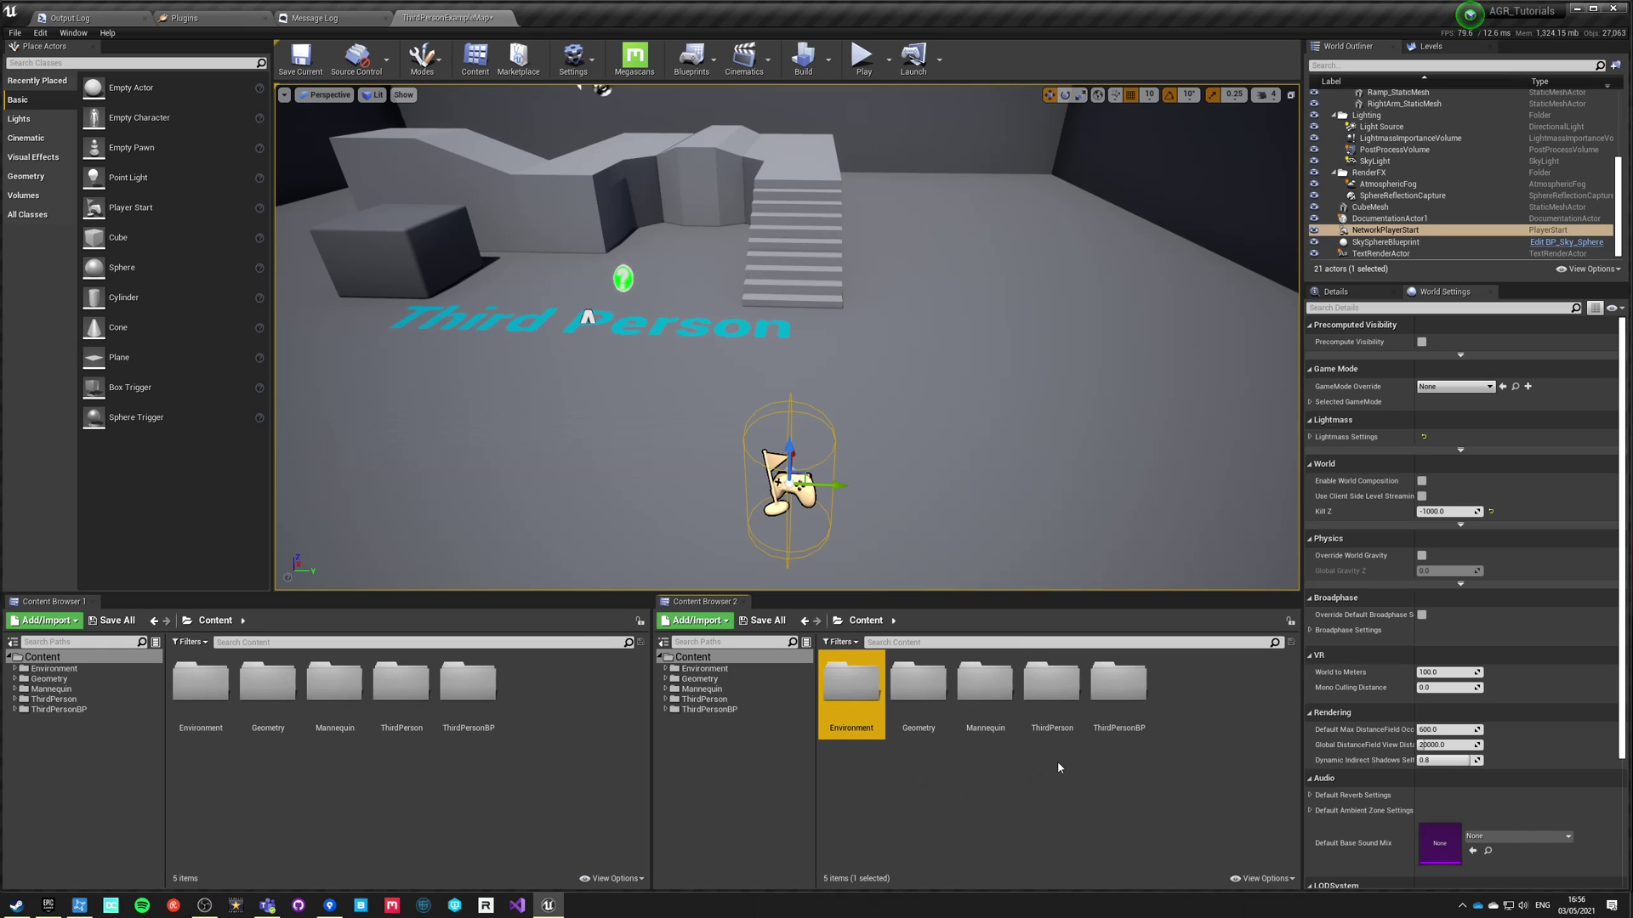
Move the Environment, Geometry and Mannequin folders into the ThirdPersonBP folder.
double_click(1118, 684)
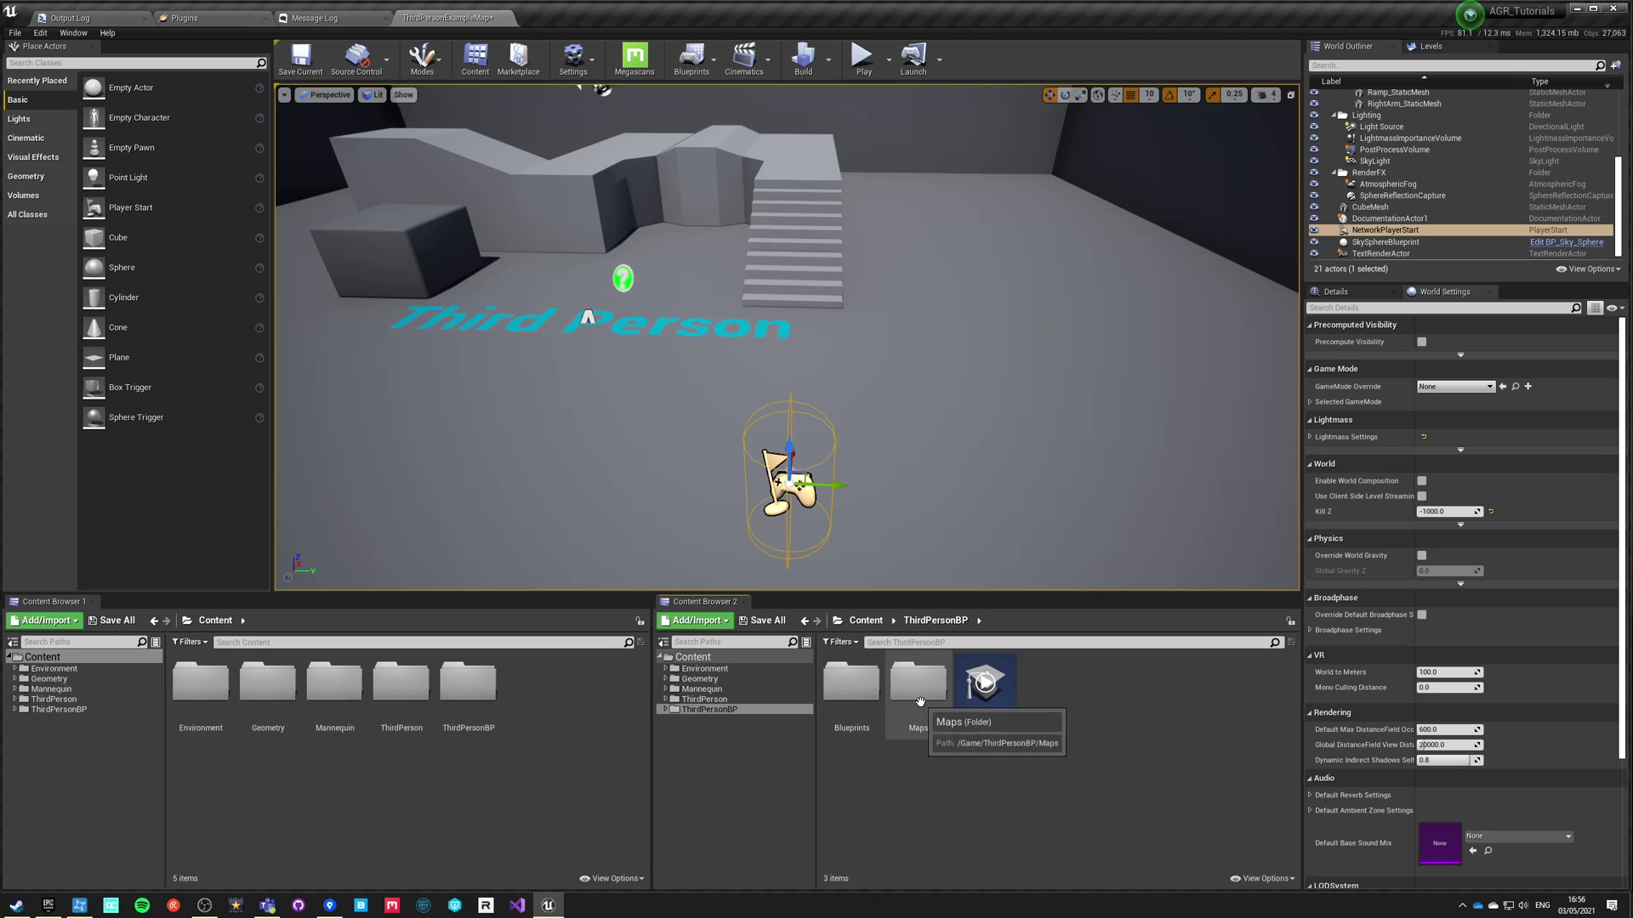
click(863, 625)
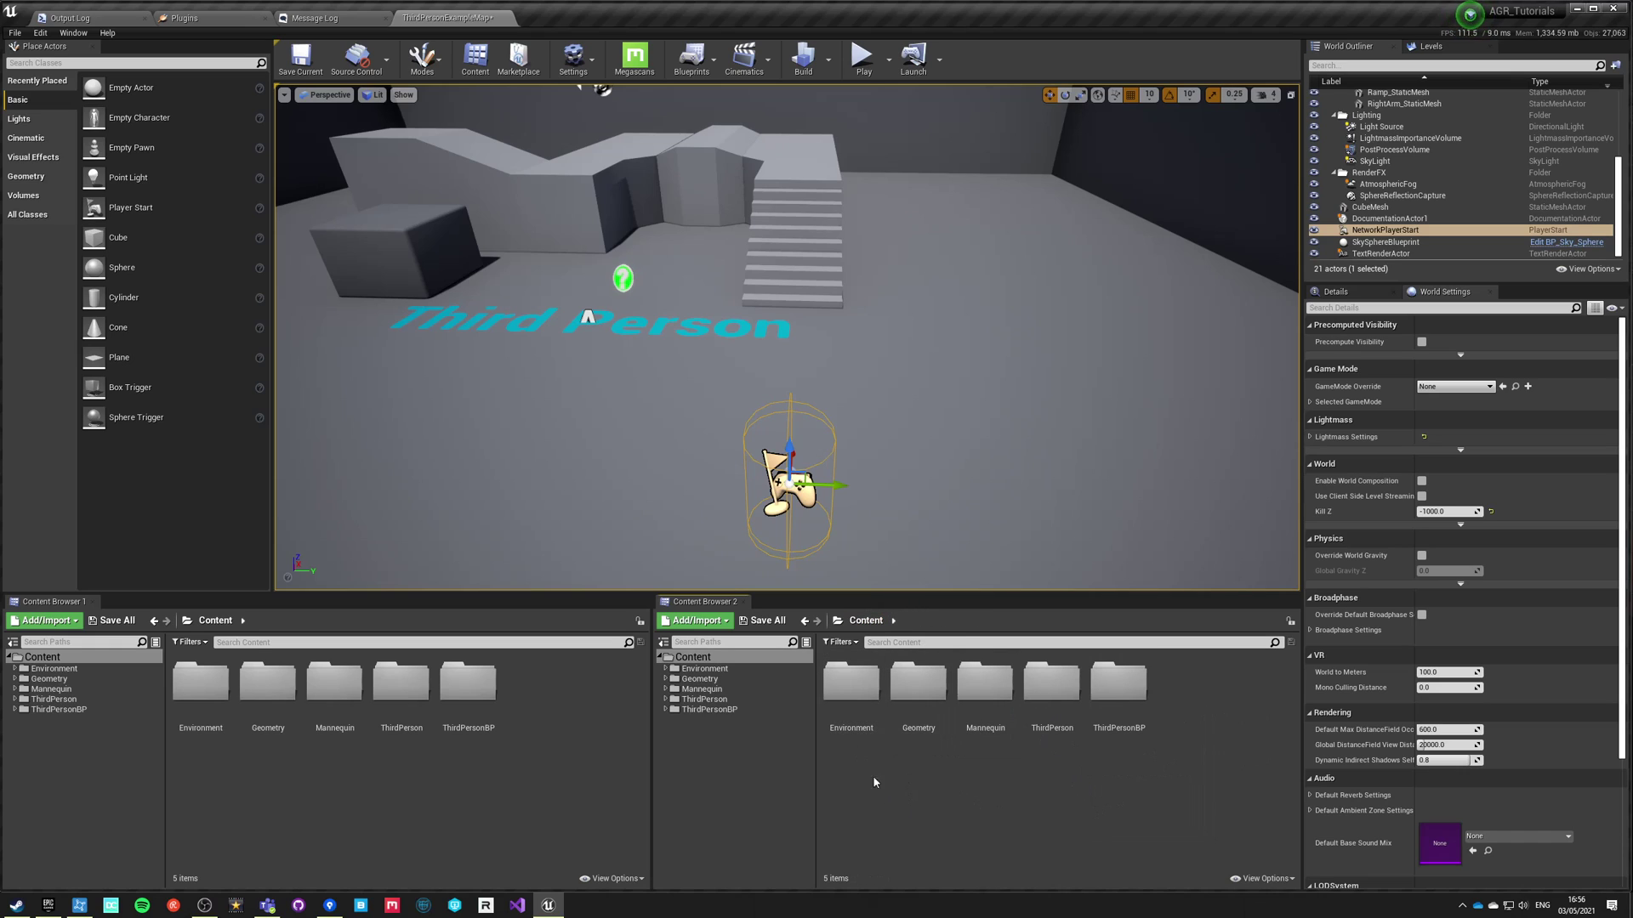
drag(873, 776, 1012, 756)
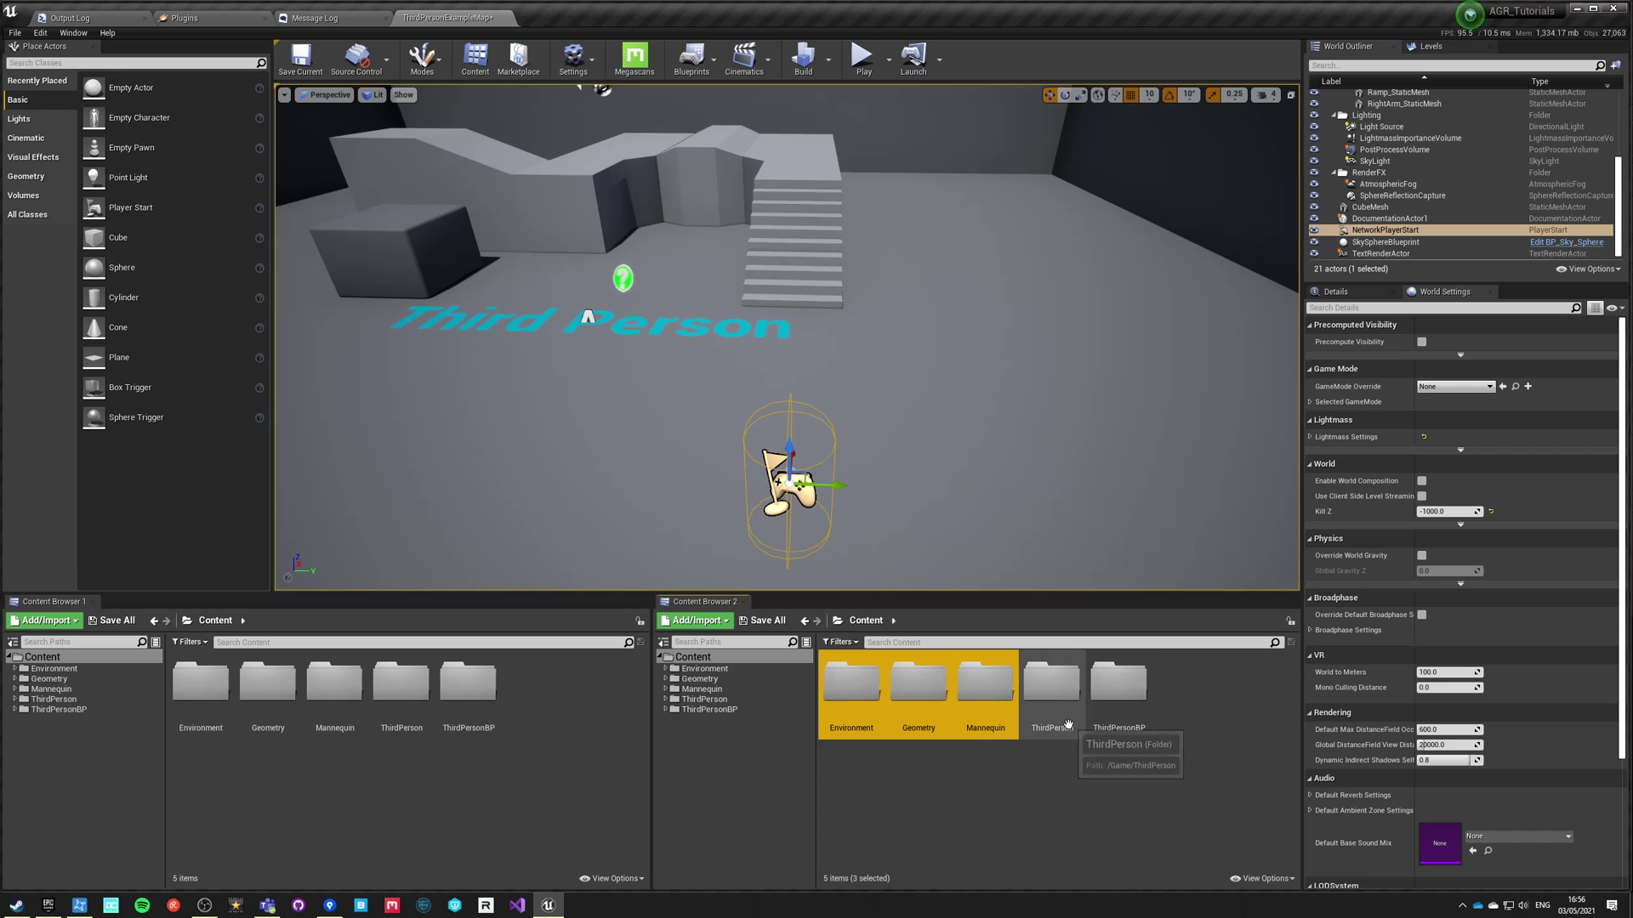
drag(995, 706, 1114, 691)
click(1148, 719)
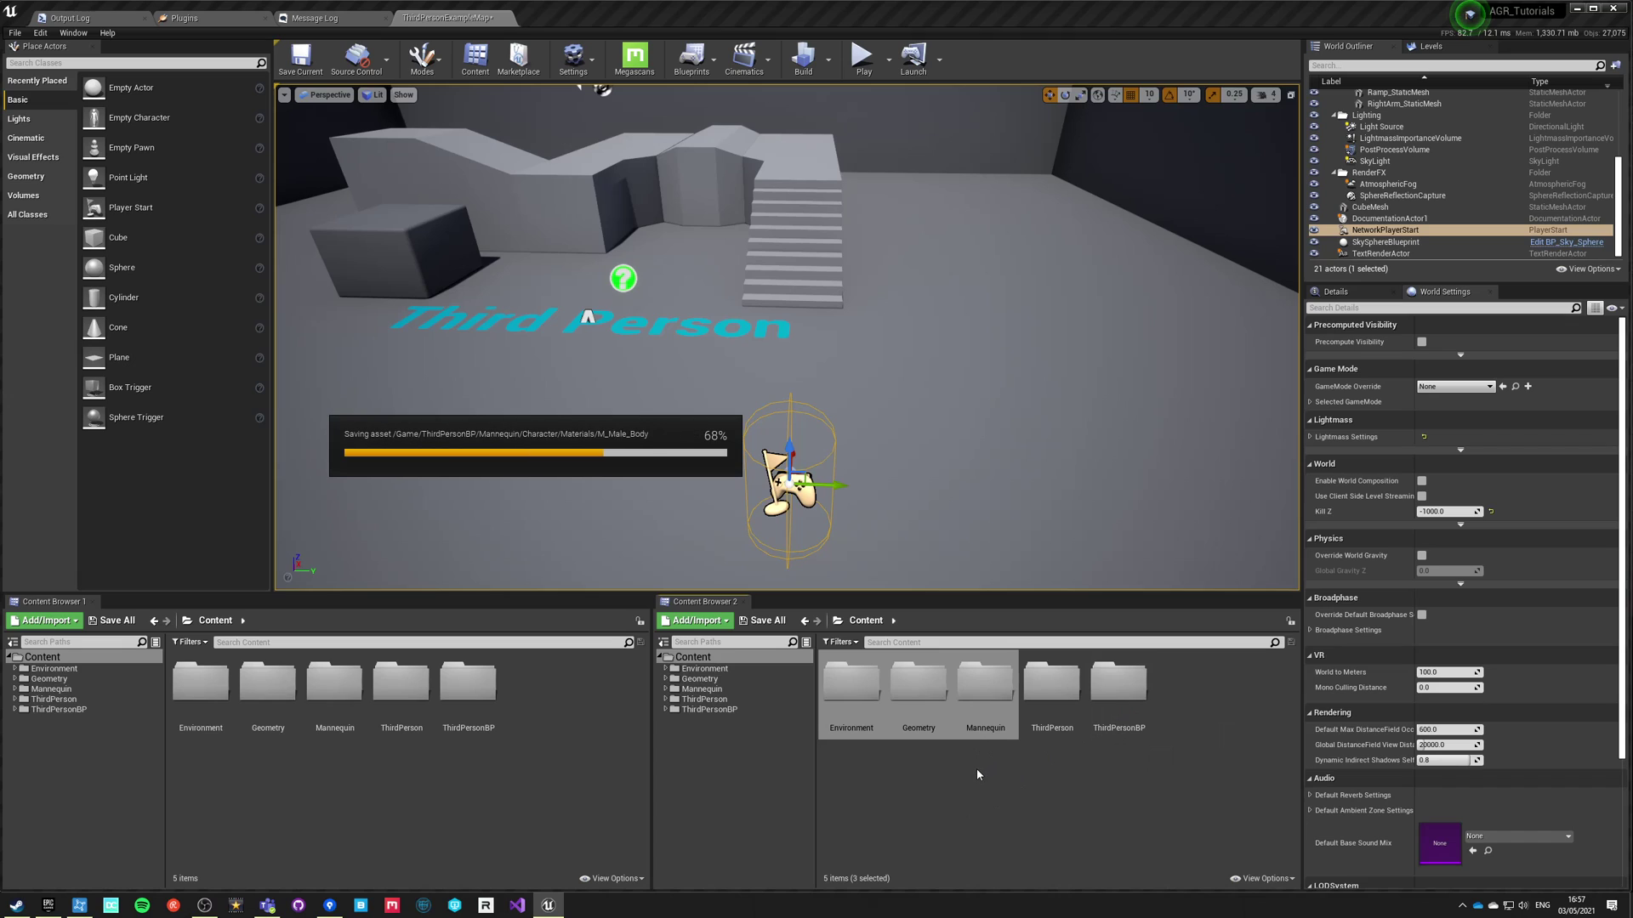
Fix up the redirectors in the Content folder and delete the leftover Geometry and ThirdPerson folders there.
right_click(700, 659)
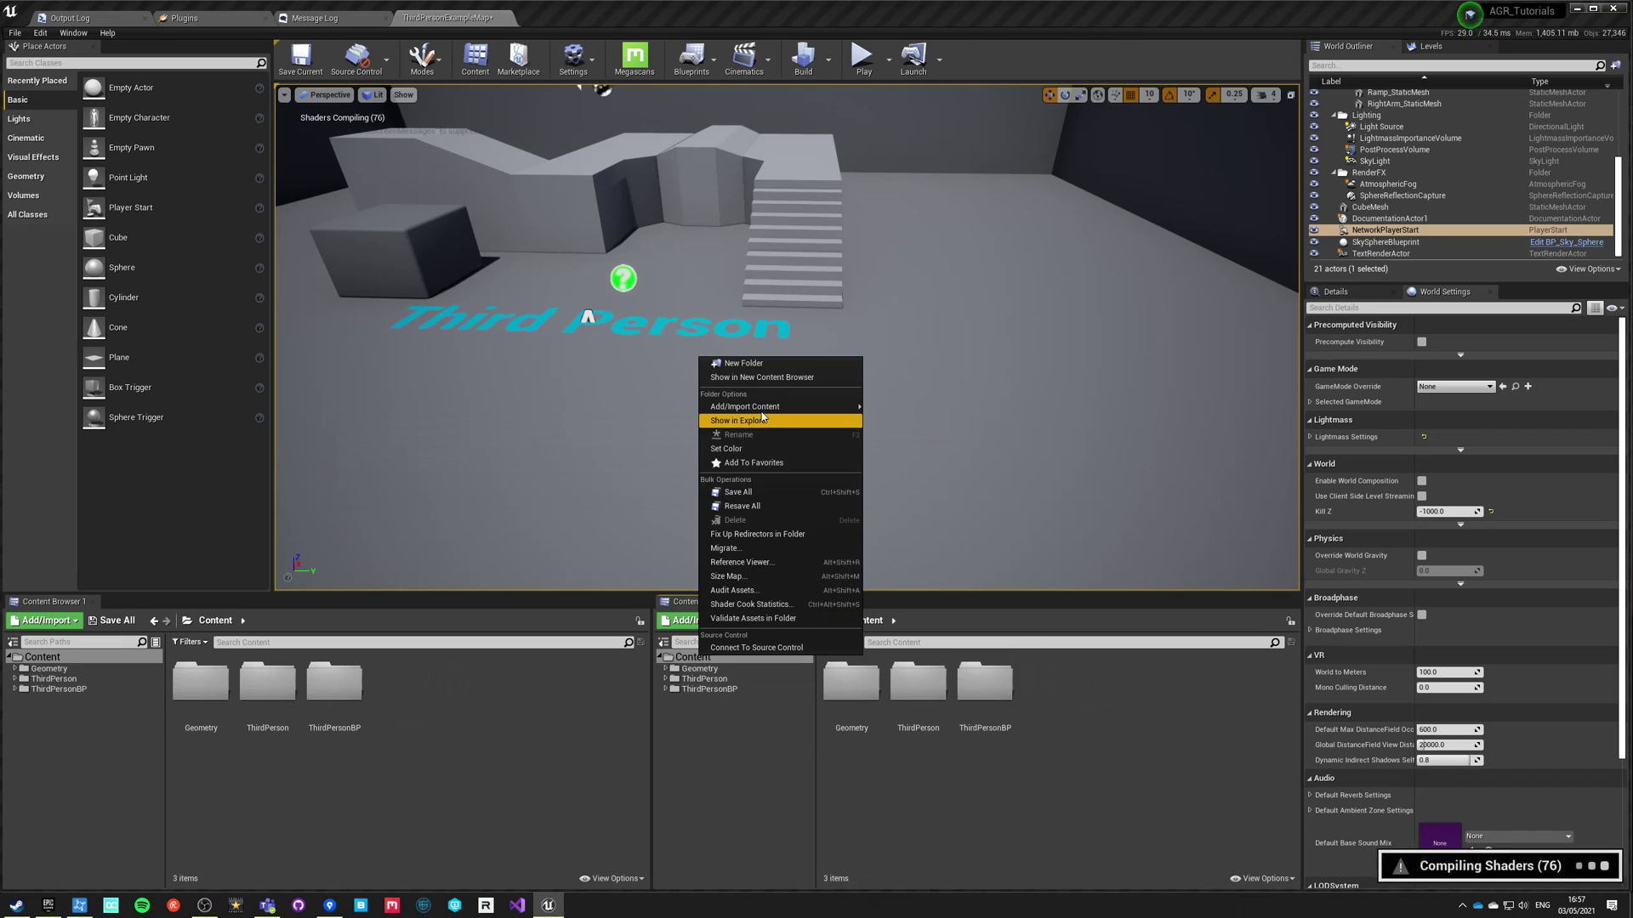
click(756, 534)
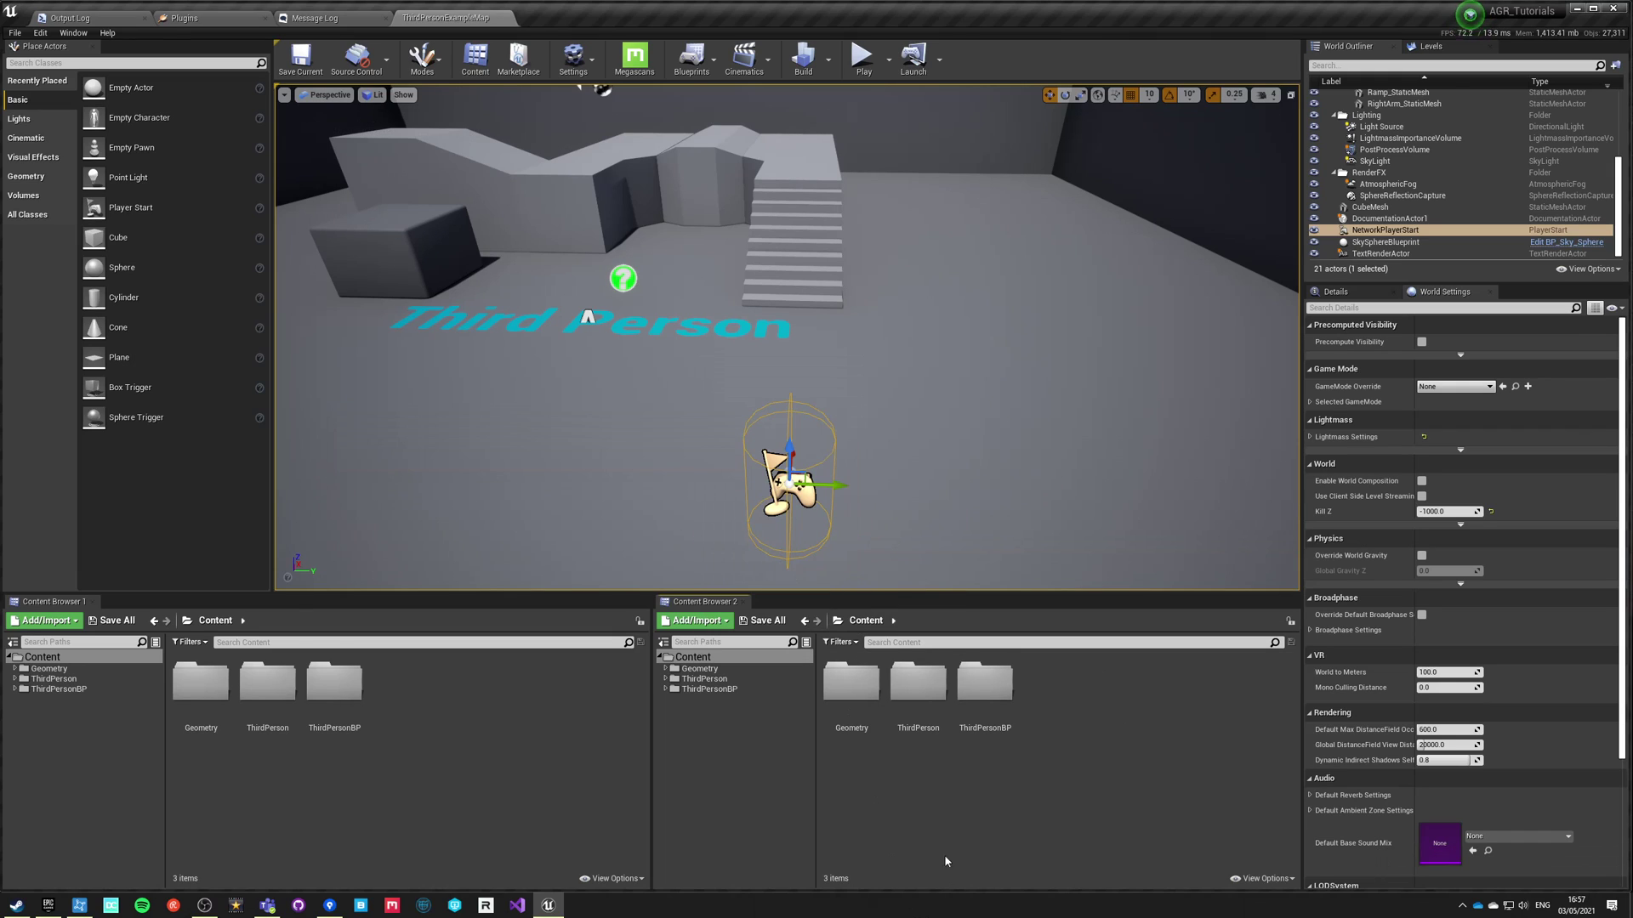
click(919, 684)
ctrl+click(851, 685)
key(Delete)
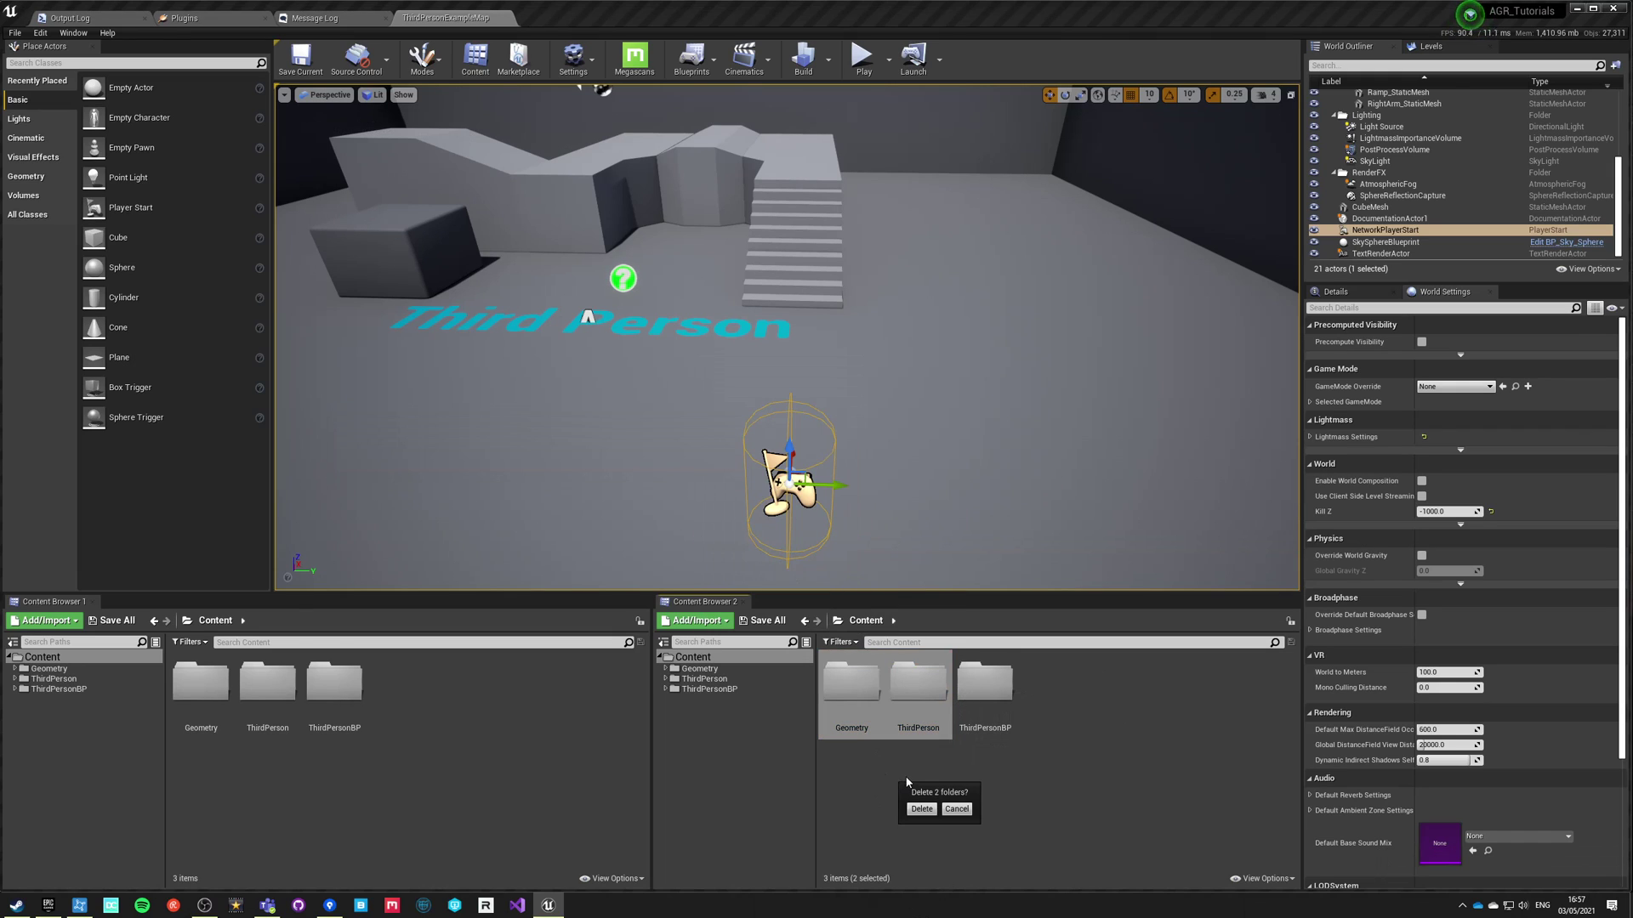
click(921, 809)
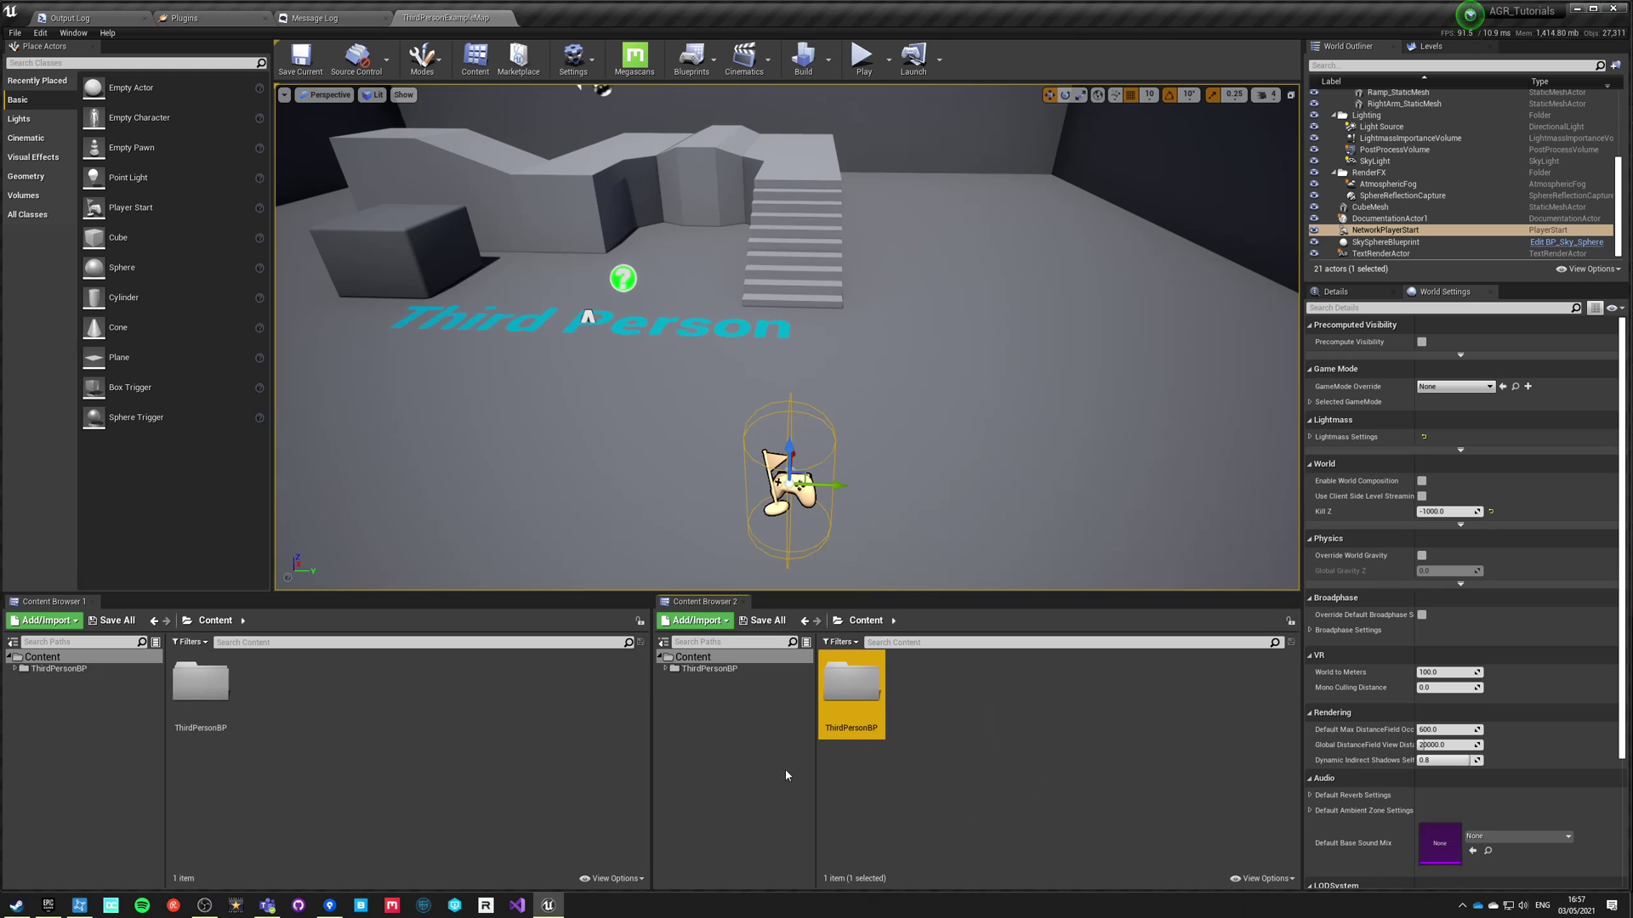
Delete the ThirdPersonOverview blueprint from the ThirdPersonBP folder.
double_click(876, 678)
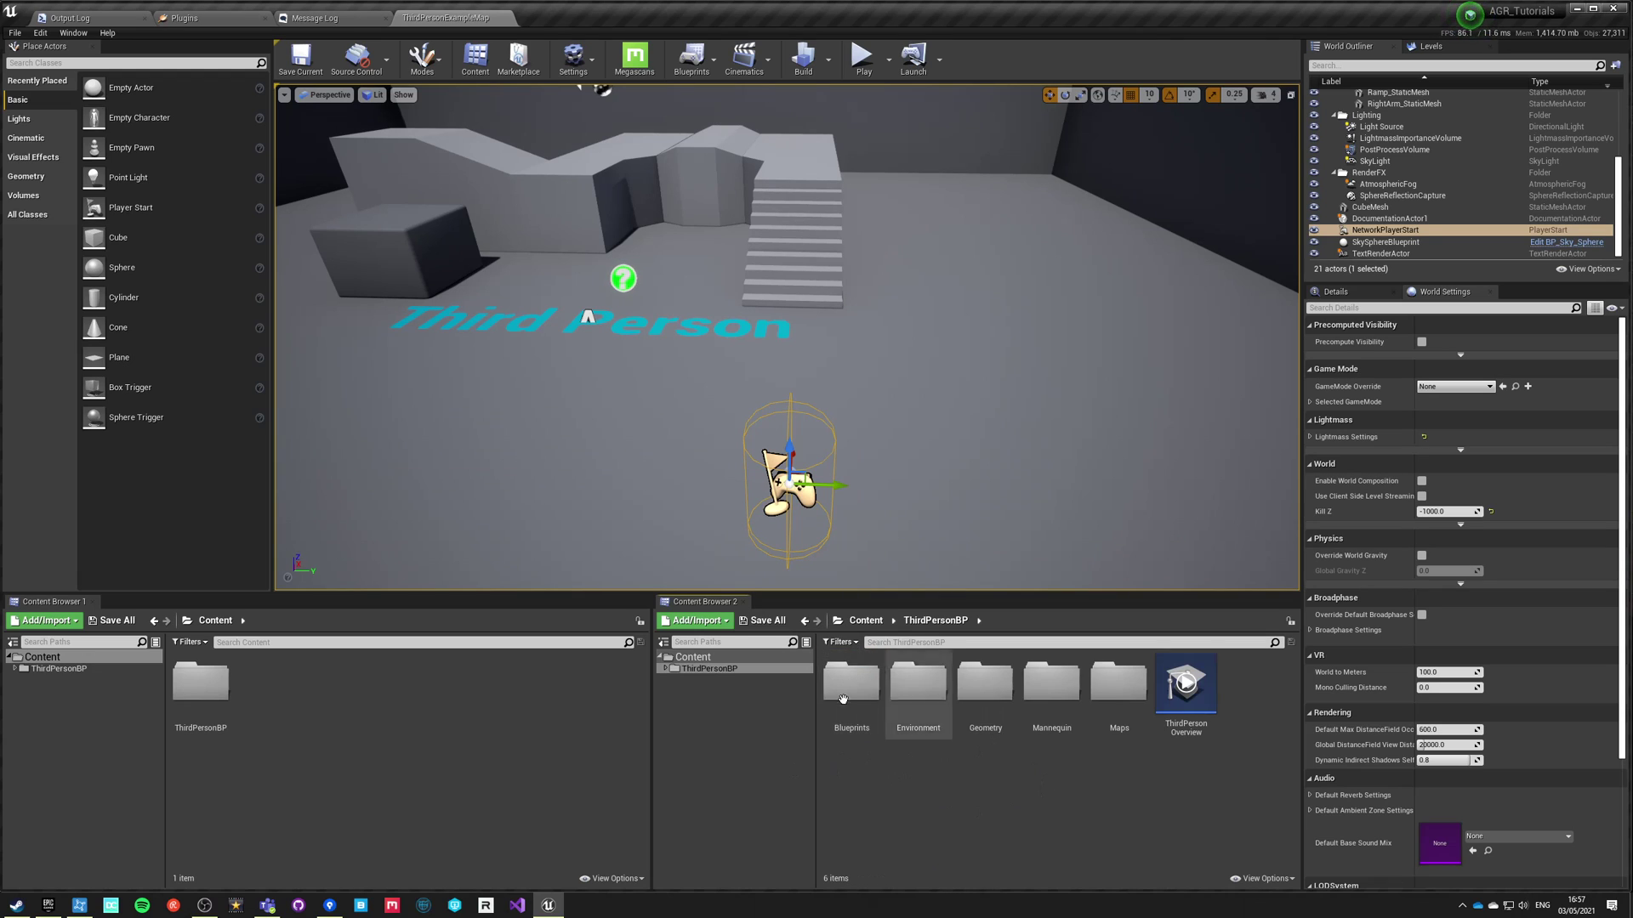
click(1186, 693)
key(Delete)
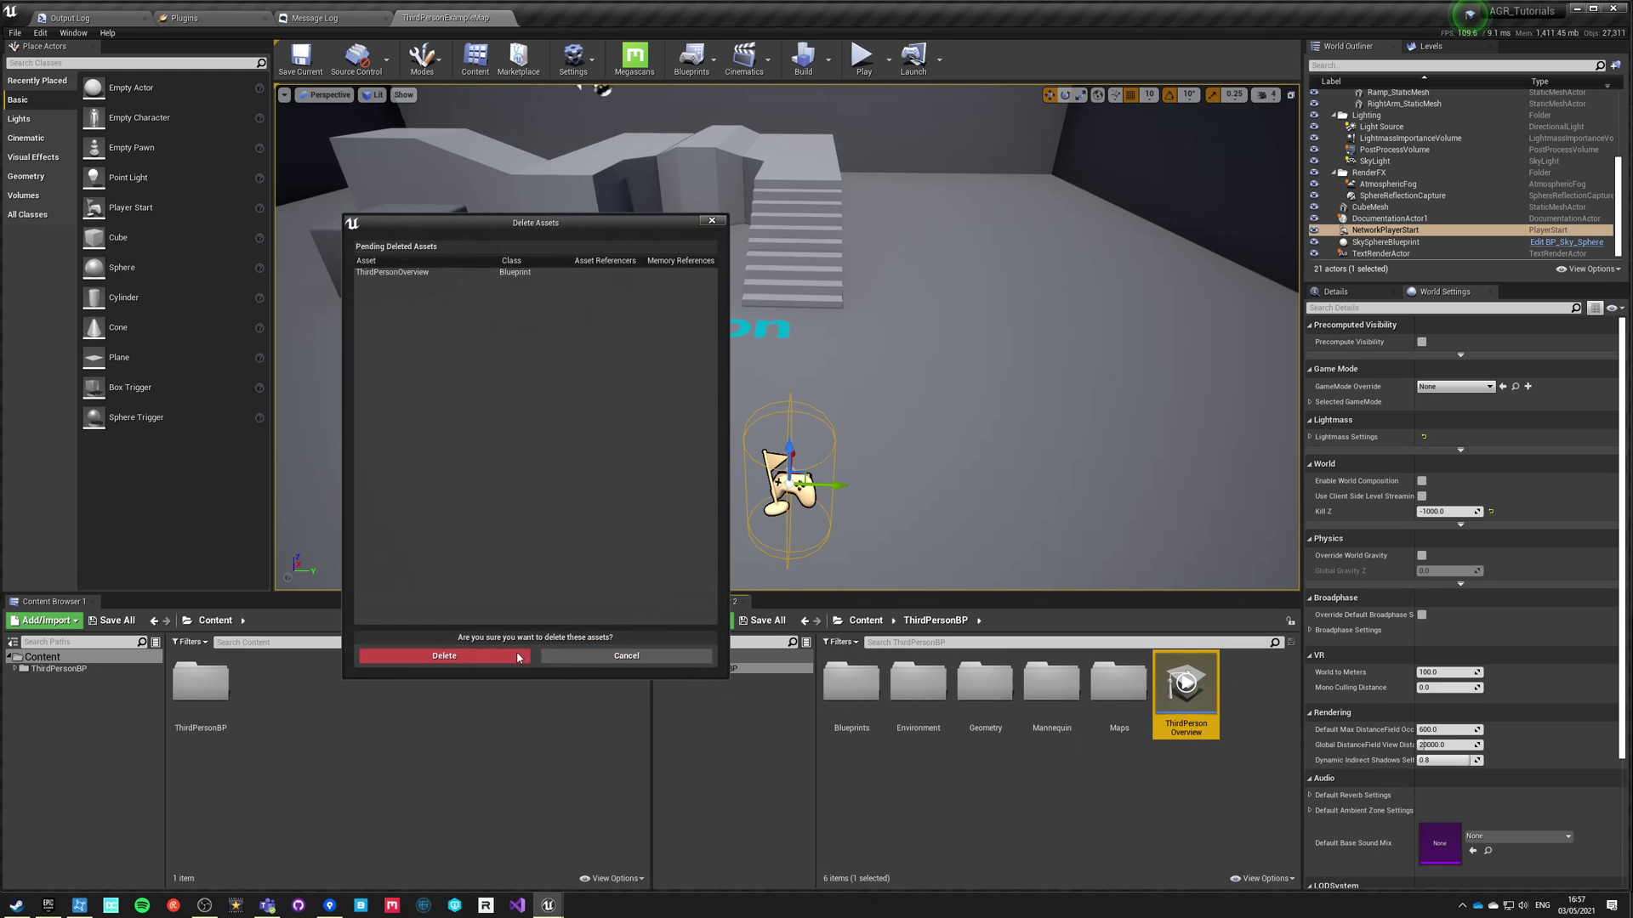
click(439, 656)
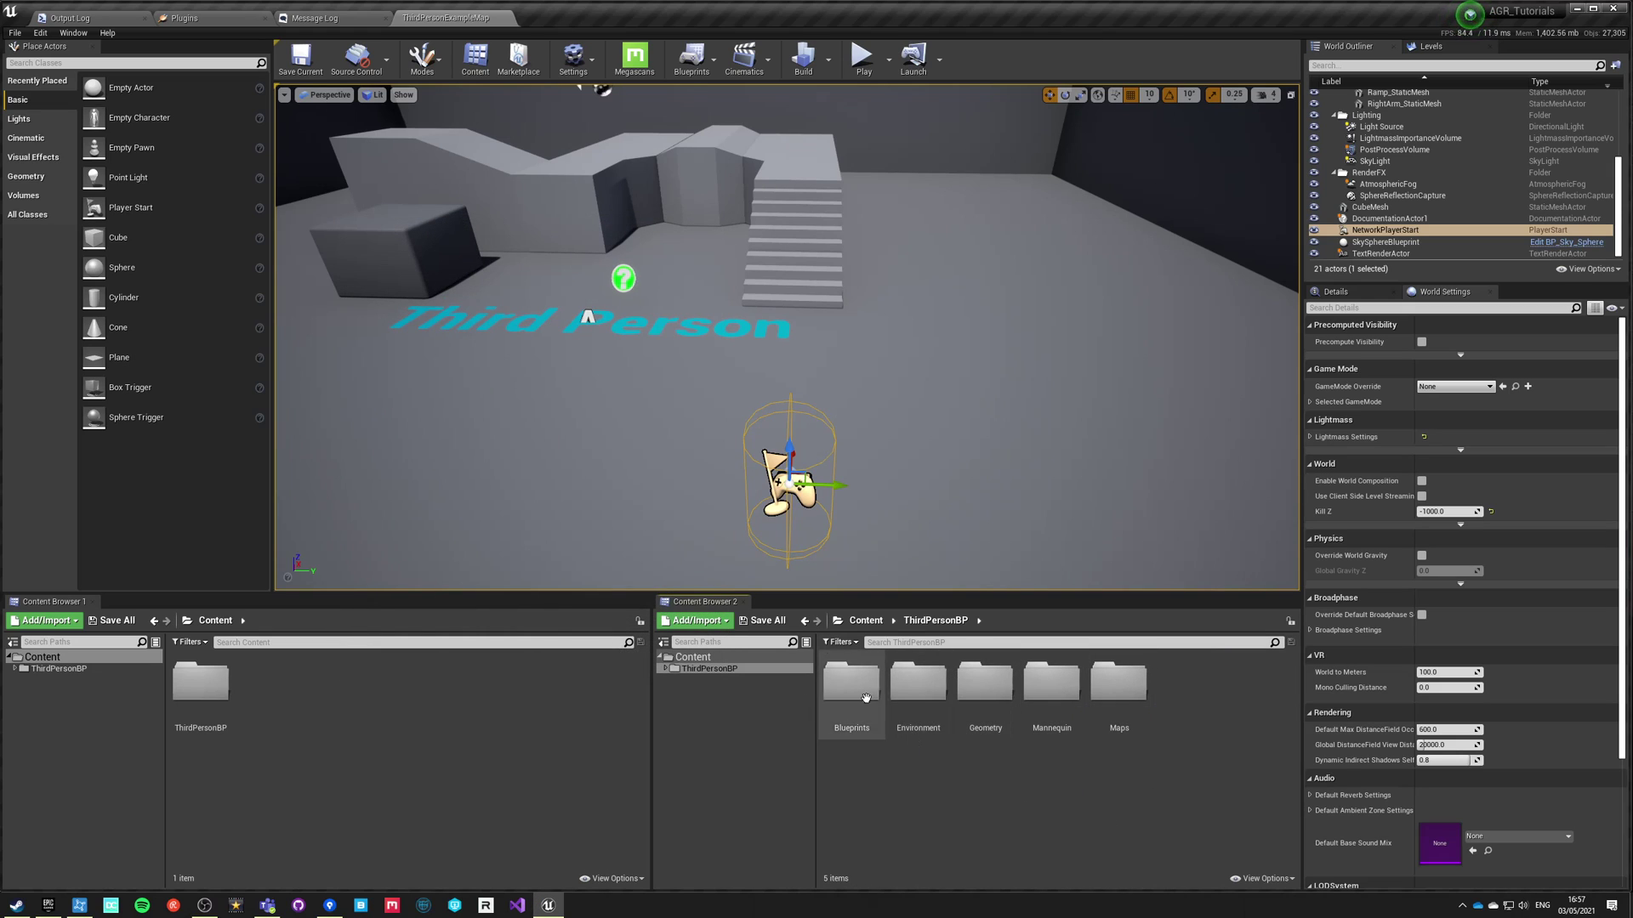
Create a new folder named Characters inside the ThirdPersonBP folder.
click(1051, 694)
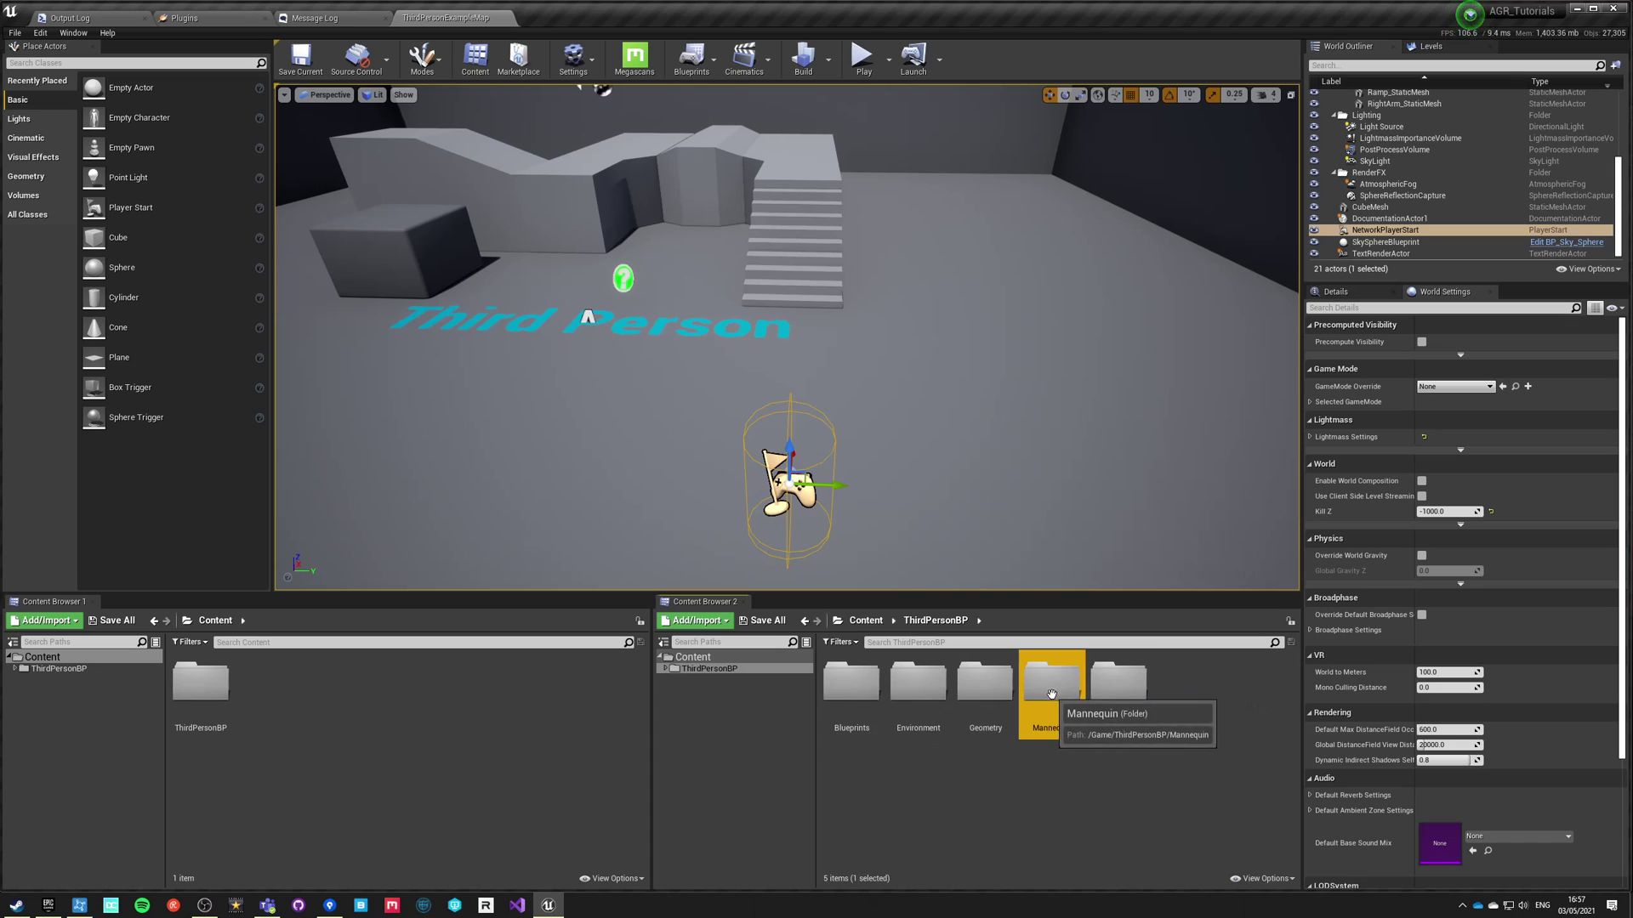
right_click(1191, 693)
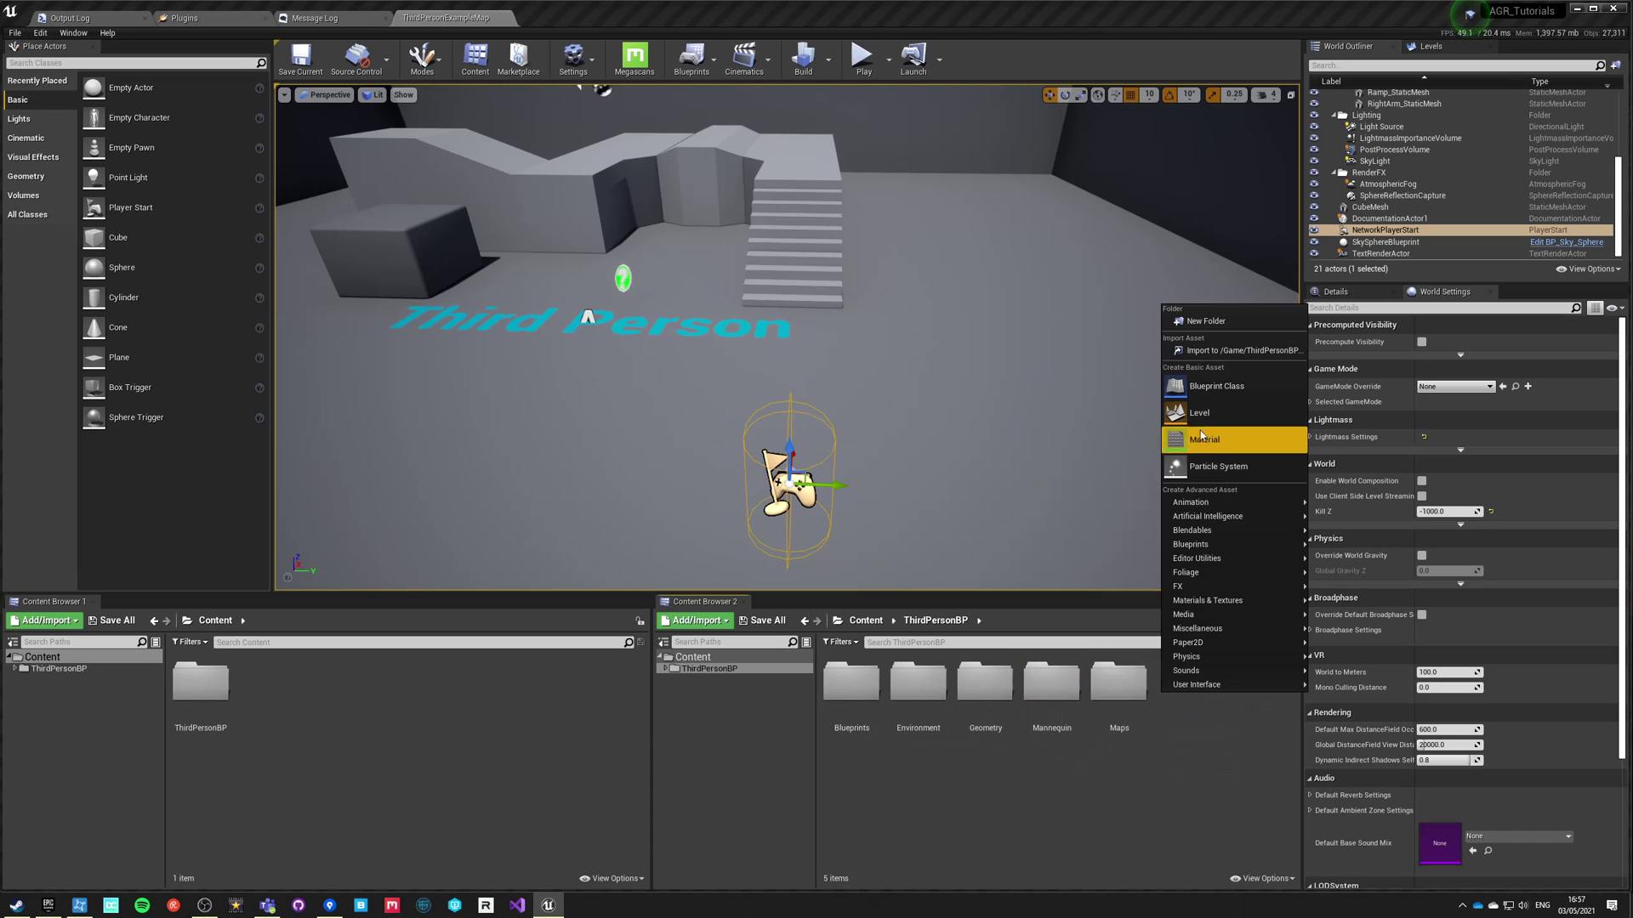
click(1206, 322)
text(Ch)
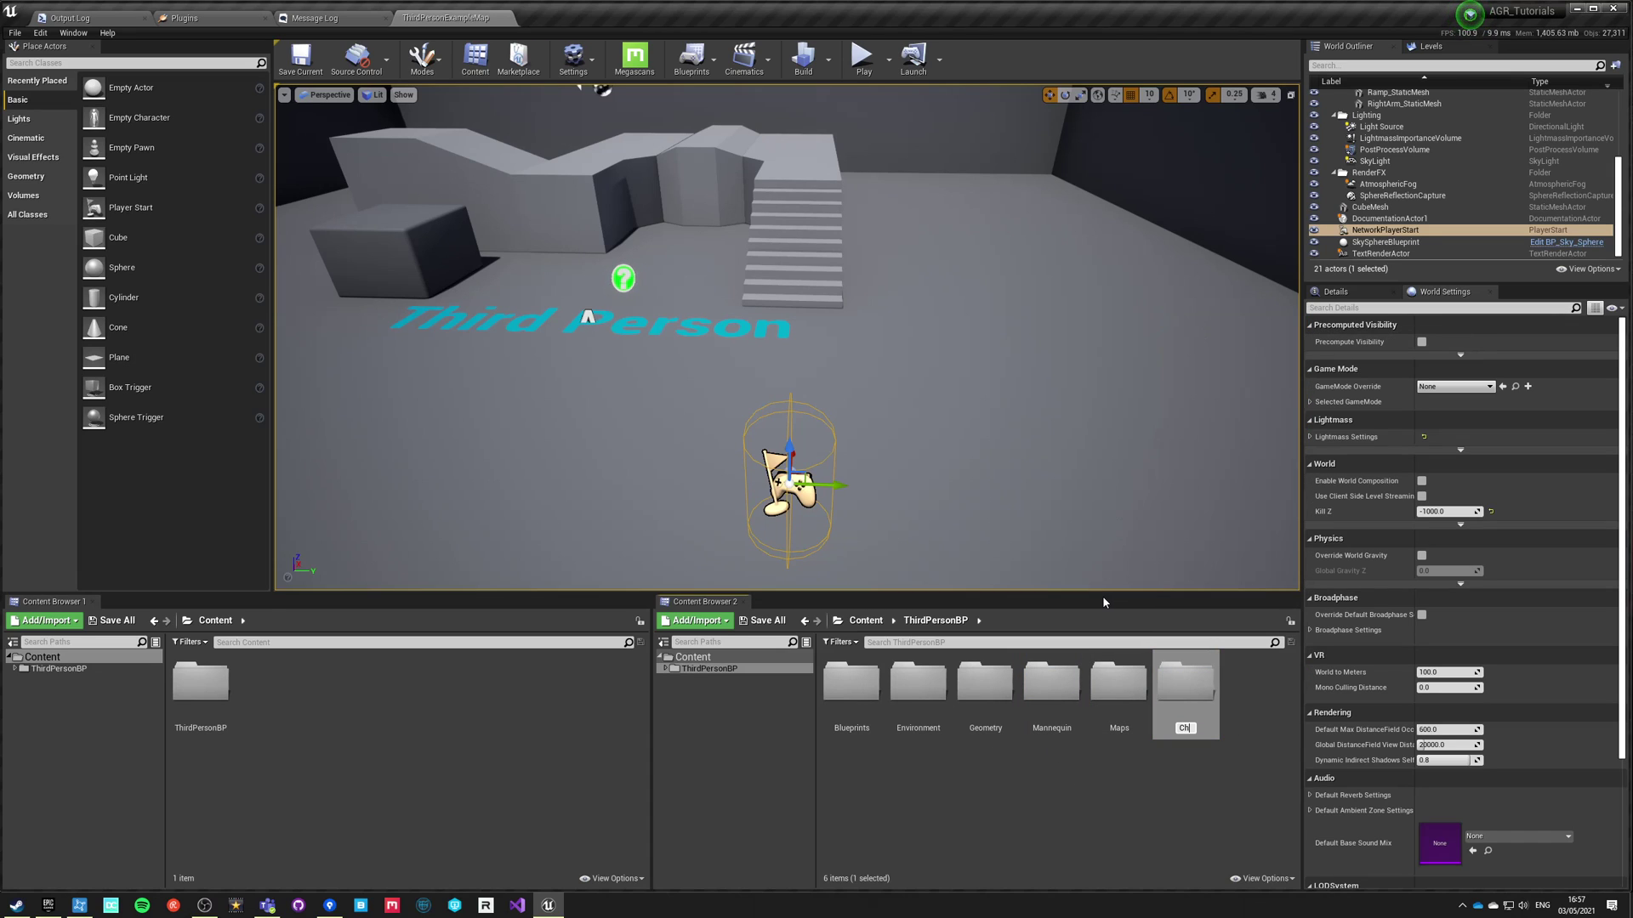
text(aracters)
key(Return)
Move the Mannequin folder into the Characters folder.
click(1118, 685)
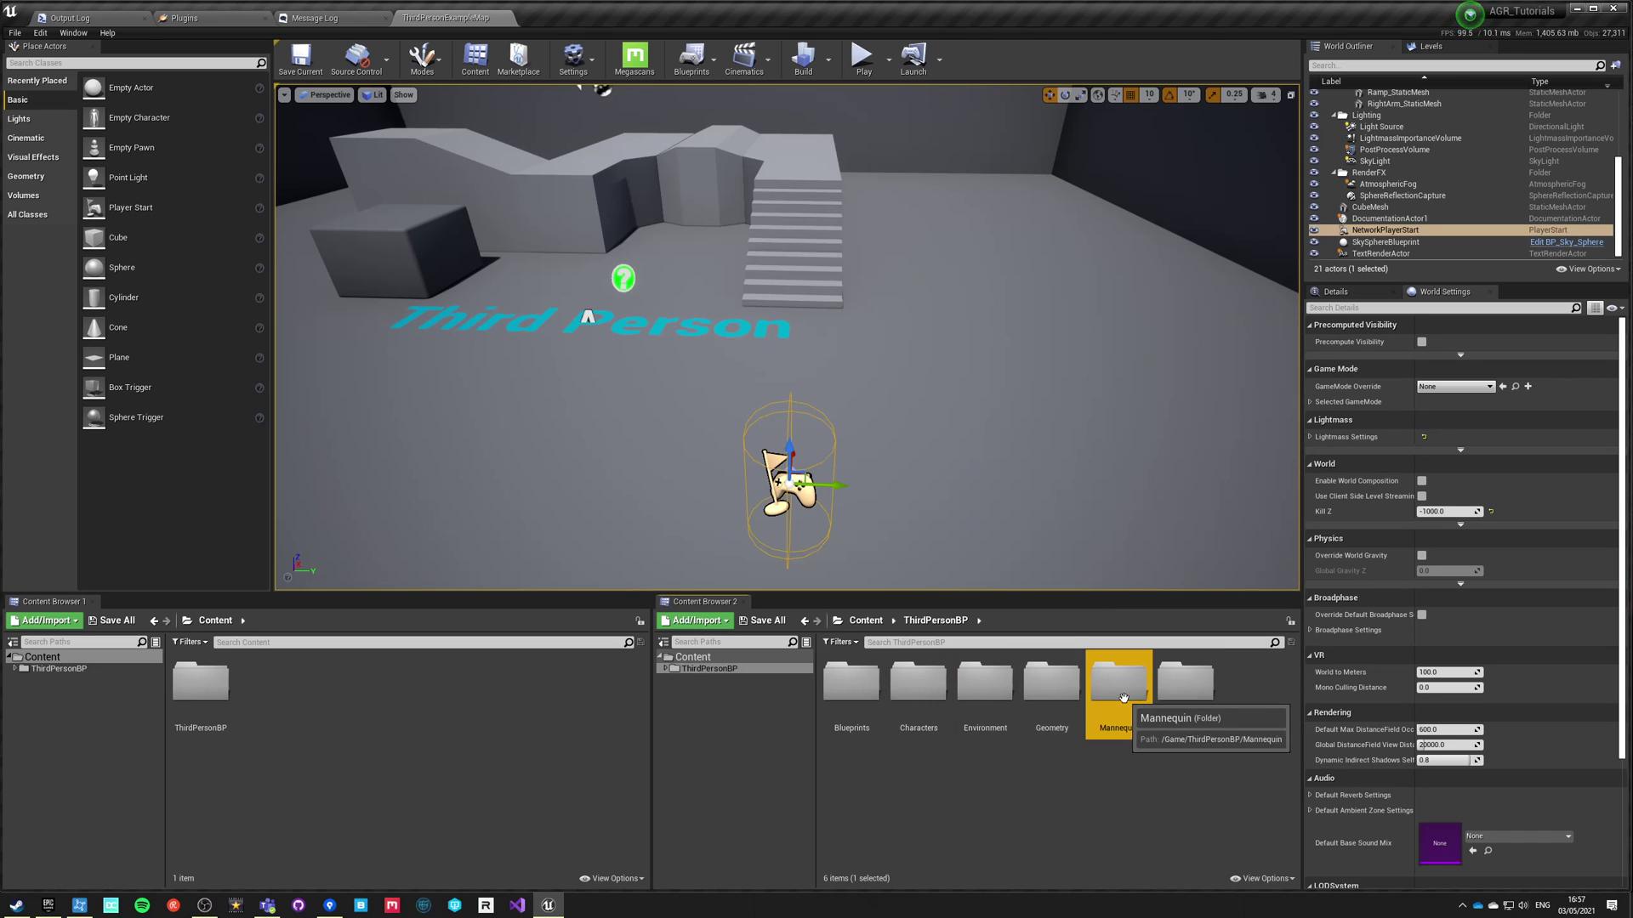
drag(914, 687, 917, 691)
click(935, 705)
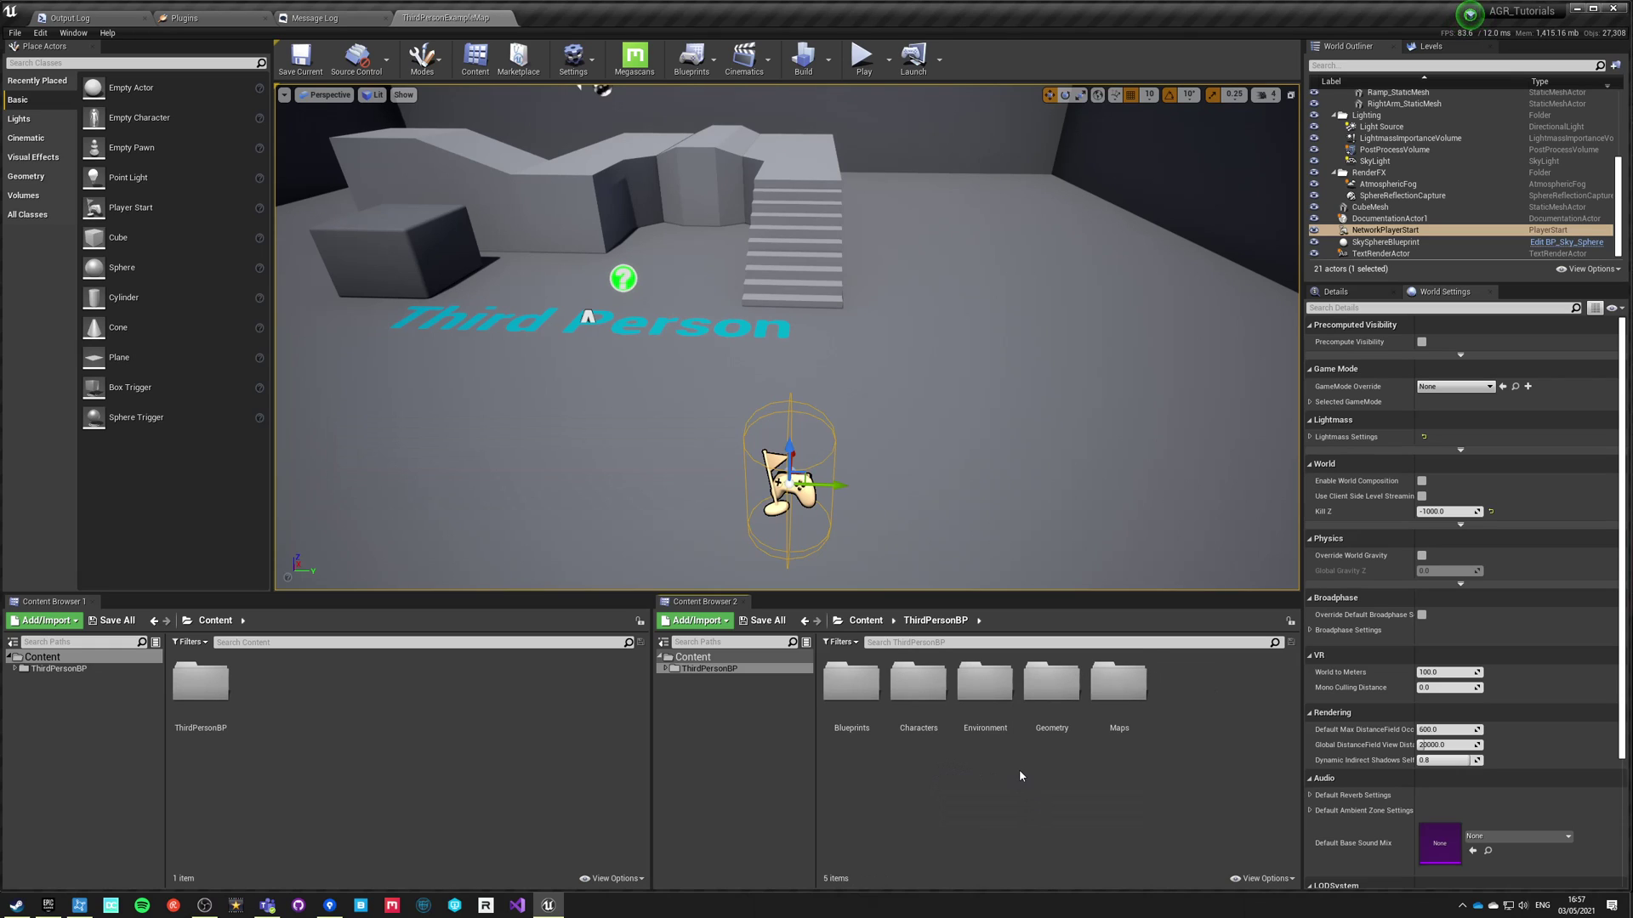
Check the contents of ThirdPersonBP's Blueprints folder and create a folder named AGR directly under Content.
double_click(850, 685)
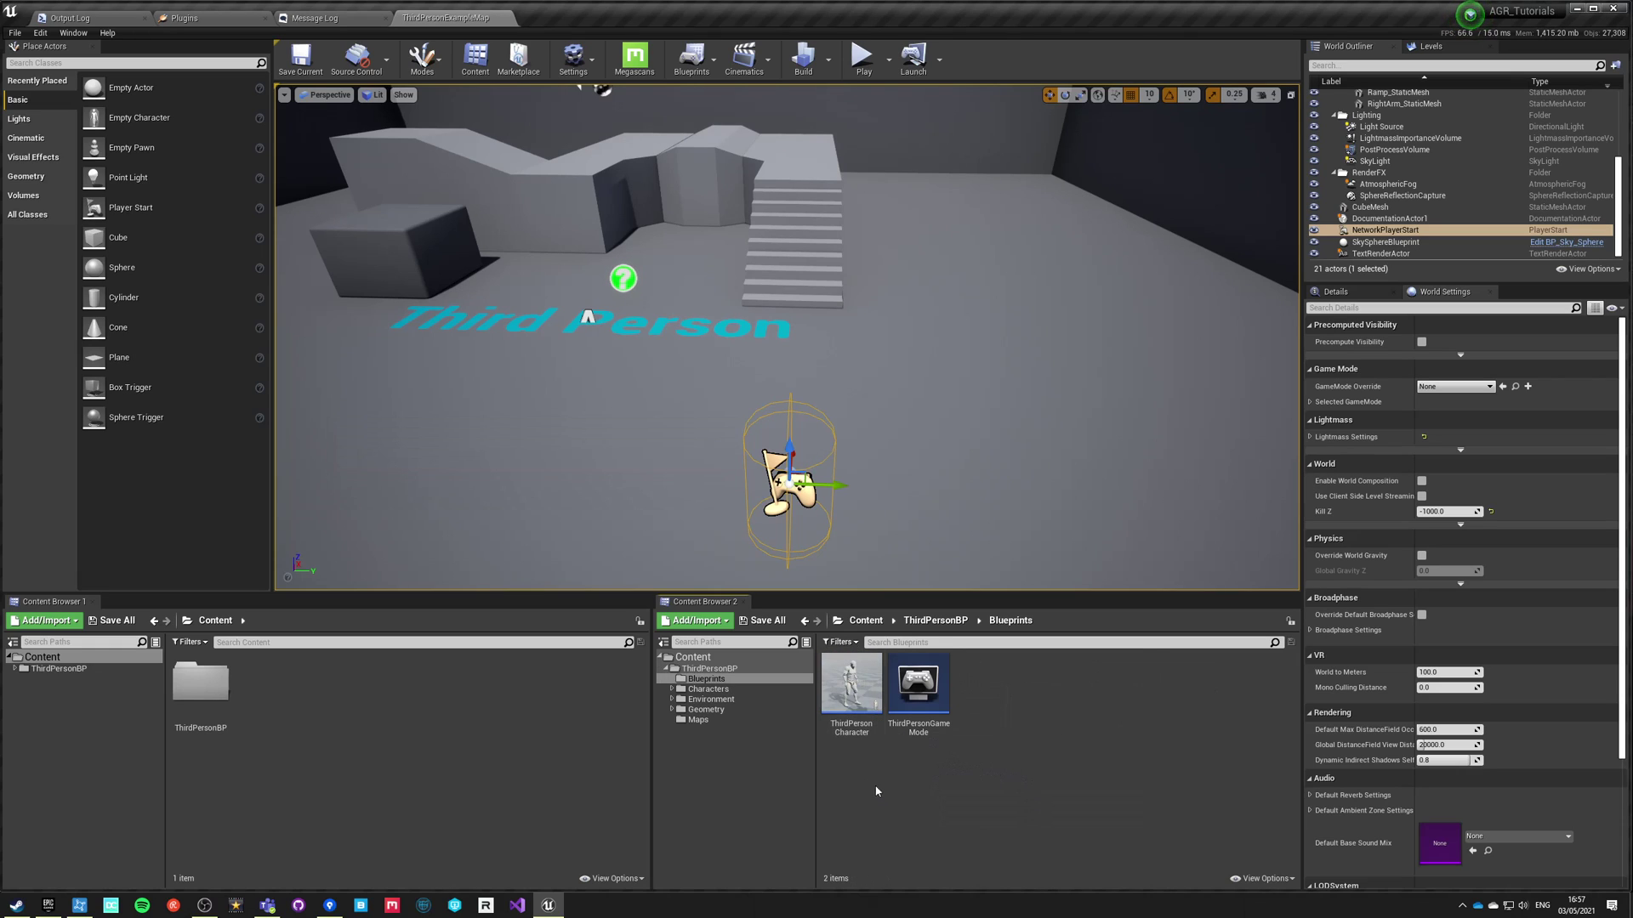
click(935, 620)
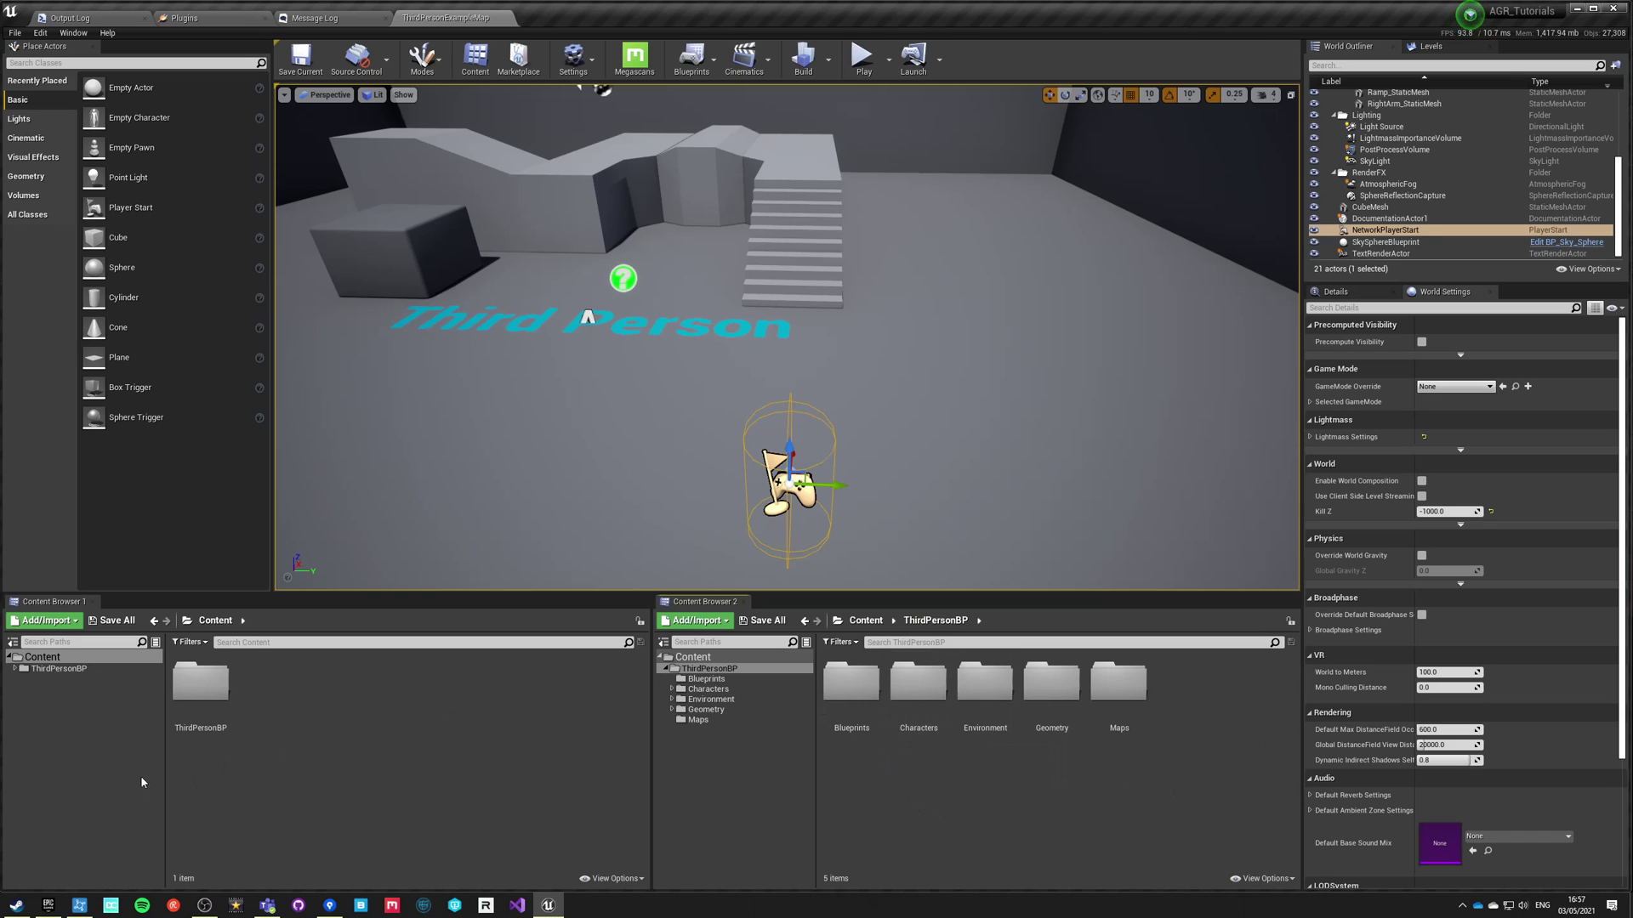
click(872, 622)
right_click(922, 676)
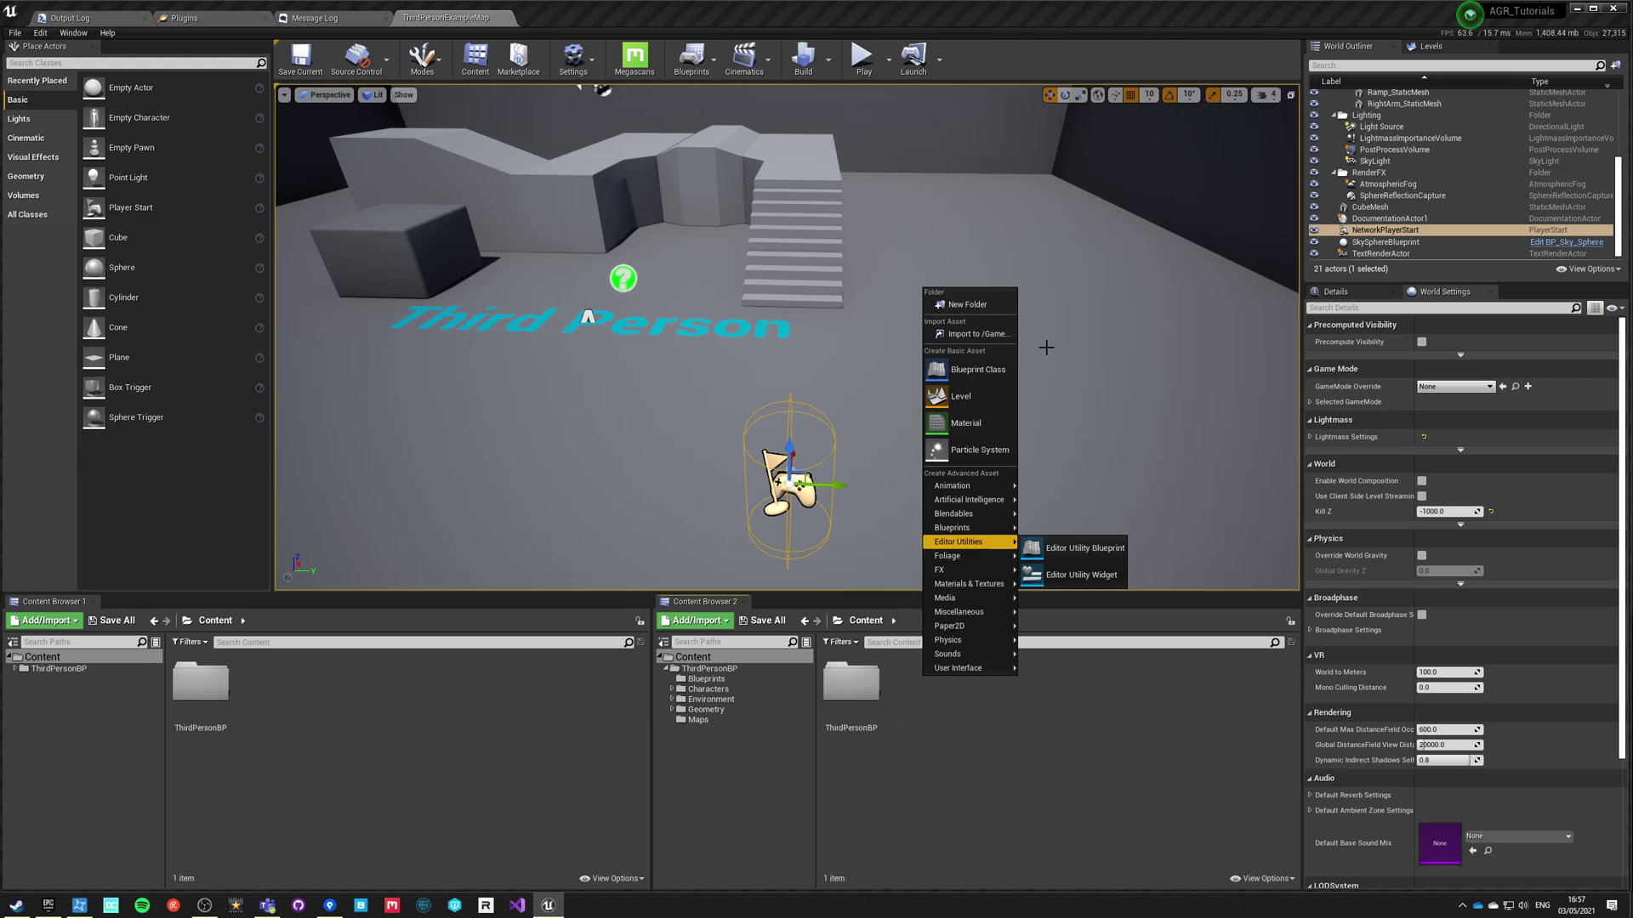
click(944, 305)
text(AGR)
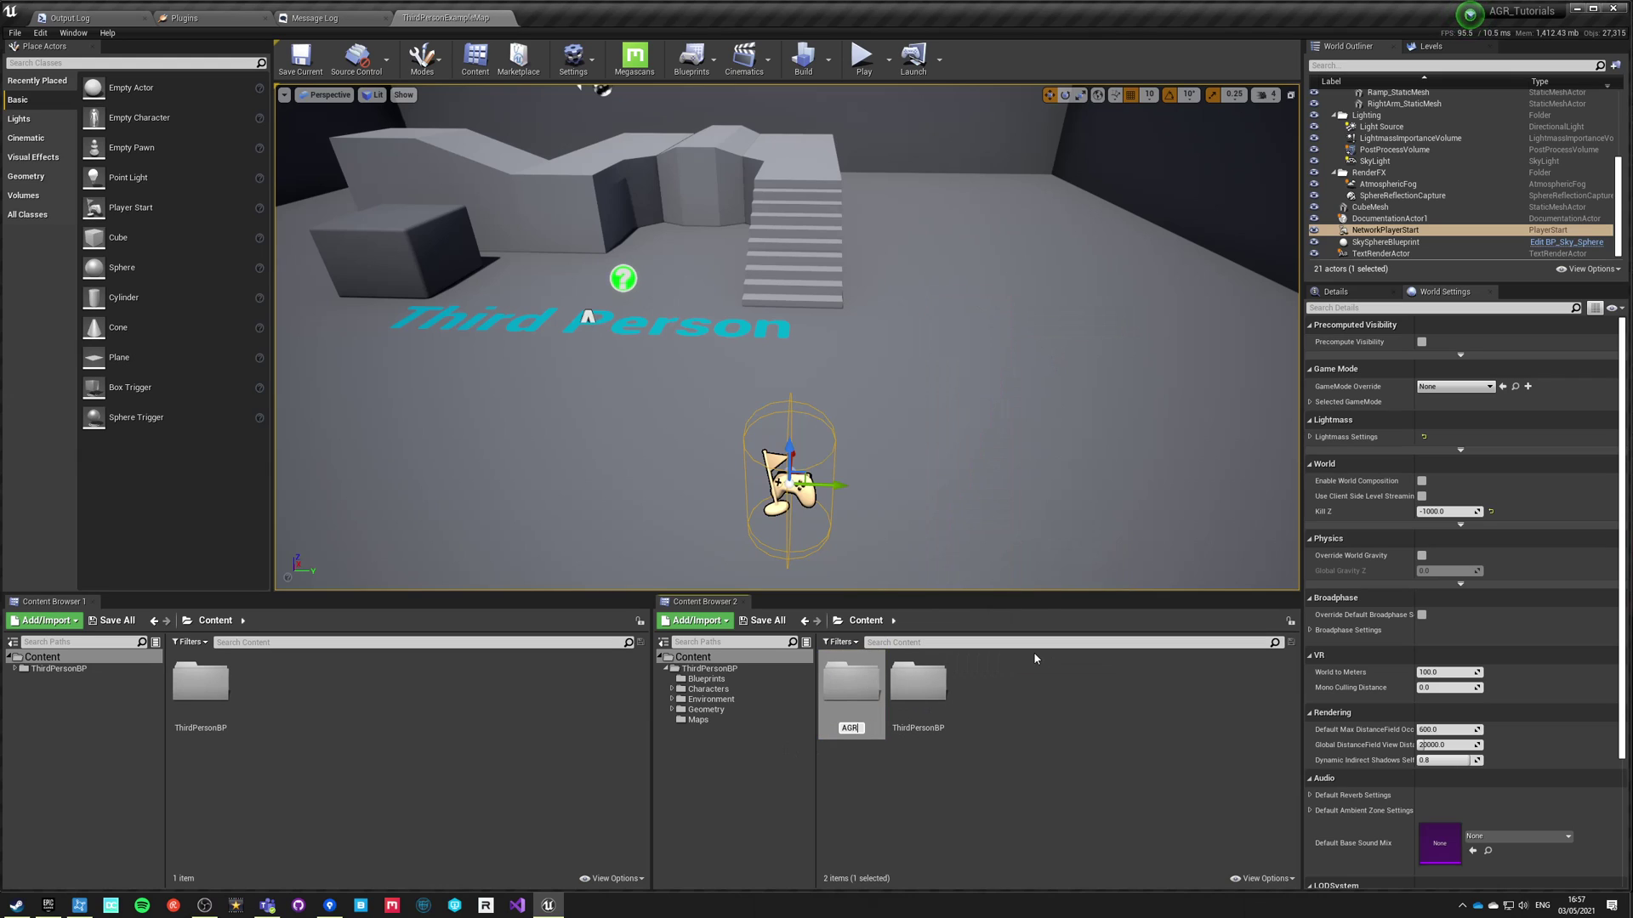
key(Return)
Create a folder named Blueprints inside the AGR folder.
double_click(858, 687)
right_click(875, 736)
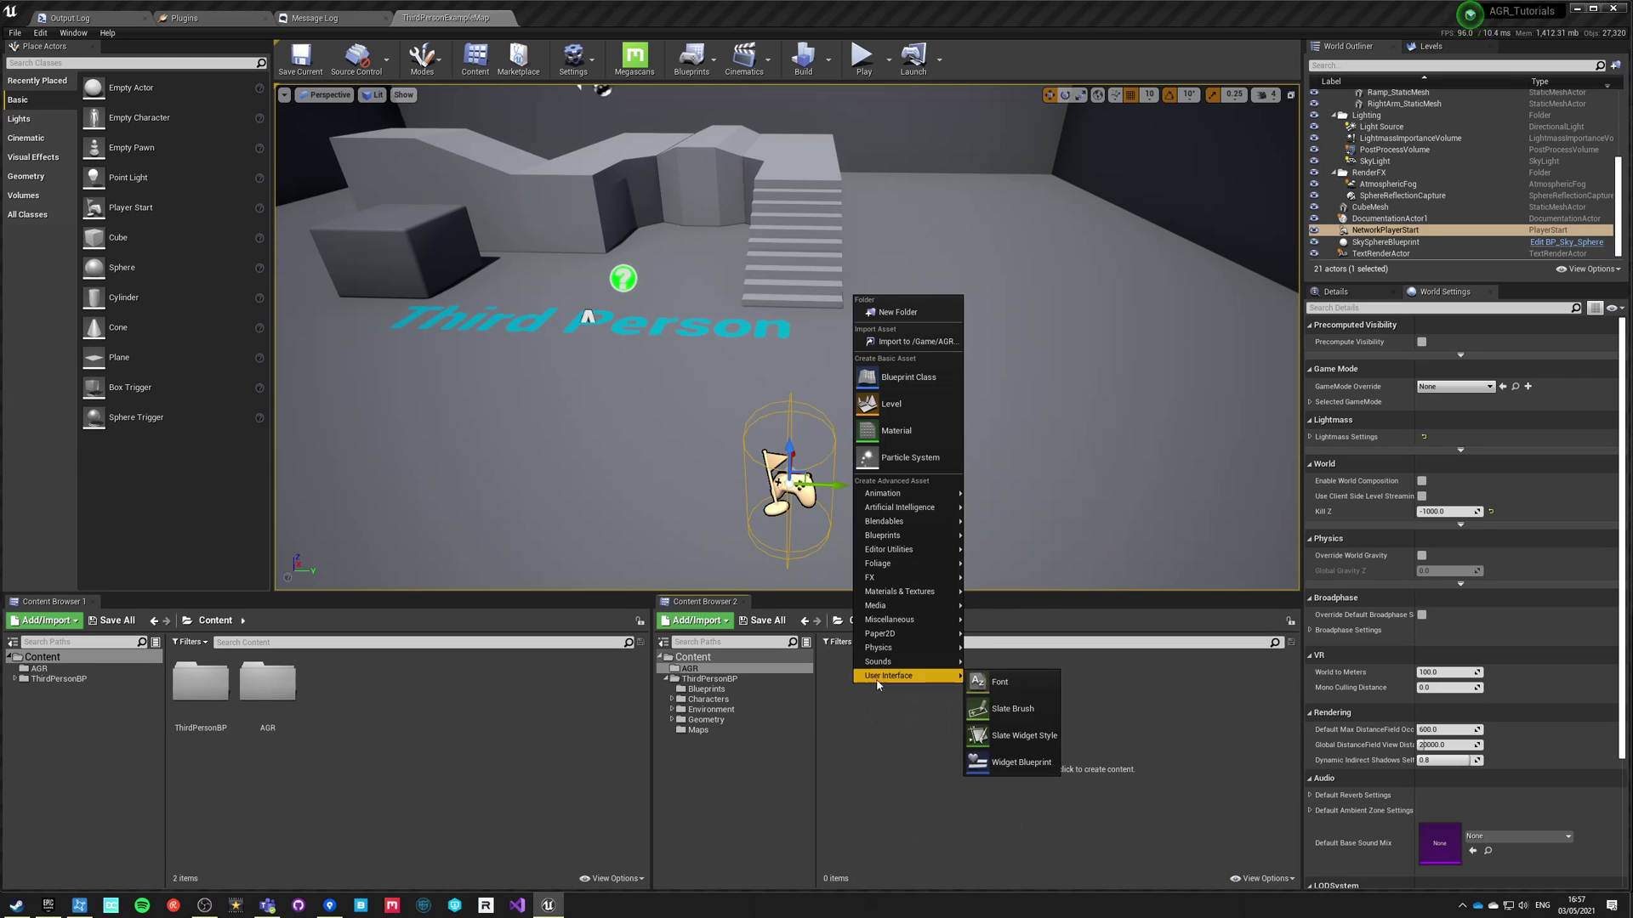
click(915, 303)
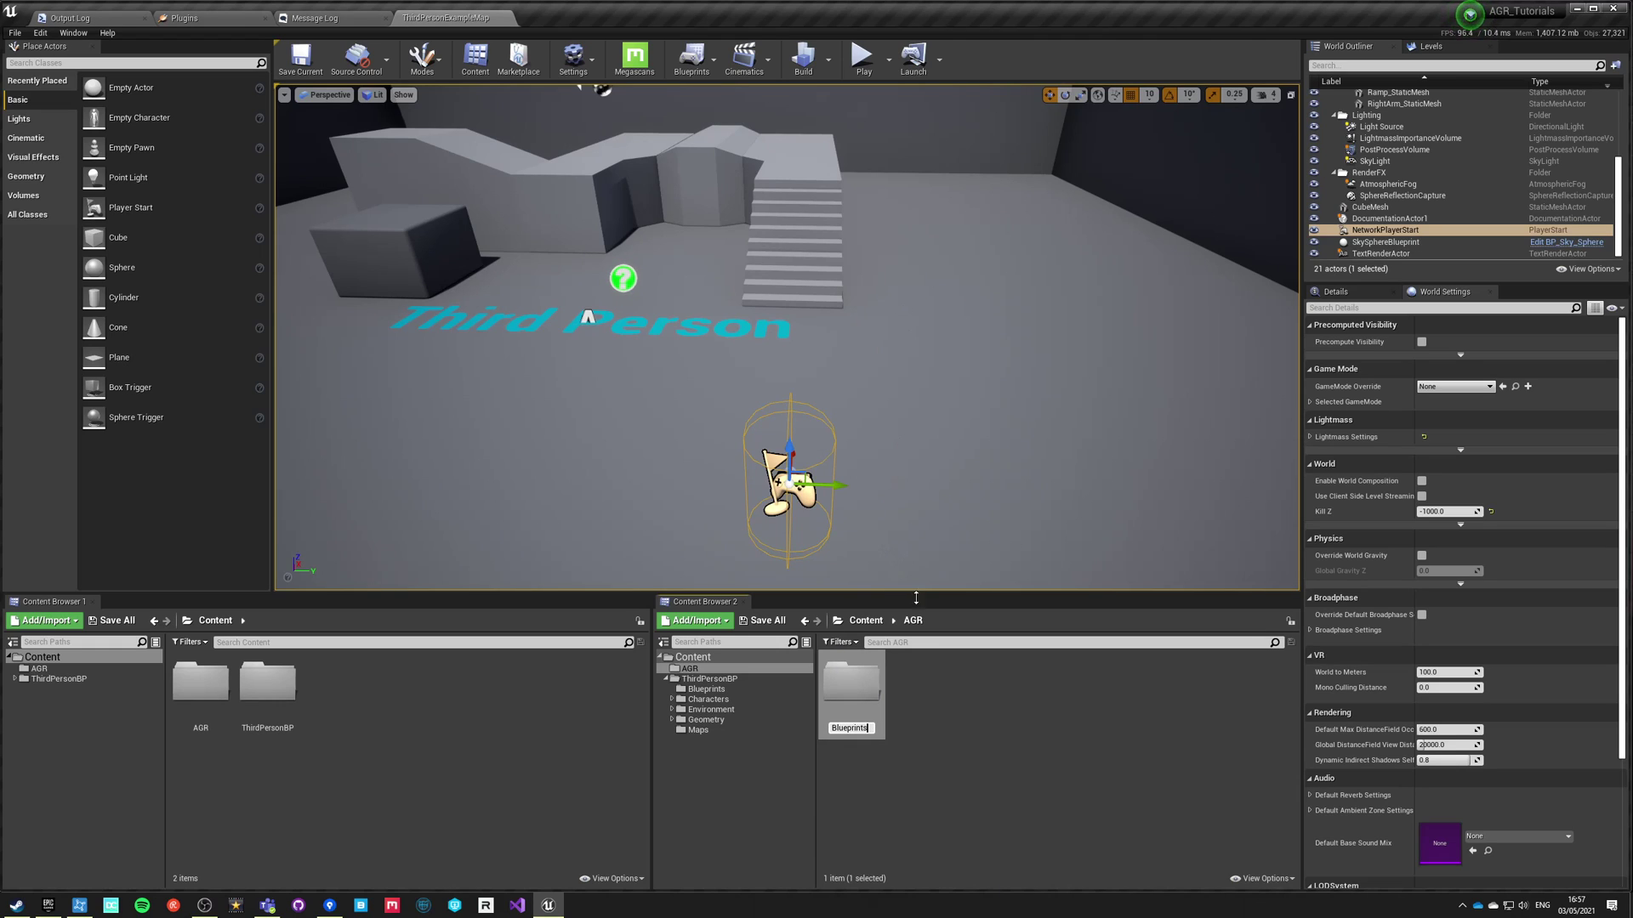
text(Blueprints)
key(Return)
Create a Game Mode Base blueprint named GM_AGRExamples in the AGR Blueprints folder.
double_click(856, 684)
right_click(837, 665)
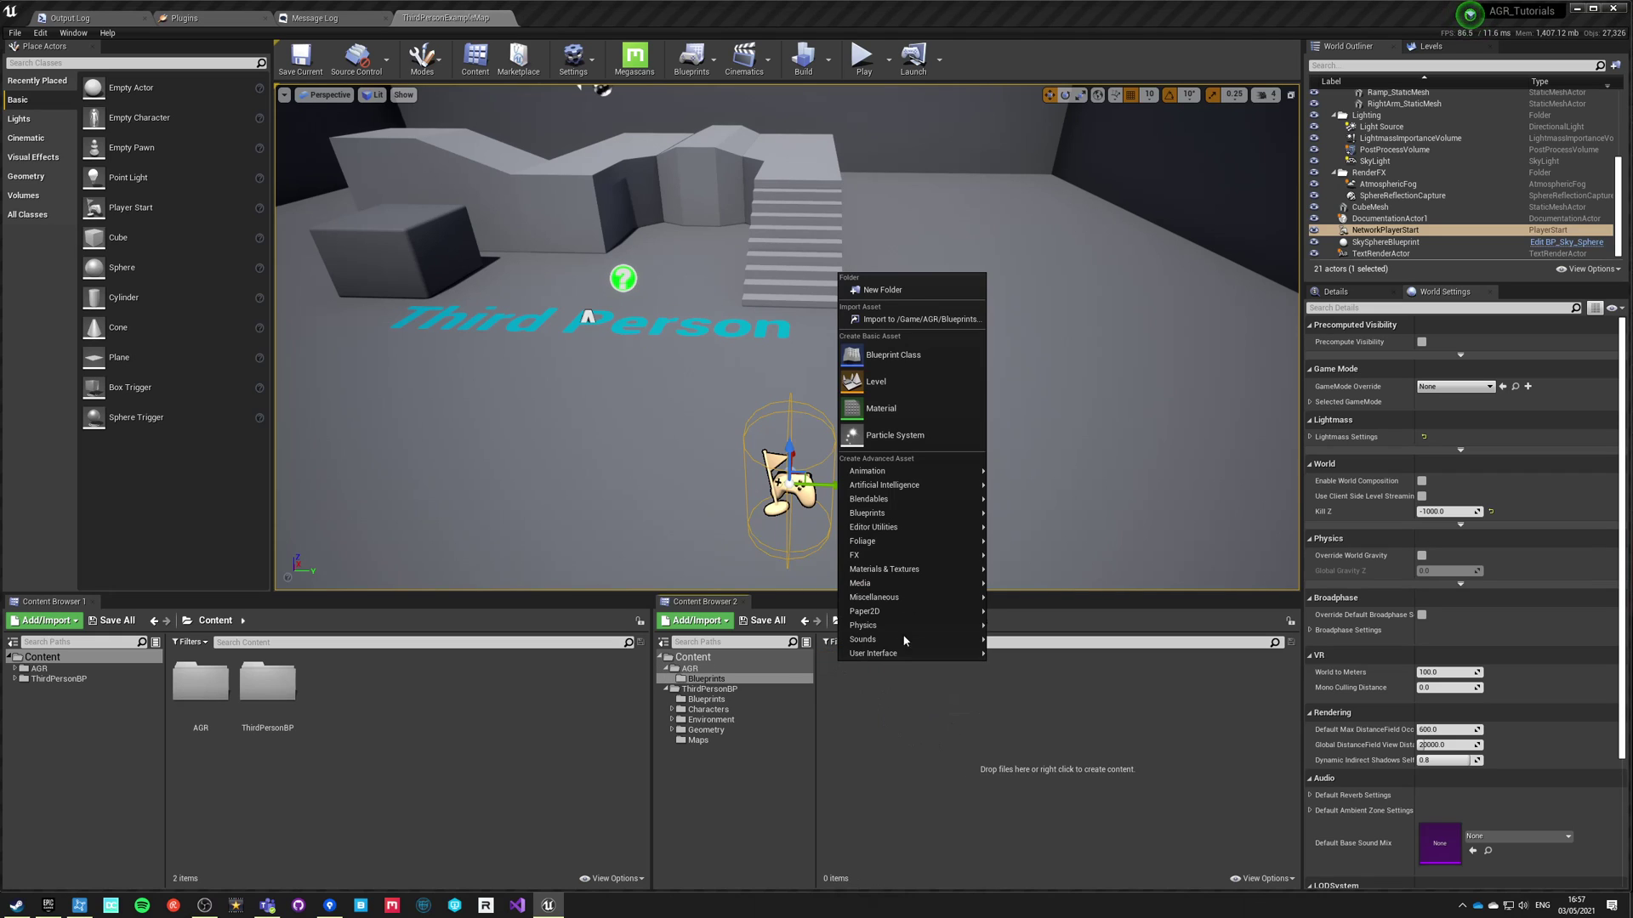
click(884, 362)
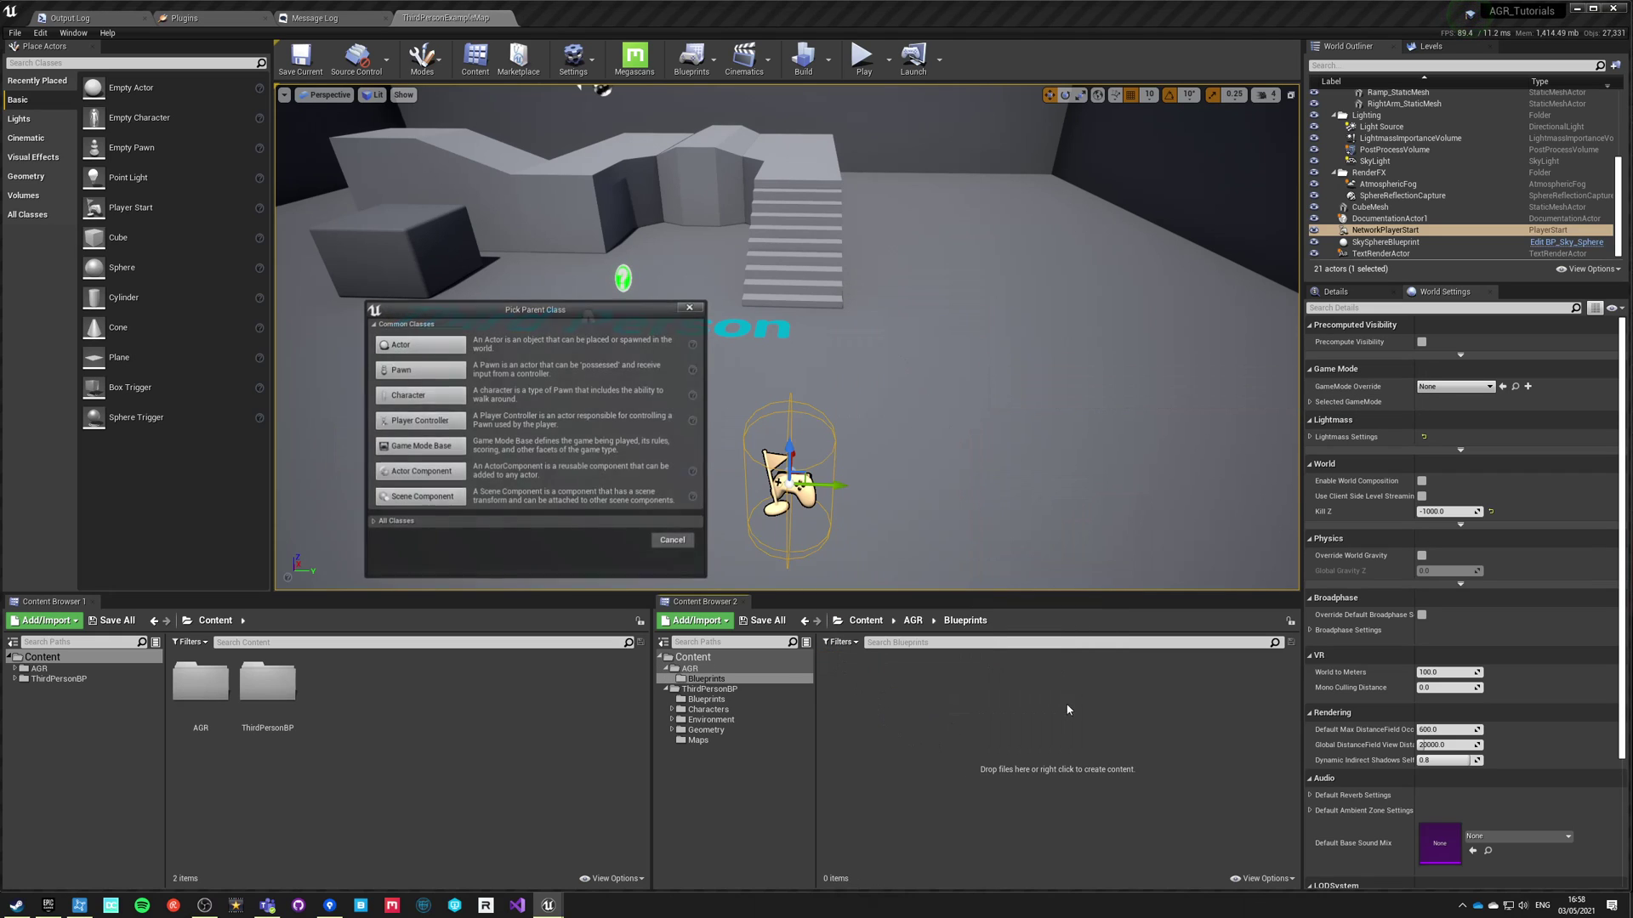
click(409, 448)
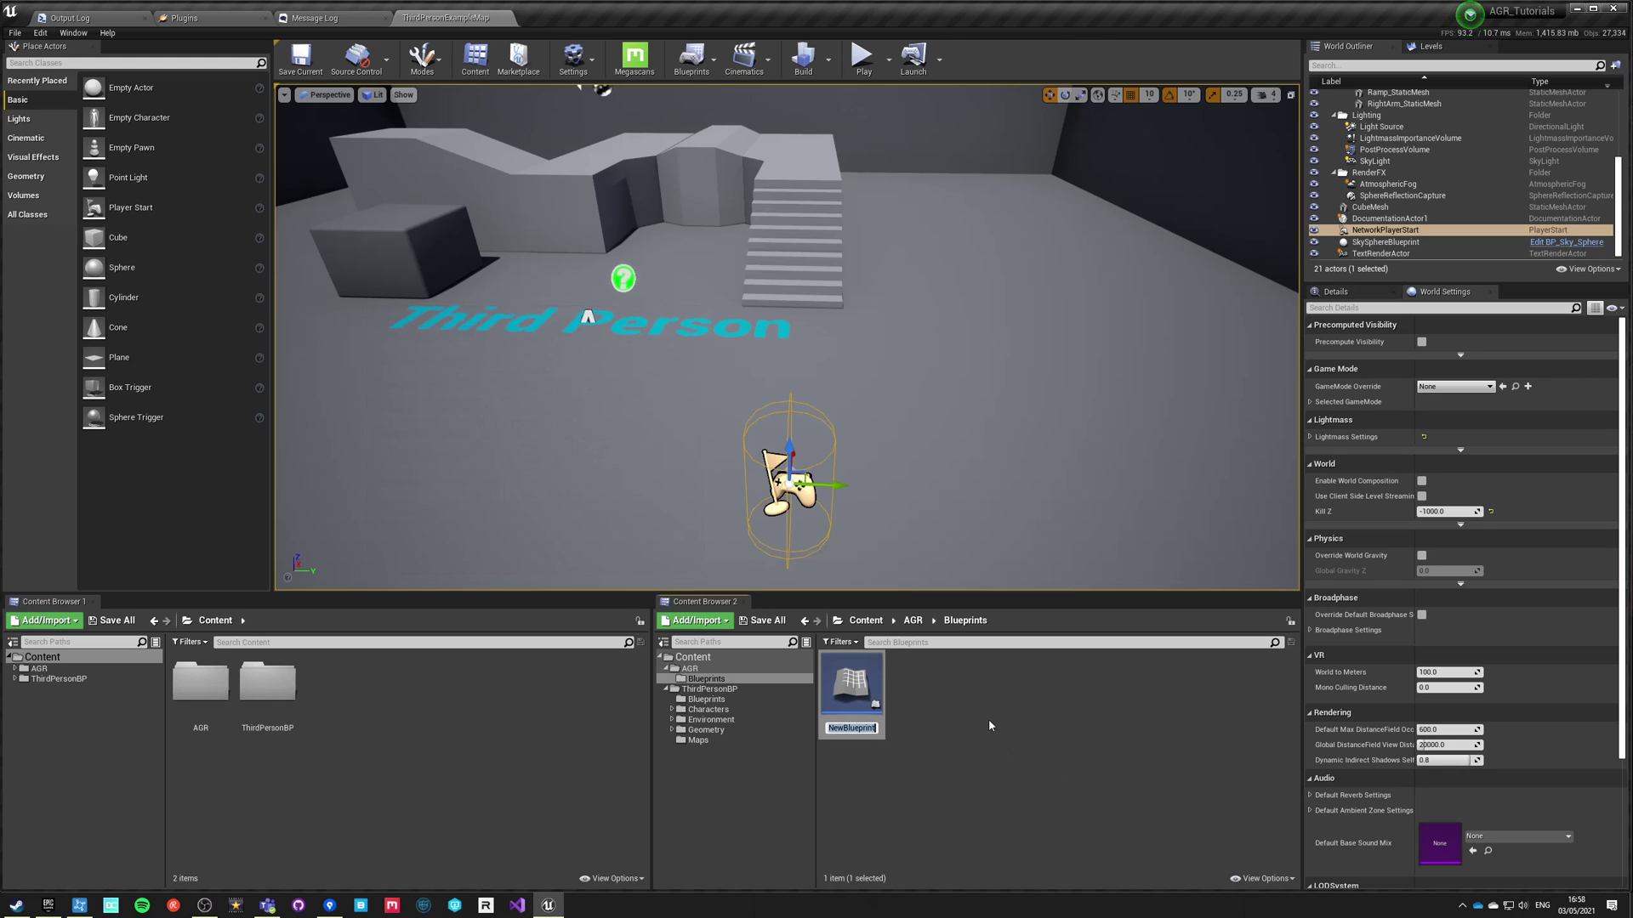
text(GM_AGRExamples)
key(Return)
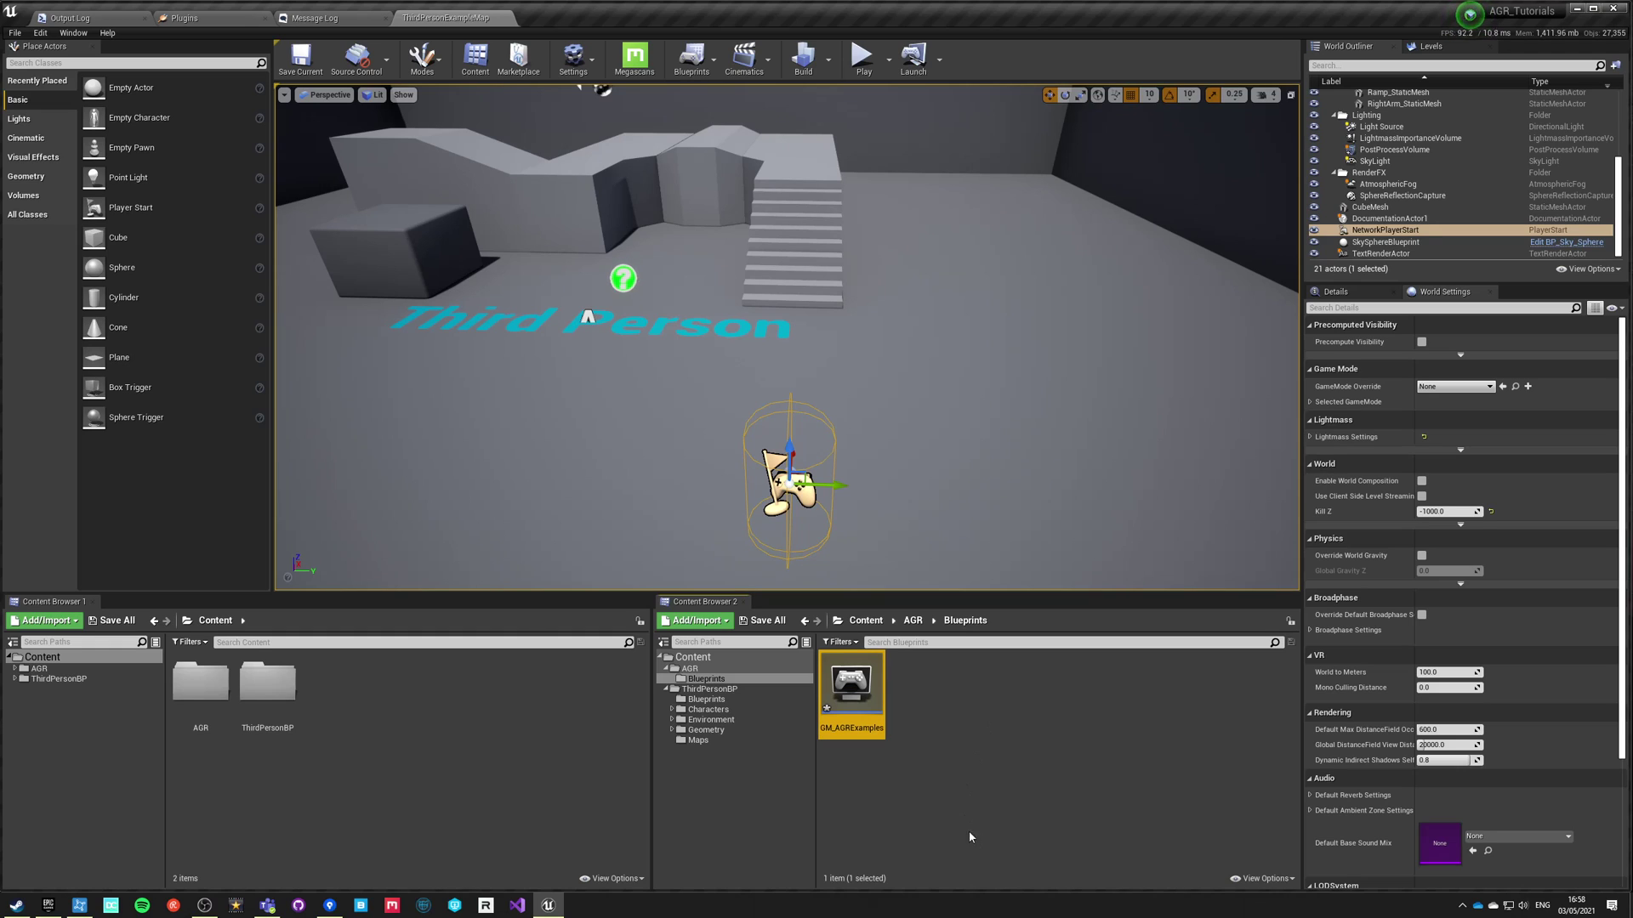
Set the level's GameMode Override to GM_AGRExamples and expand the selected game mode's class settings.
click(1503, 387)
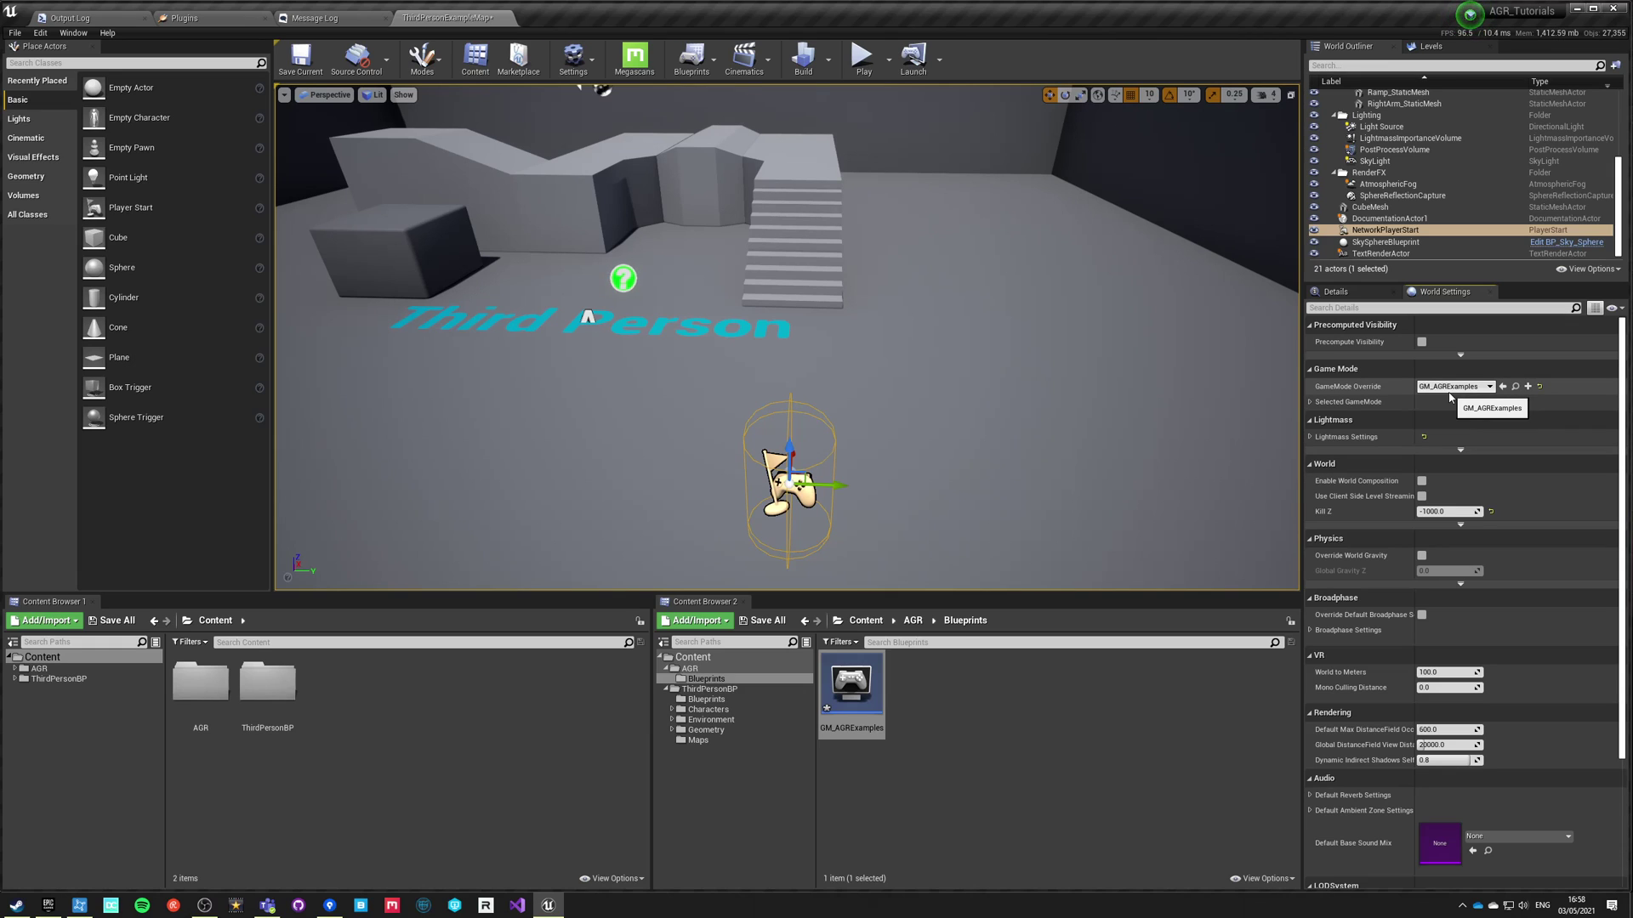
click(1310, 402)
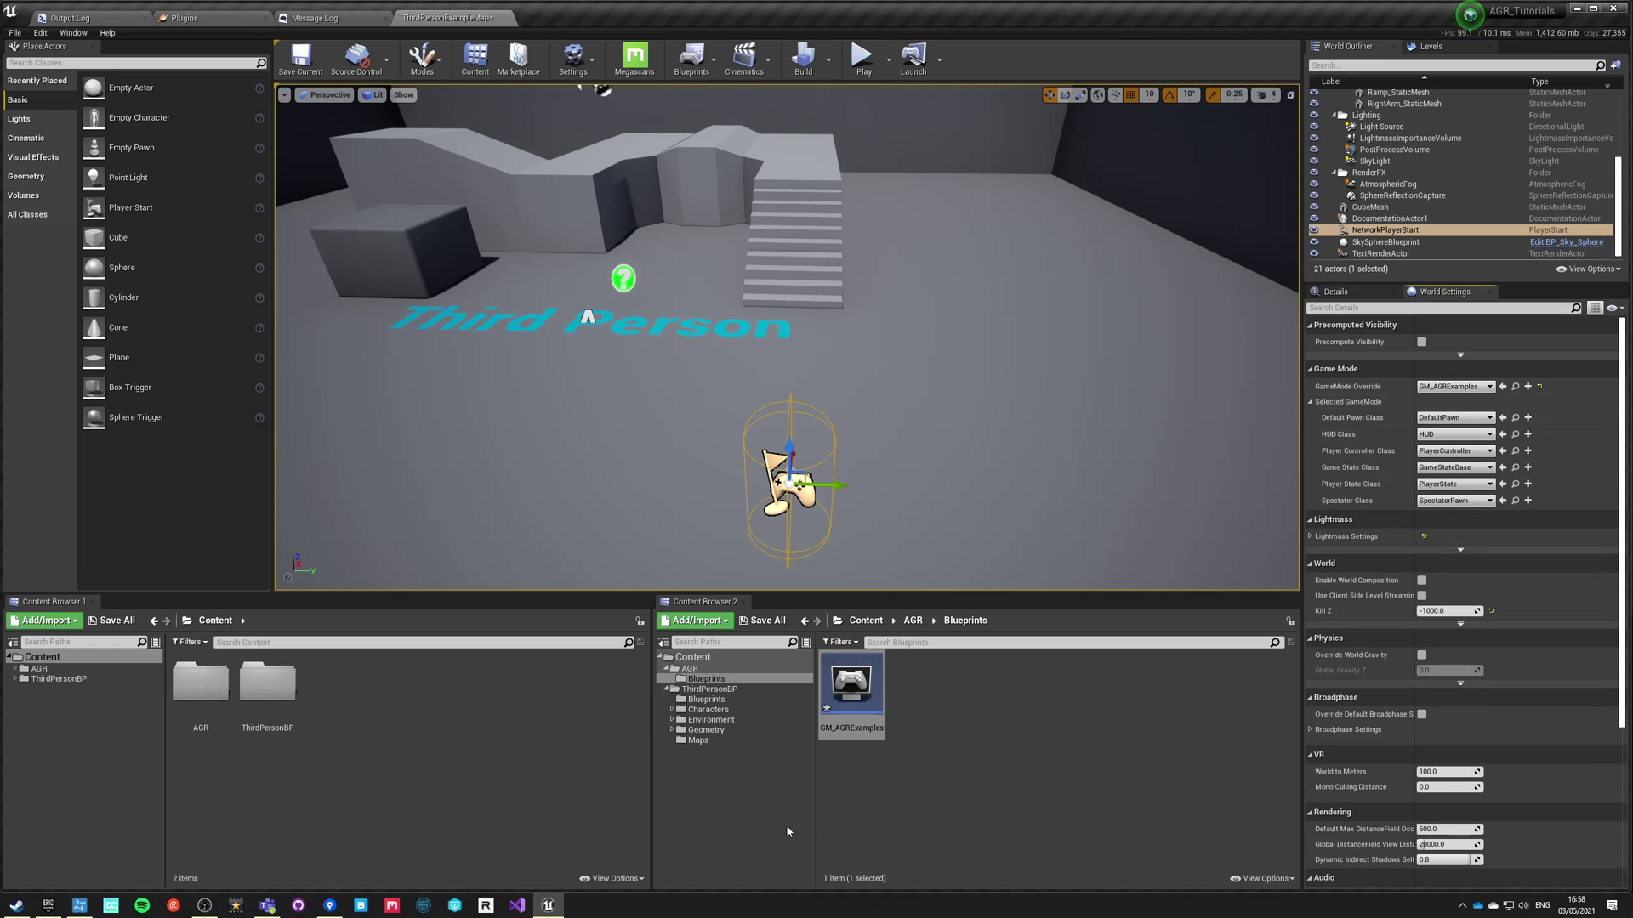
click(941, 681)
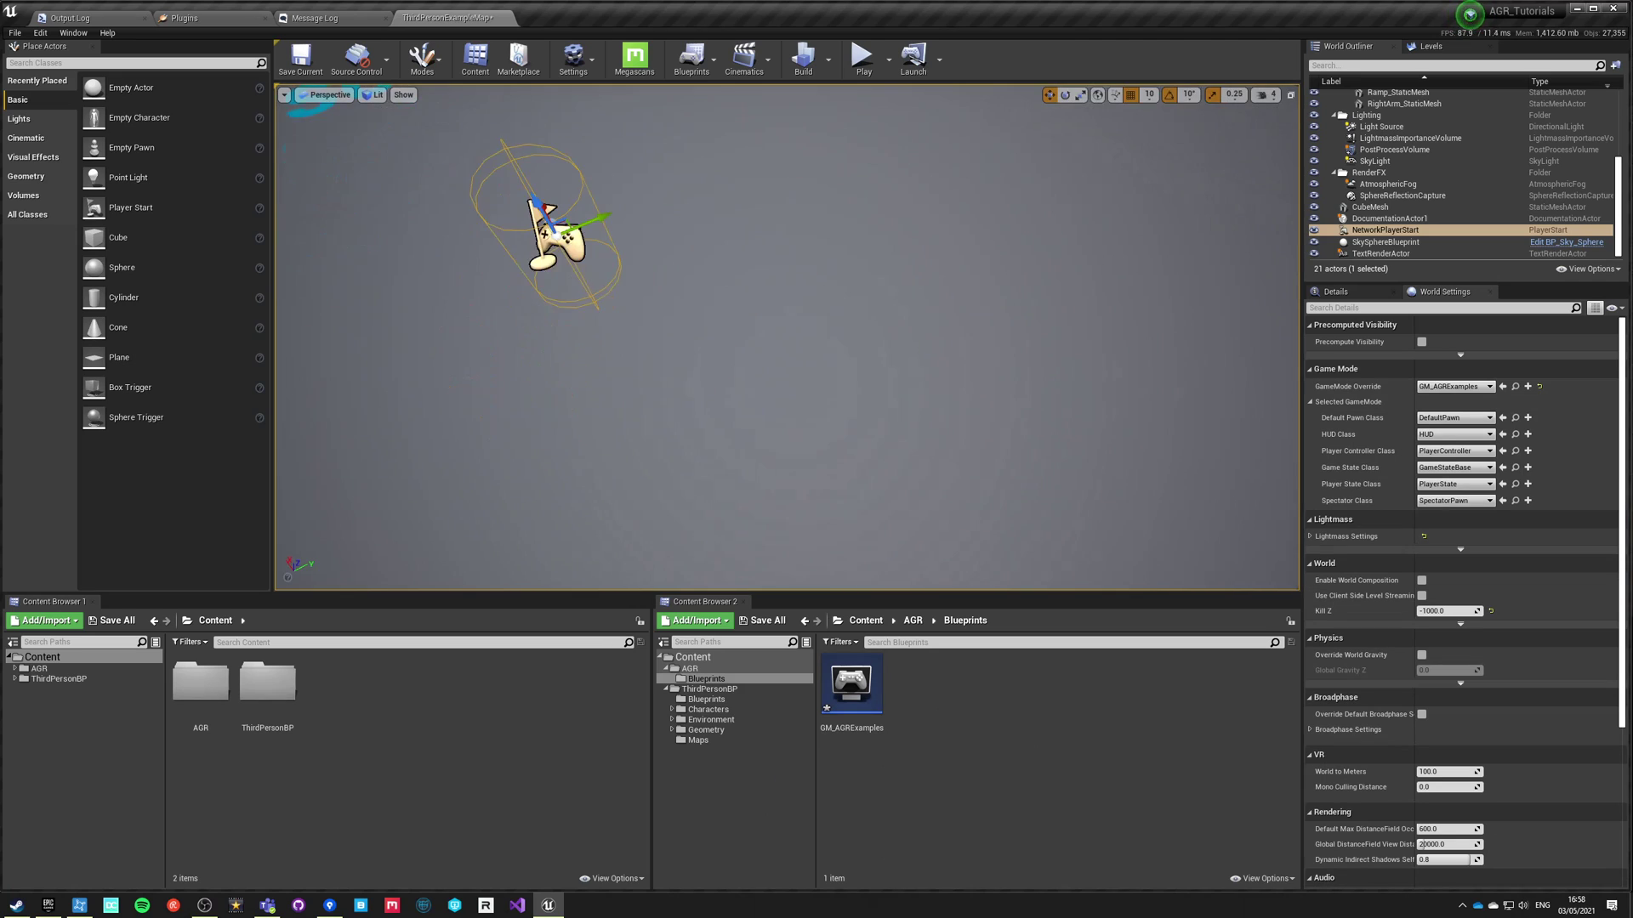
right_drag(787, 357, 791, 238)
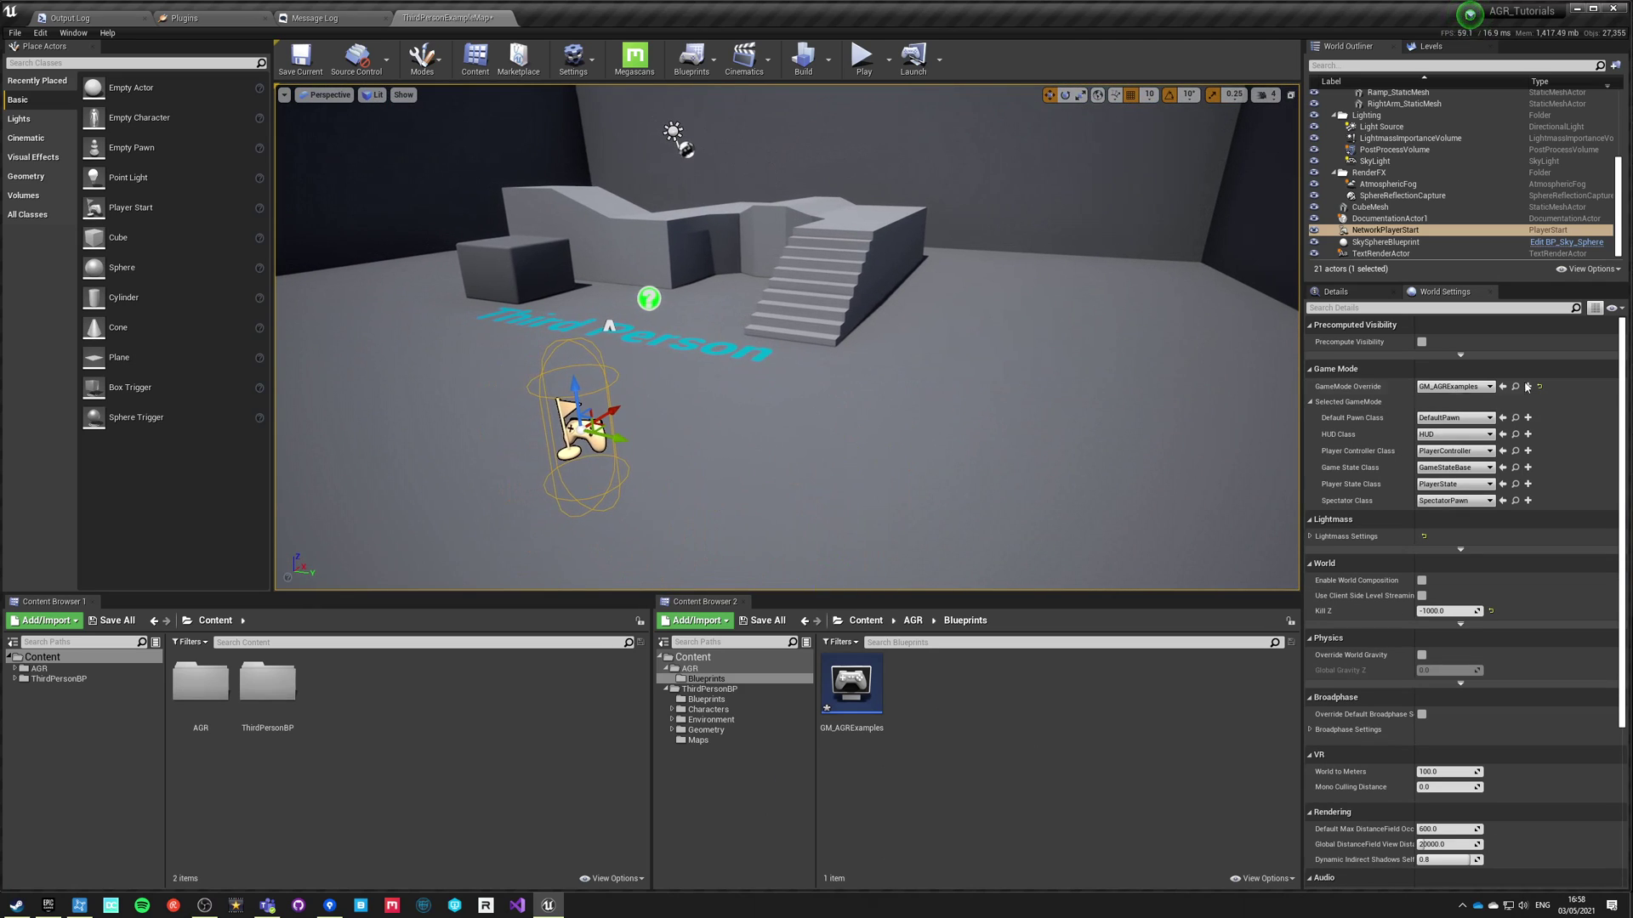
Create a blueprint class named BP_PlayerCharacter in the AGR Blueprints folder, using AGRCharacter as its parent class.
right_click(922, 680)
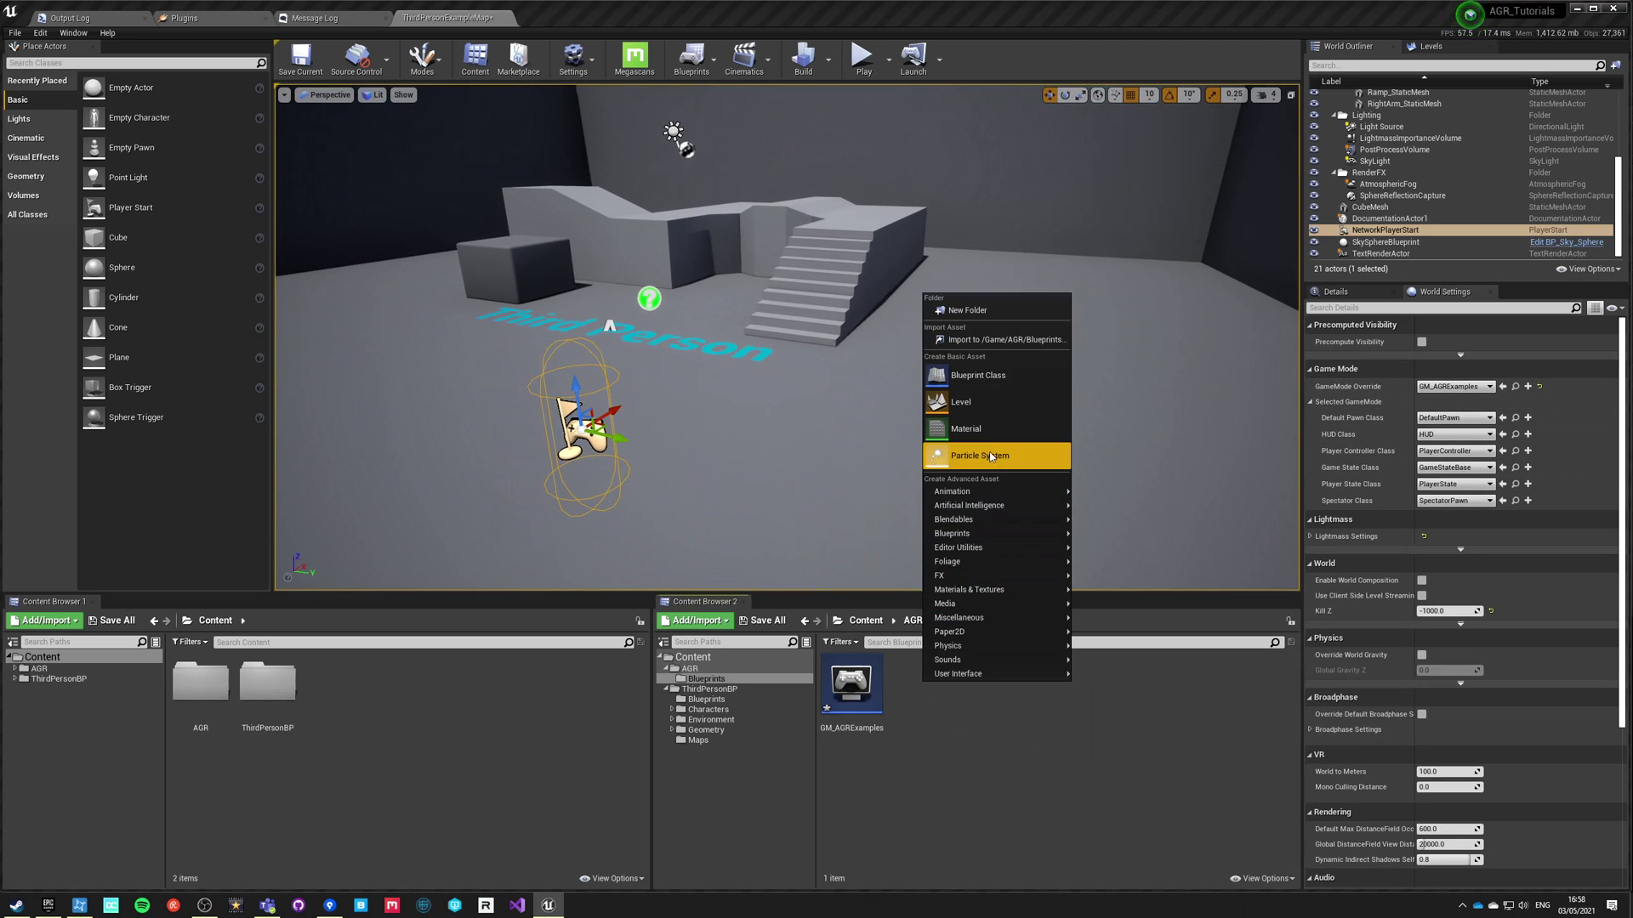
click(984, 377)
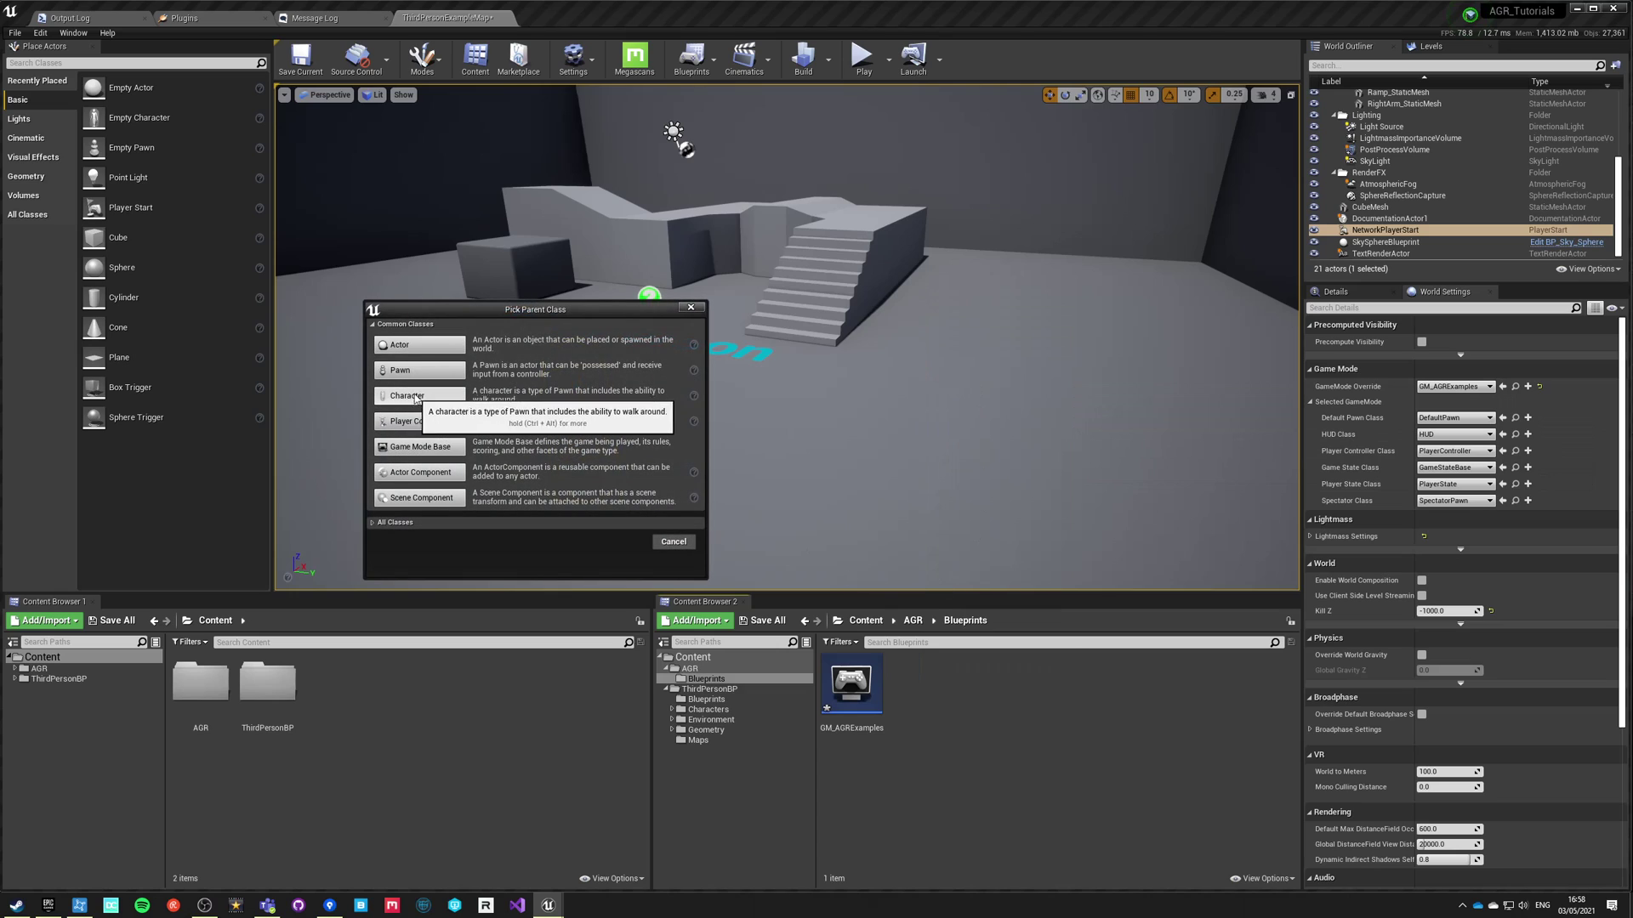
click(375, 524)
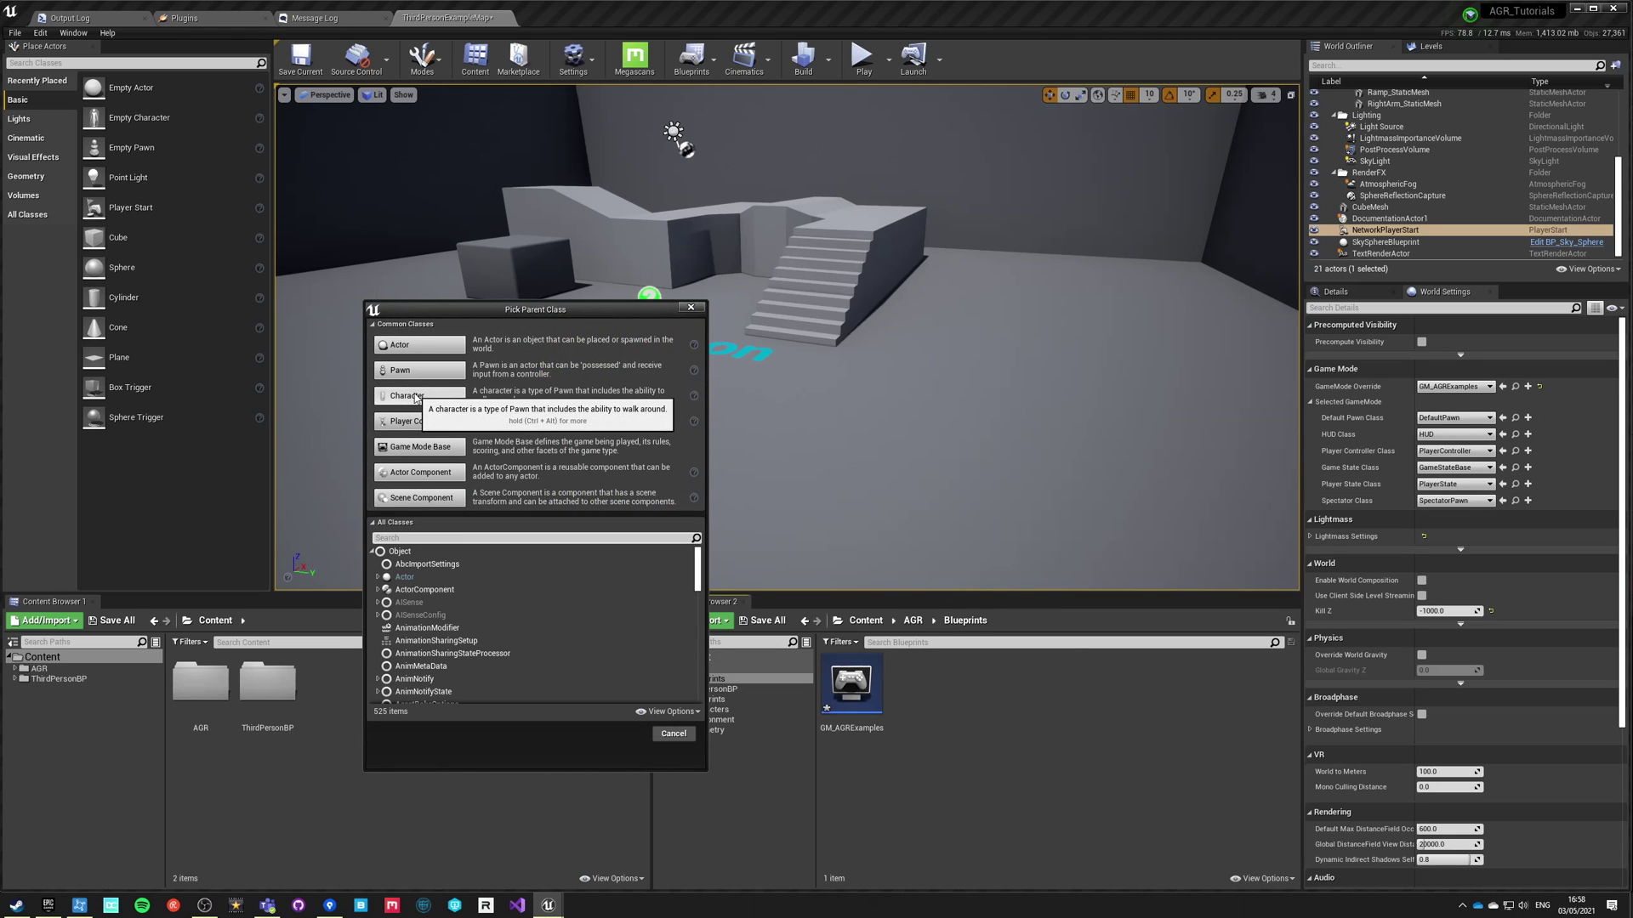
click(406, 538)
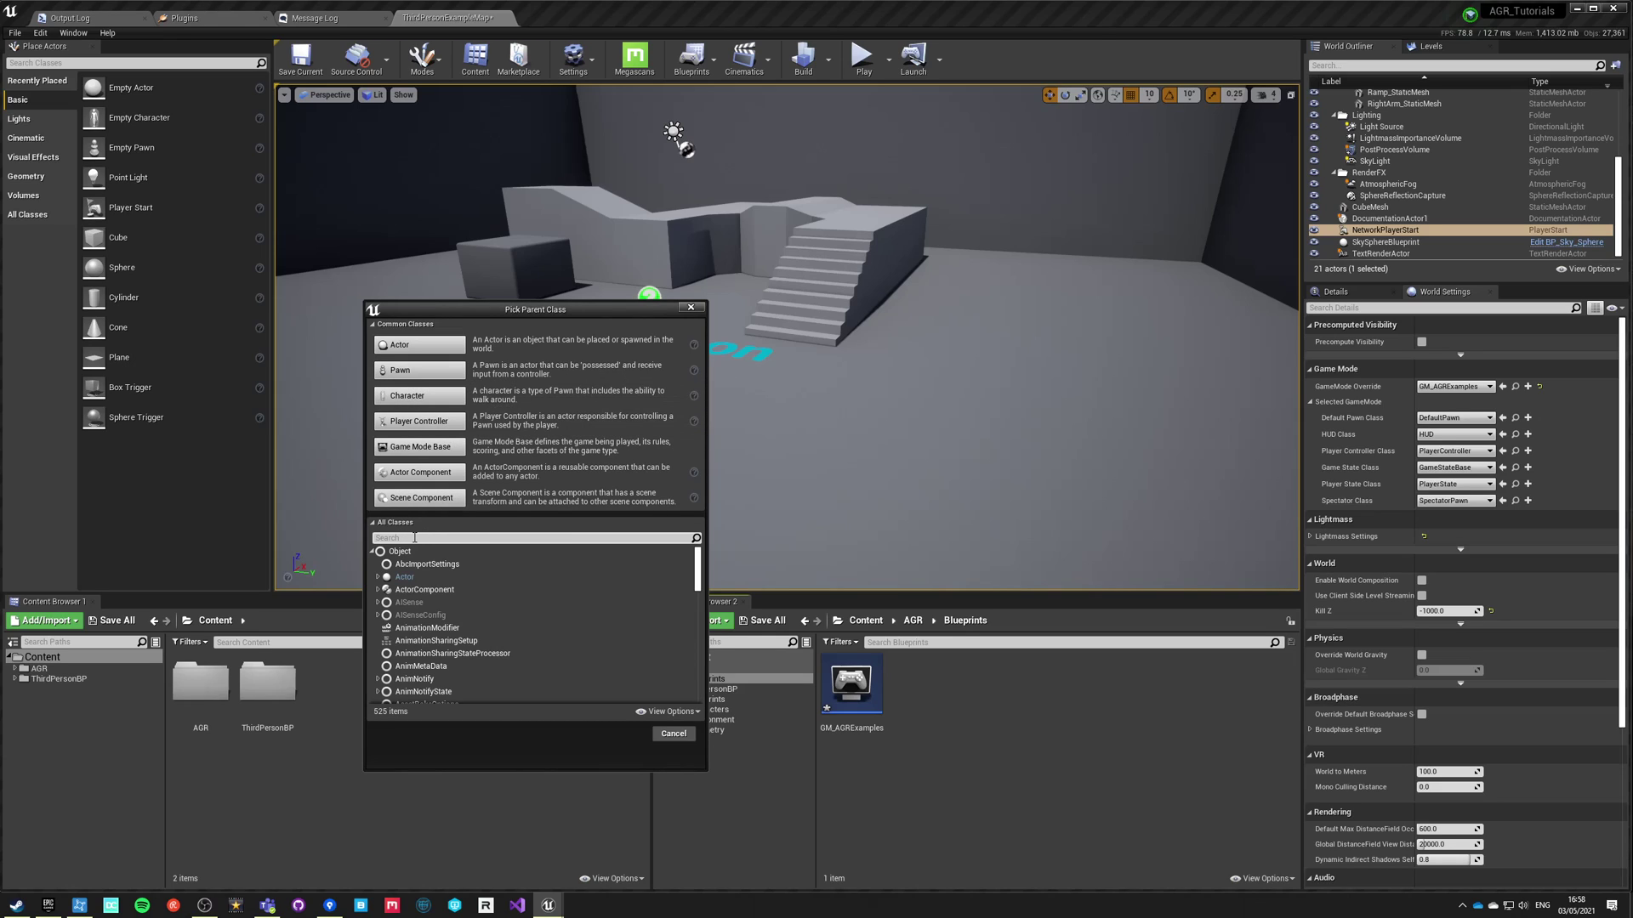
text(agr)
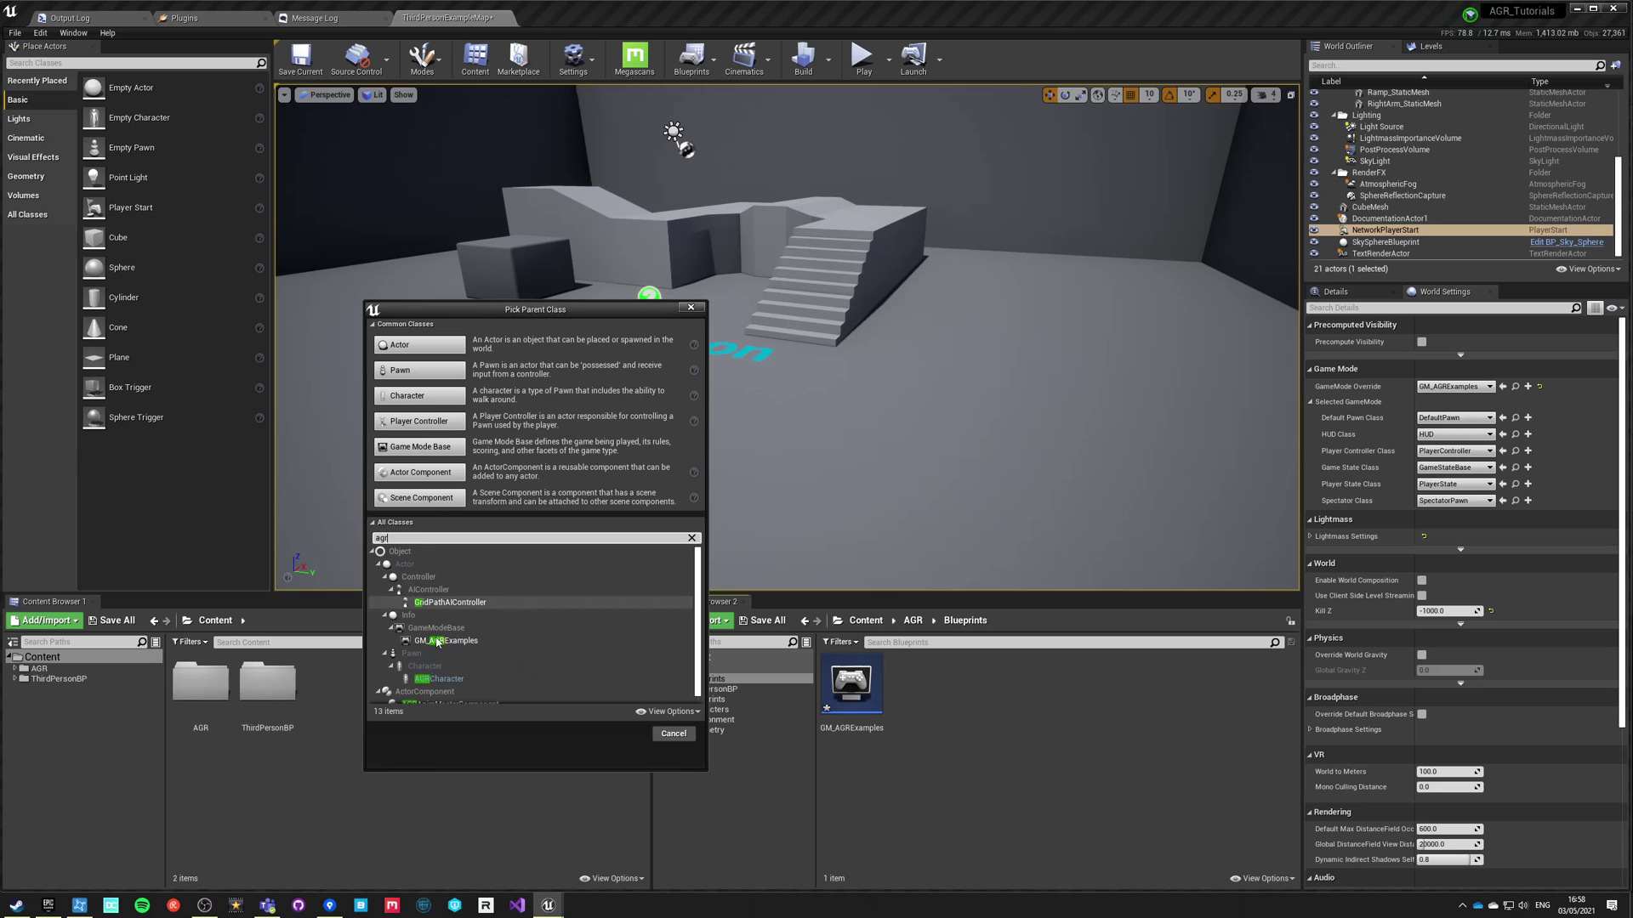
scroll(451, 642, down, 1)
click(439, 672)
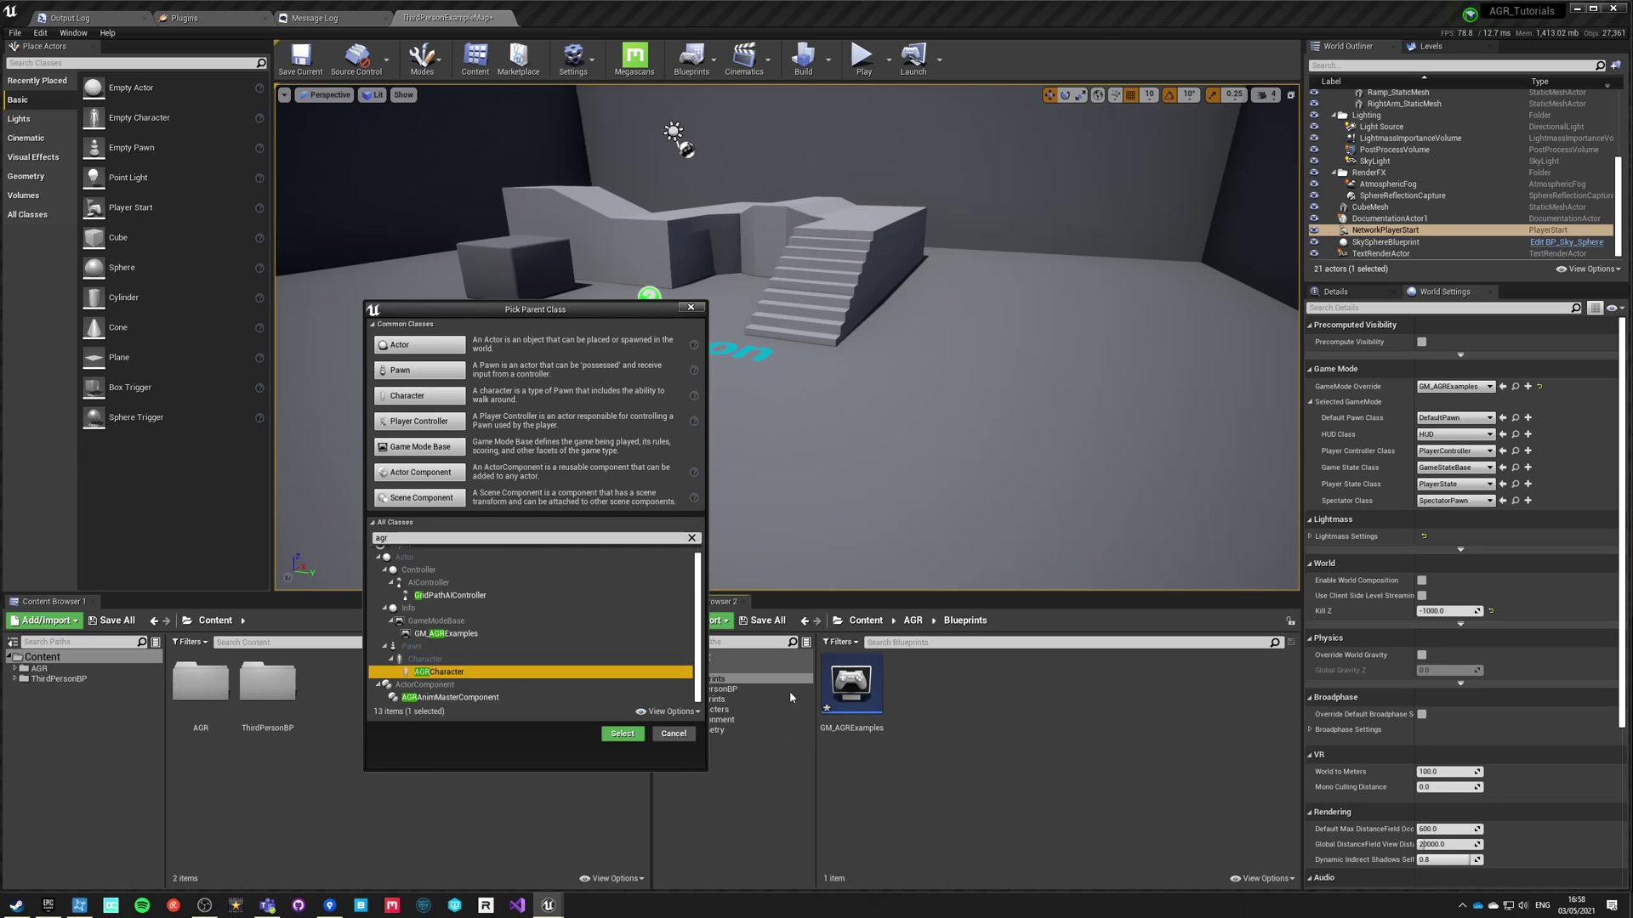
click(618, 735)
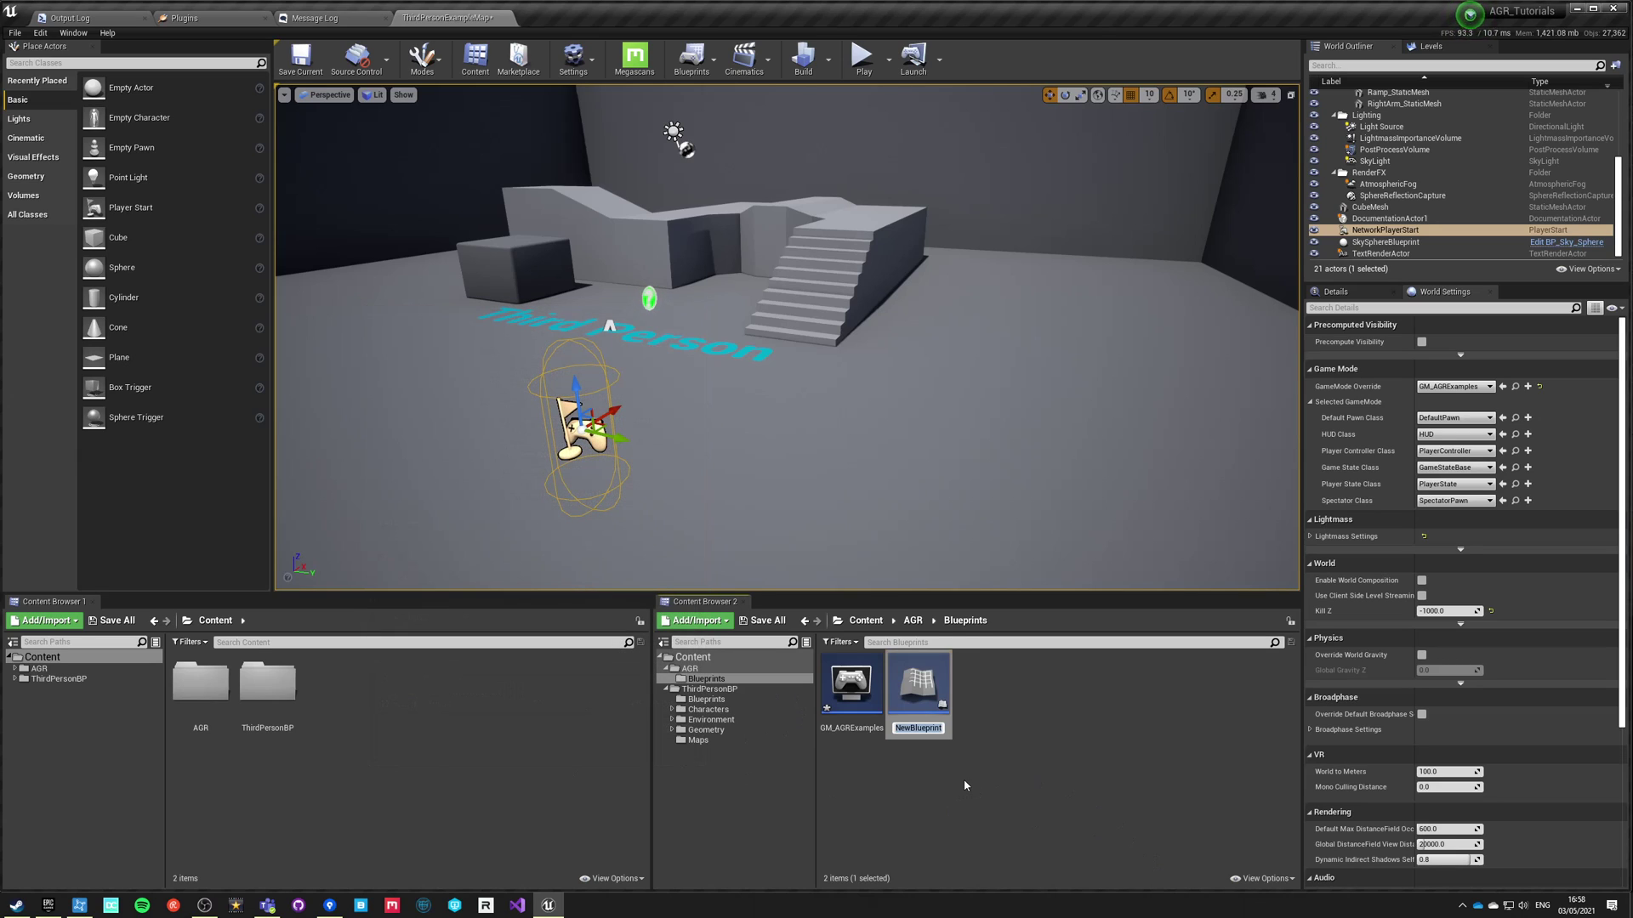
text(BP_Playe)
text(rCharacter)
key(Return)
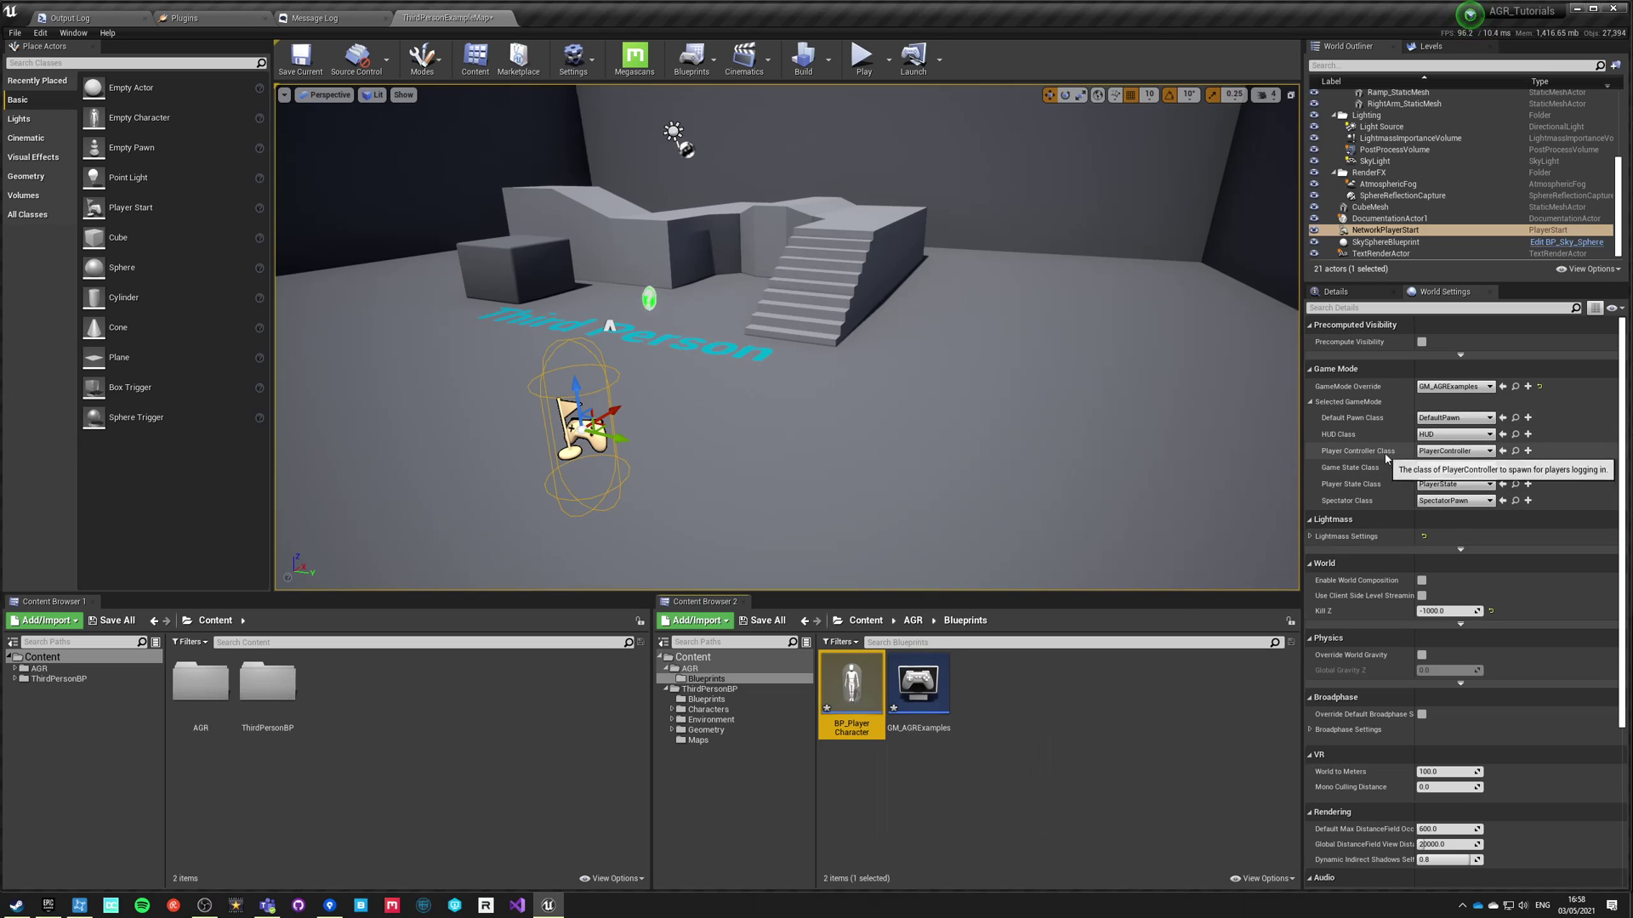
Set the game mode's Default Pawn Class to BP_PlayerCharacter.
click(1502, 419)
click(980, 743)
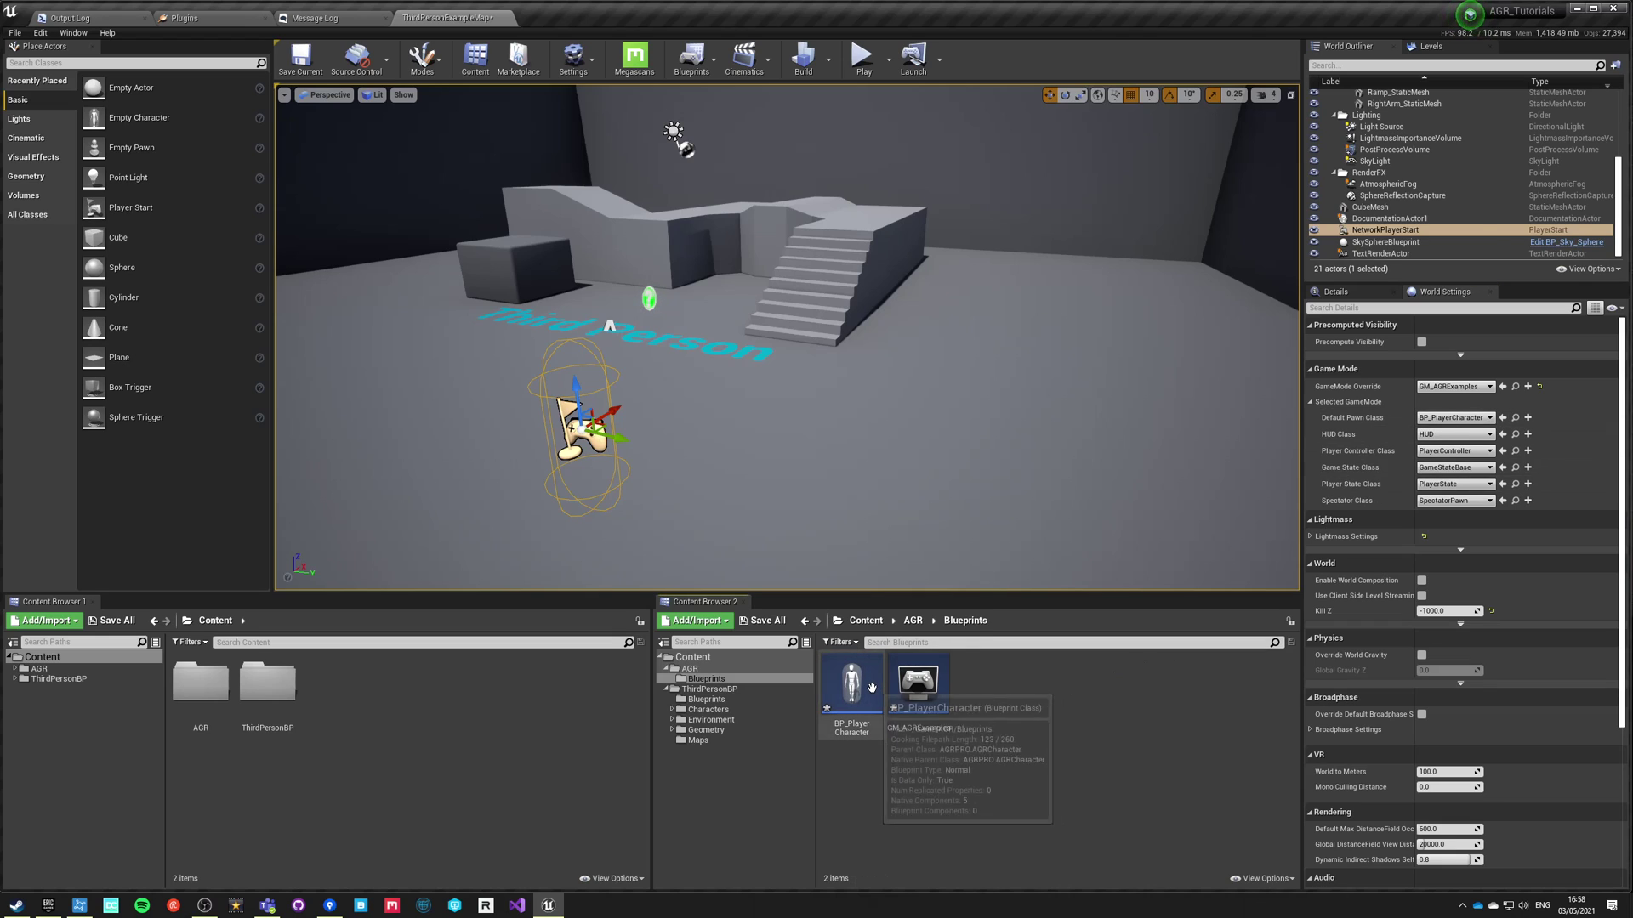
Open the BP_PlayerCharacter blueprint for editing and dock its editor window alongside the level editor.
double_click(874, 694)
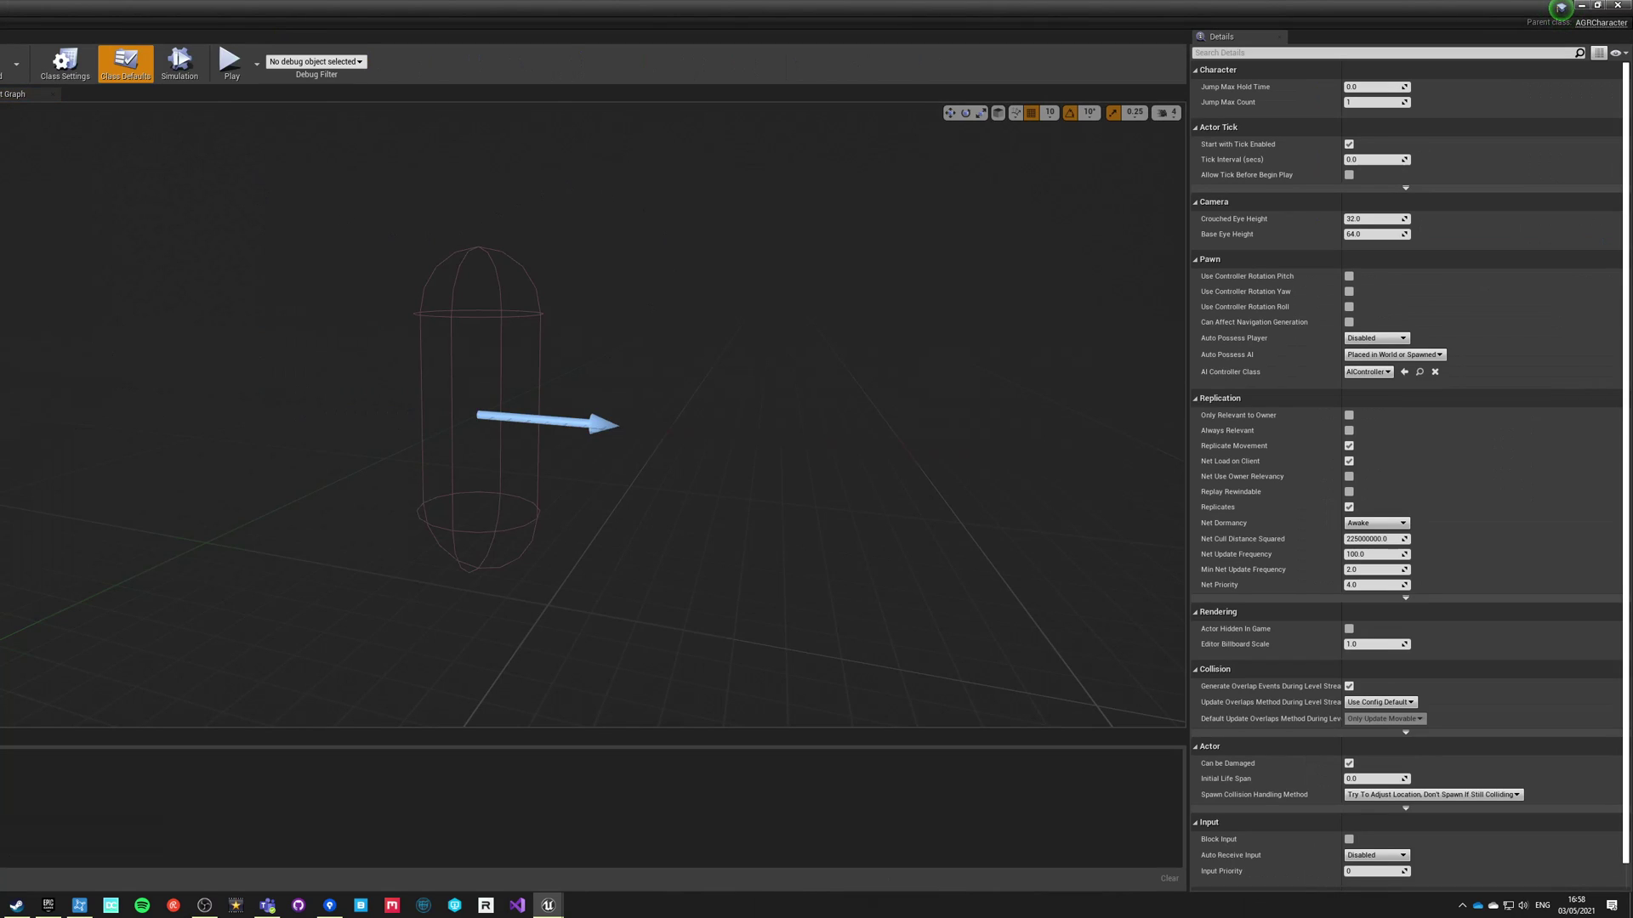
drag(2, 9, 651, 28)
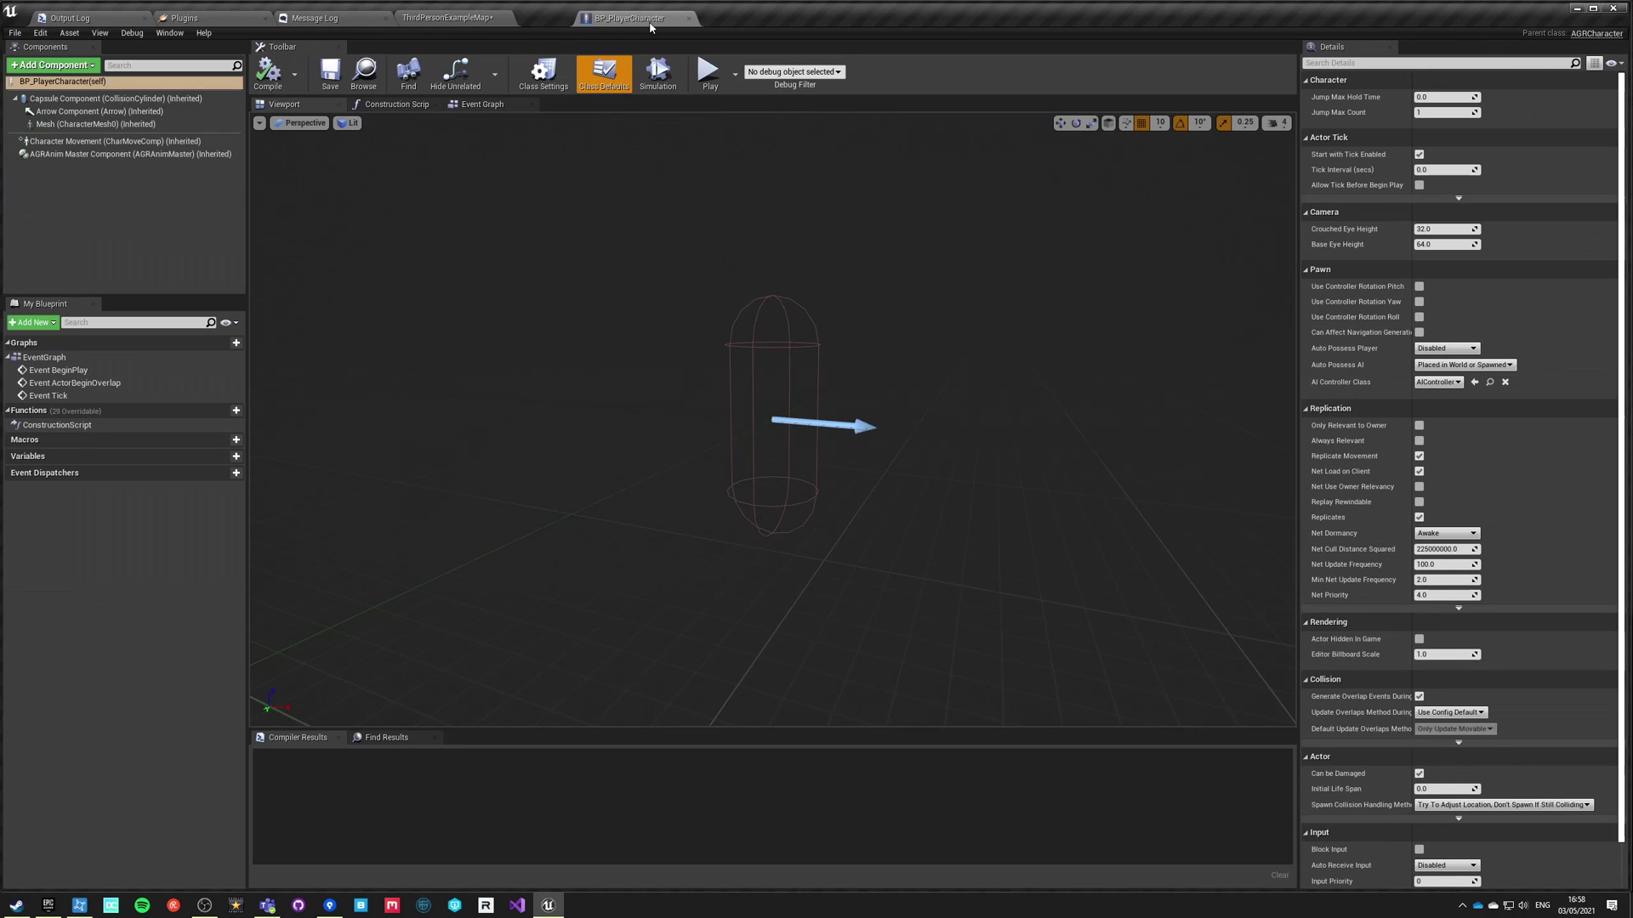
Examine the settings of the capsule, mesh, Character Movement and AGRAnim Master components and the blueprint's class defaults.
click(95, 99)
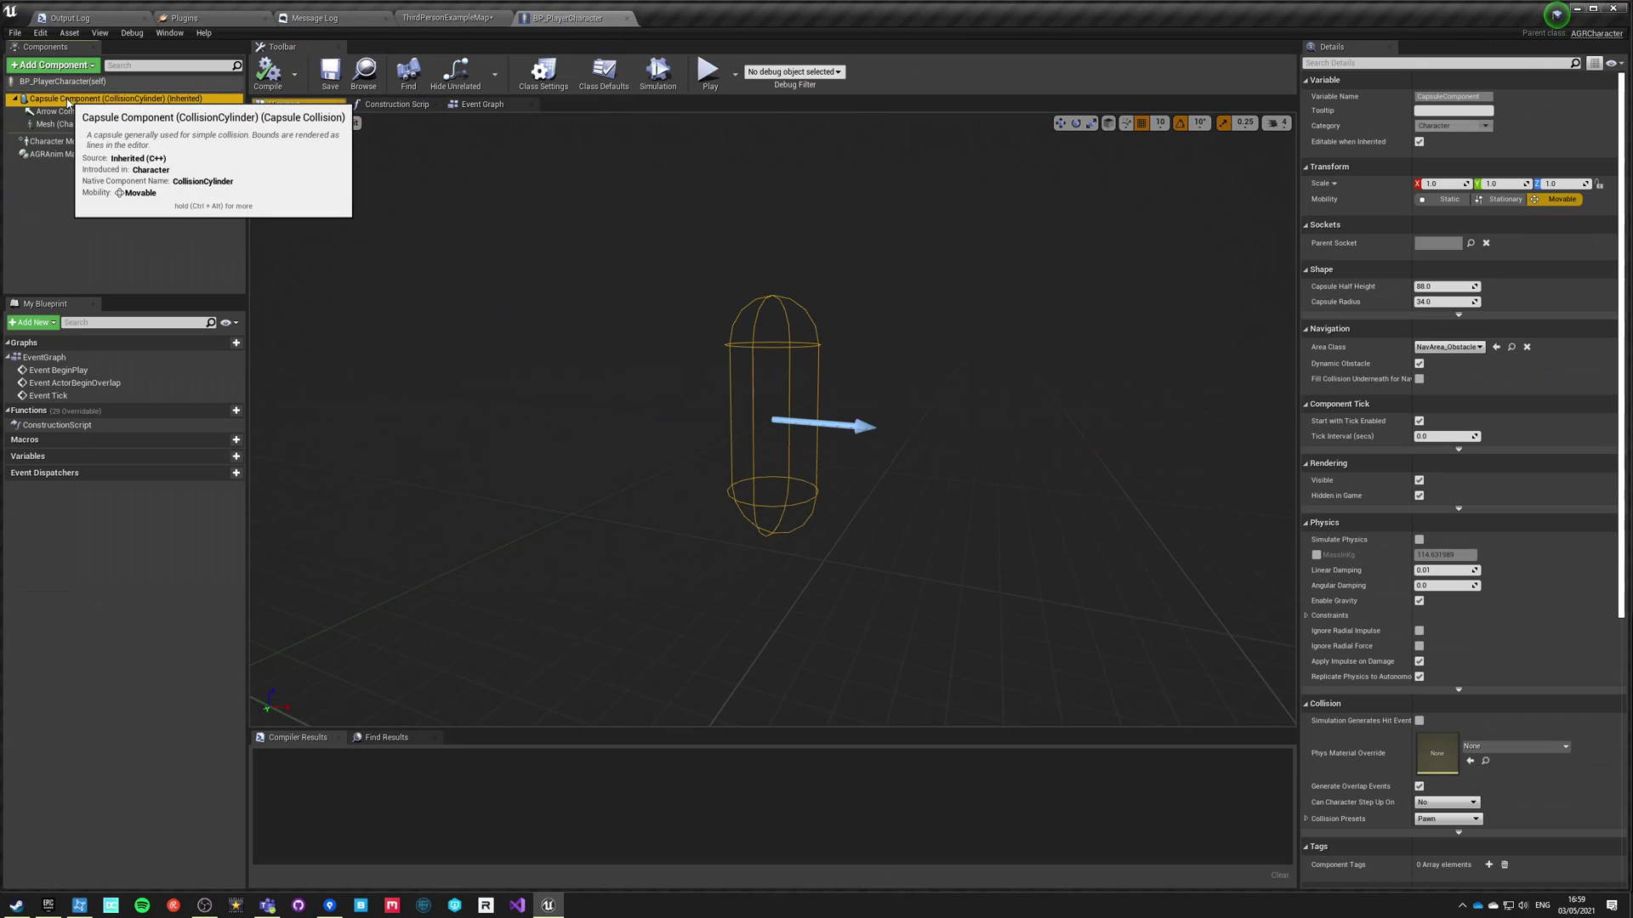
scroll(1503, 704, down, 5)
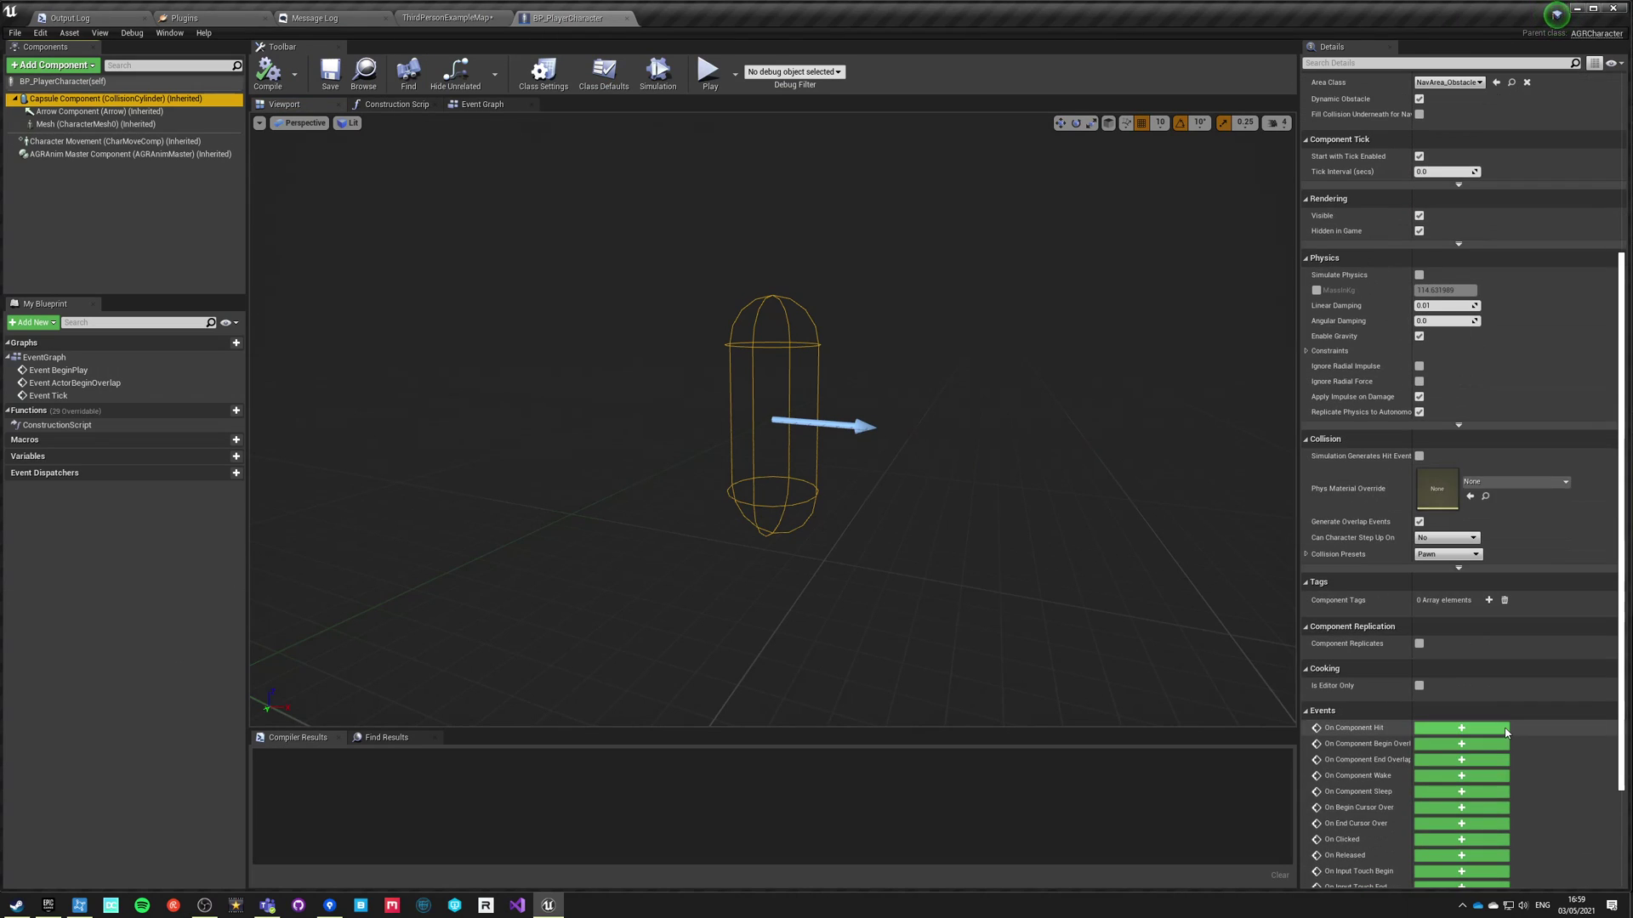
scroll(1507, 729, up, 3)
click(94, 125)
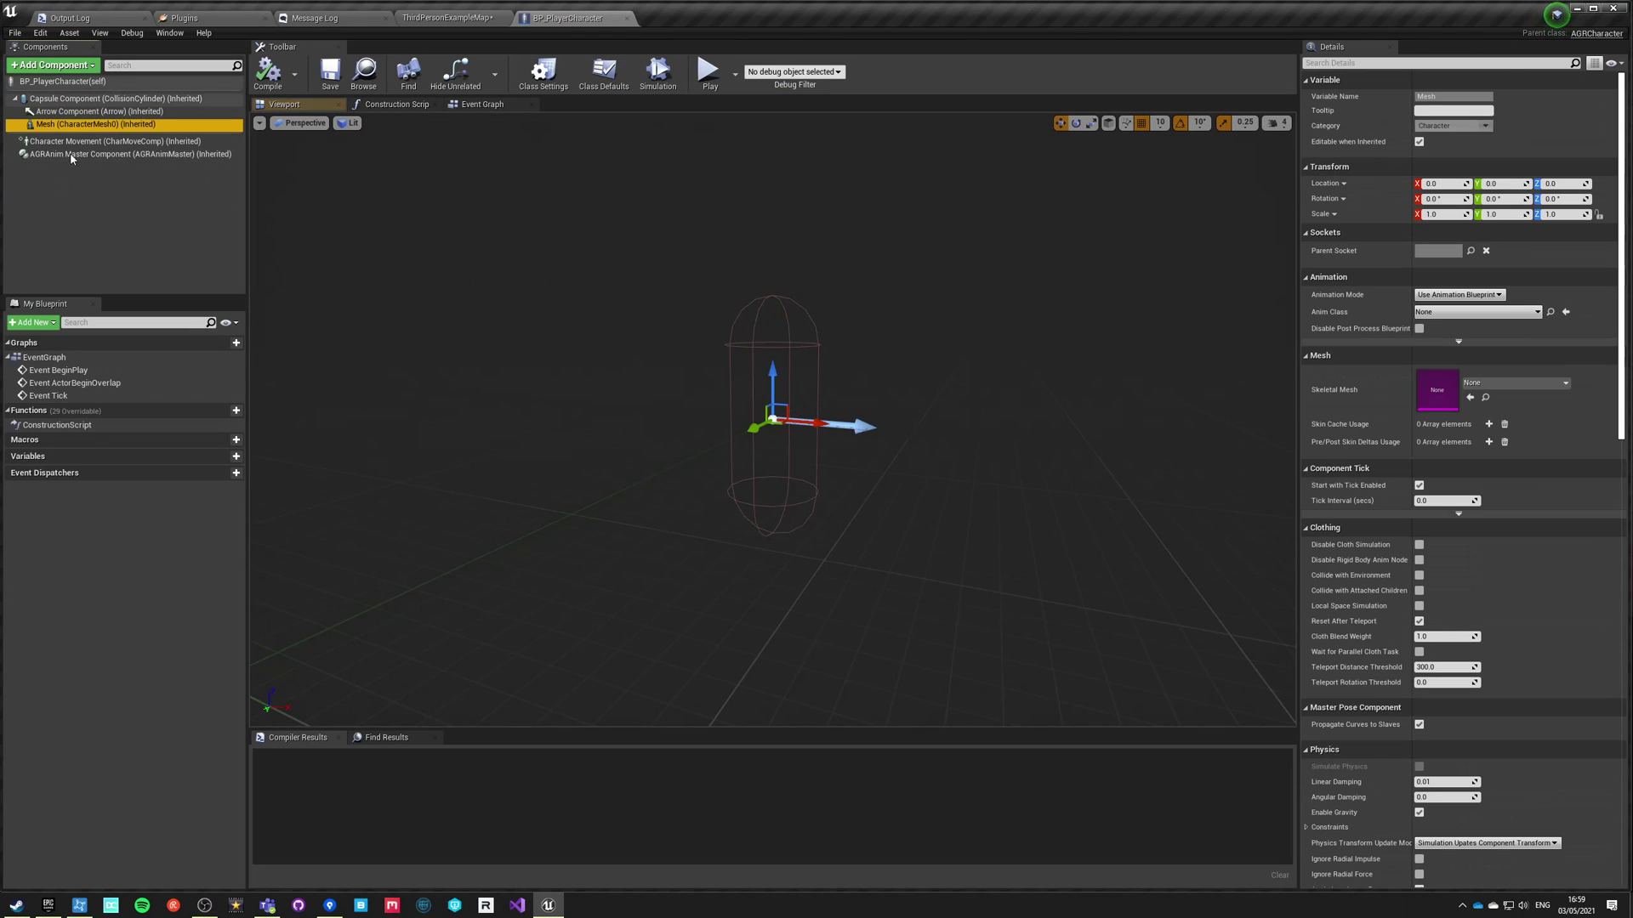
click(52, 84)
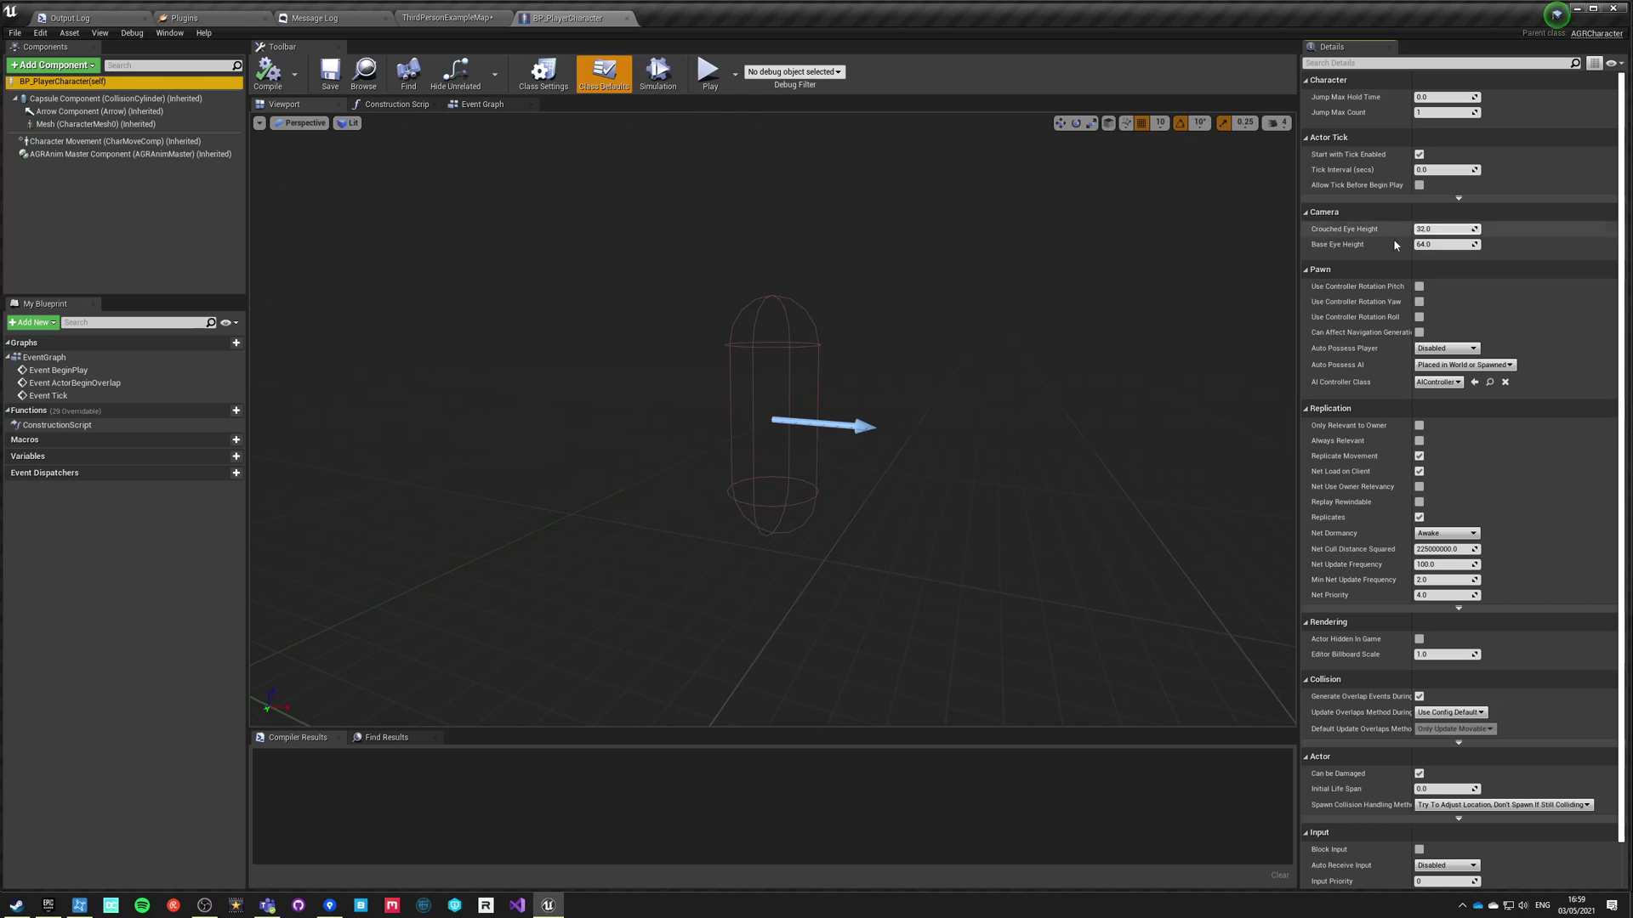
click(76, 141)
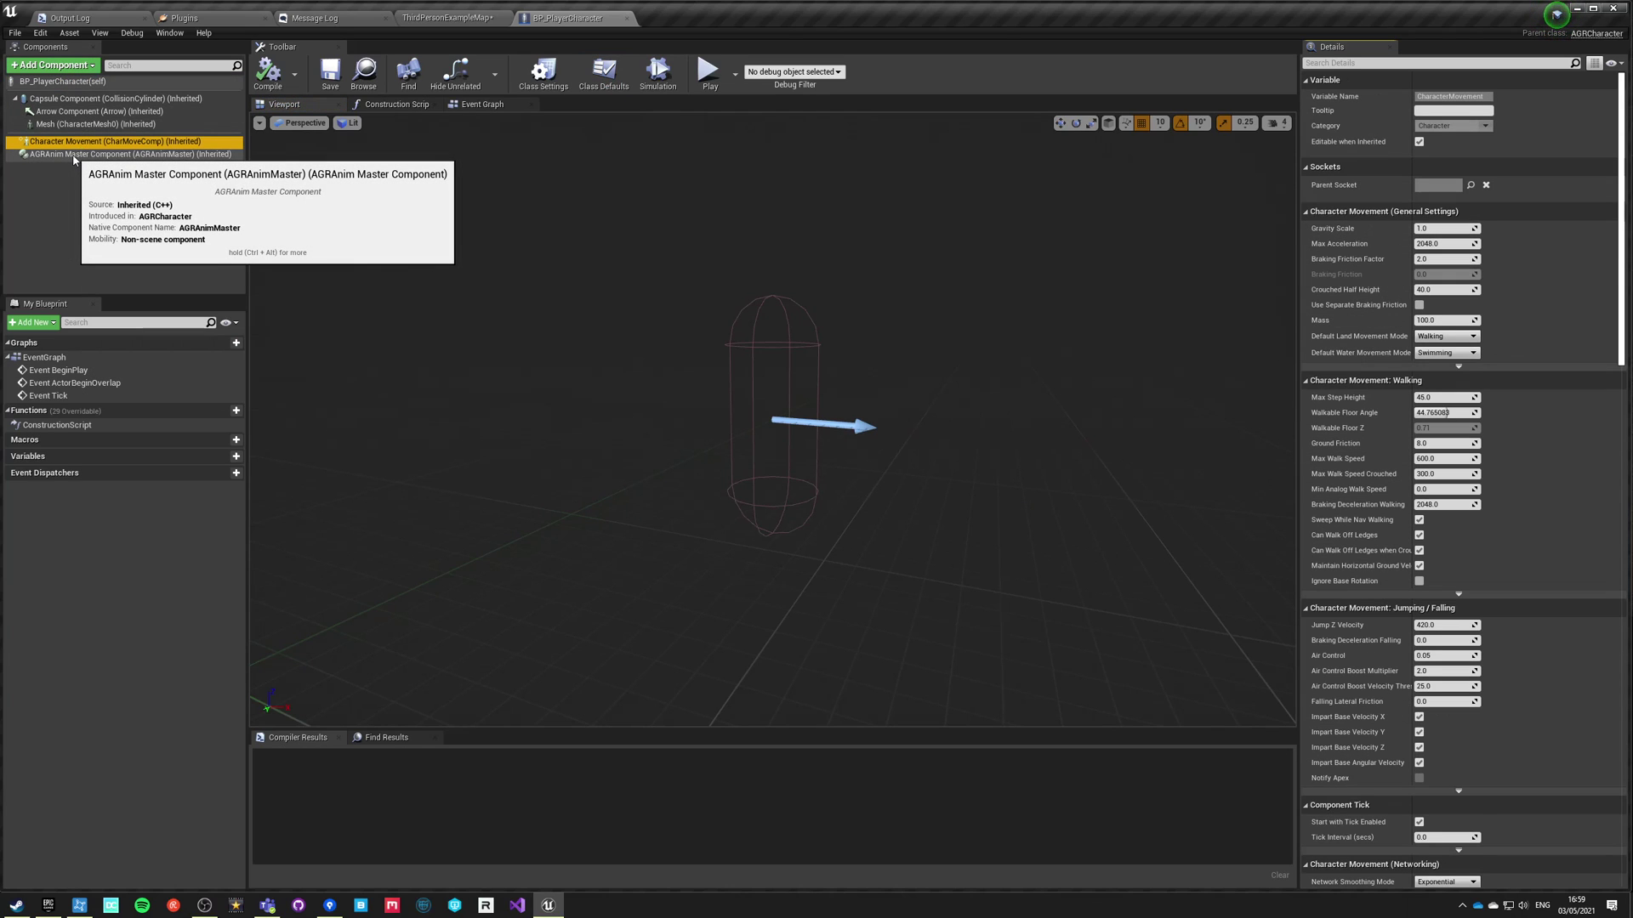
click(75, 155)
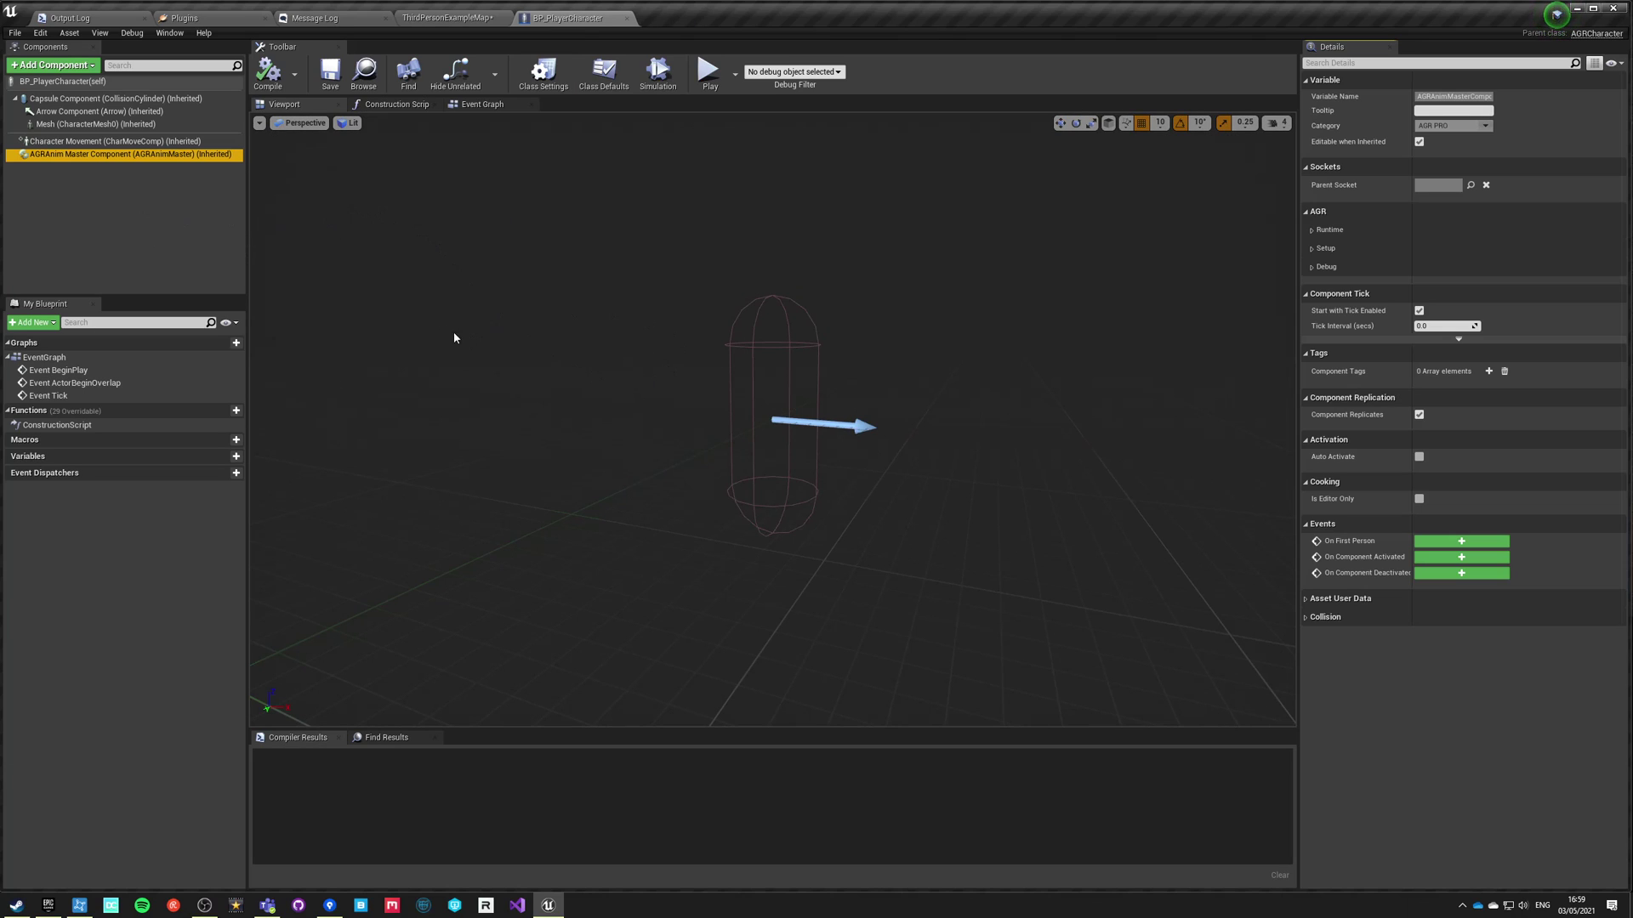
click(72, 66)
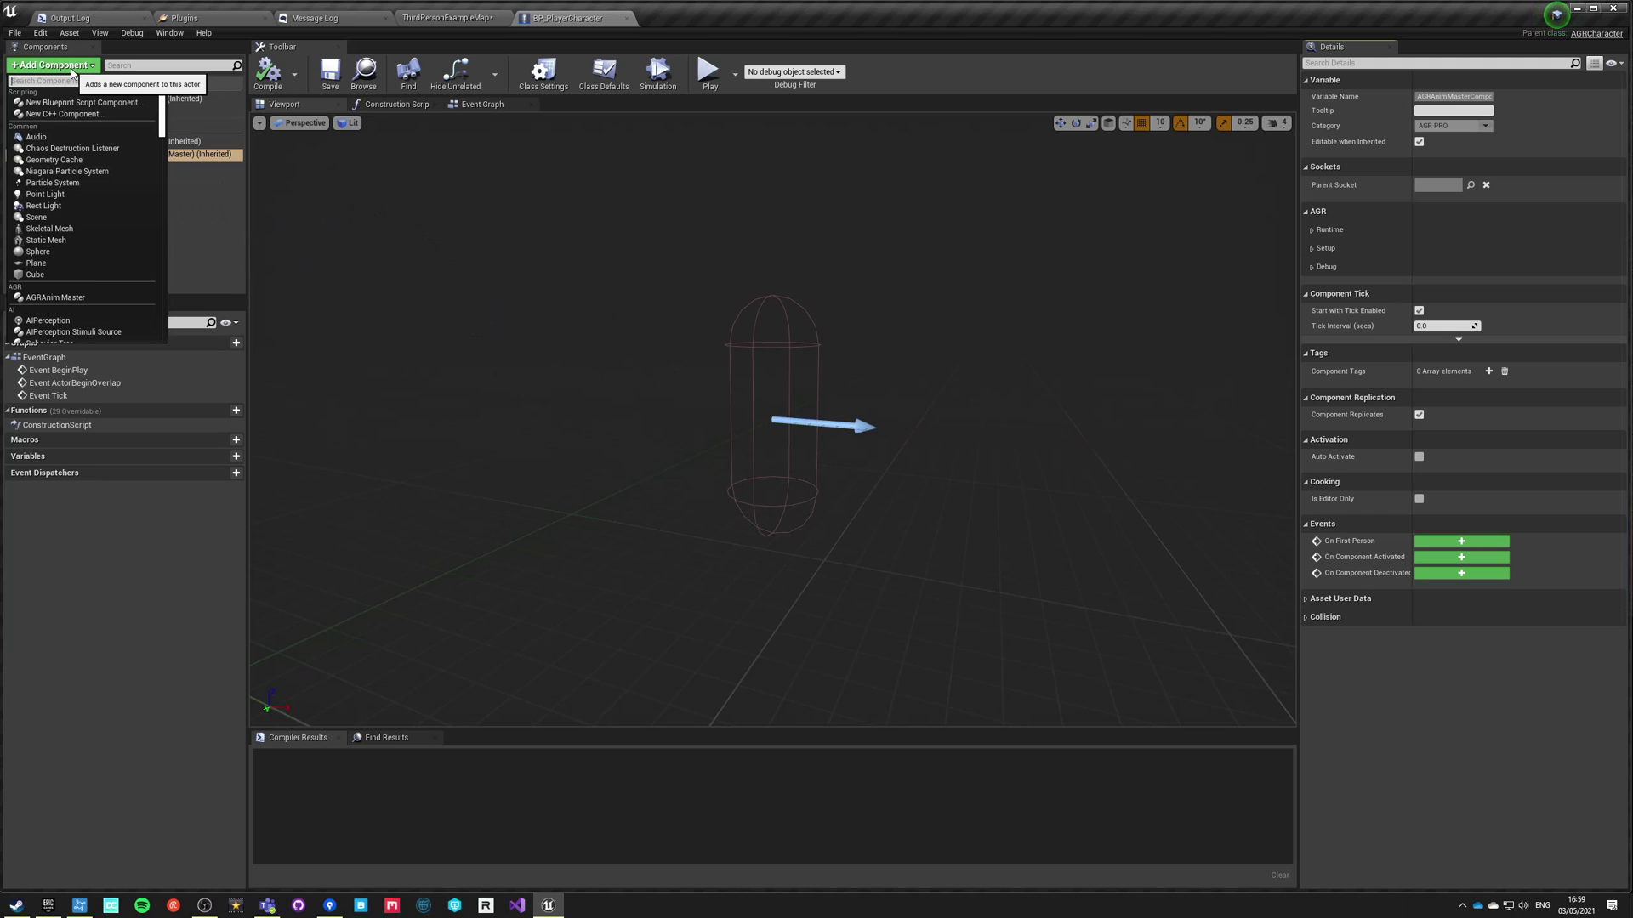
text(agr)
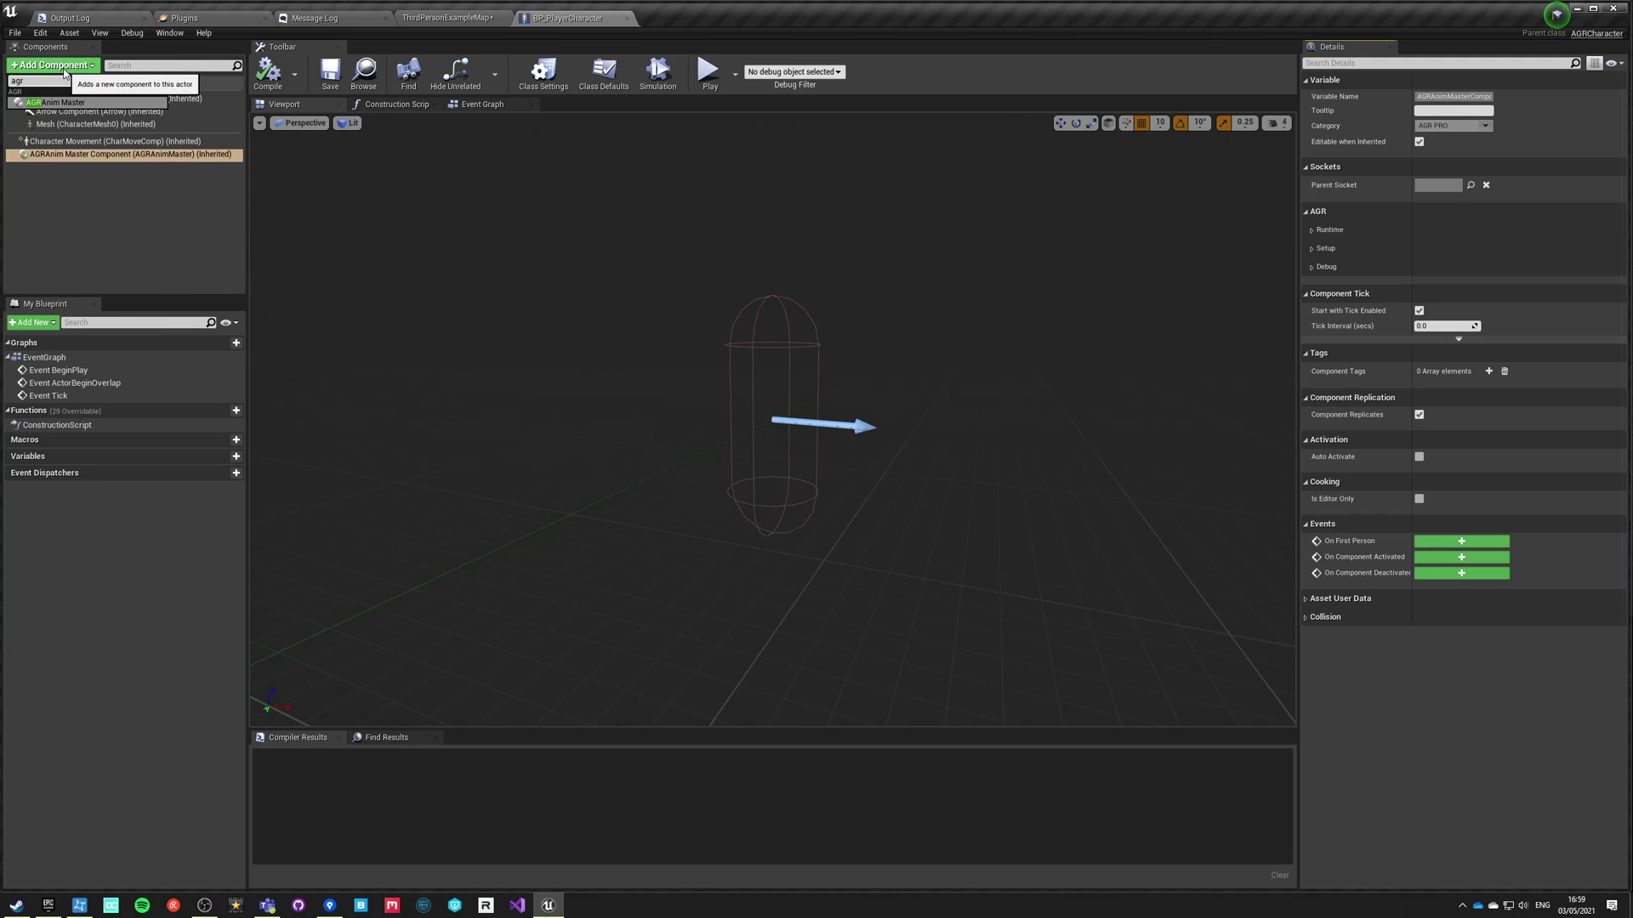
click(40, 104)
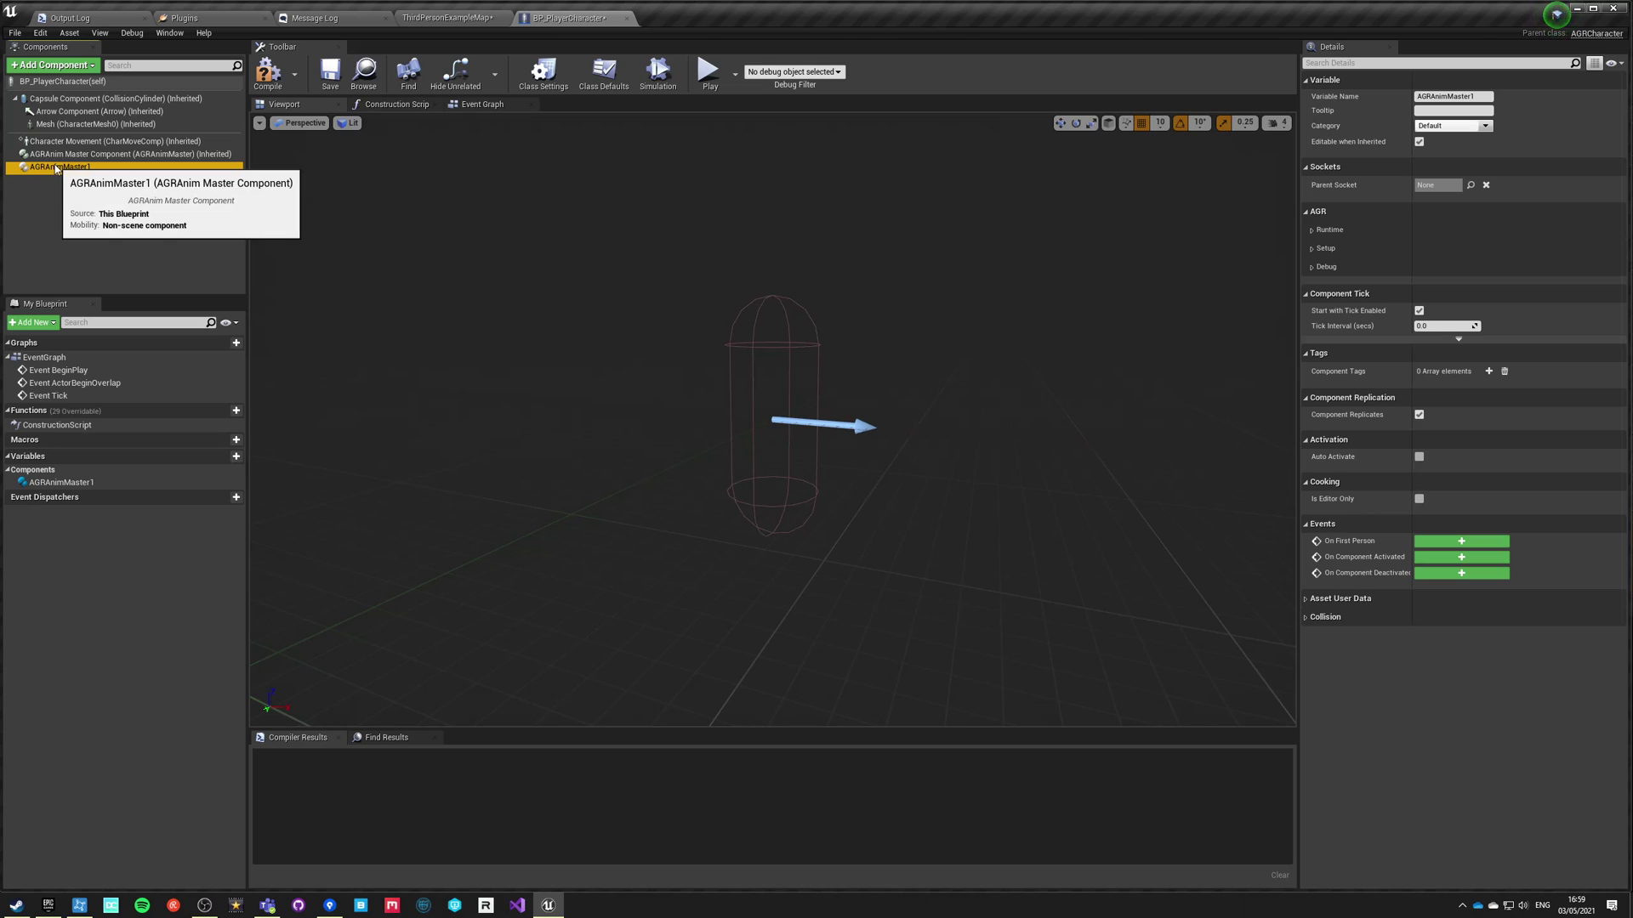
key(Delete)
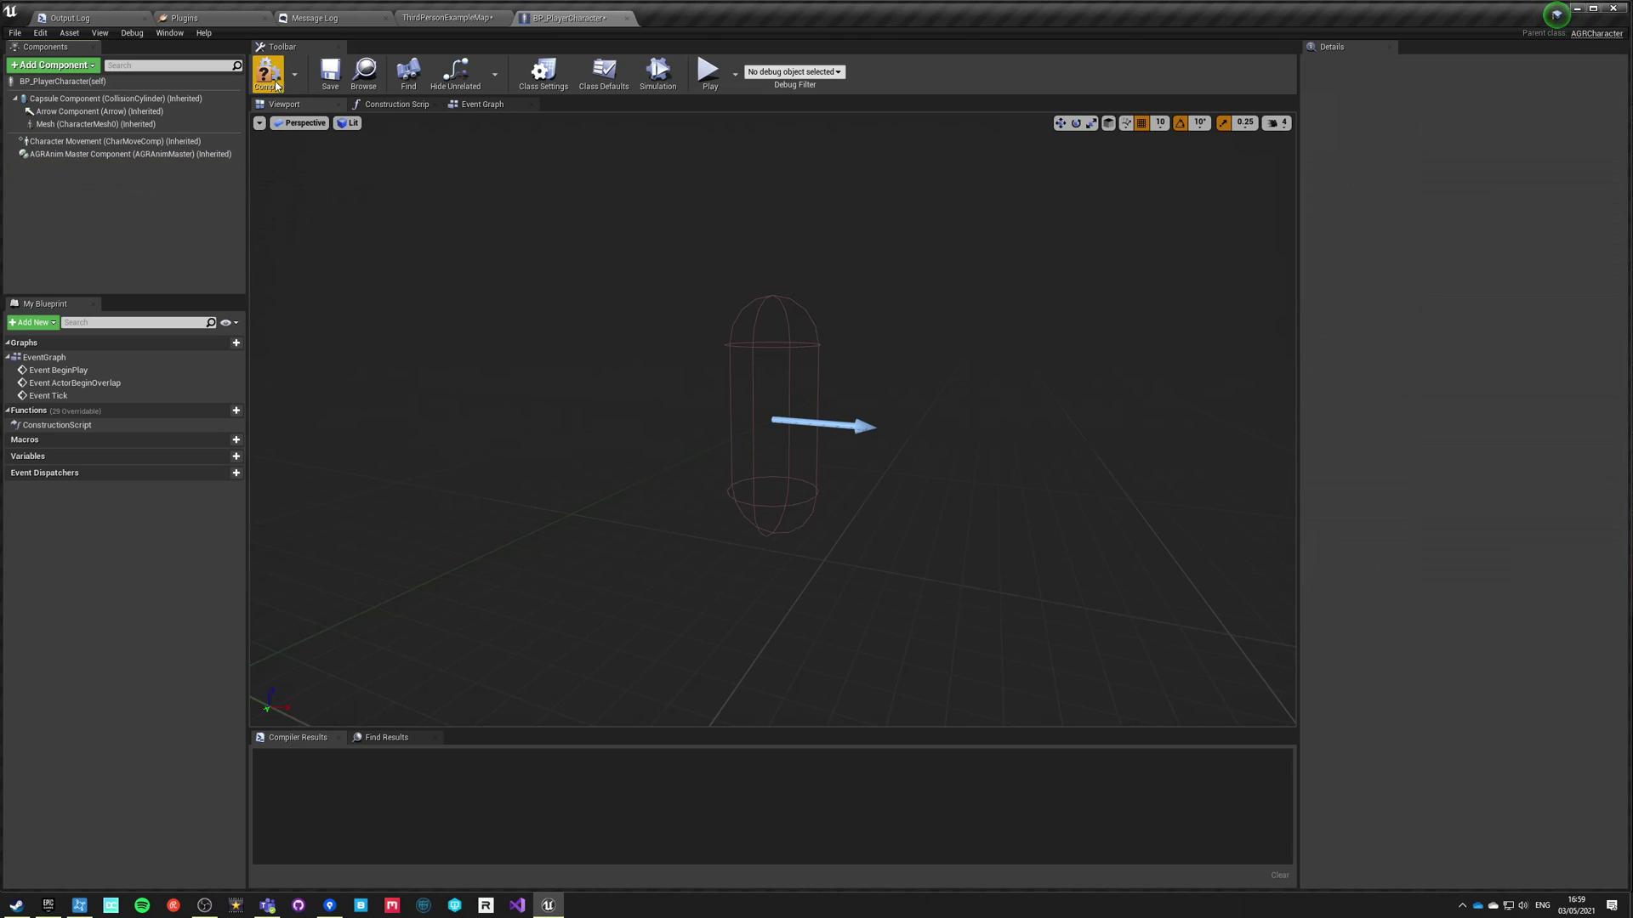
click(269, 73)
Assign SK_Mannequin as the skeletal mesh of the character's Mesh component.
click(95, 124)
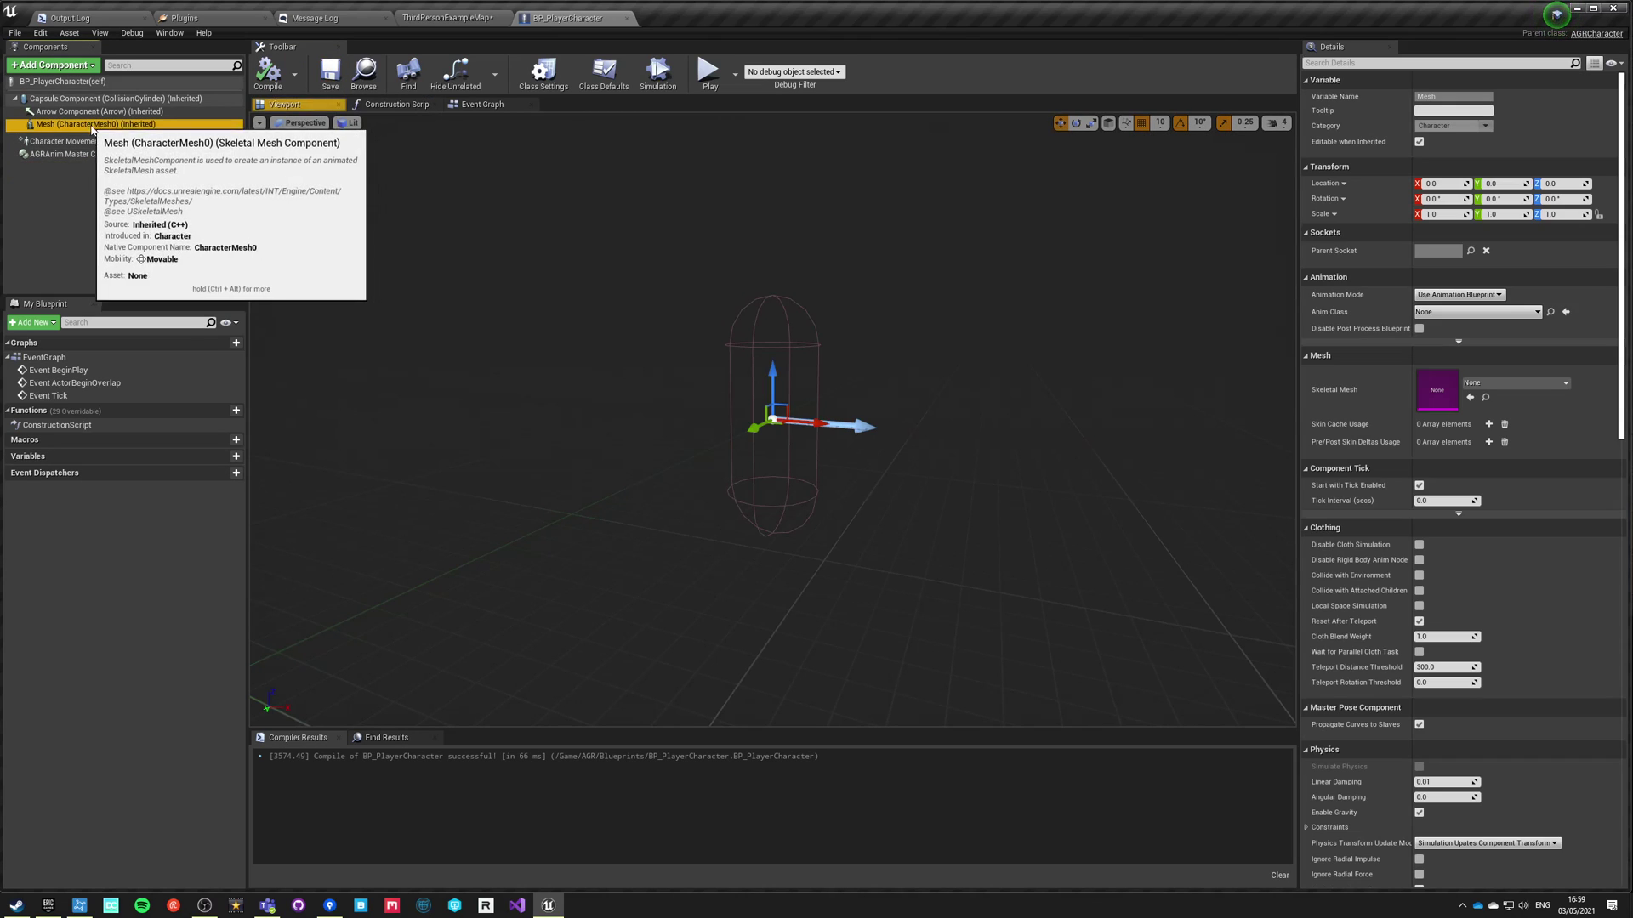
click(1487, 385)
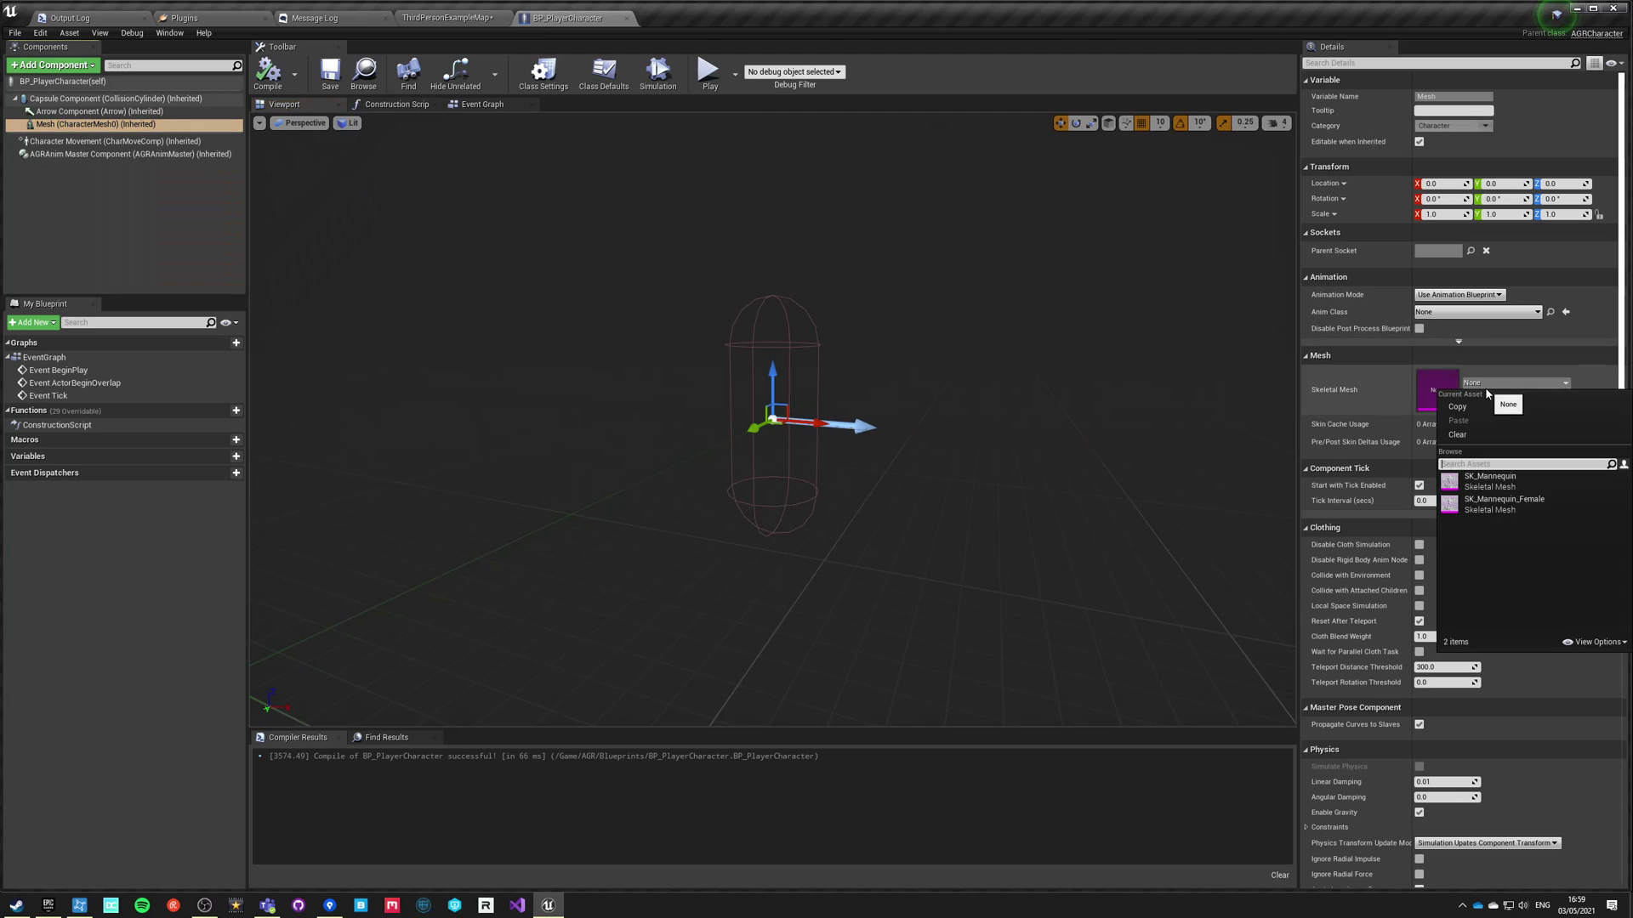
click(1502, 487)
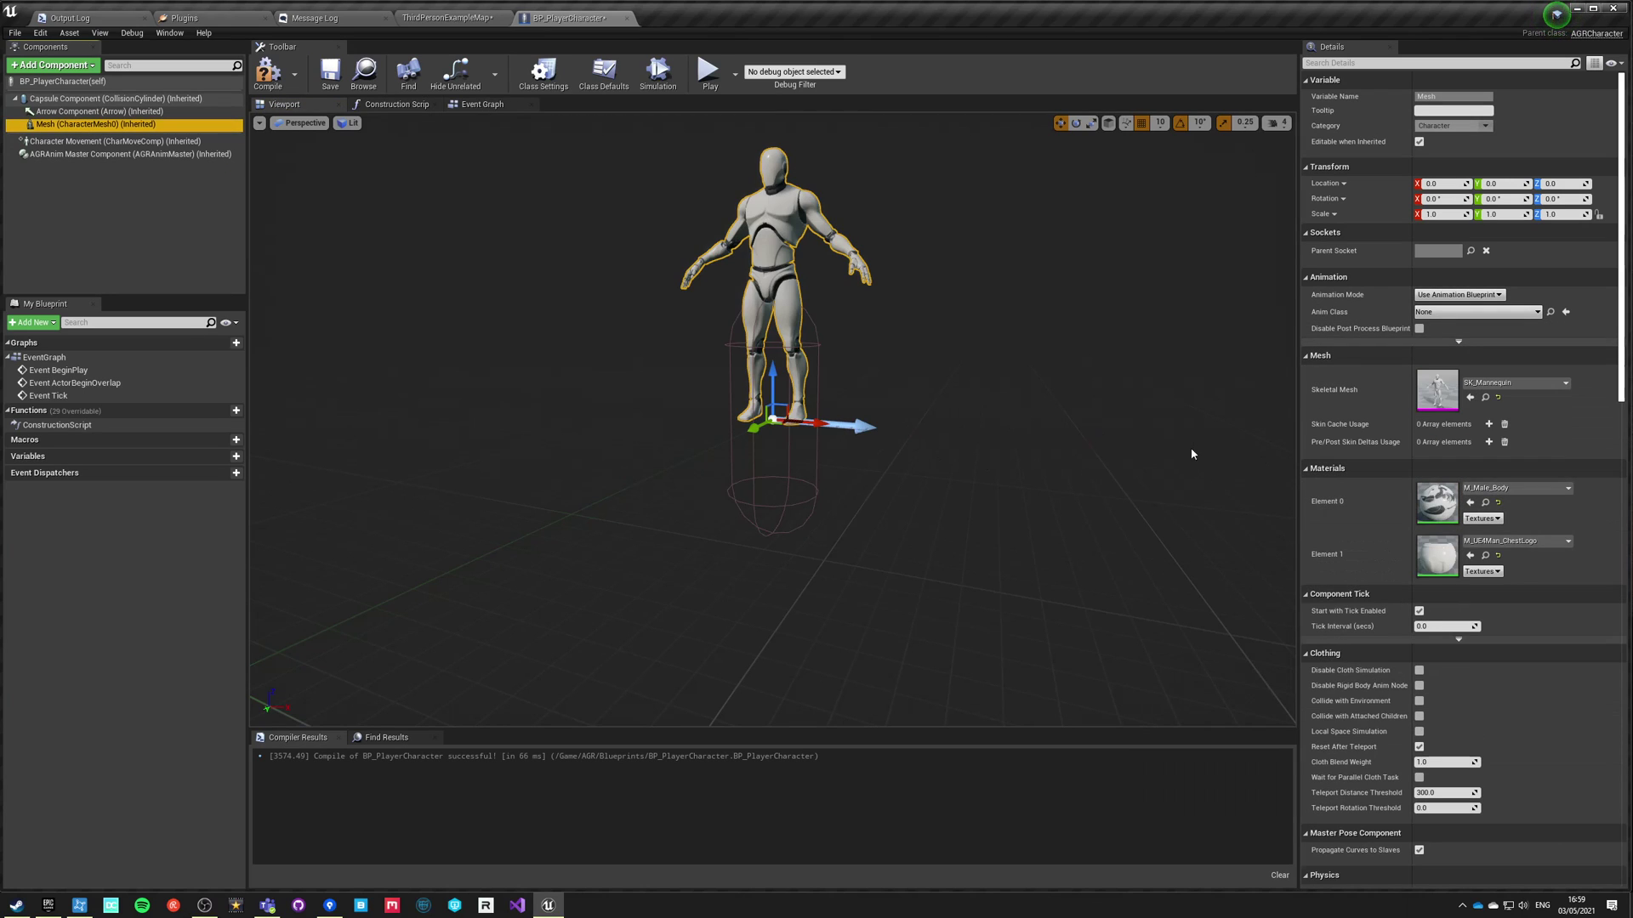
Set the mesh's Z location to -88 and Z rotation to -90°, and compile the blueprint.
click(1563, 184)
text(-88)
key(Return)
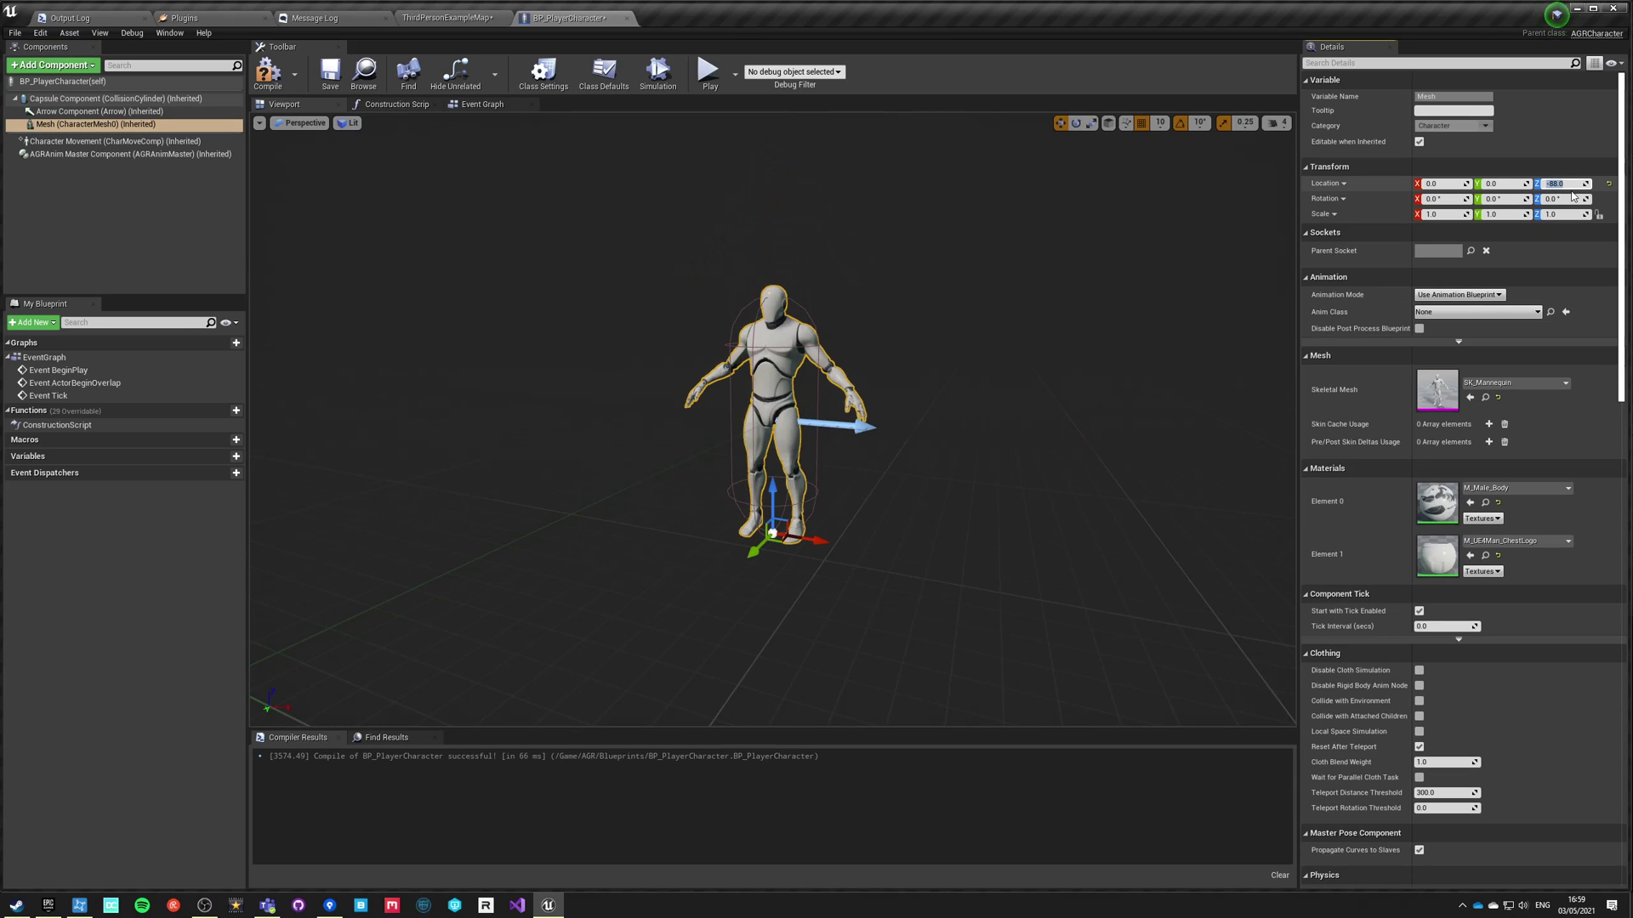
click(1567, 199)
text(-)
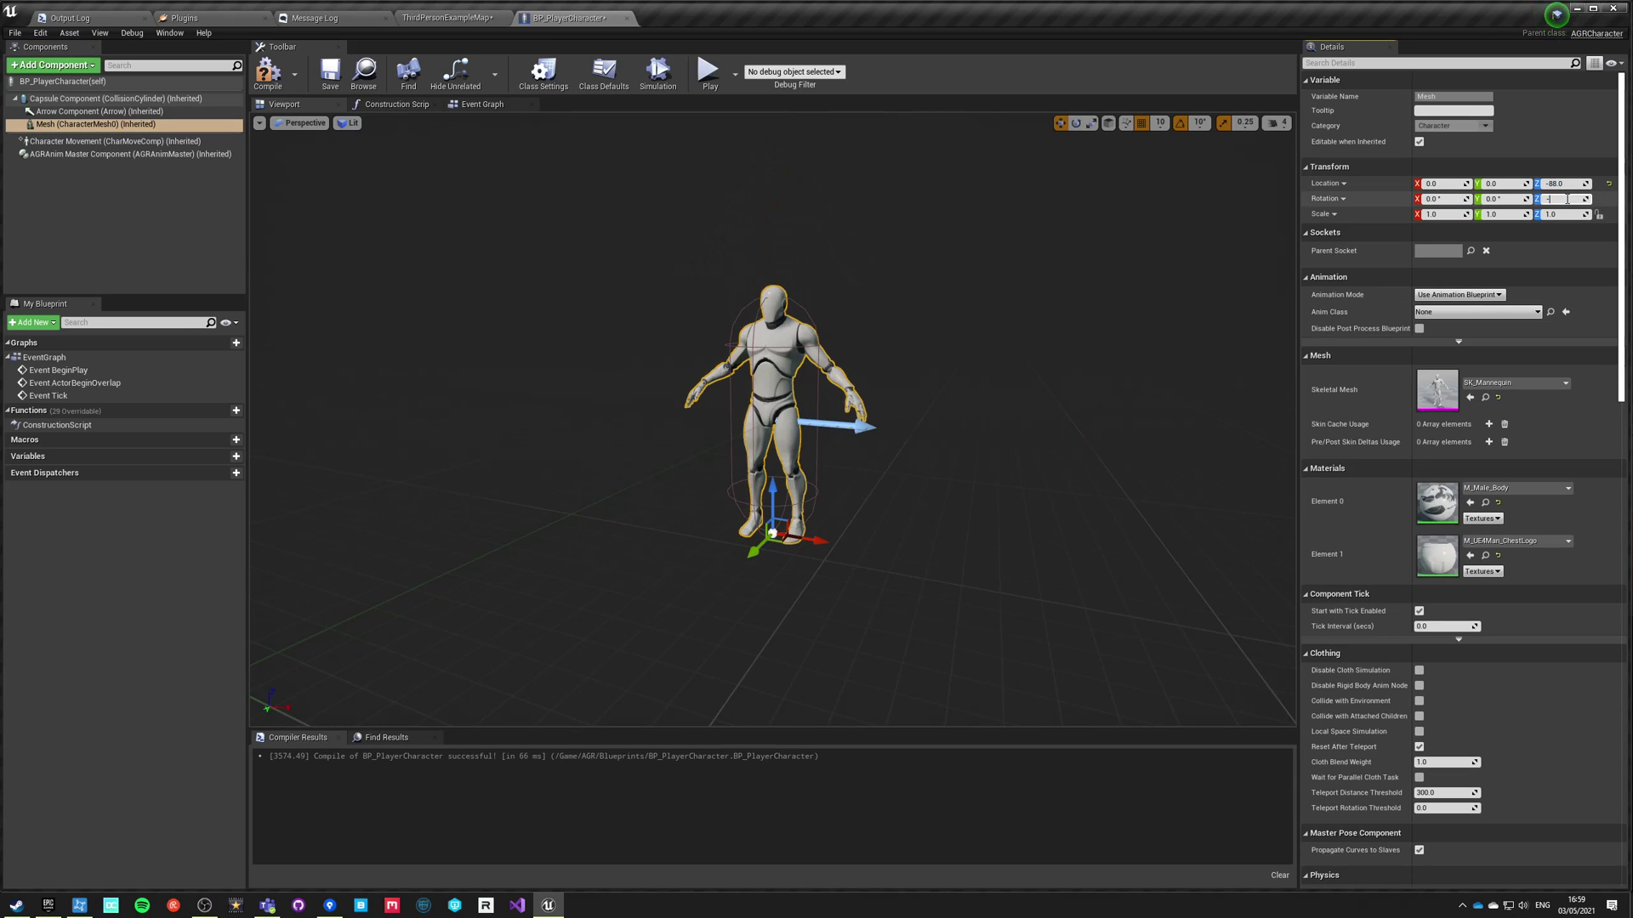
text(90)
key(Return)
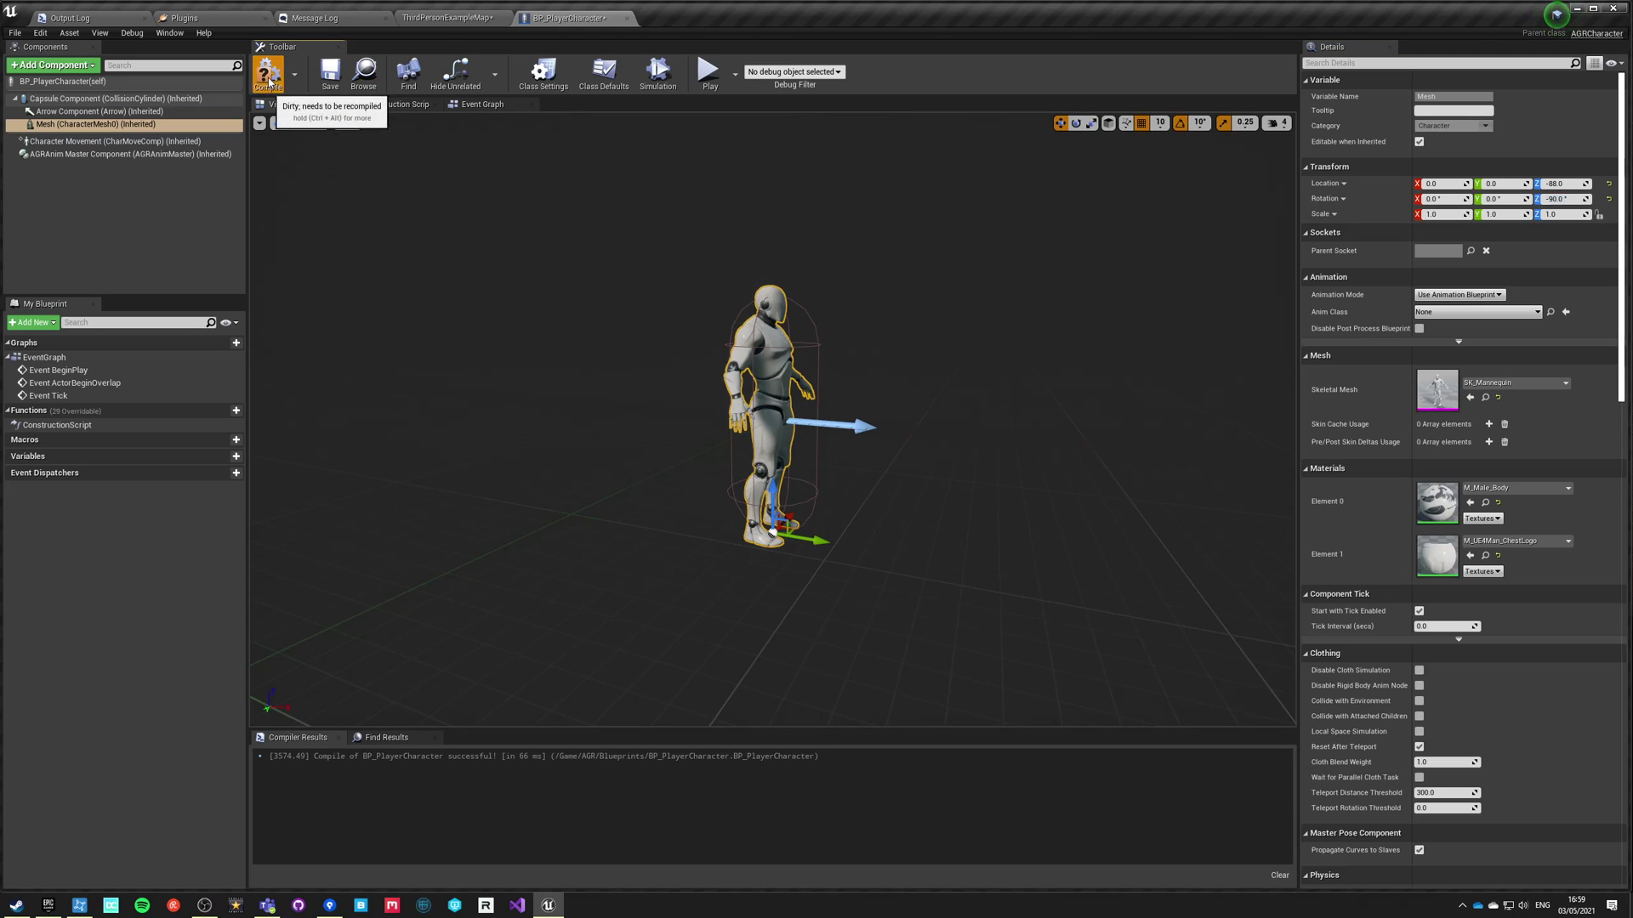
click(268, 75)
Compare the capsule's half height with the mesh's Z location and inspect the mannequin's alignment inside the capsule.
click(53, 99)
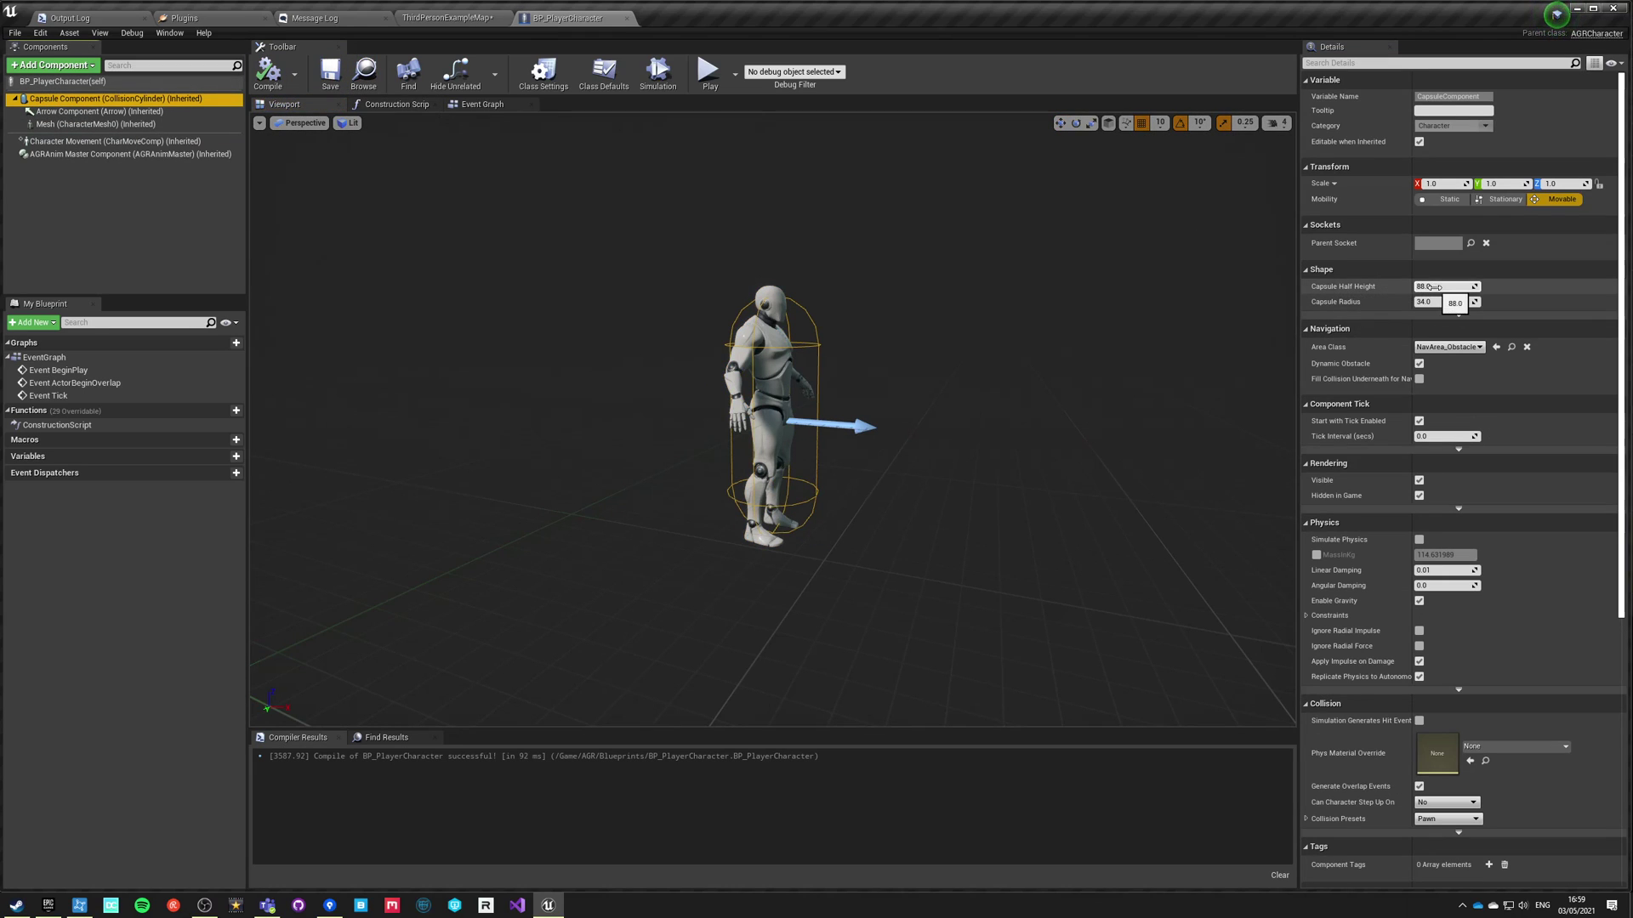
click(95, 124)
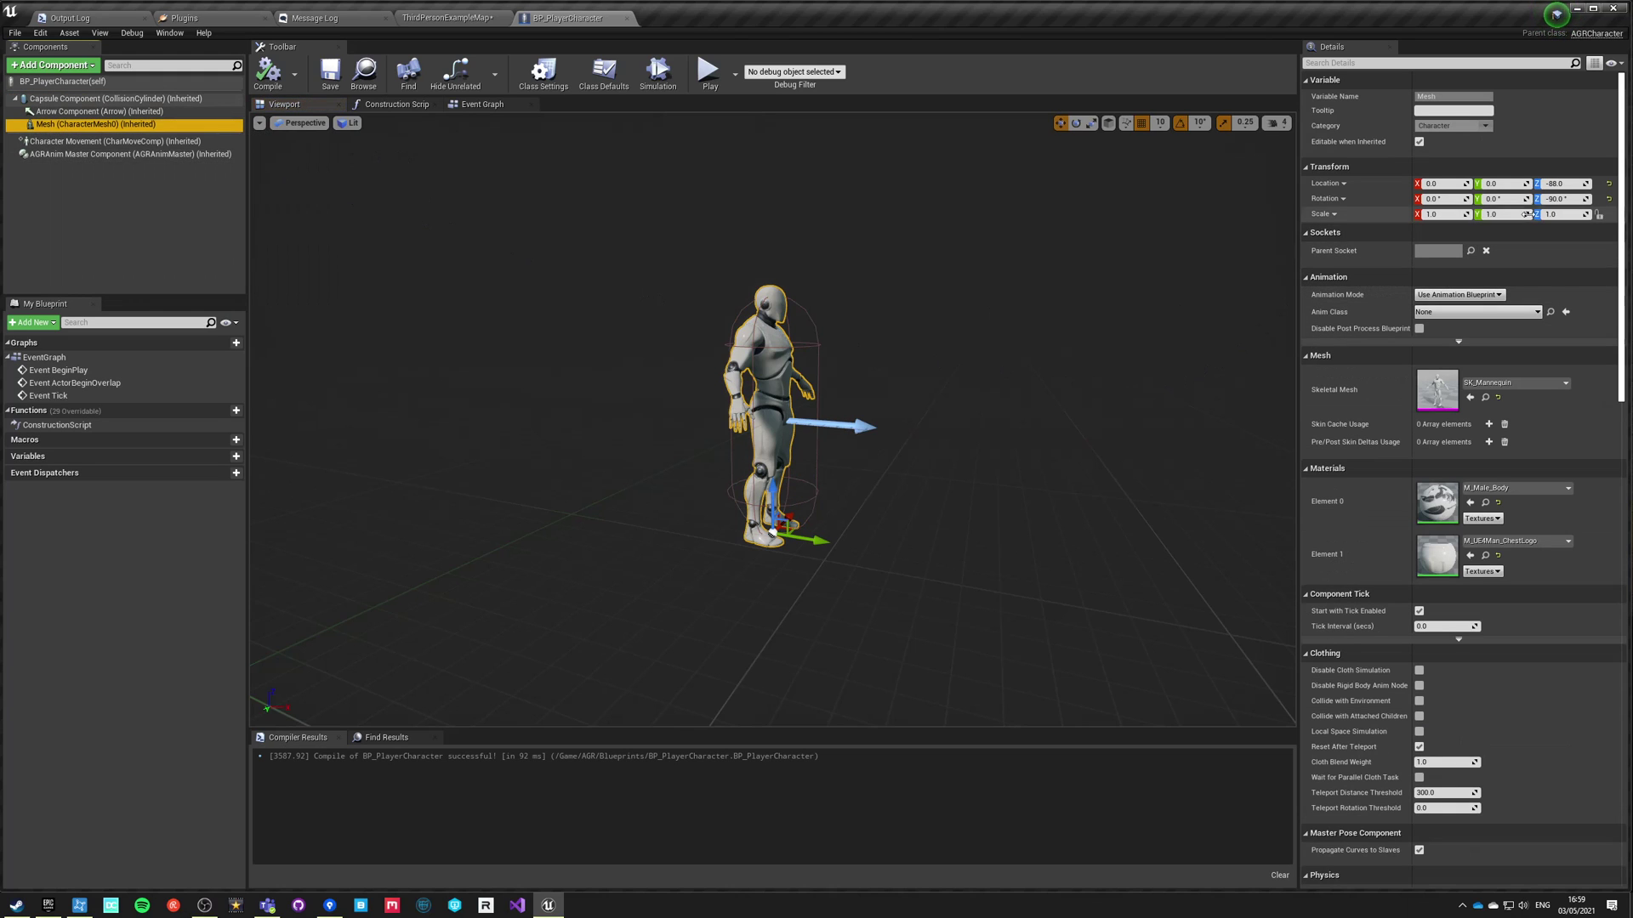
click(1553, 185)
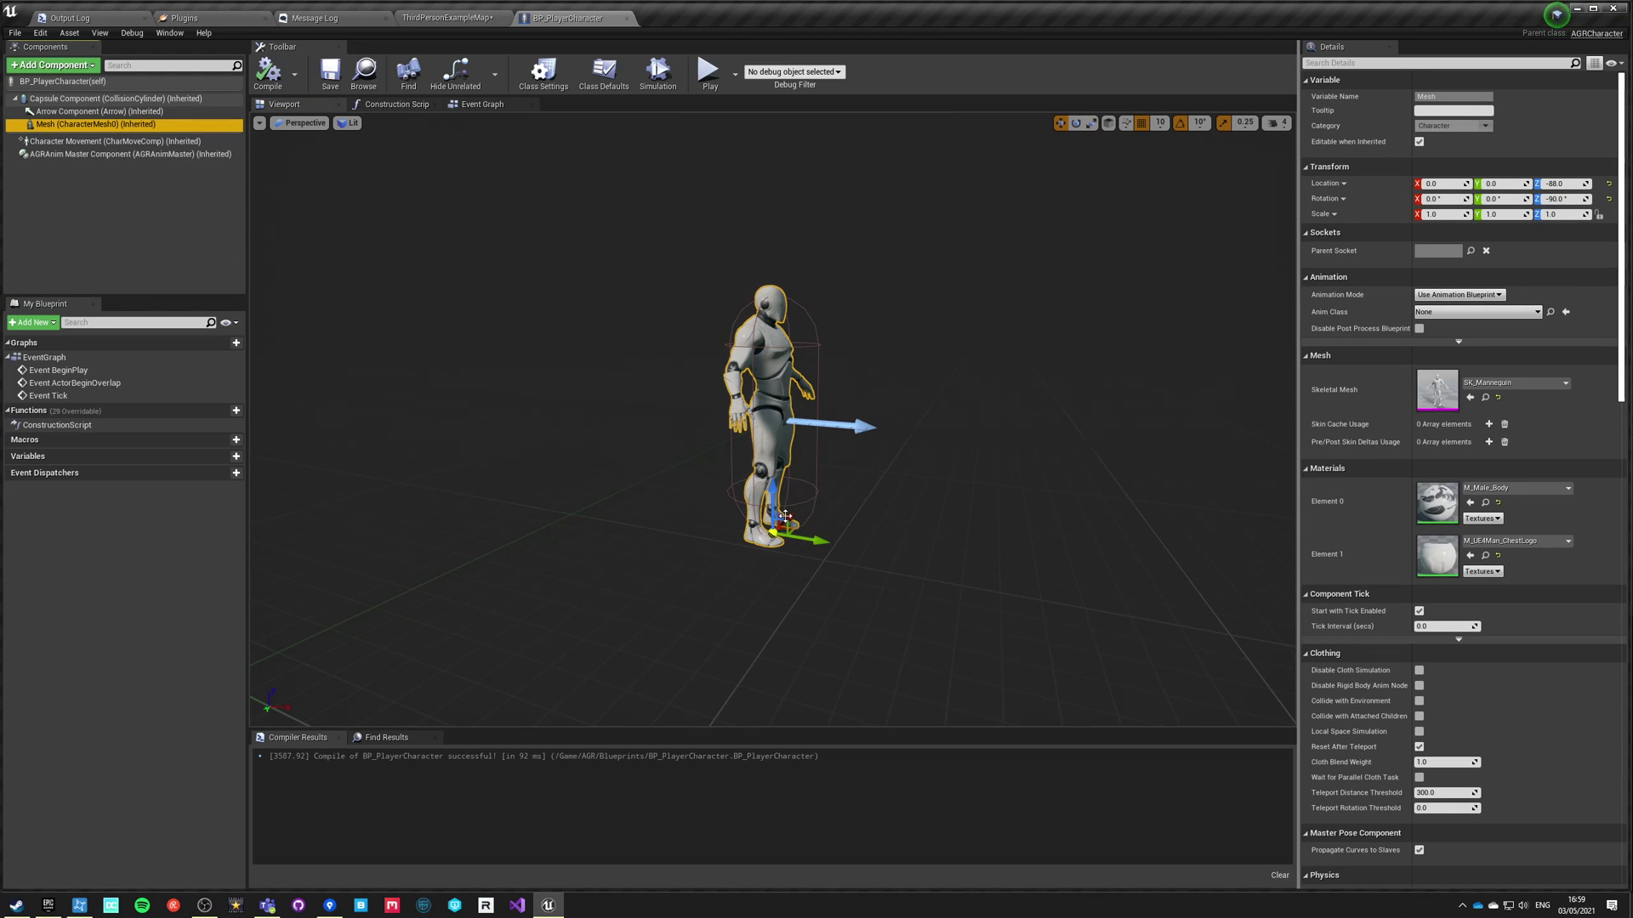
key(w)
mouse_move(785, 517)
right_down()
mouse_move(808, 620)
mouse_move(796, 536)
right_up()
key(s)
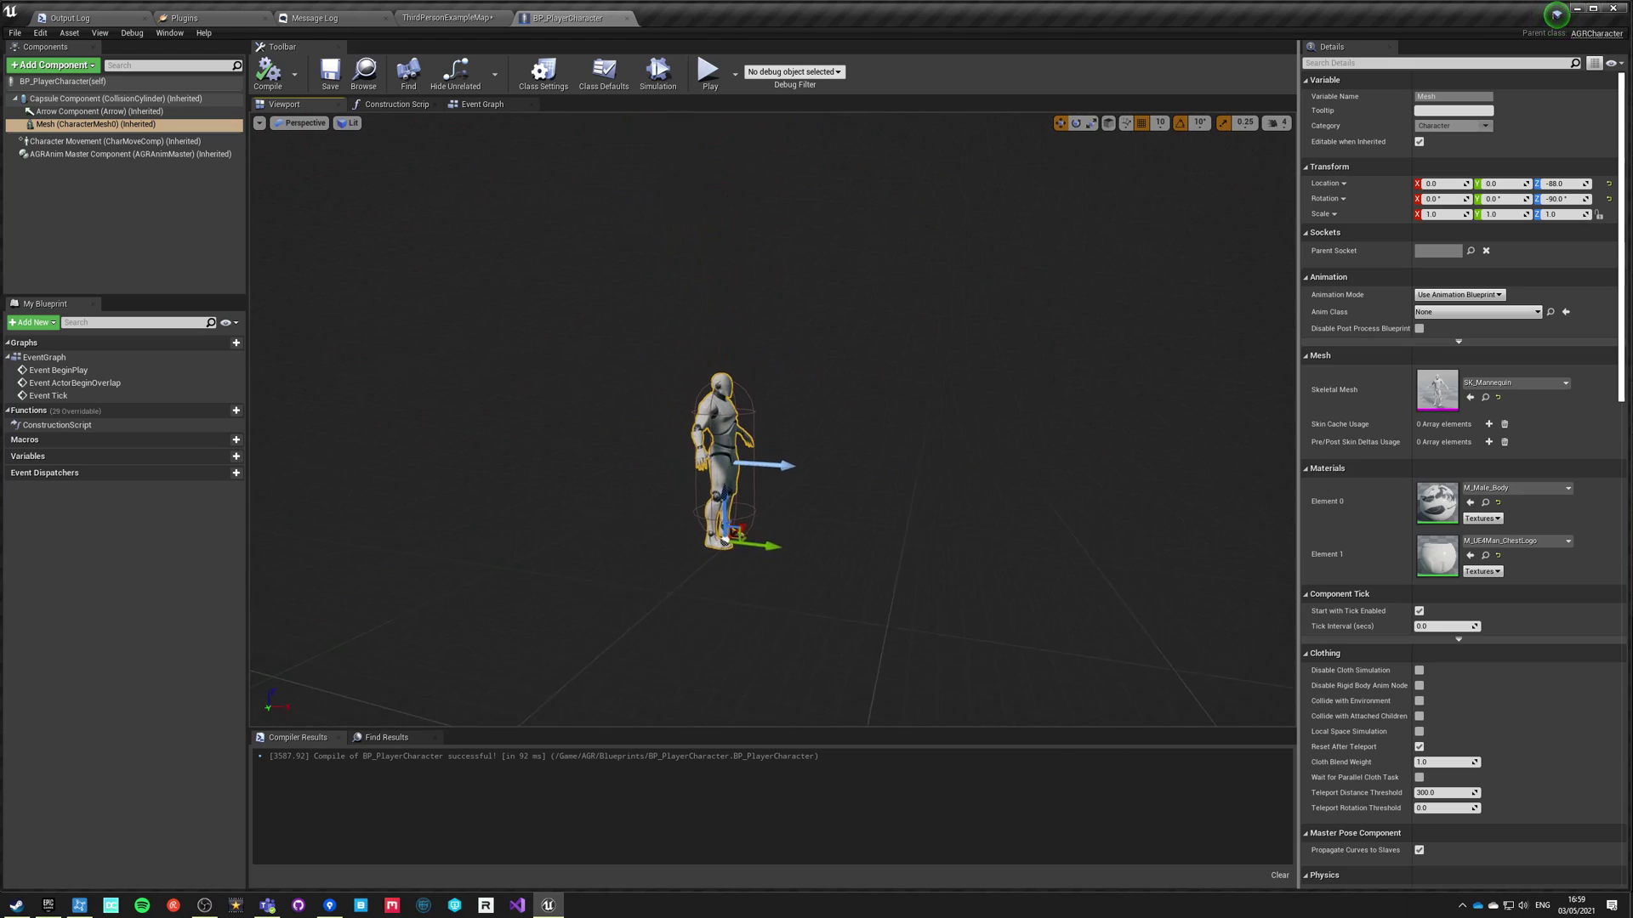
key(f)
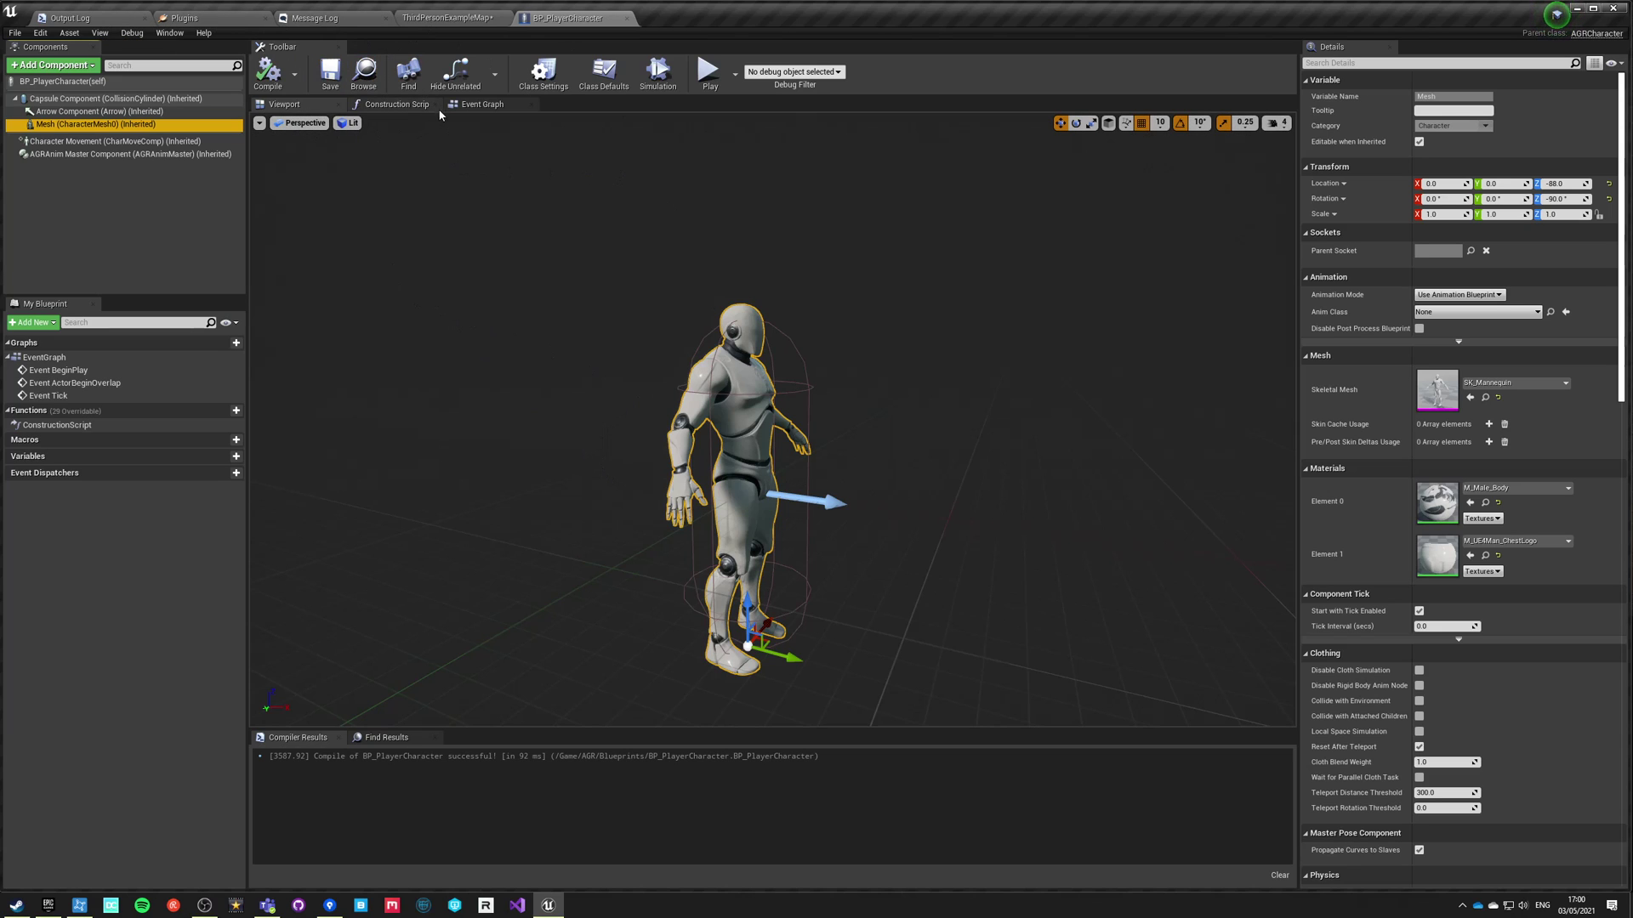
Add a new event graph named Inputs to BP_PlayerCharacter.
click(481, 105)
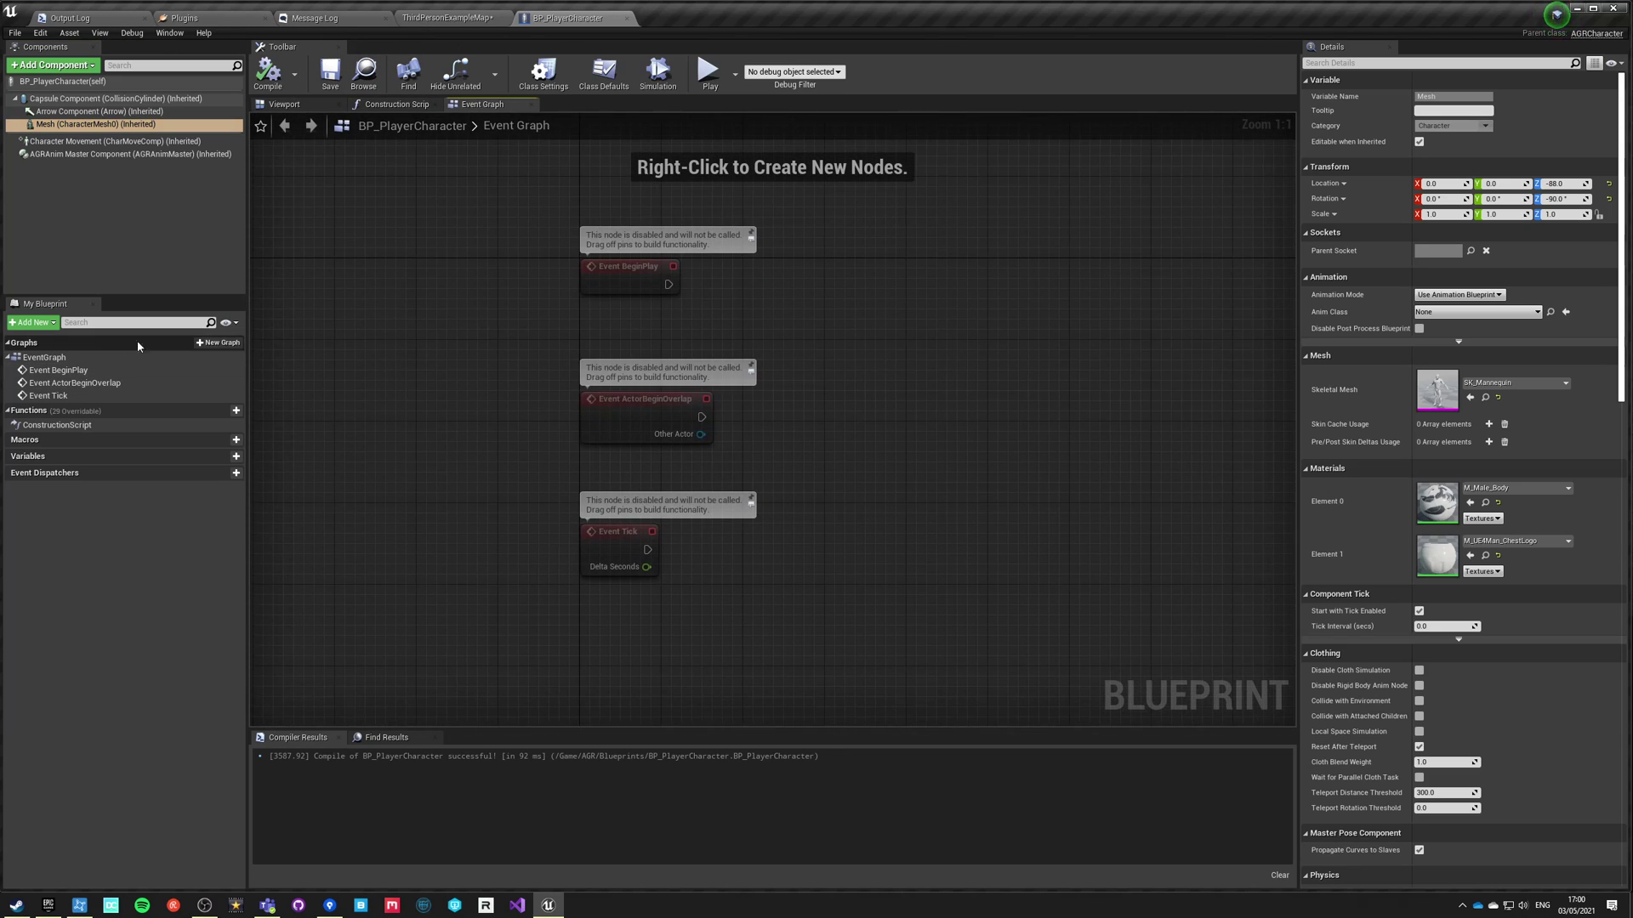
click(211, 346)
text(I)
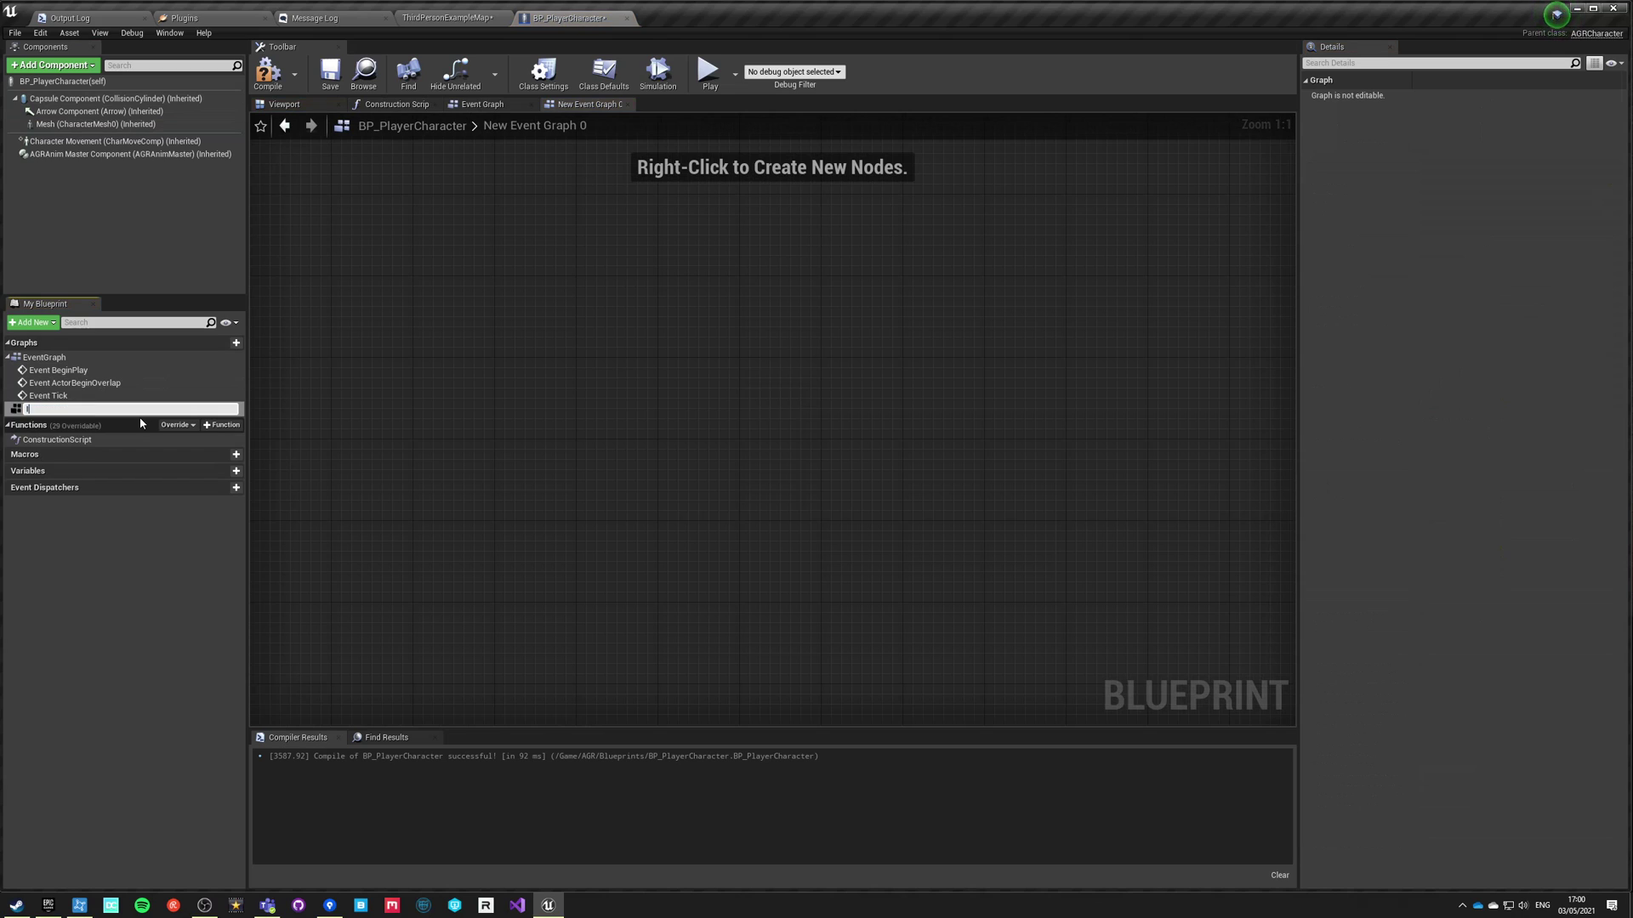
text(nputs)
key(Return)
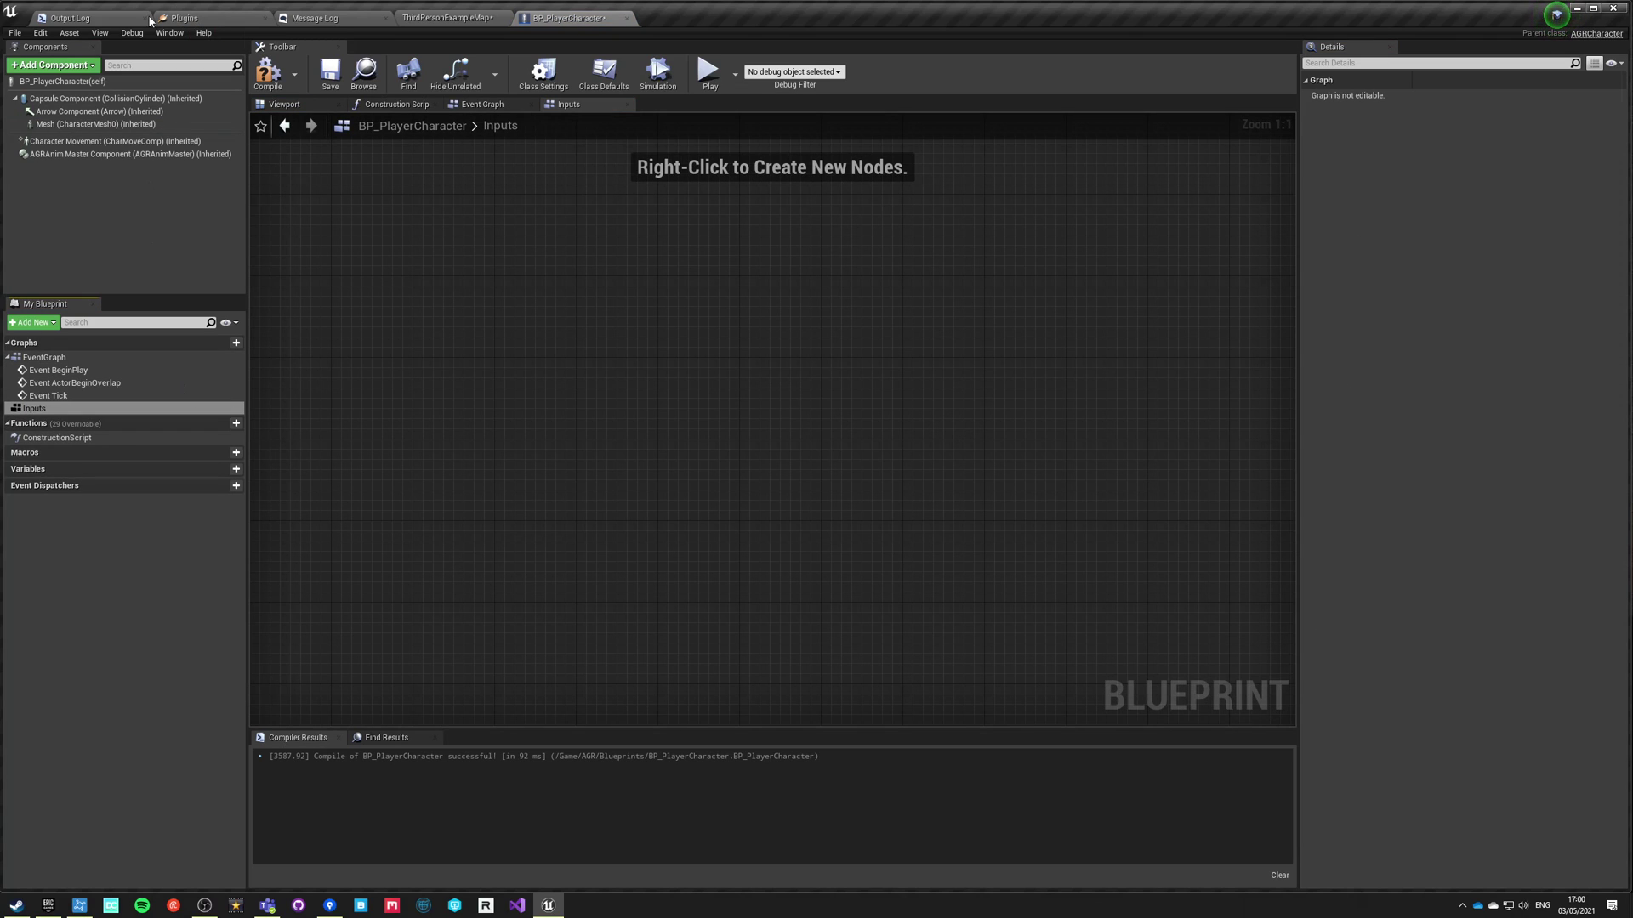
Open the event graph of the ThirdPersonCharacter blueprint from the ThirdPersonBP Blueprints folder.
click(448, 18)
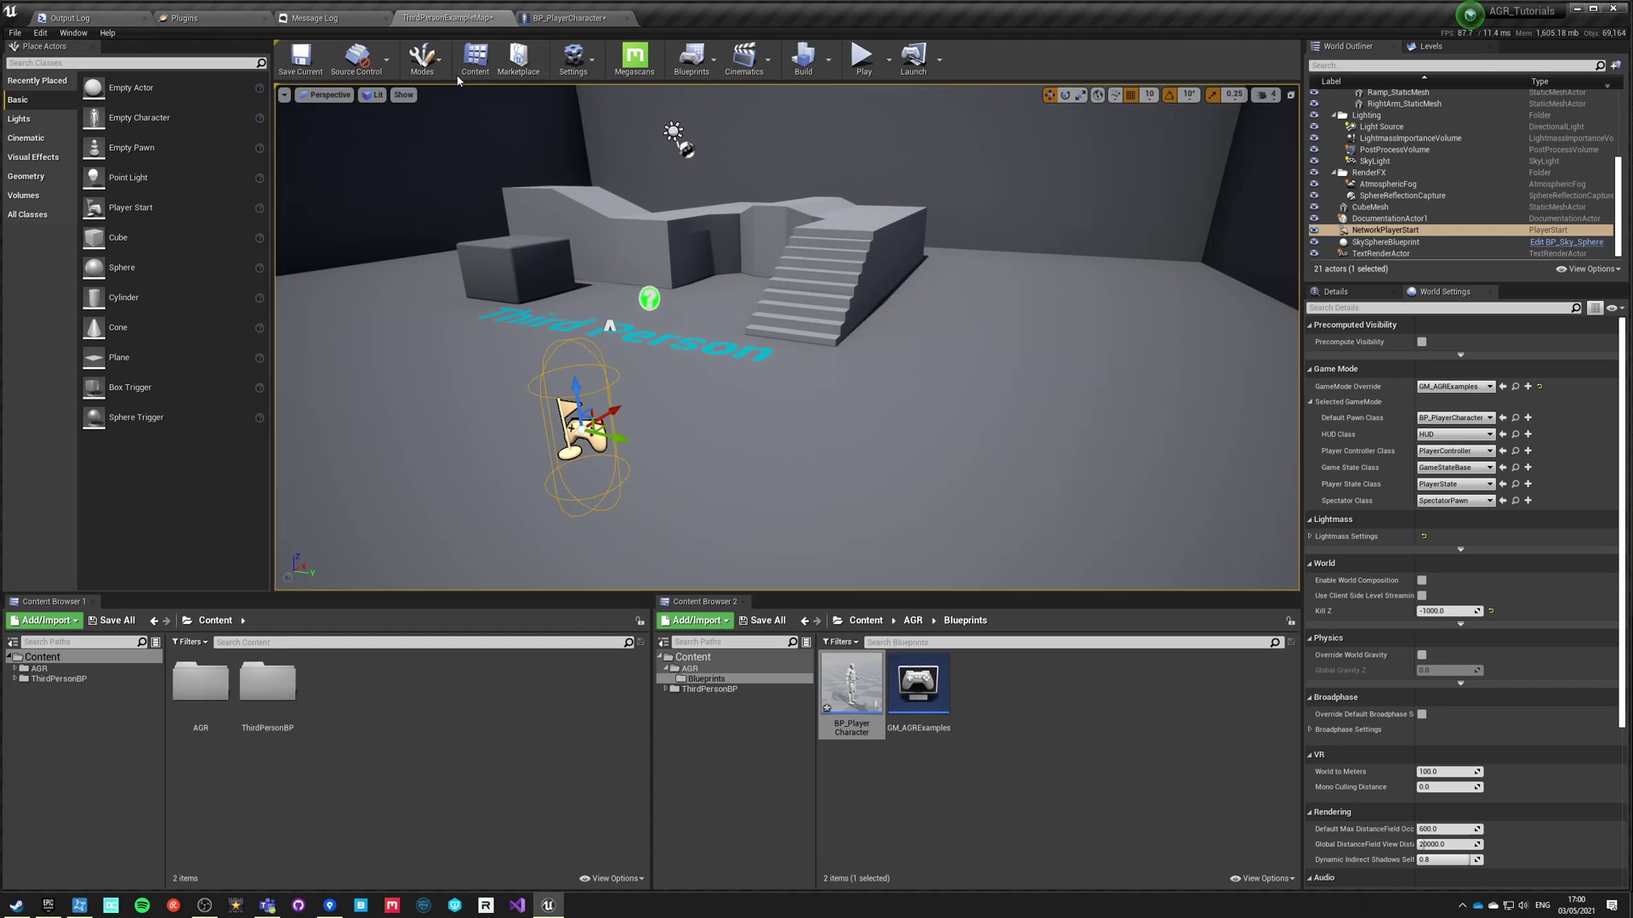
double_click(267, 685)
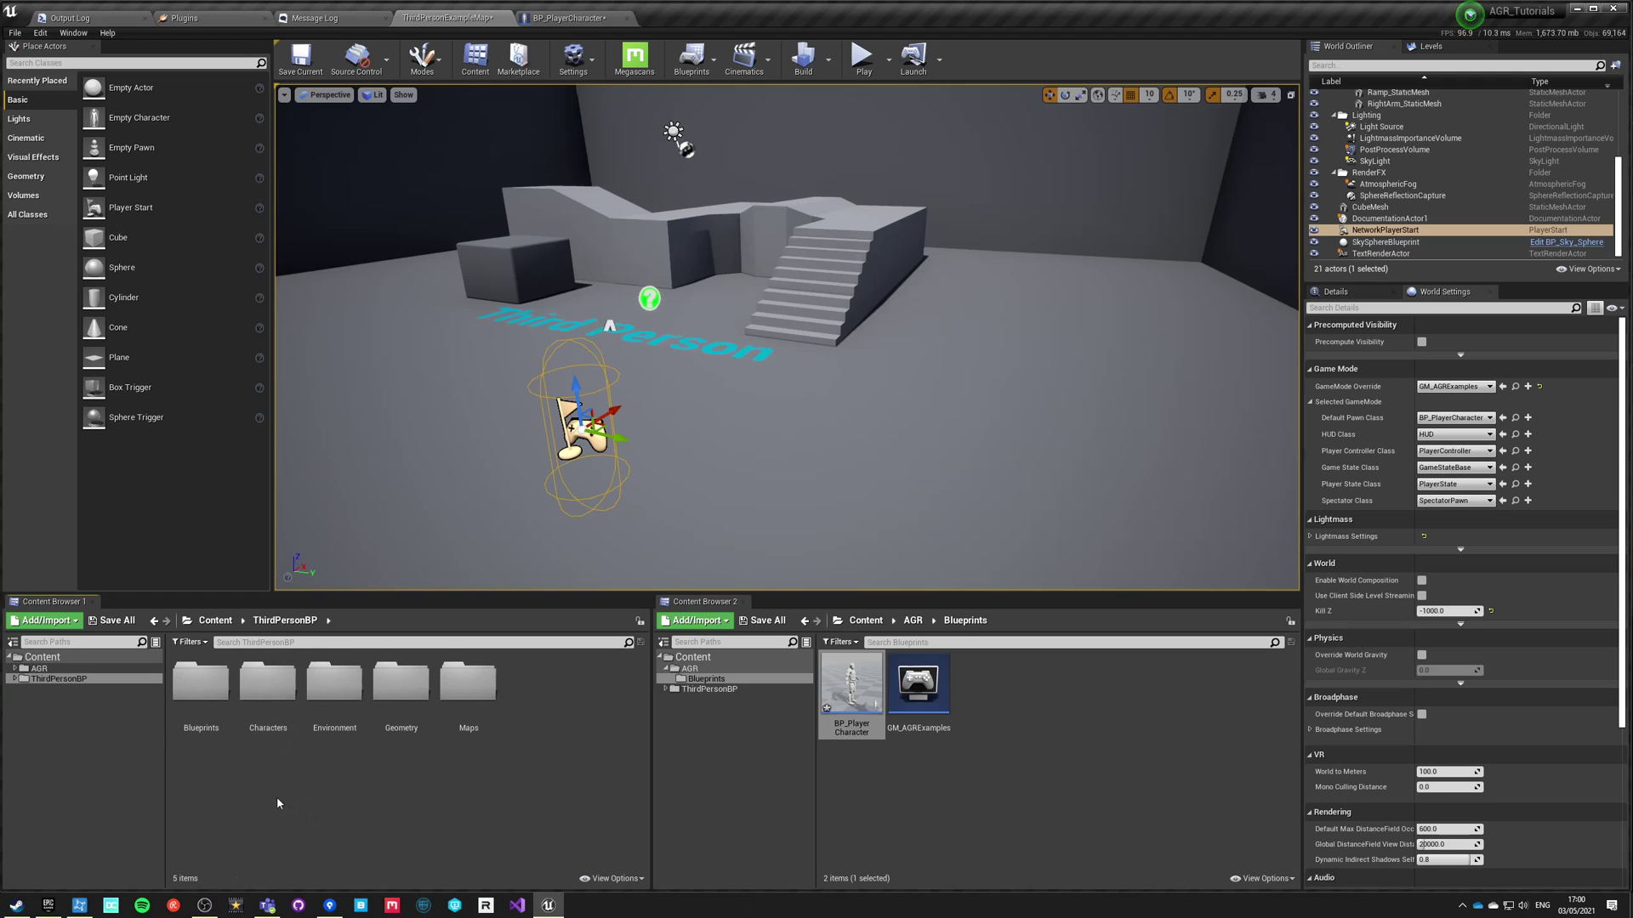
double_click(205, 684)
double_click(219, 688)
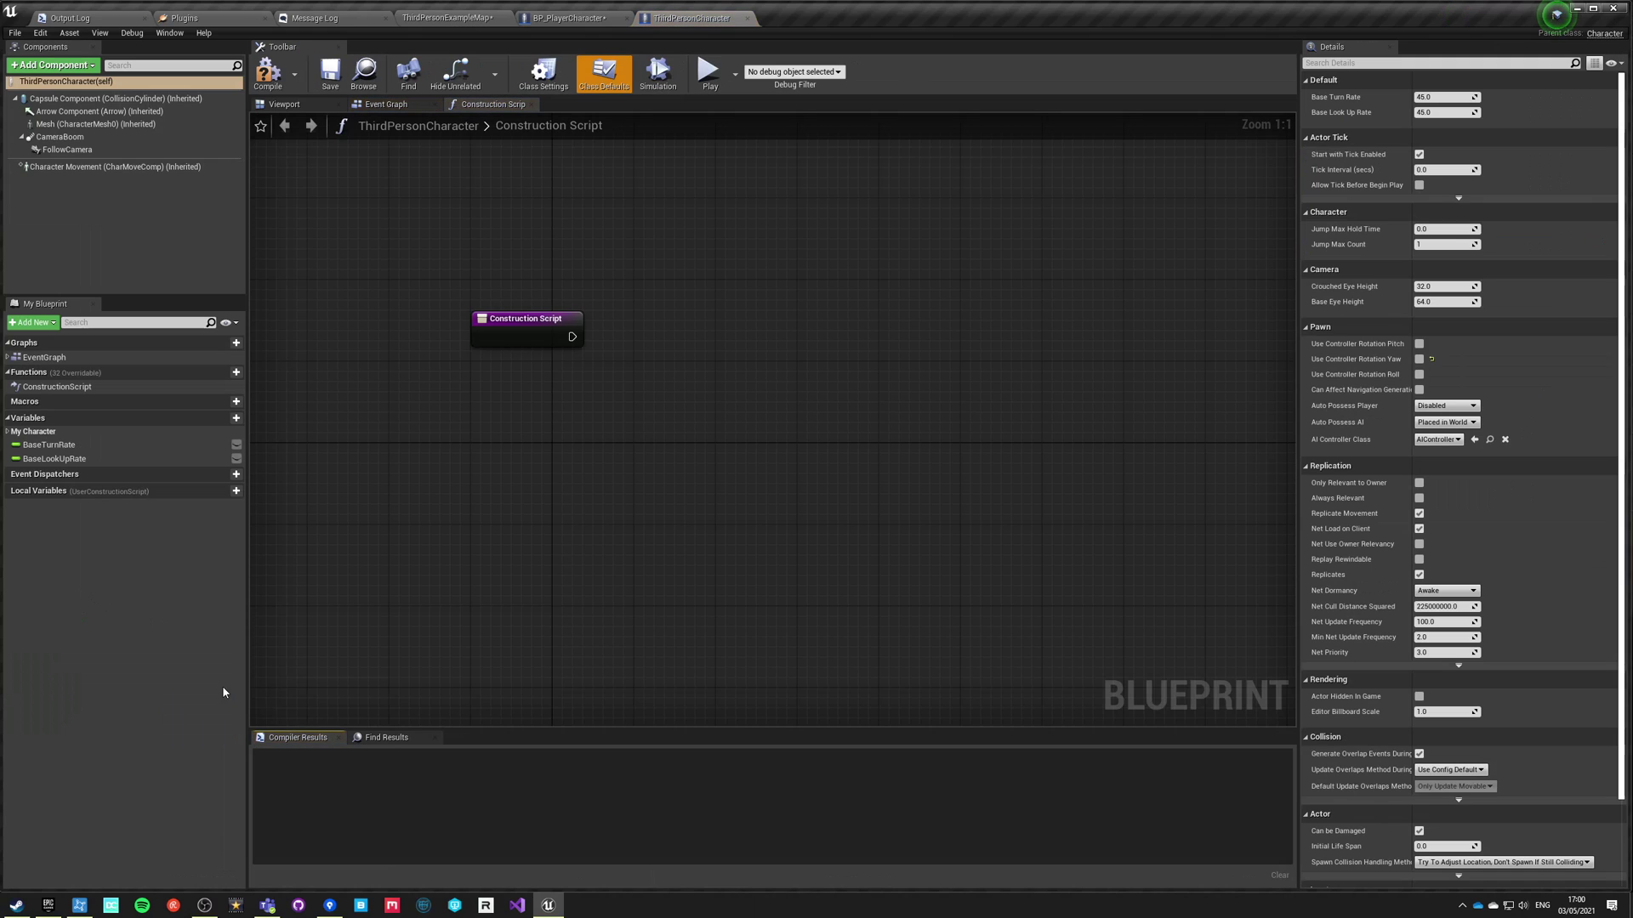
click(408, 105)
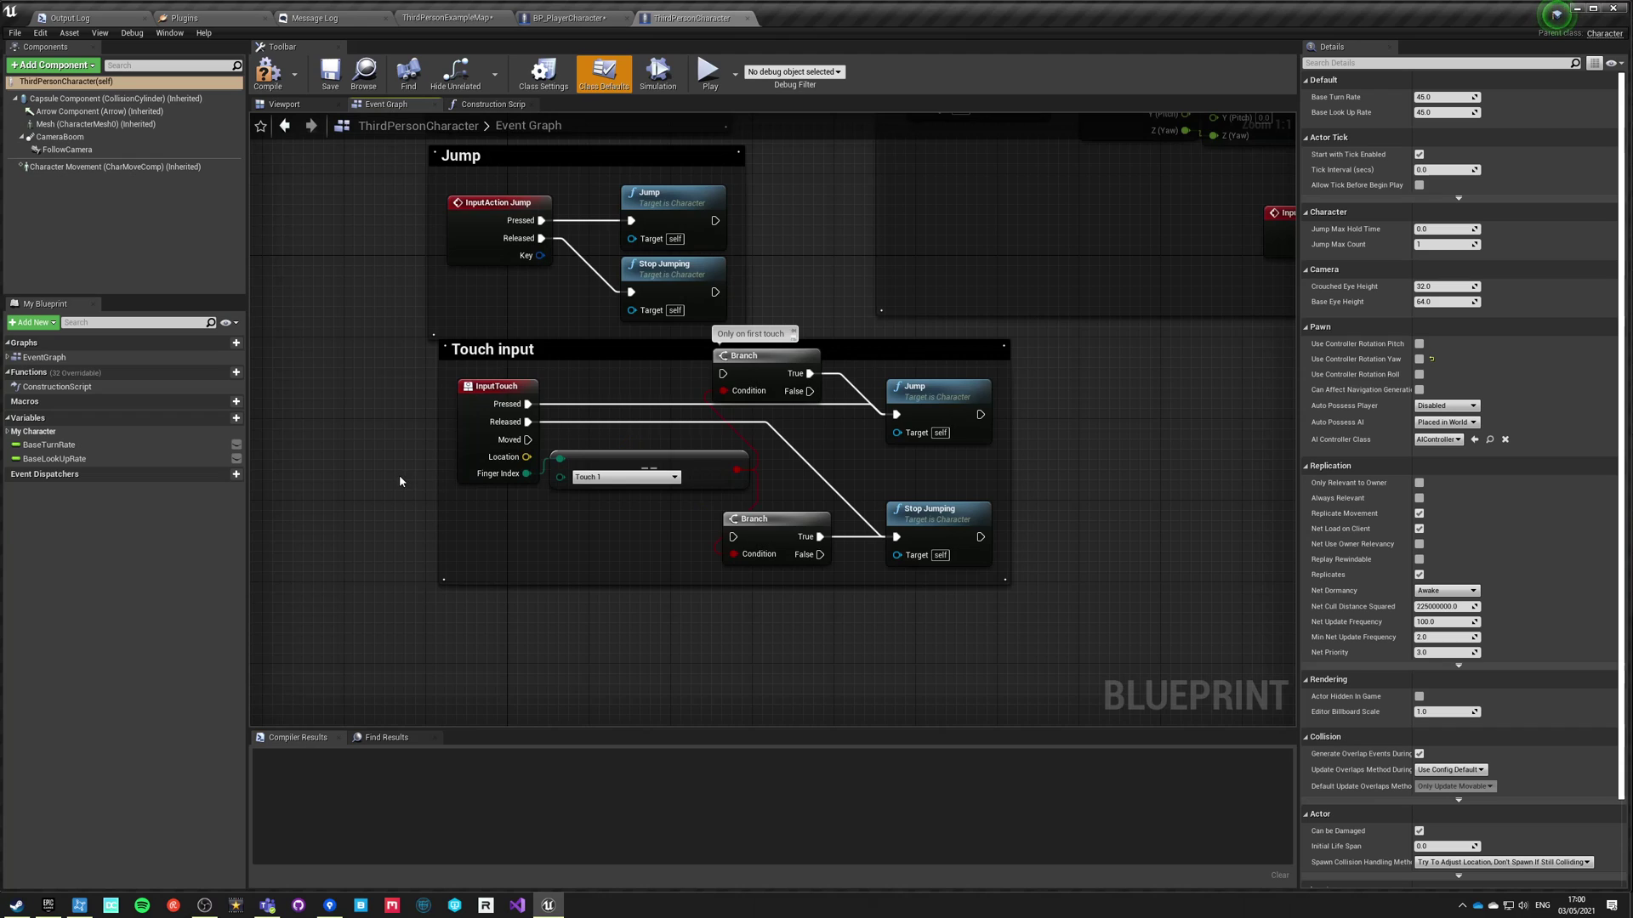
Copy all nodes from ThirdPersonCharacter's event graph into the Inputs graph of BP_PlayerCharacter.
scroll(400, 475, down, 6)
key(ctrl+a)
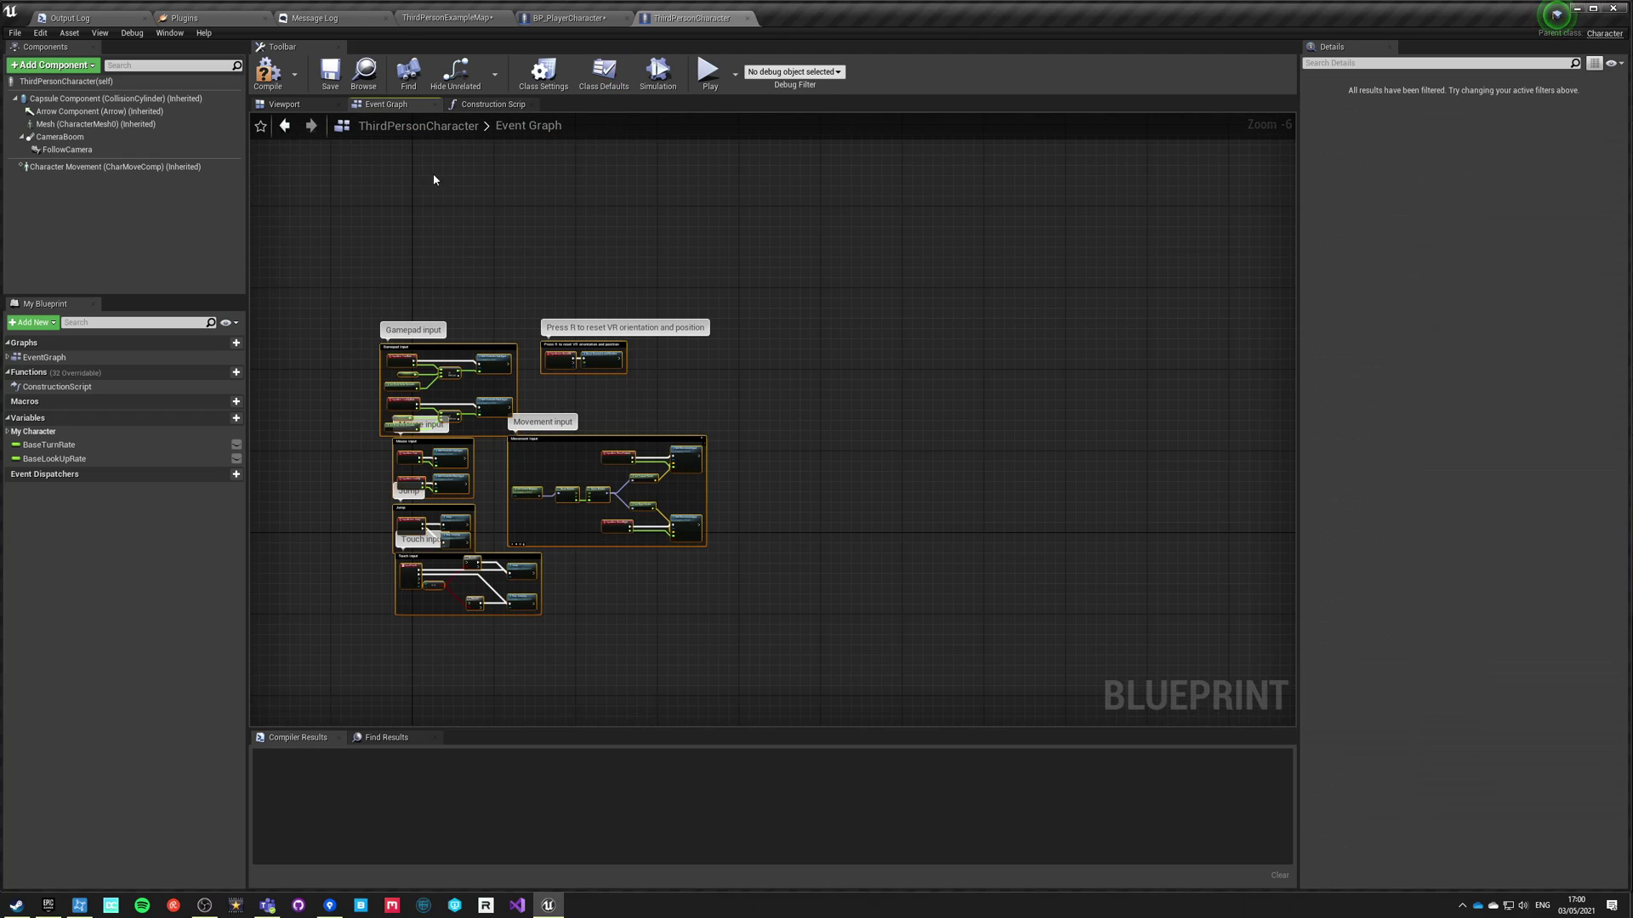
click(609, 20)
key(ctrl+v)
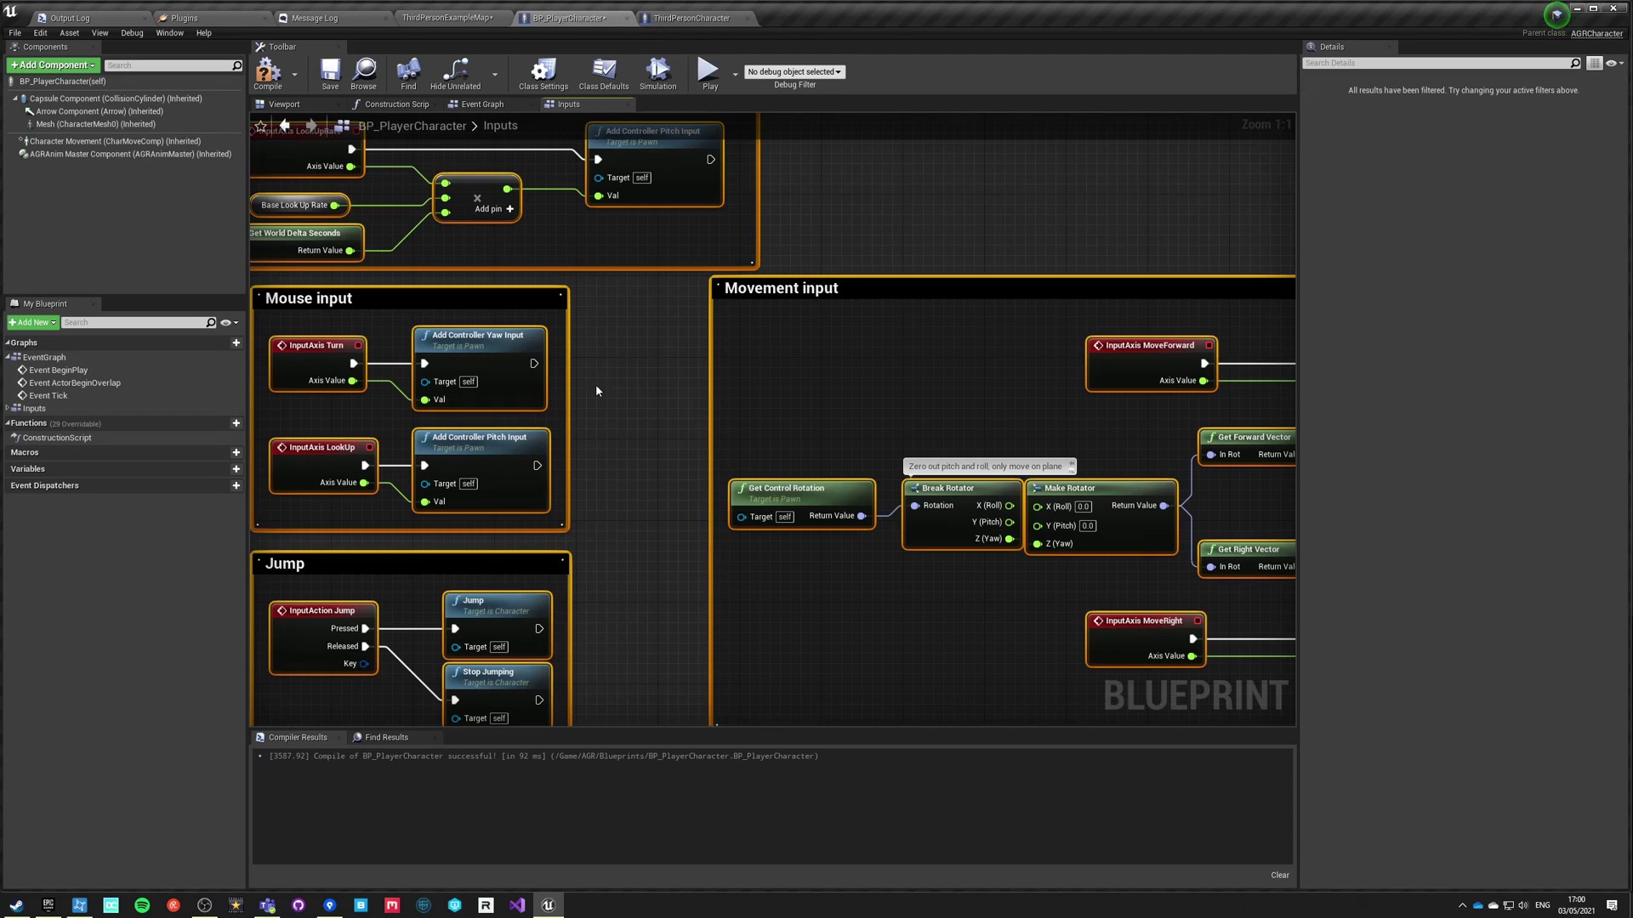
Delete the VR orientation reset and Touch input node groups from the Inputs graph and compile the blueprint.
click(610, 482)
scroll(609, 482, down, 4)
drag(713, 329, 932, 469)
key(Delete)
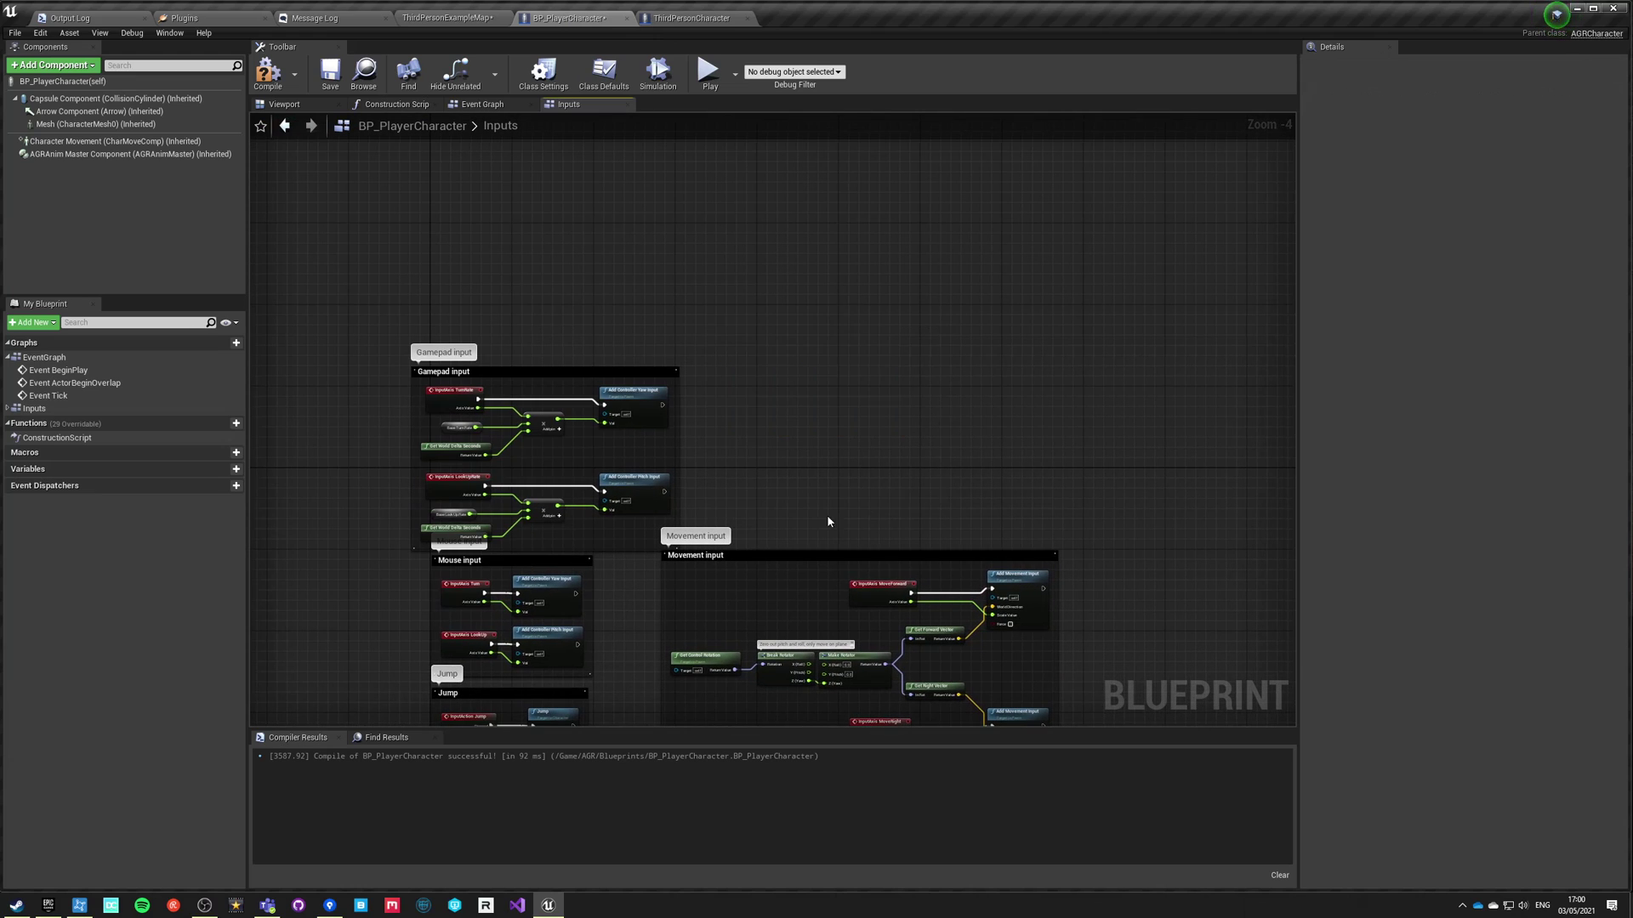
right_drag(827, 514, 868, 119)
drag(459, 281, 885, 547)
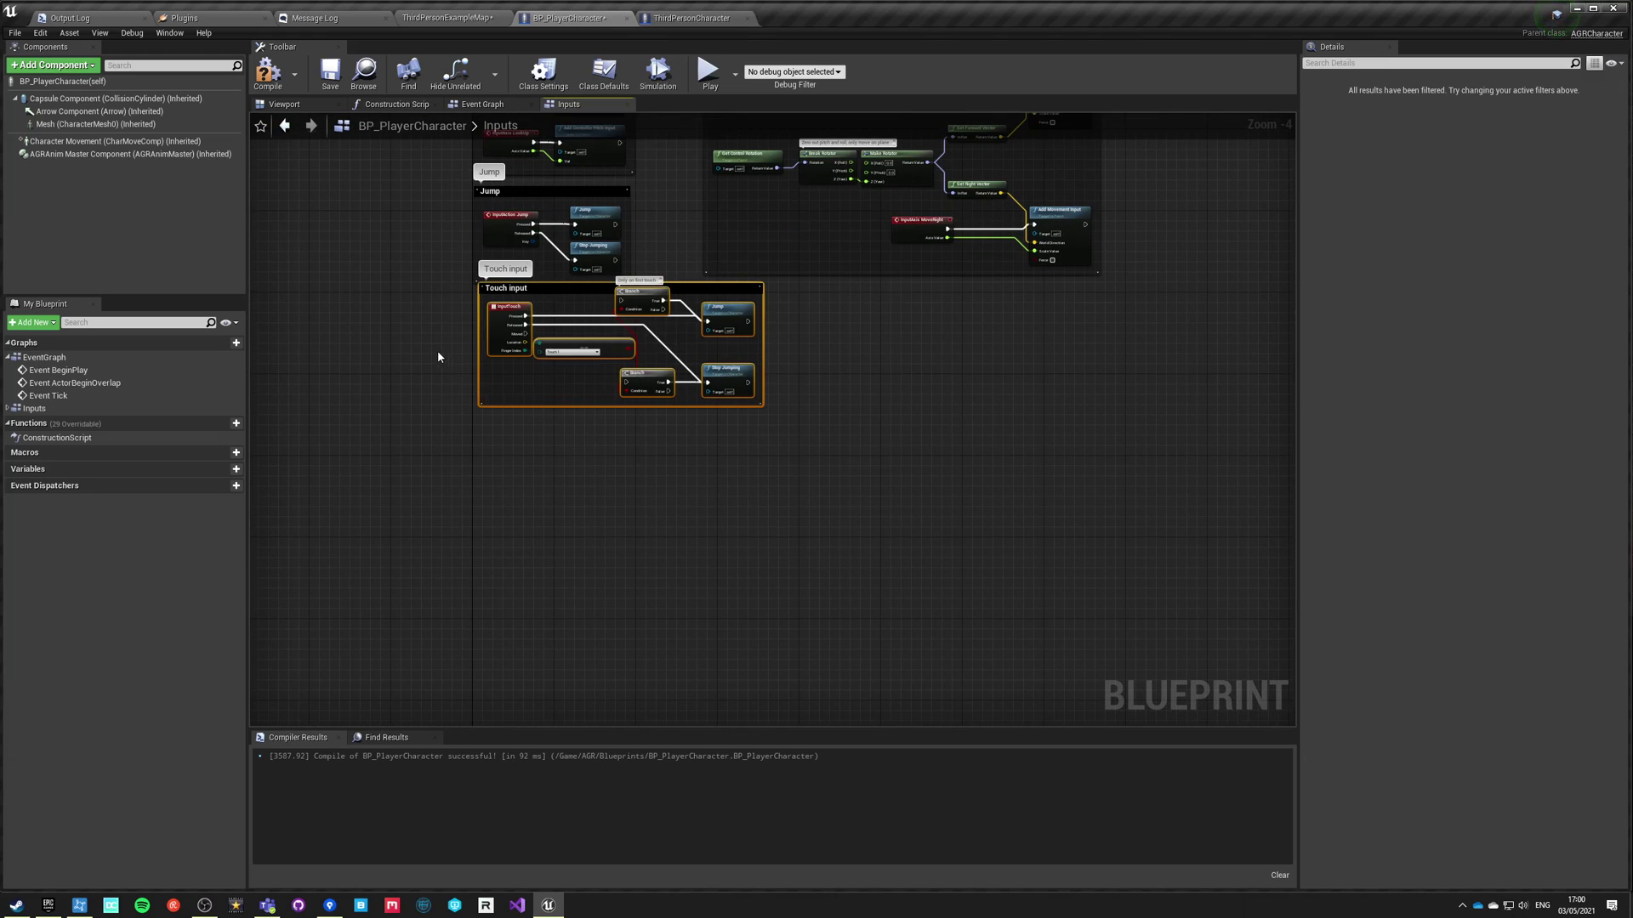
key(Delete)
right_drag(350, 267, 345, 545)
click(285, 70)
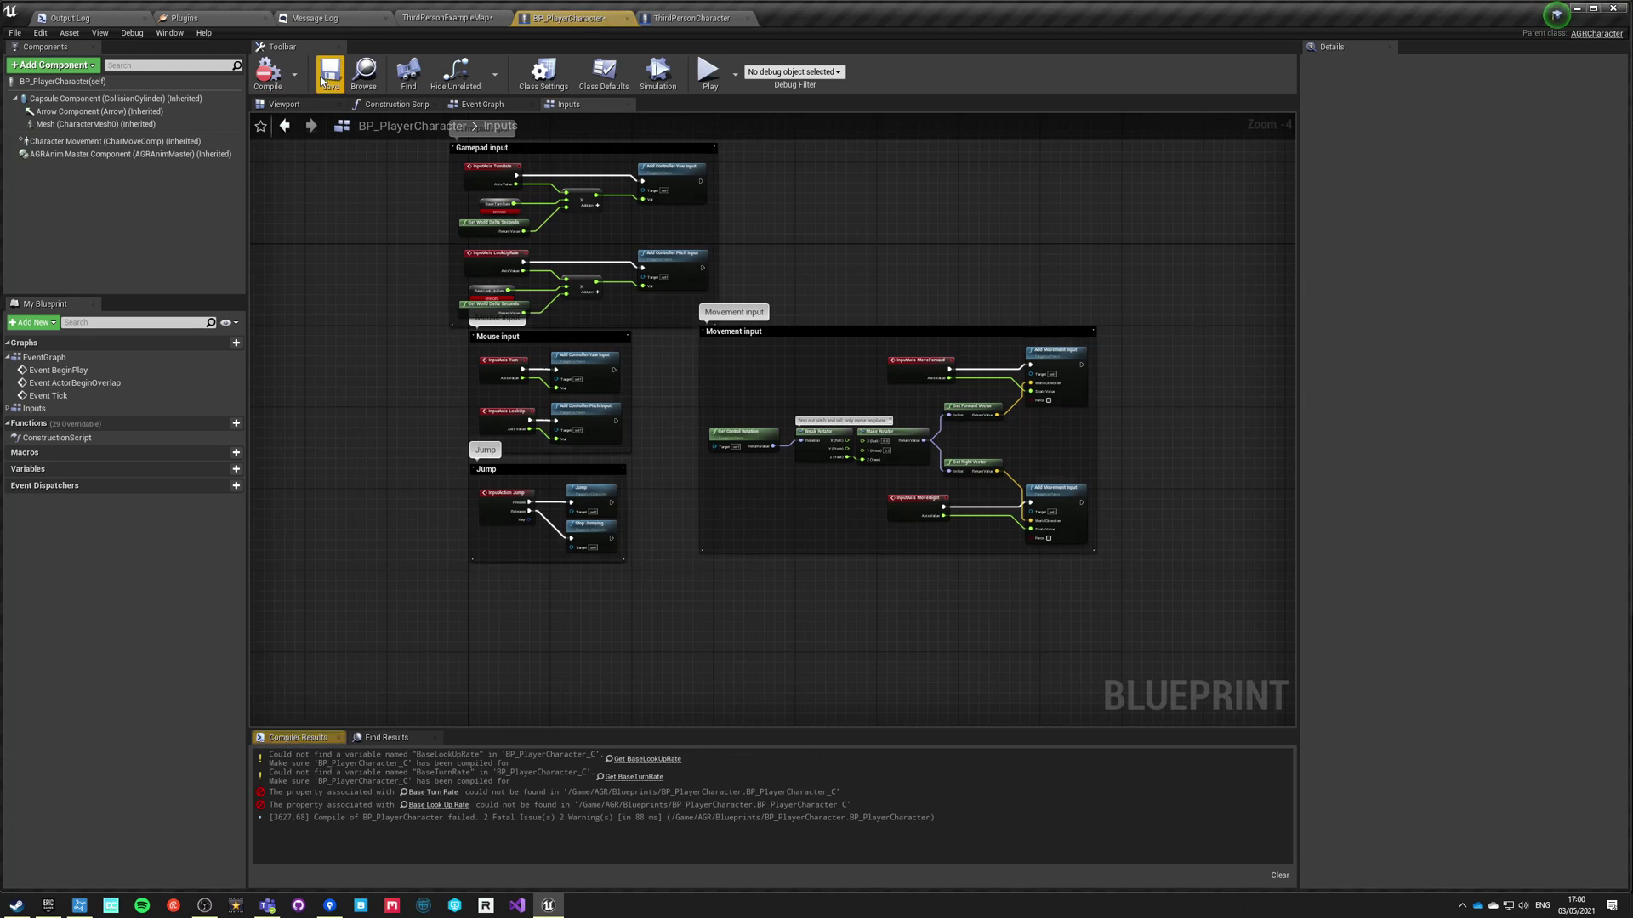
Create the missing BaseTurnRate and BaseLookUpRate variables from their error nodes in the Gamepad input group.
scroll(390, 207, up, 5)
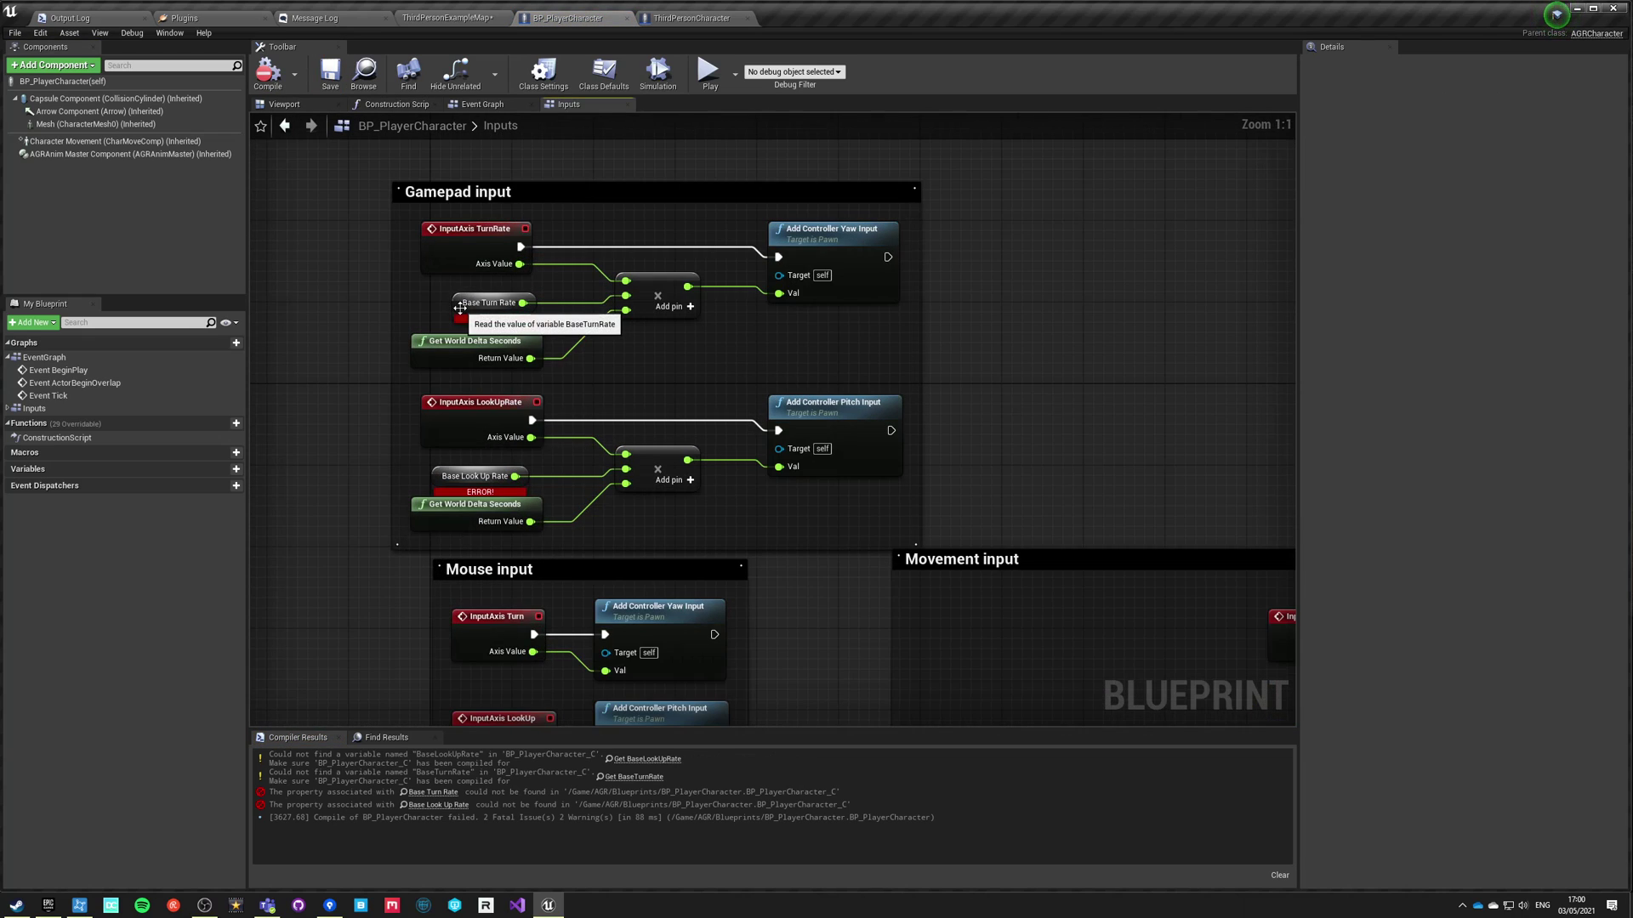
click(487, 306)
click(455, 478)
click(484, 314)
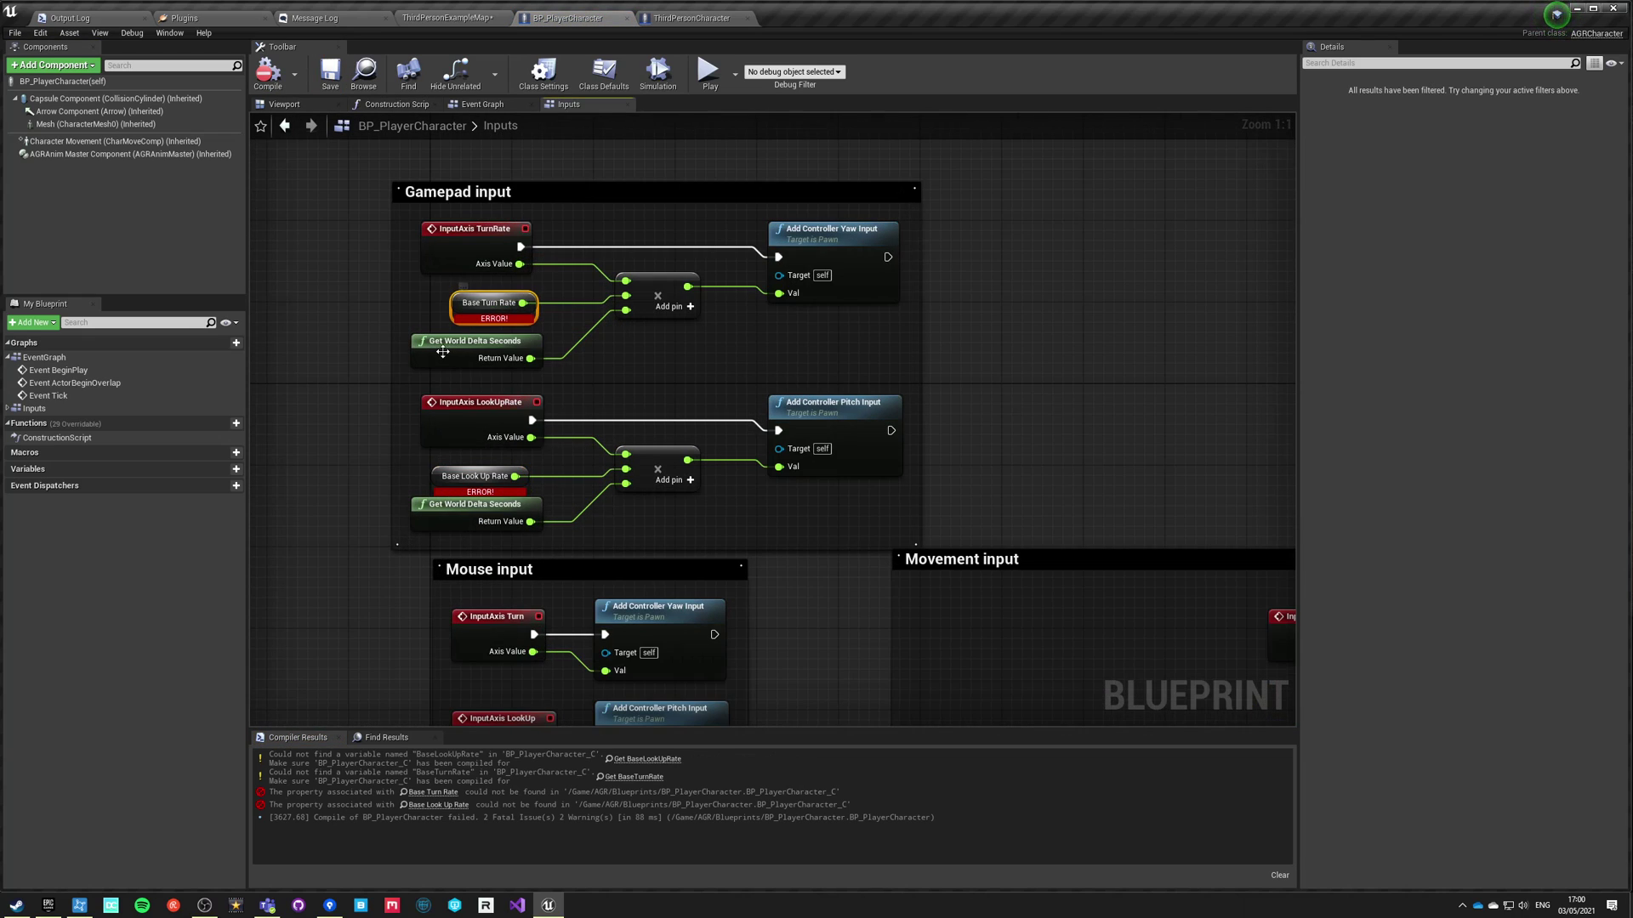
right_click(455, 303)
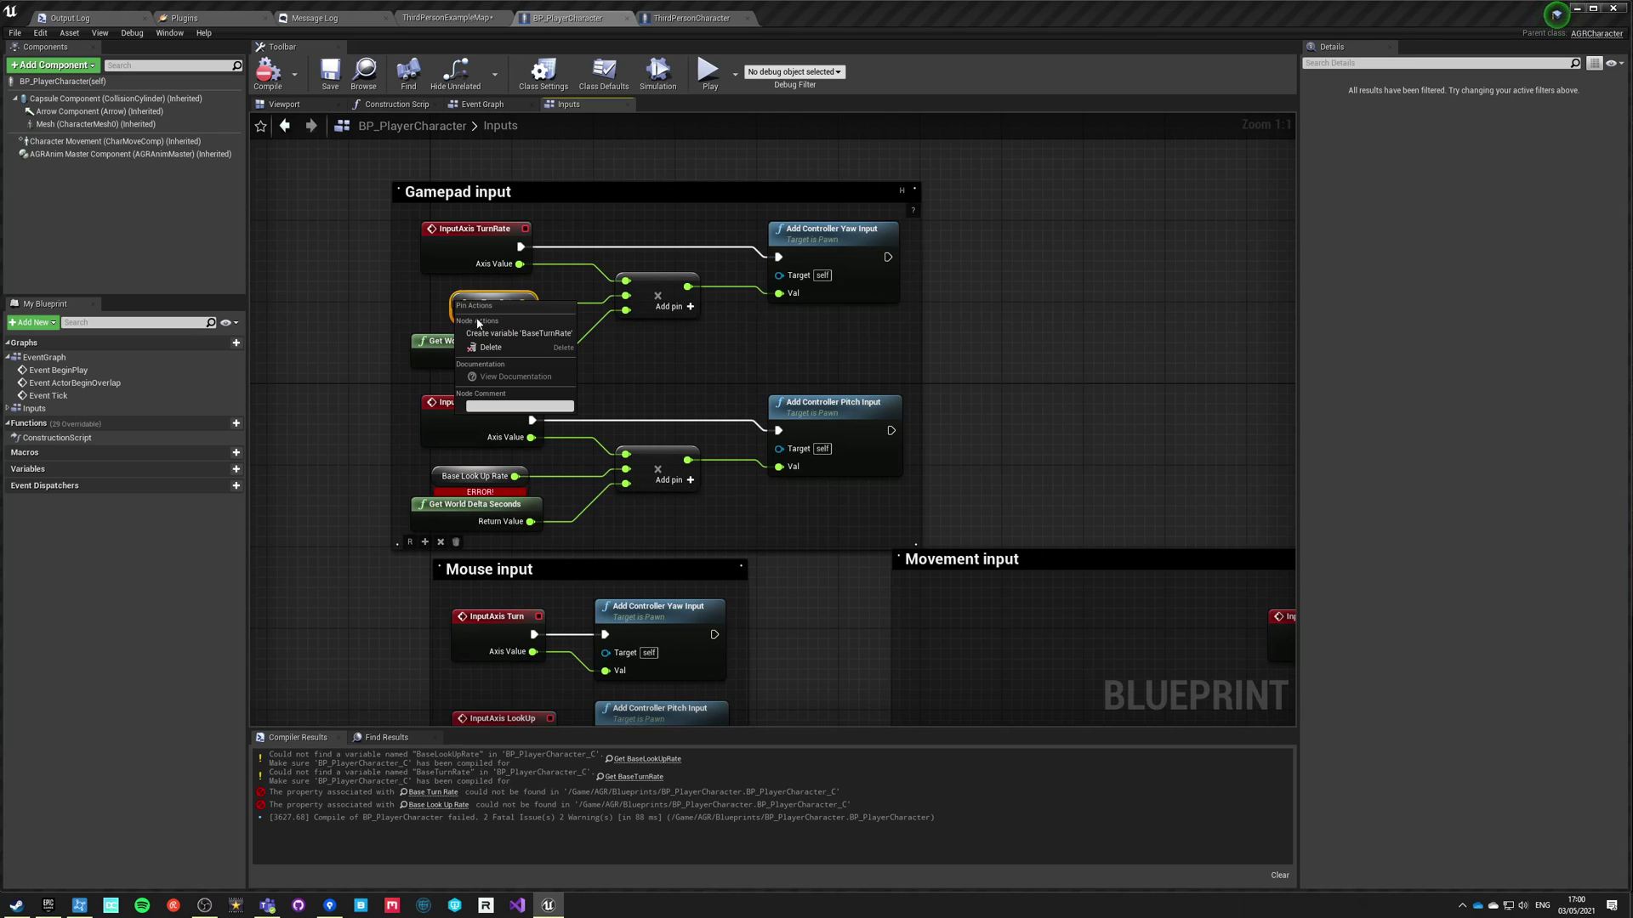
click(510, 333)
right_click(441, 480)
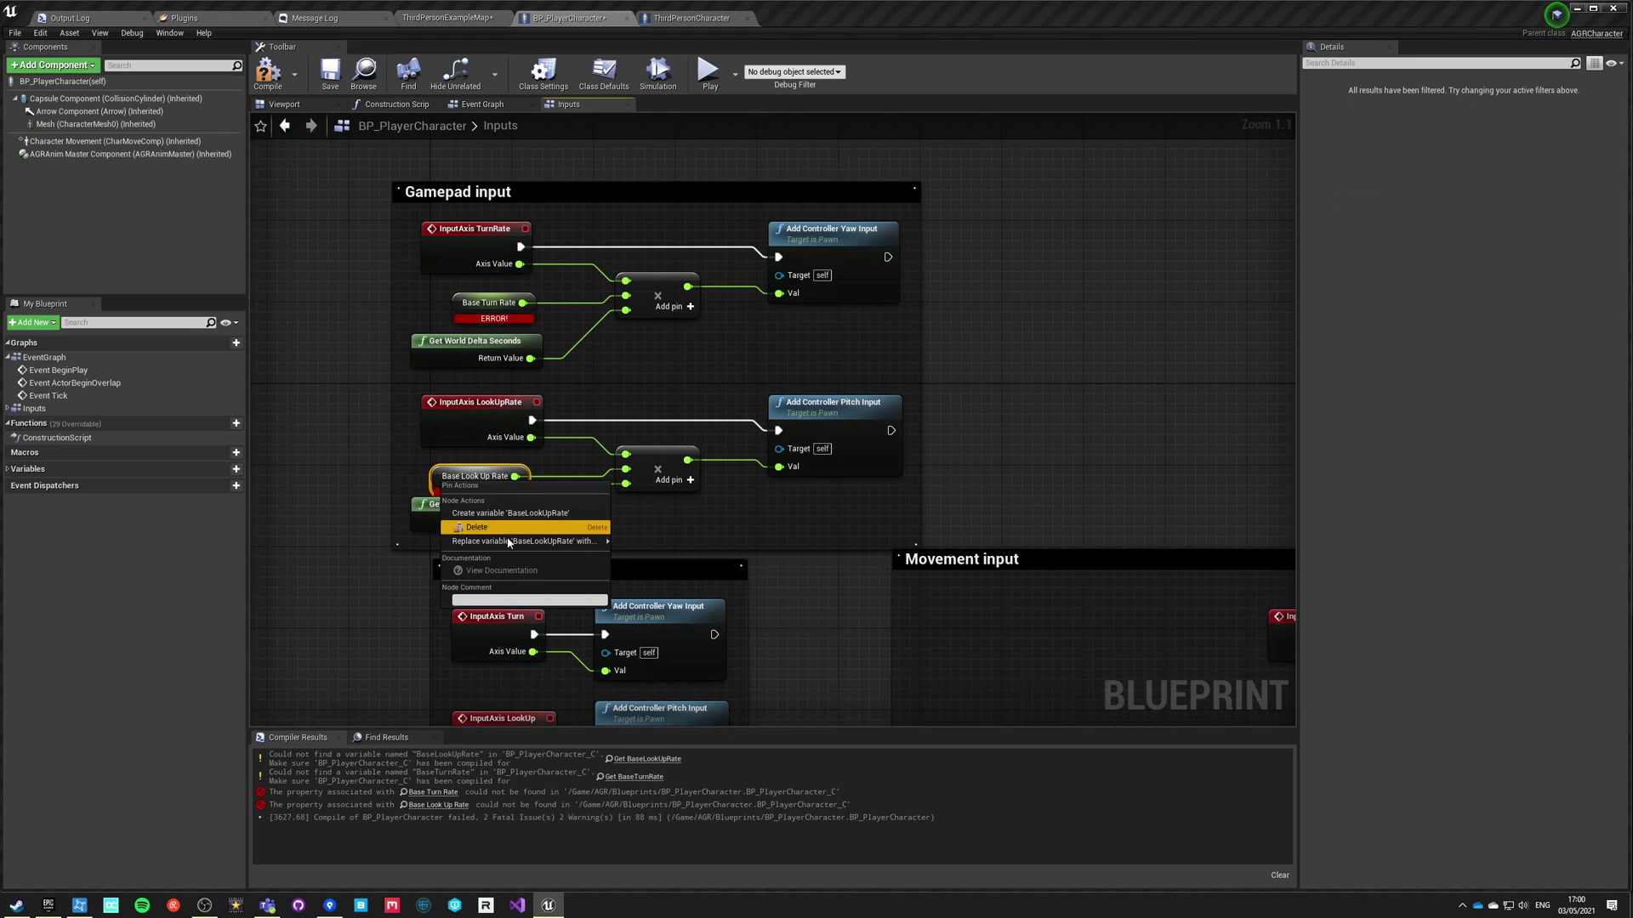
click(511, 512)
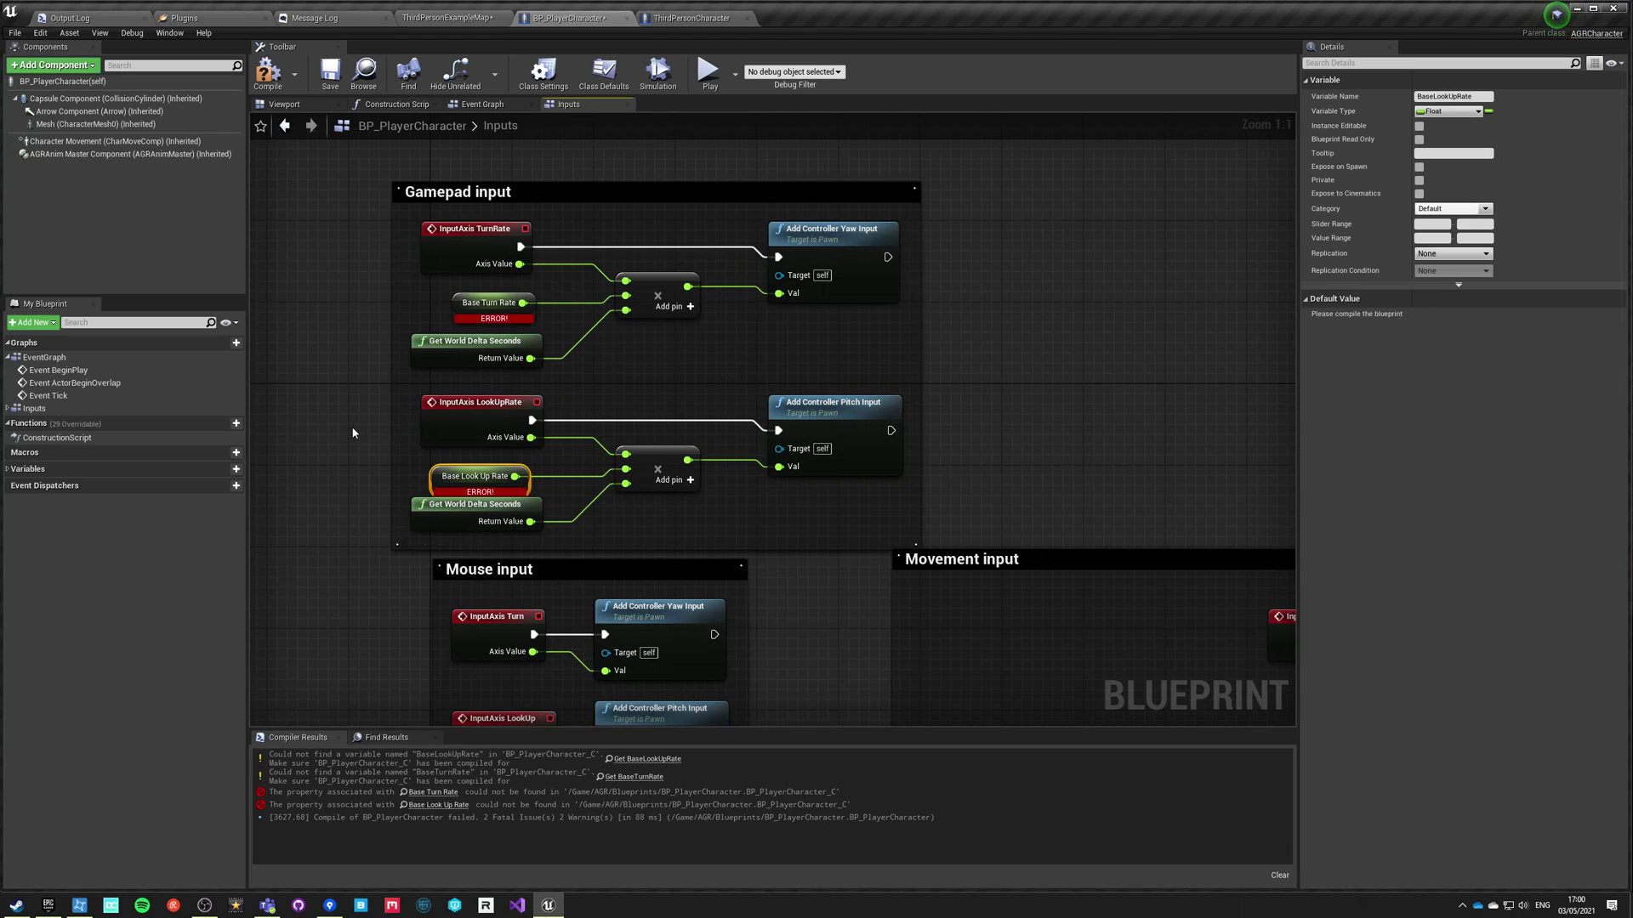
Check the default values of BaseTurnRate and BaseLookUpRate in the ThirdPersonCharacter blueprint.
click(692, 18)
click(49, 444)
click(53, 459)
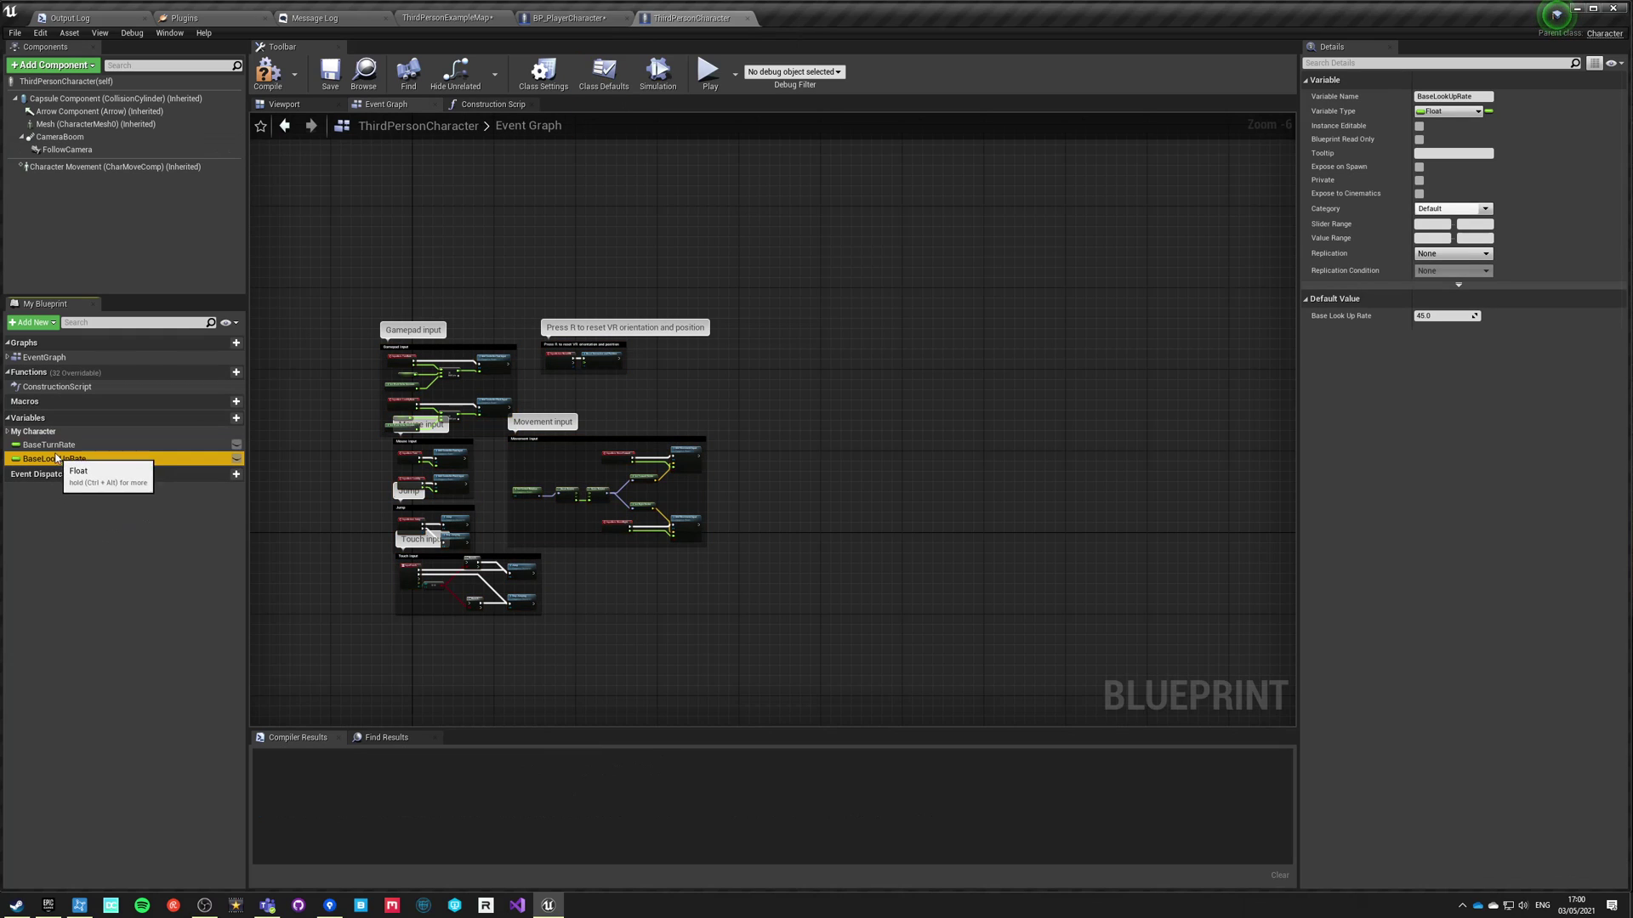
click(568, 18)
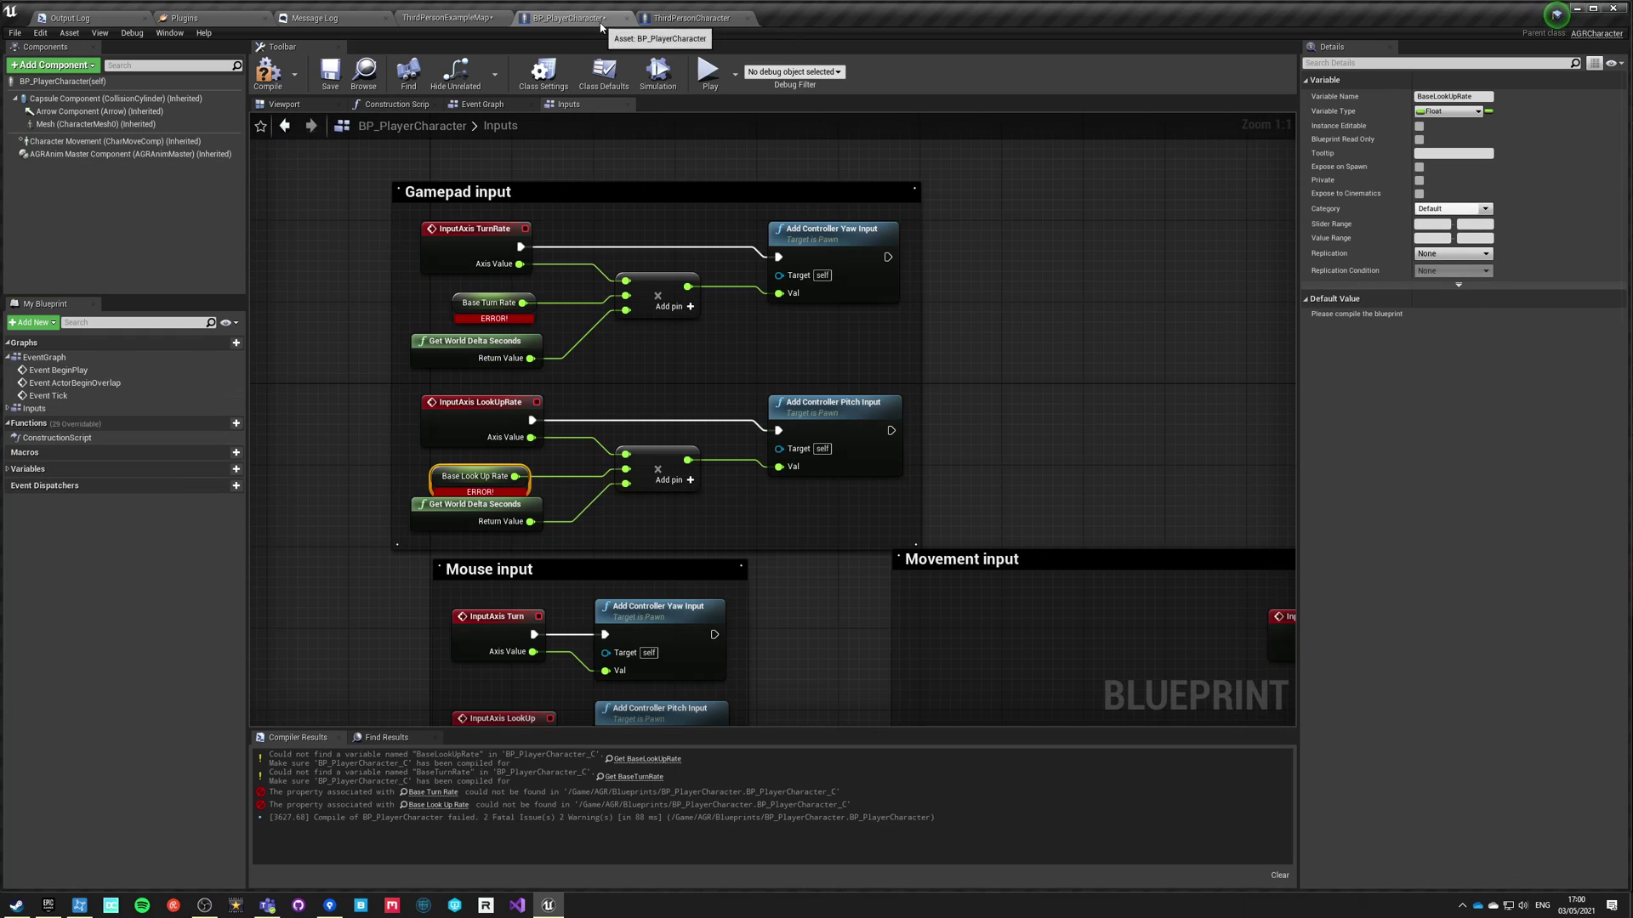
Set the default values of BaseTurnRate and BaseLookUpRate to 45 in BP_PlayerCharacter, compiling the blueprint.
click(8, 470)
click(50, 484)
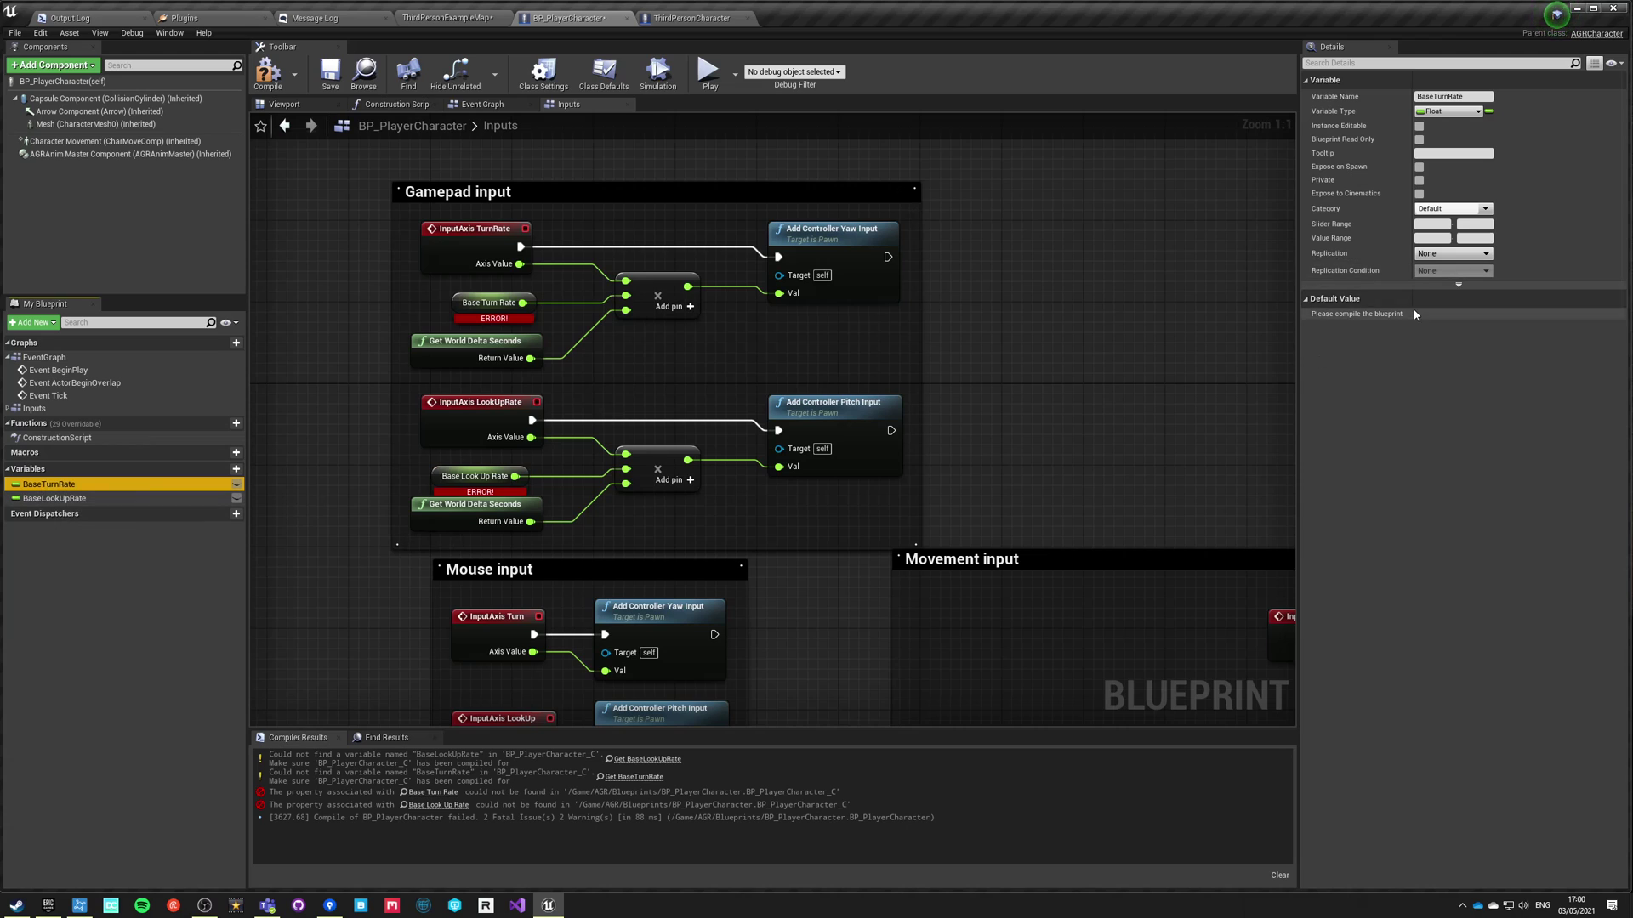
click(267, 73)
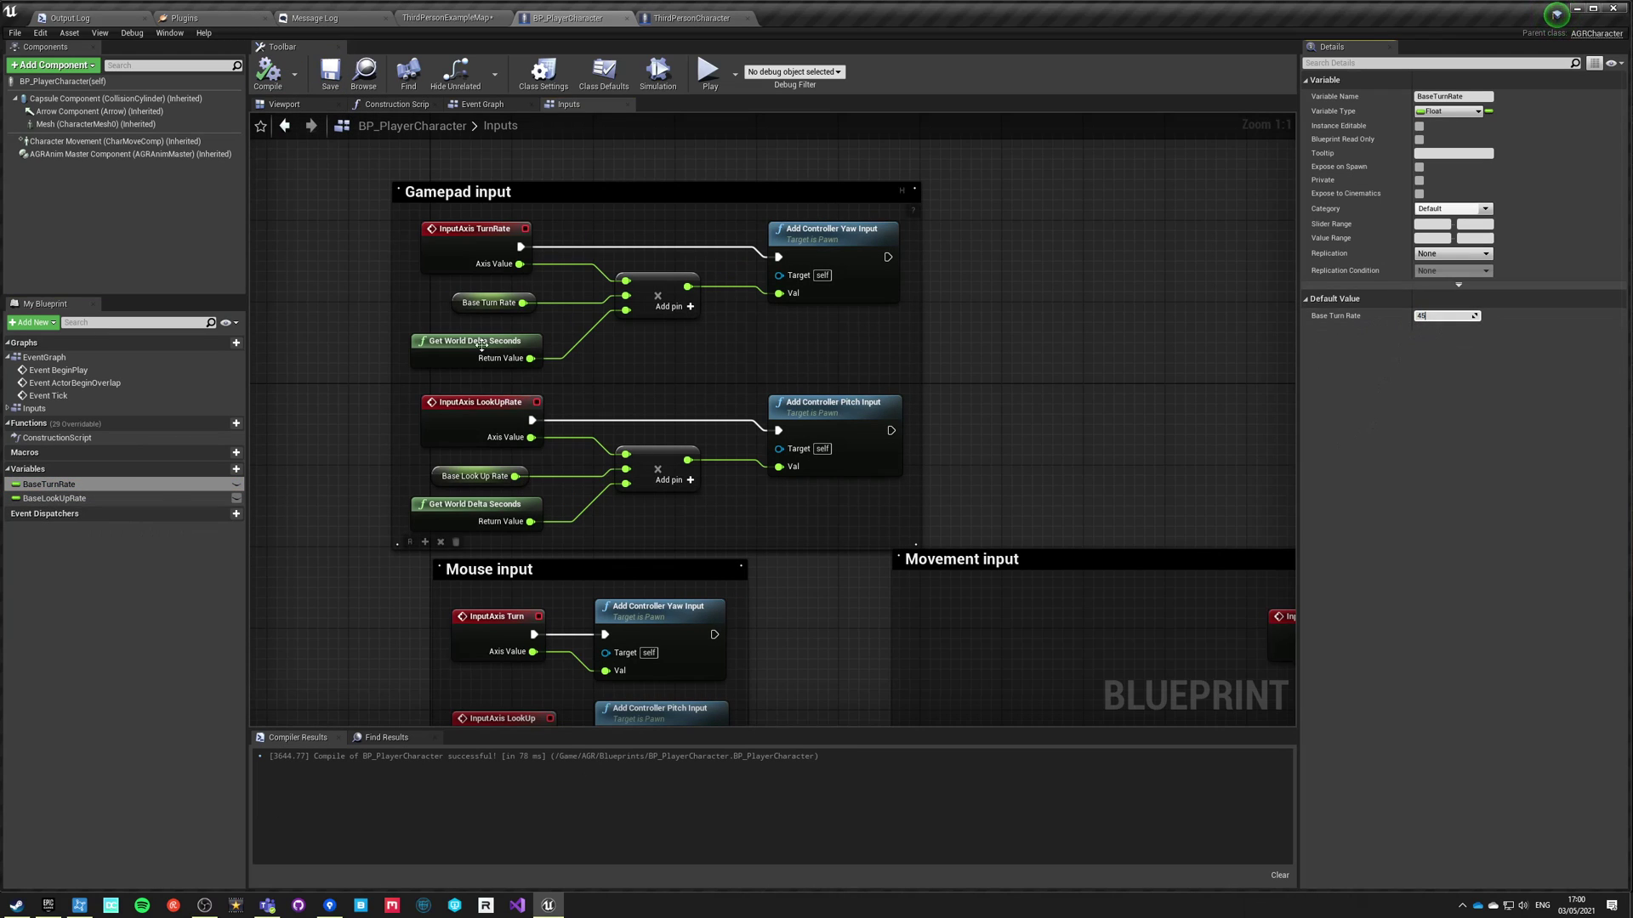
click(82, 499)
click(1444, 315)
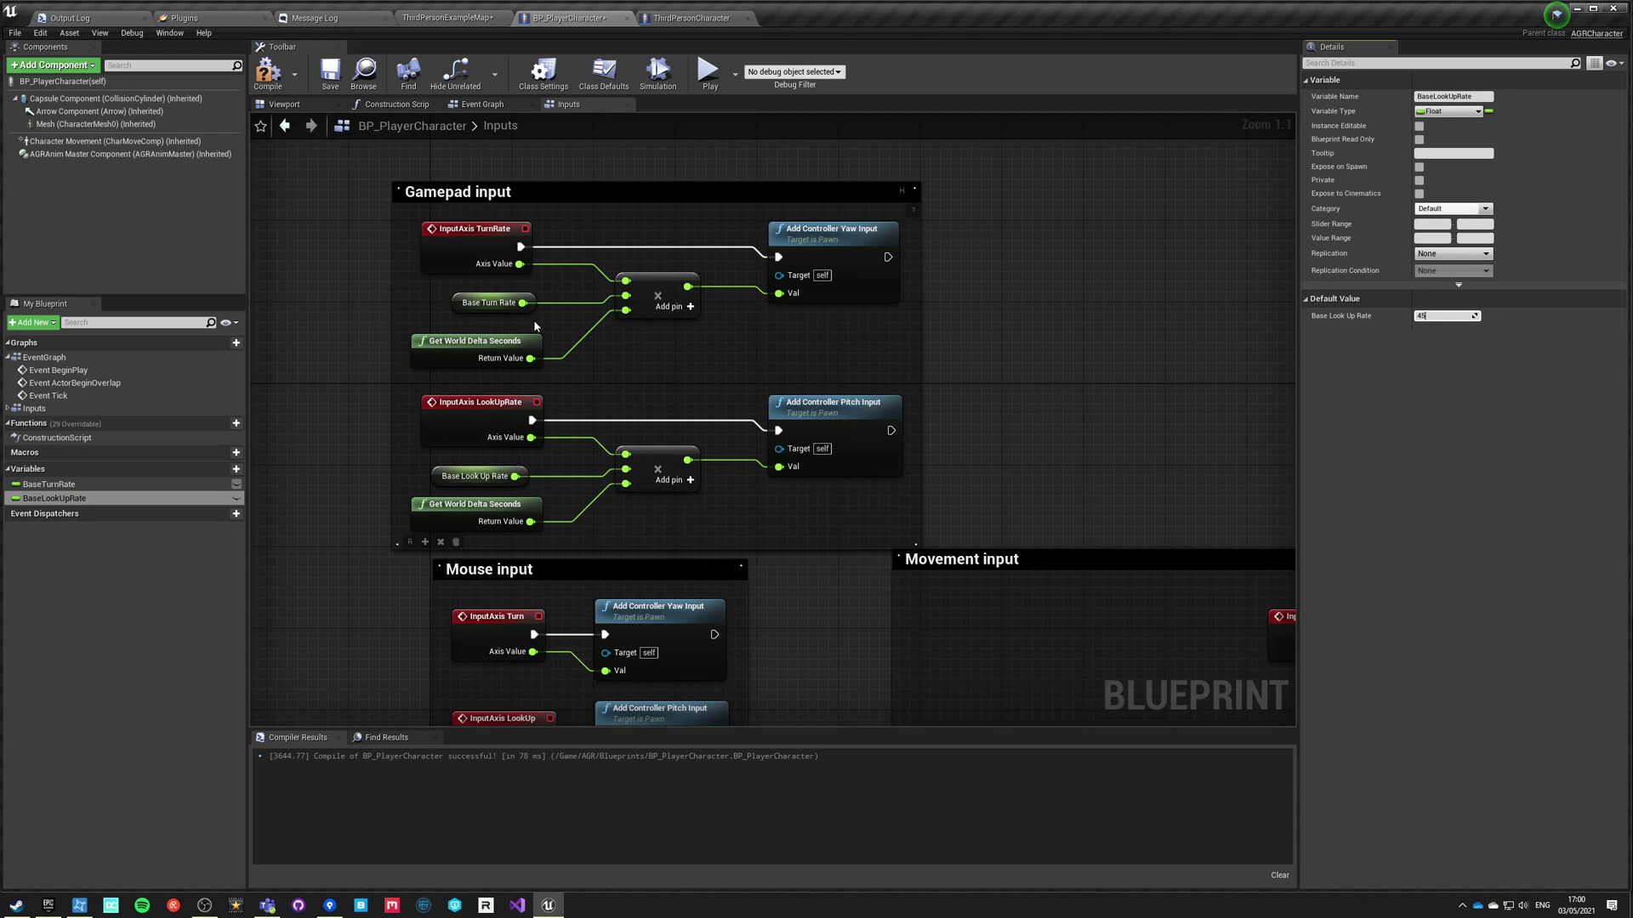
click(267, 72)
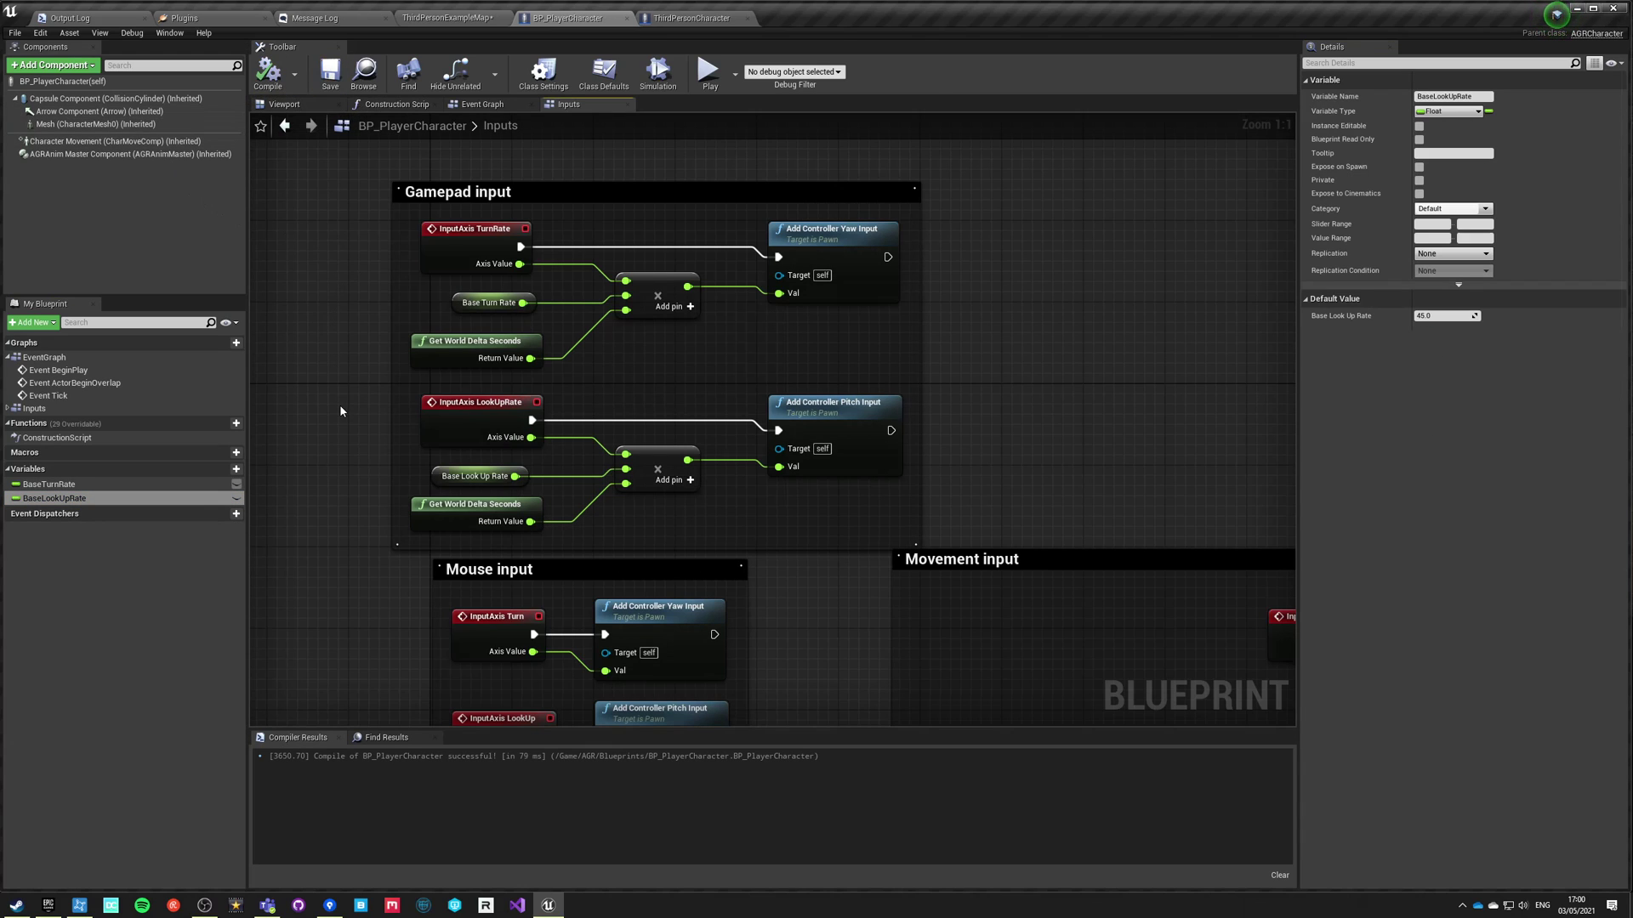
Add a Spring Arm component under the Capsule Component, keeping its default name.
scroll(340, 411, down, 2)
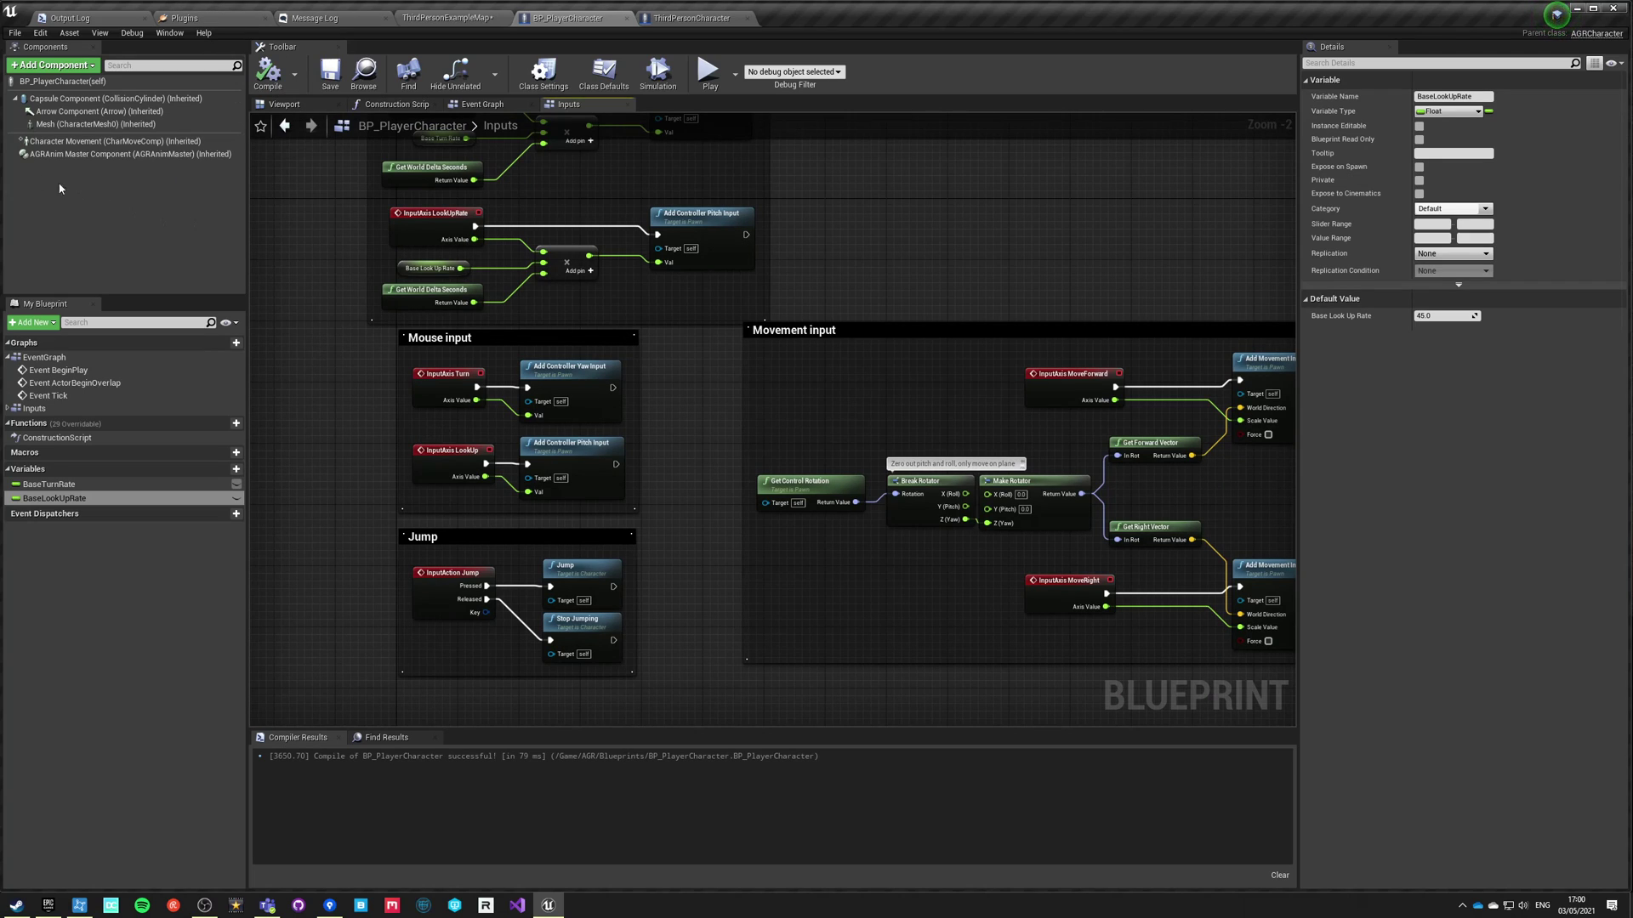
click(68, 124)
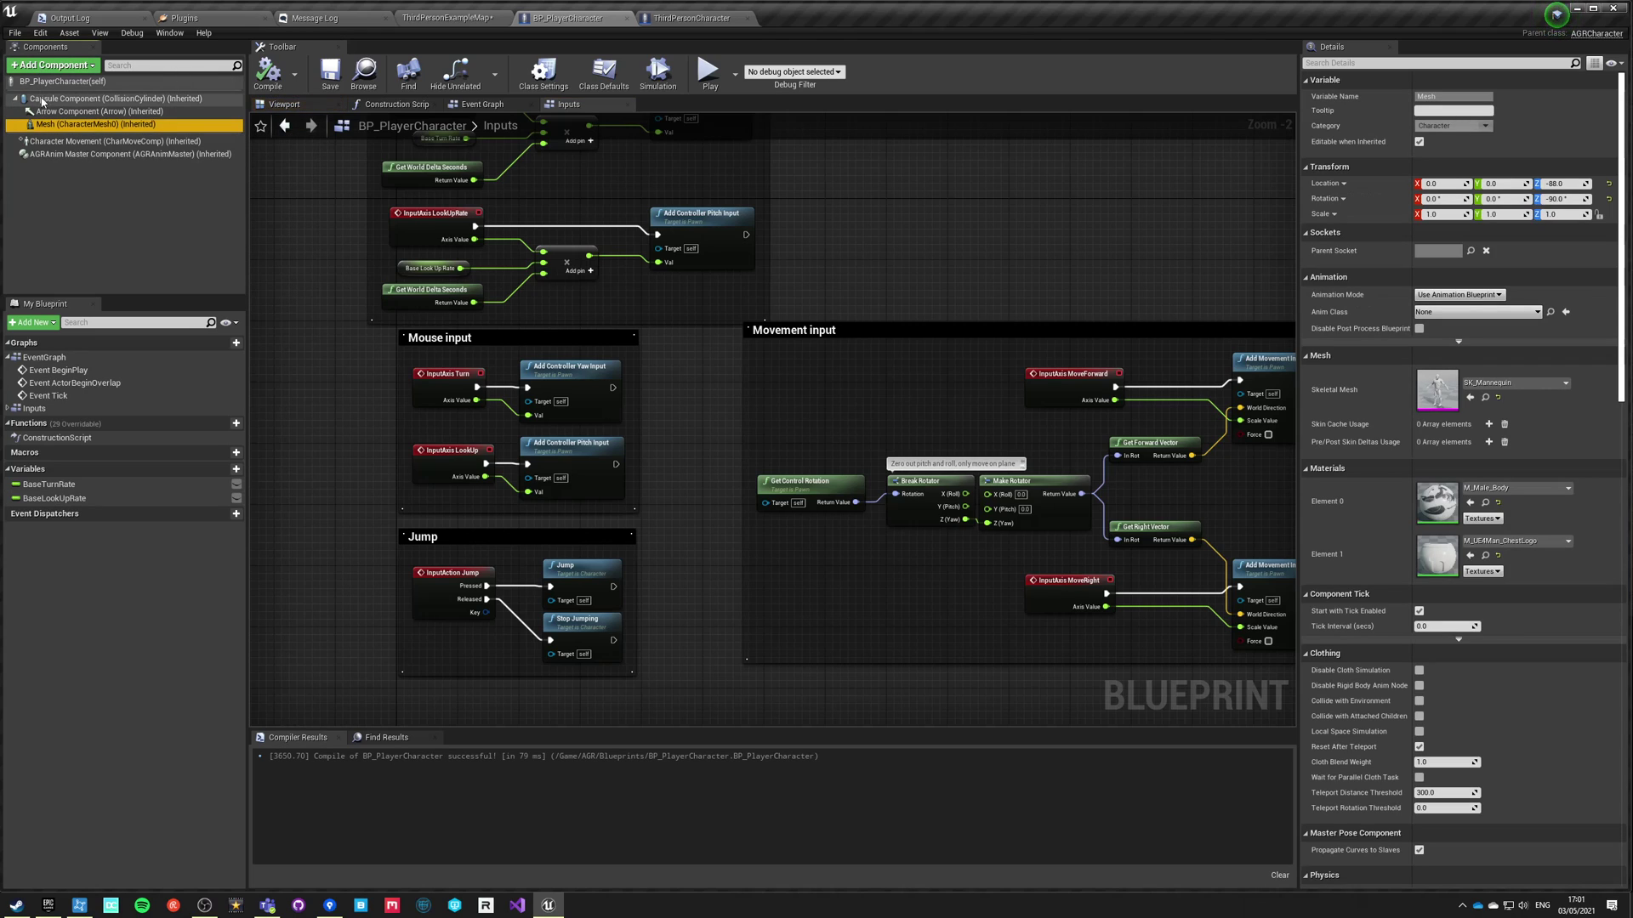
click(42, 68)
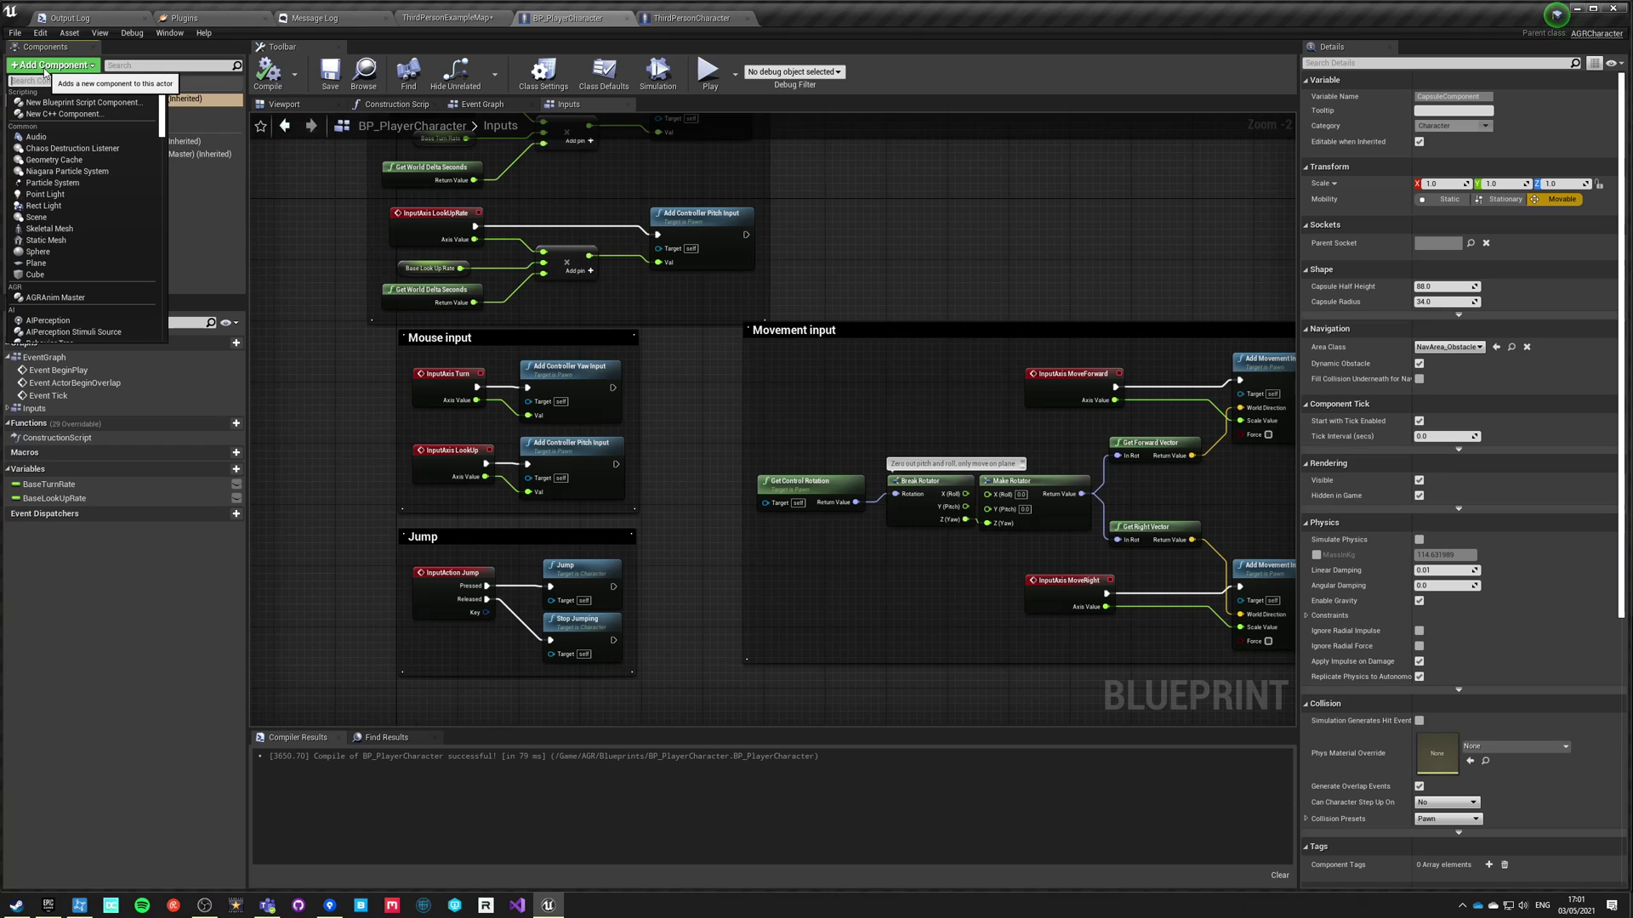
text(spring)
key(Return)
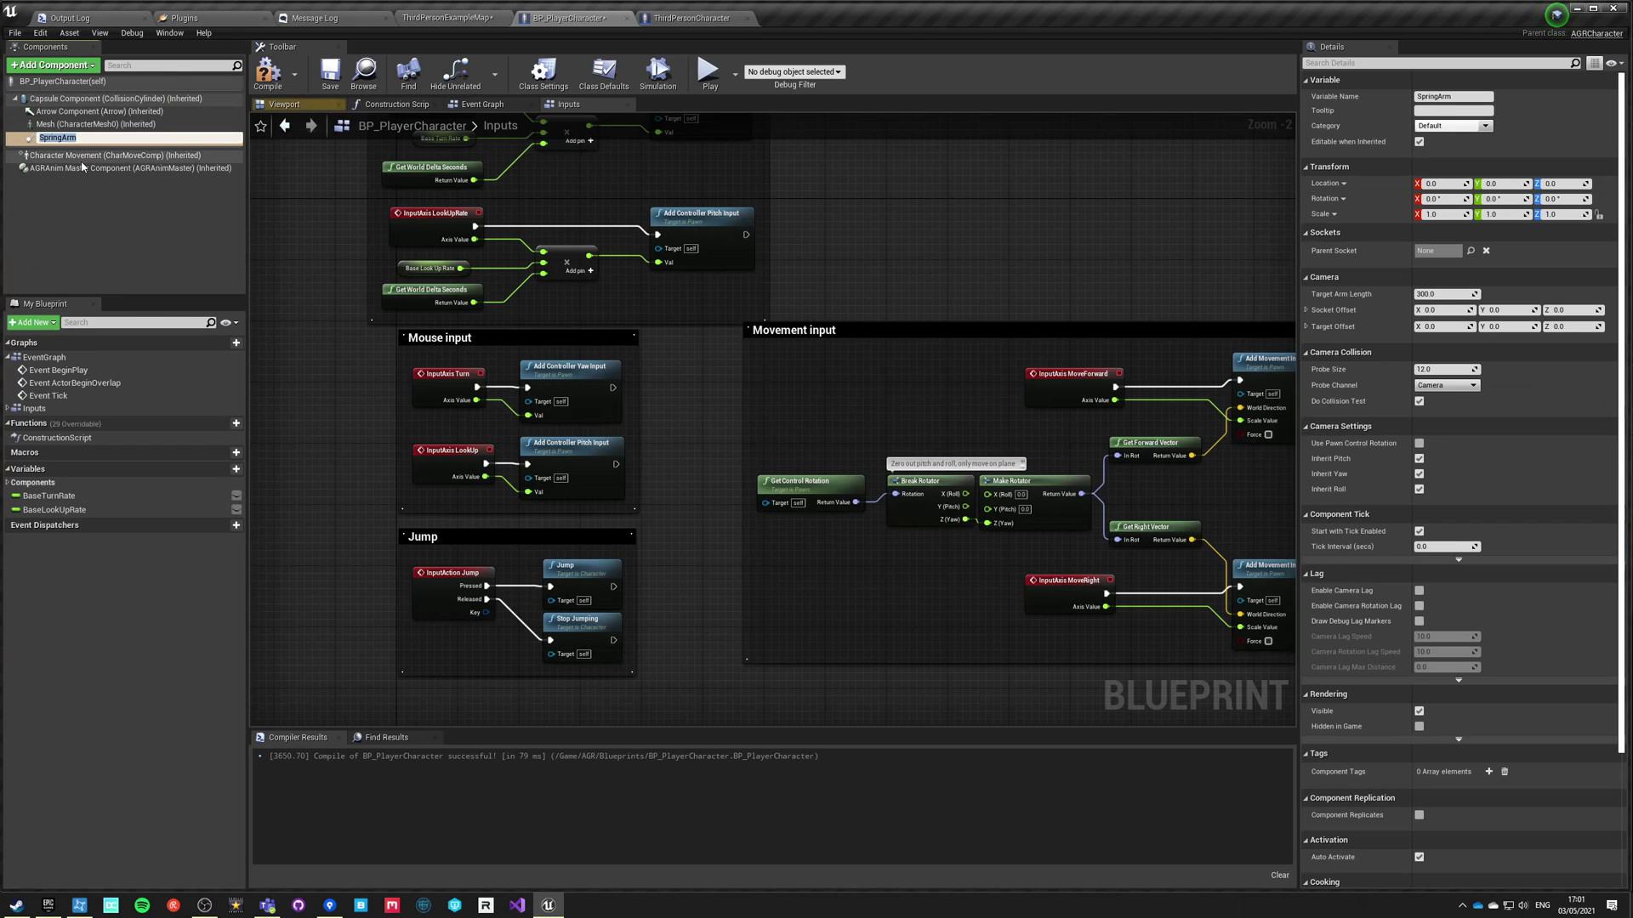
key(Return)
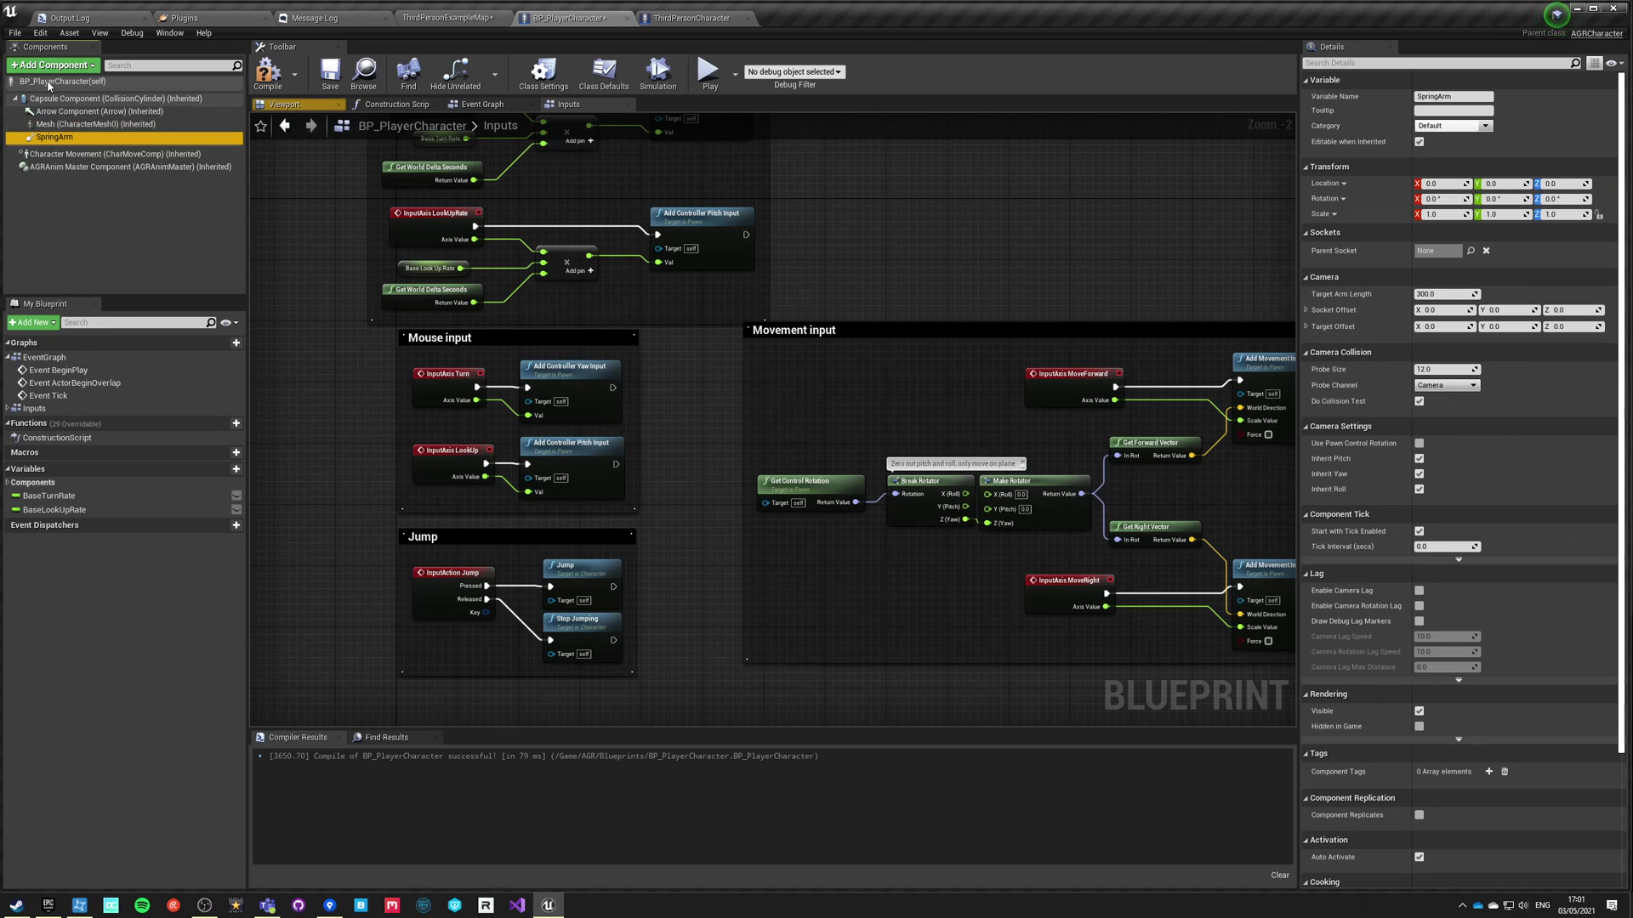
Add a Camera component as a child of the SpringArm and compile the blueprint with the viewport shown.
click(47, 66)
text(camera)
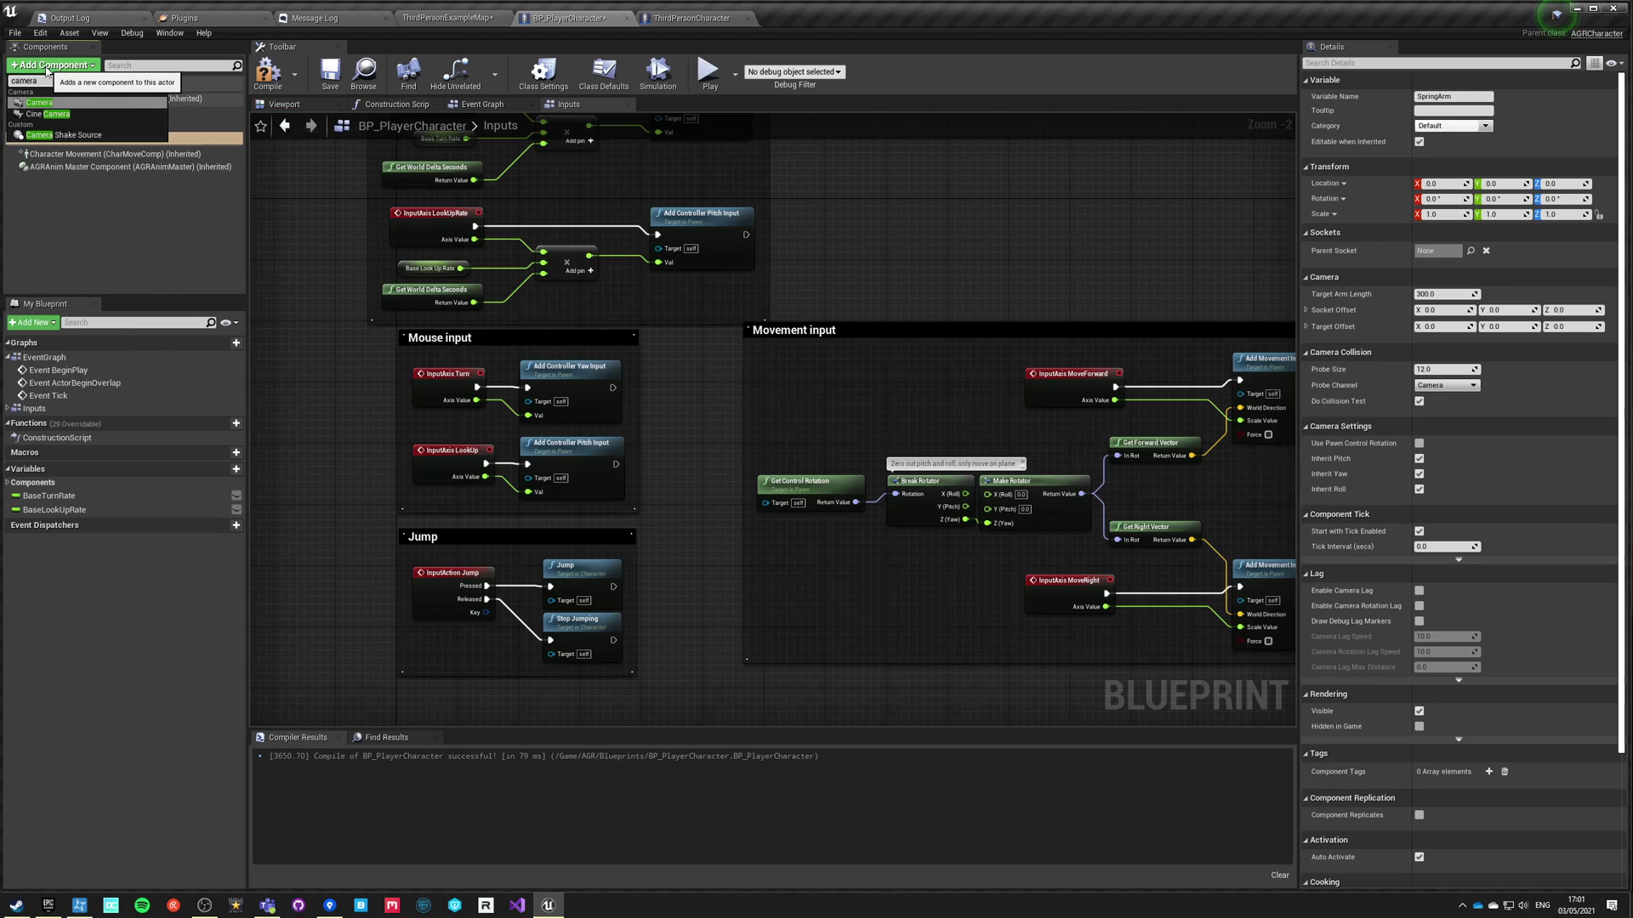
key(Return)
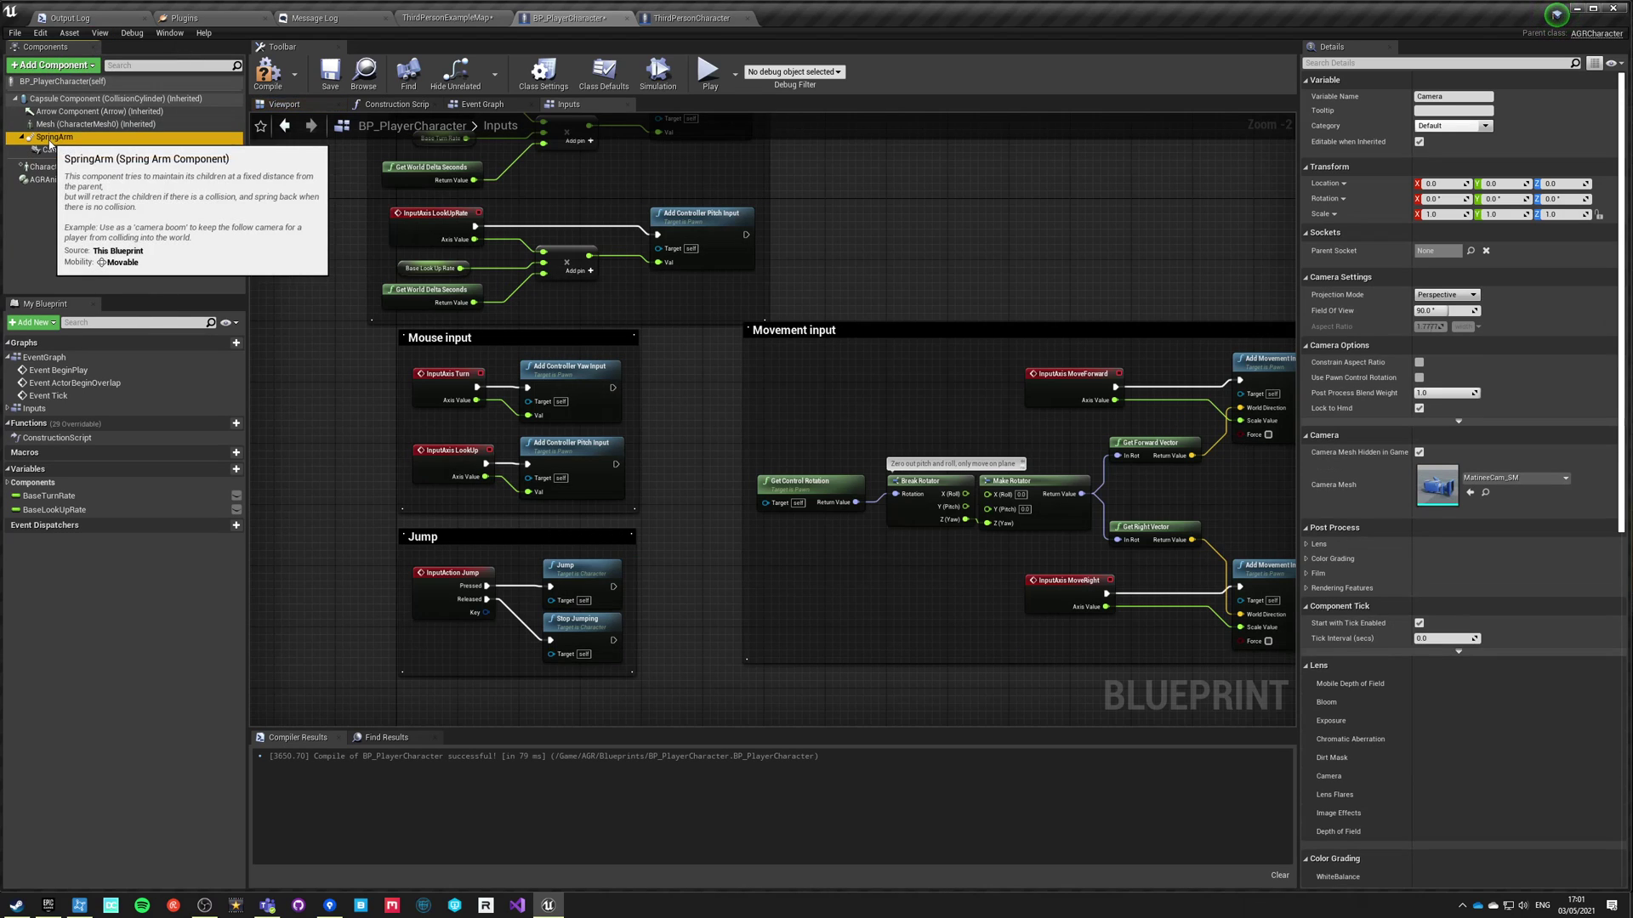
click(285, 104)
click(267, 72)
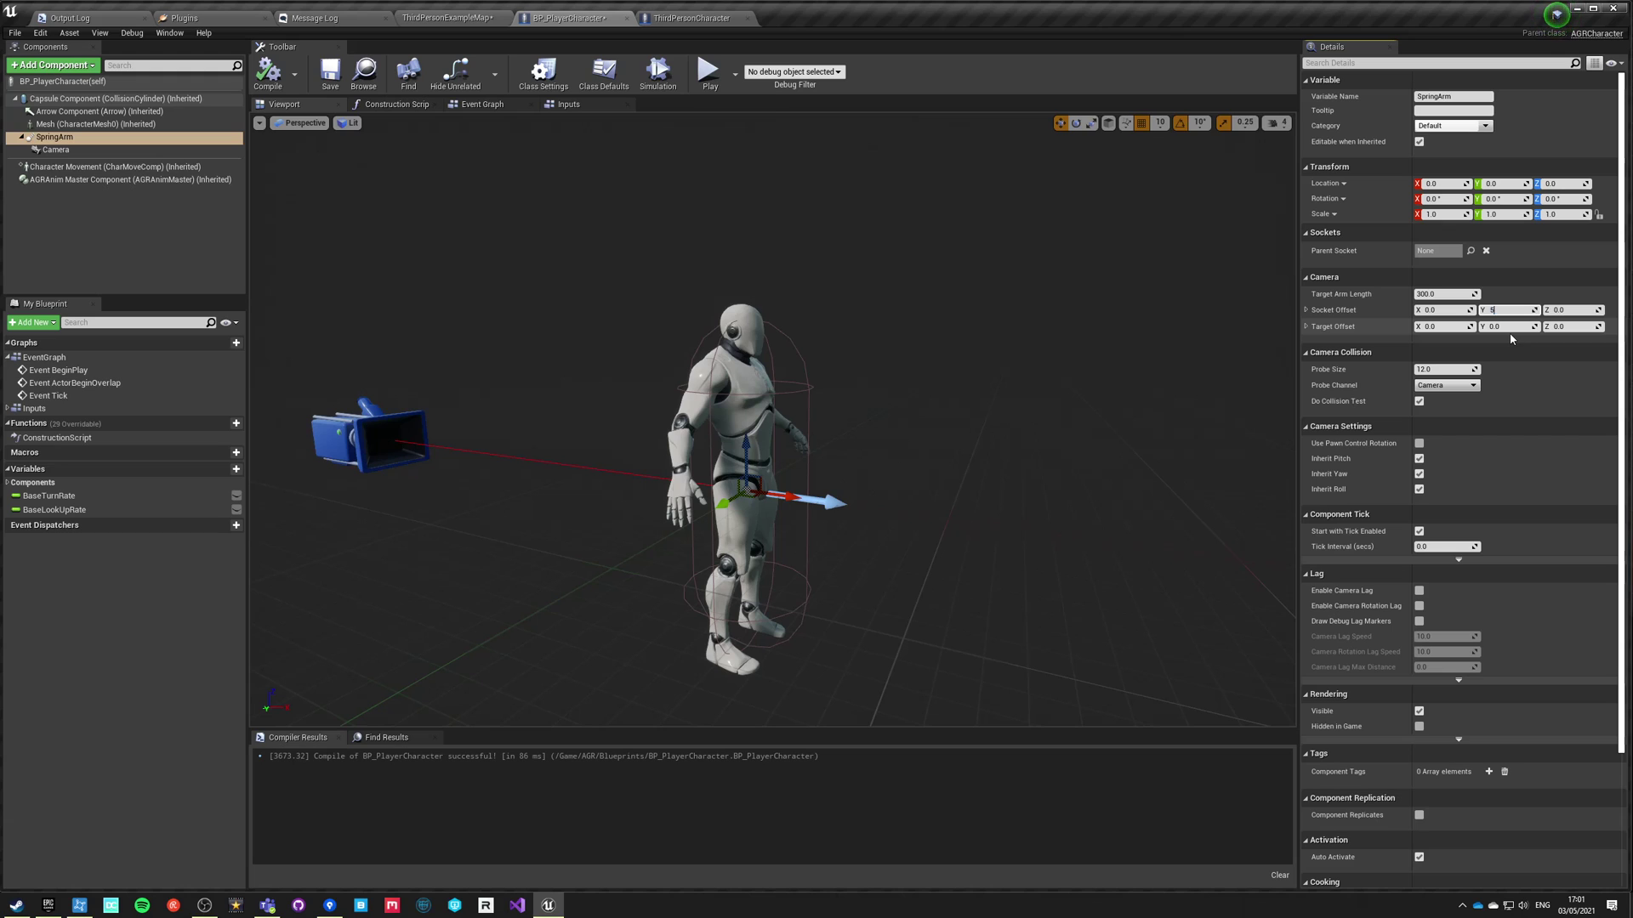
Set the SpringArm's socket offset to Y 55 and Z 45.
text(5)
click(1566, 310)
text(45)
key(Return)
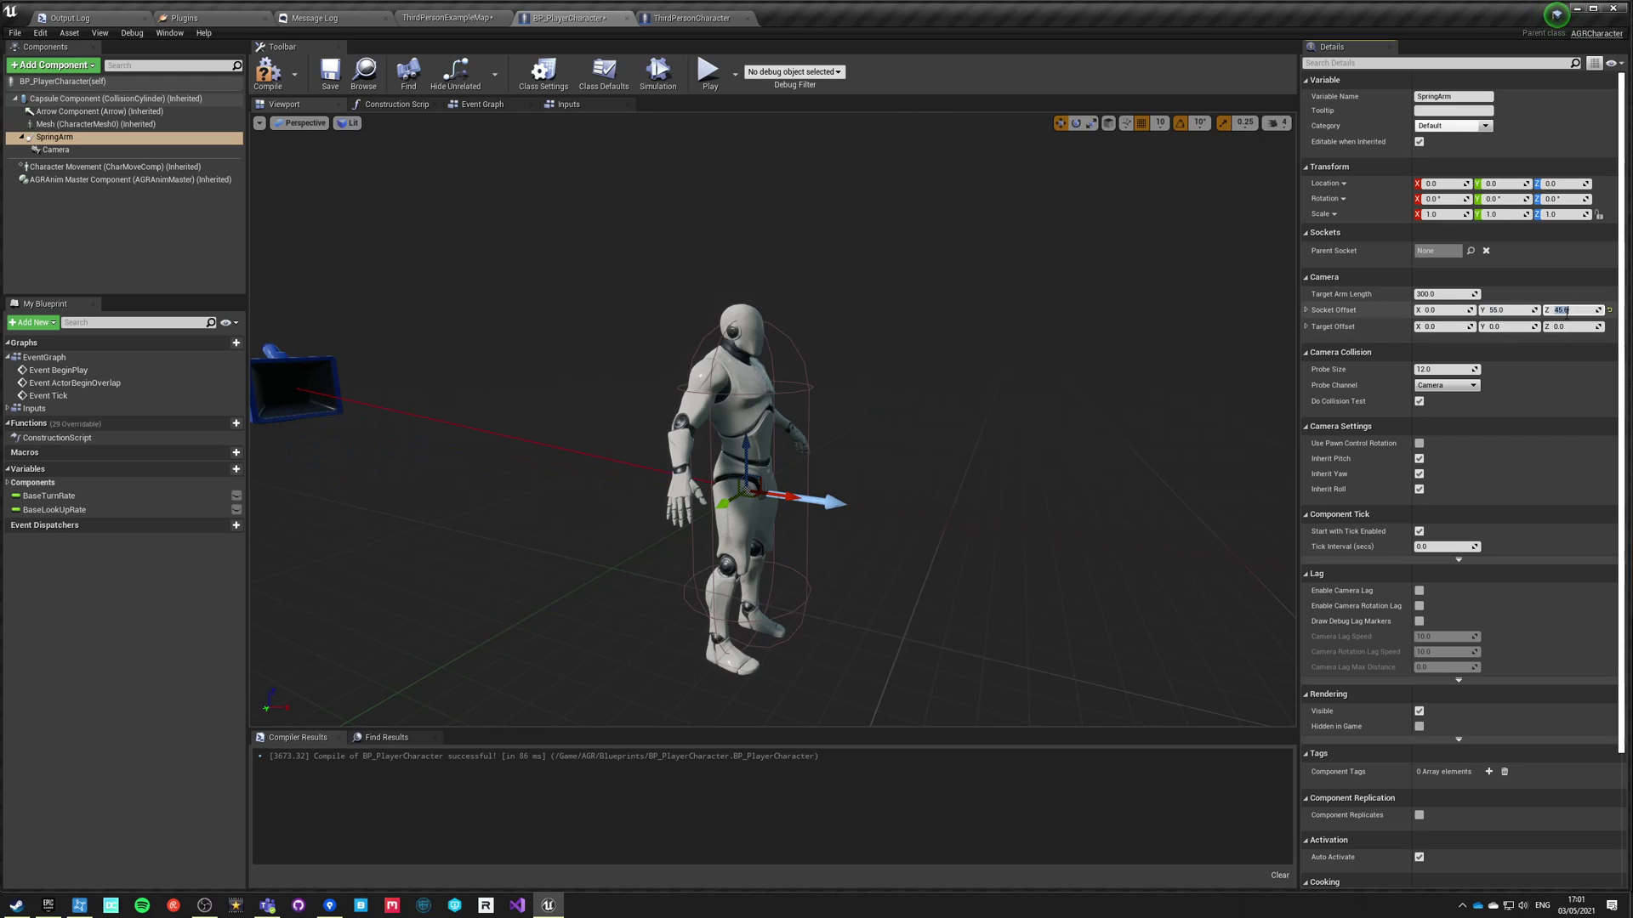
right_drag(819, 423, 1089, 485)
mouse_move(673, 360)
right_down()
mouse_move(616, 374)
mouse_move(688, 374)
mouse_move(673, 360)
right_up()
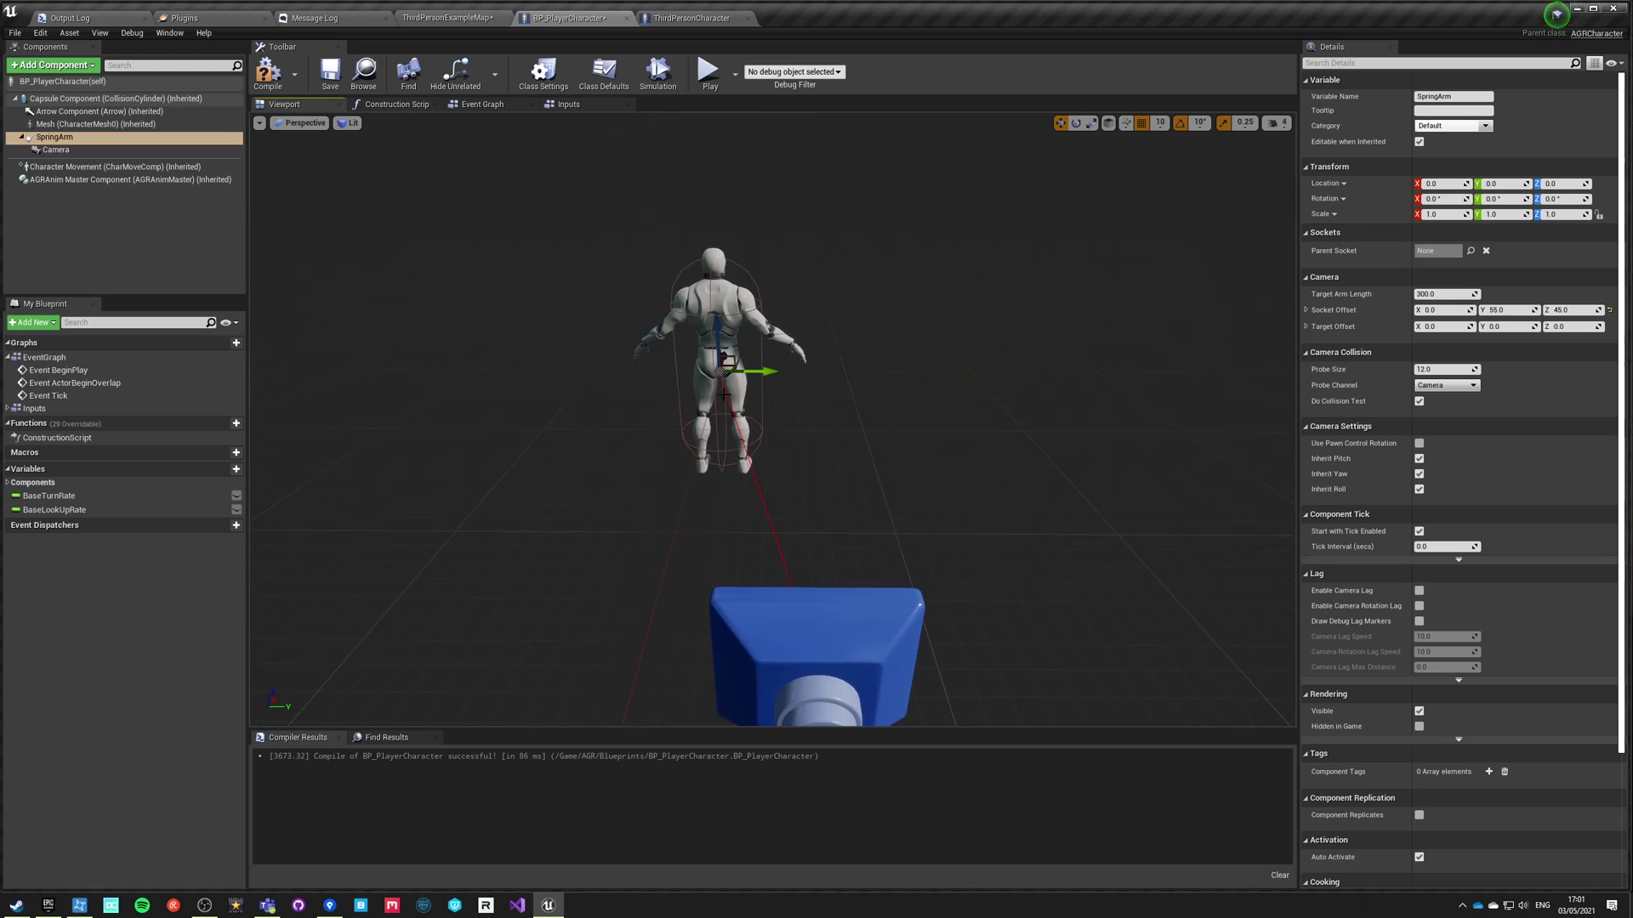
click(1444, 293)
Set the Camera's field of view to 77 degrees, then compile and save the blueprint.
click(56, 150)
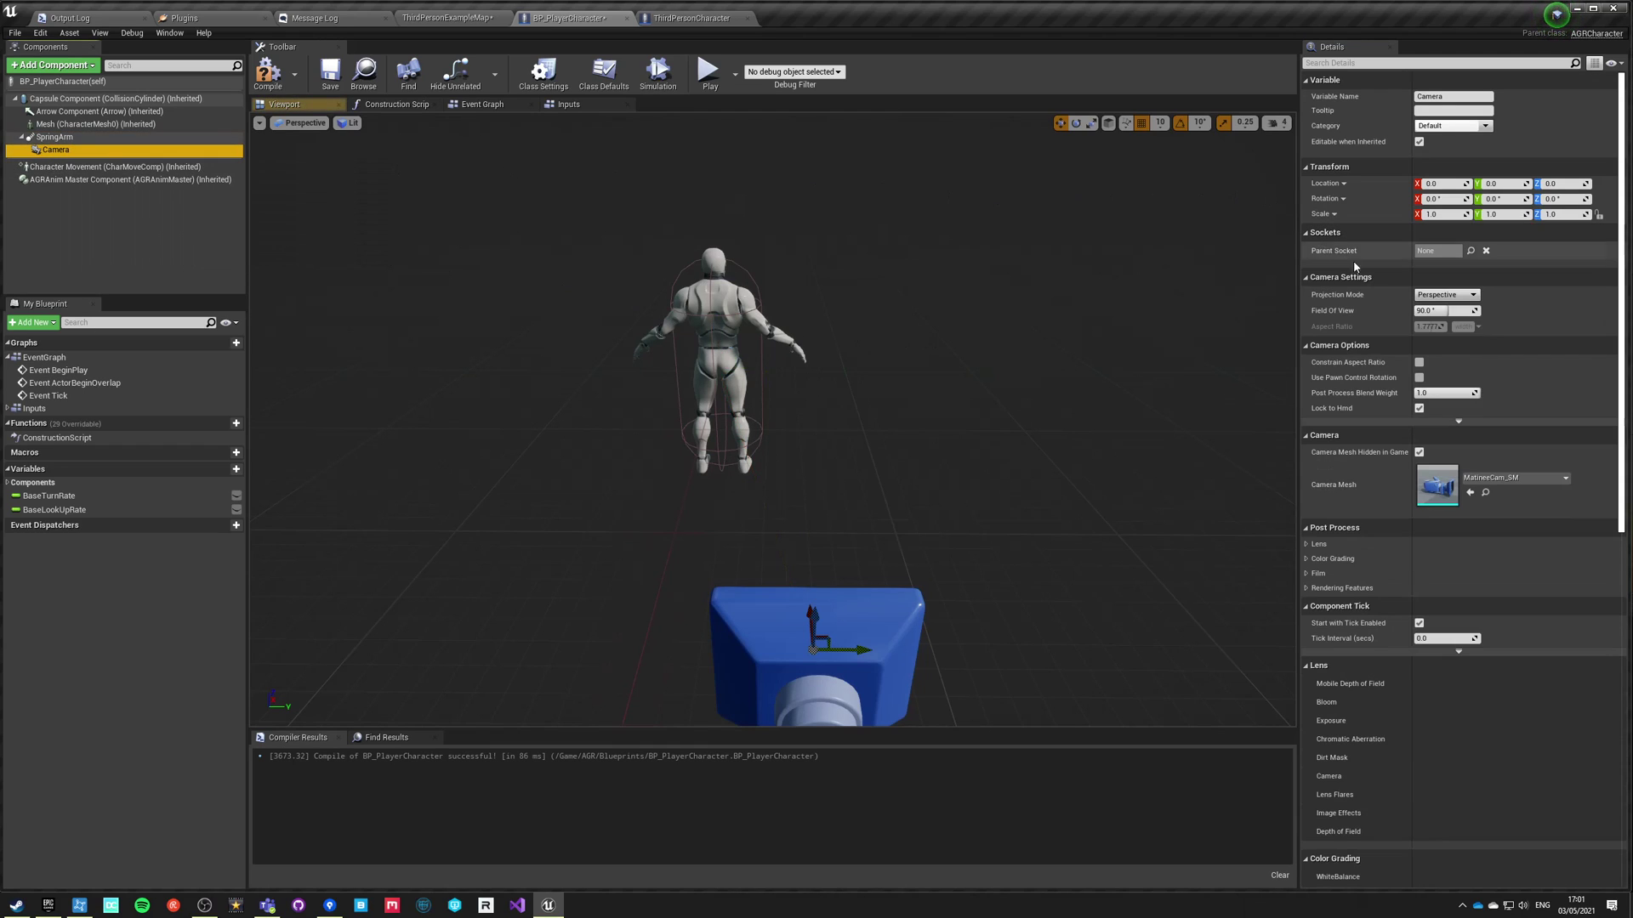
click(1445, 310)
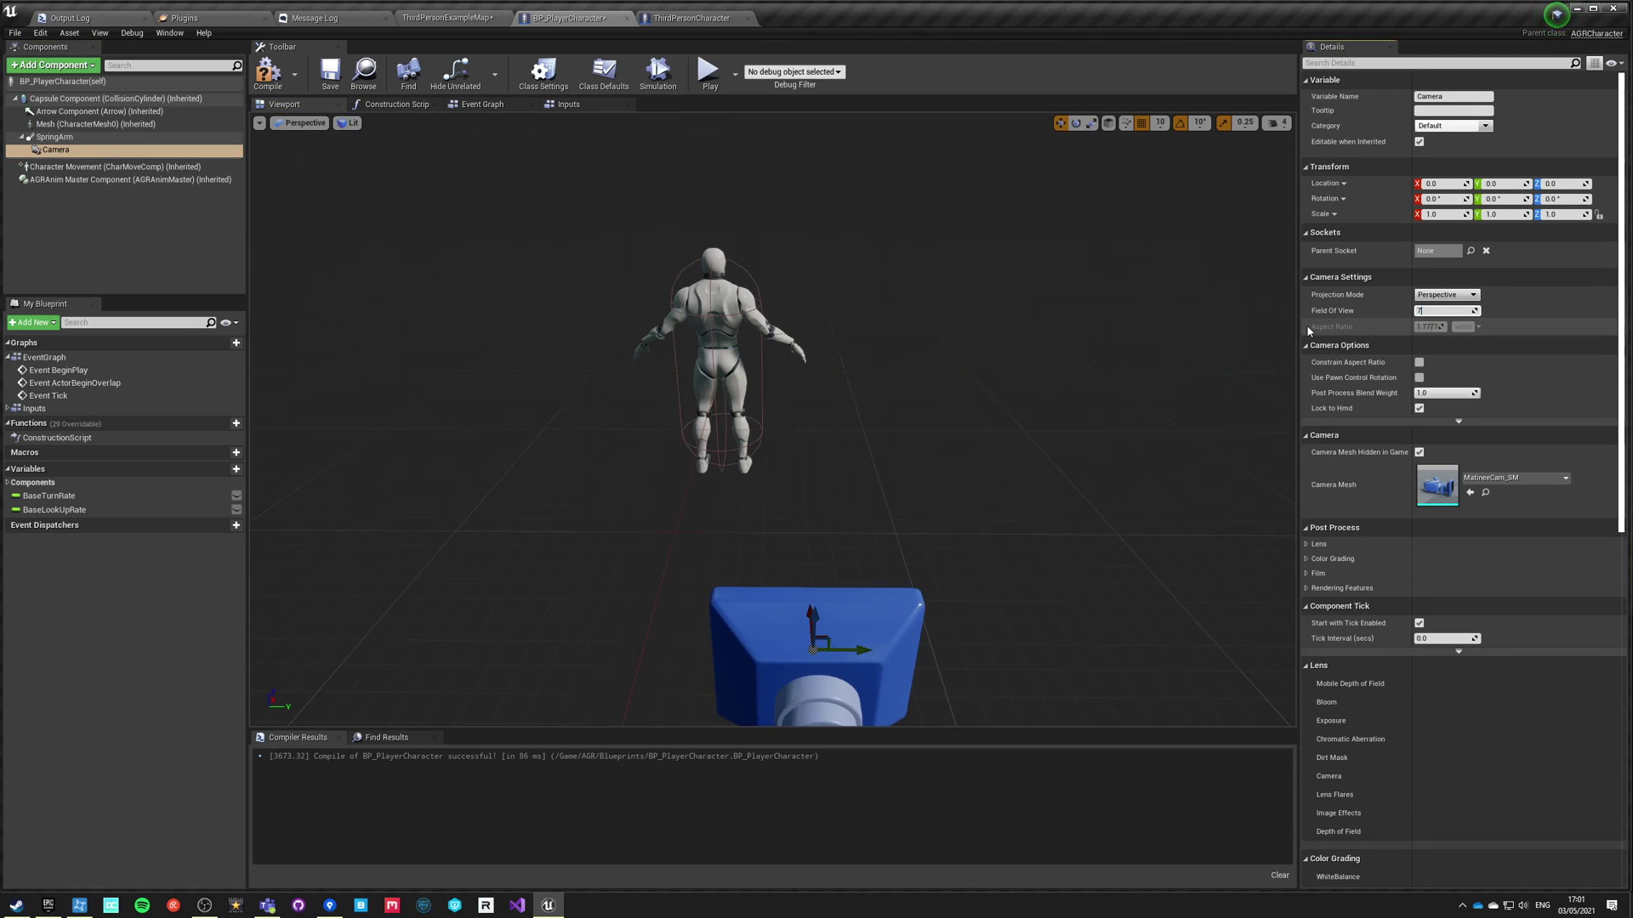
click(330, 81)
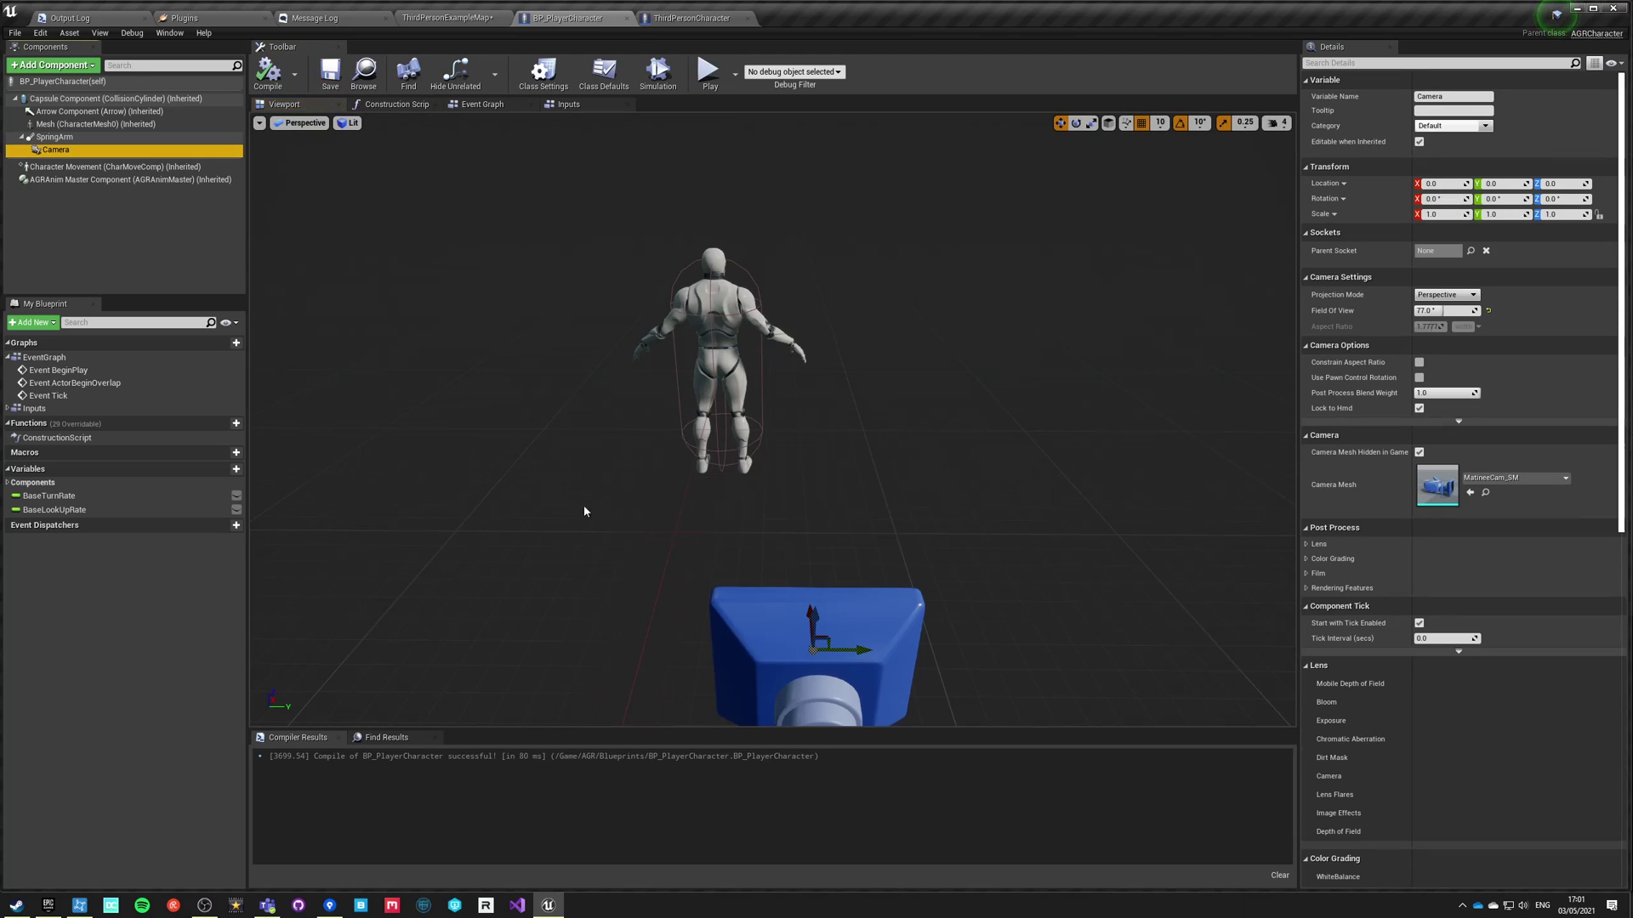
Enable Use Pawn Control Rotation on the SpringArm and compile the blueprint.
click(61, 137)
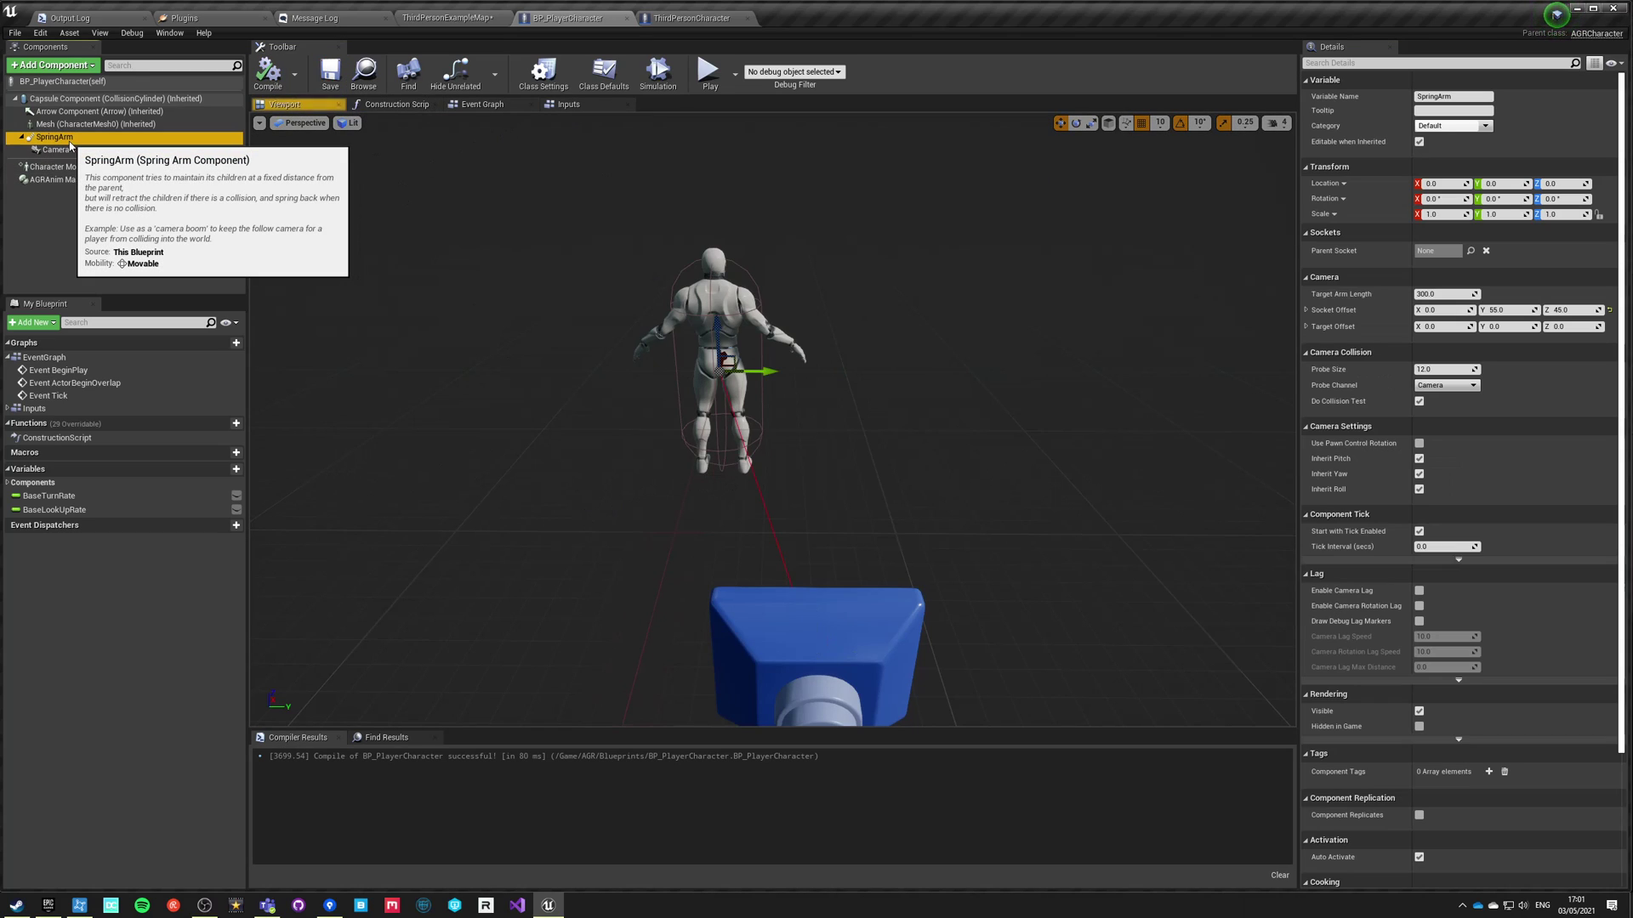
click(1418, 443)
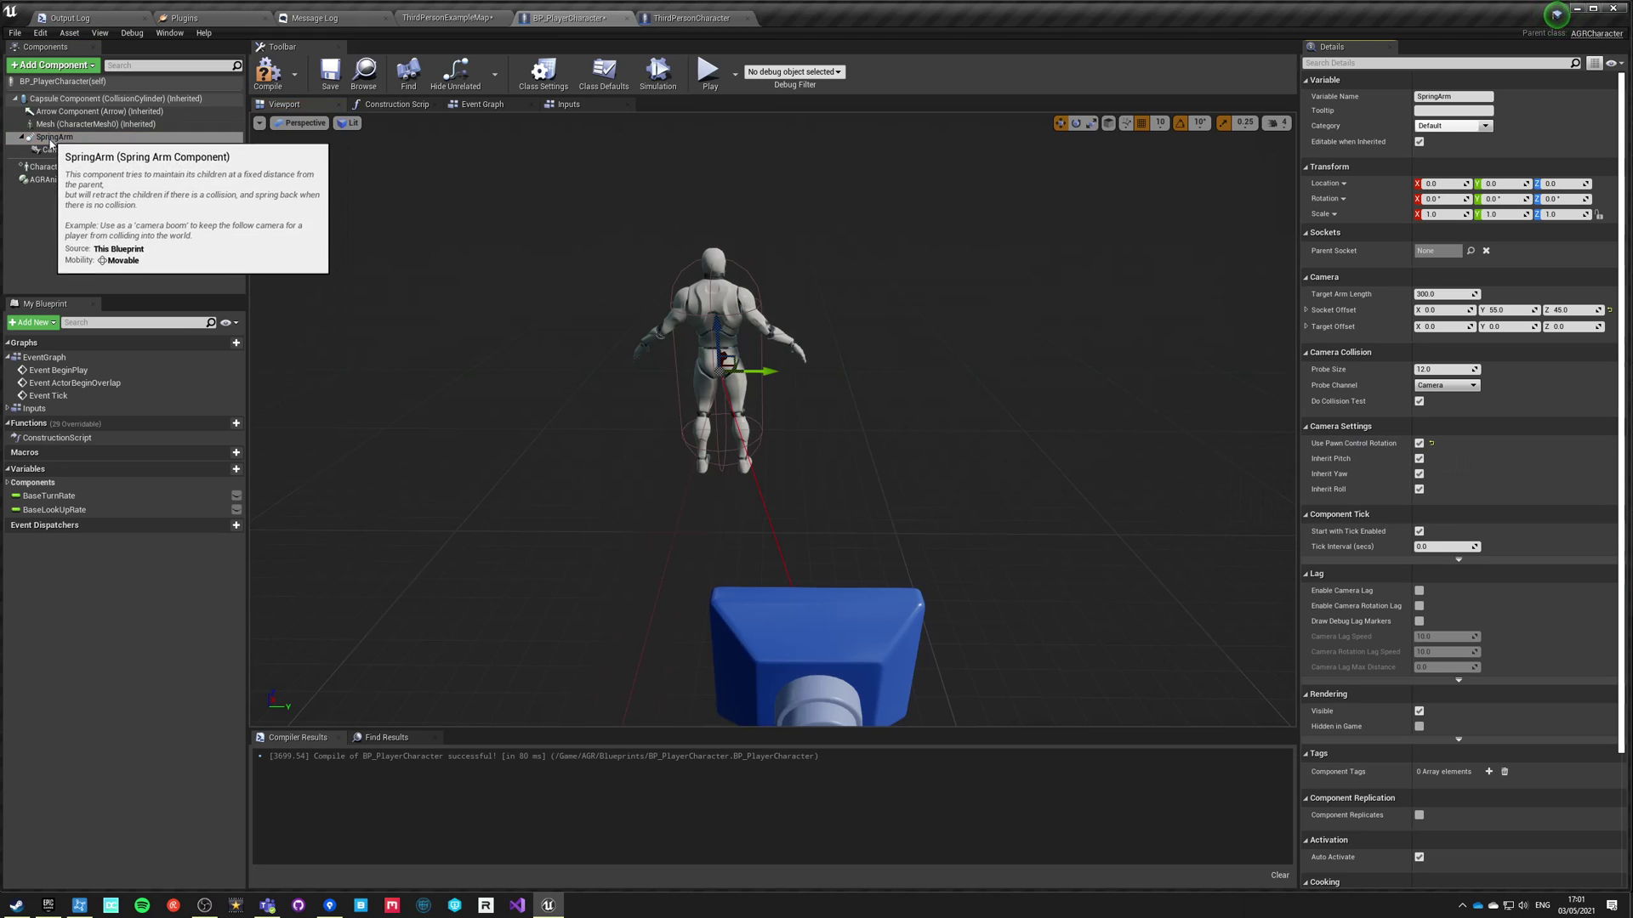
key(F7)
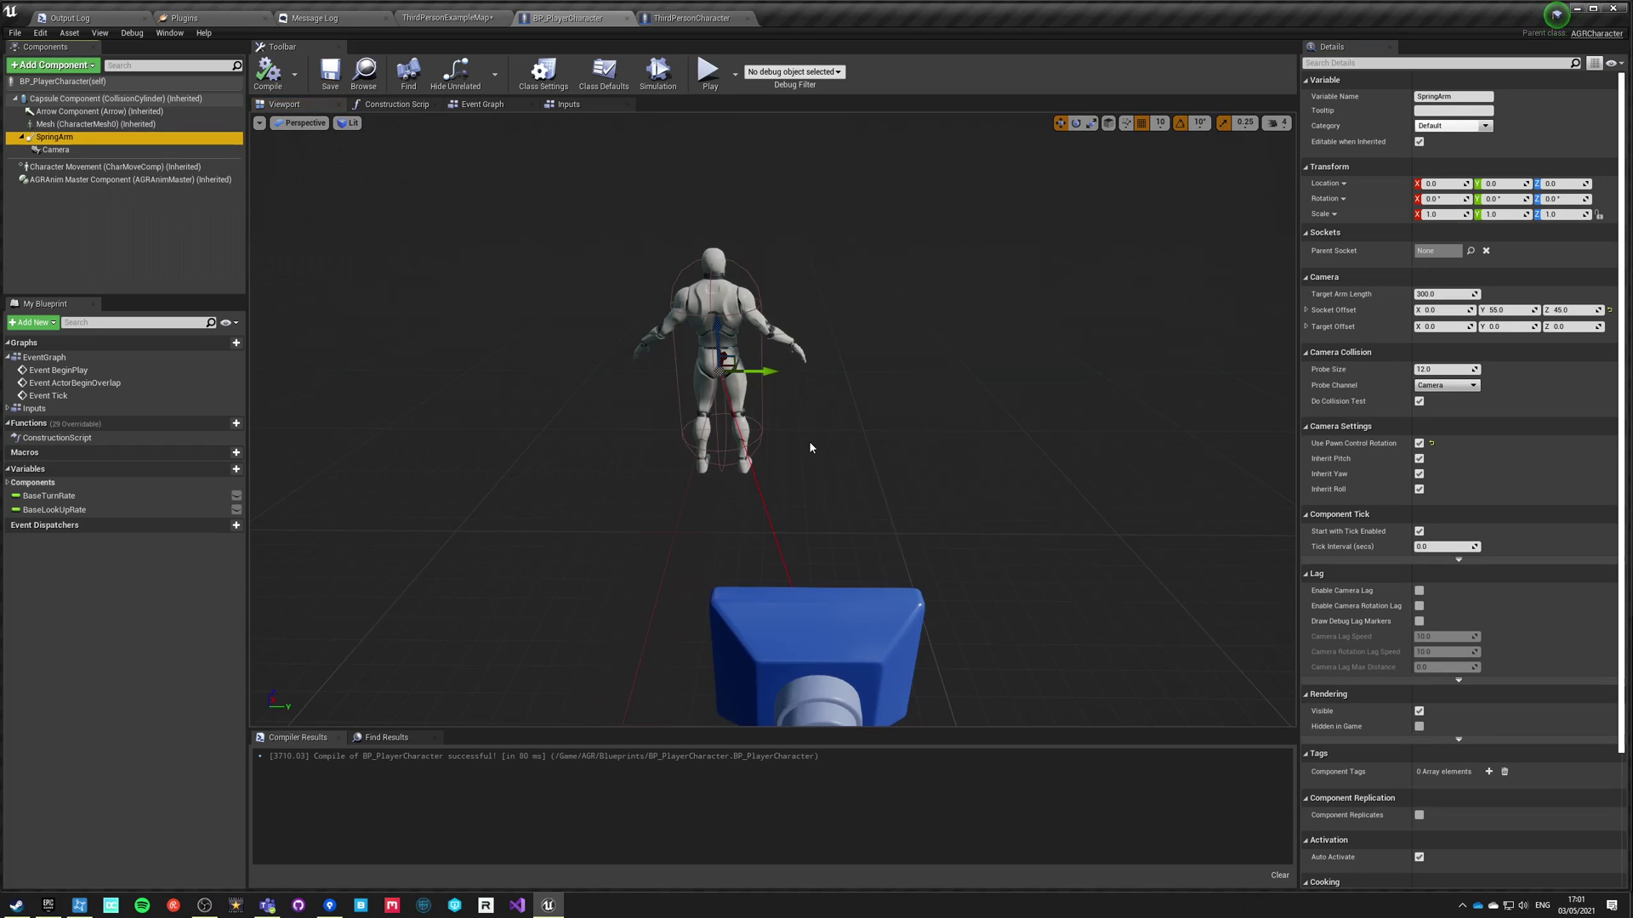
Close the ThirdPersonCharacter blueprint and return to the ThirdPersonExampleMap level.
click(681, 19)
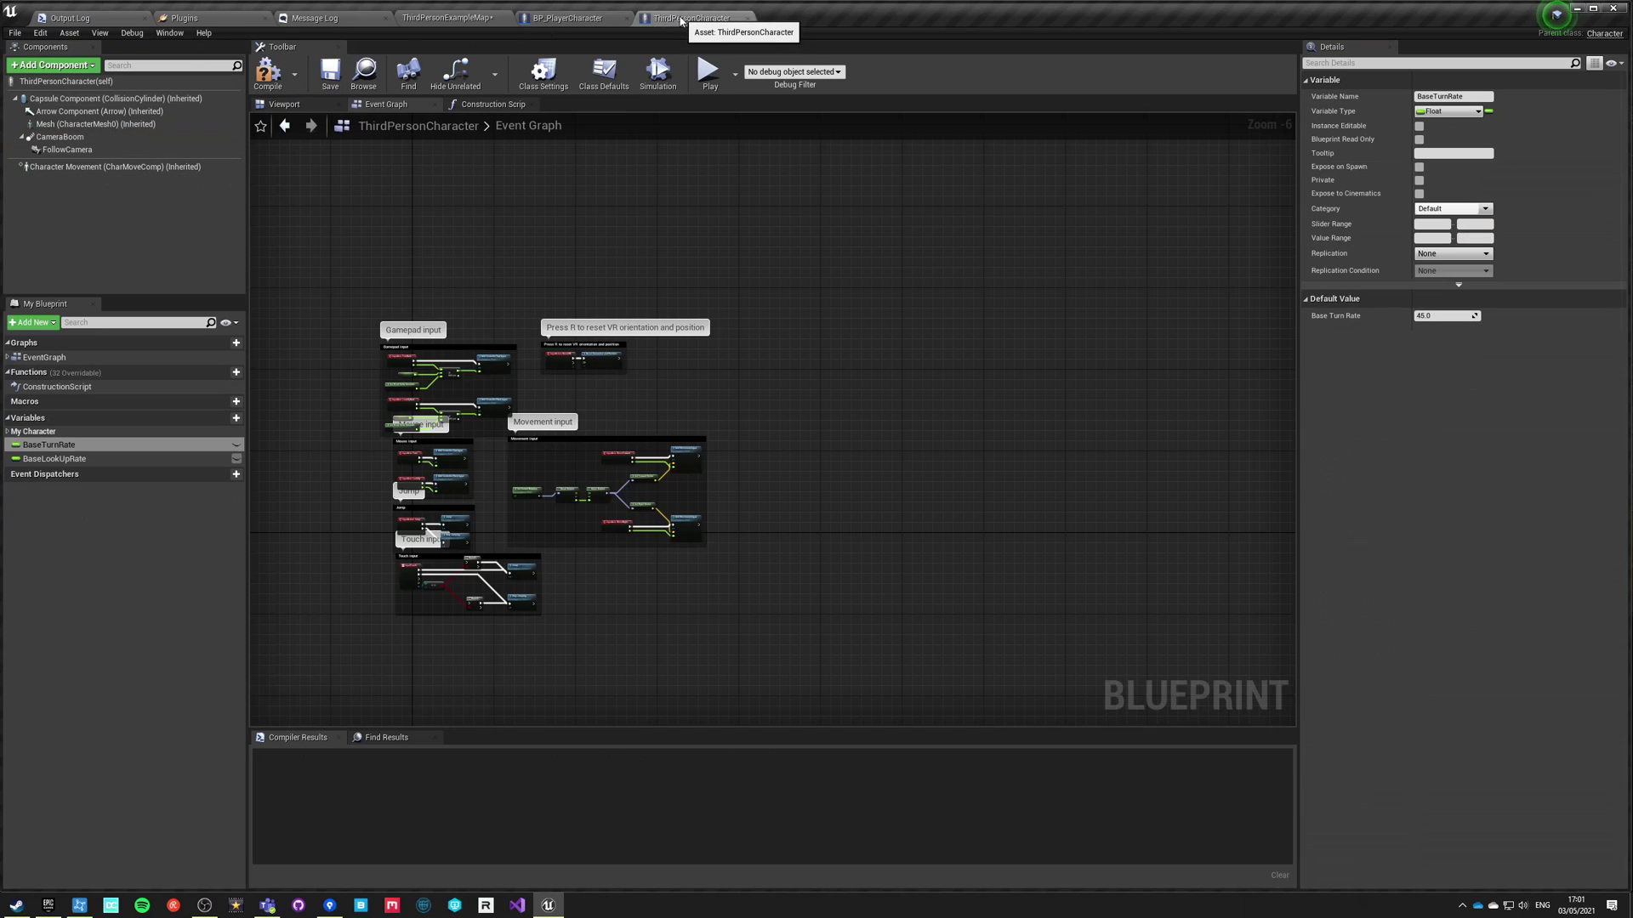
click(748, 18)
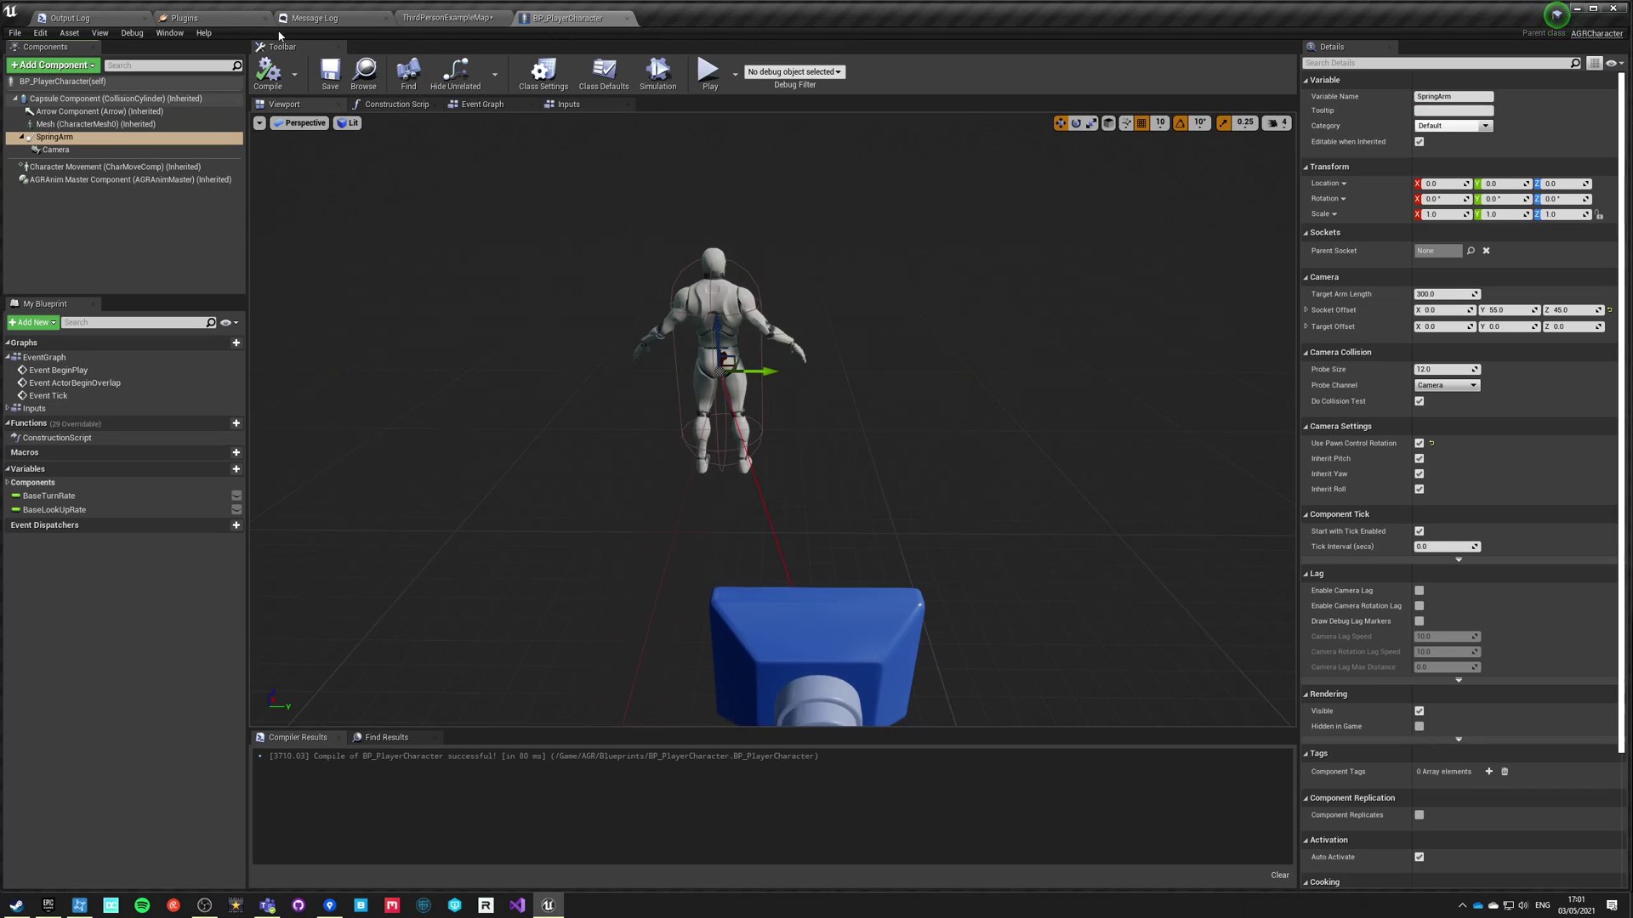
click(447, 18)
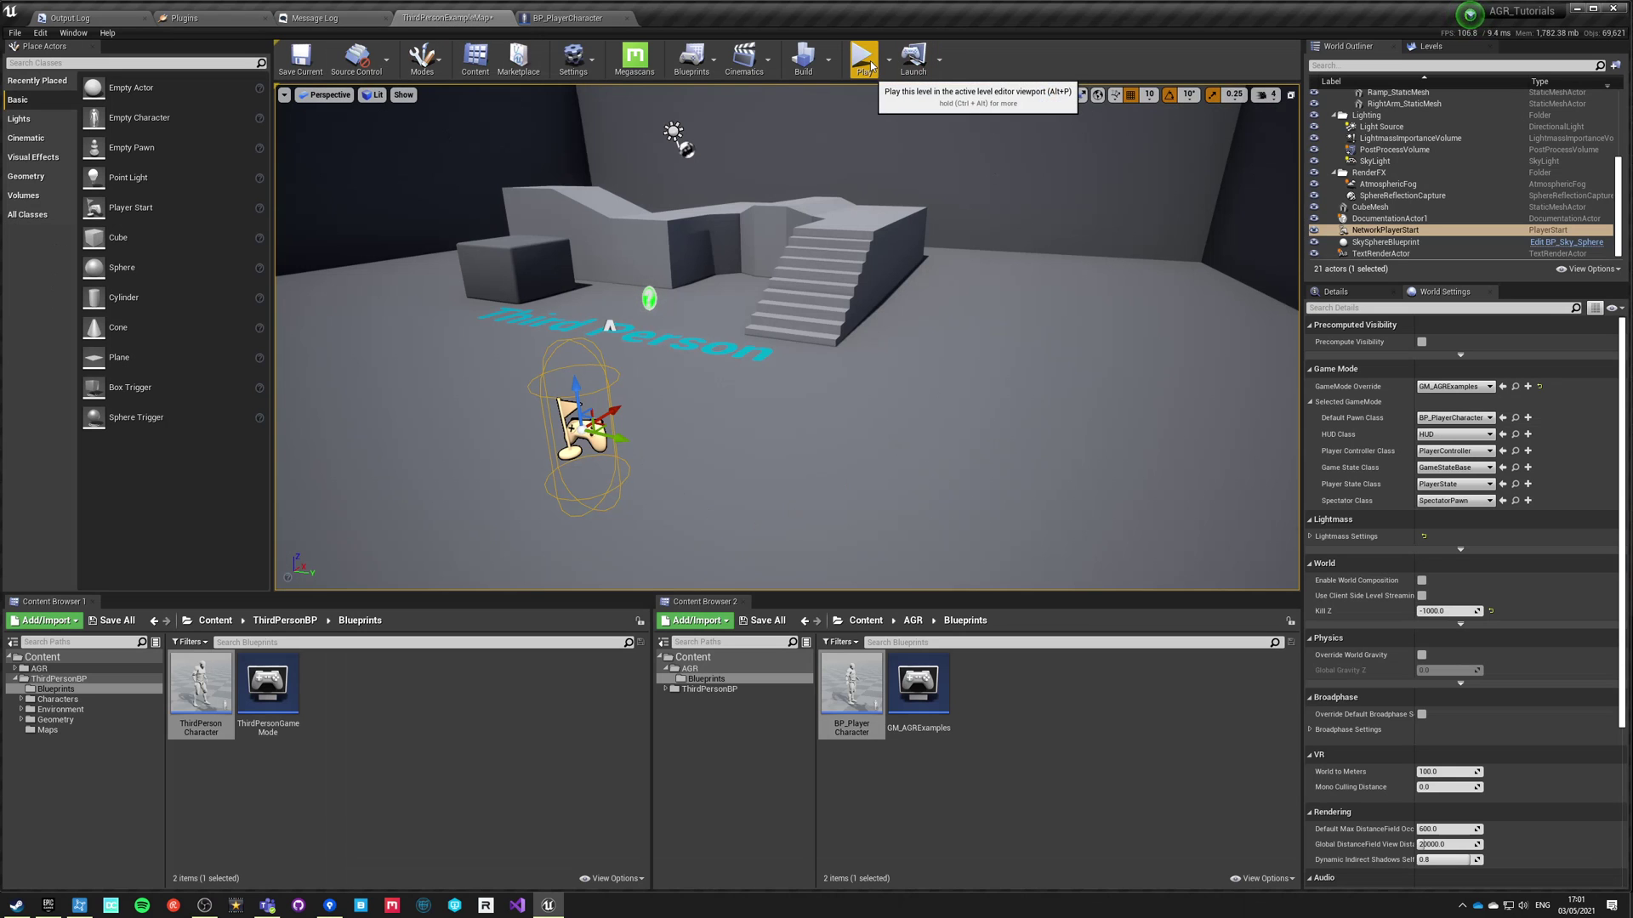
Play the level in the editor and test moving the character forward, backward and sideways.
click(864, 66)
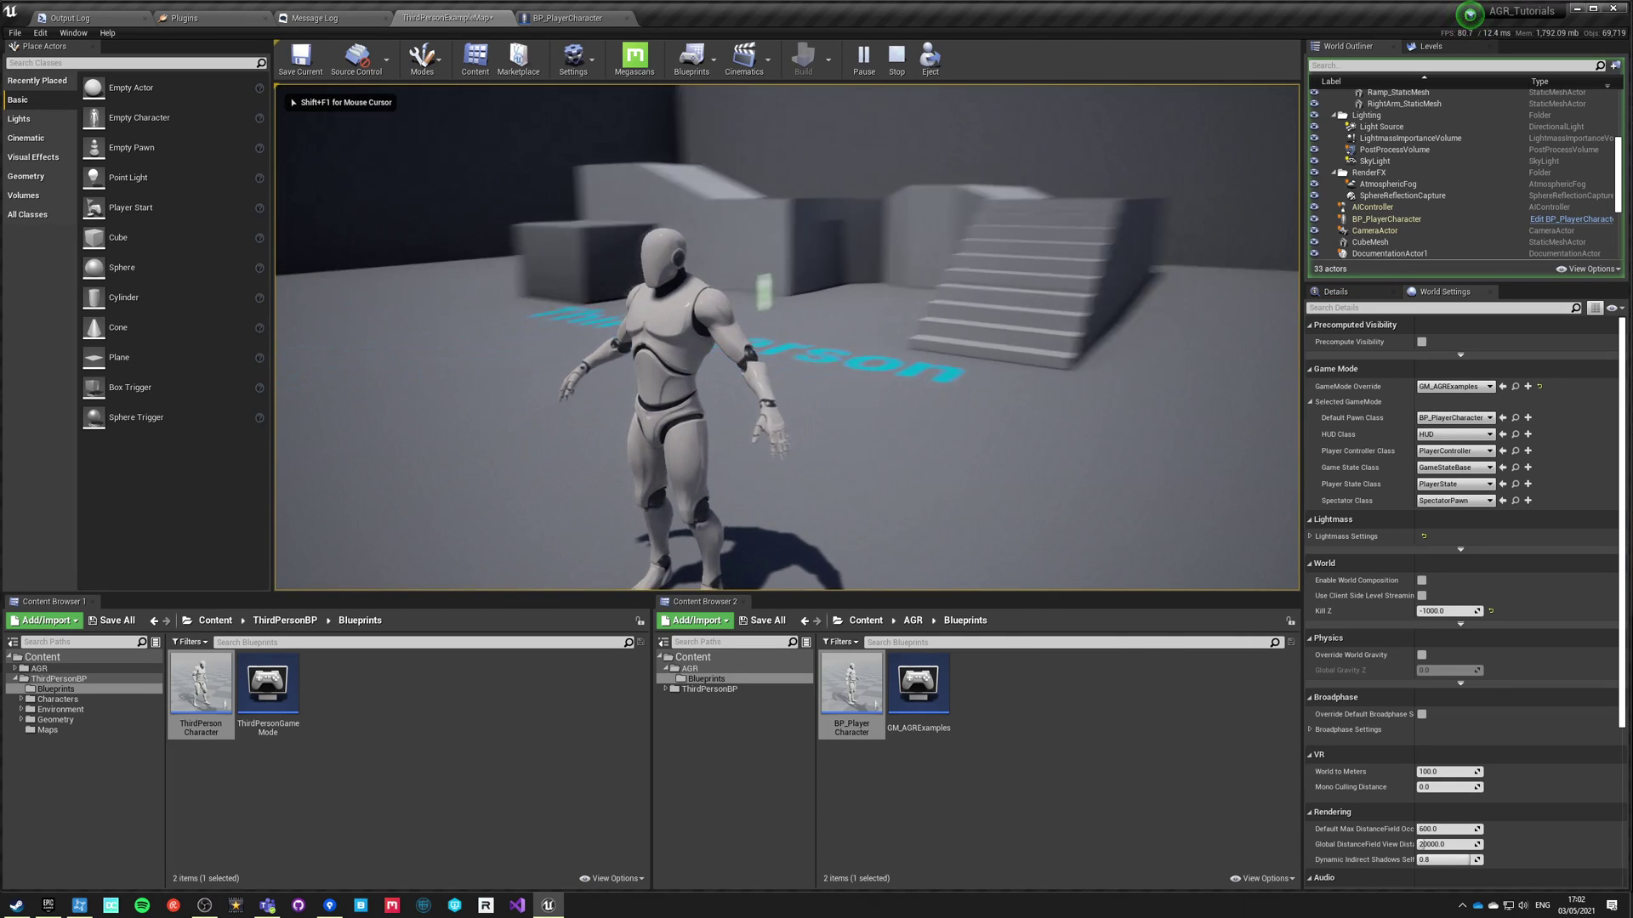
key(w)
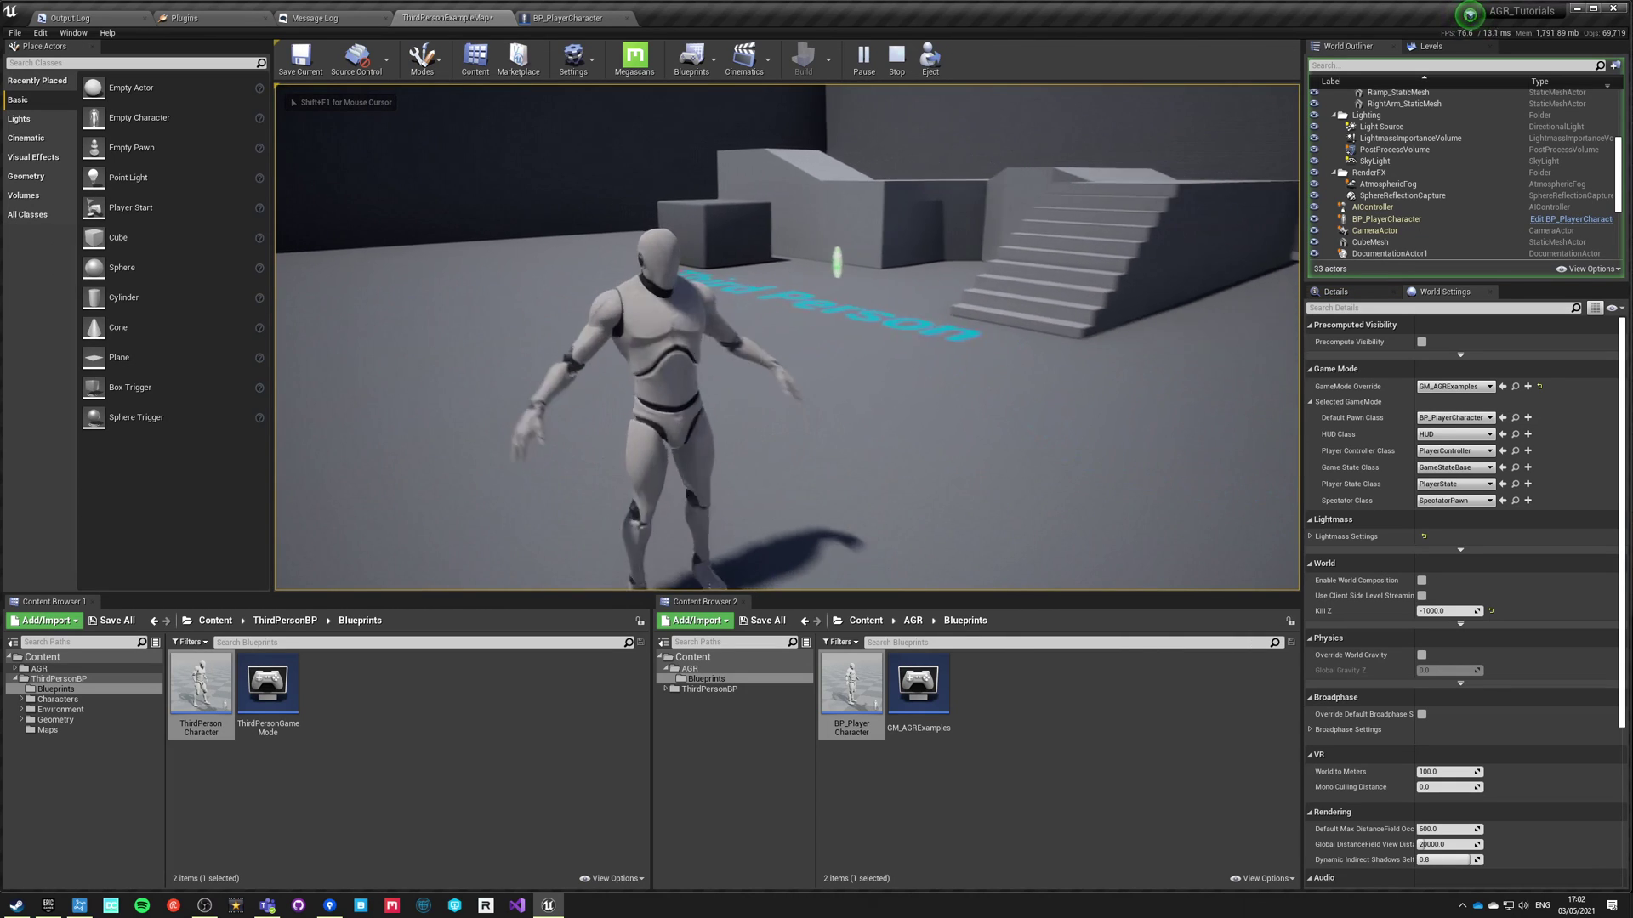
key(w)
key(s)
key(w)
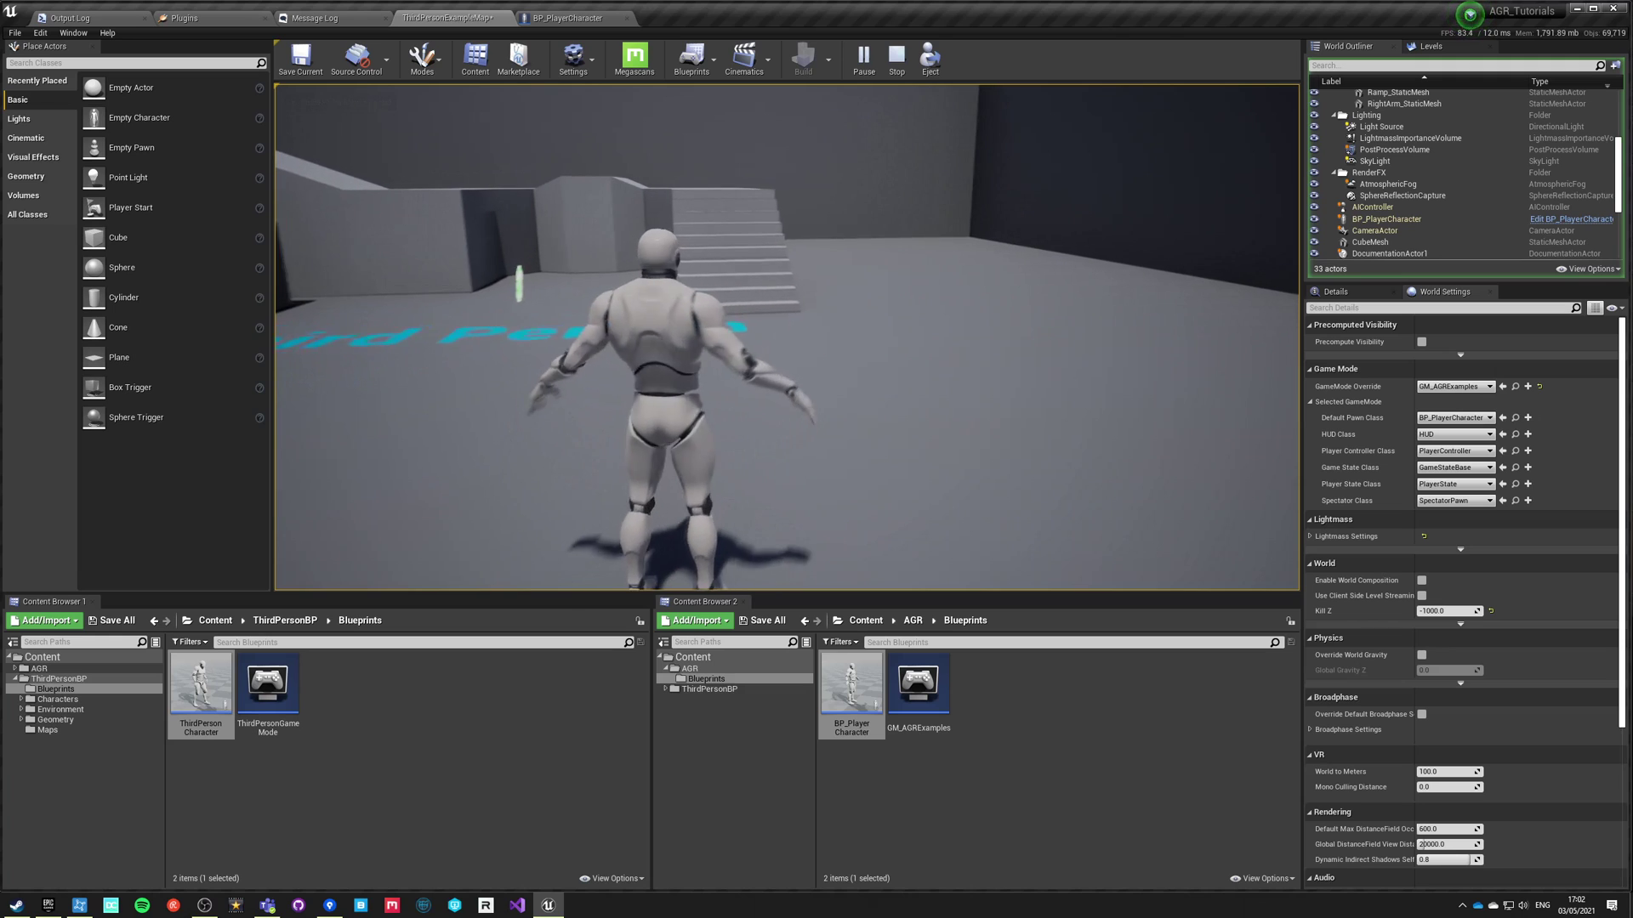
key(s)
key(w)
key(a)
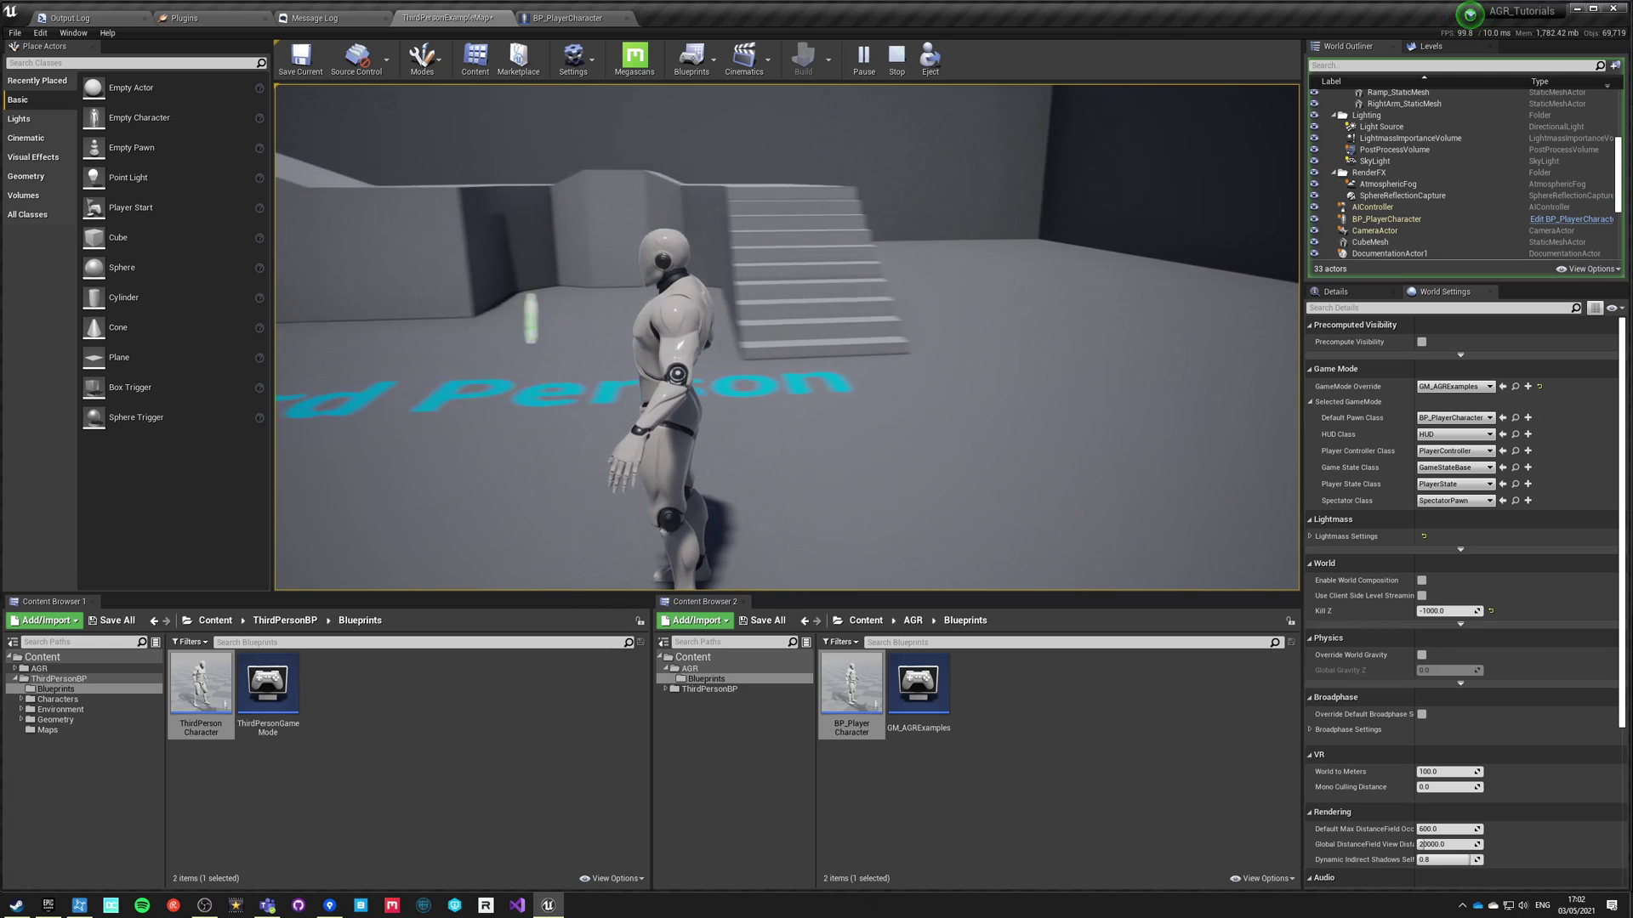
key(s)
key(d)
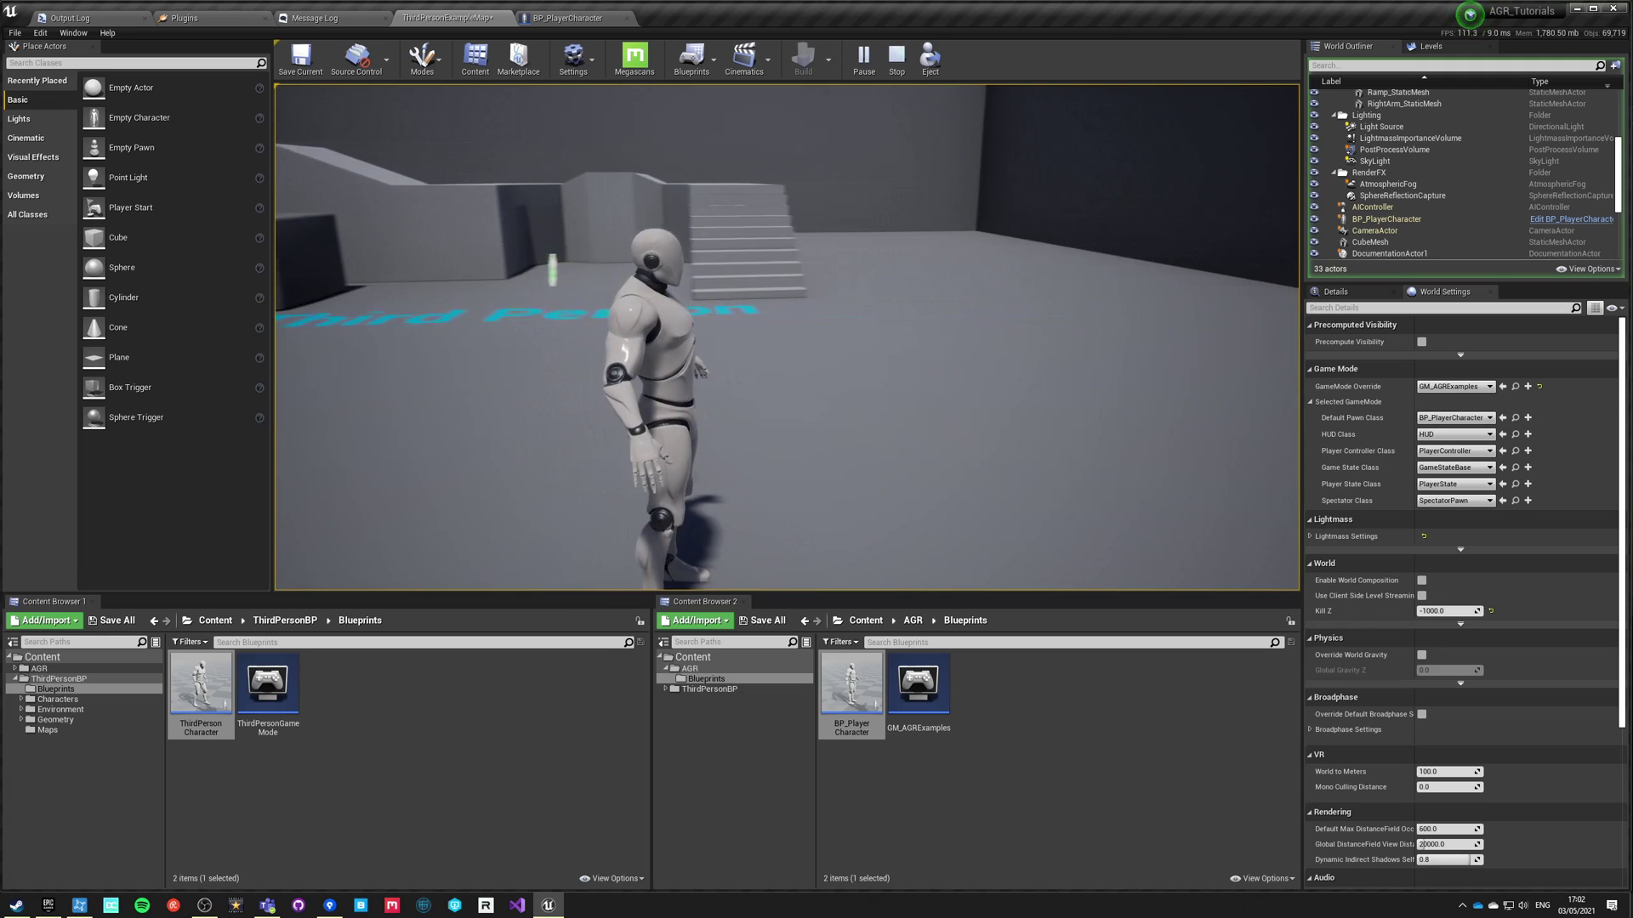
Test moving the character forward, sideways and backward in the running level, then stop the play session.
key(w)
key(d)
key(s)
key(w)
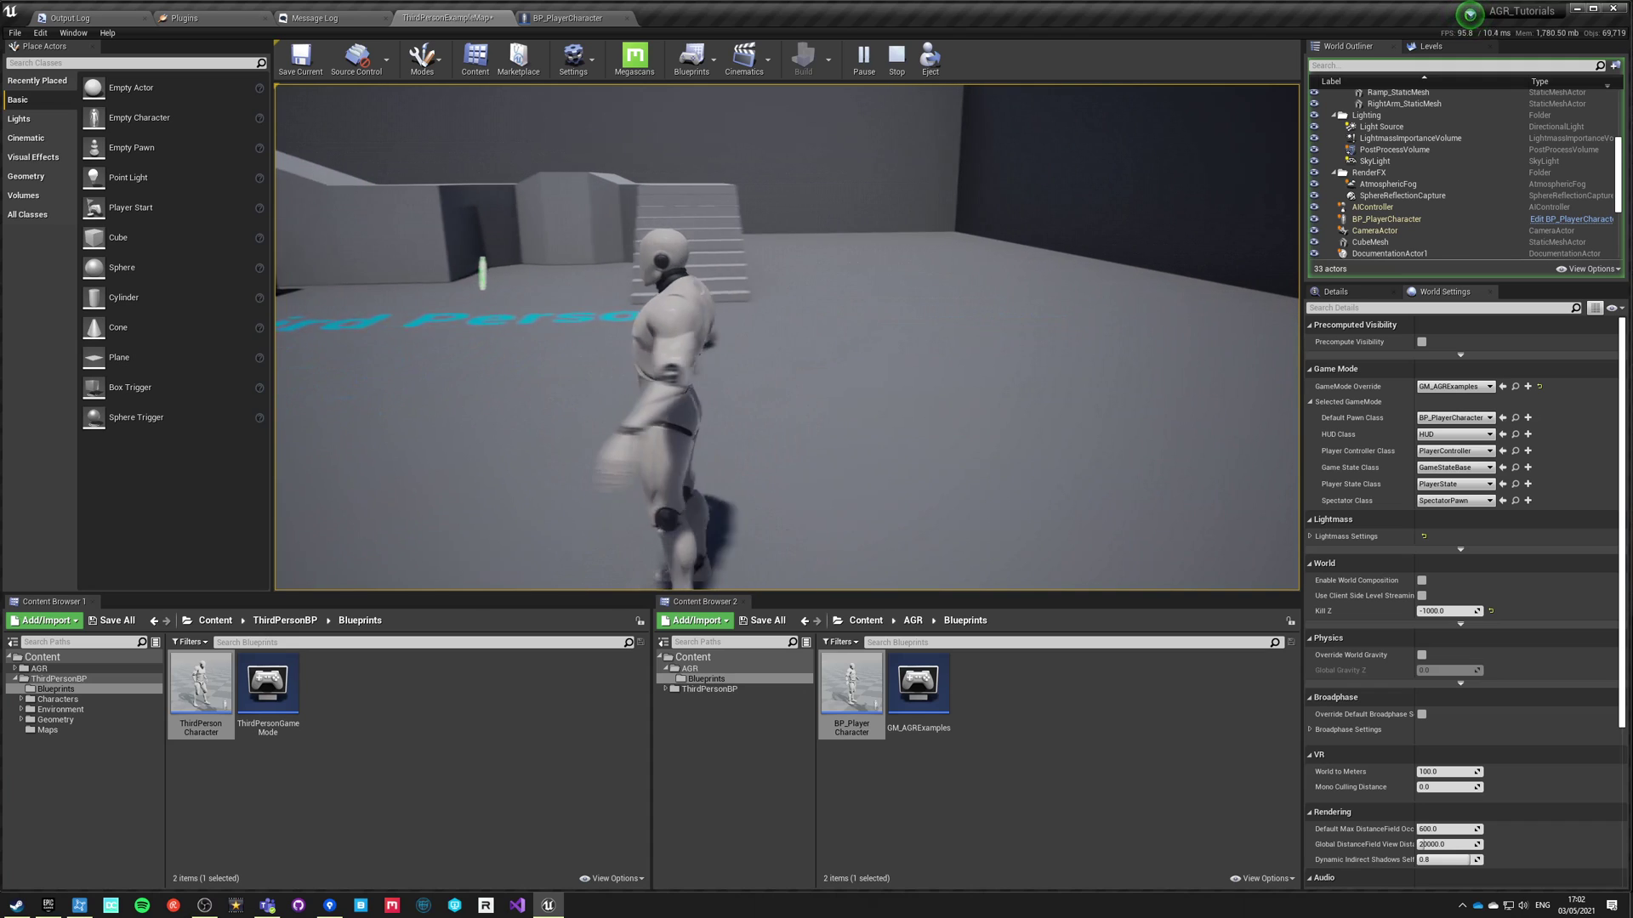
key(Escape)
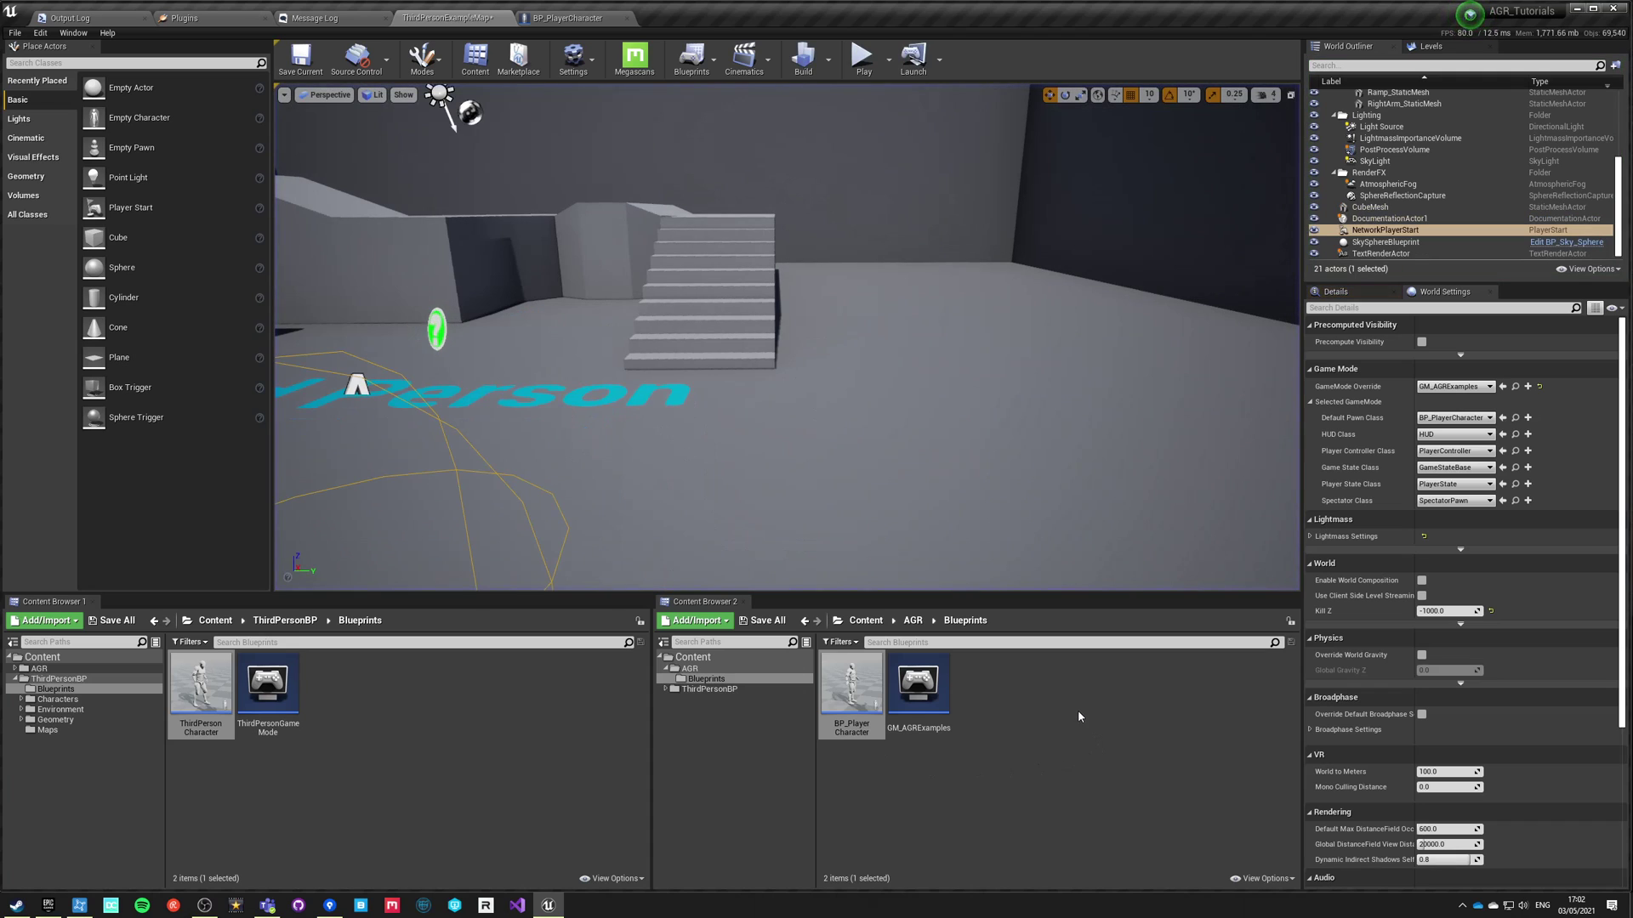
Create an animation blueprint named ABP_AGR_Core in AGR/Blueprints with parent class AGRCoreAnimInstance and target skeleton UE4_Mannequin_Skeleton.
click(1078, 714)
right_click(974, 672)
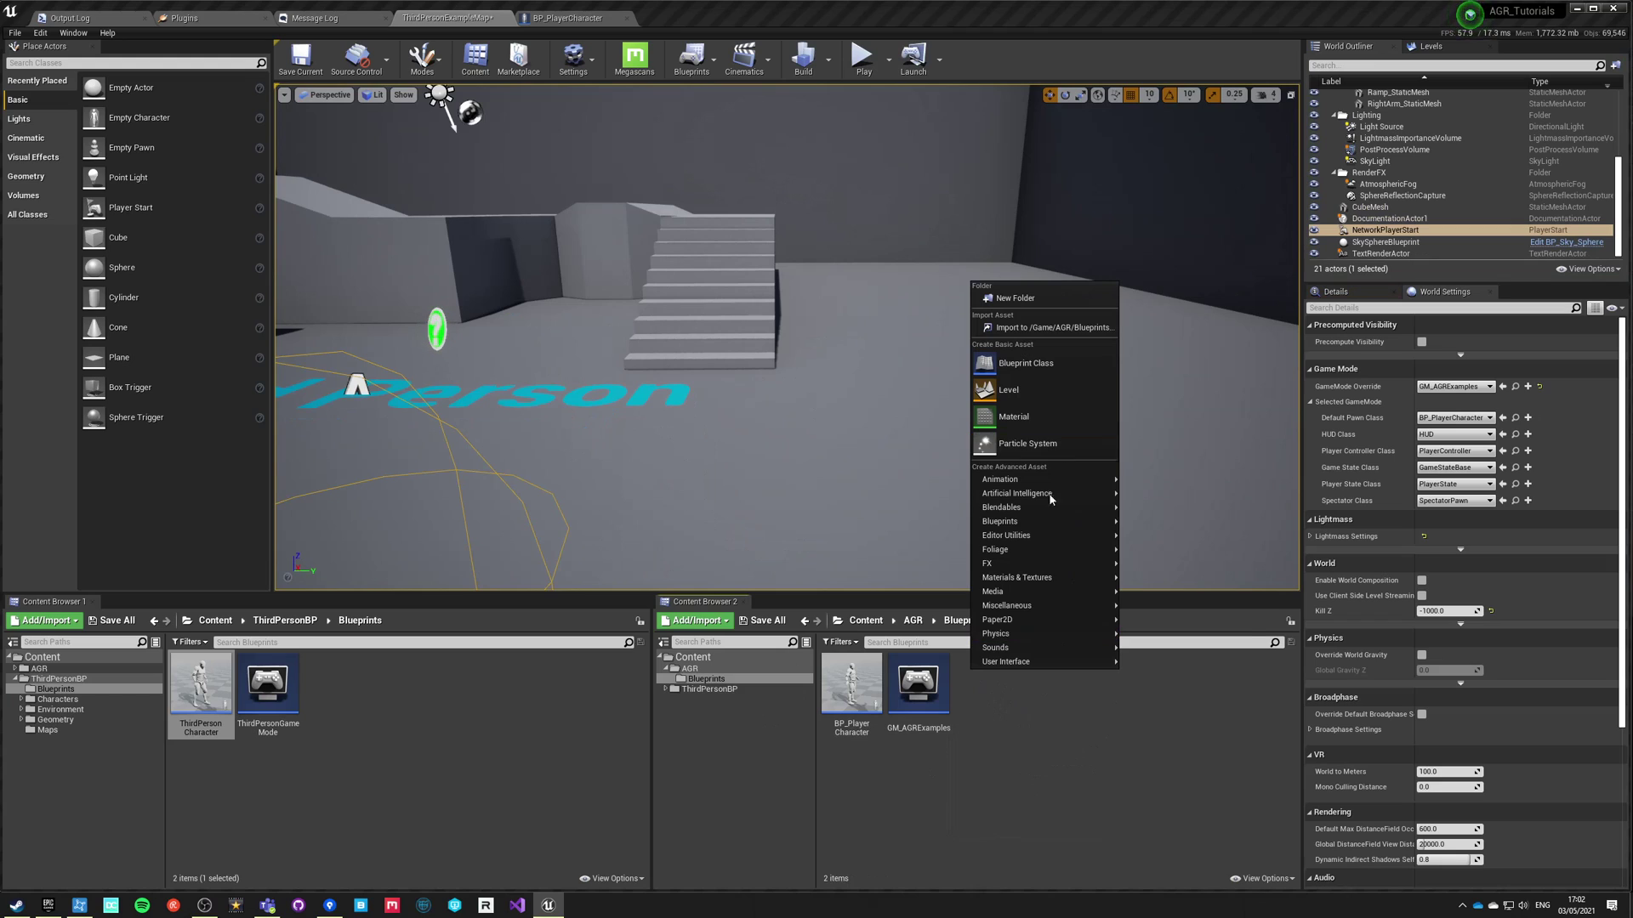
mouse_move(1027, 483)
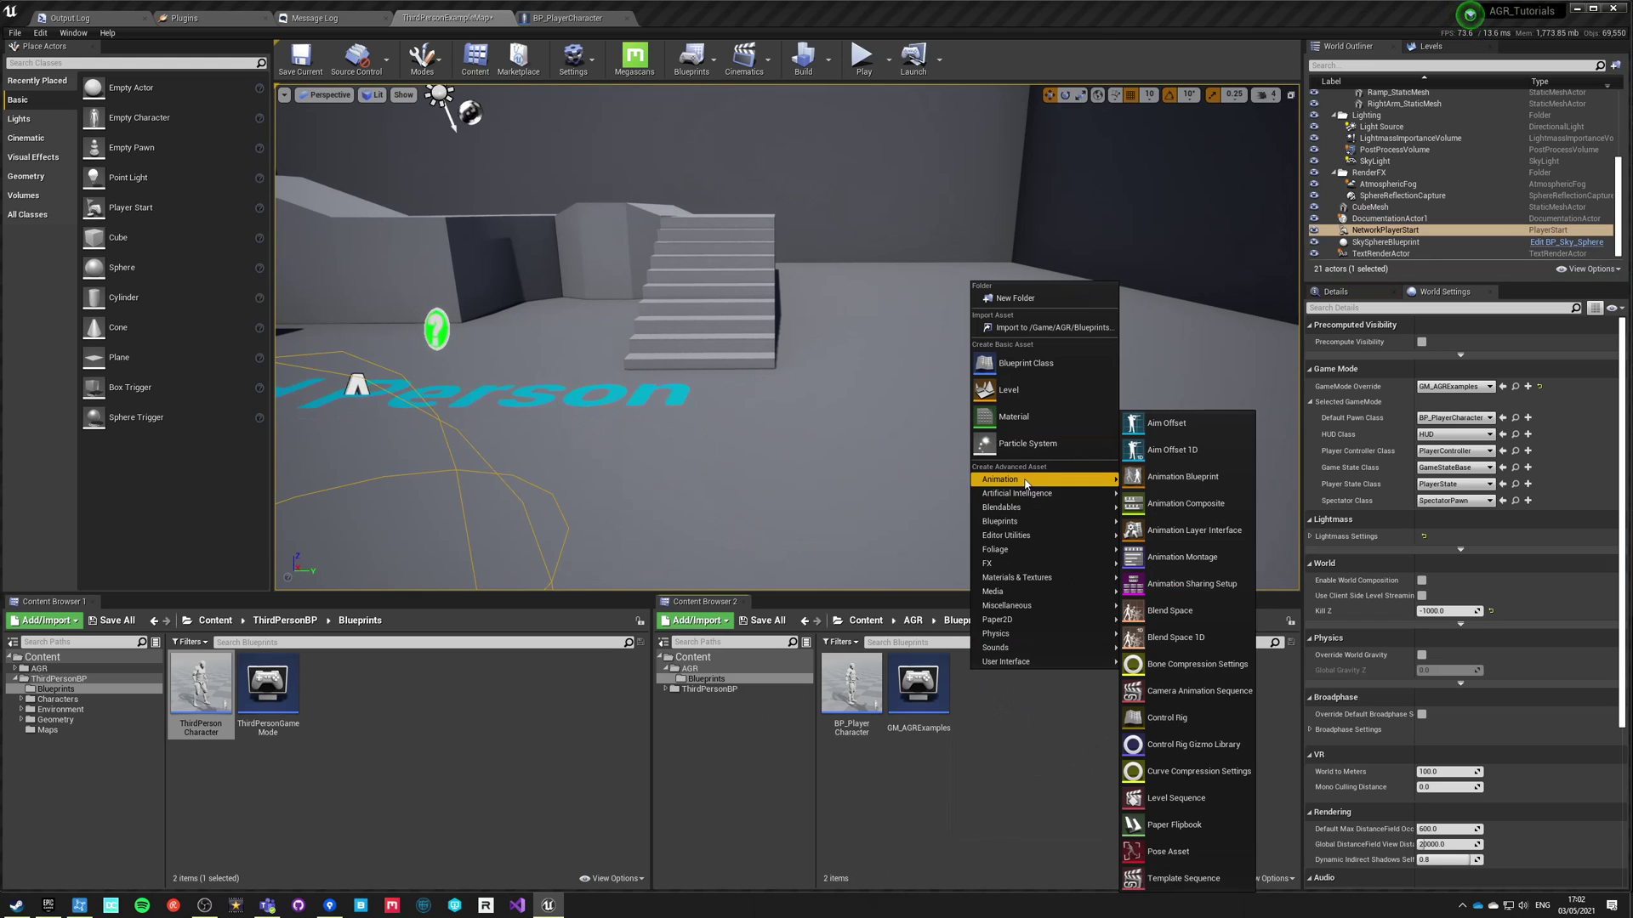
click(1182, 476)
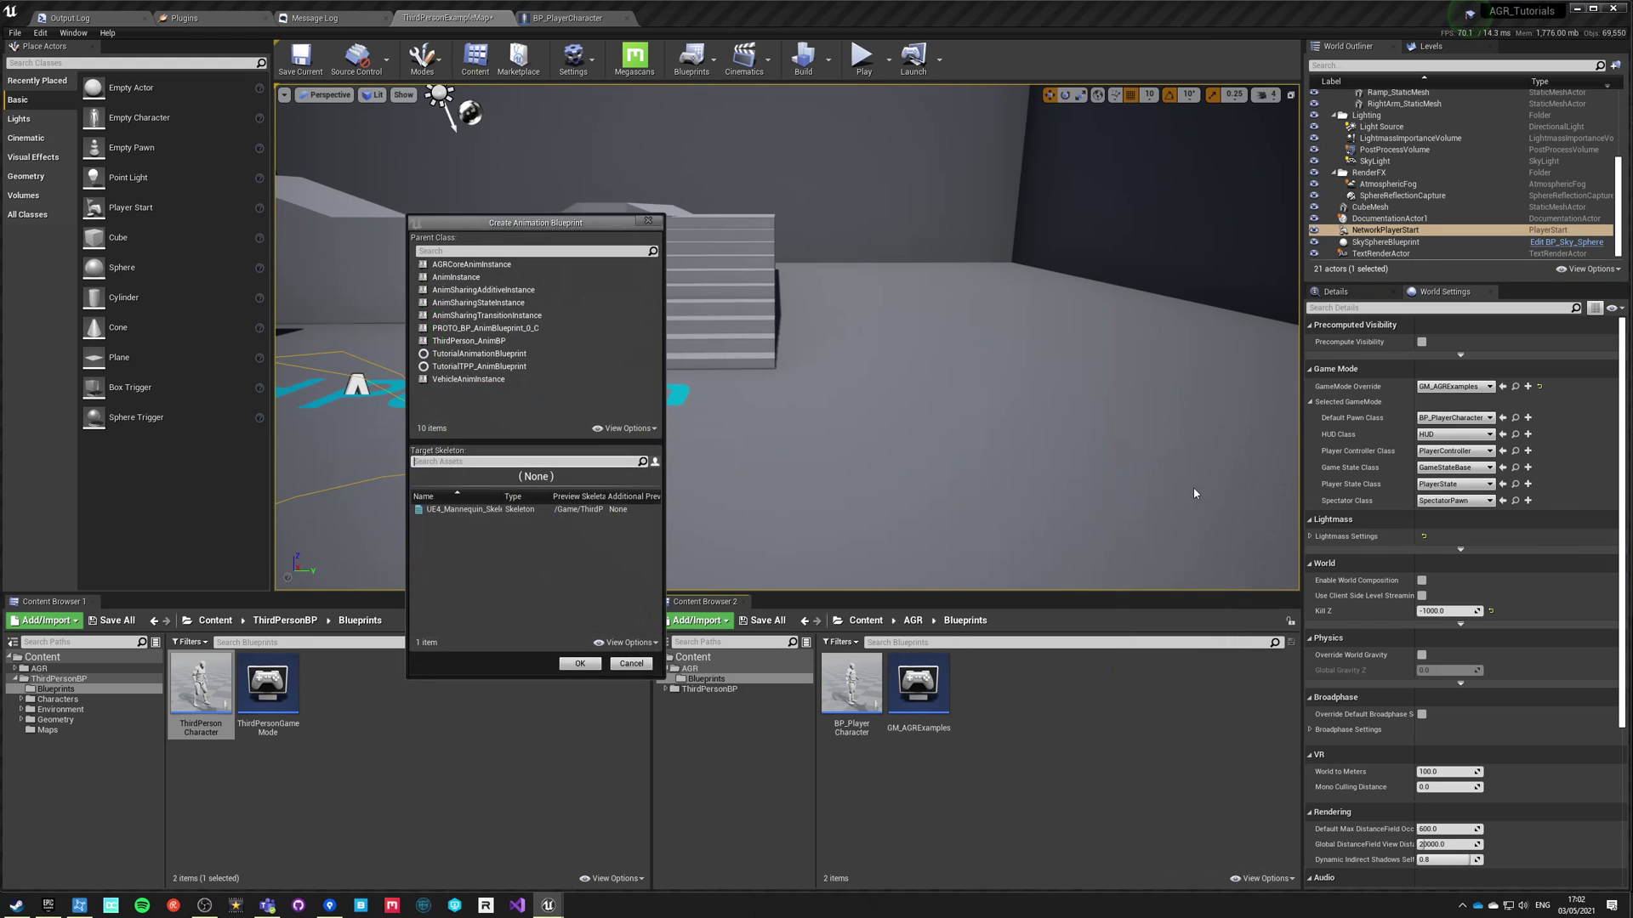
click(446, 511)
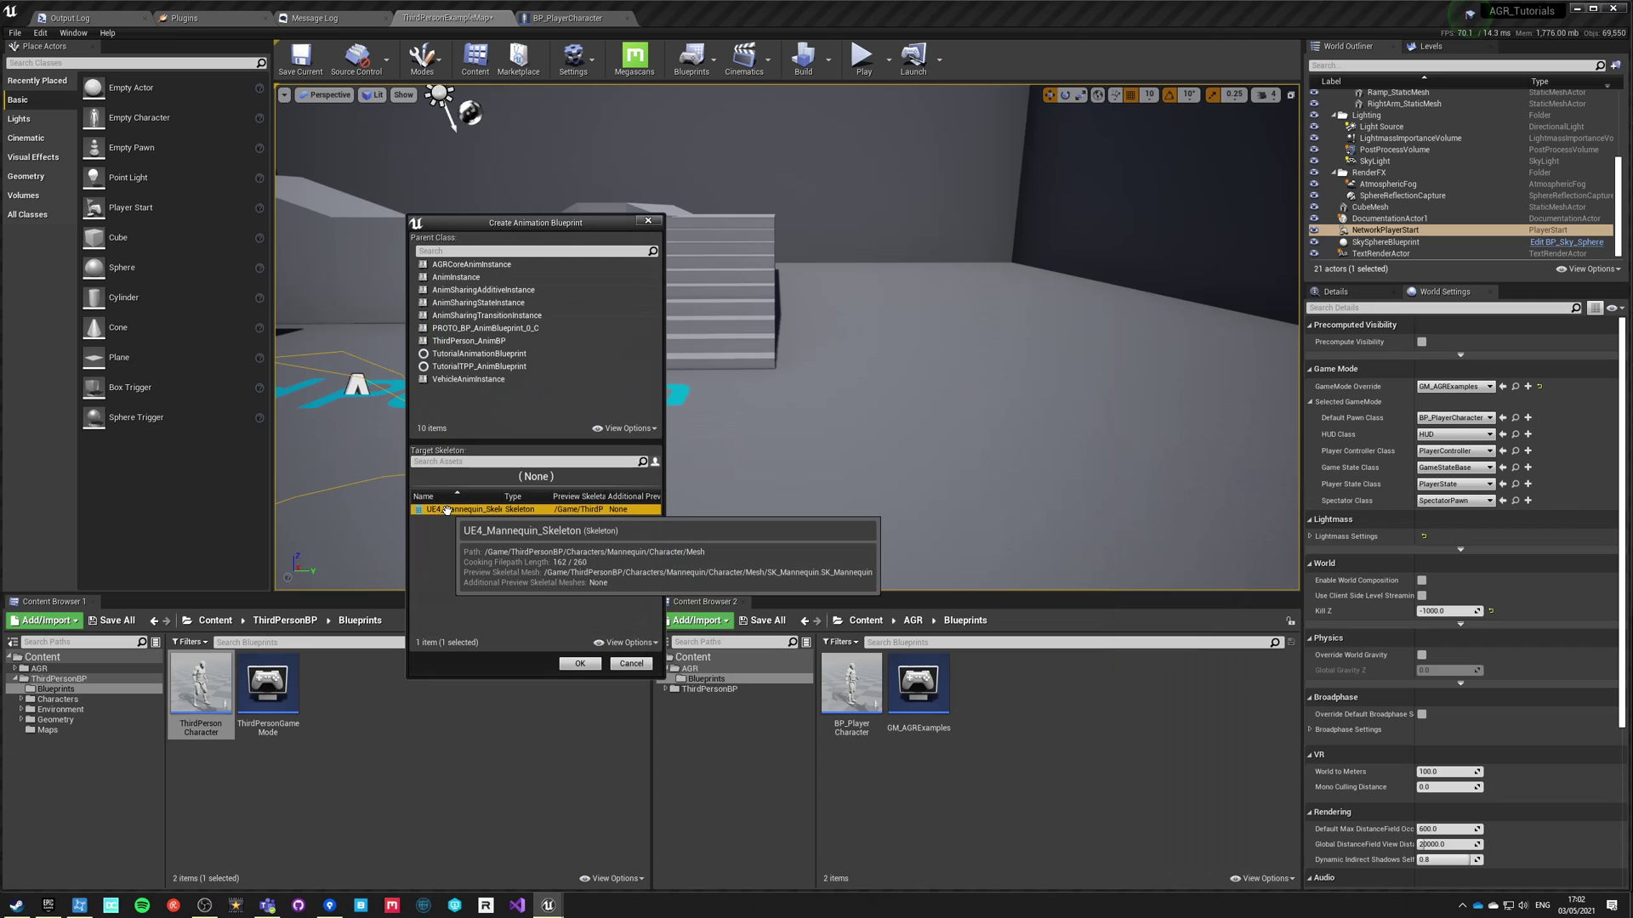
click(498, 265)
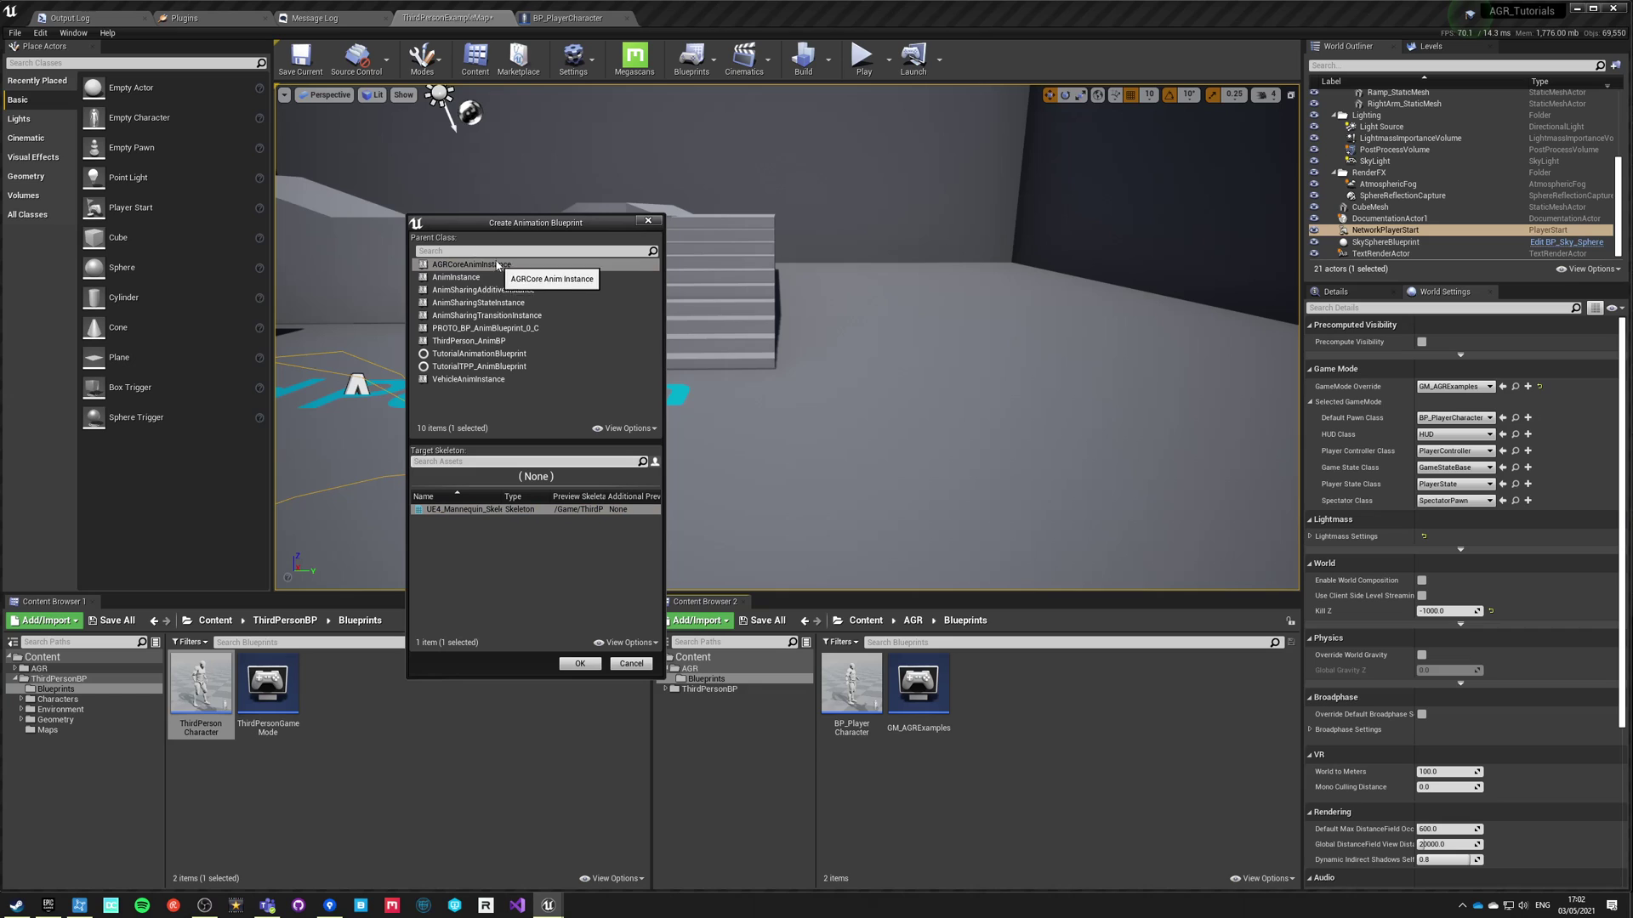
click(579, 664)
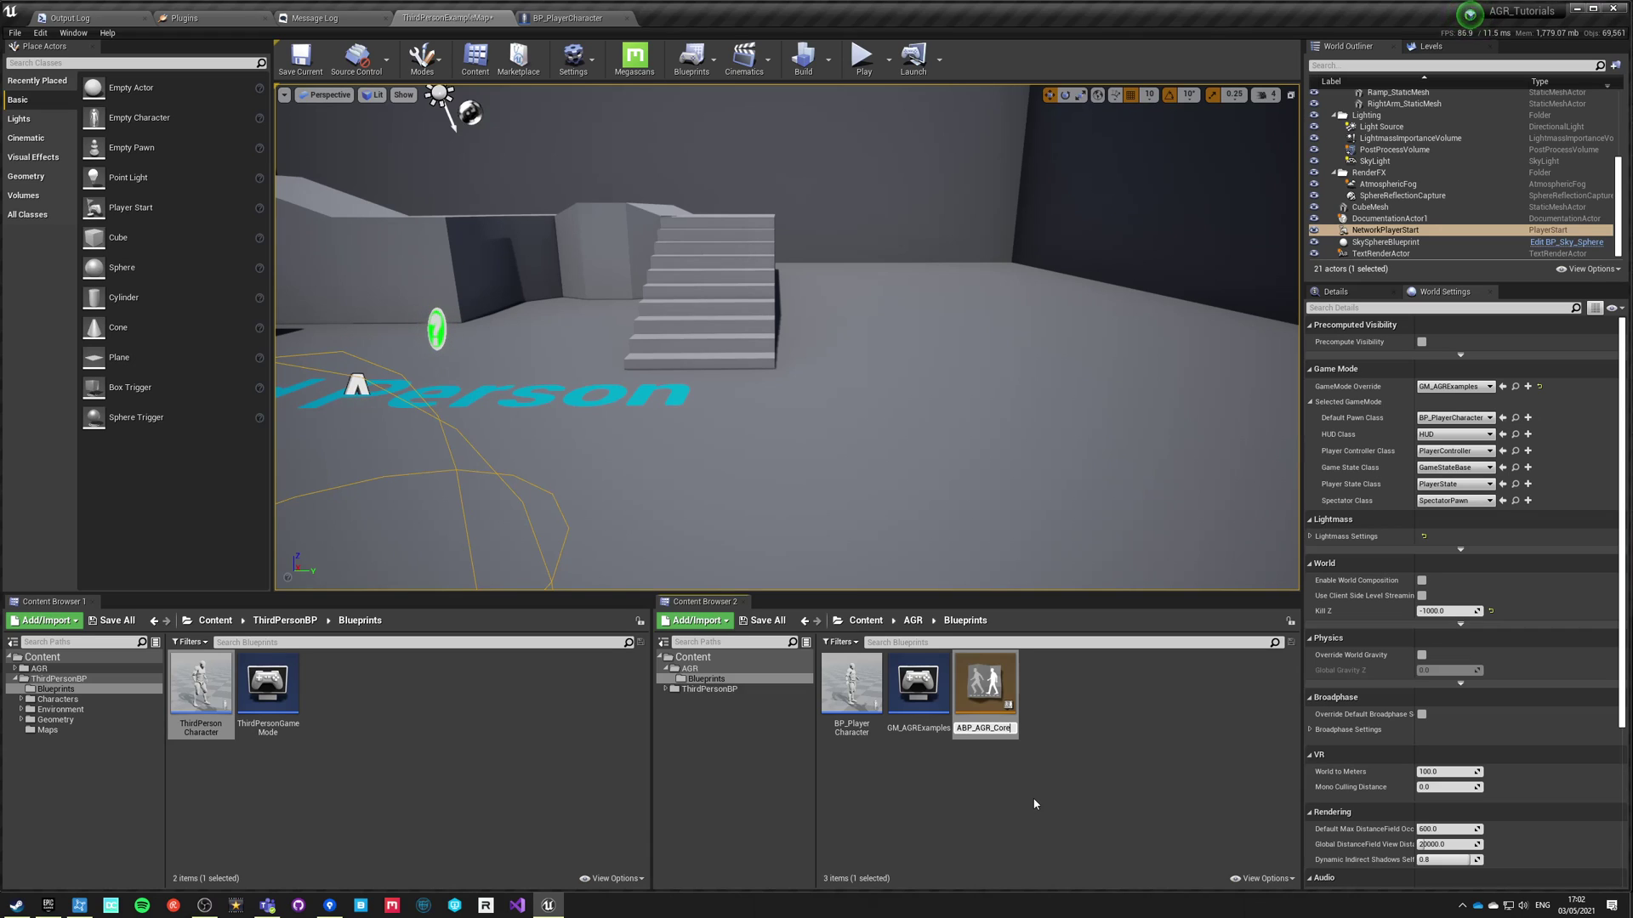
click(984, 771)
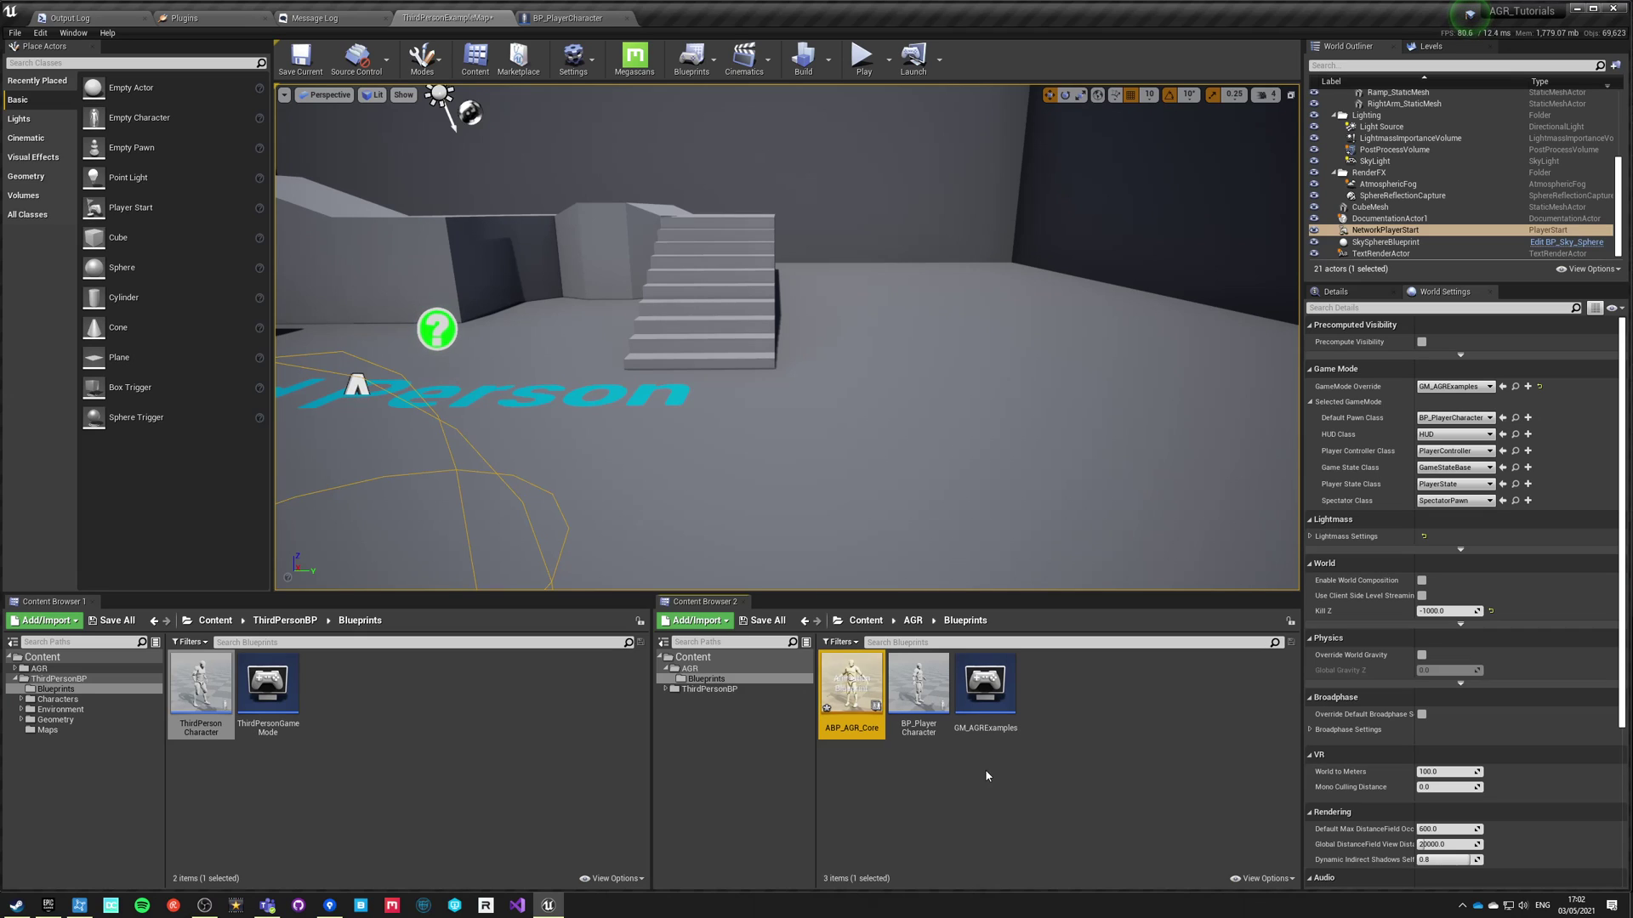
Open ABP_AGR_Core and expand the AGR Setup group in its class defaults.
double_click(849, 690)
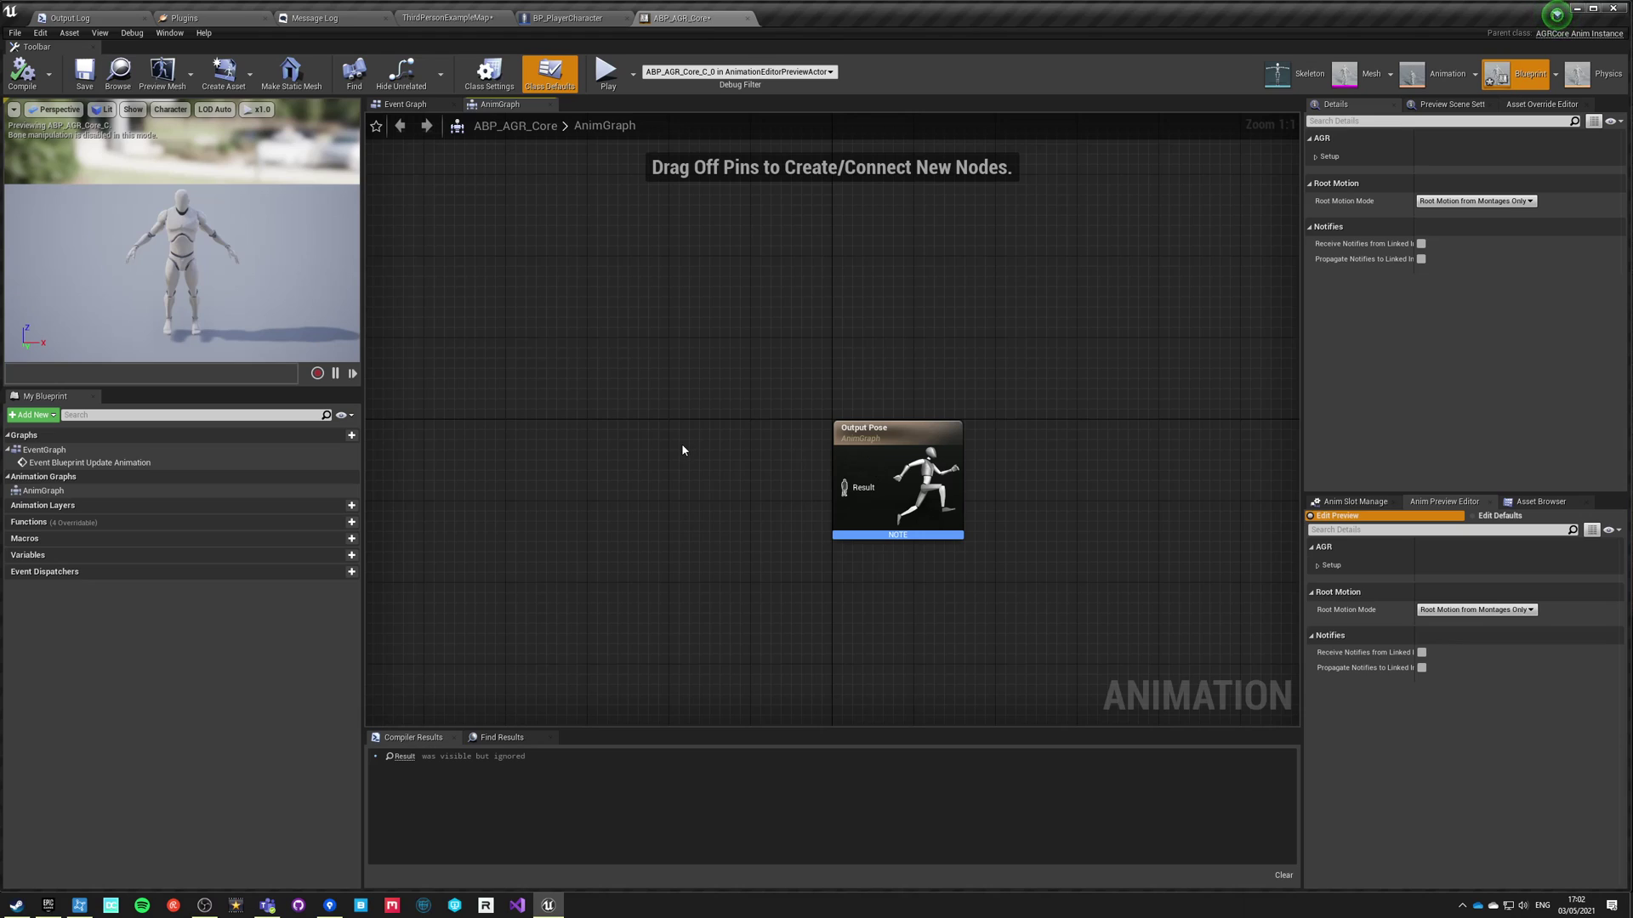
right_drag(685, 456, 746, 482)
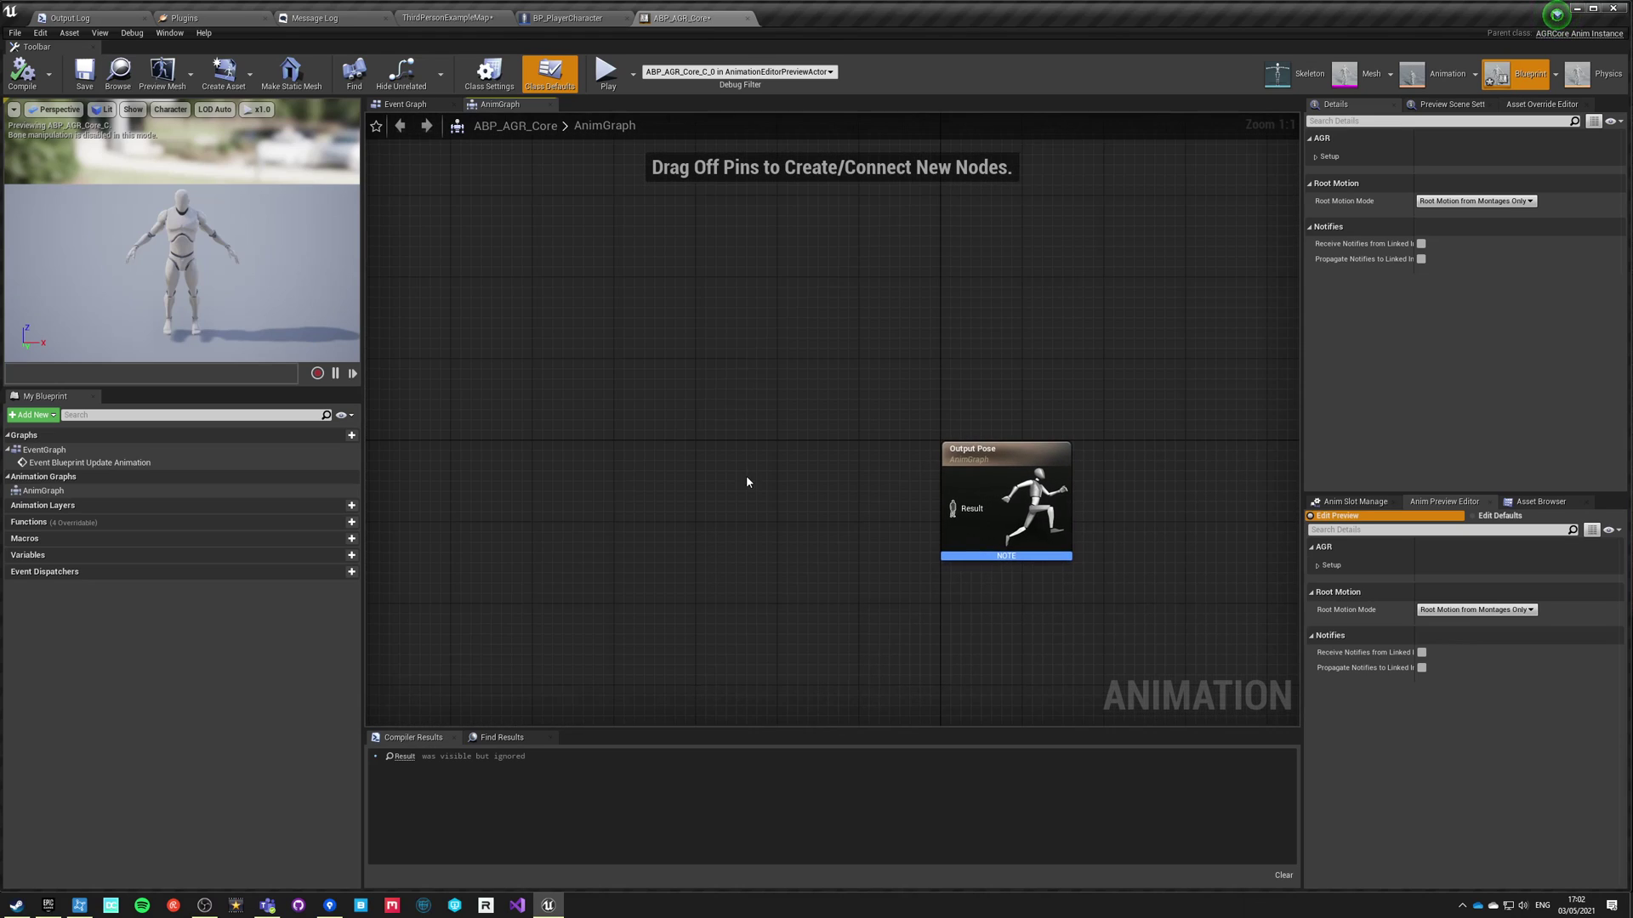
click(1319, 156)
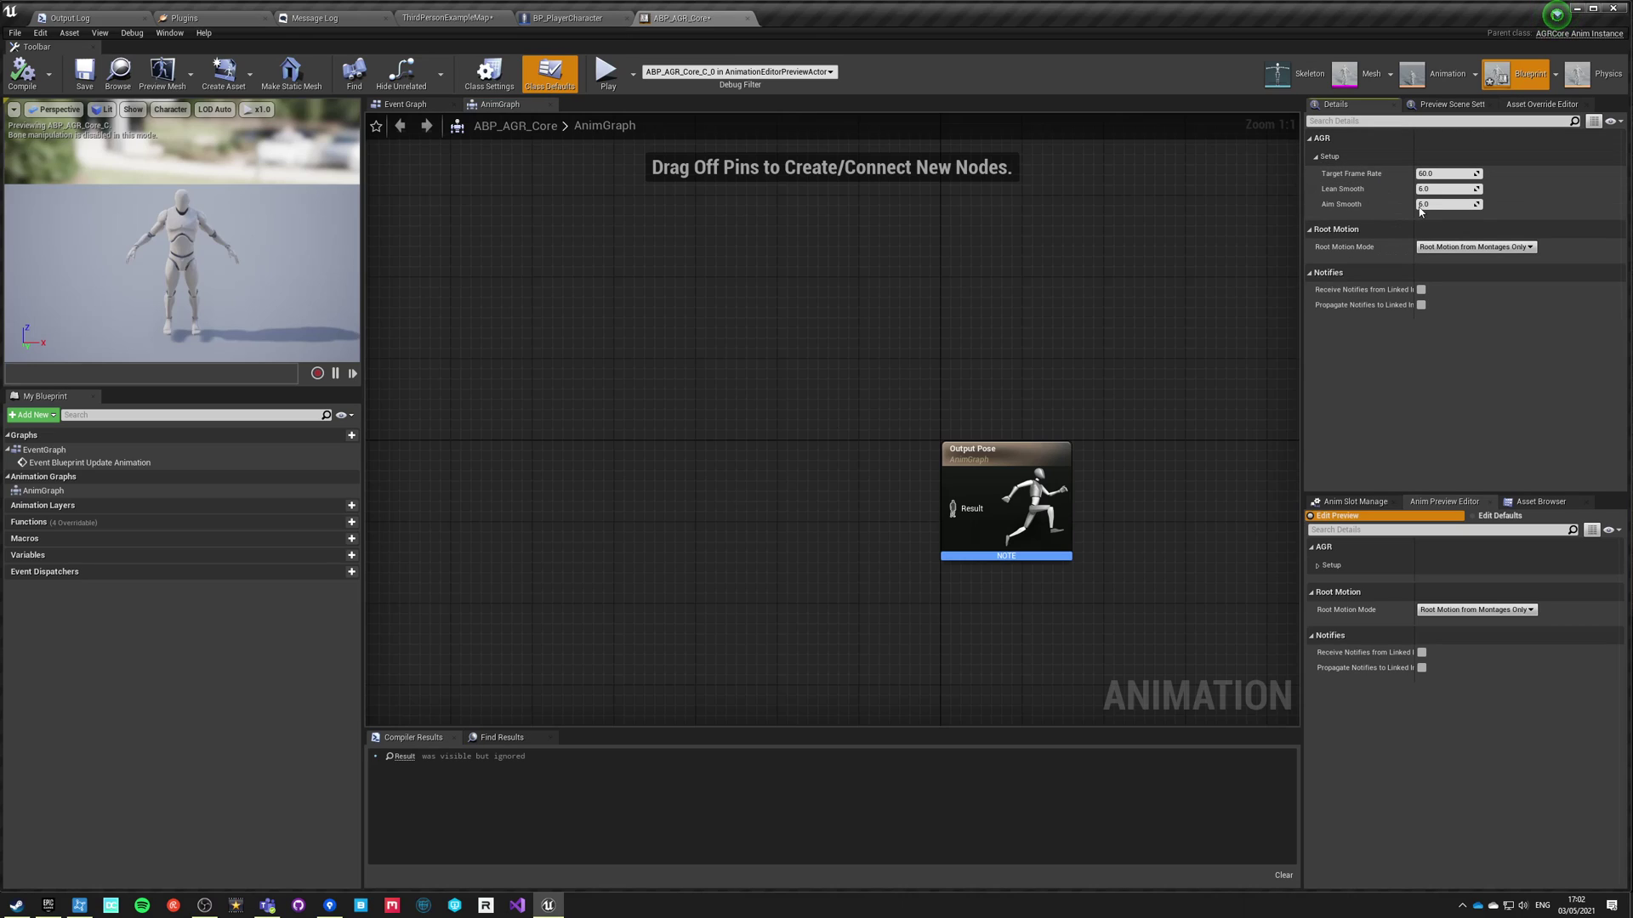
Show inherited variables in the blueprint and expand the AGR variable category.
click(348, 417)
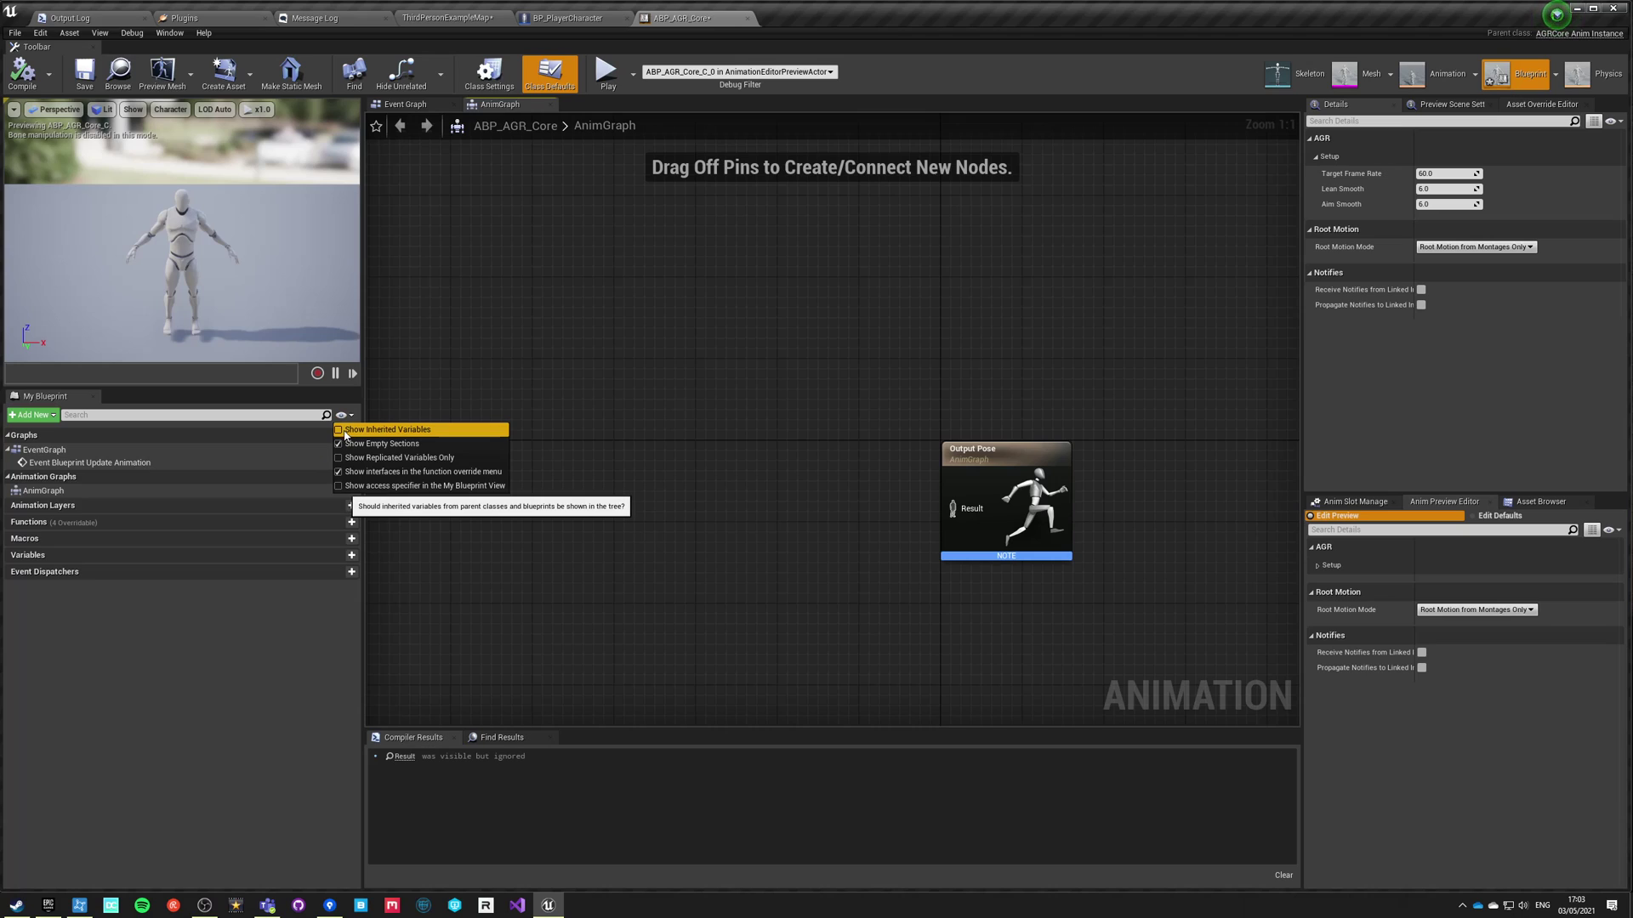
click(340, 430)
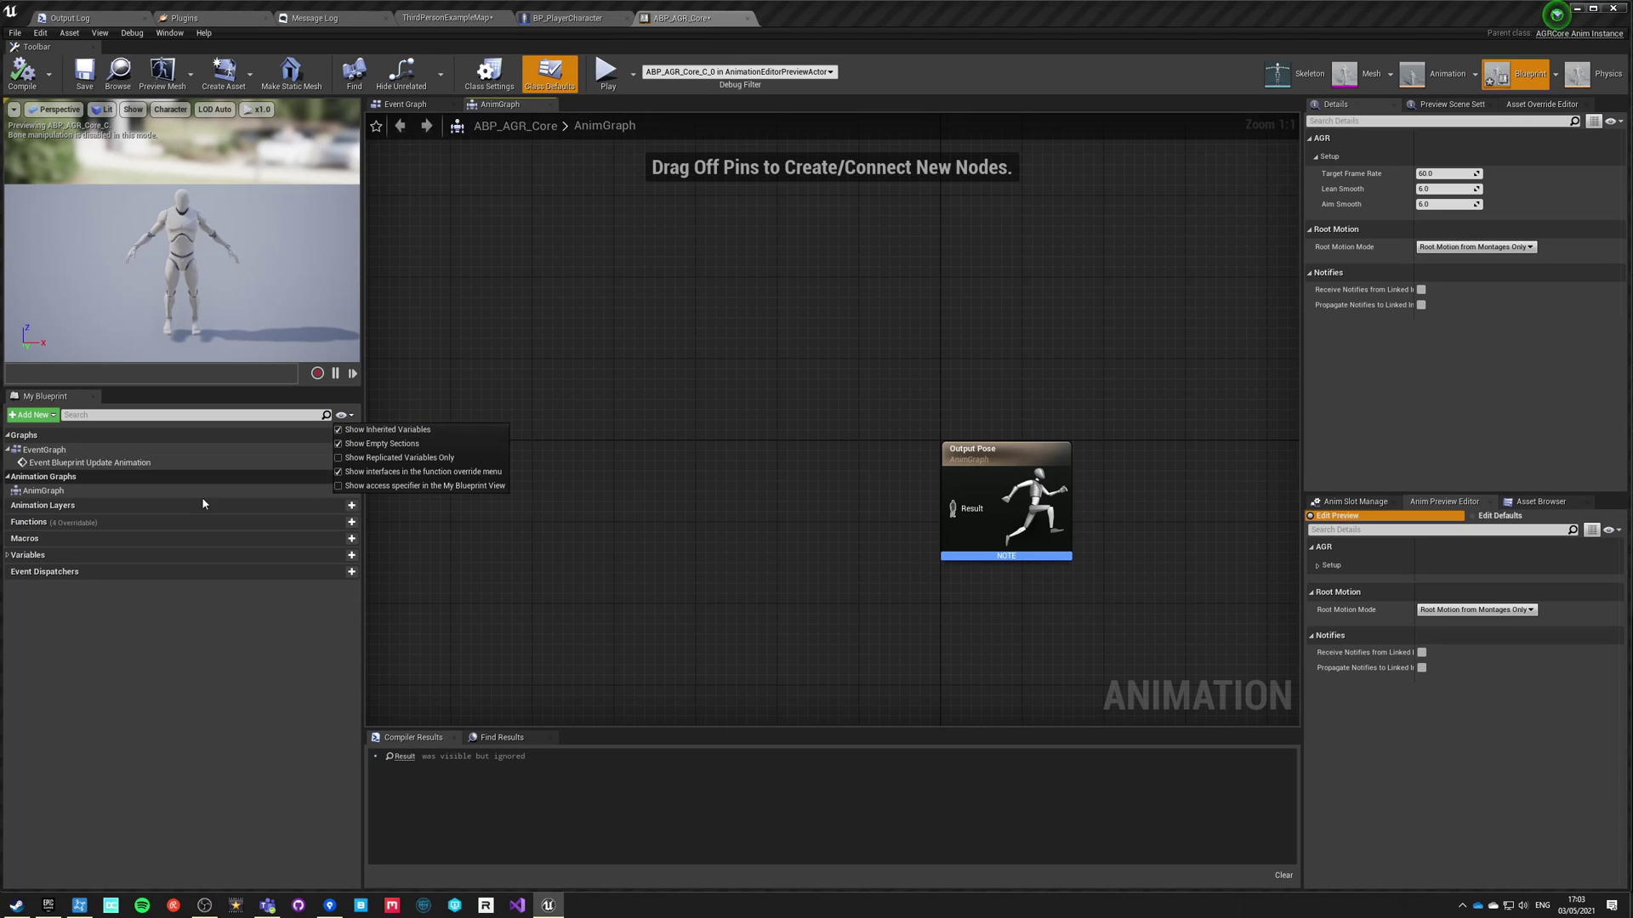
click(9, 557)
click(9, 557)
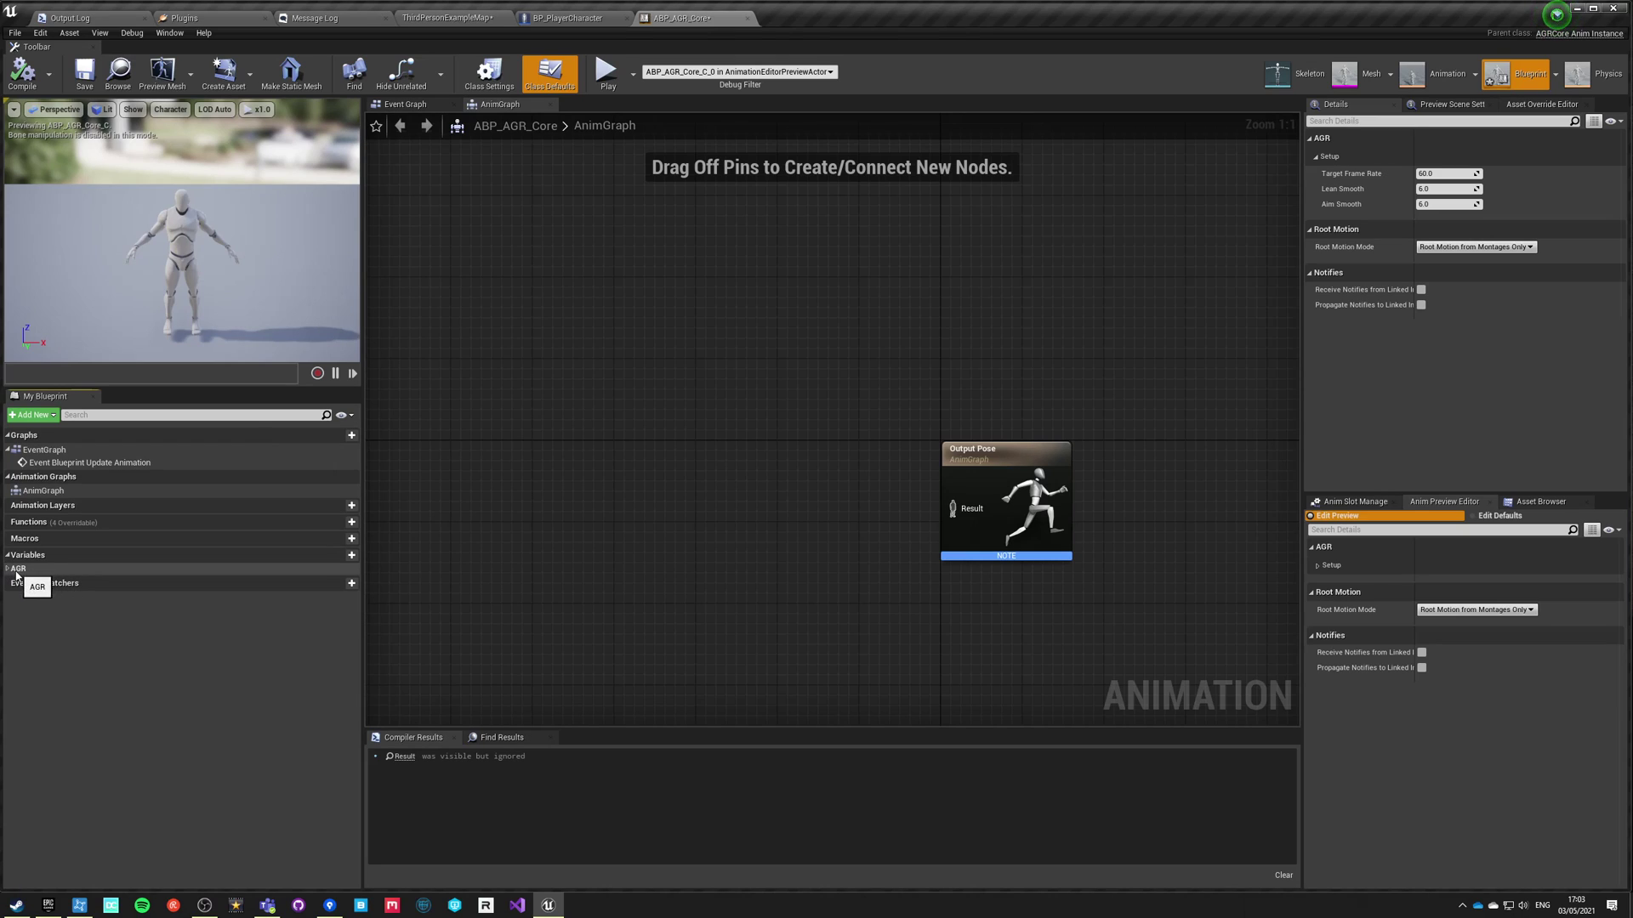
click(8, 569)
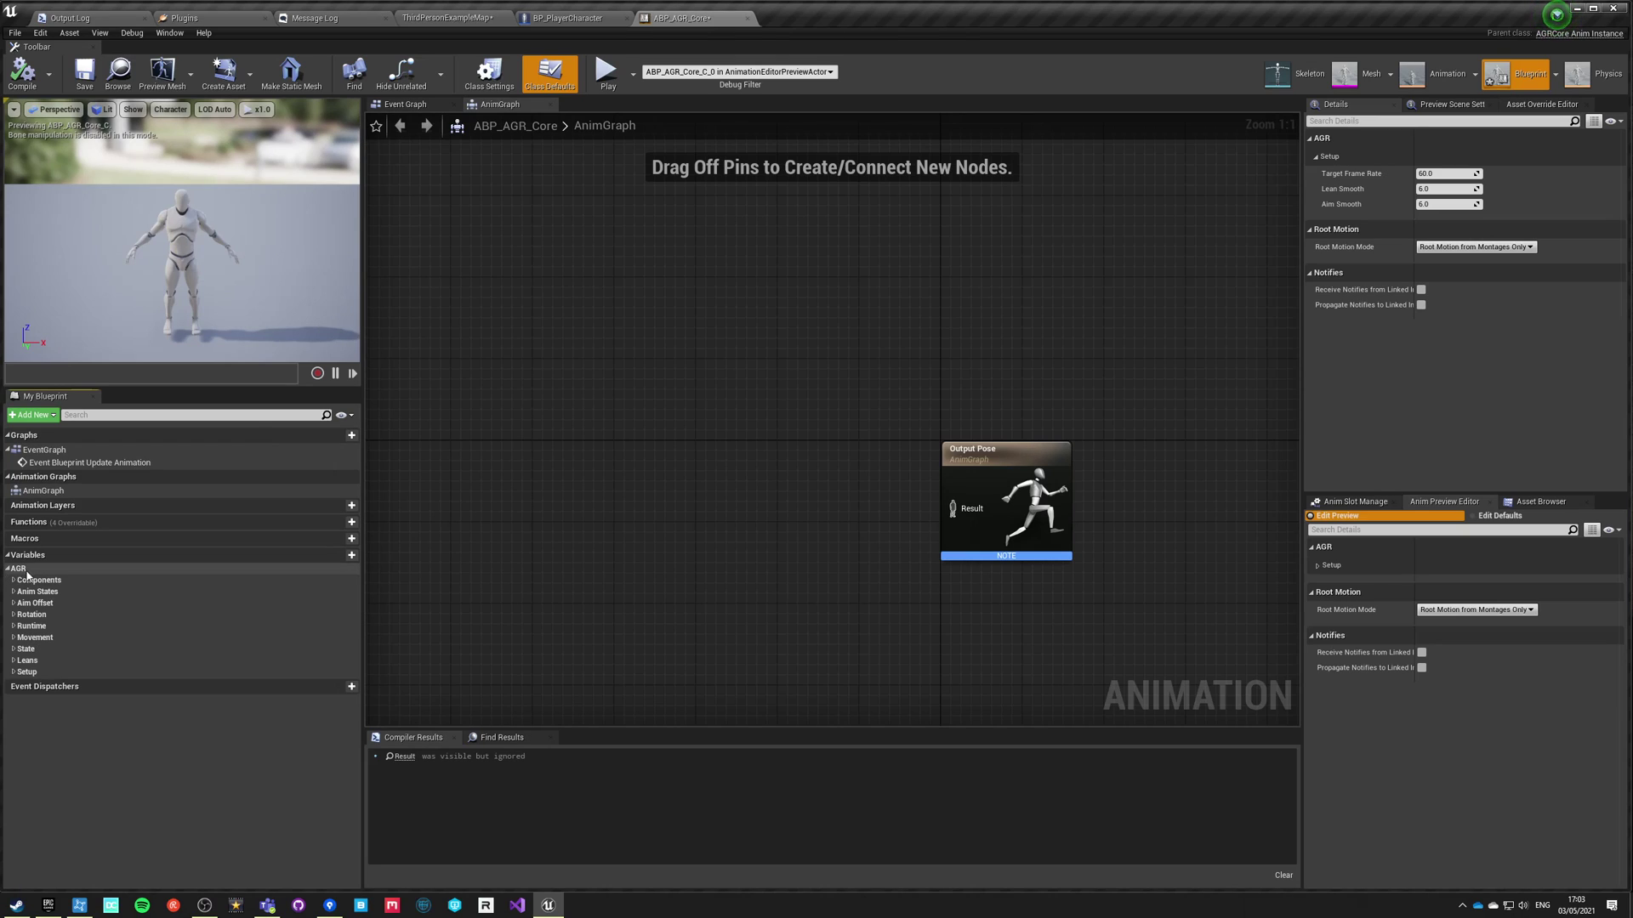
Examine the inherited AGR variables under Components, Anim States, Aim Offset, Rotation and Runtime.
click(13, 581)
click(13, 631)
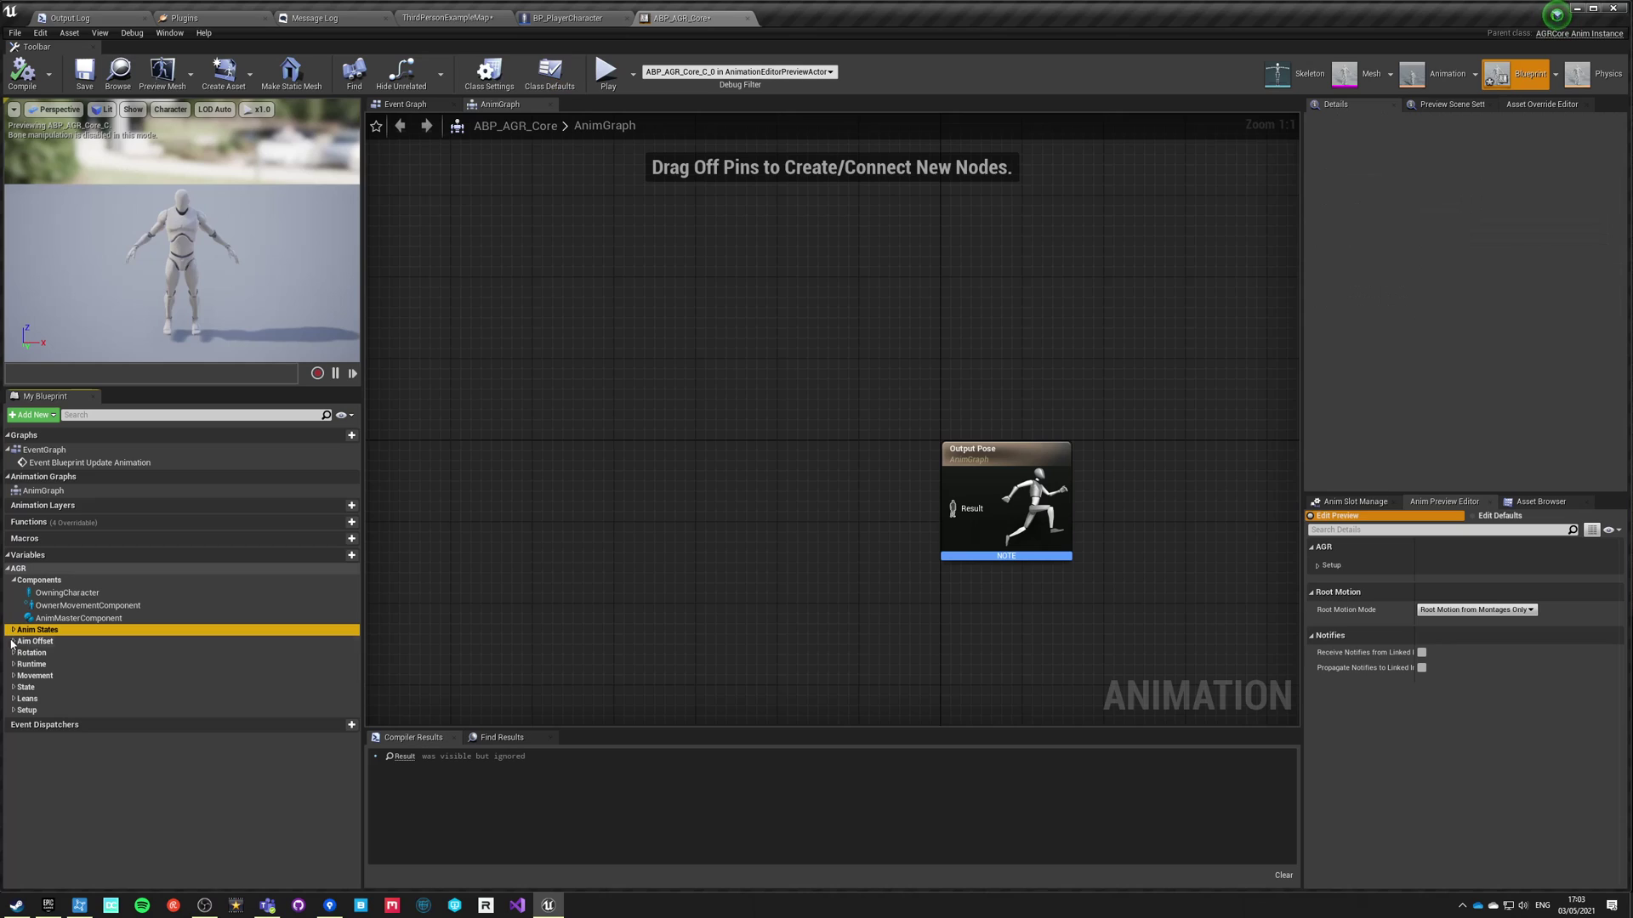
click(14, 632)
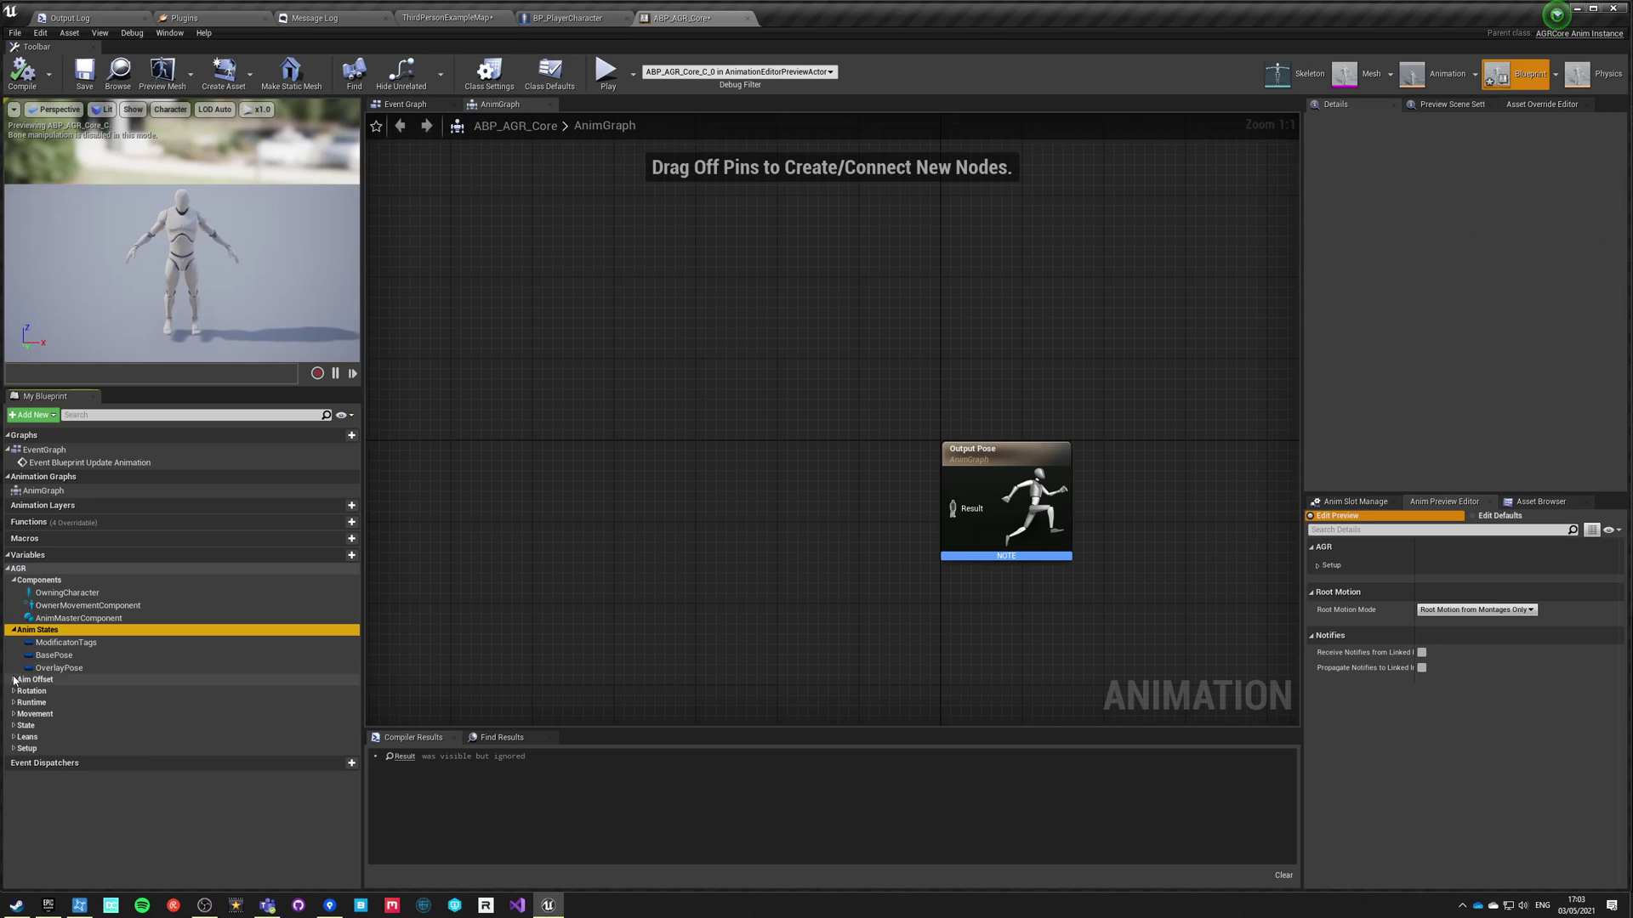
click(14, 681)
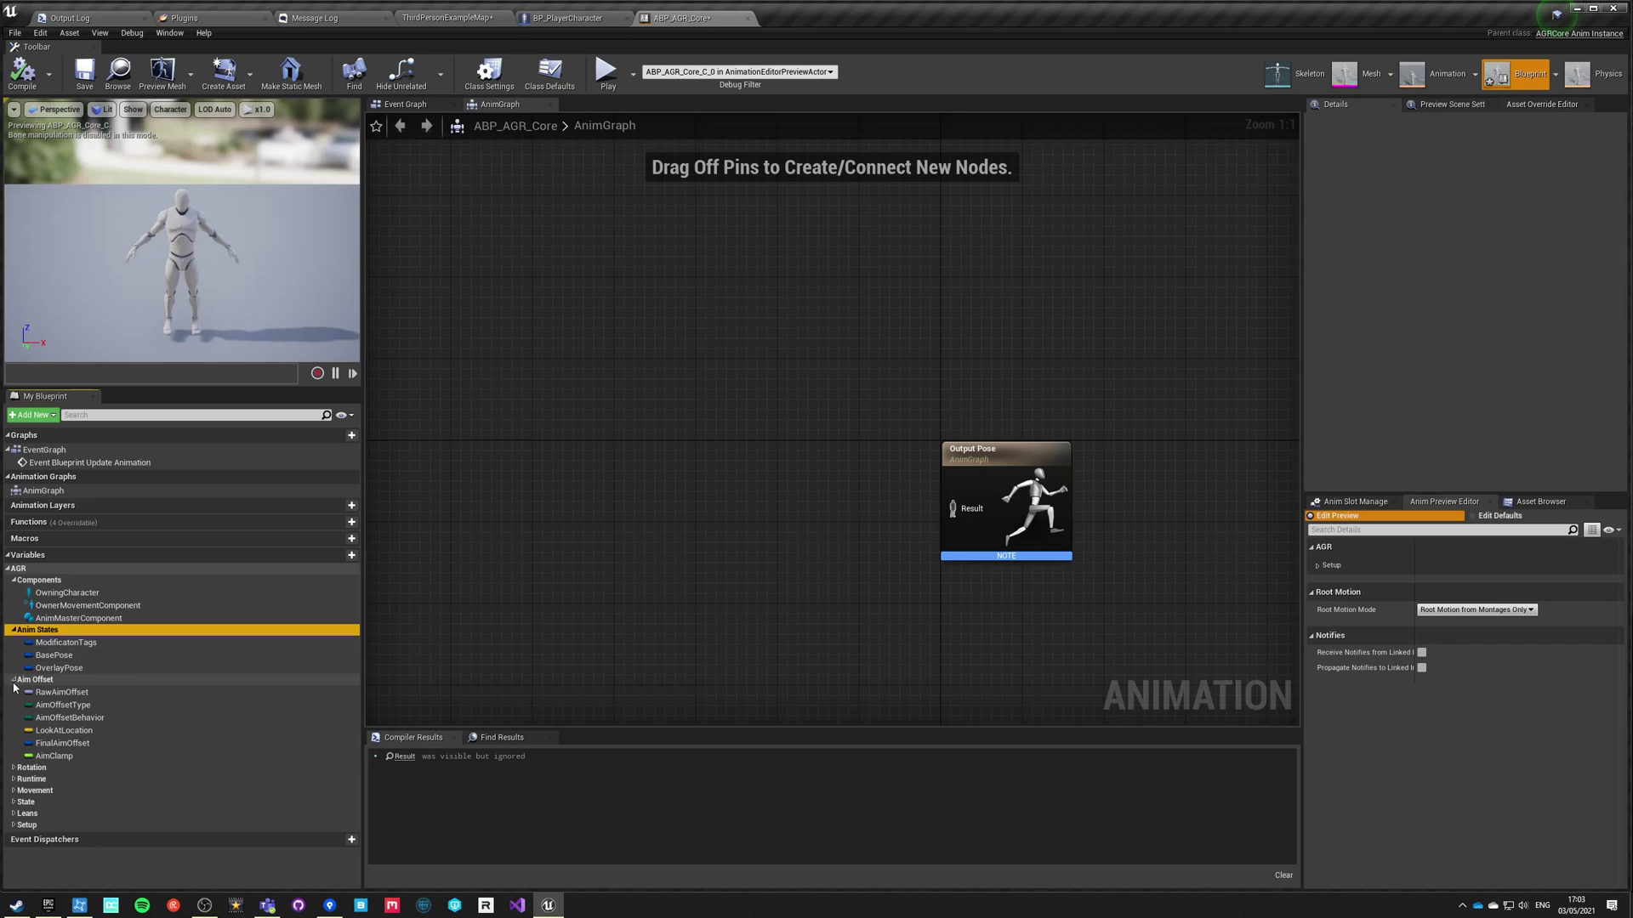
click(14, 768)
click(14, 793)
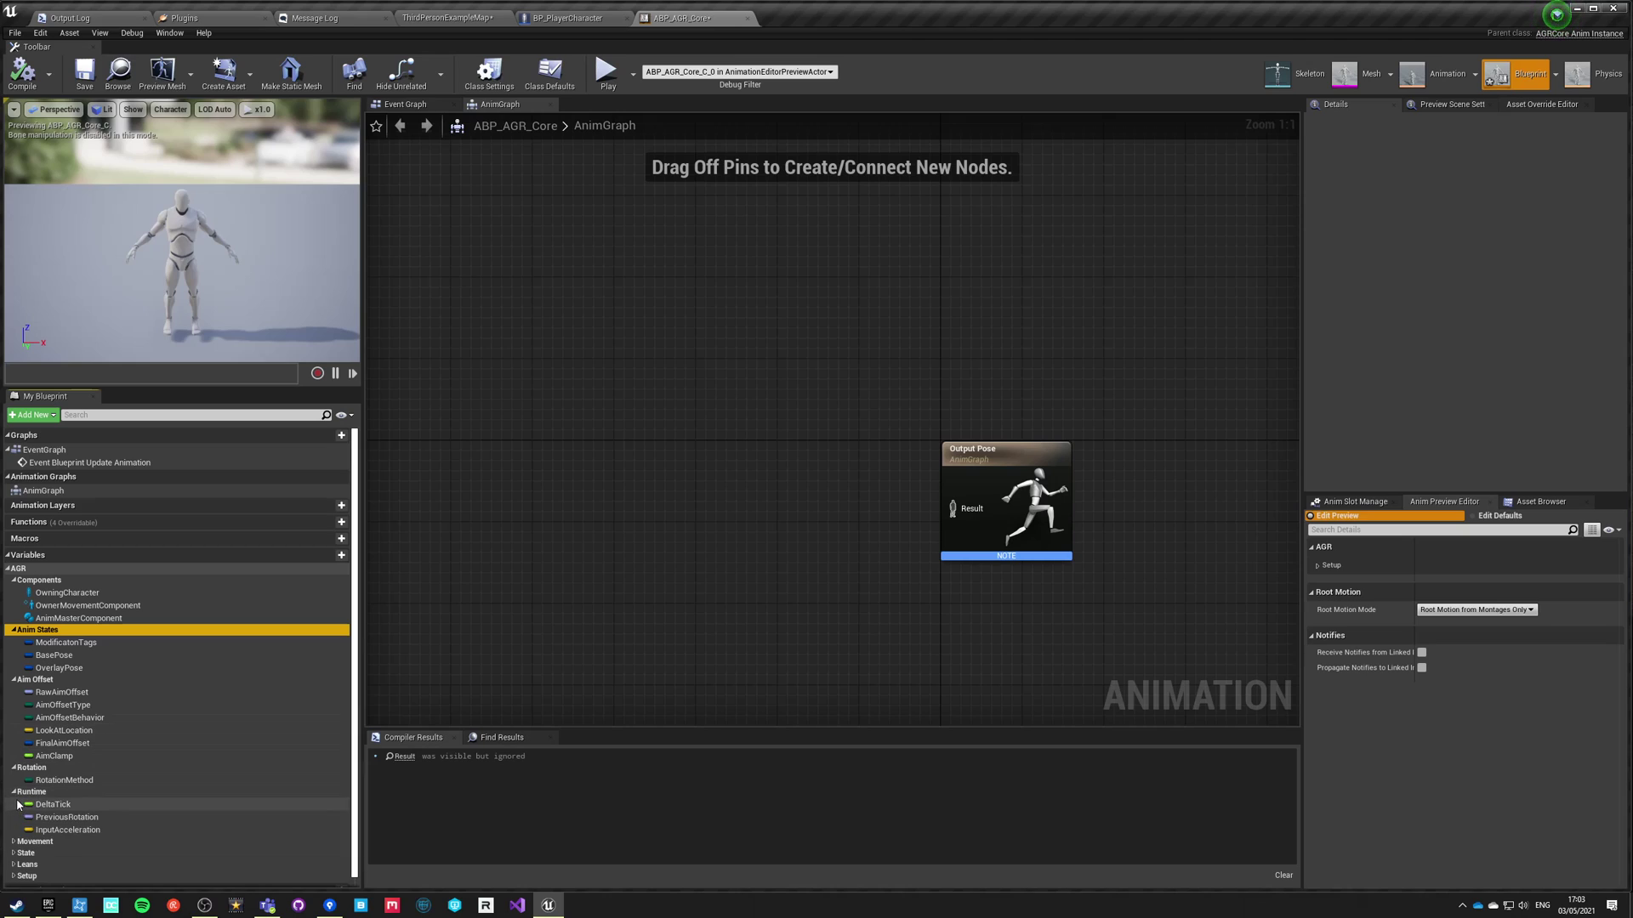
scroll(47, 808, down, 1)
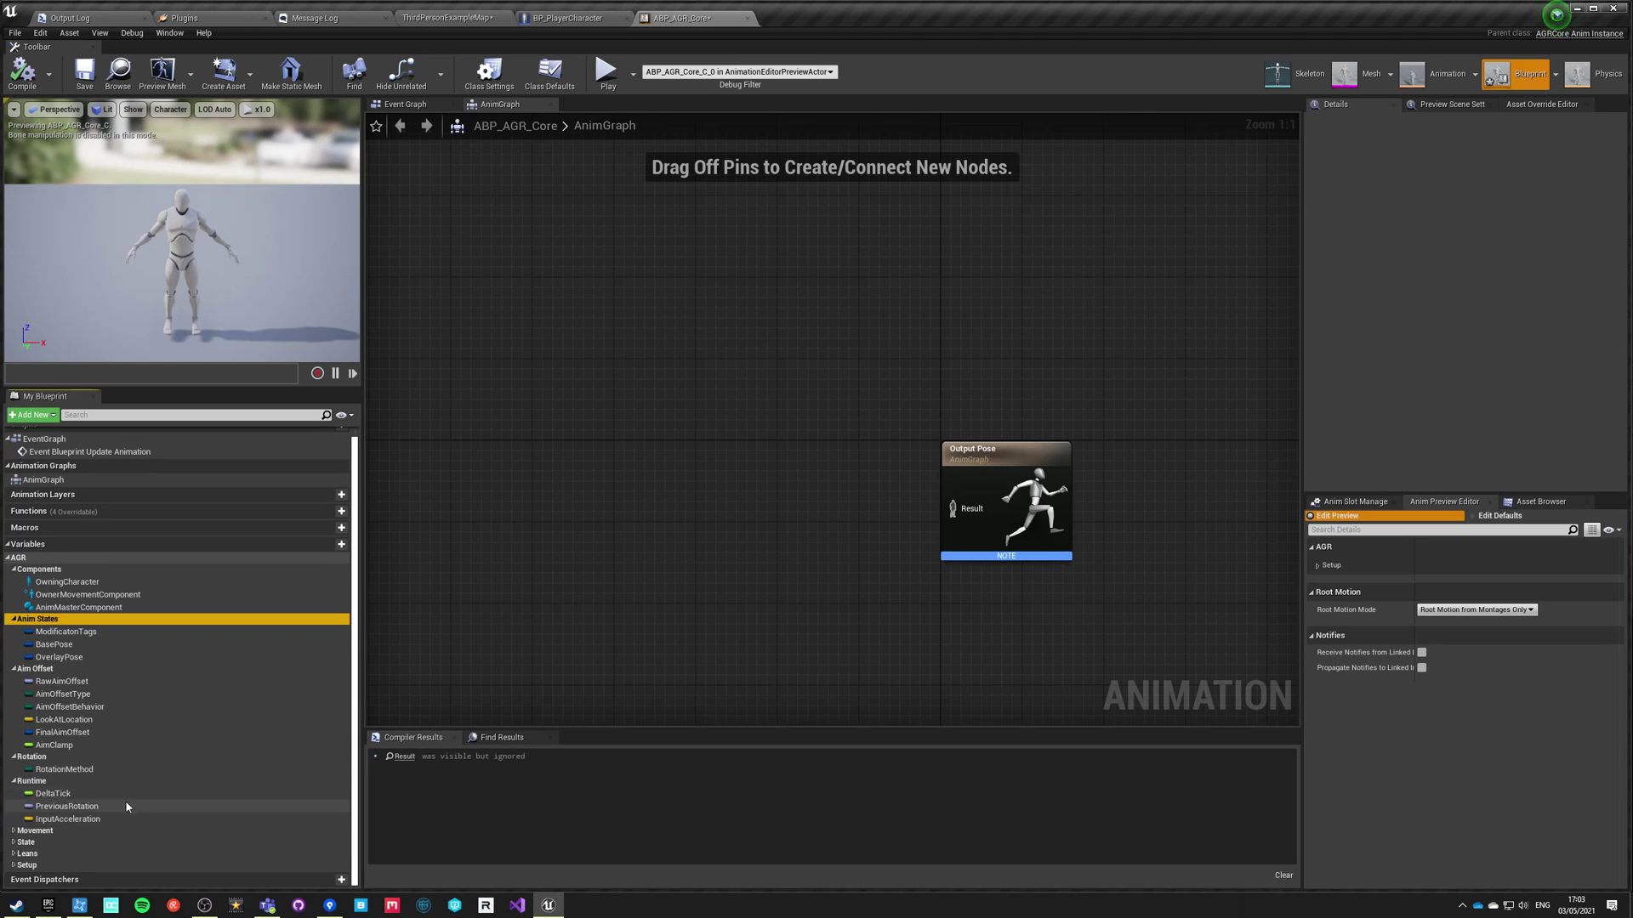
Collapse the Runtime group and examine the AGR variables under Movement, State, Leans and Setup.
click(16, 780)
click(31, 804)
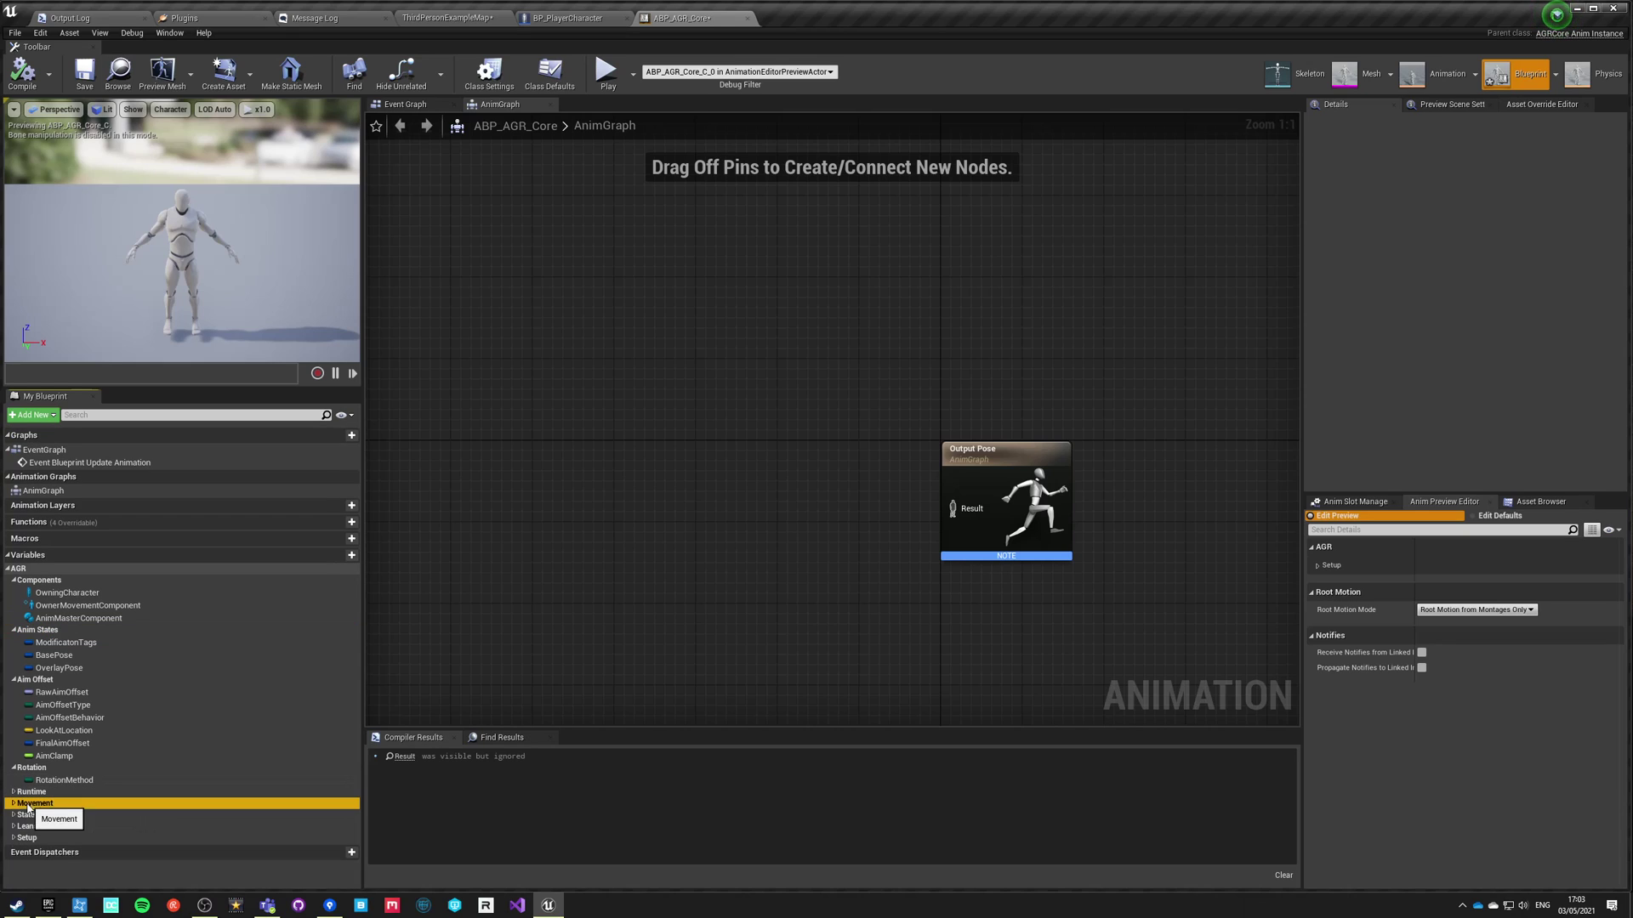
click(14, 805)
scroll(52, 812, down, 1)
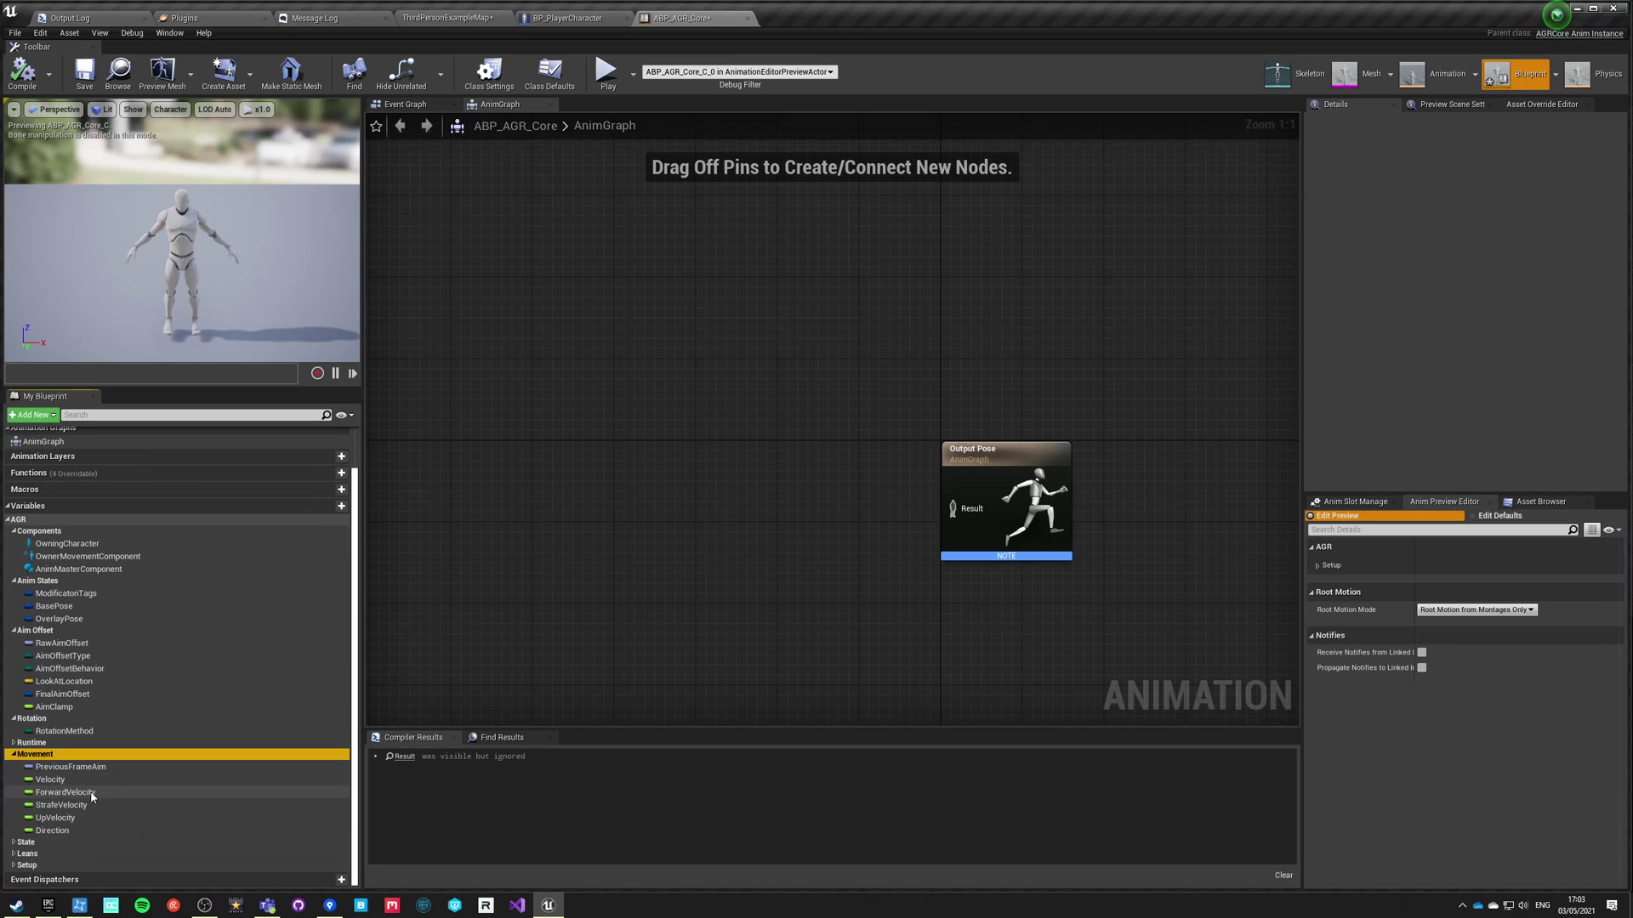
click(14, 841)
scroll(68, 795, down, 3)
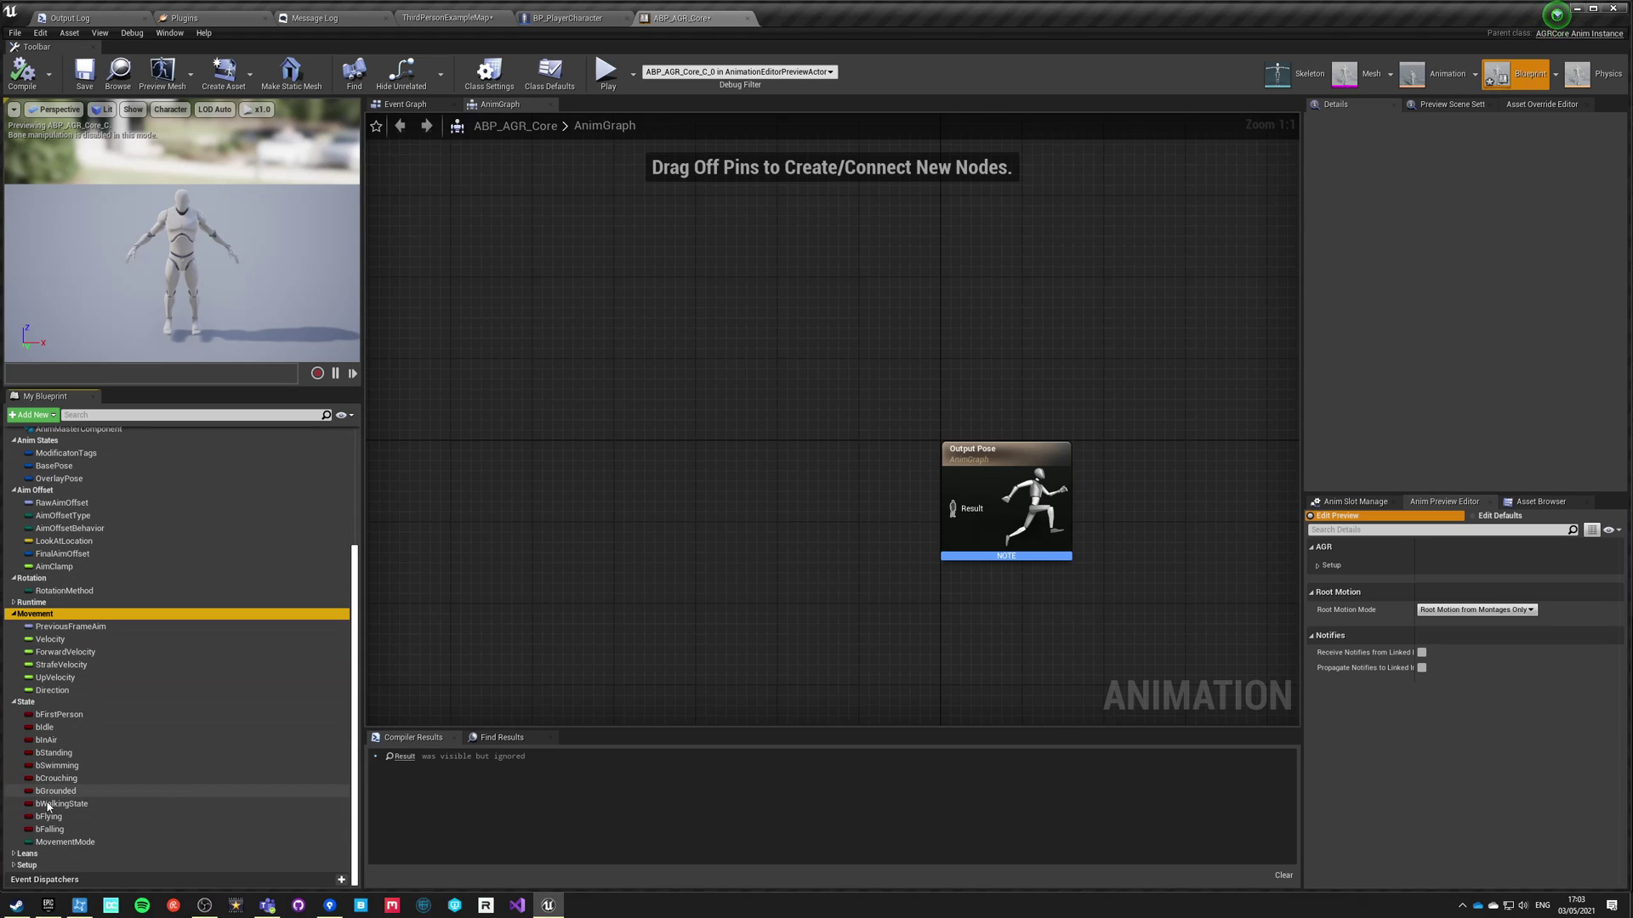
click(13, 854)
scroll(52, 844, down, 1)
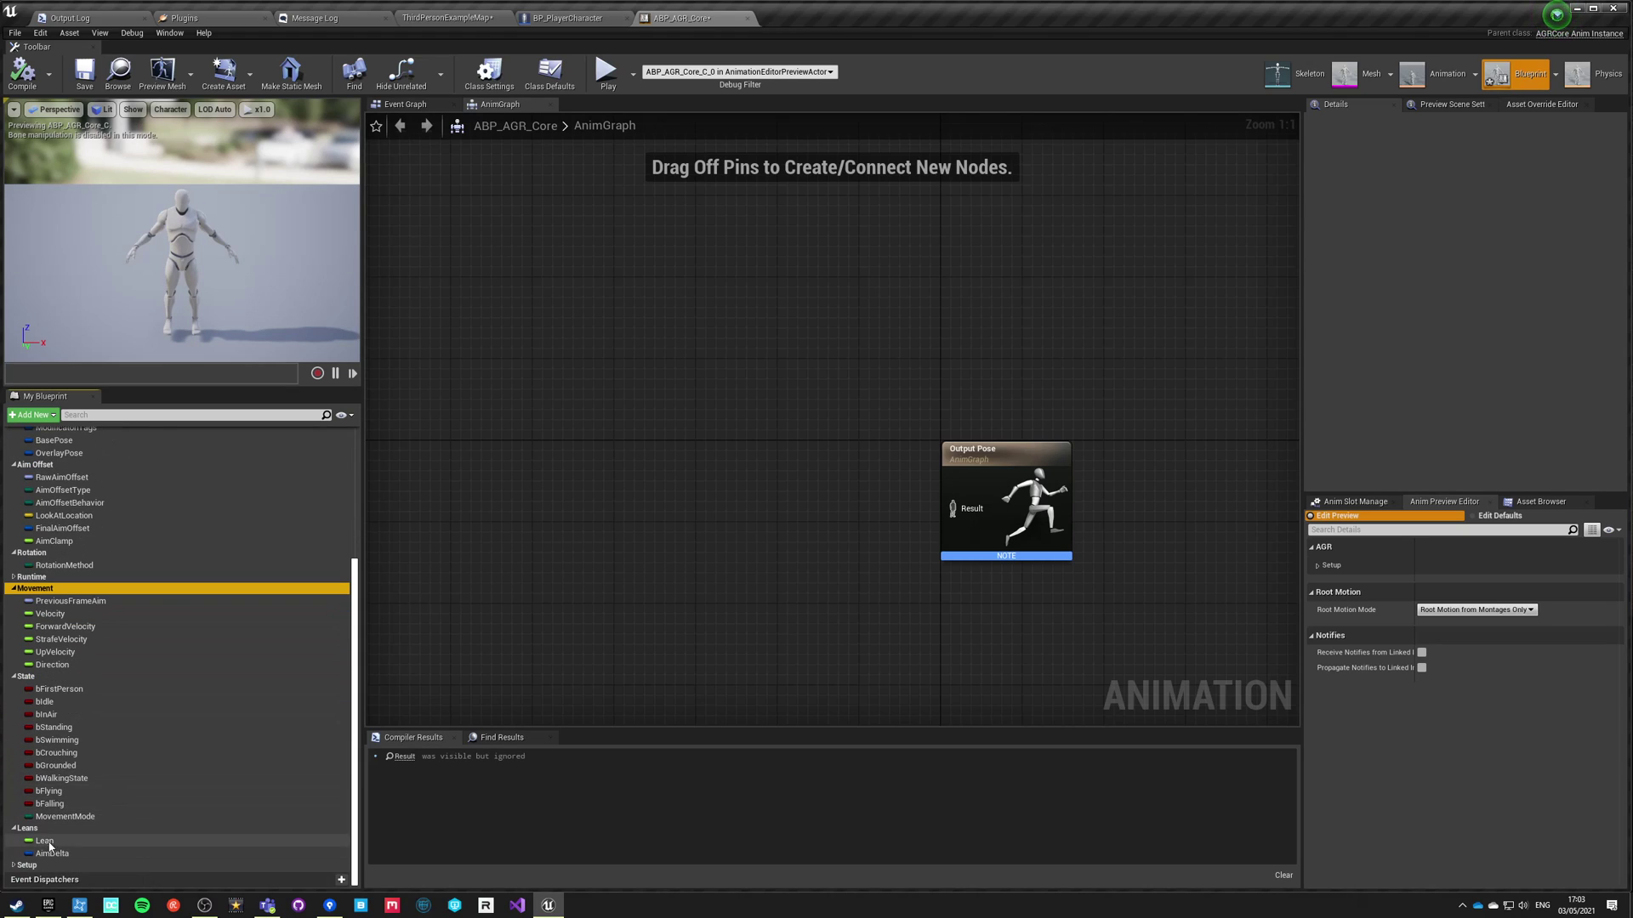
click(14, 865)
scroll(34, 854, down, 1)
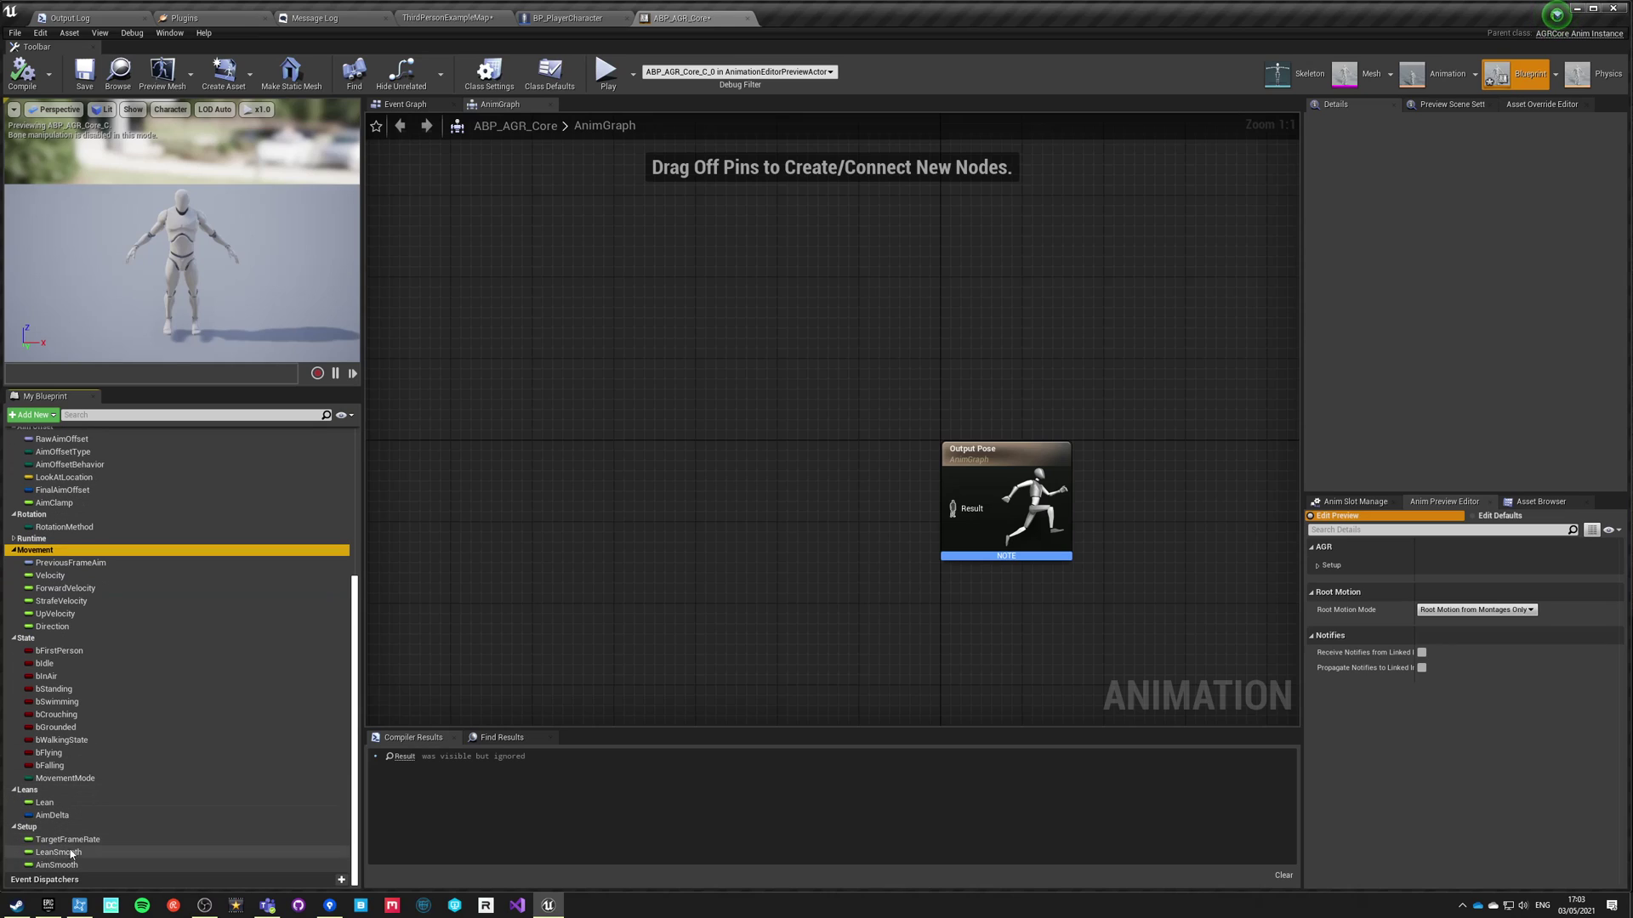
Review the class settings and class defaults of ABP_AGR_Core, then compile and save the animation blueprint.
click(1127, 291)
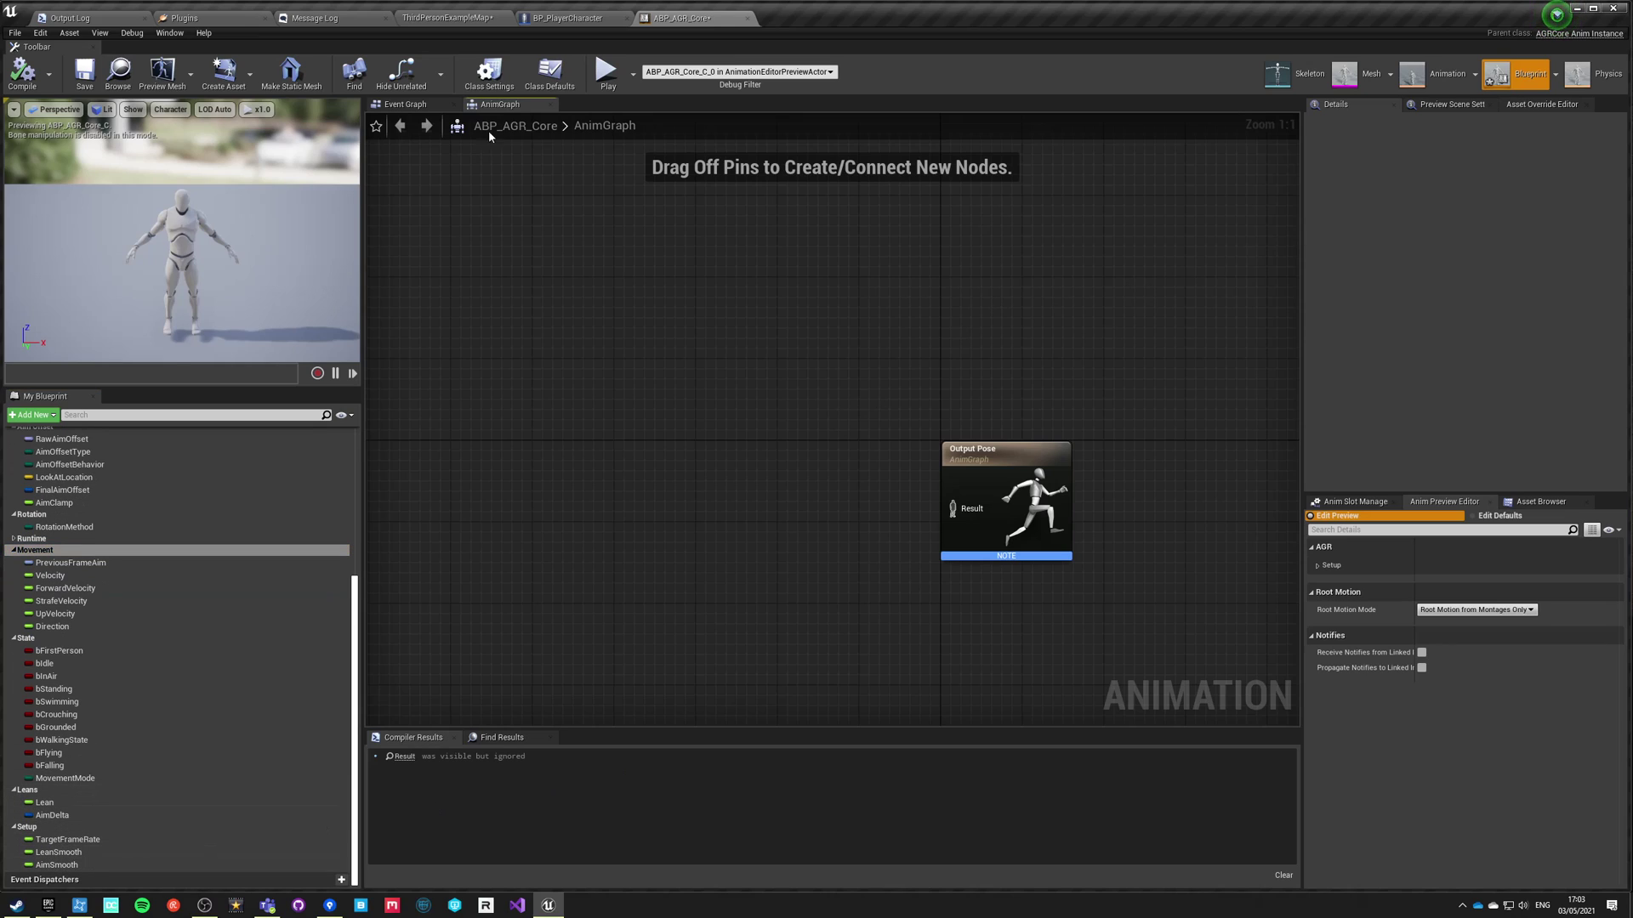
click(489, 75)
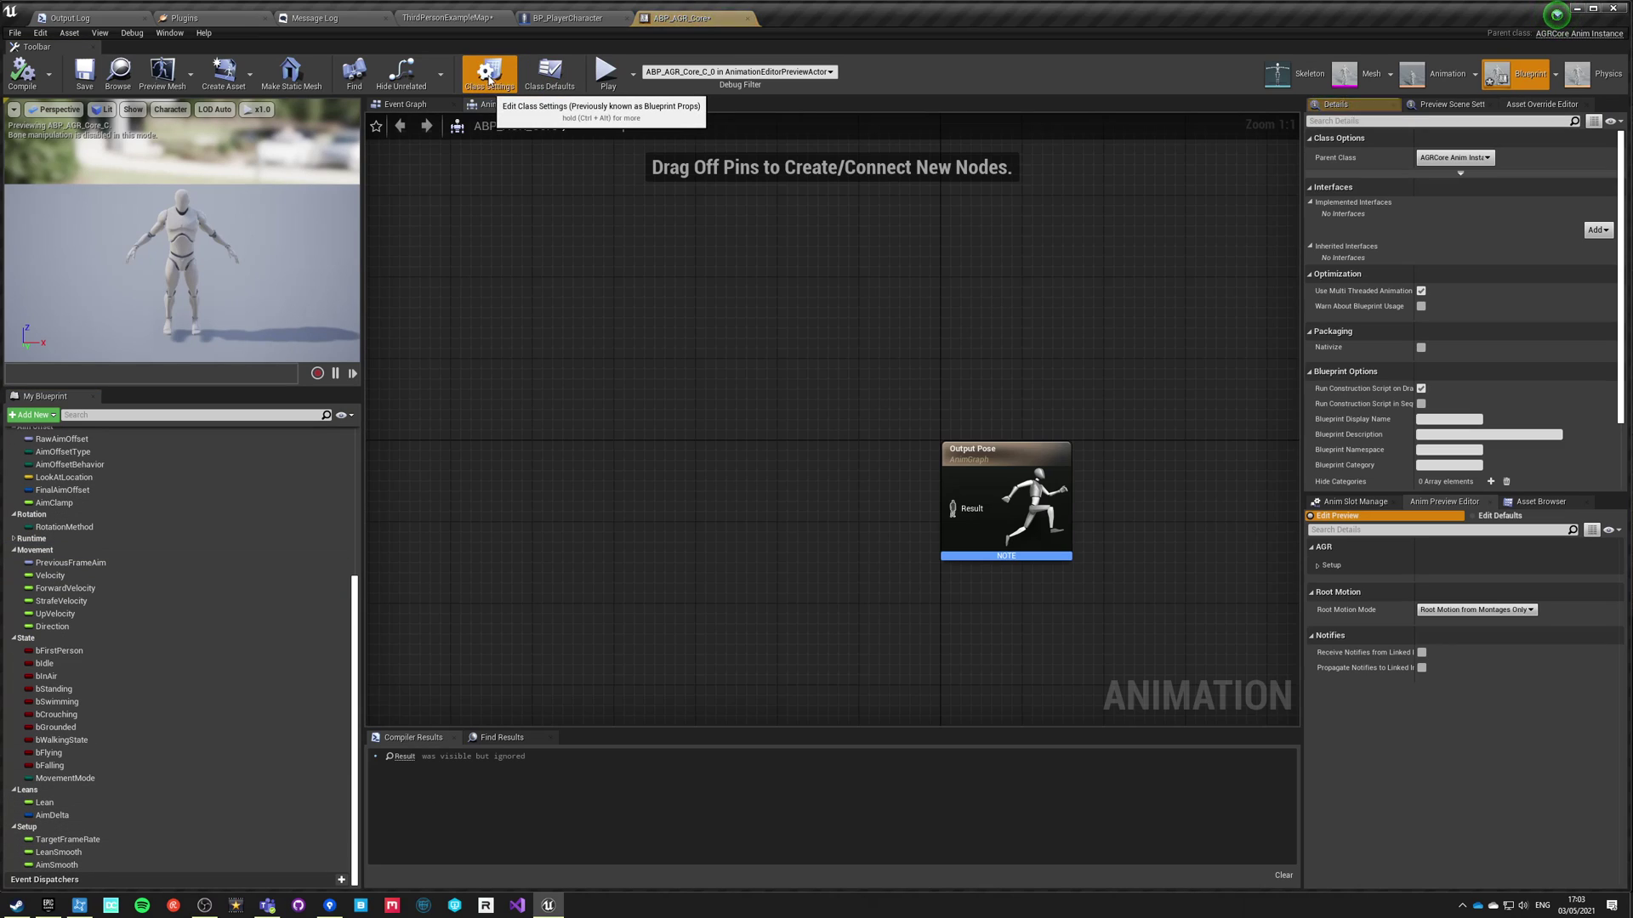
click(539, 79)
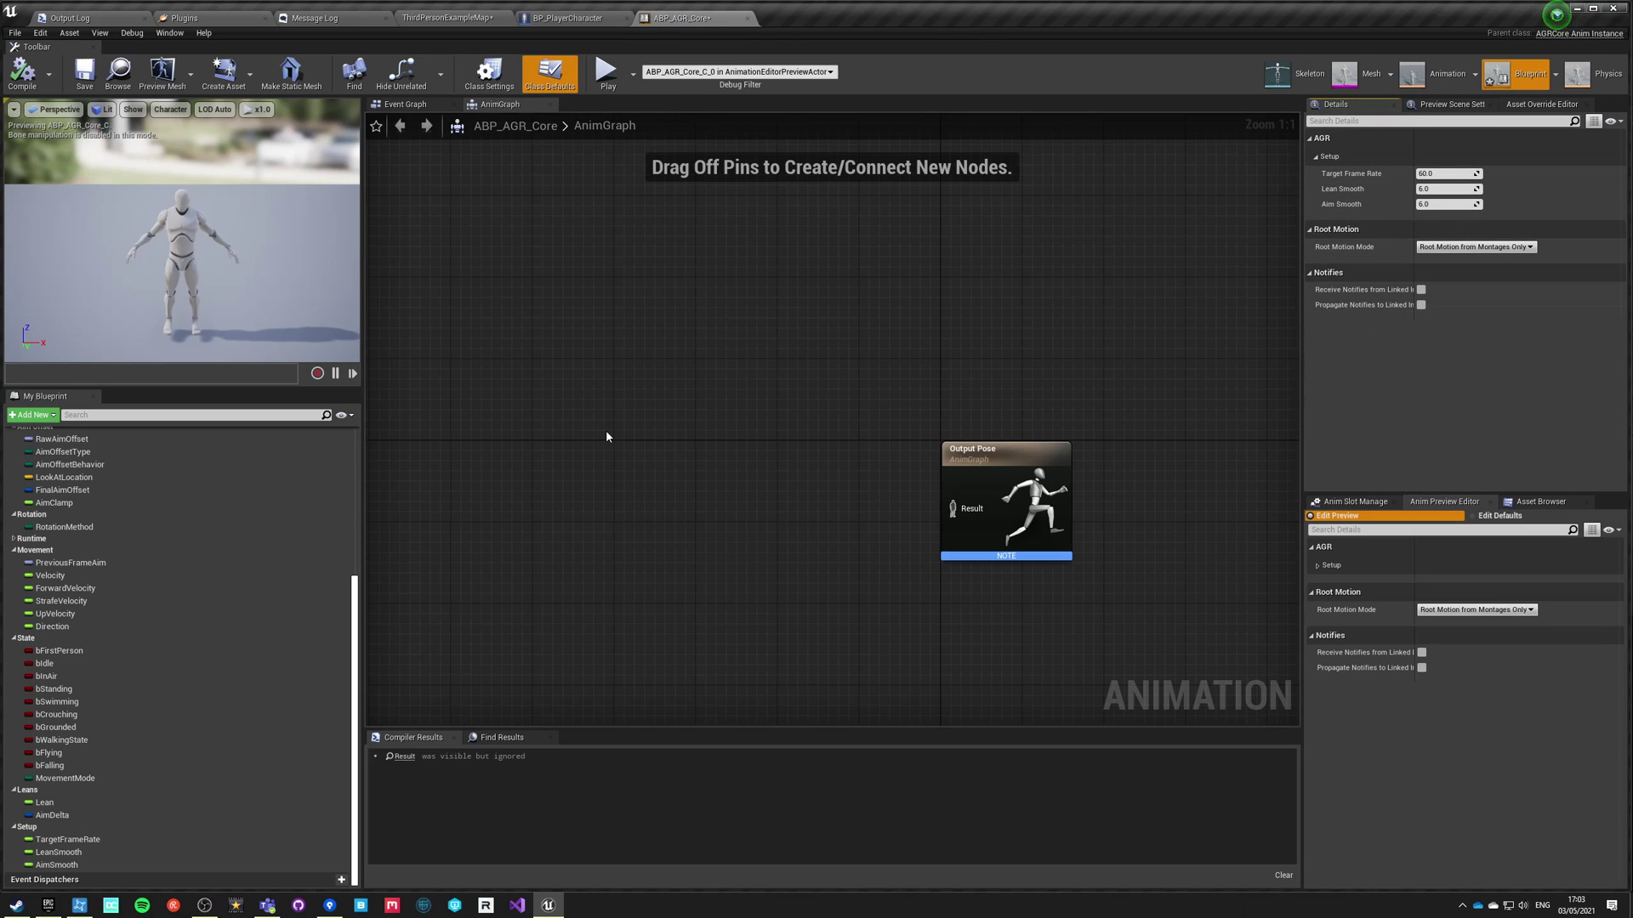
click(61, 80)
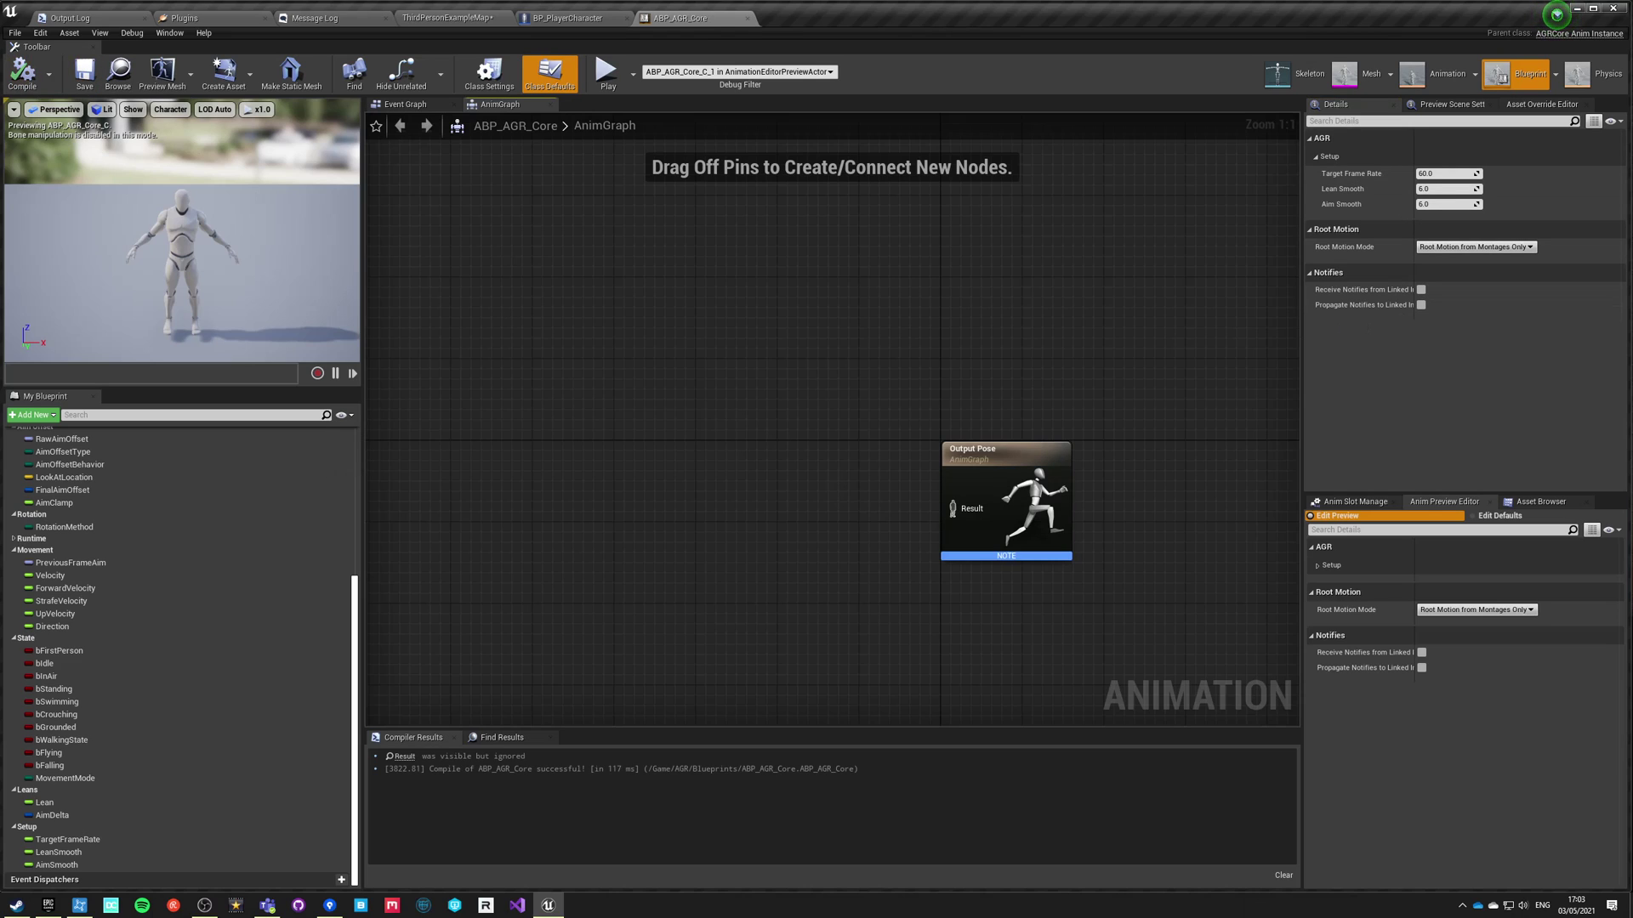
right_drag(844, 546, 609, 528)
right_drag(410, 503, 593, 471)
right_drag(714, 450, 701, 507)
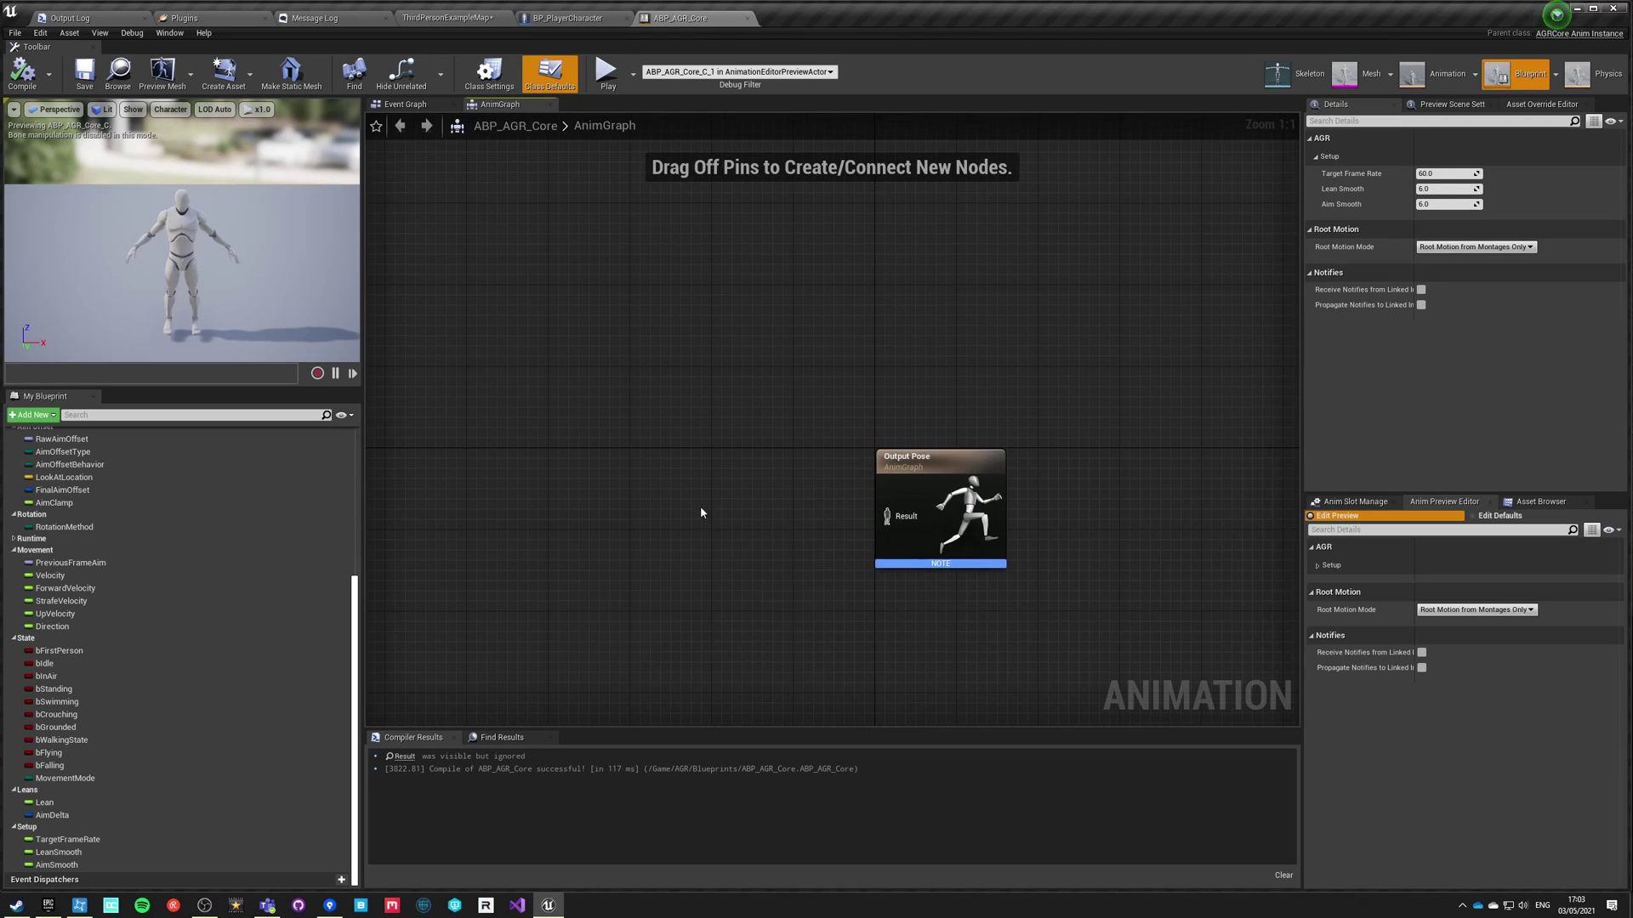
right_drag(610, 535, 589, 413)
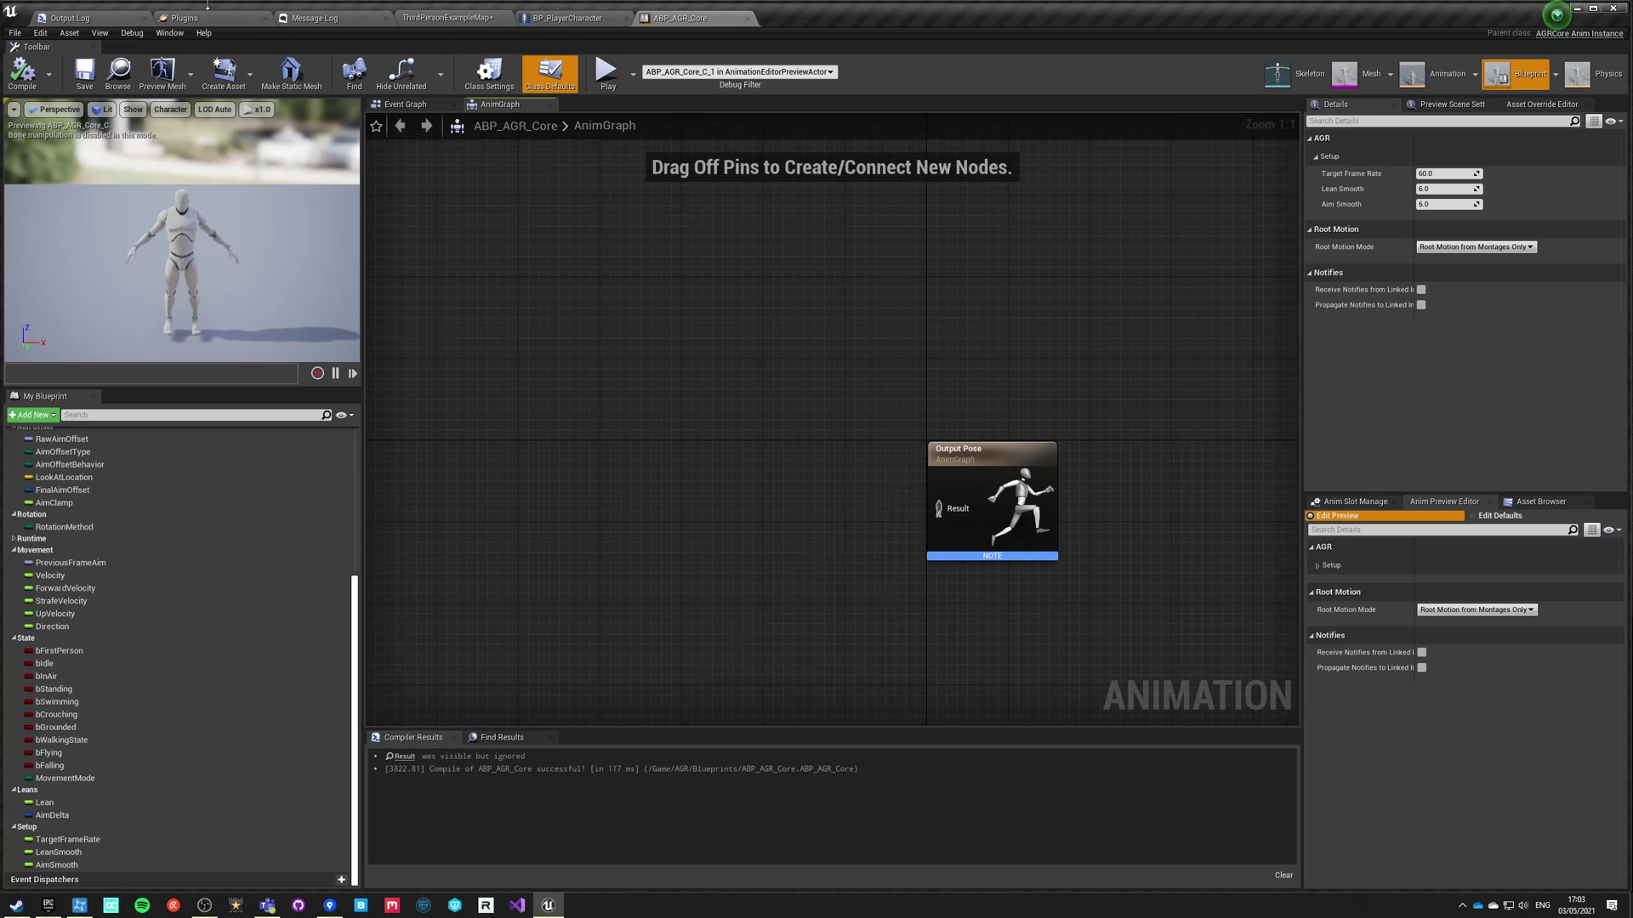
Return to the ThirdPersonExampleMap level and open the ThirdPersonCharacter blueprint from the ThirdPersonBP Blueprints folder.
click(417, 18)
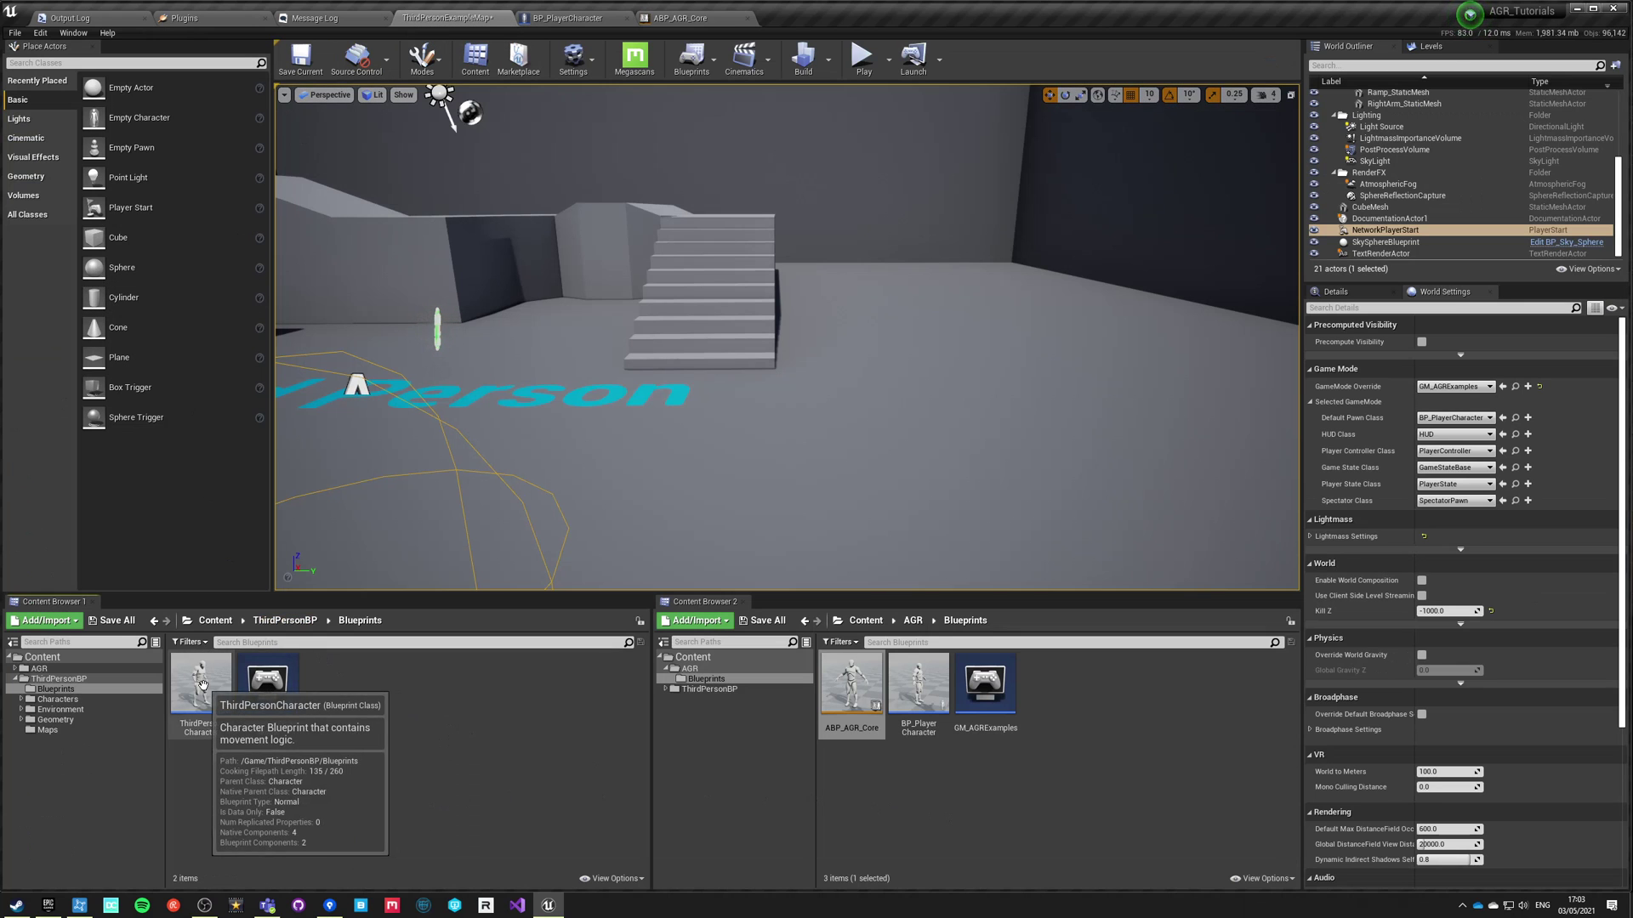
click(255, 623)
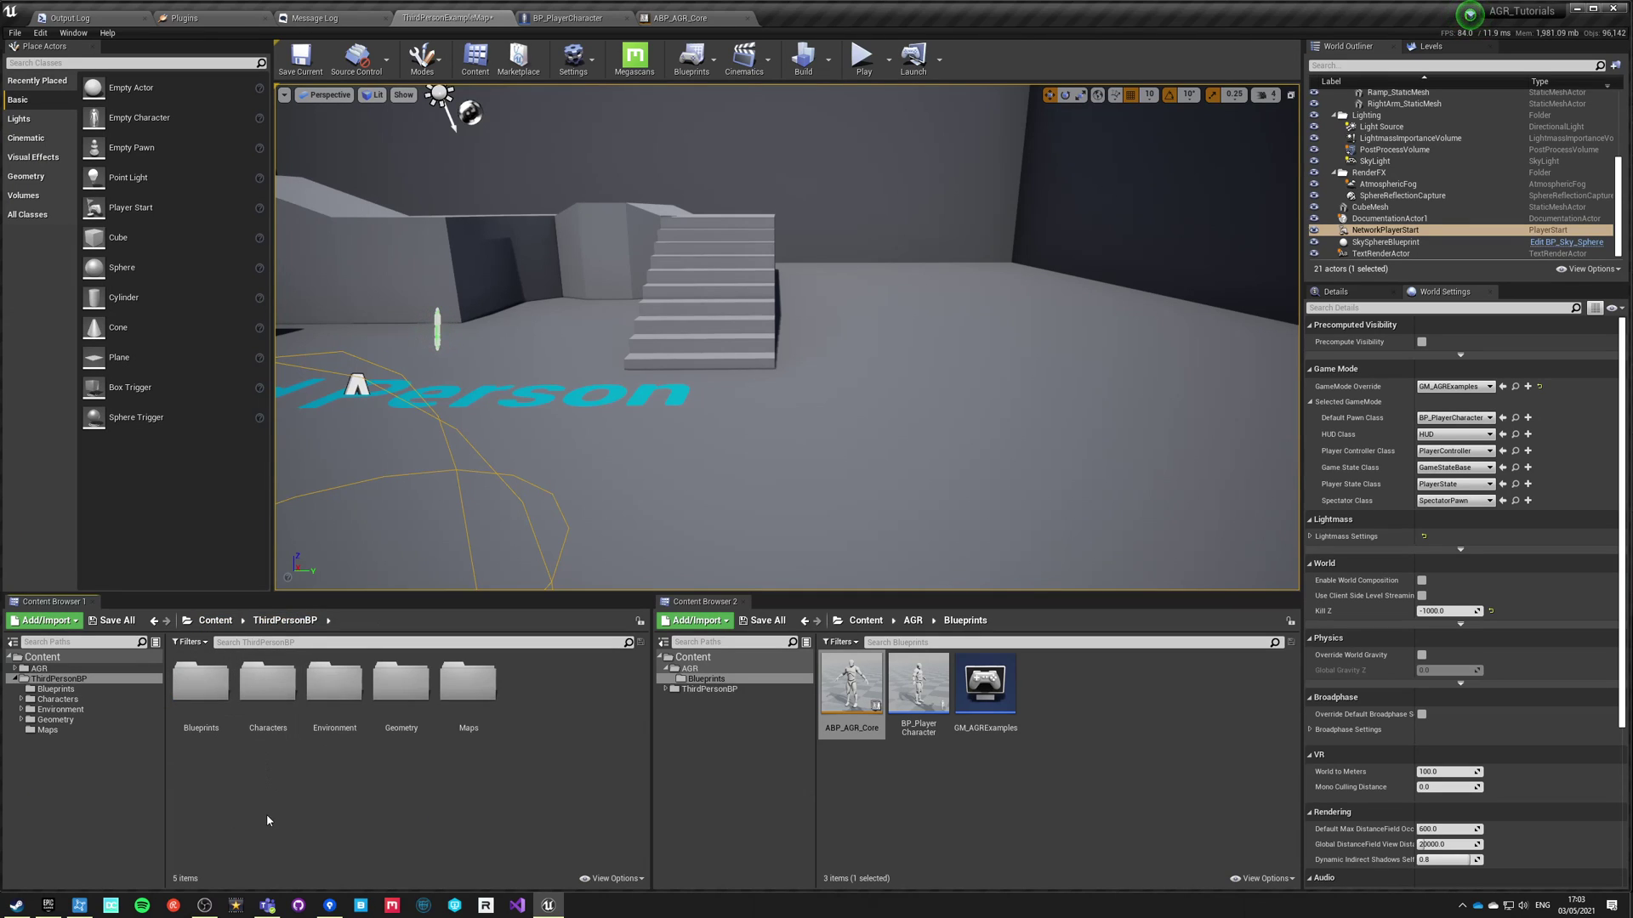
double_click(201, 684)
click(204, 689)
double_click(205, 689)
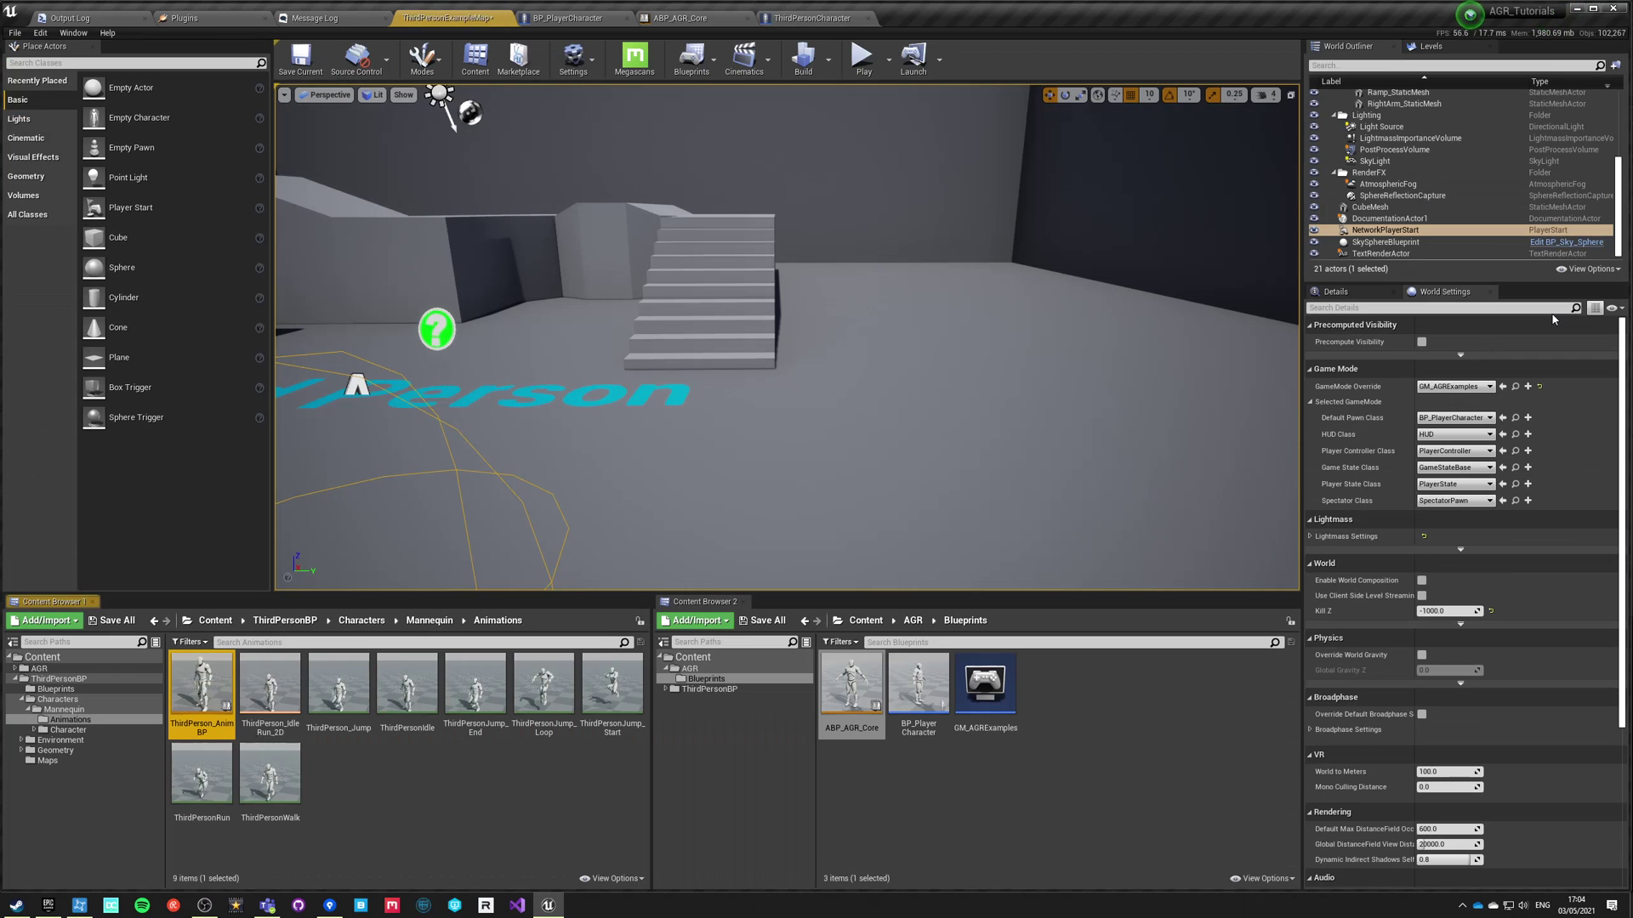
Open the ThirdPerson_AnimBP animation blueprint and examine the event graph that sets its IsInAir and Speed variables.
double_click(202, 684)
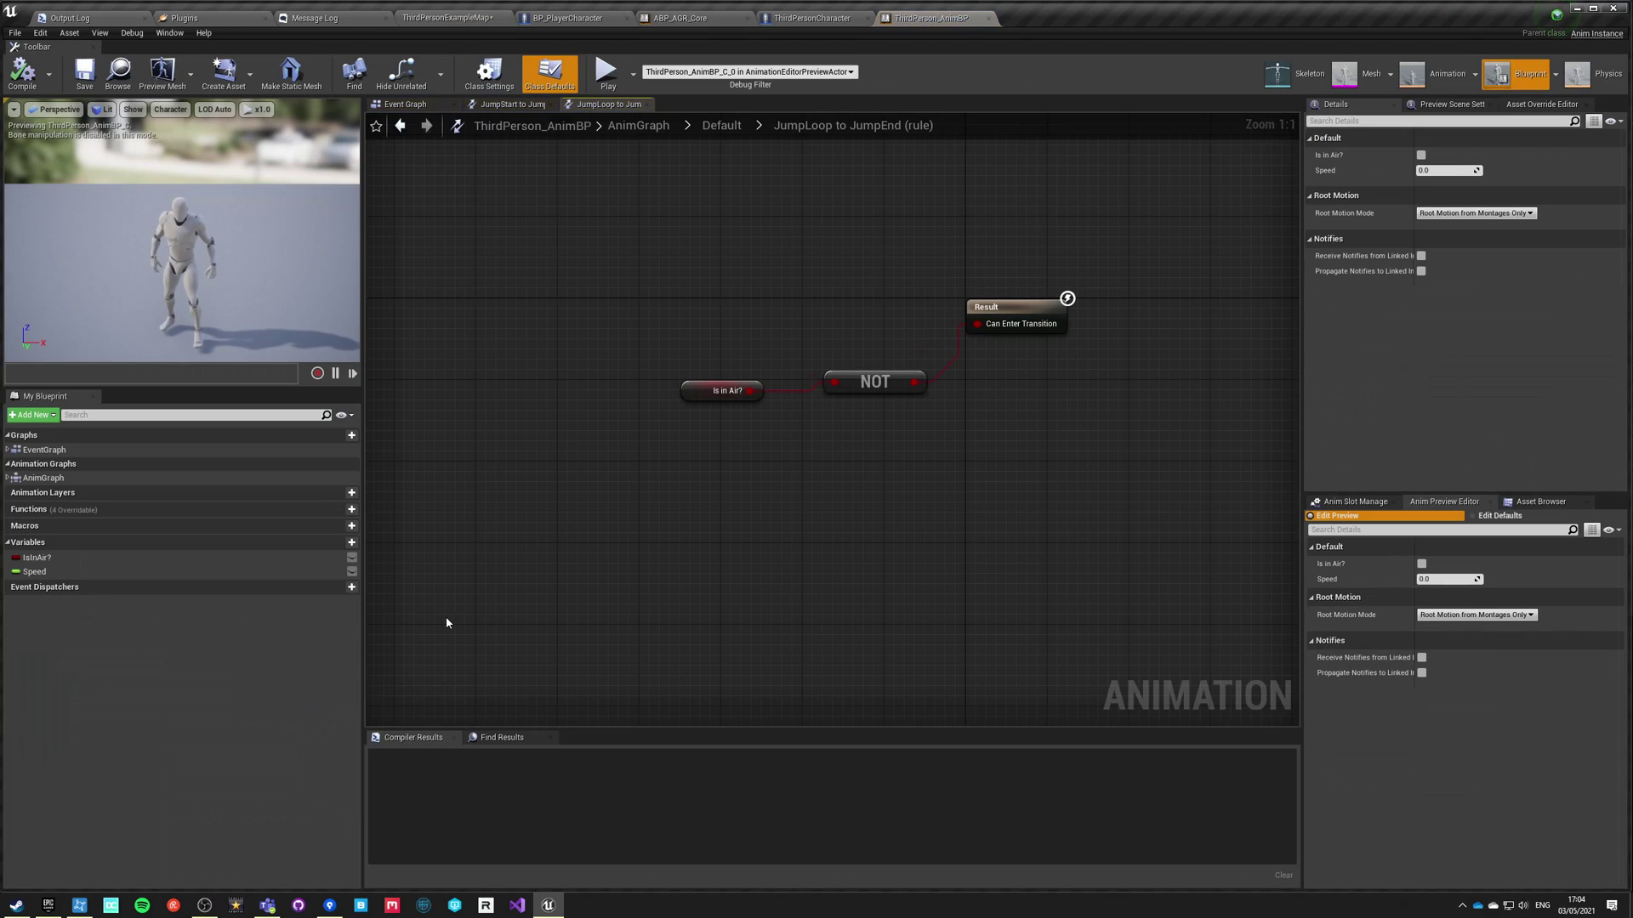
click(883, 403)
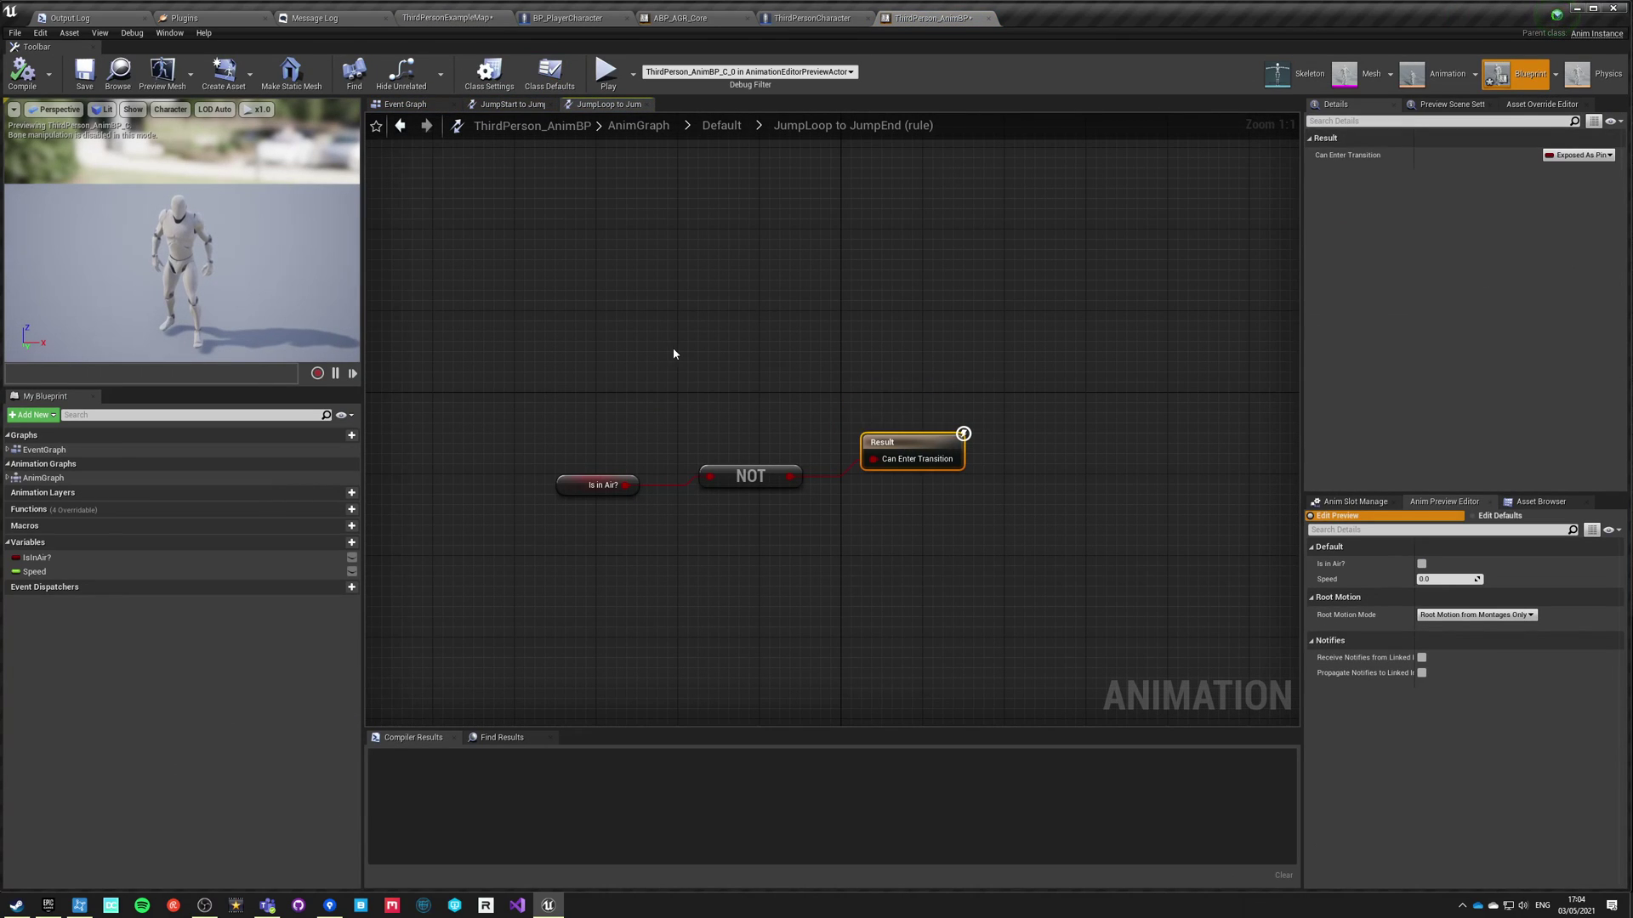
click(638, 125)
double_click(56, 455)
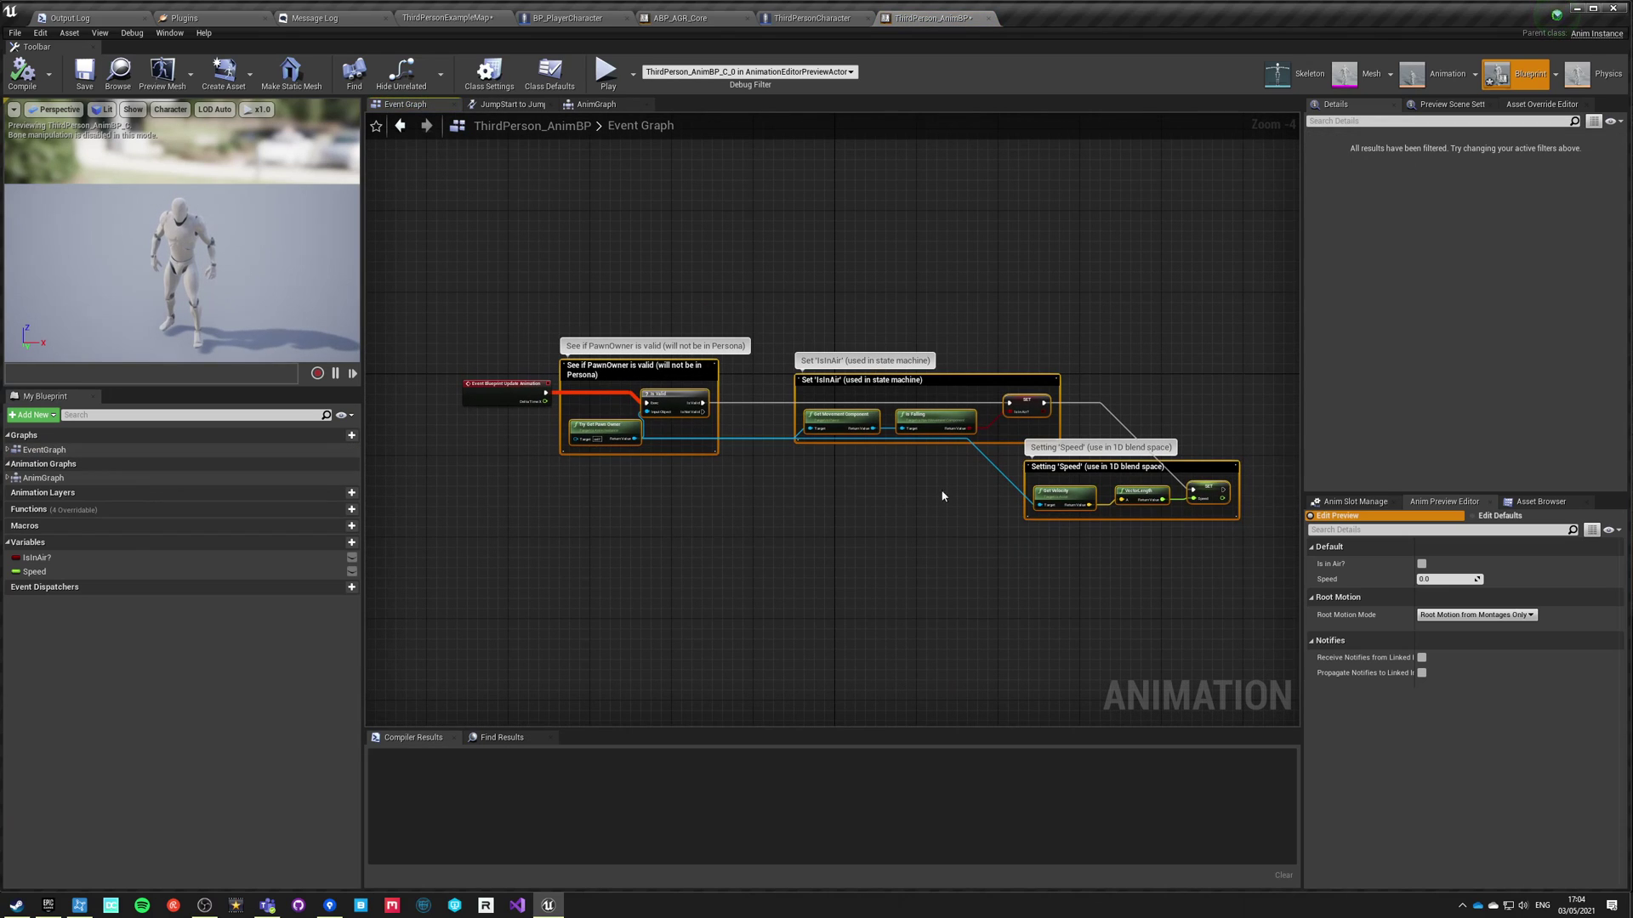
click(661, 518)
right_drag(662, 518, 580, 449)
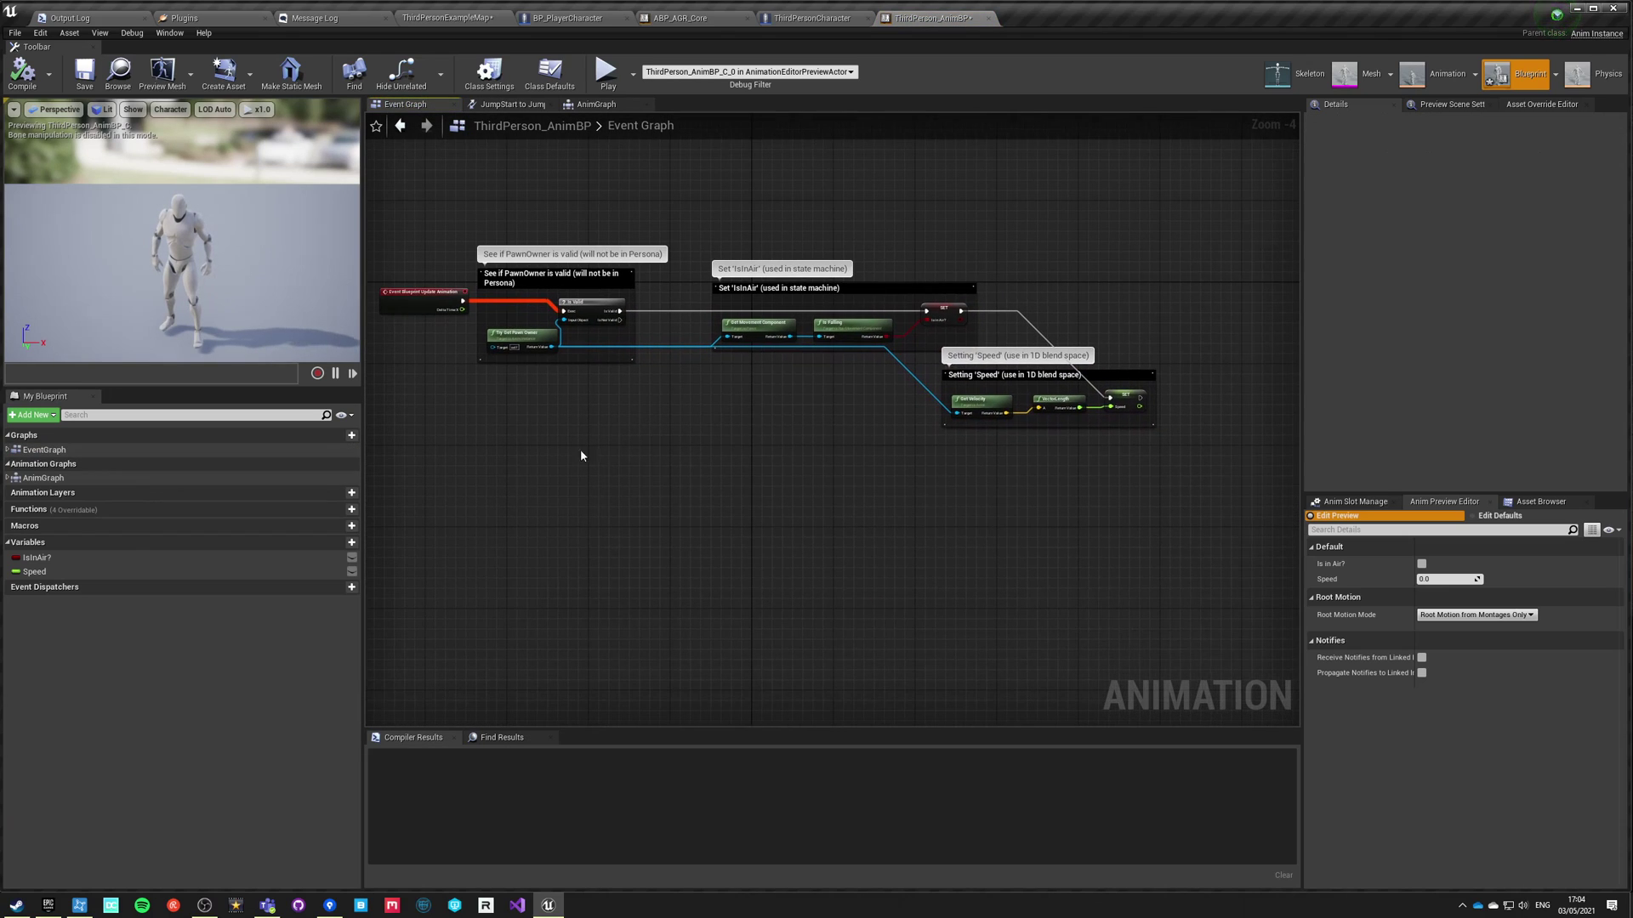
Examine the Default state machine in the AnimGraph of ThirdPerson_AnimBP with its idle and jump states, then close that blueprint.
double_click(40, 478)
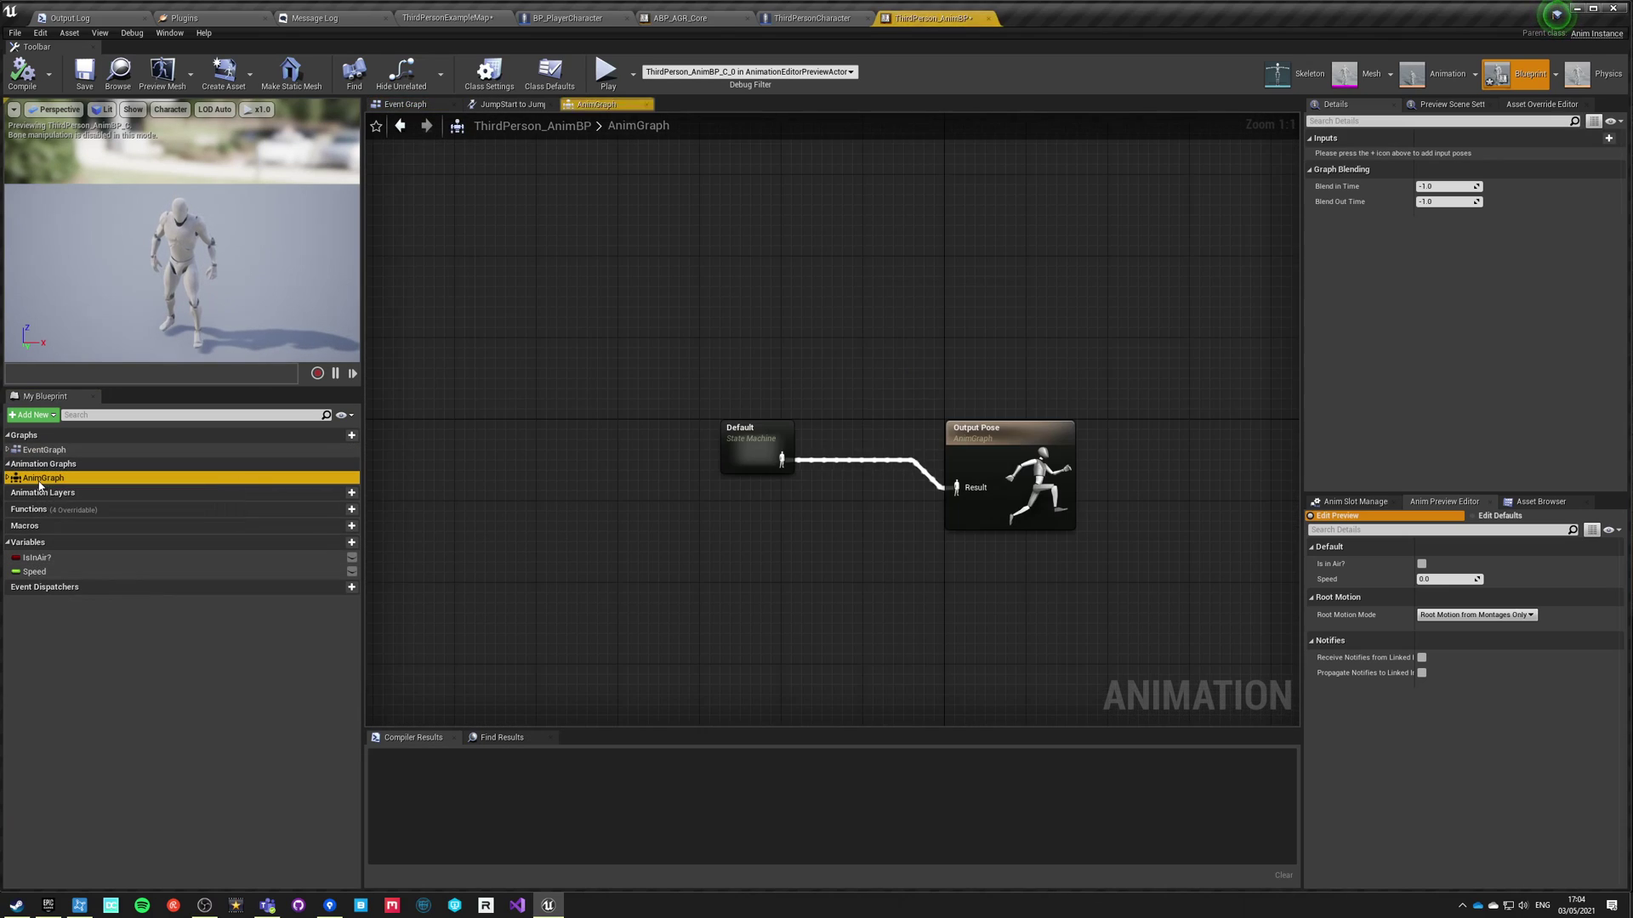
click(747, 435)
right_drag(755, 447, 602, 479)
drag(603, 484, 603, 539)
double_click(602, 541)
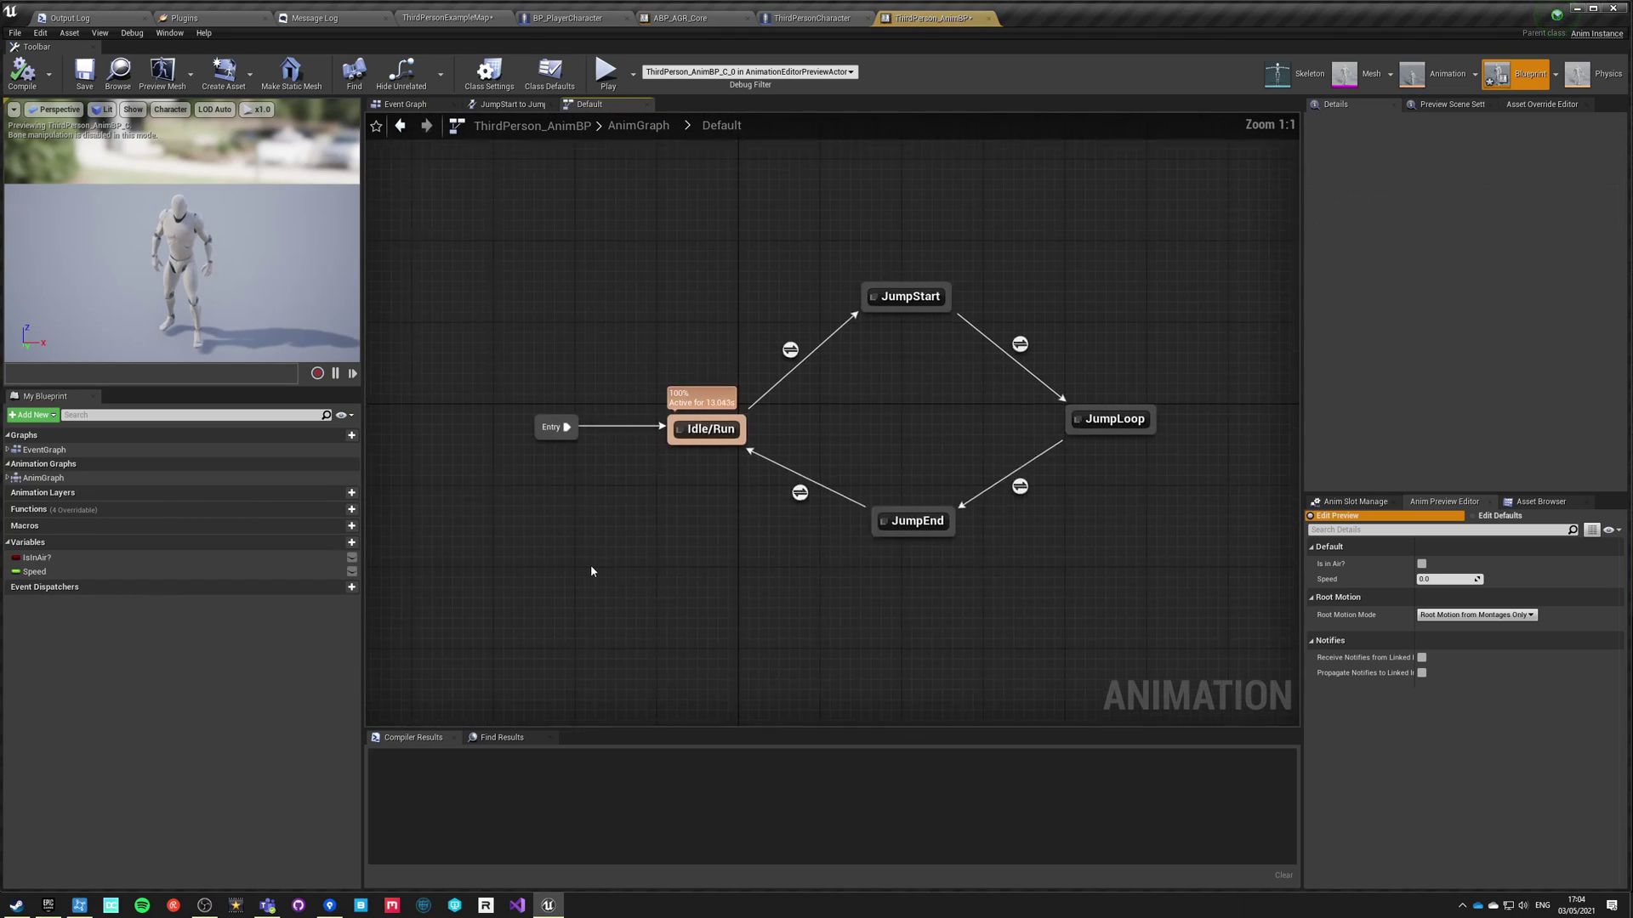
click(734, 456)
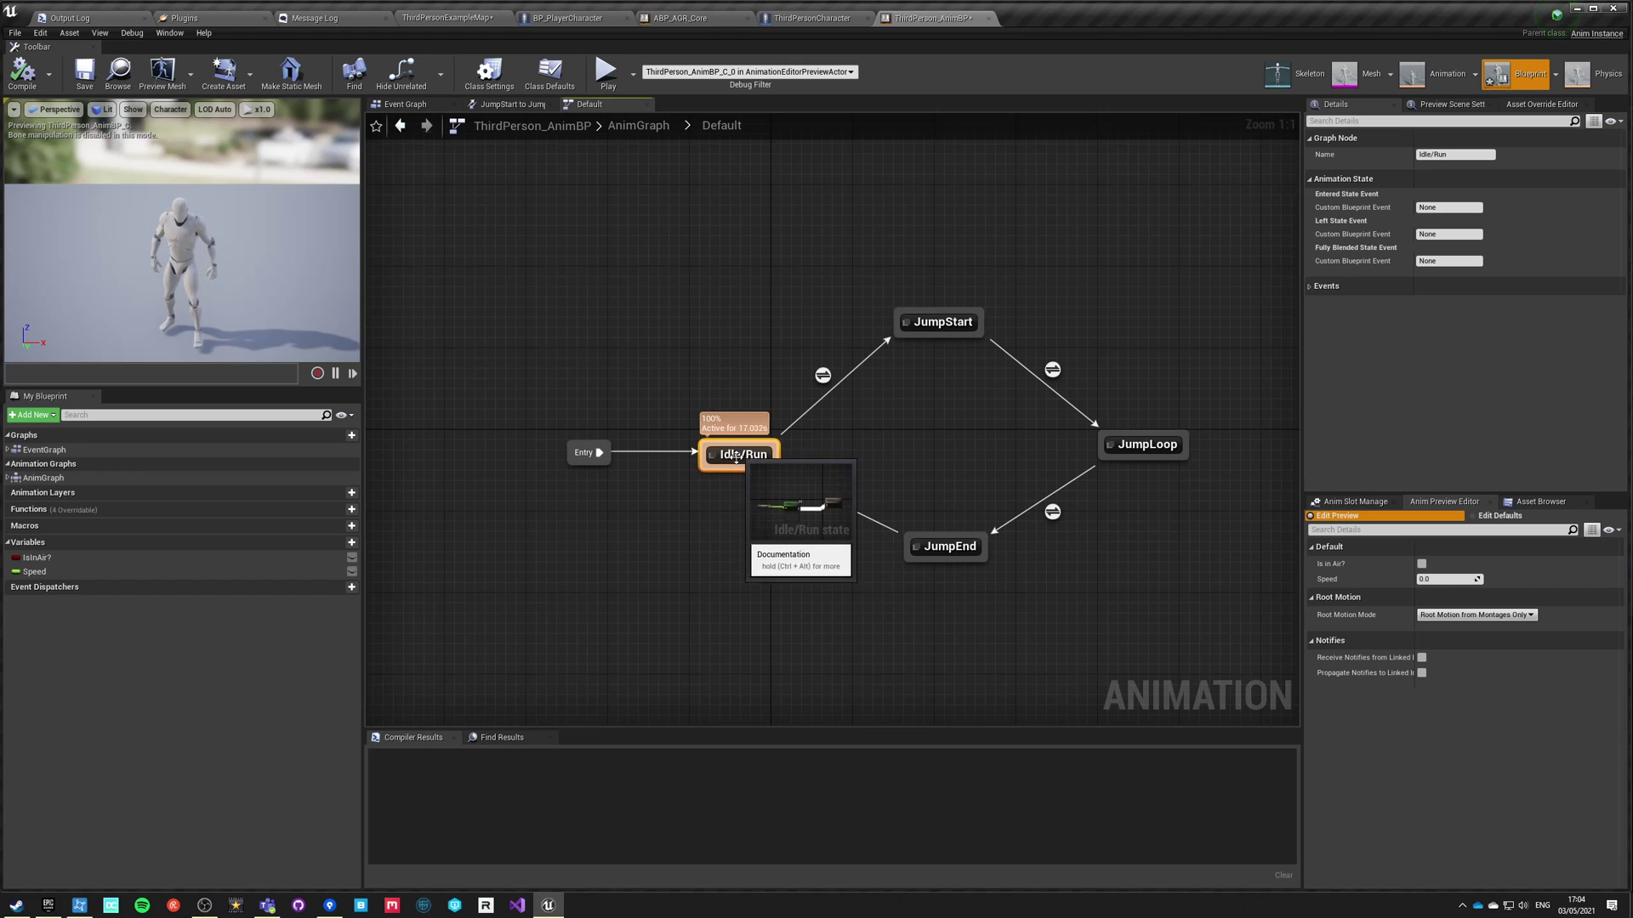
click(1143, 444)
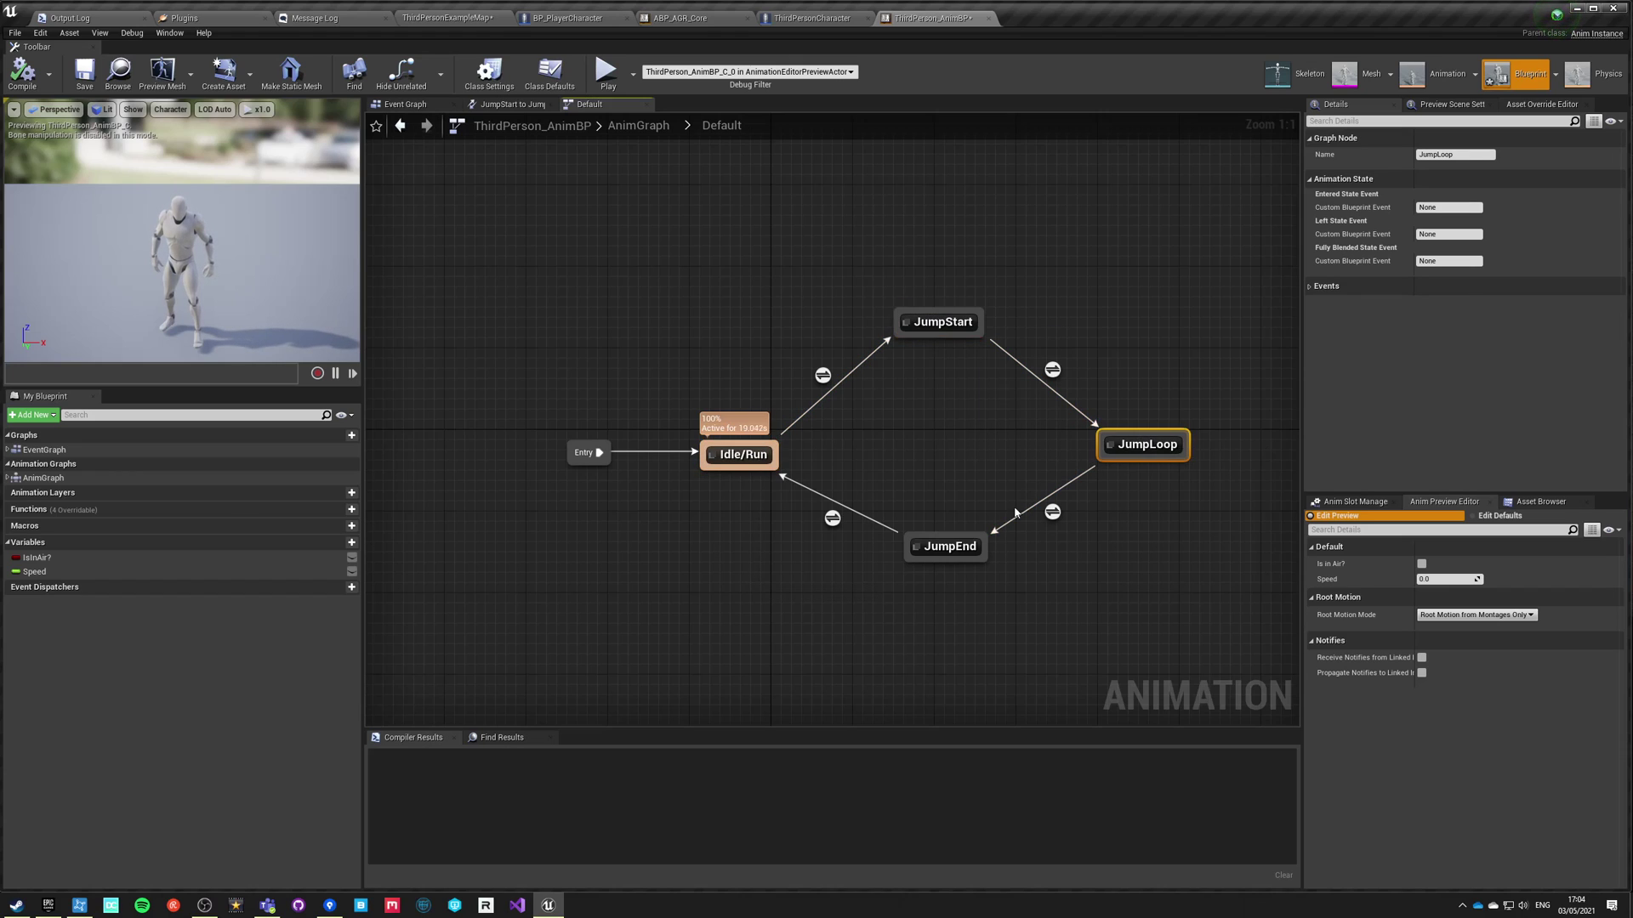
click(644, 466)
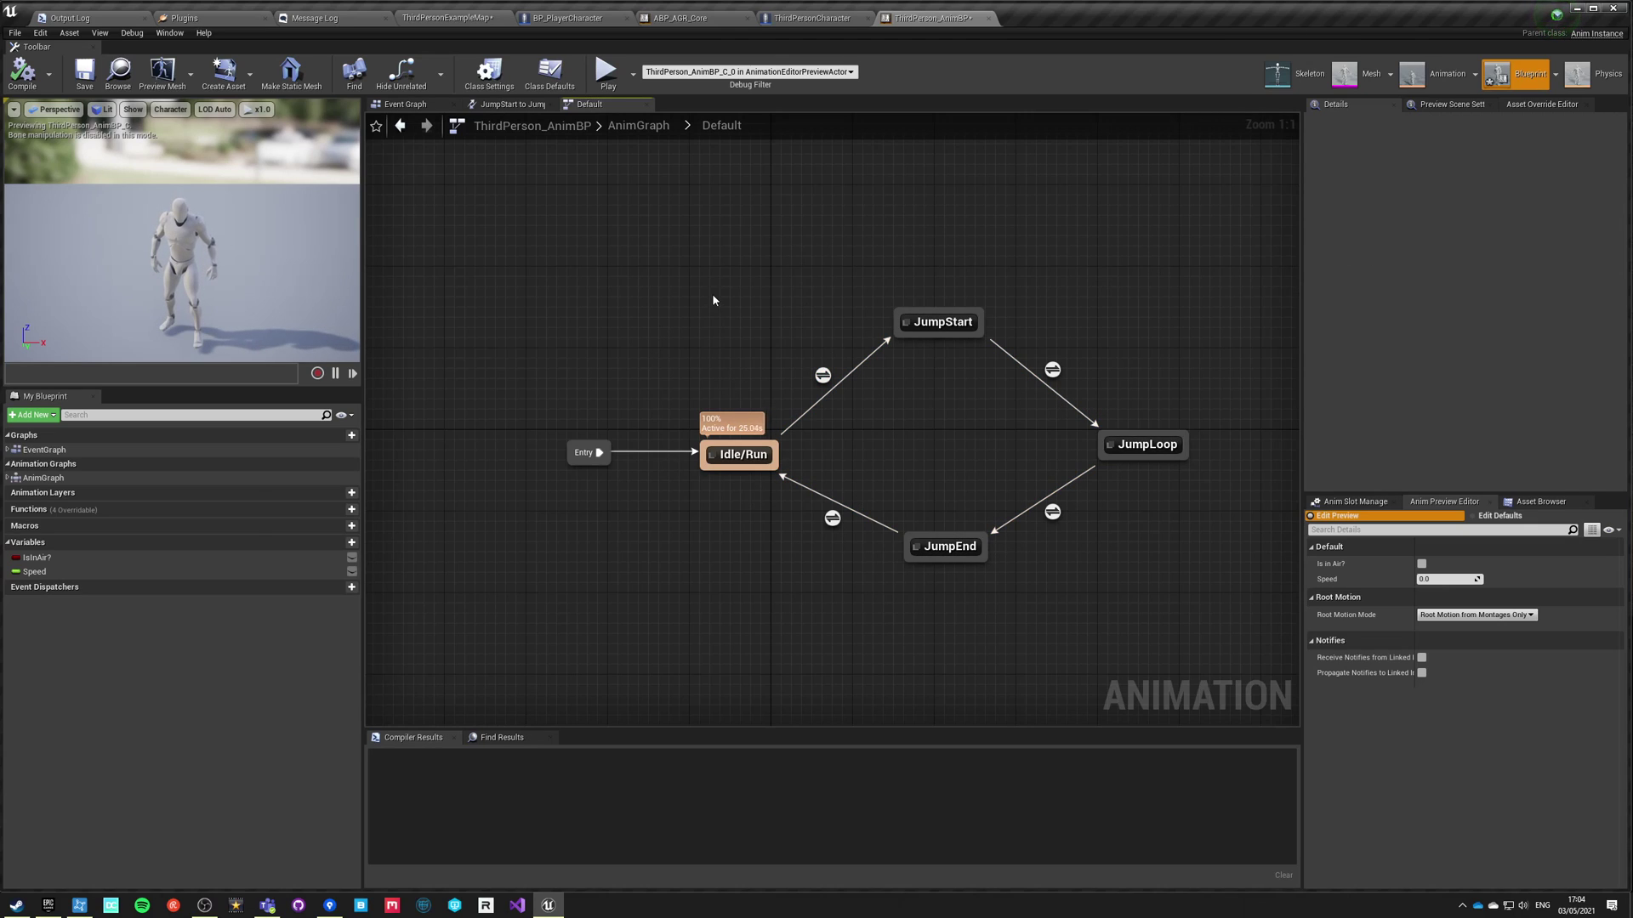
click(987, 18)
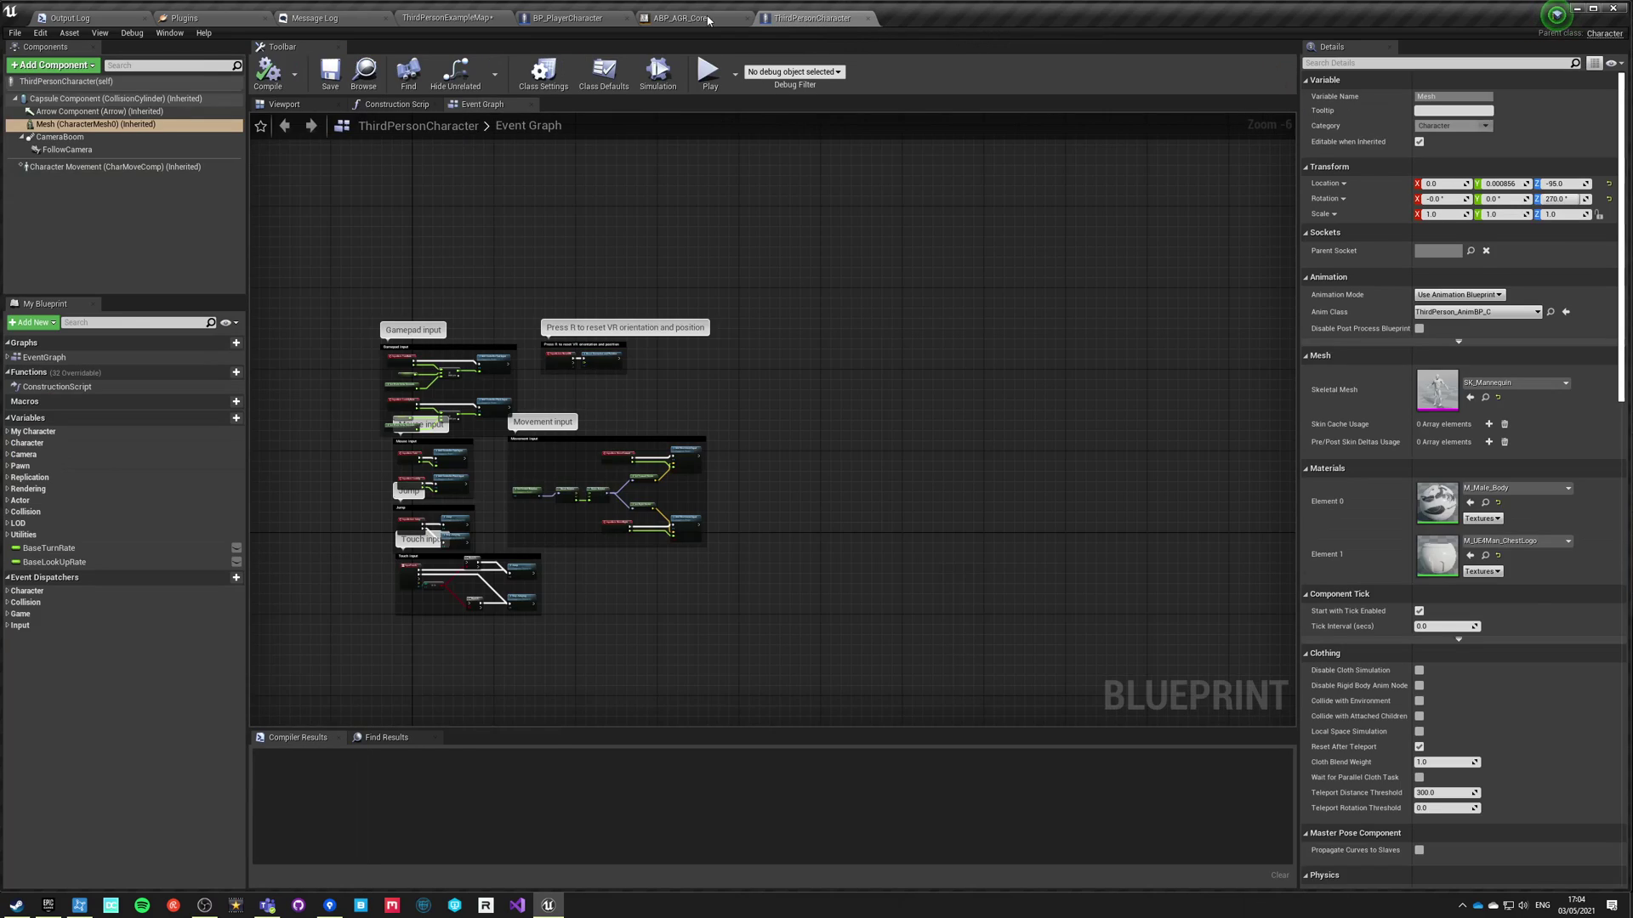
right_drag(674, 515, 720, 420)
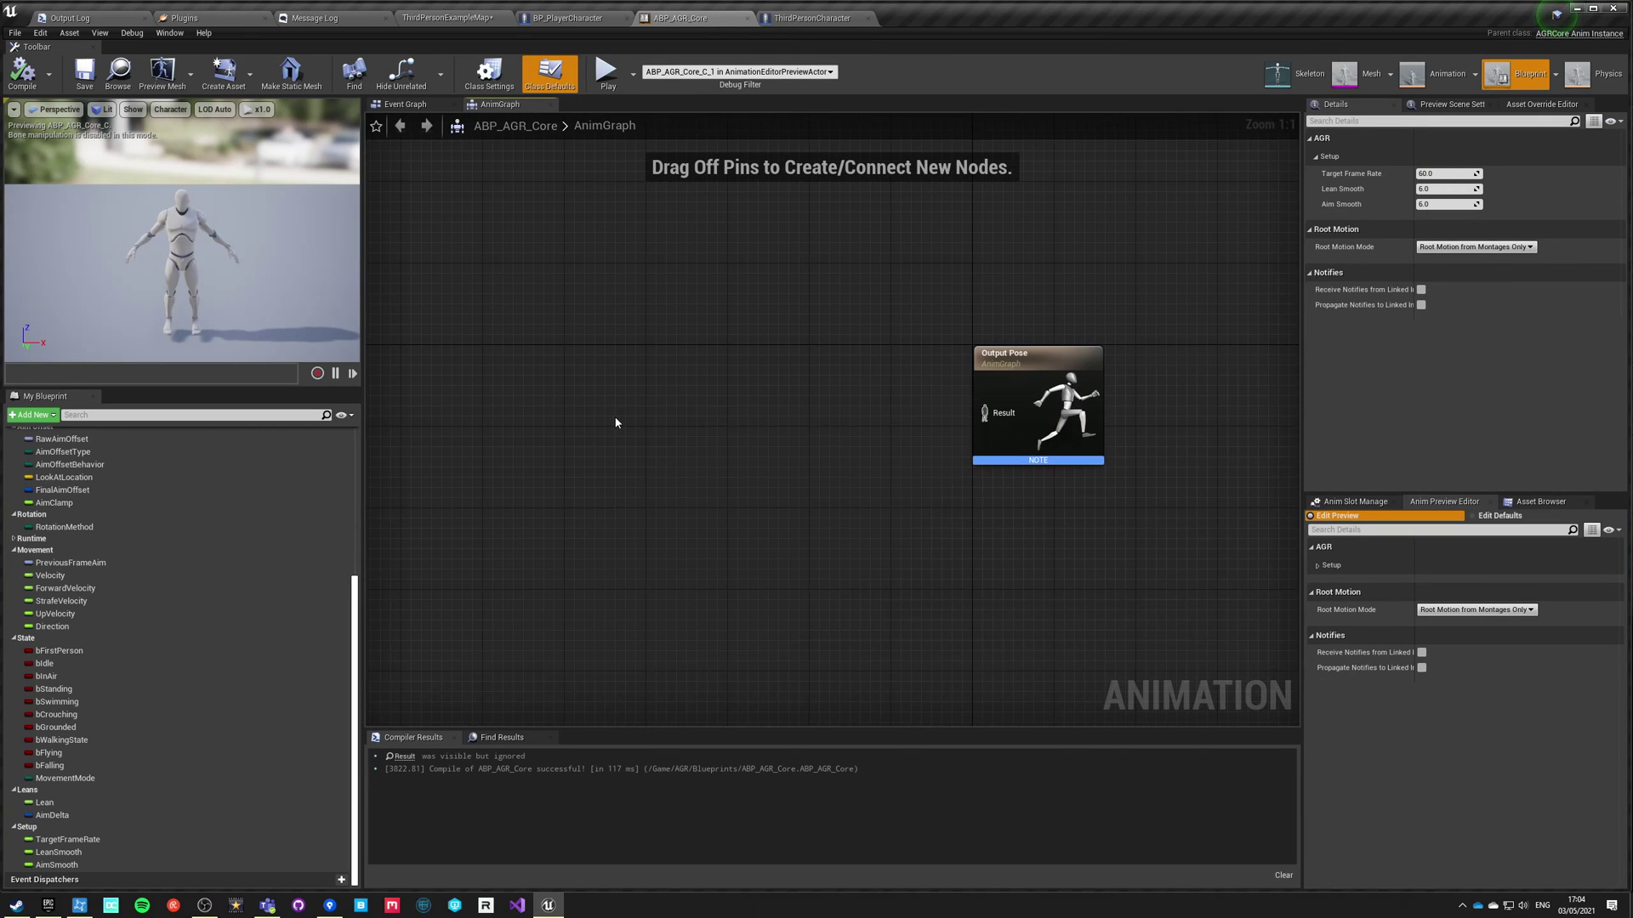
right_click(668, 431)
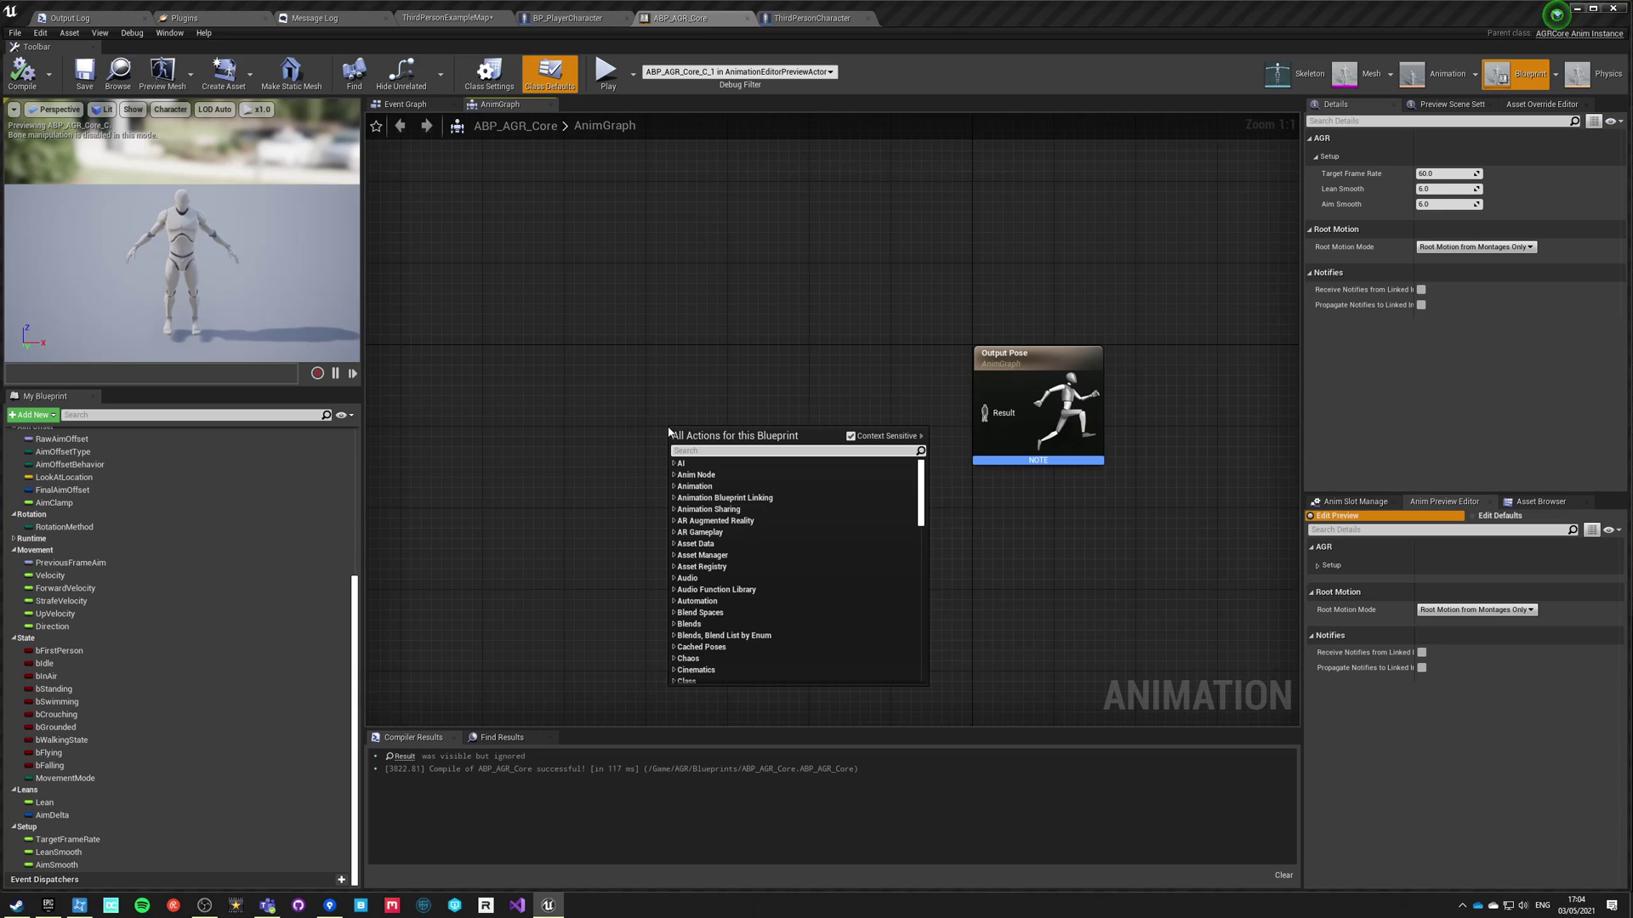
text(walk)
scroll(734, 518, up, 2)
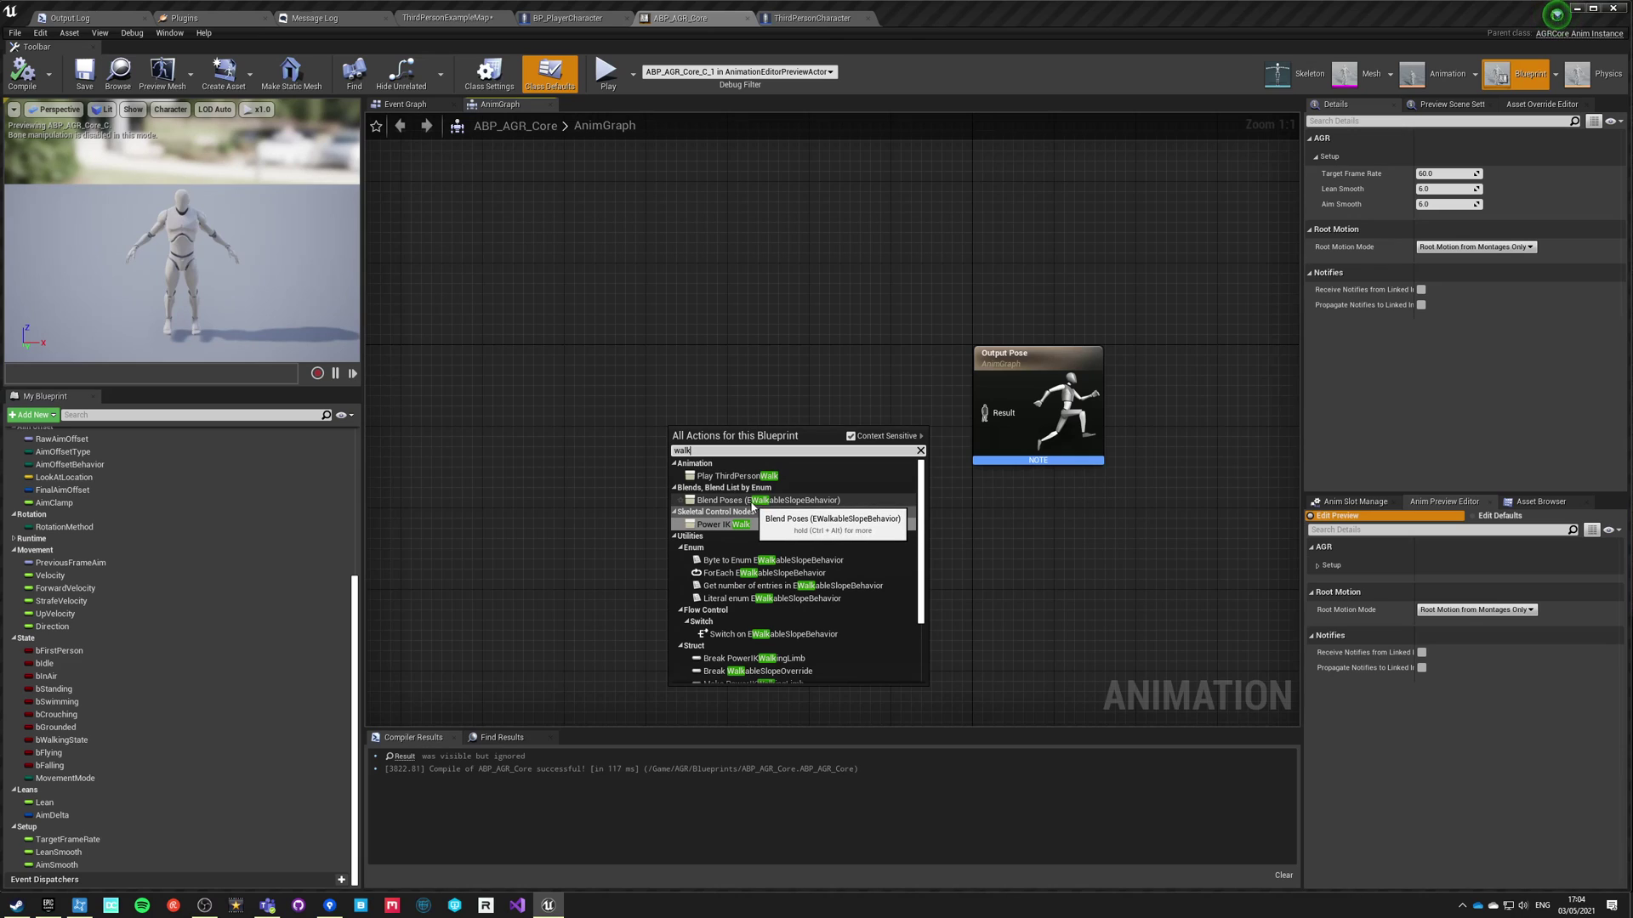
click(737, 476)
key(Delete)
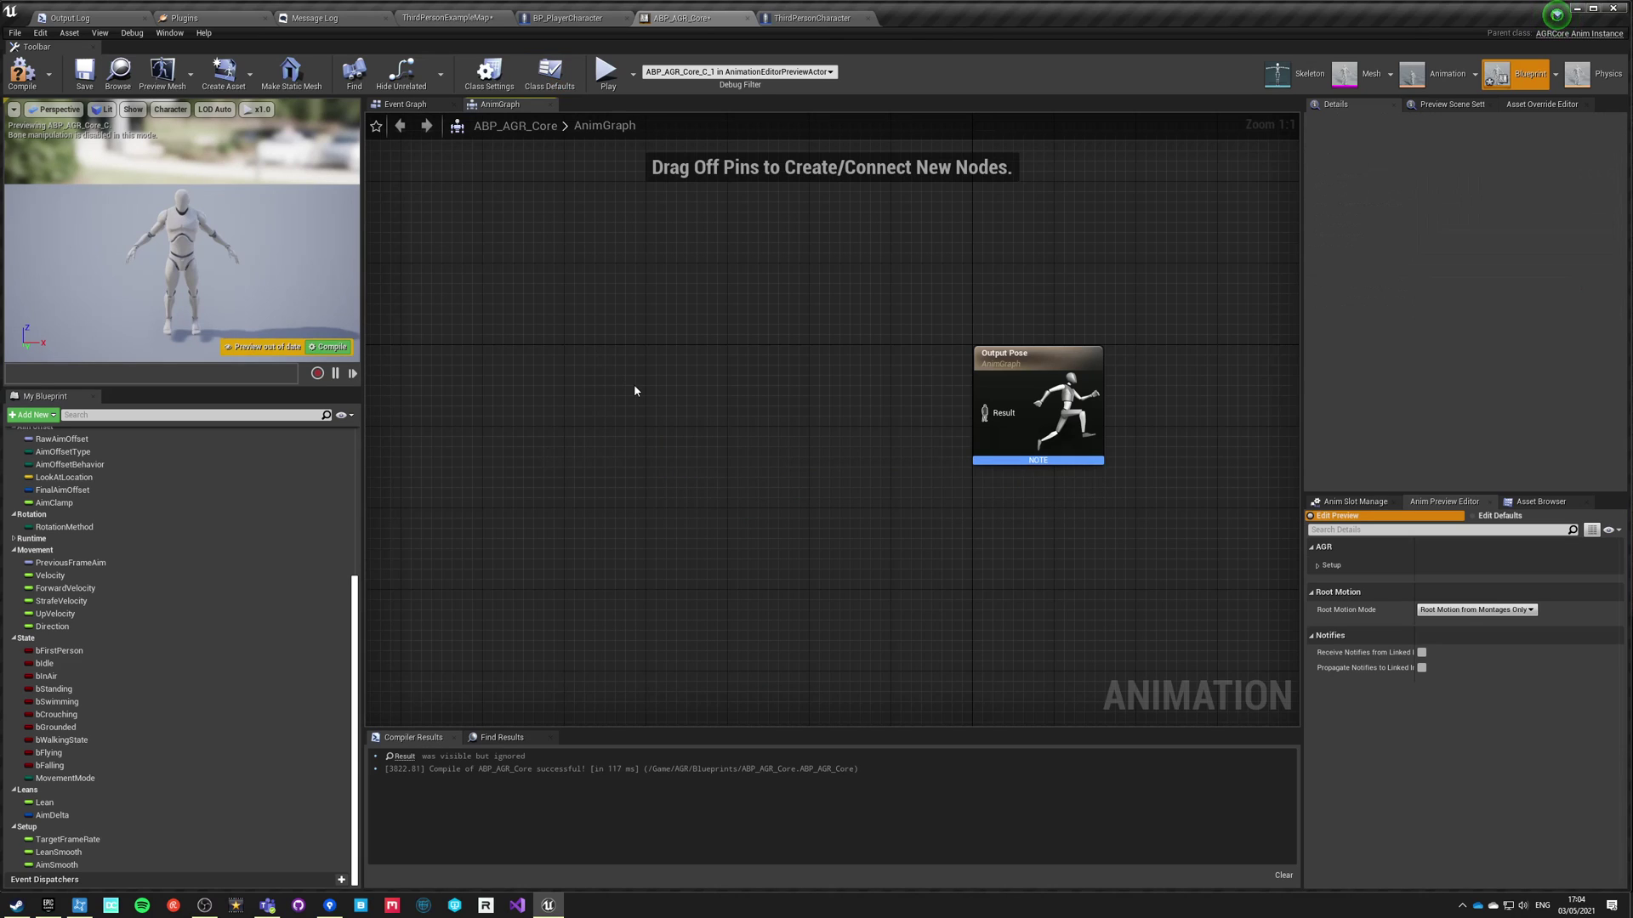
Open the ThirdPerson_IdleRun_2D blend space from the level's Animations folder, preview it across the Speed axis, and close it.
click(186, 17)
click(456, 15)
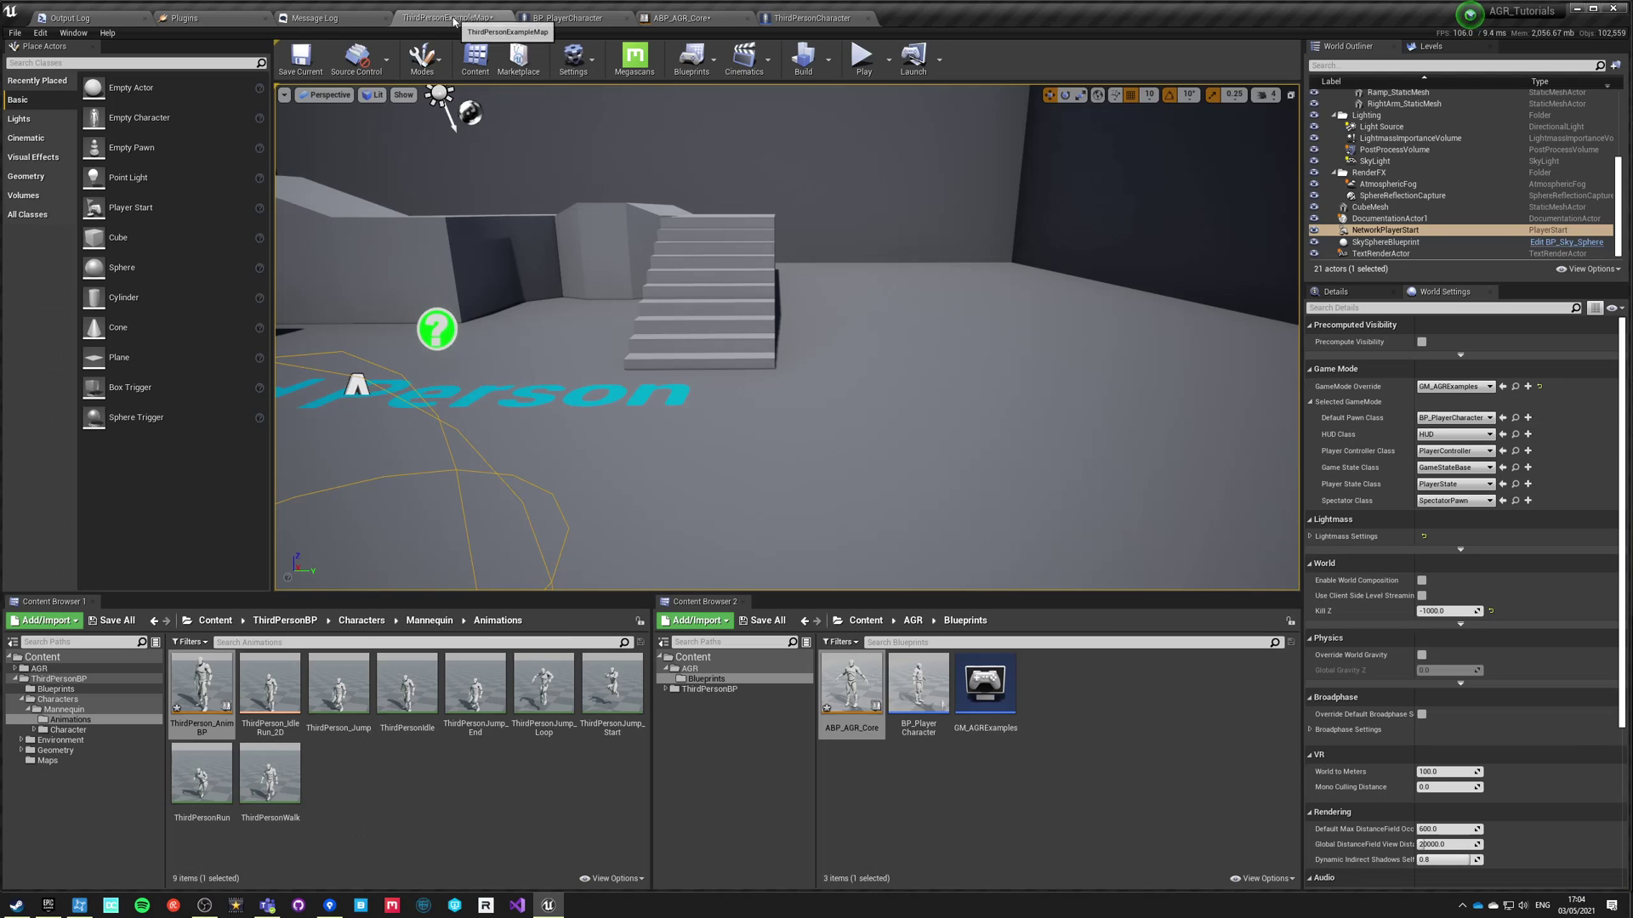
click(272, 687)
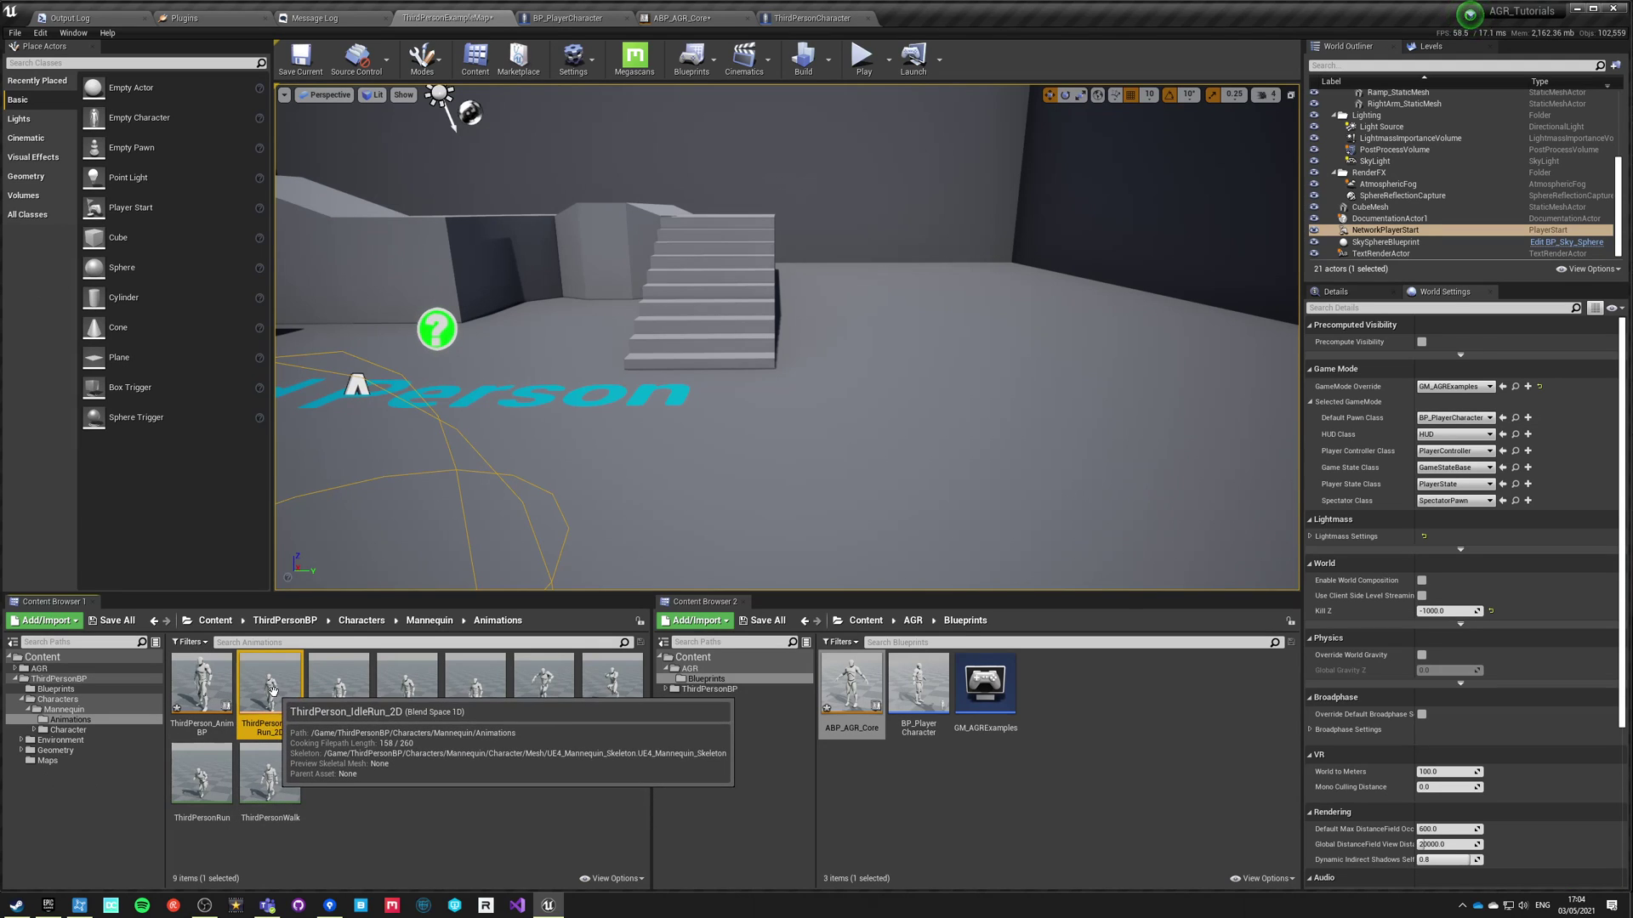
double_click(280, 731)
drag(299, 708, 574, 711)
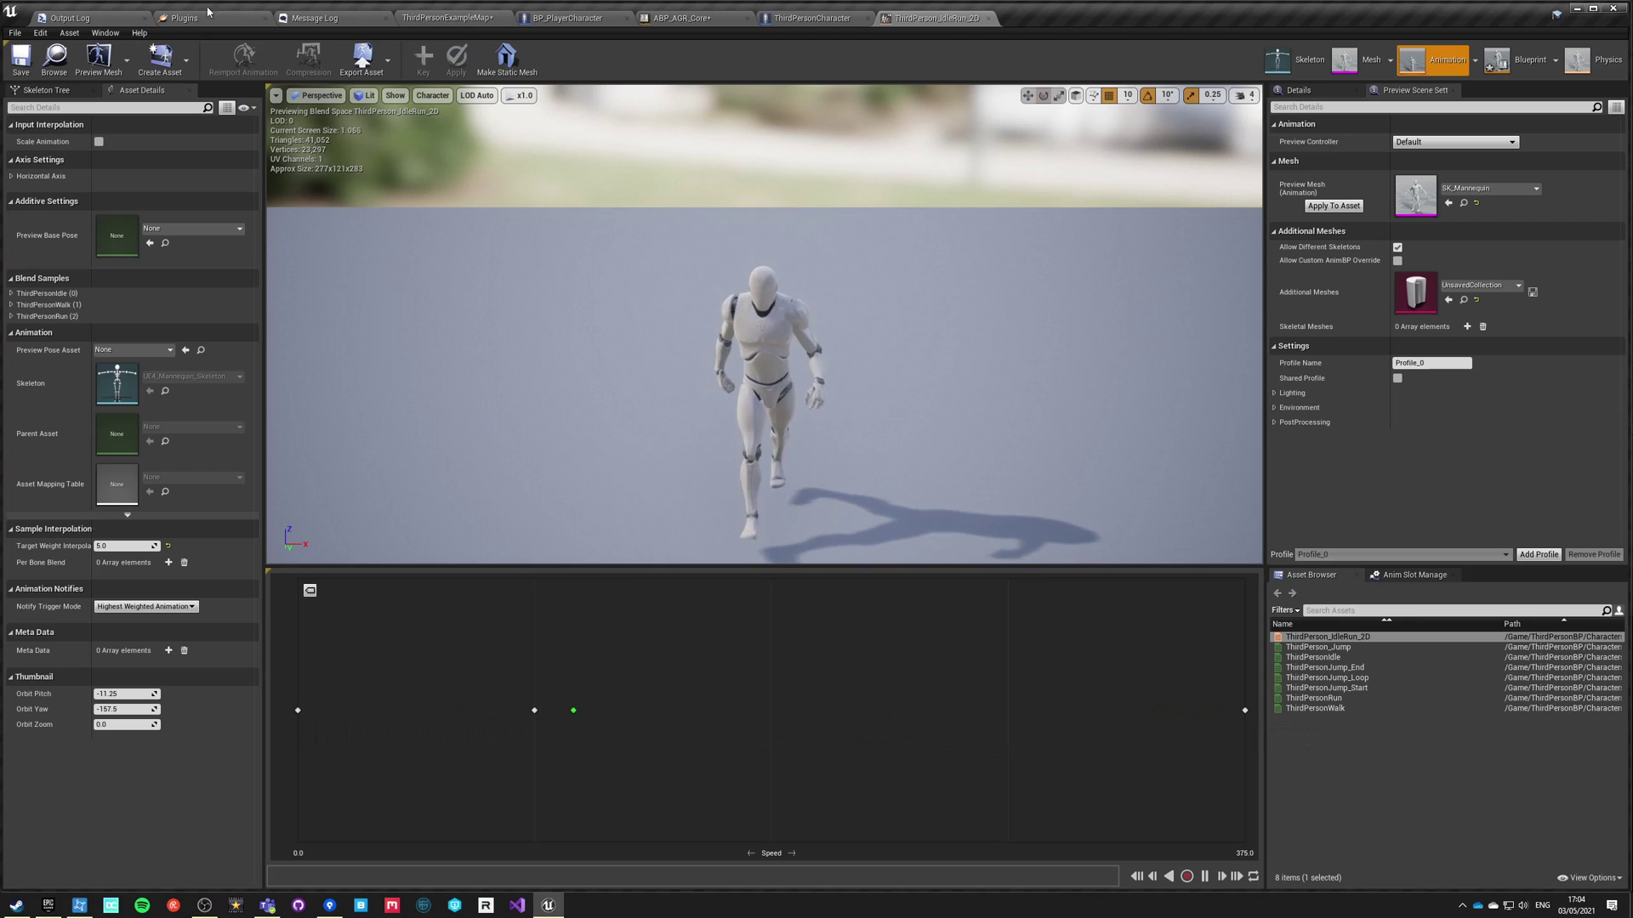
click(988, 18)
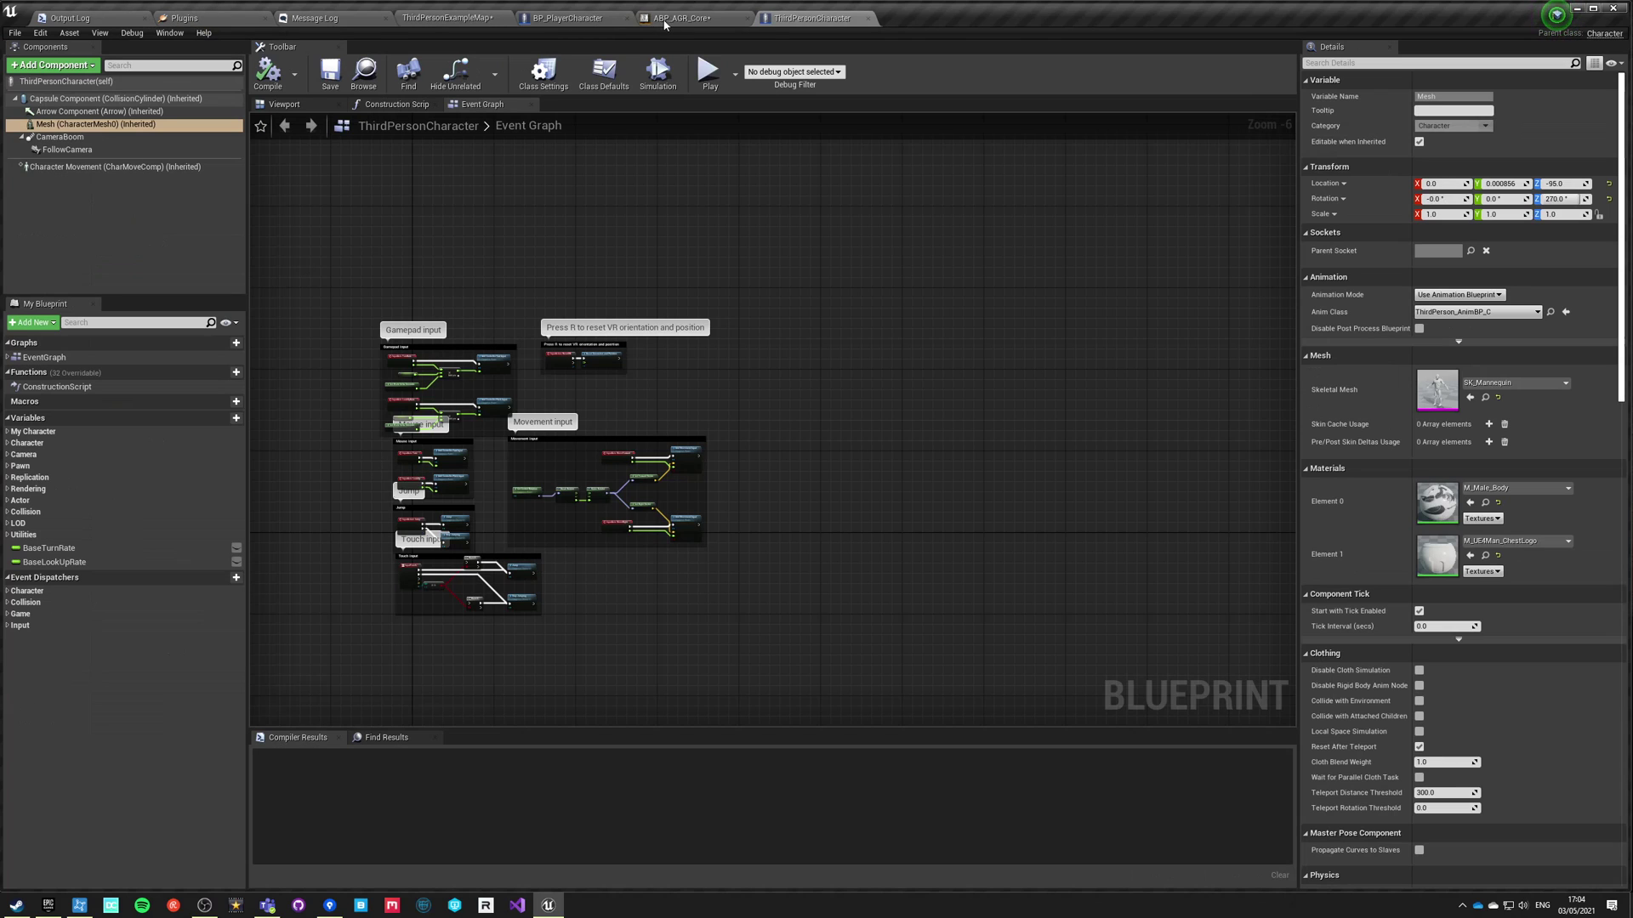
Close the ThirdPersonCharacter blueprint and return to the AnimGraph of ABP_AGR_Core.
click(668, 19)
right_click(586, 390)
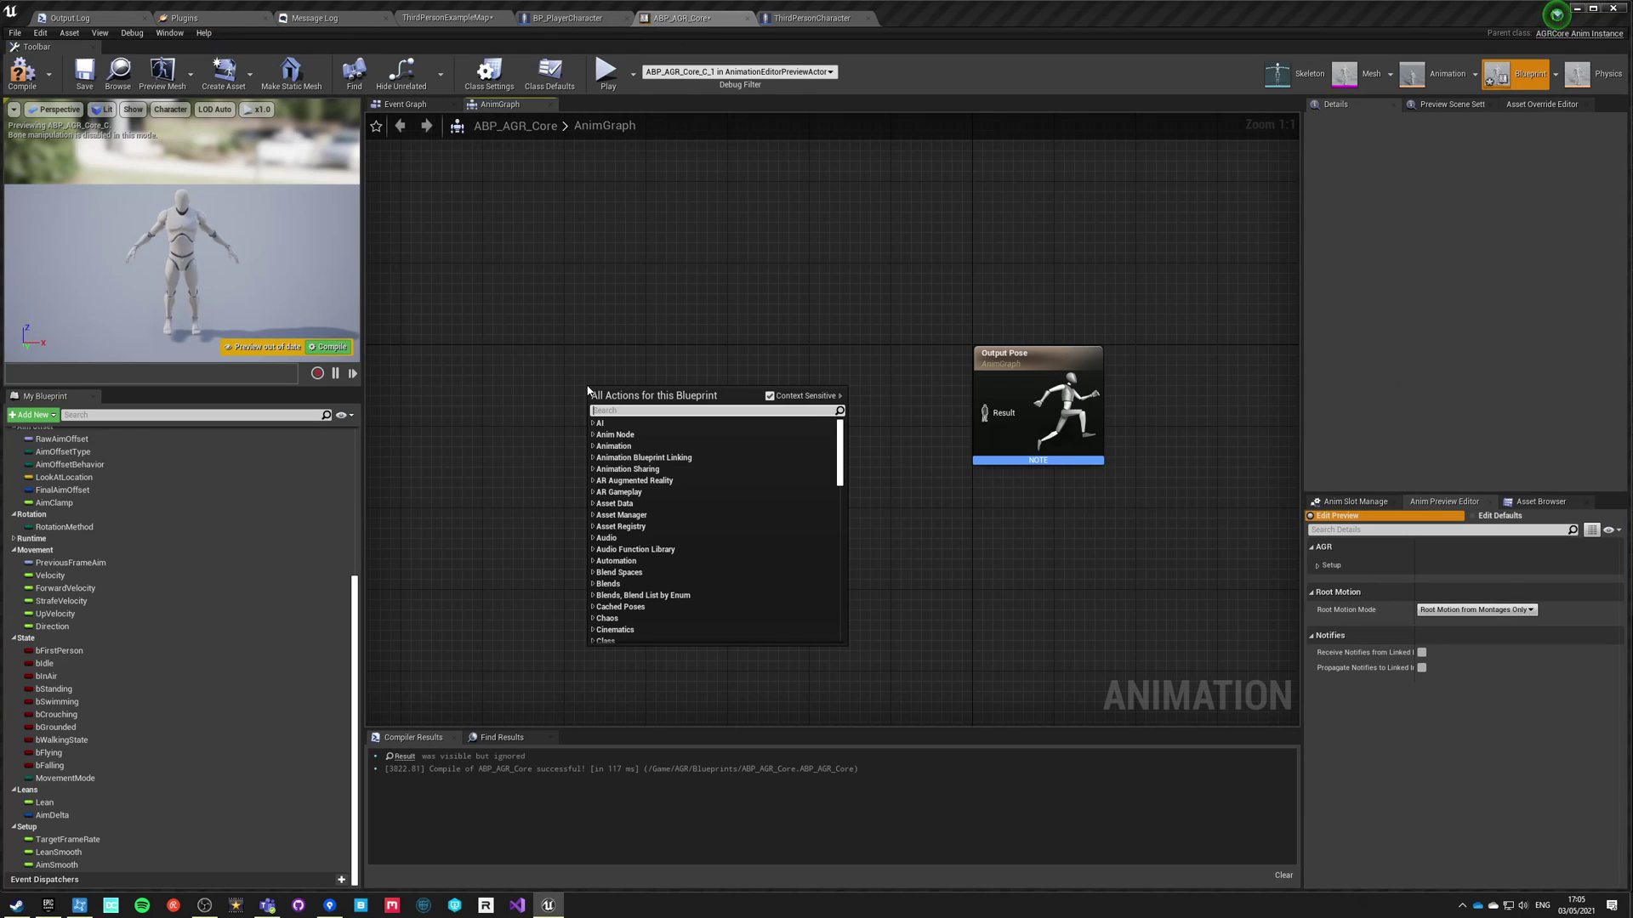
click(435, 19)
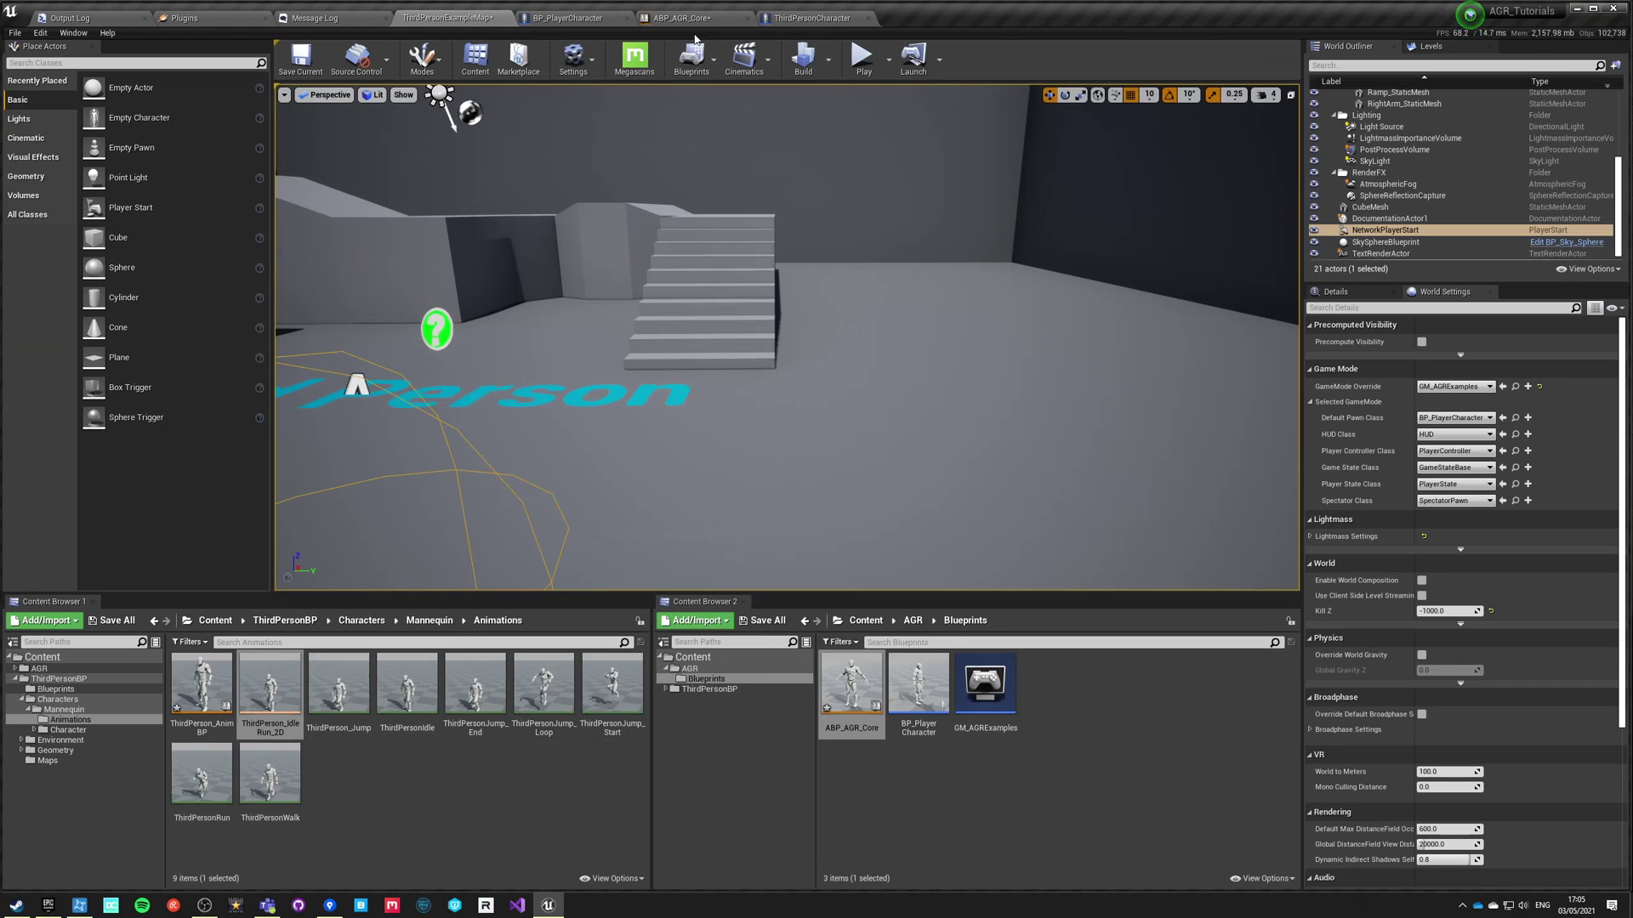
click(812, 18)
click(696, 18)
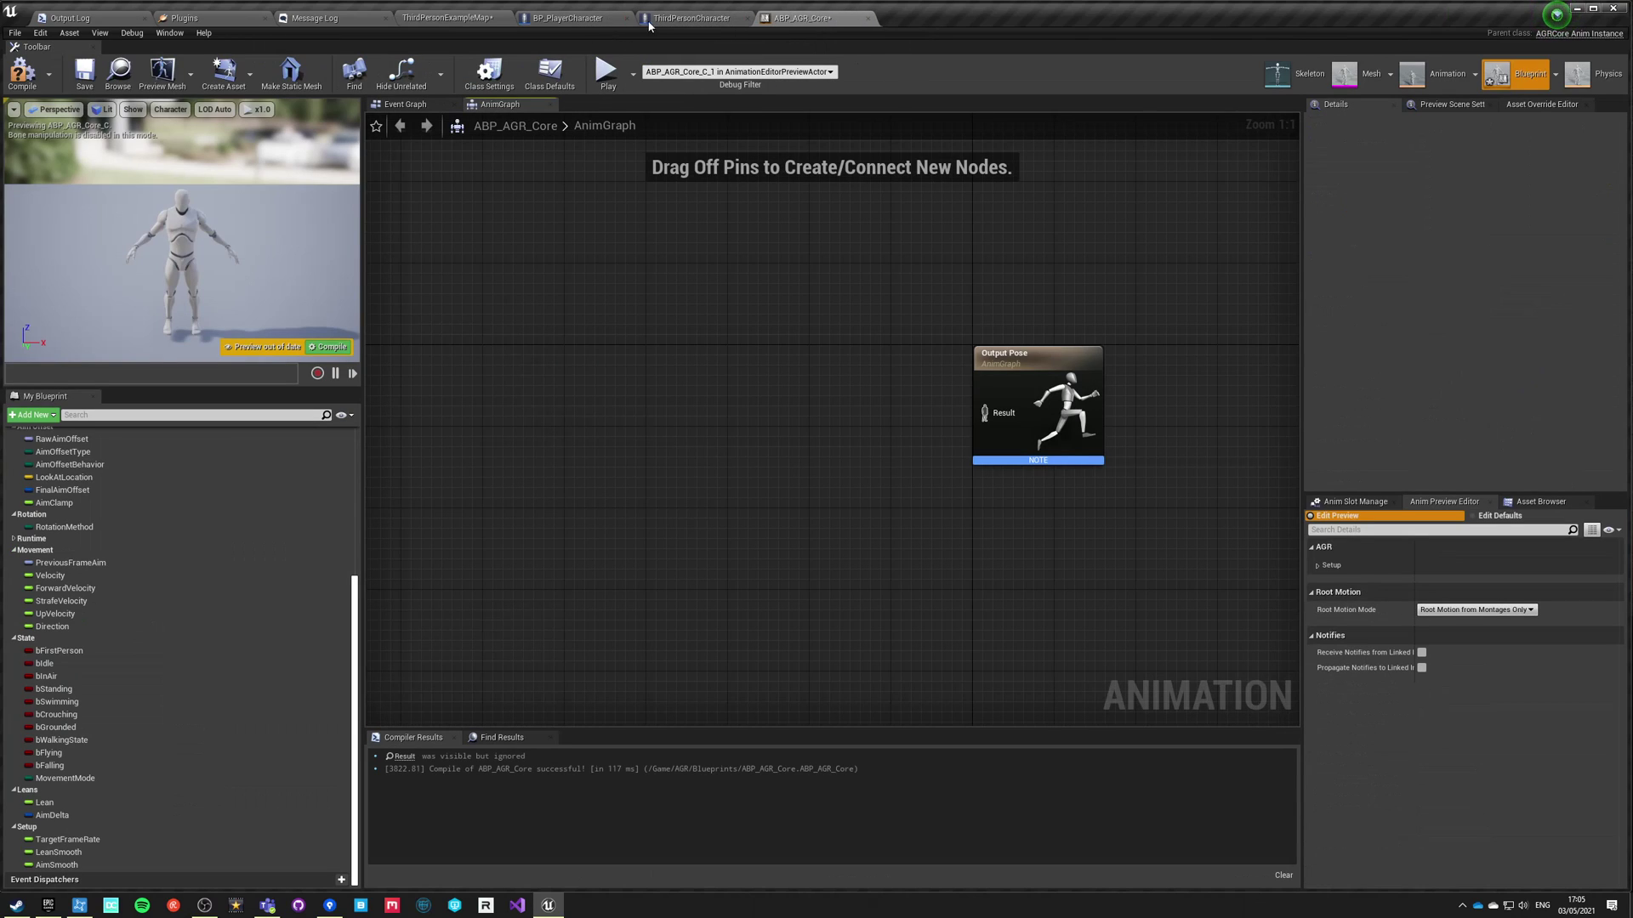
Add a blend space player for ThirdPerson_IdleRun_2D to the AnimGraph and place it ahead of the Output Pose node.
right_click(689, 399)
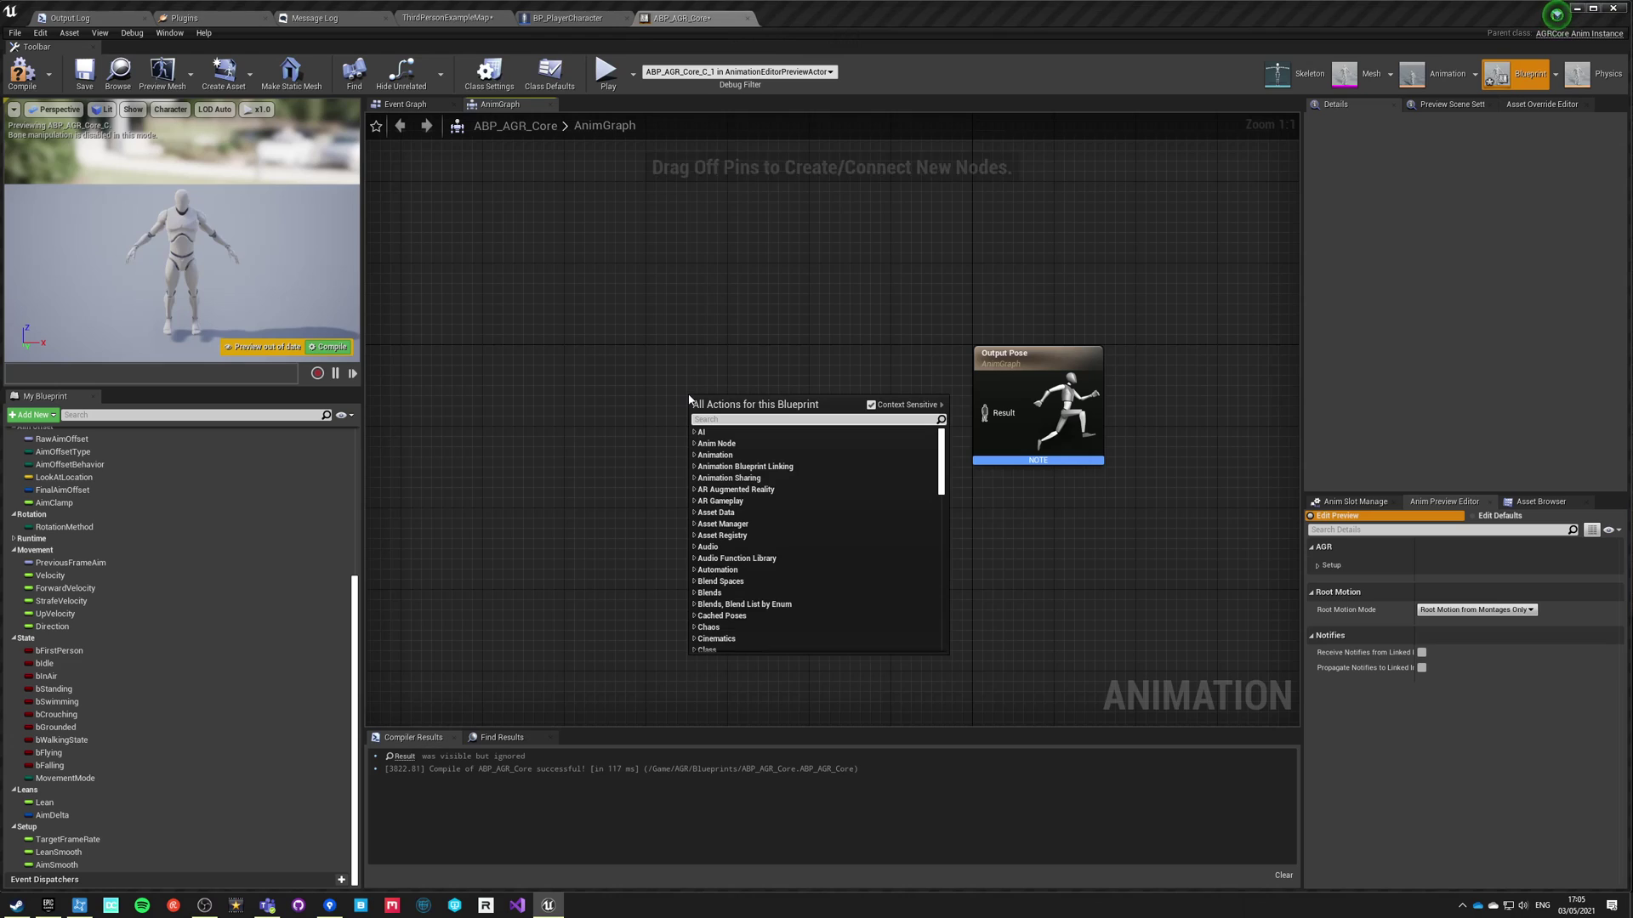
text(id le run)
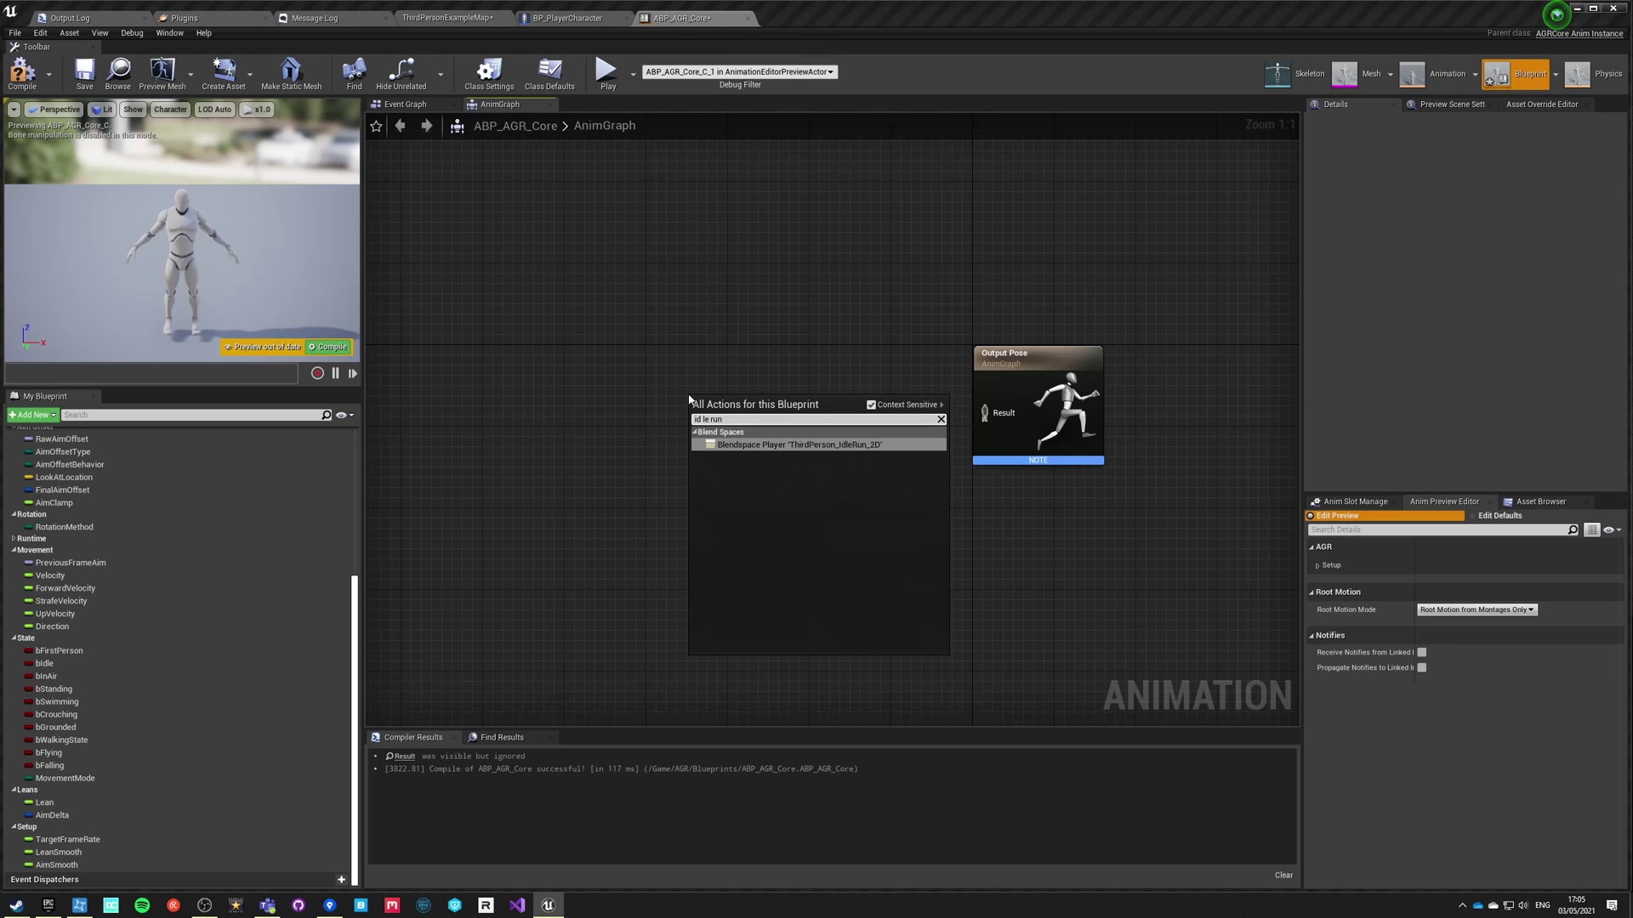
key(Return)
drag(708, 398, 666, 346)
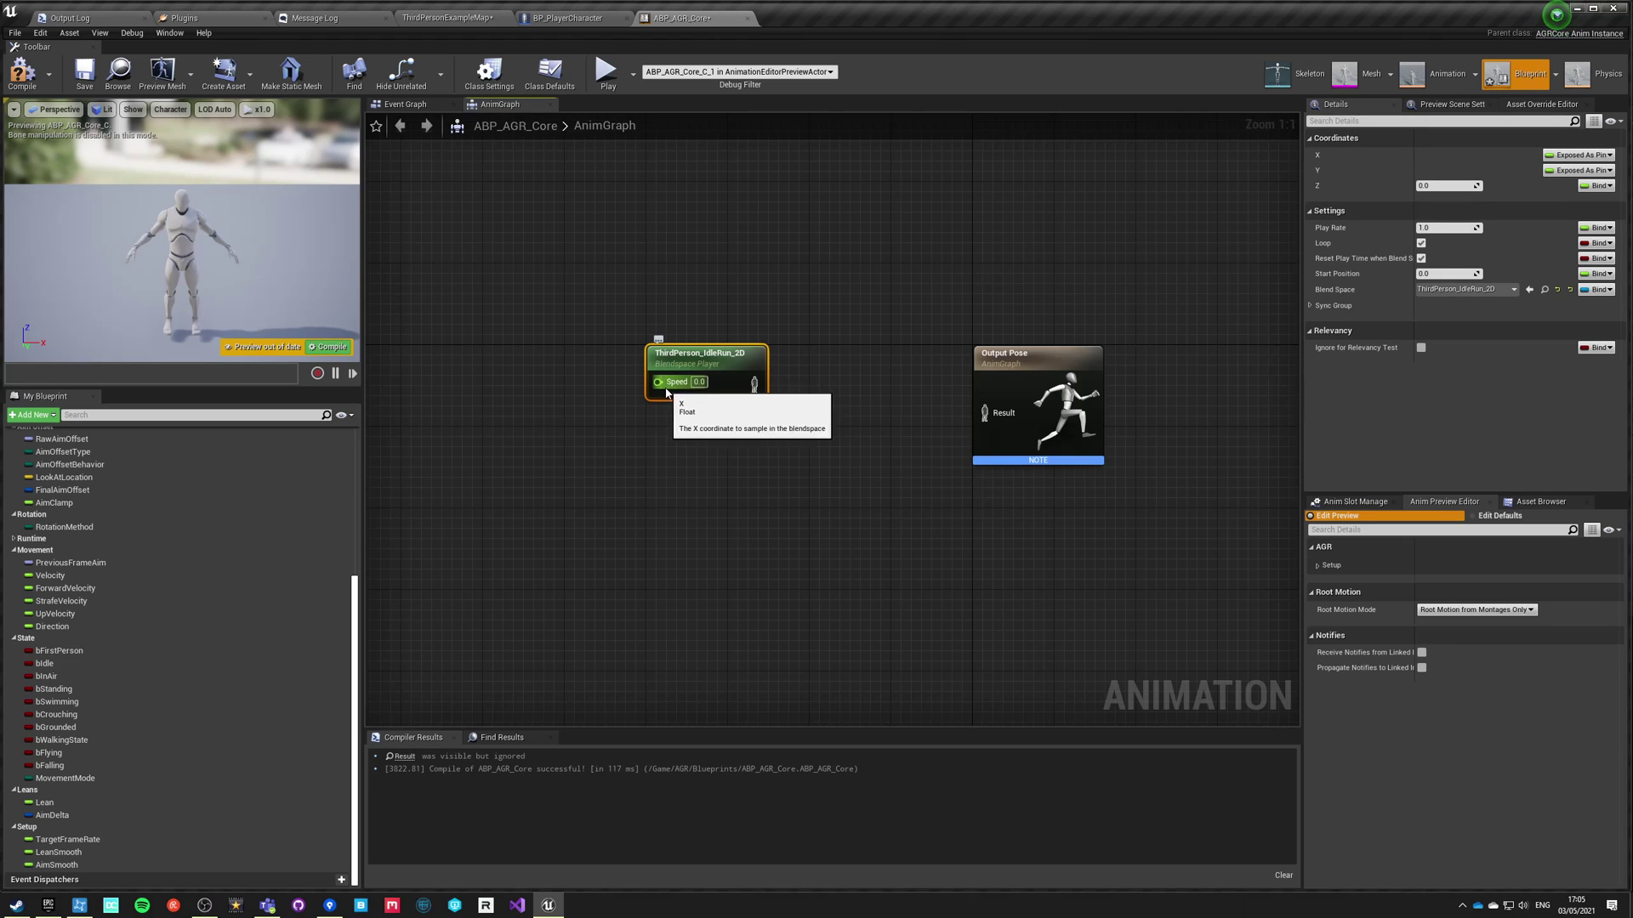
click(602, 448)
right_drag(601, 448, 625, 511)
Collapse the State, Setup, Leans, Rotation, Aim Offset, Anim States and Components variable groups, leaving Movement expanded.
scroll(92, 527, up, 3)
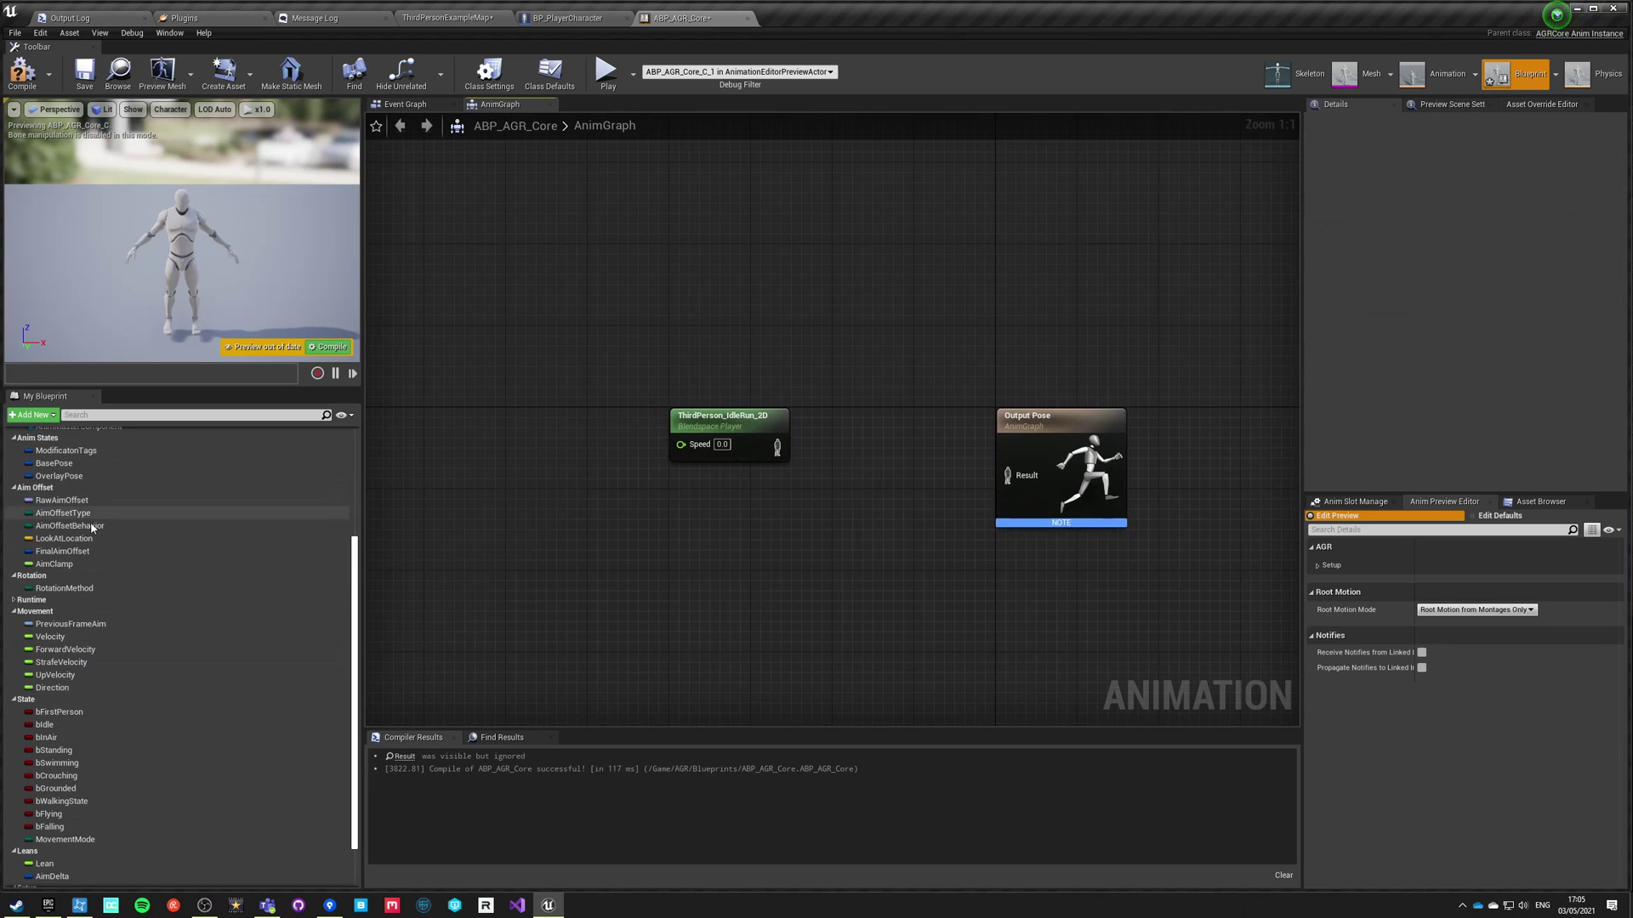
click(13, 699)
click(13, 827)
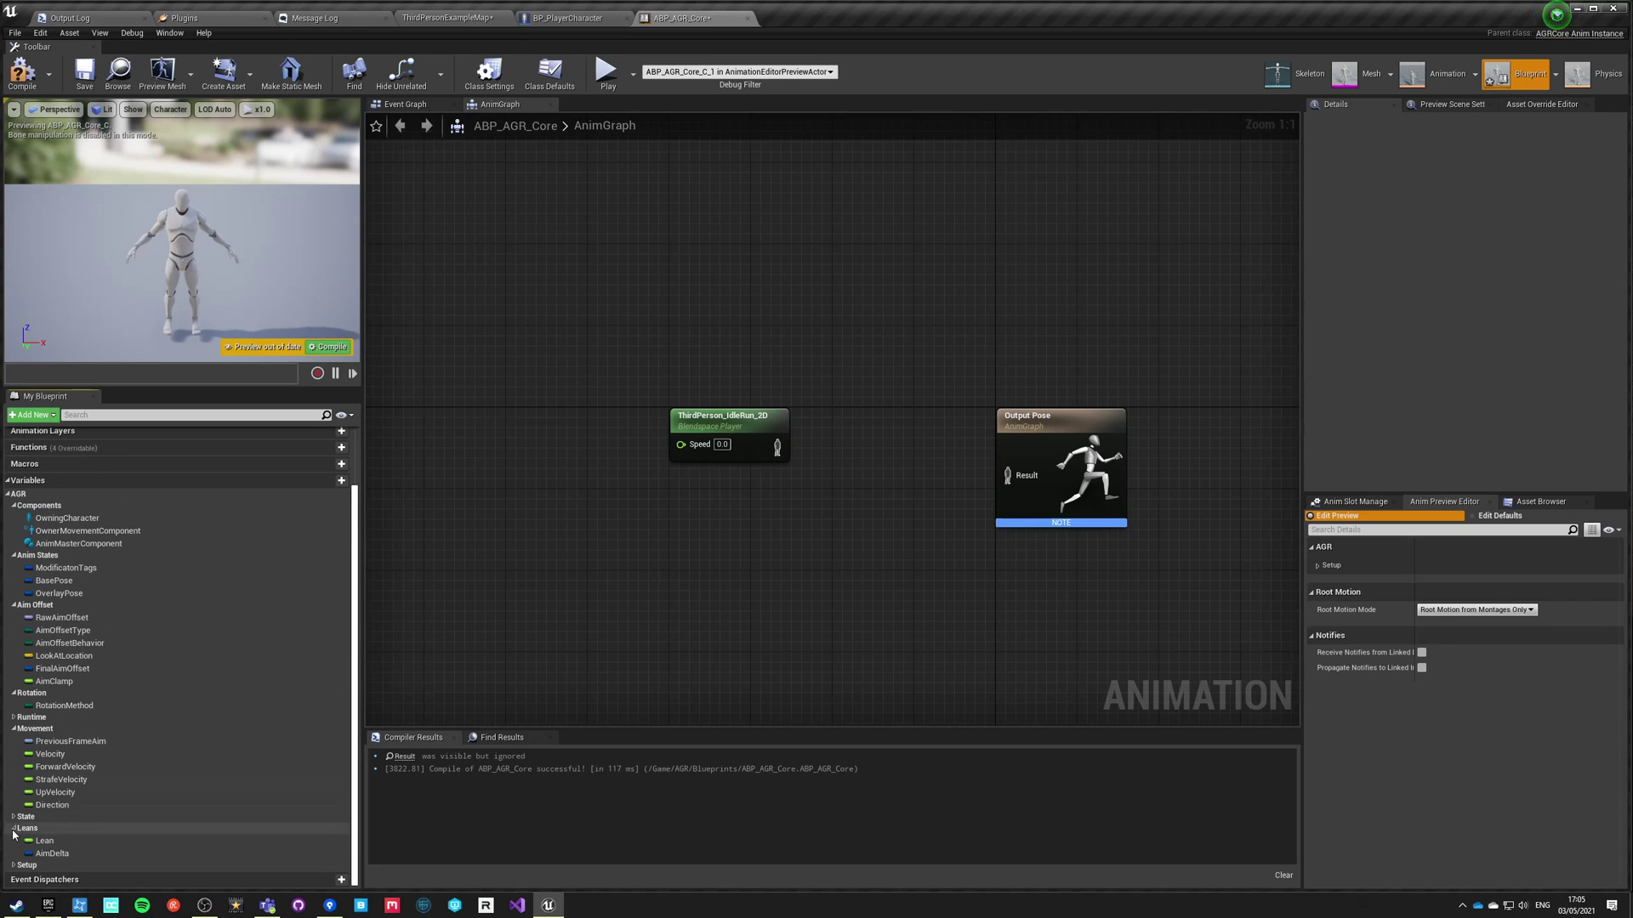
click(14, 829)
click(15, 720)
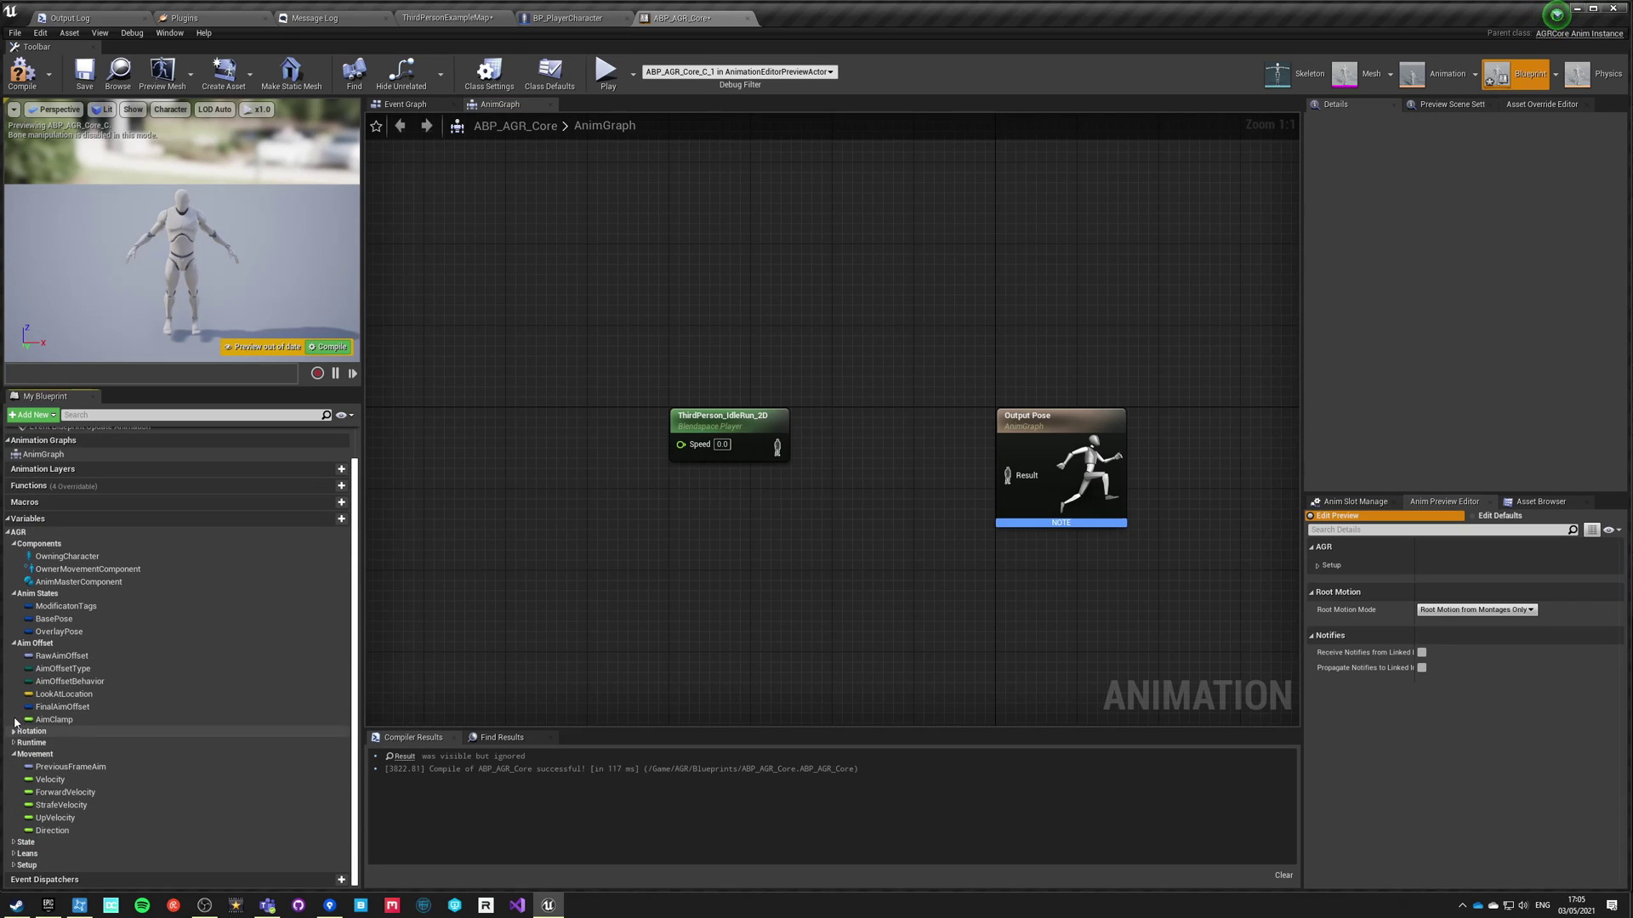
click(15, 644)
click(13, 630)
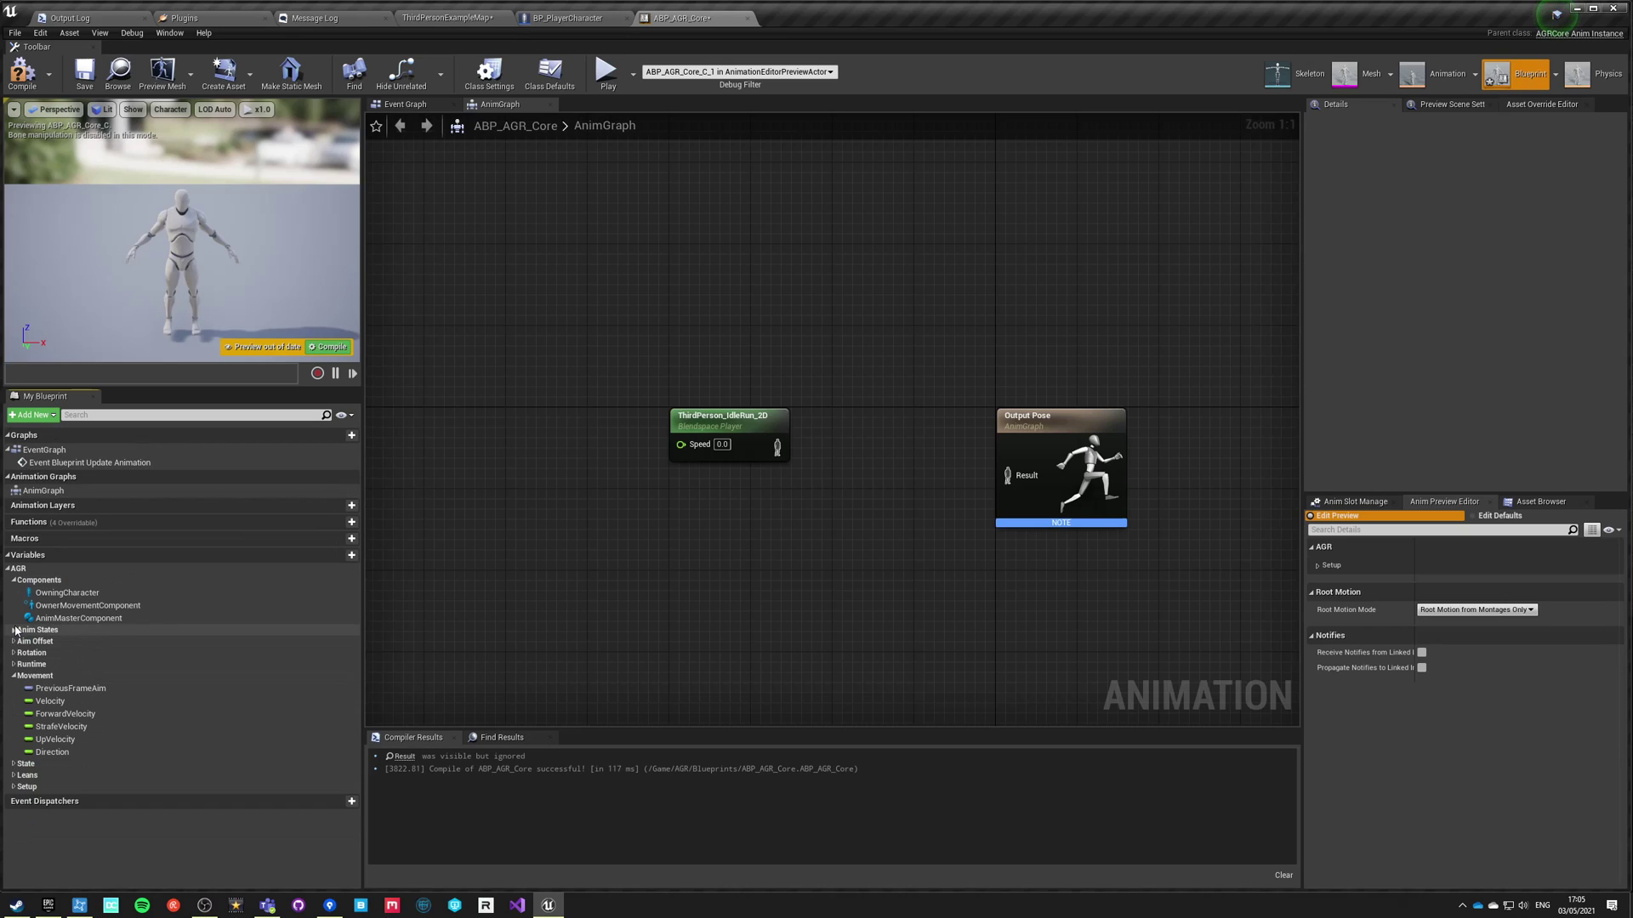
click(13, 580)
Feed Velocity into the Speed input of ThirdPerson_IdleRun_2D, connect its pose to Output Pose, and compile the animation blueprint.
drag(49, 662, 684, 446)
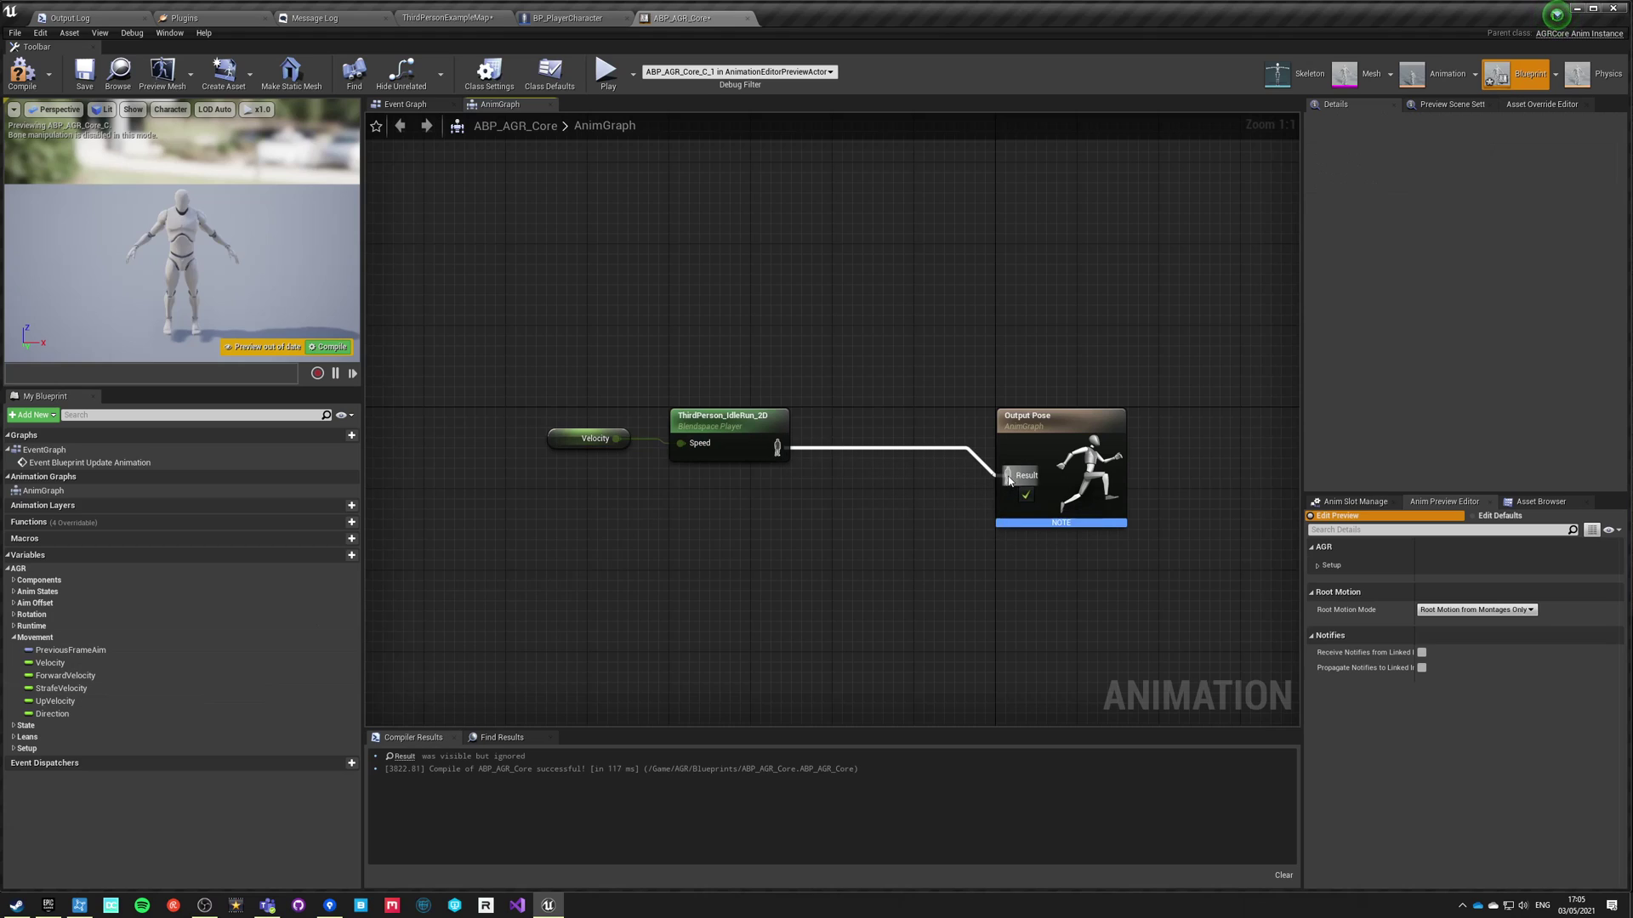
drag(1033, 421, 1021, 391)
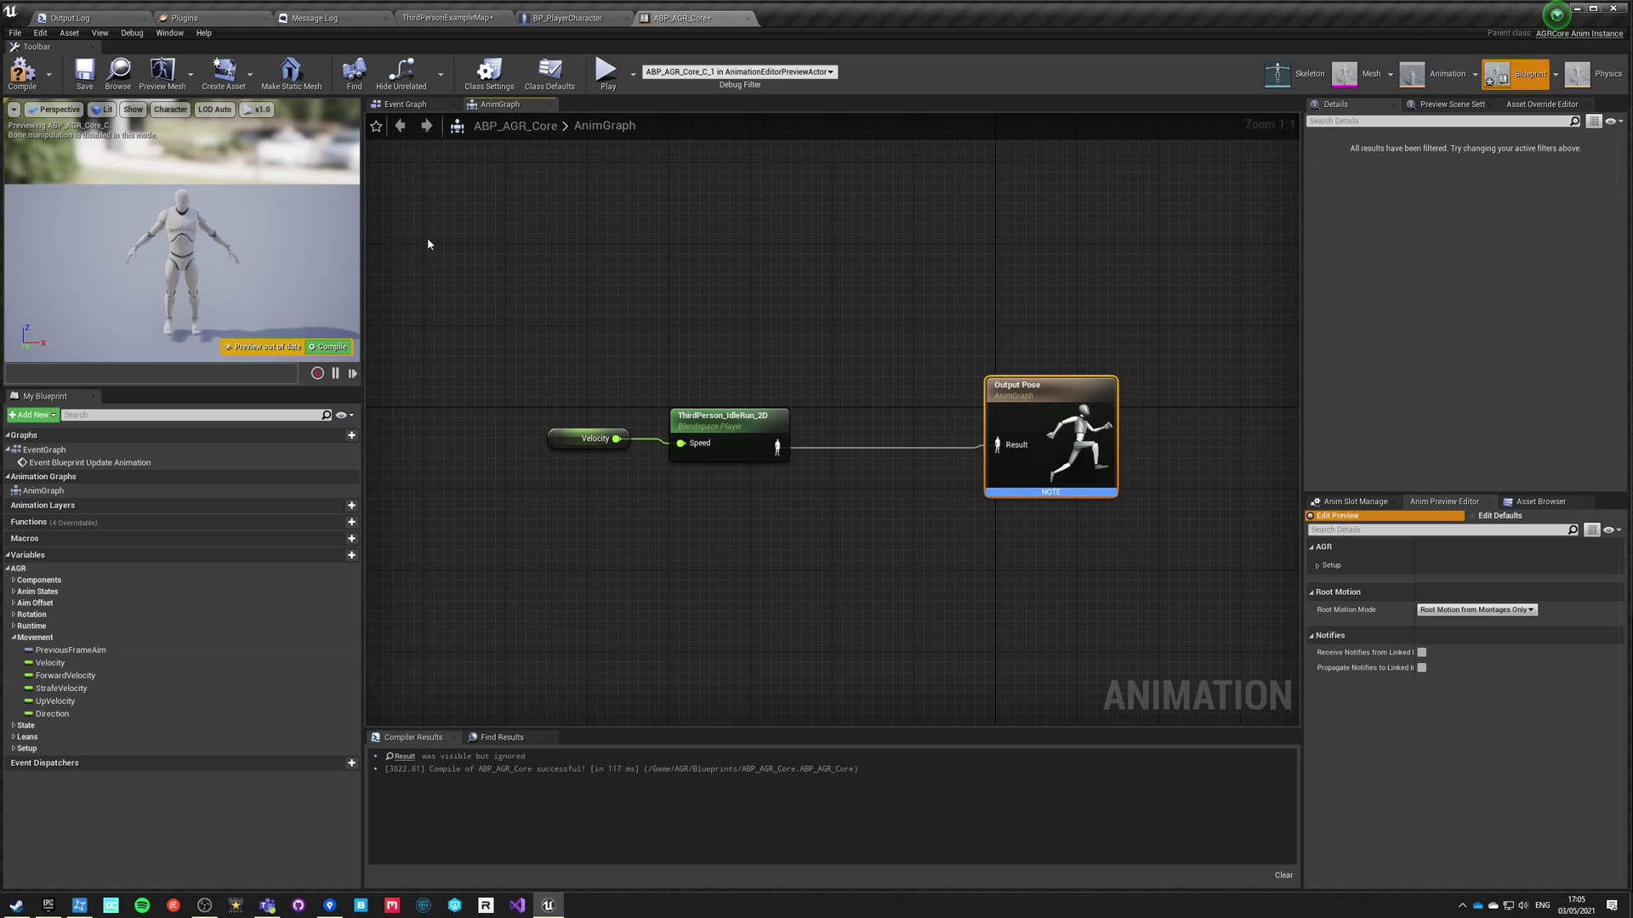
click(16, 72)
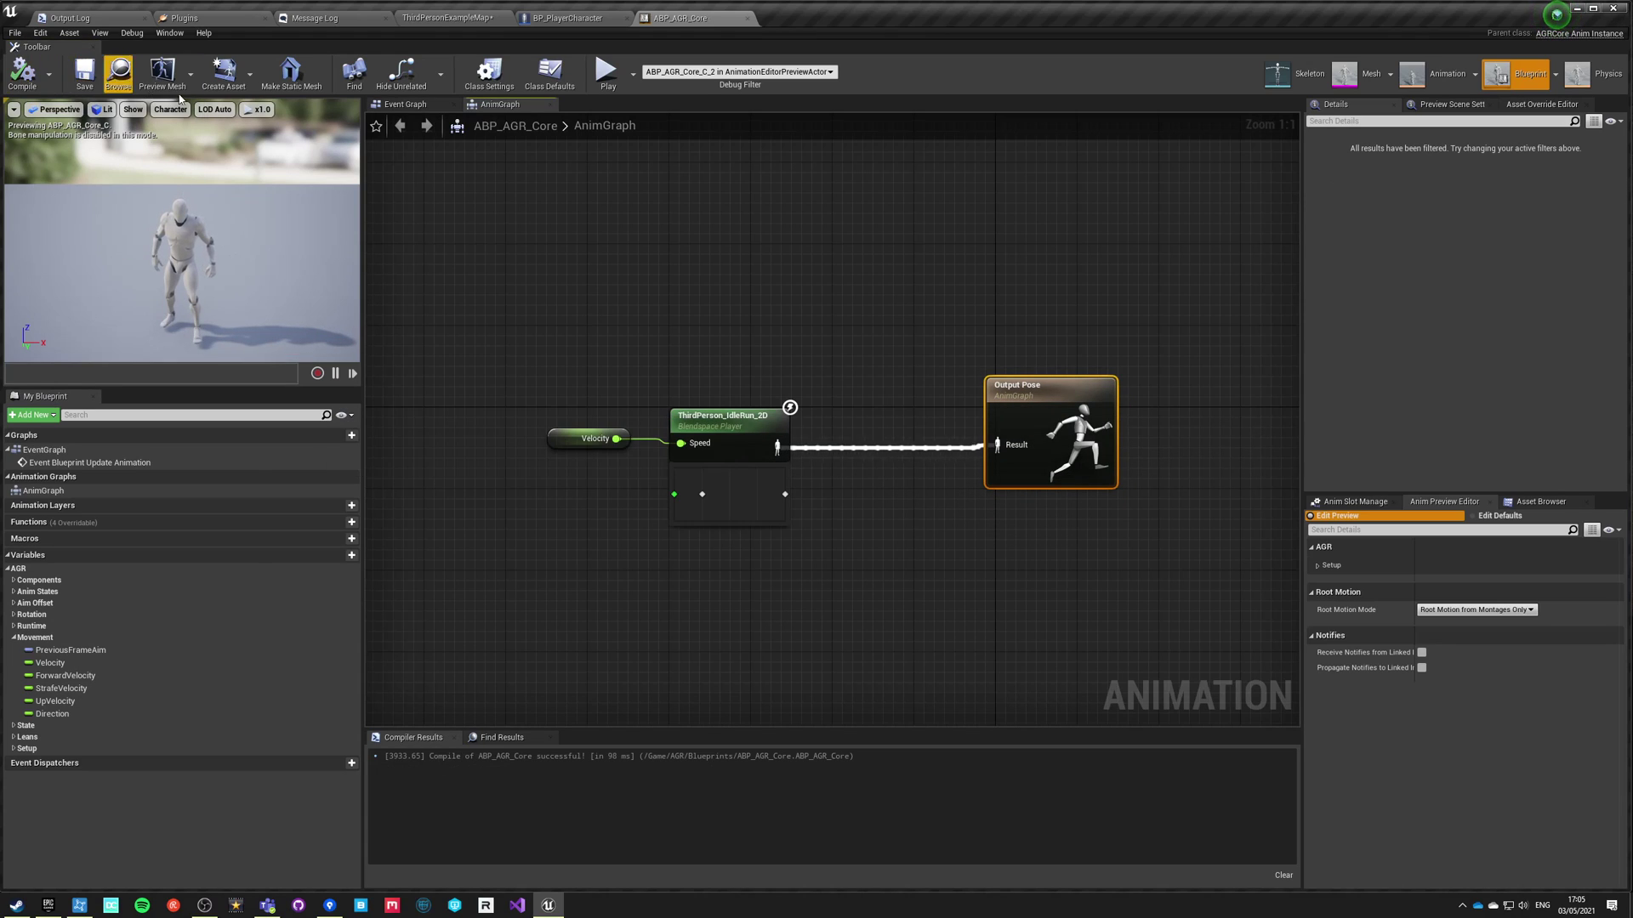
Play-test the character in the ThirdPersonExampleMap level, then end the play session.
click(453, 18)
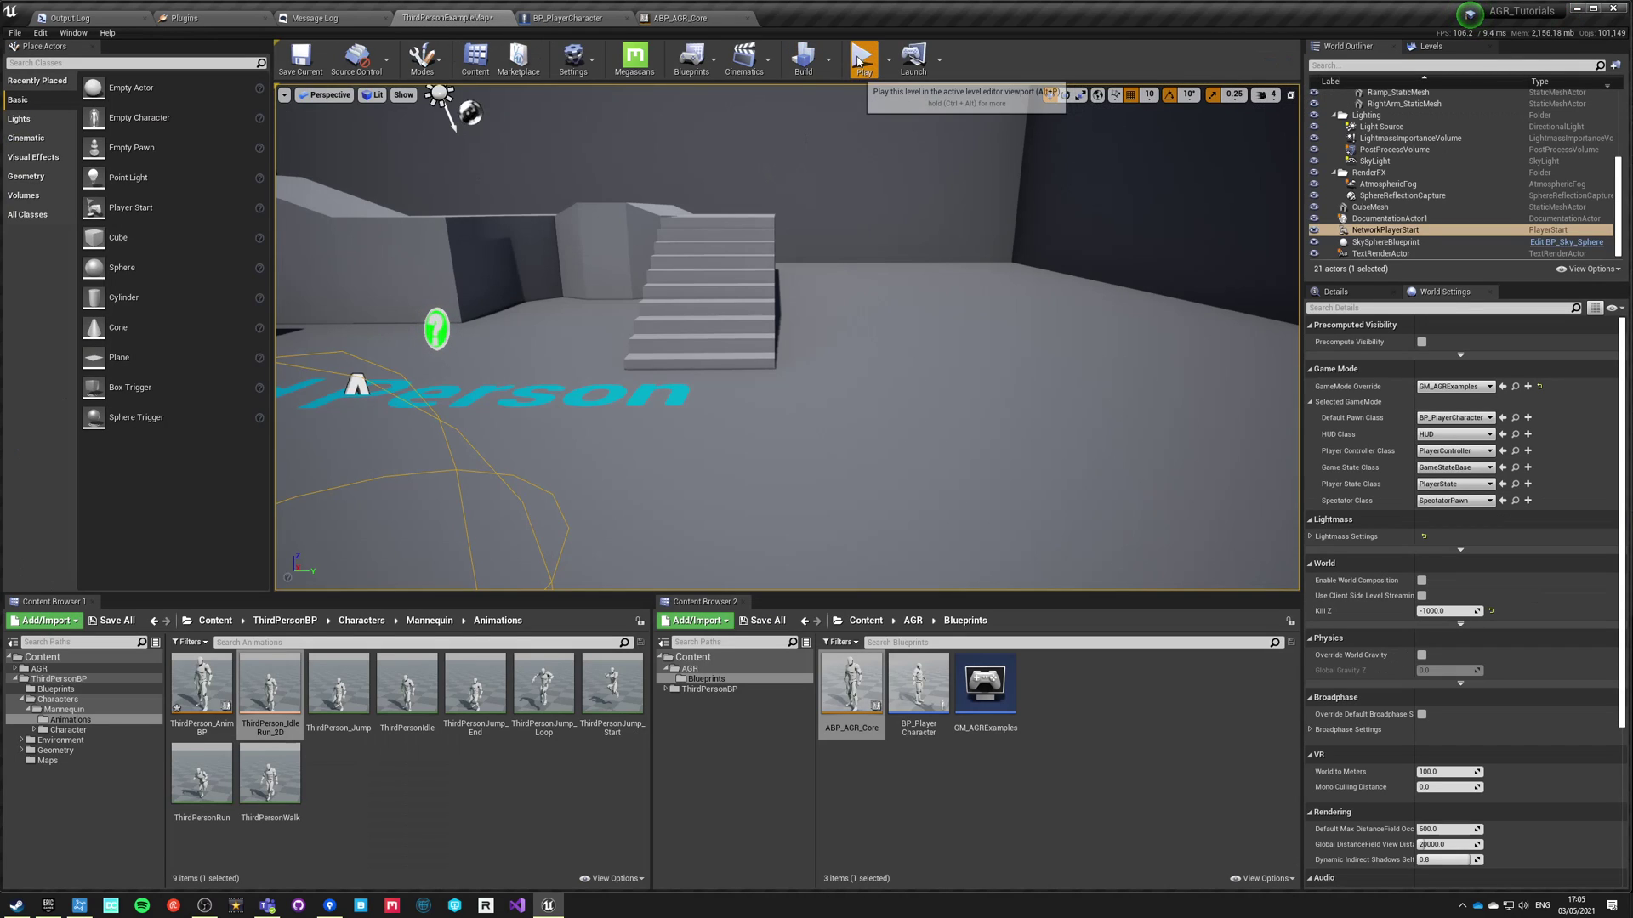
click(863, 58)
key(Escape)
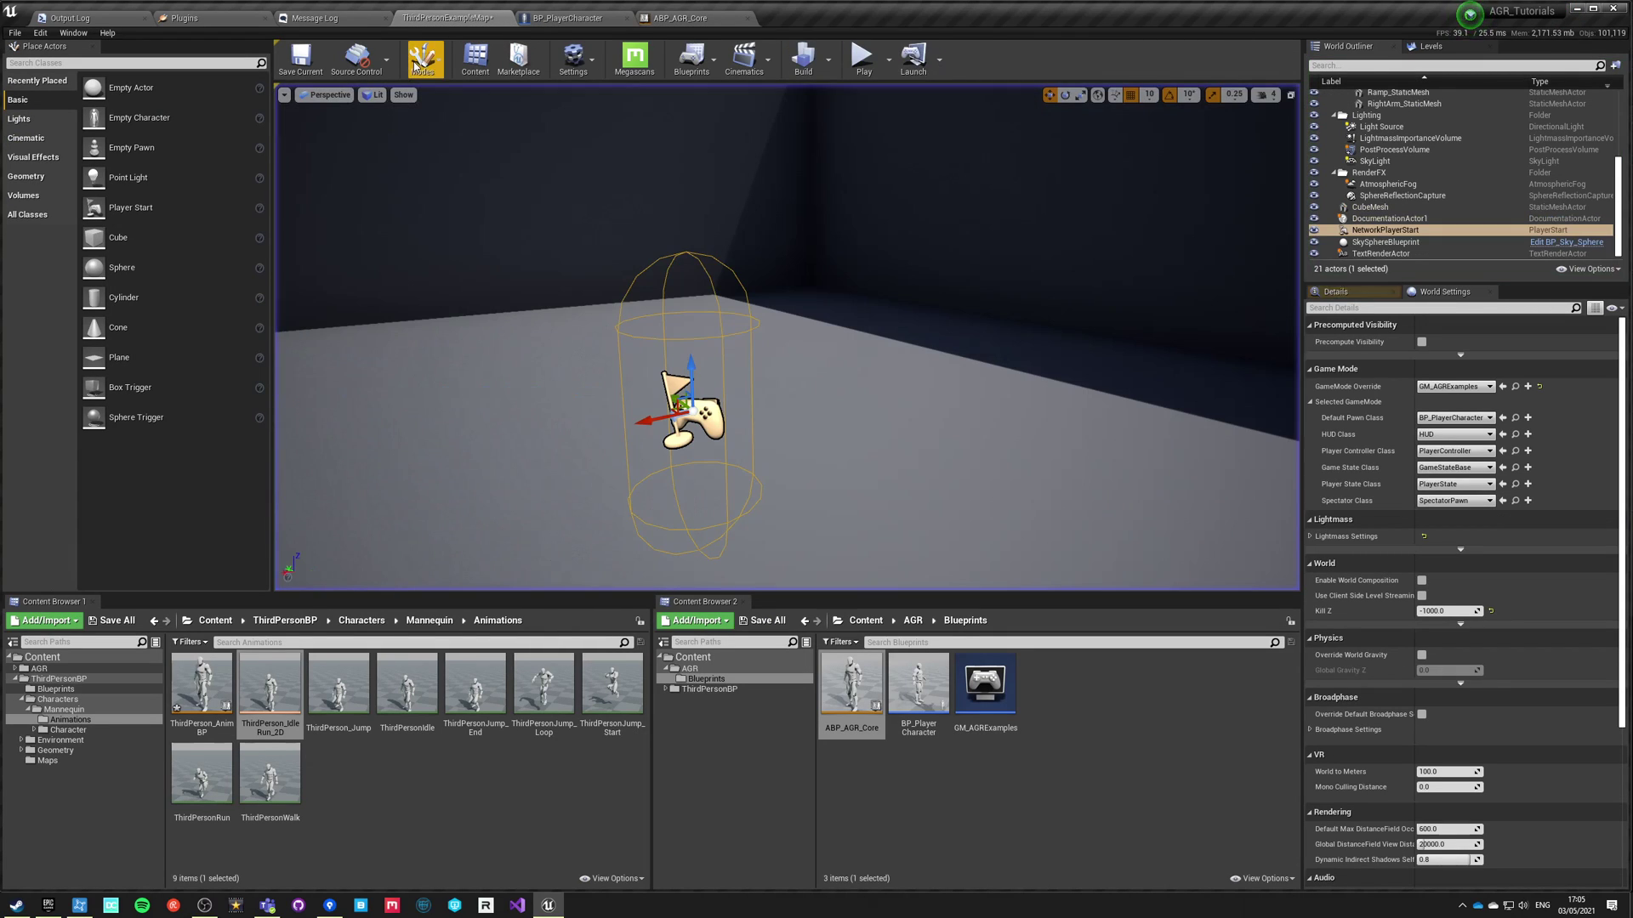
Assign ABP_AGR_Core as the anim class of the Mesh component in BP_PlayerCharacter and compile the blueprint.
click(555, 18)
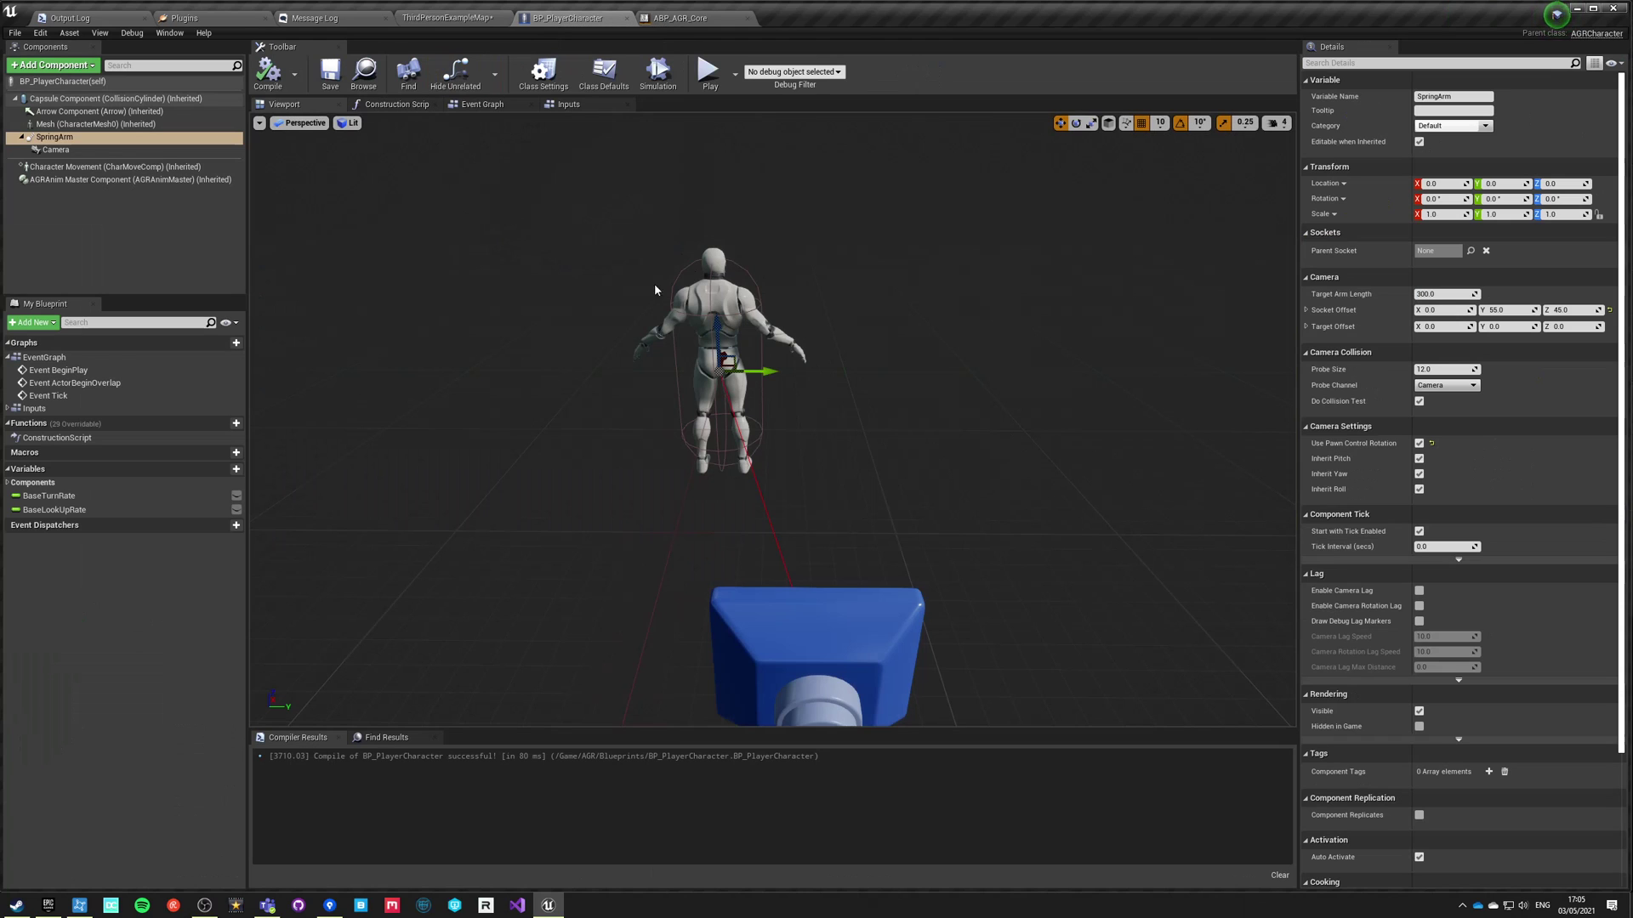
click(65, 127)
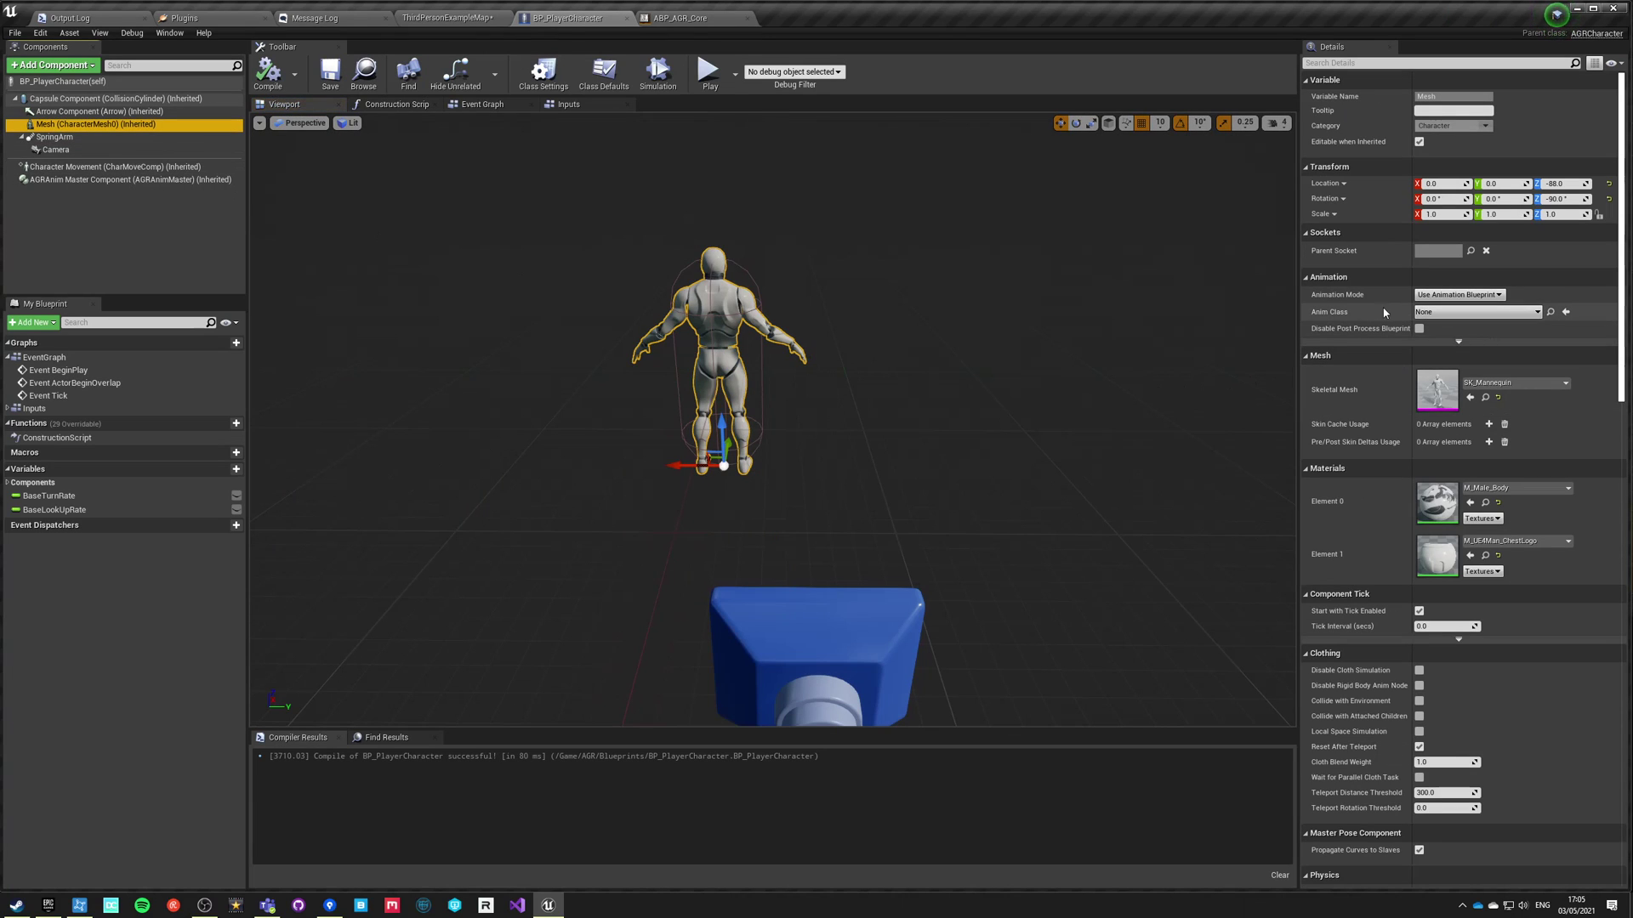
click(1446, 313)
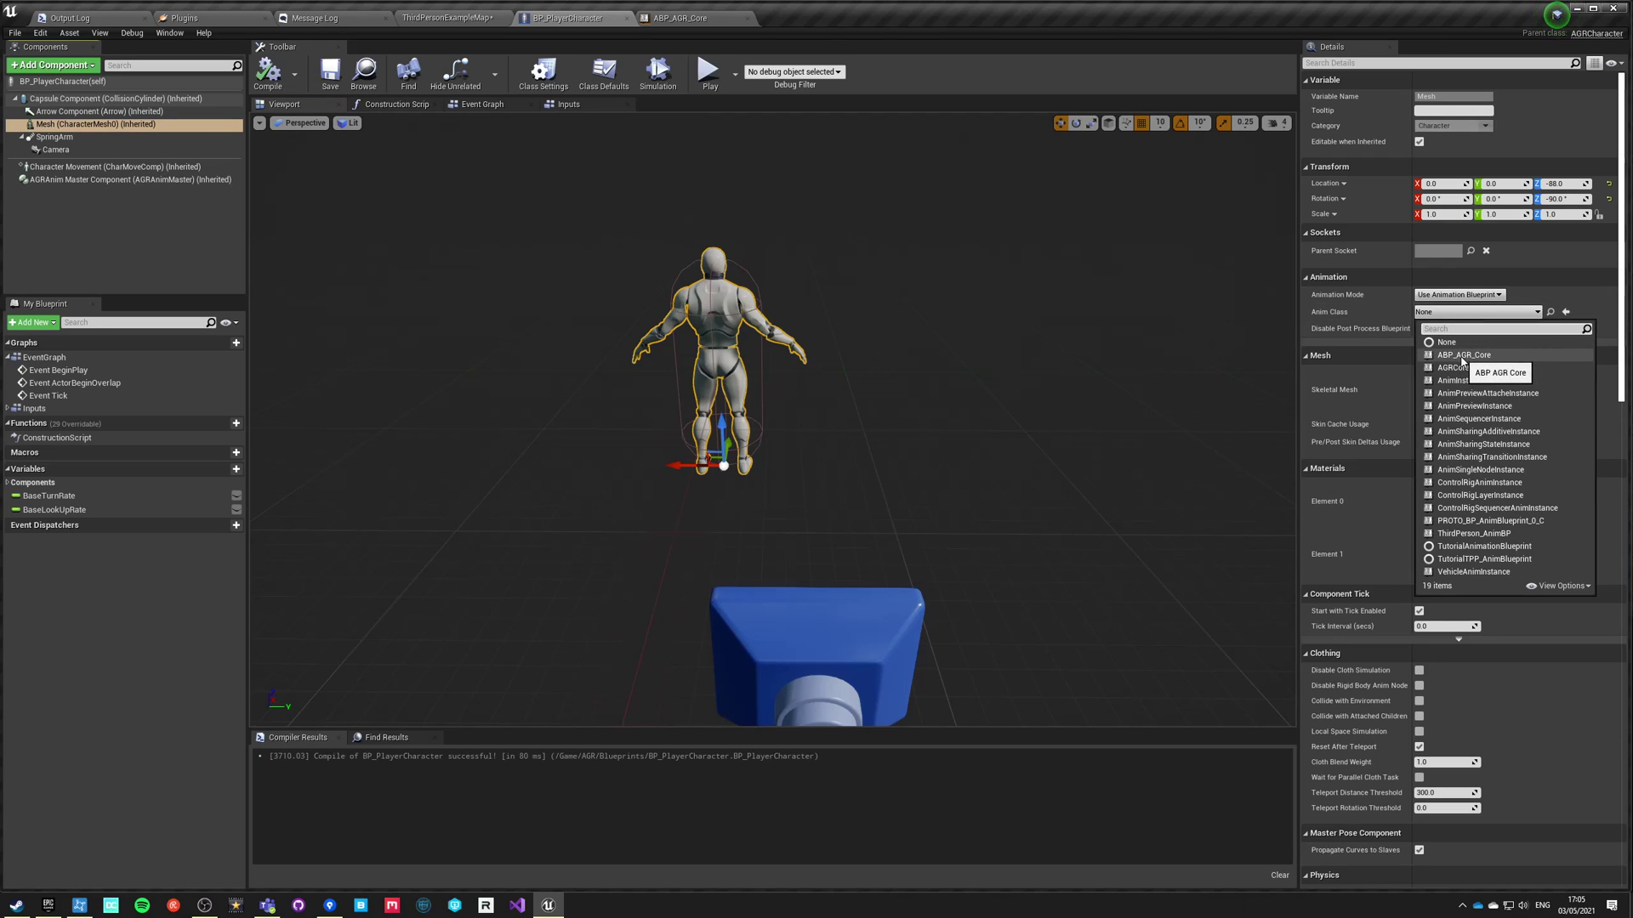
click(1463, 355)
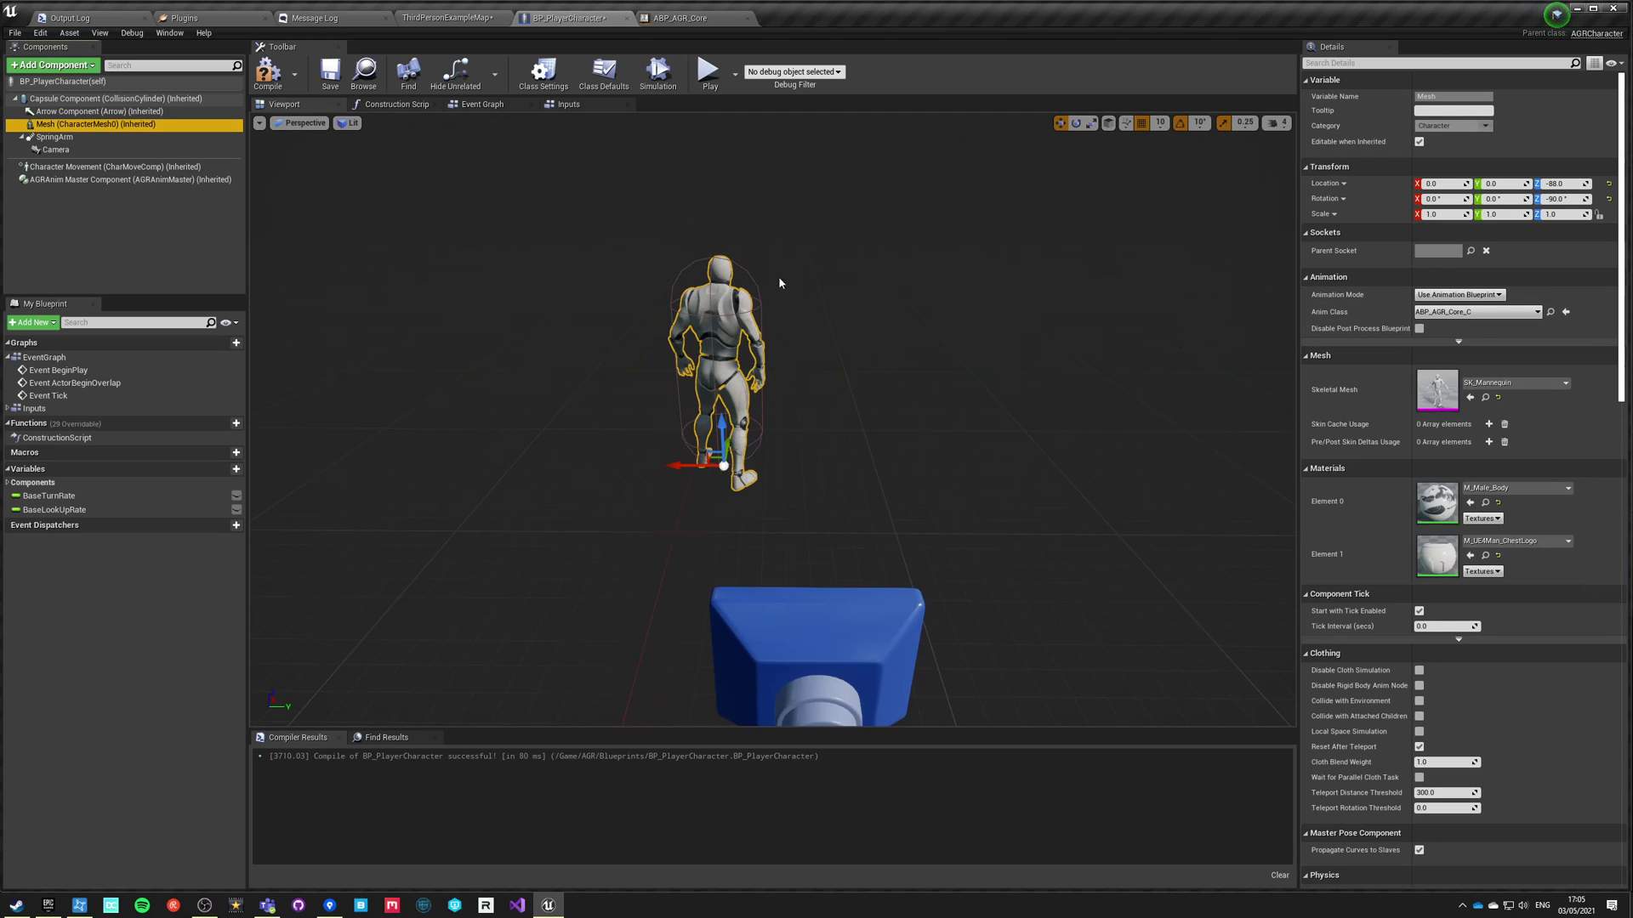
click(268, 69)
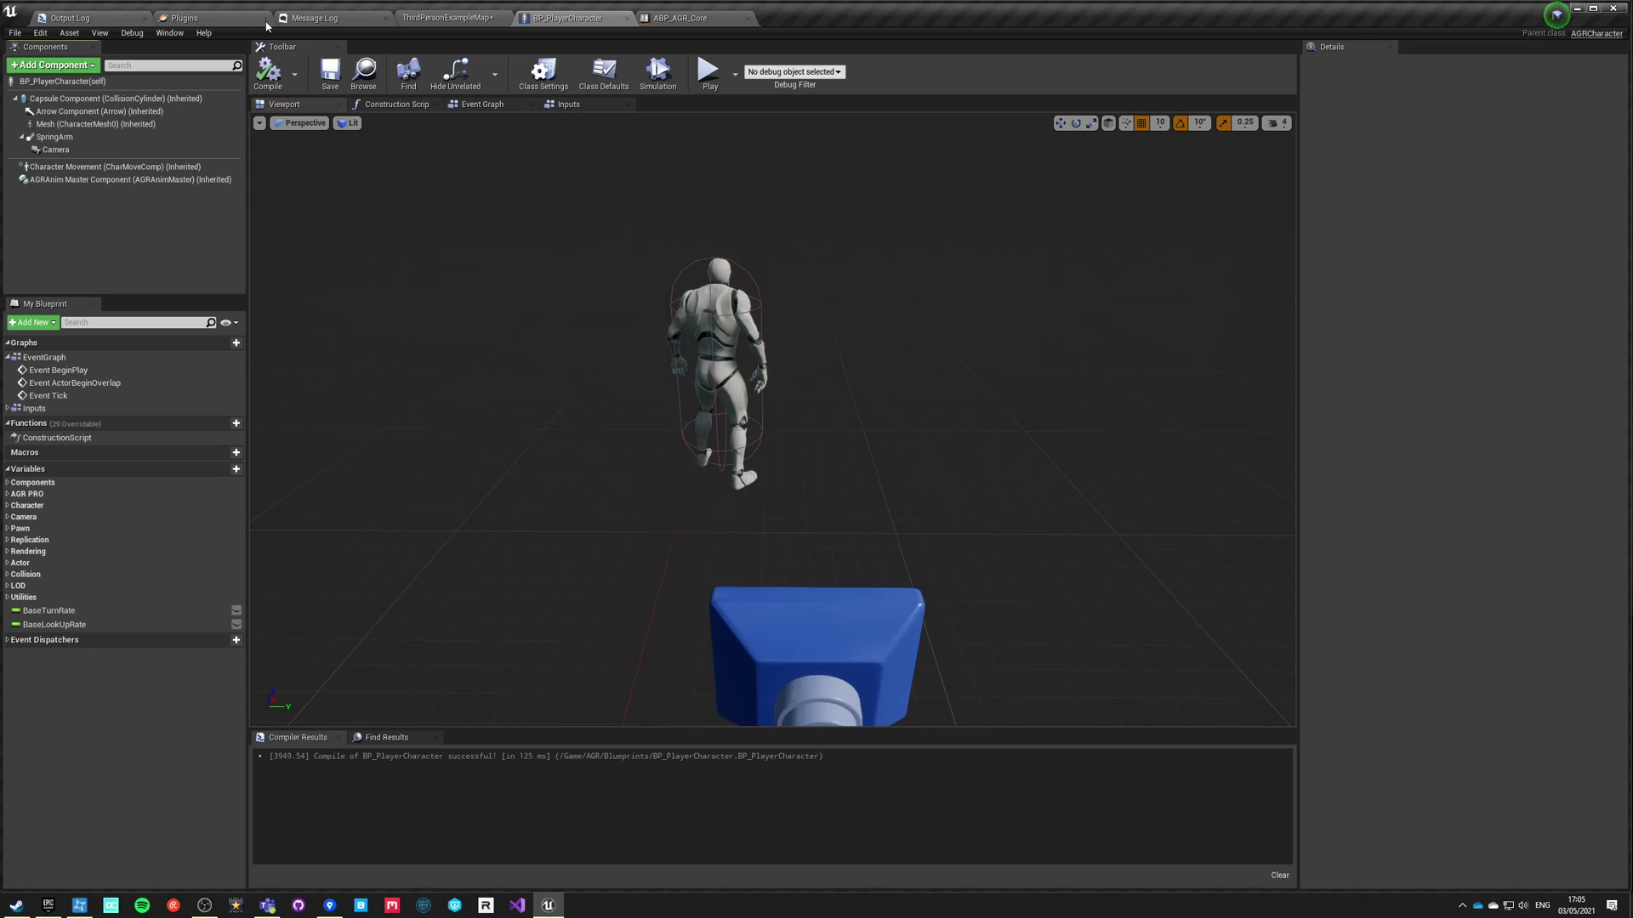
Play-test the example map, running the character in all directions to check the idle and run animation, then end the session.
click(451, 18)
click(864, 56)
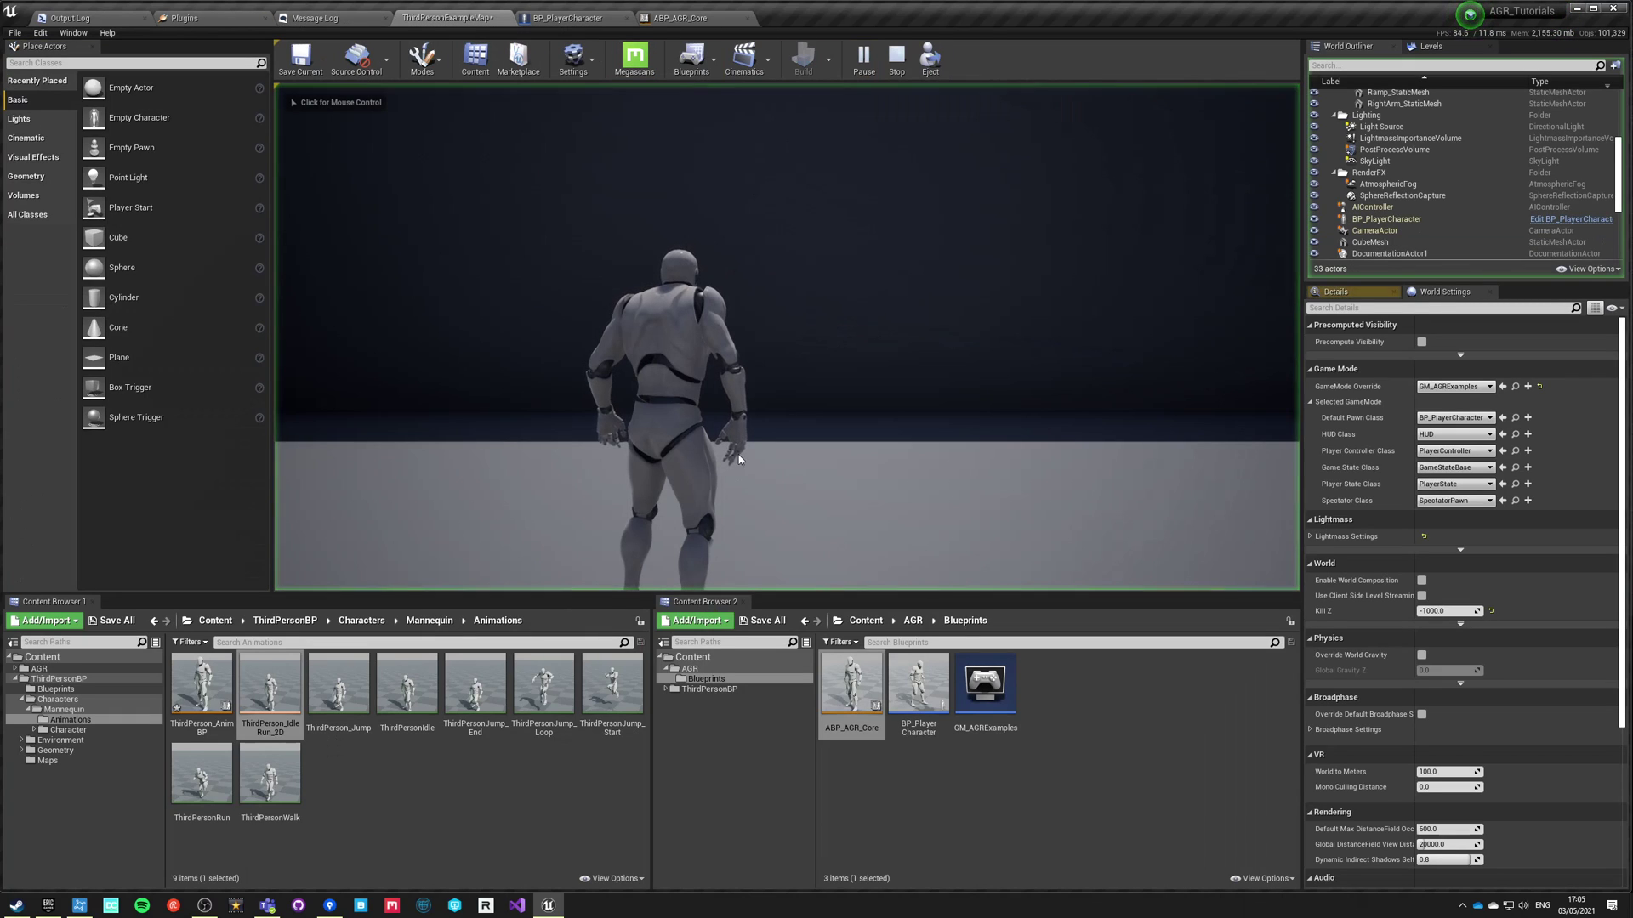
key(d)
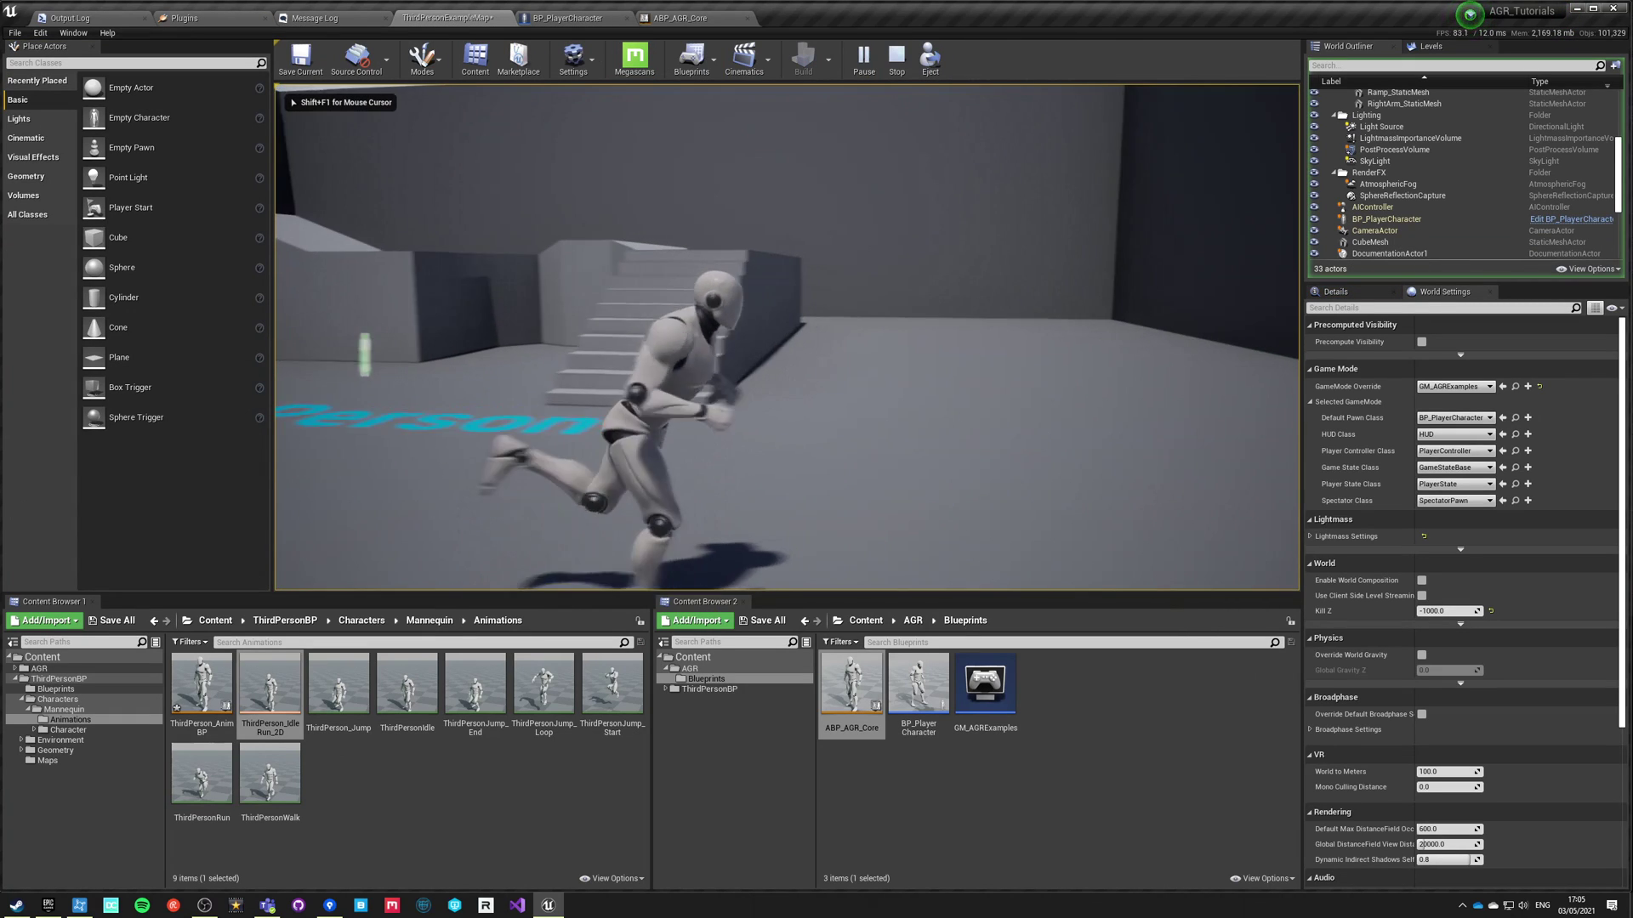
key(a)
key(d)
key(a)
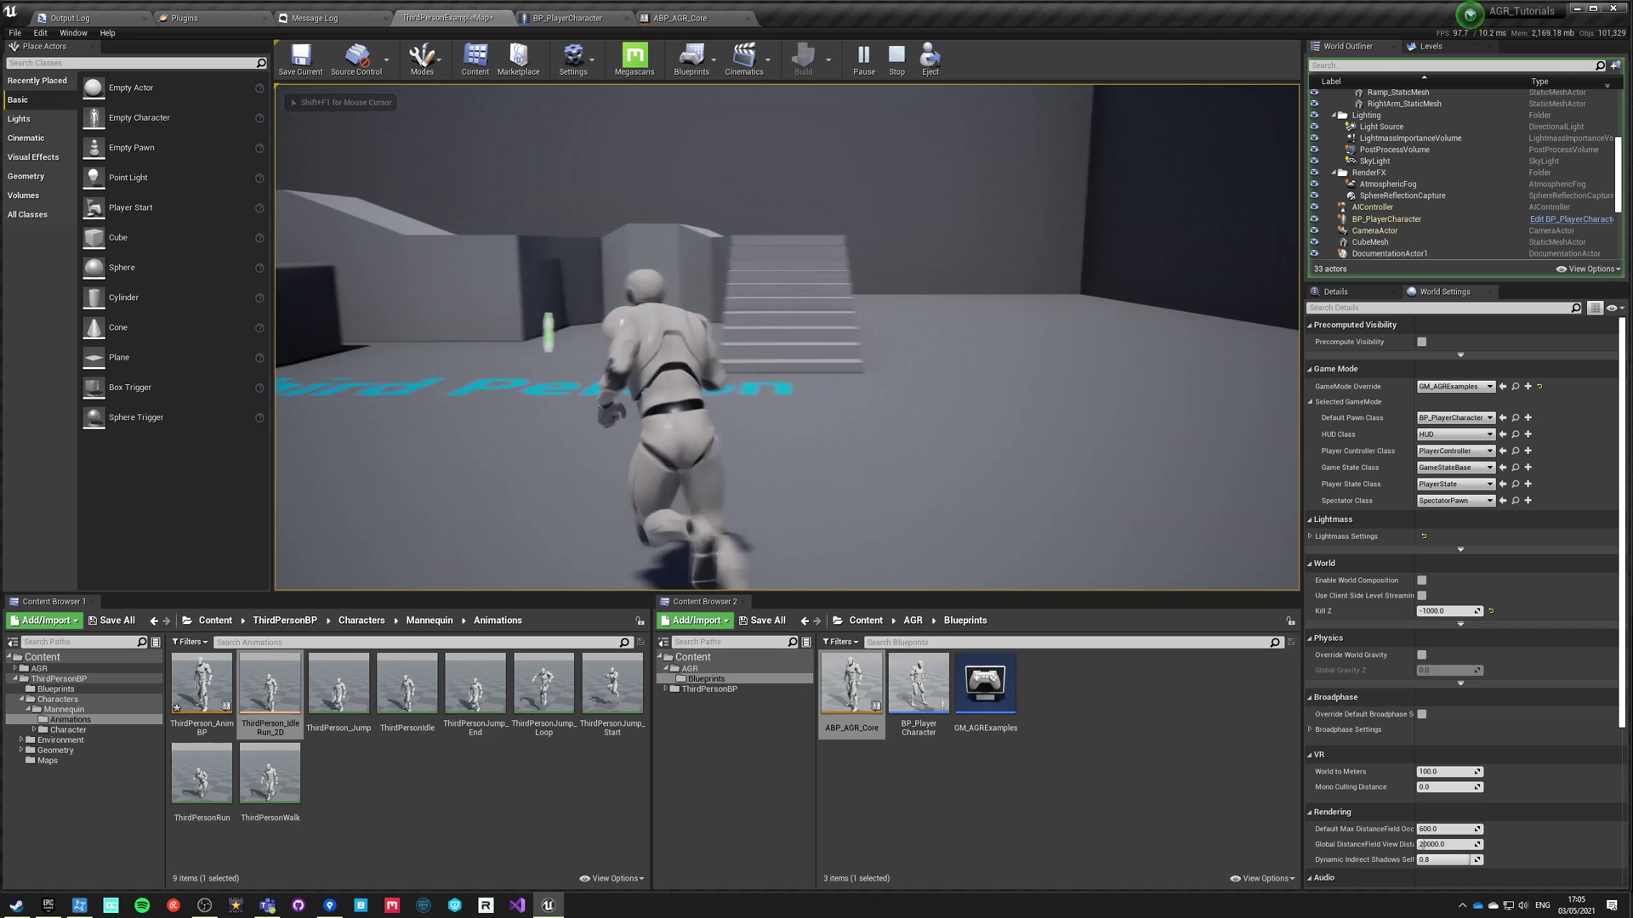
key(d)
key(a)
key(d)
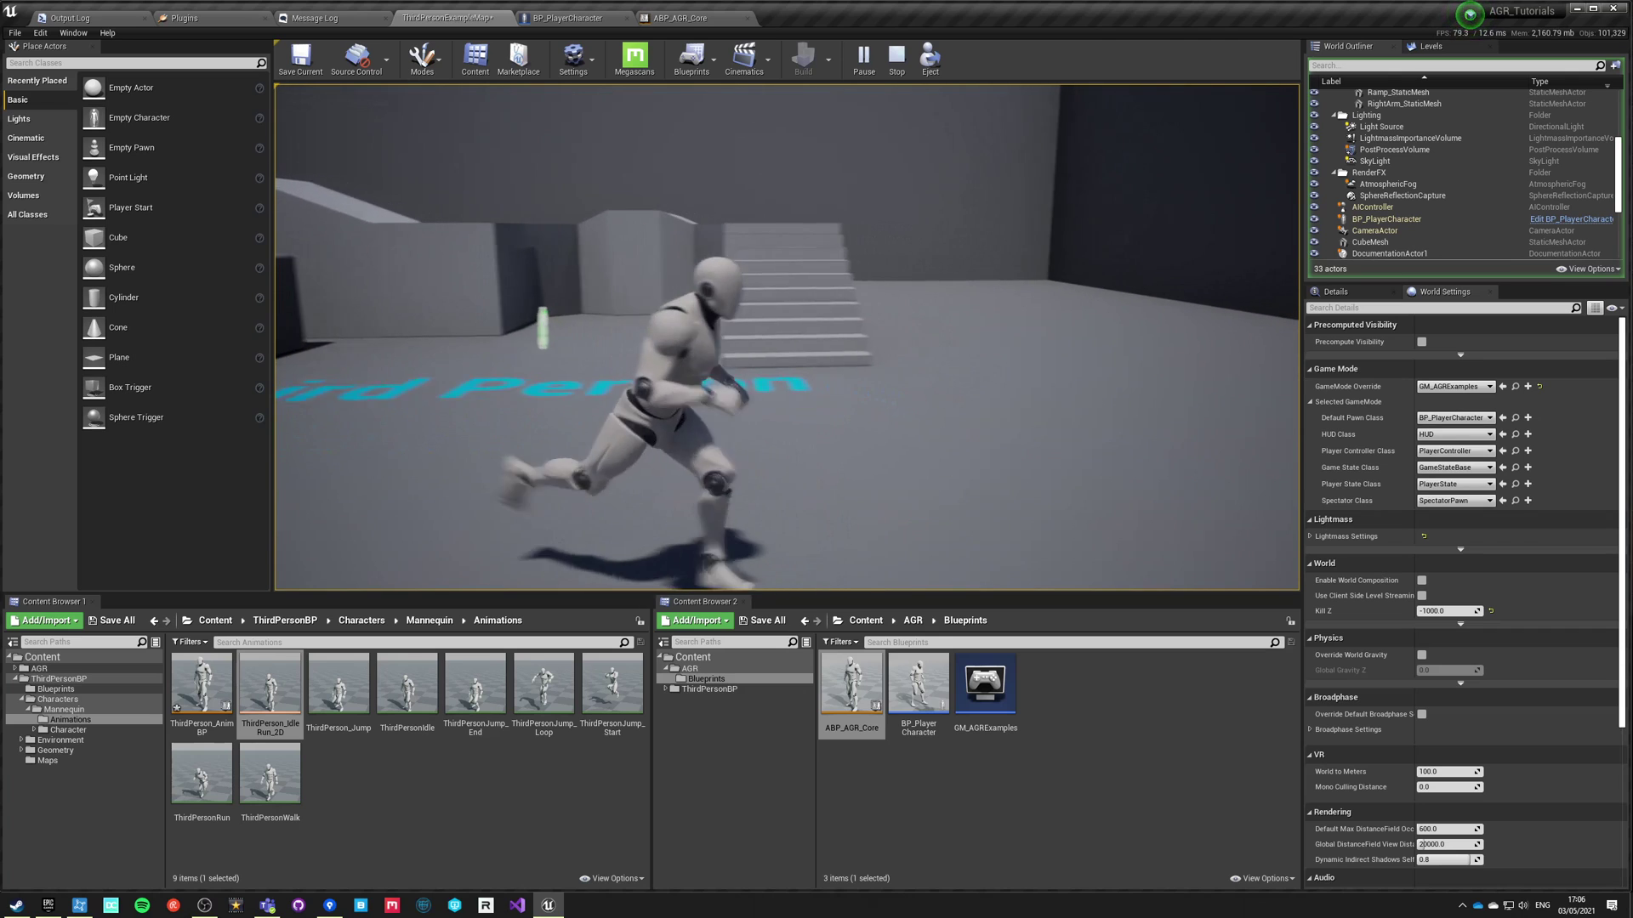
key(a)
key(s)
key(d)
key(a)
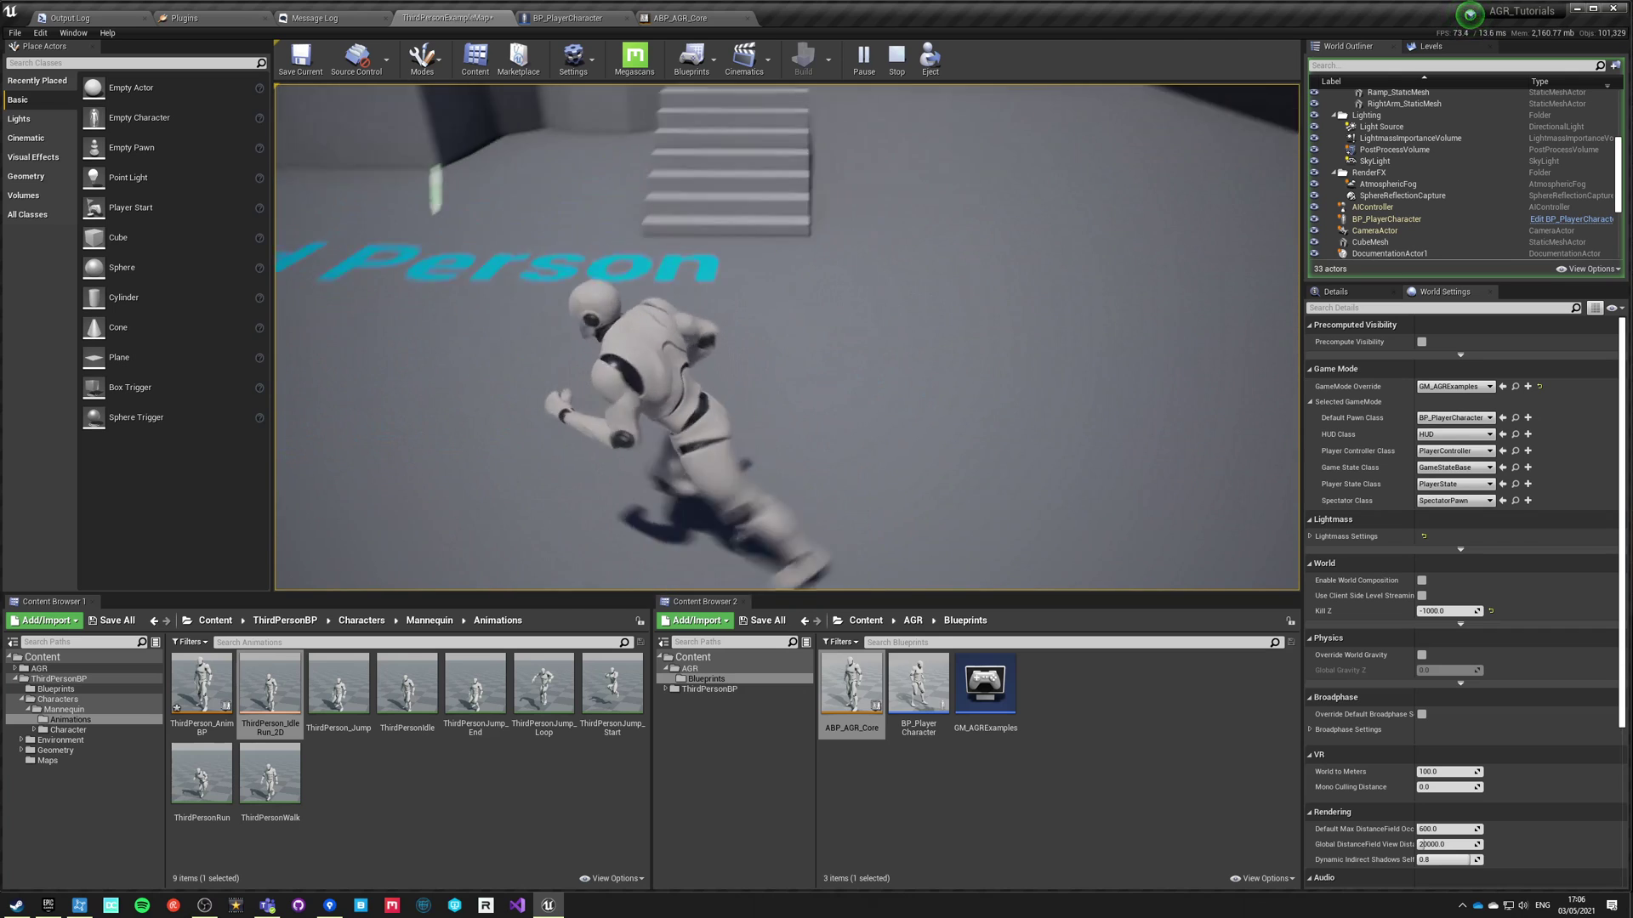
key(s)
key(d)
key(w)
key(d)
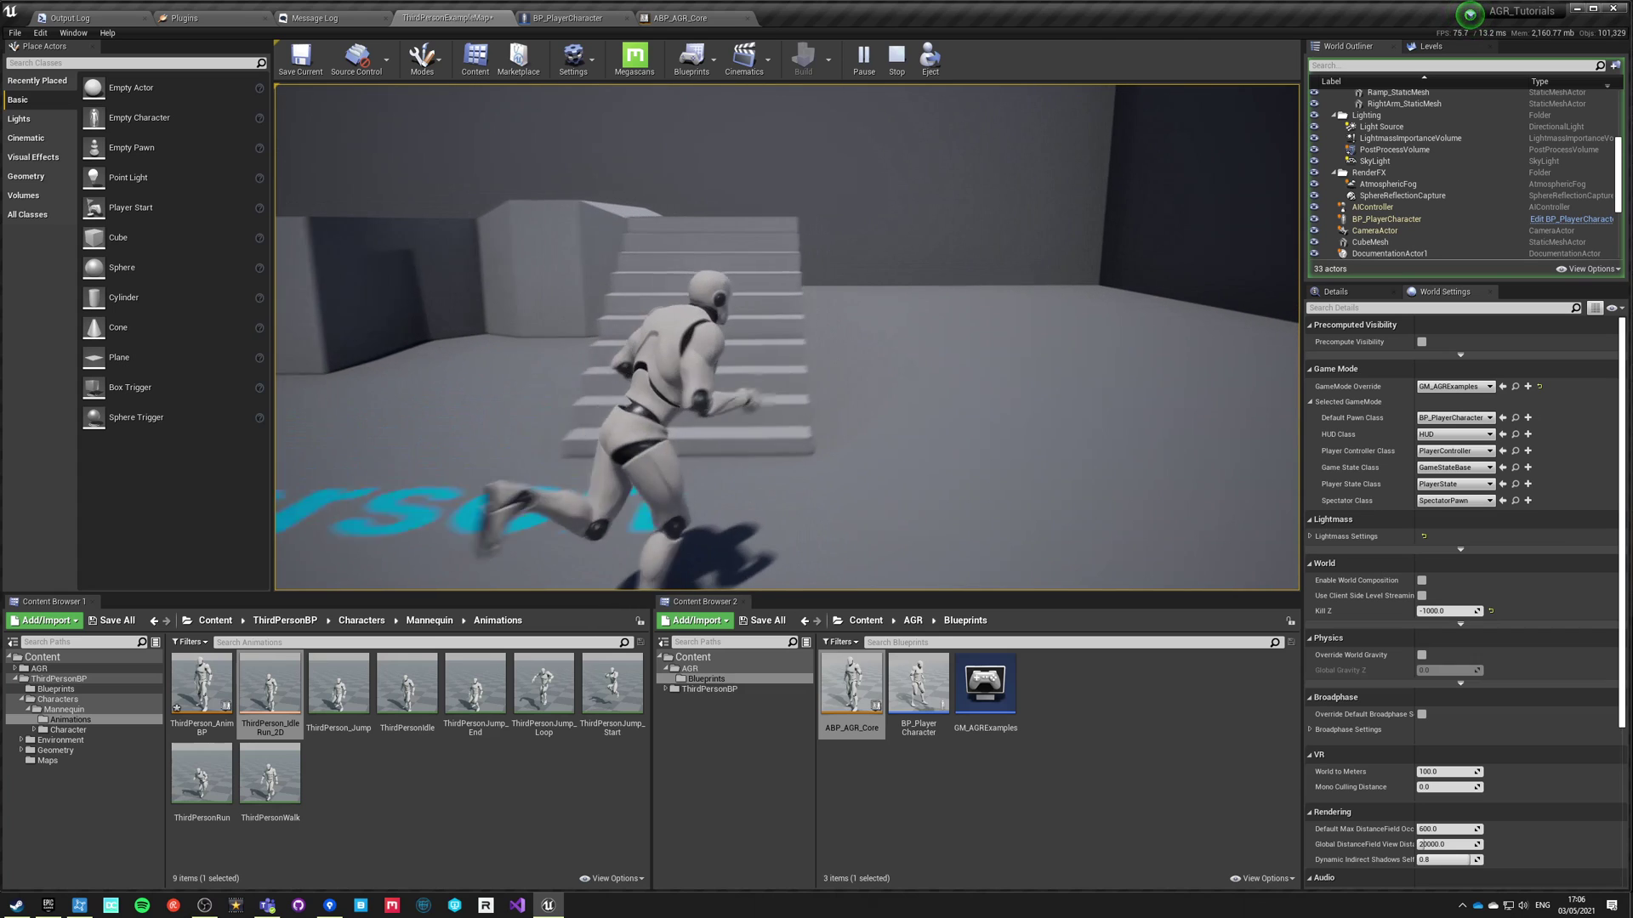
key(s)
key(a)
key(w)
key(d)
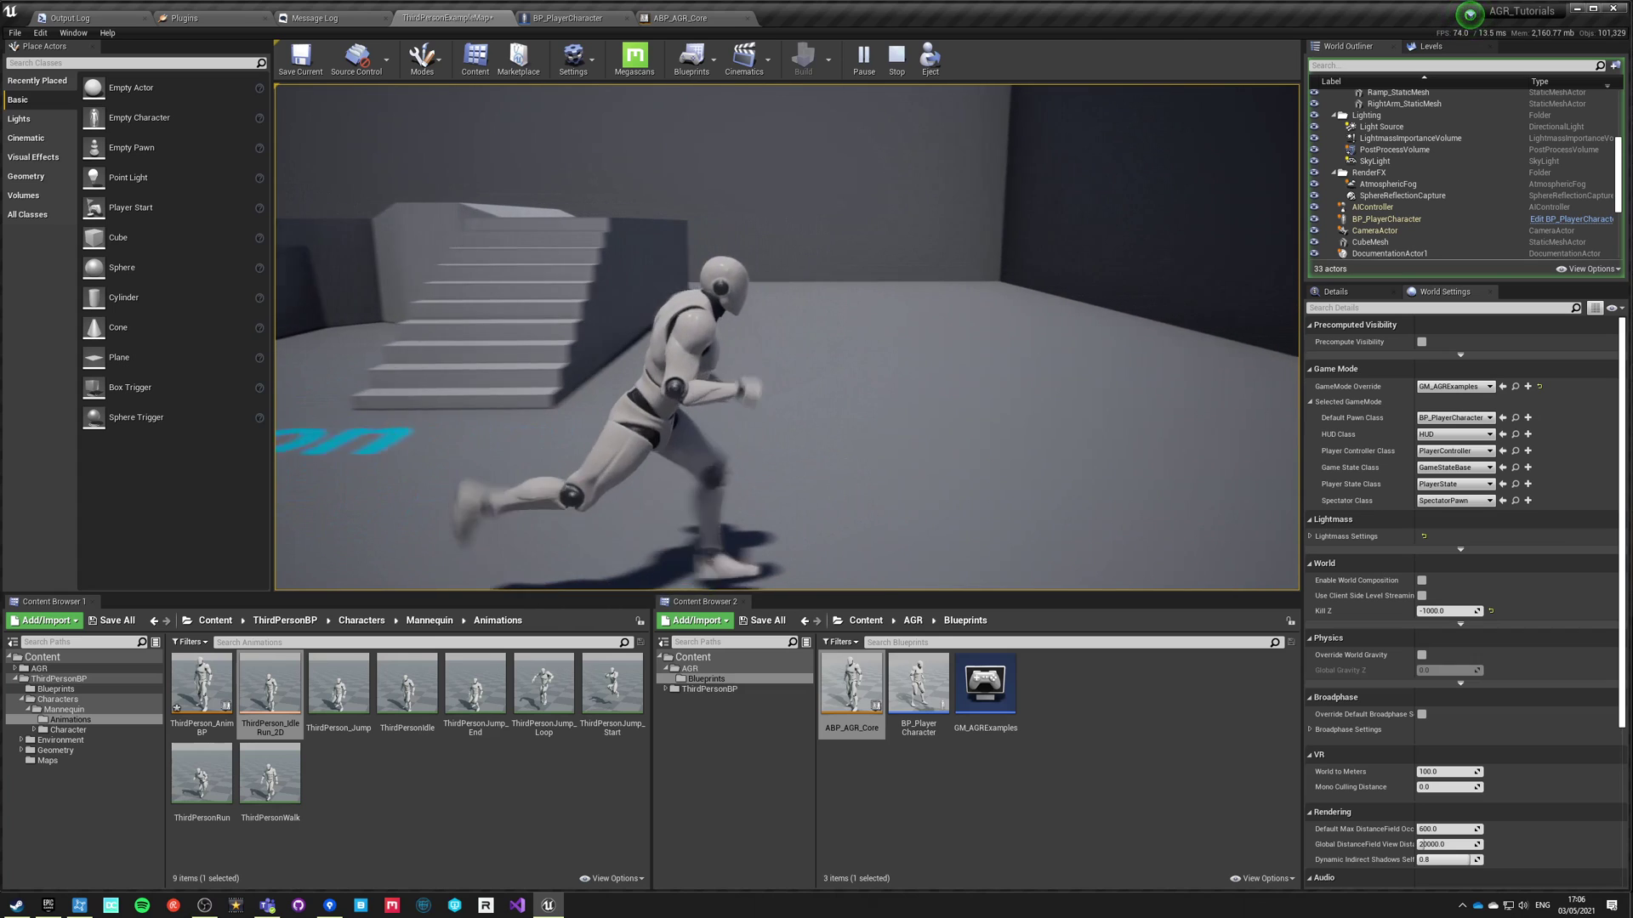
key(a)
key(d)
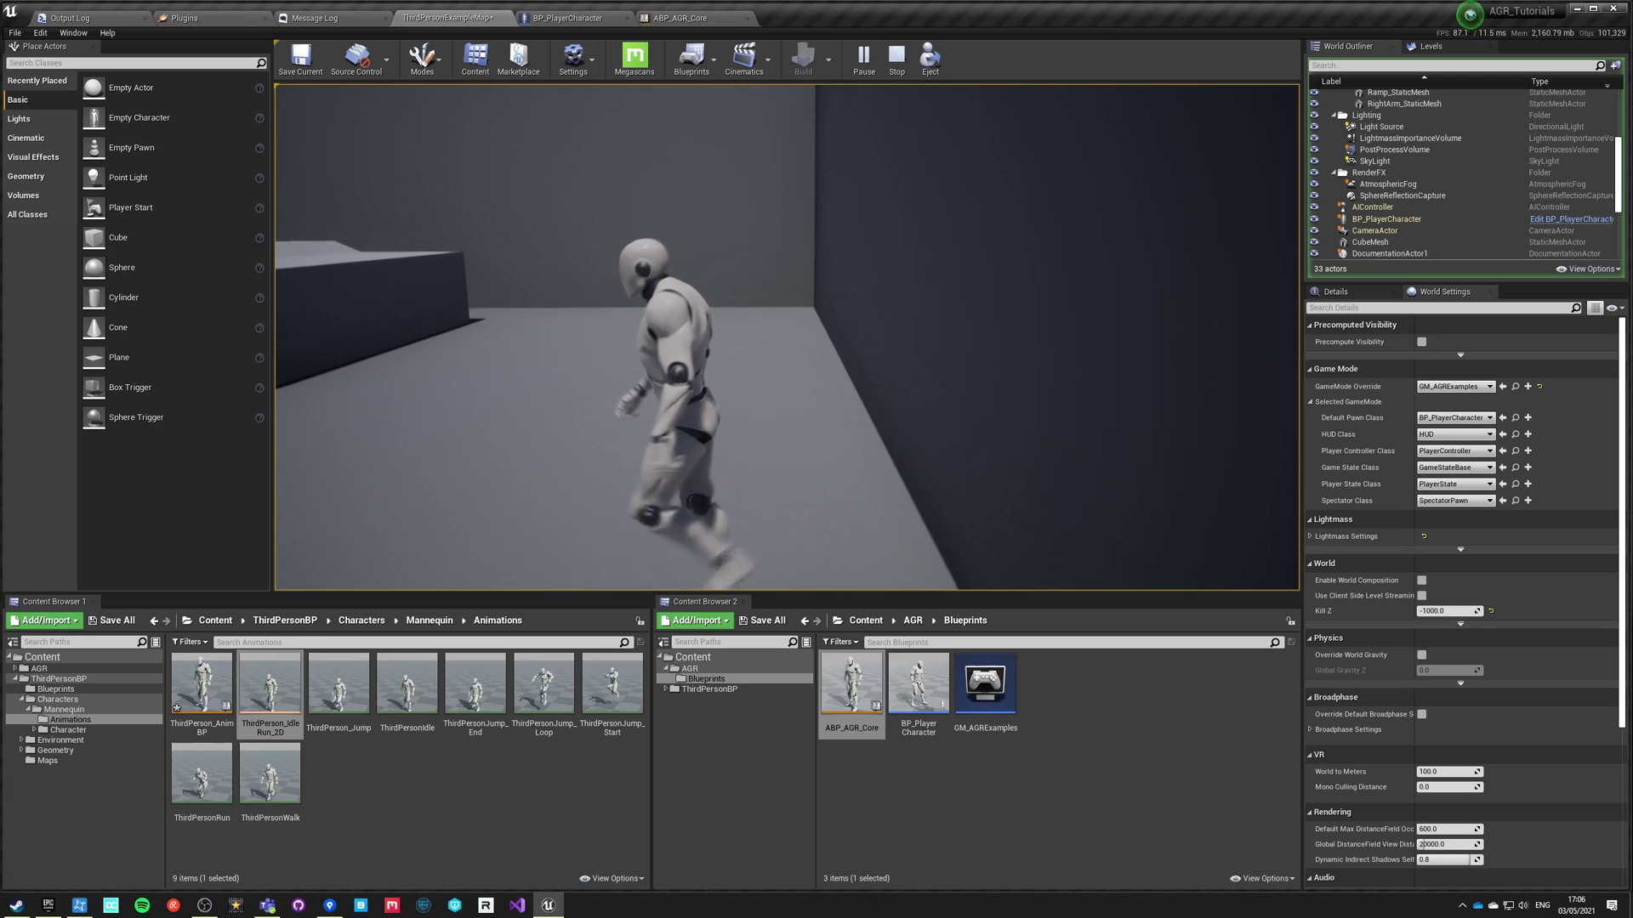
key(a)
key(a)
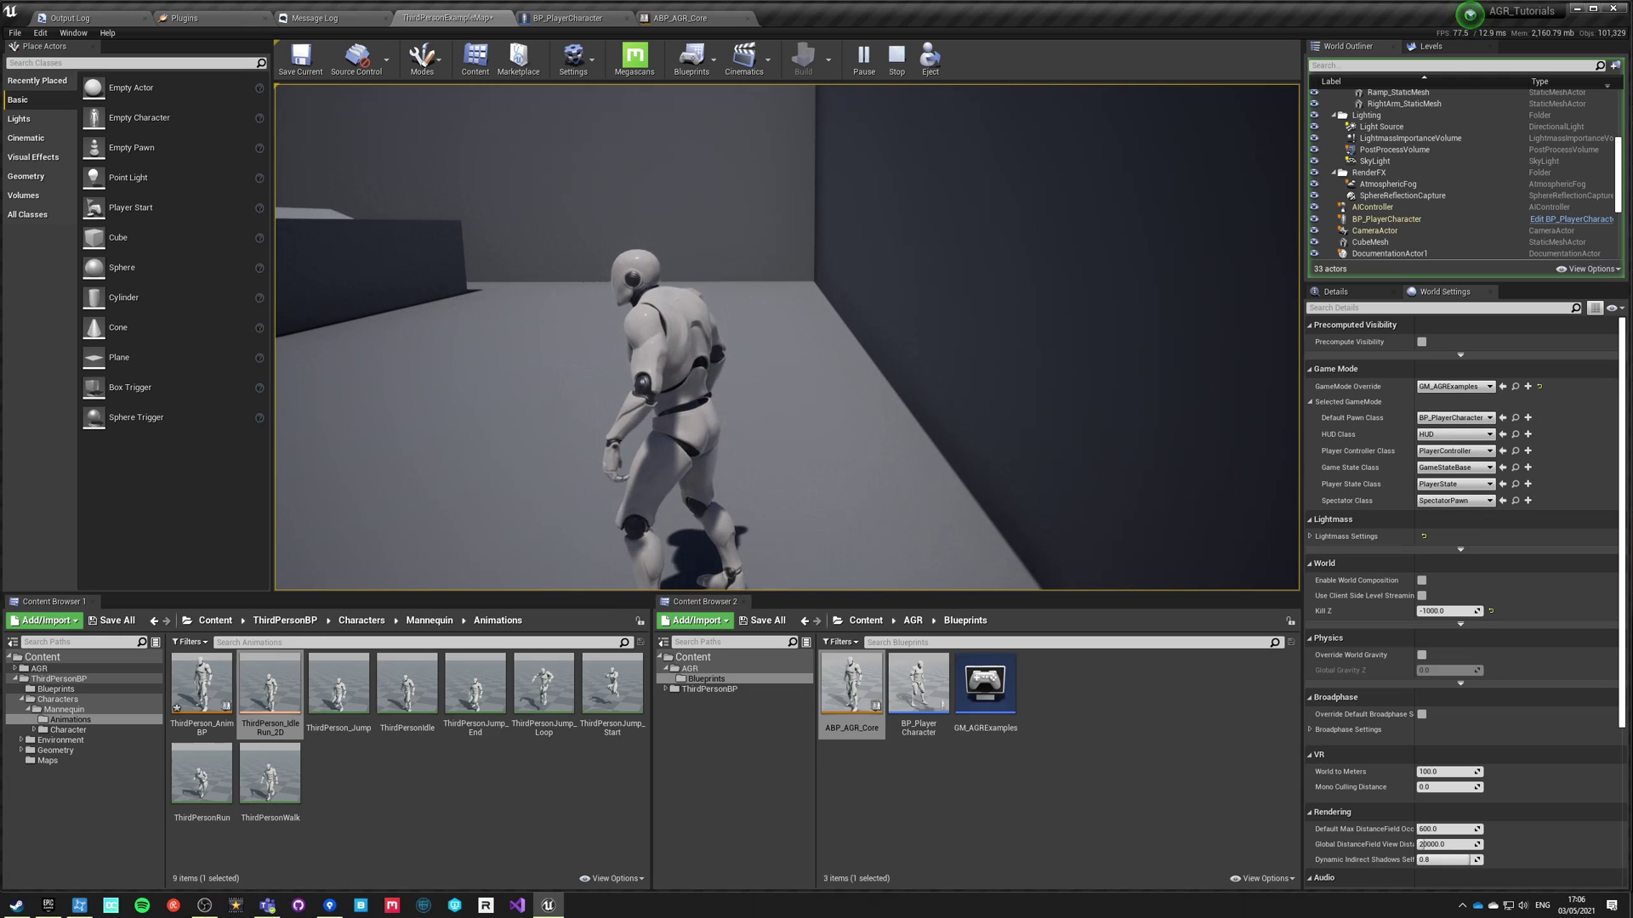
key(a)
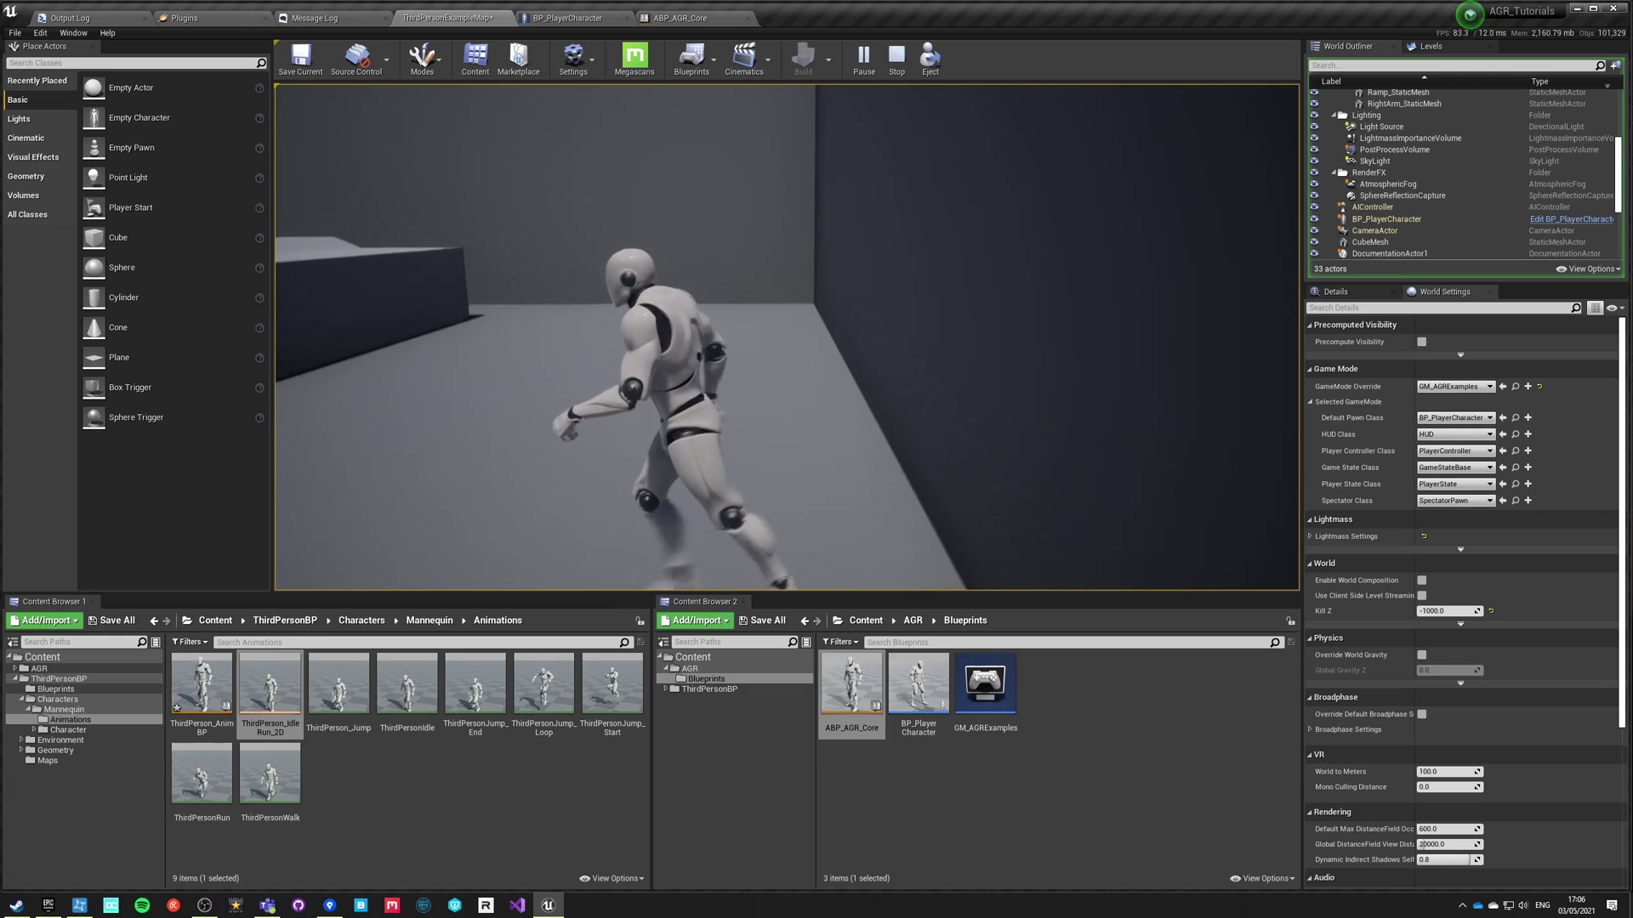
key(a)
key(d)
key(a)
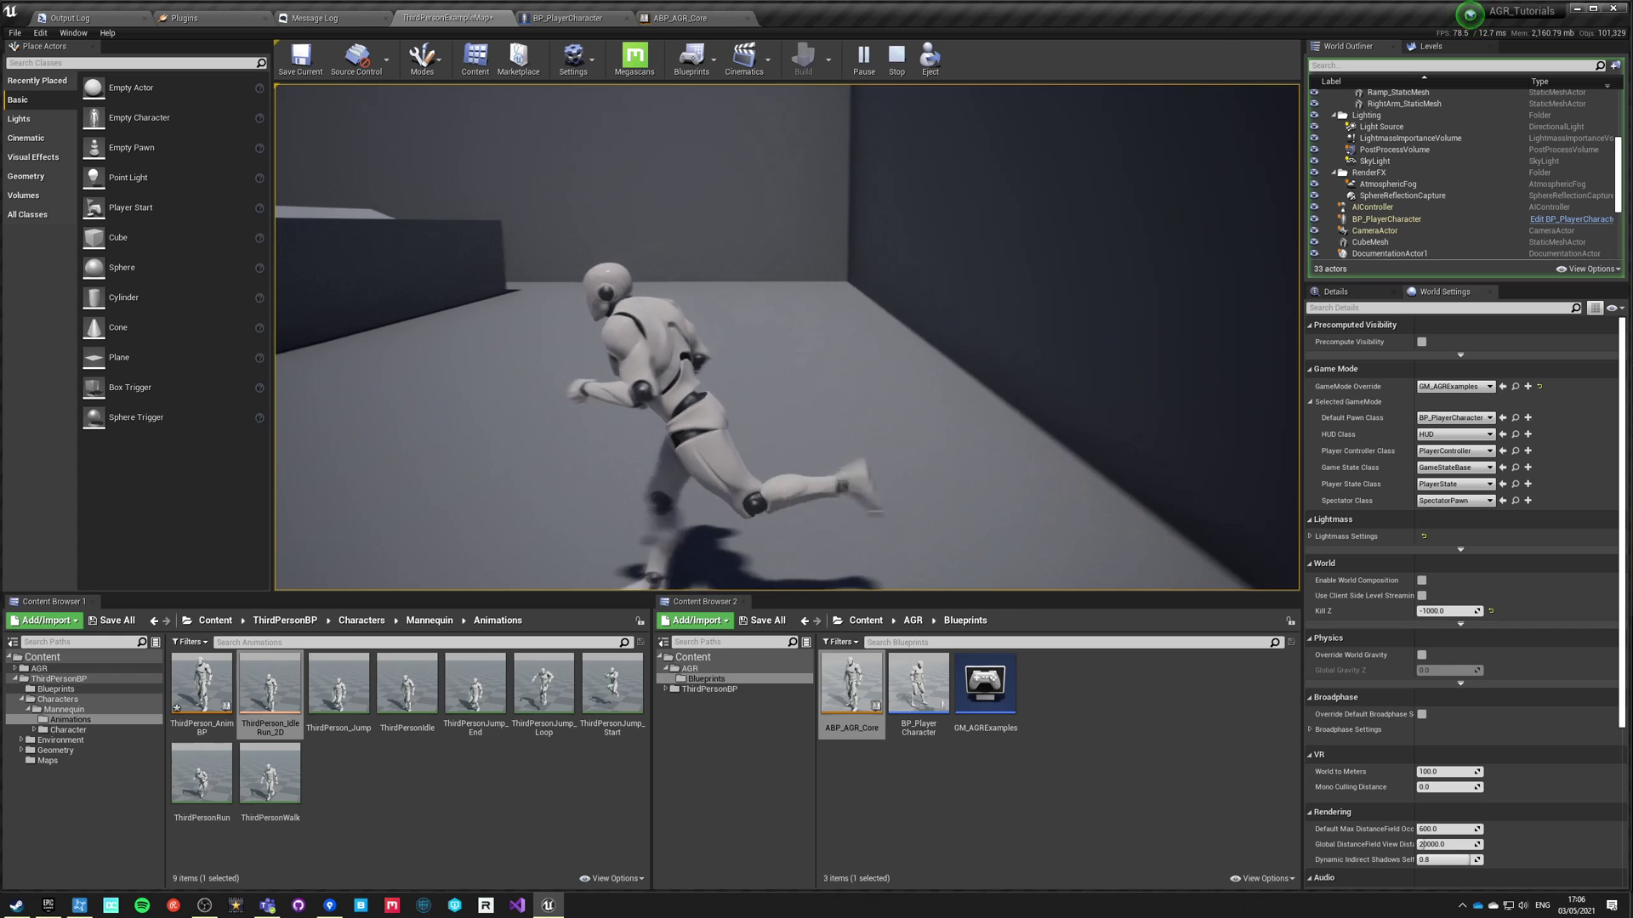
key(w)
key(s)
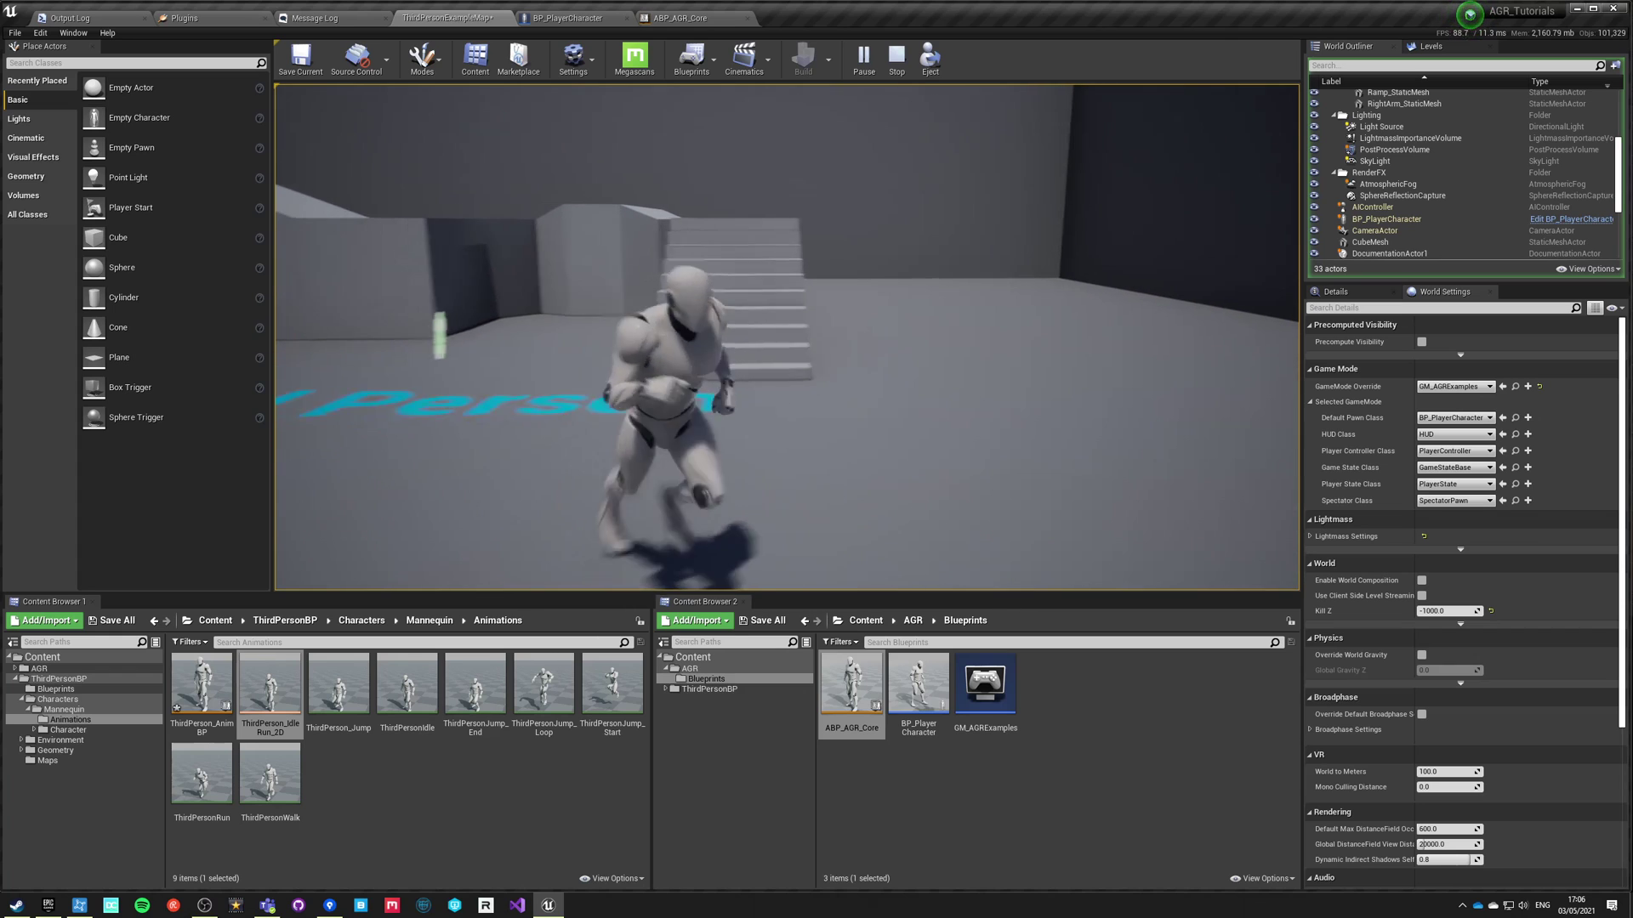
key(a)
key(d)
key(a)
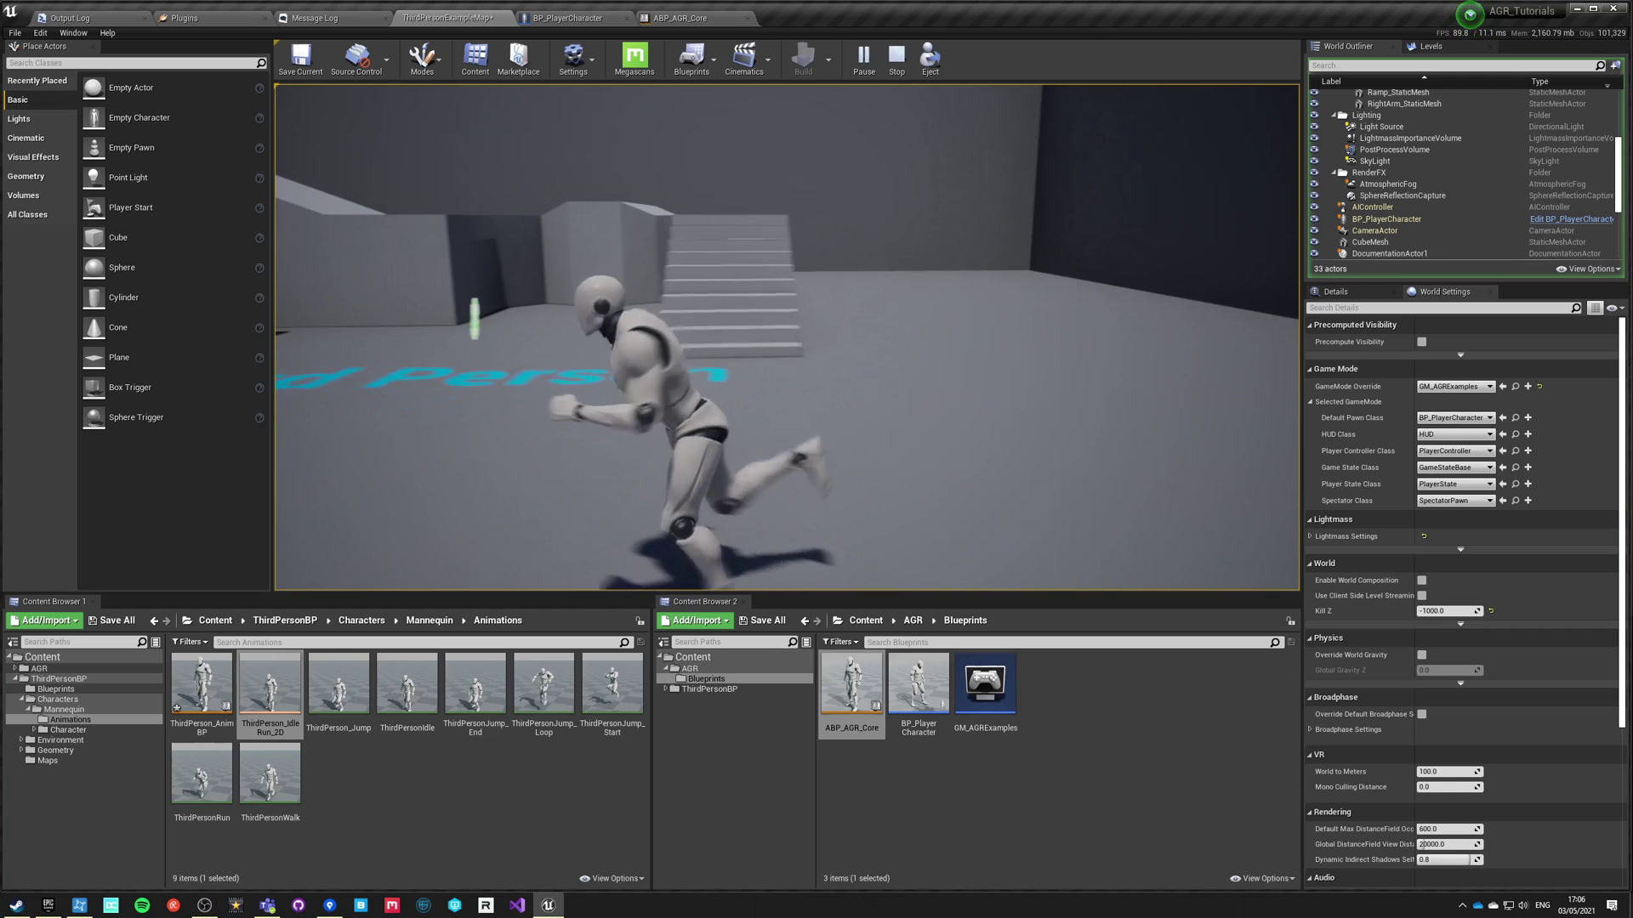
key(d)
key(Escape)
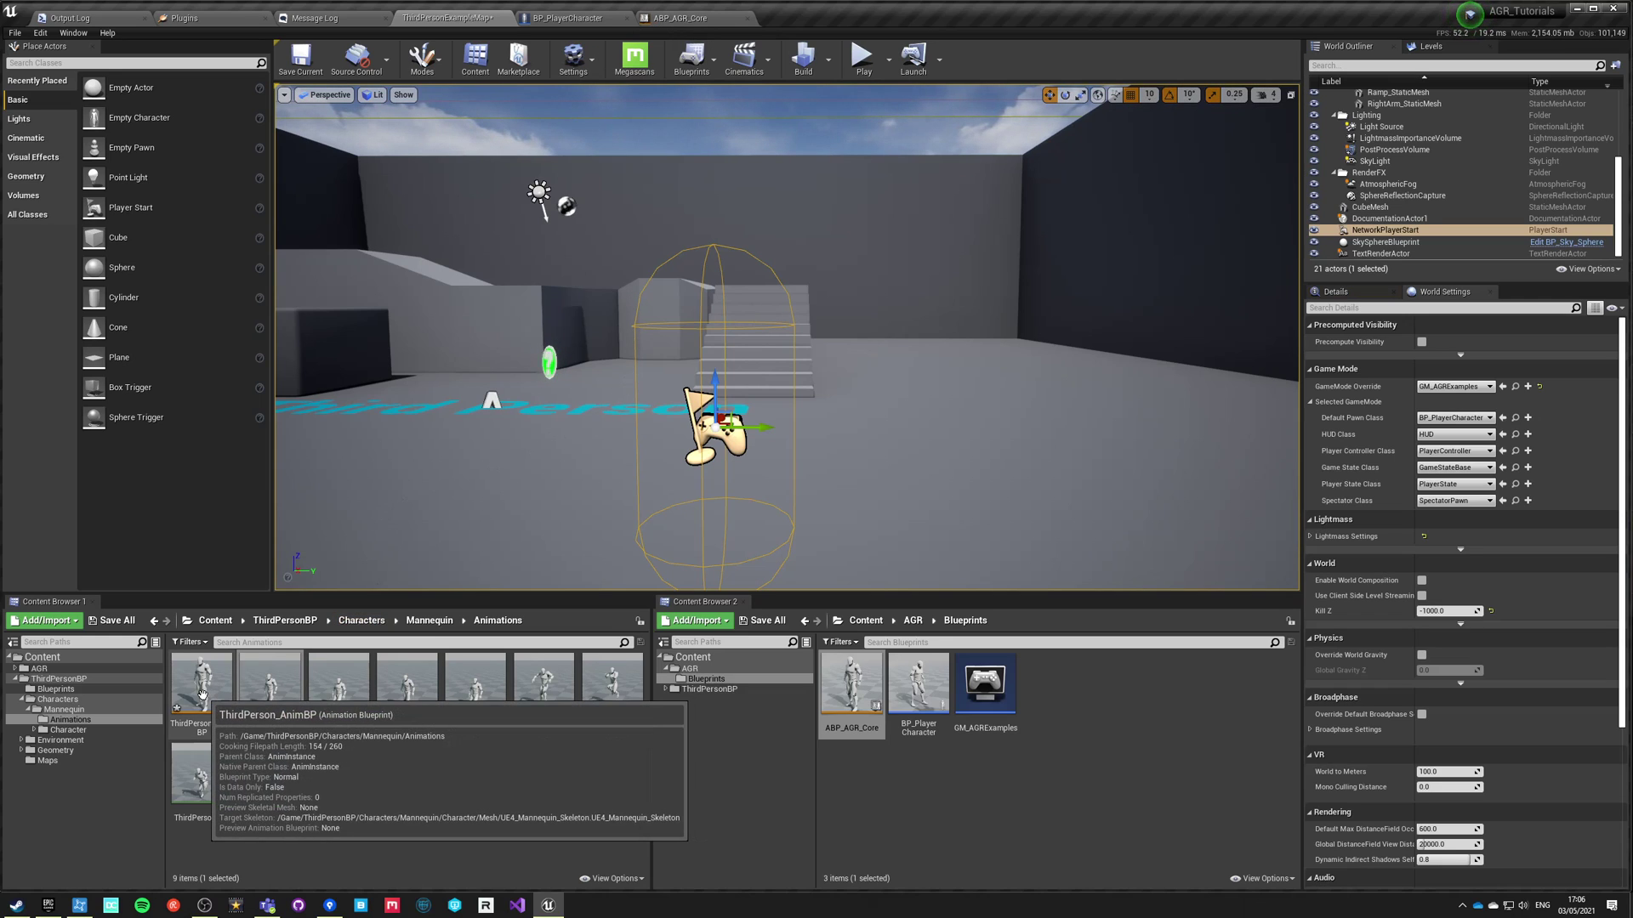
Replace the Velocity node in ABP_AGR_Core's AnimGraph with ForwardVelocity, feed it into the blend space's Speed input, and compile.
click(685, 21)
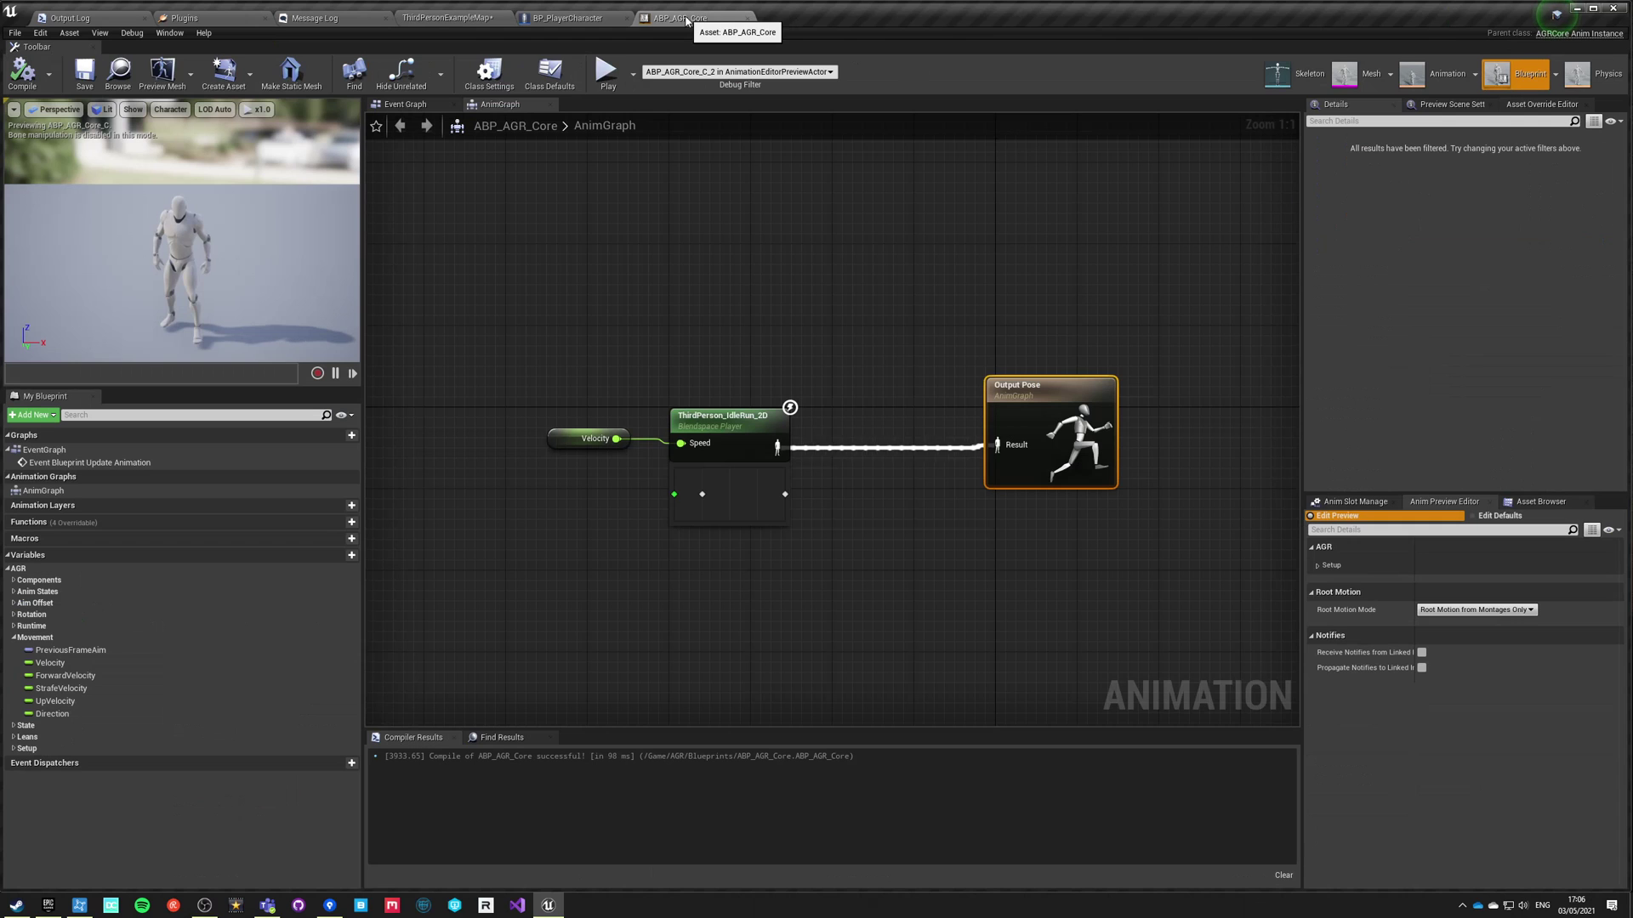
click(568, 468)
drag(602, 483, 601, 485)
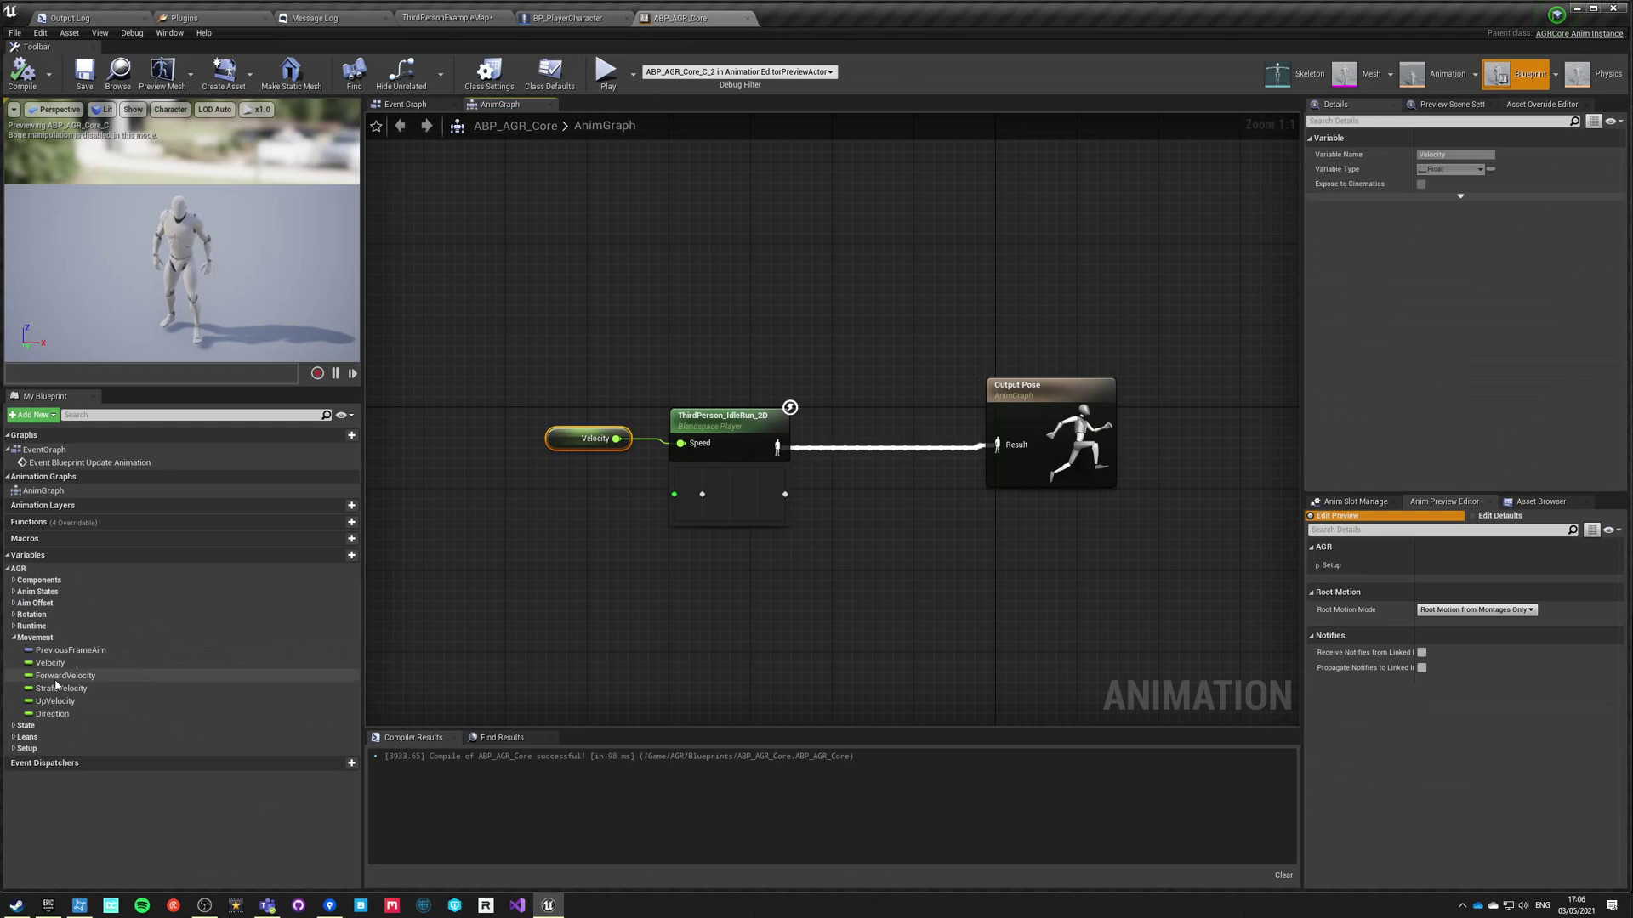
key(Delete)
drag(57, 679, 438, 585)
drag(710, 453, 710, 453)
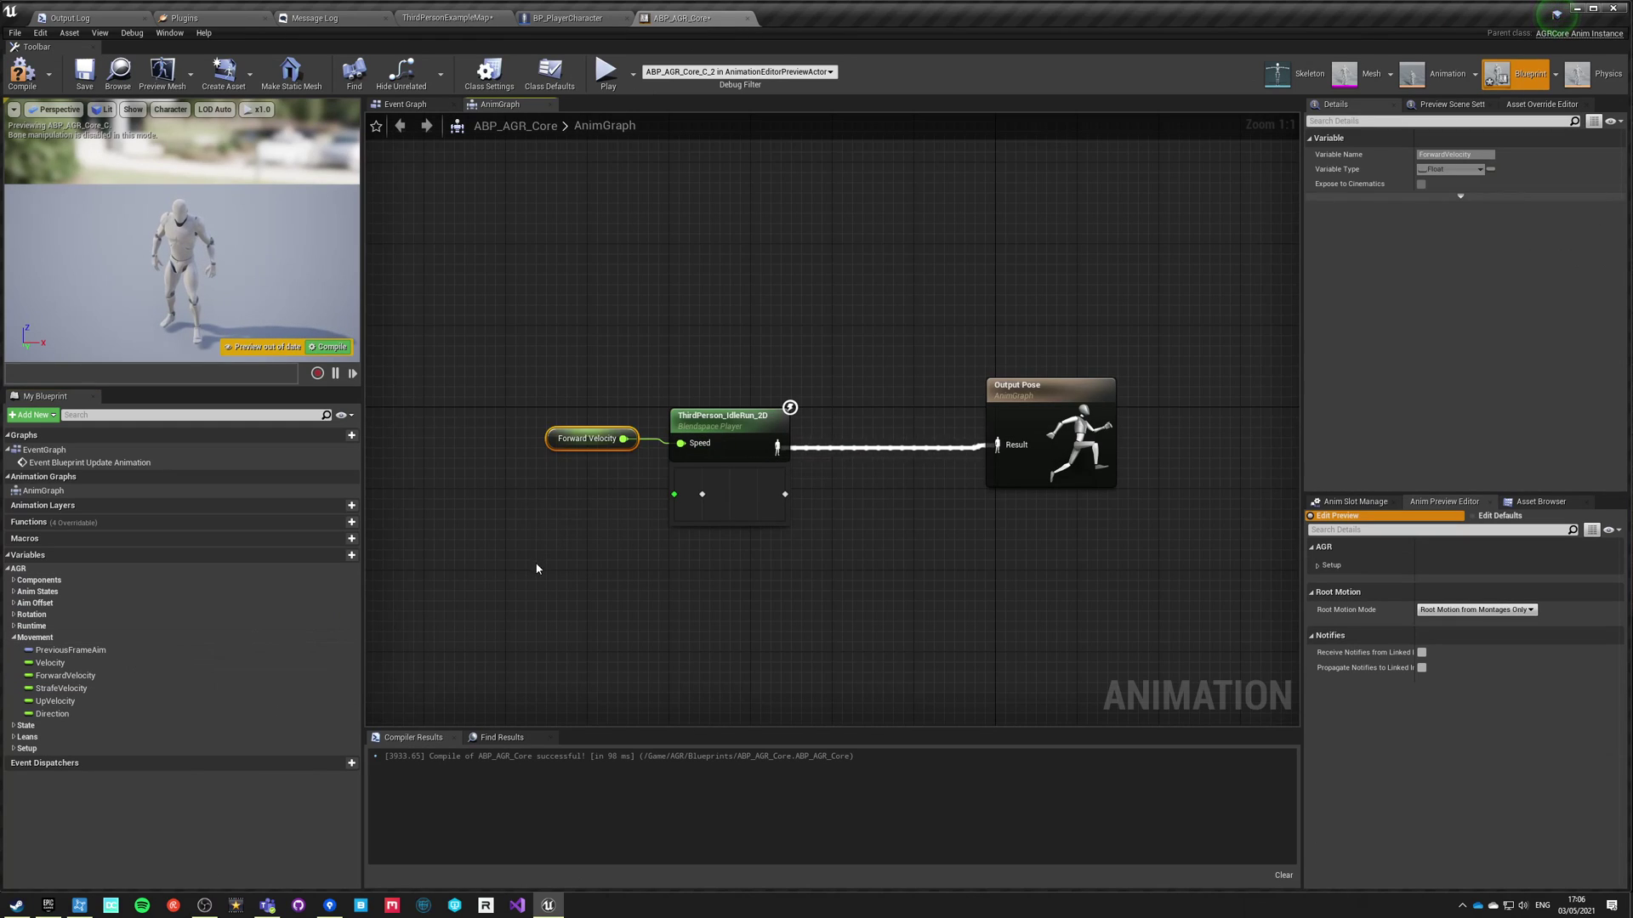
Play-test the level again to check the character's movement animation when driven by forward velocity, then stop playing.
click(574, 18)
click(447, 18)
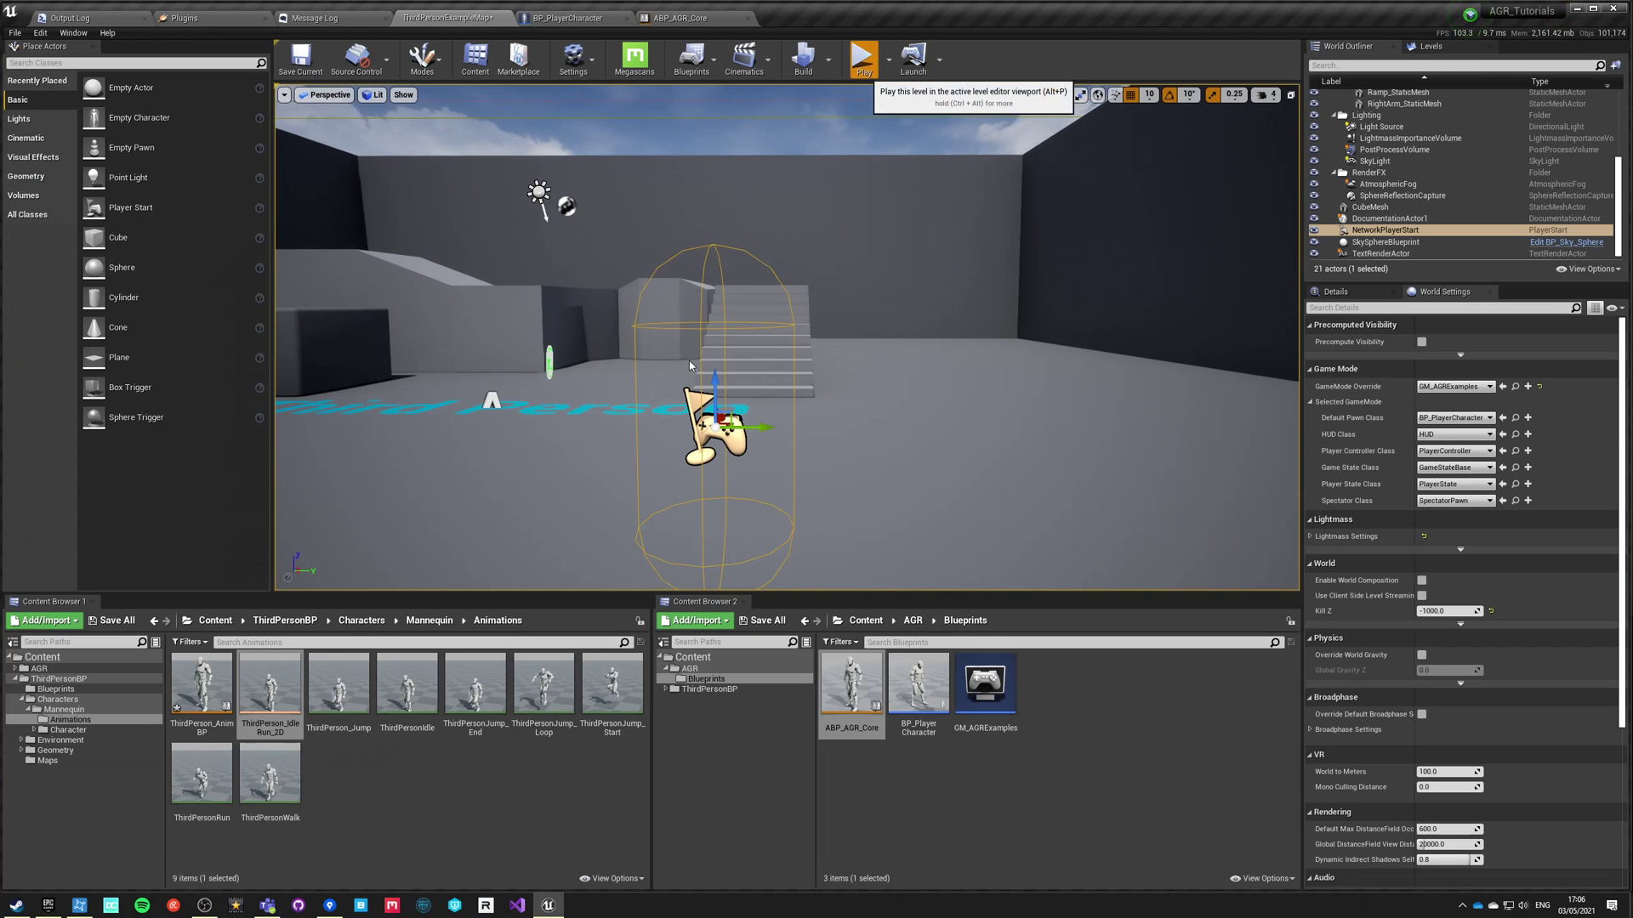
click(863, 59)
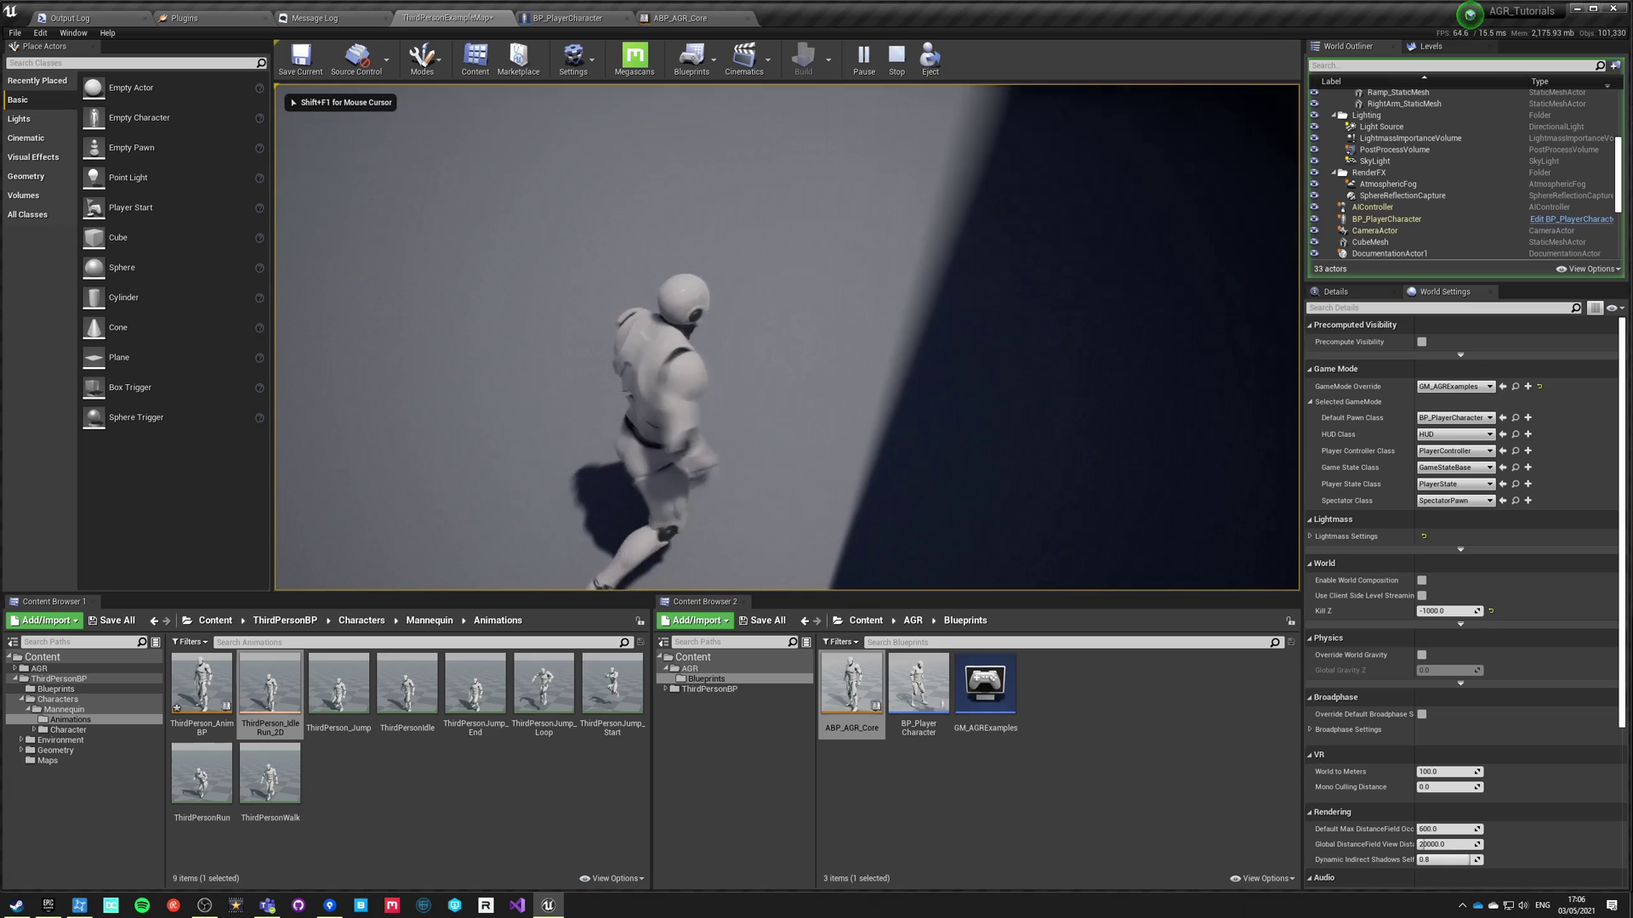
key(d)
key(s)
key(w)
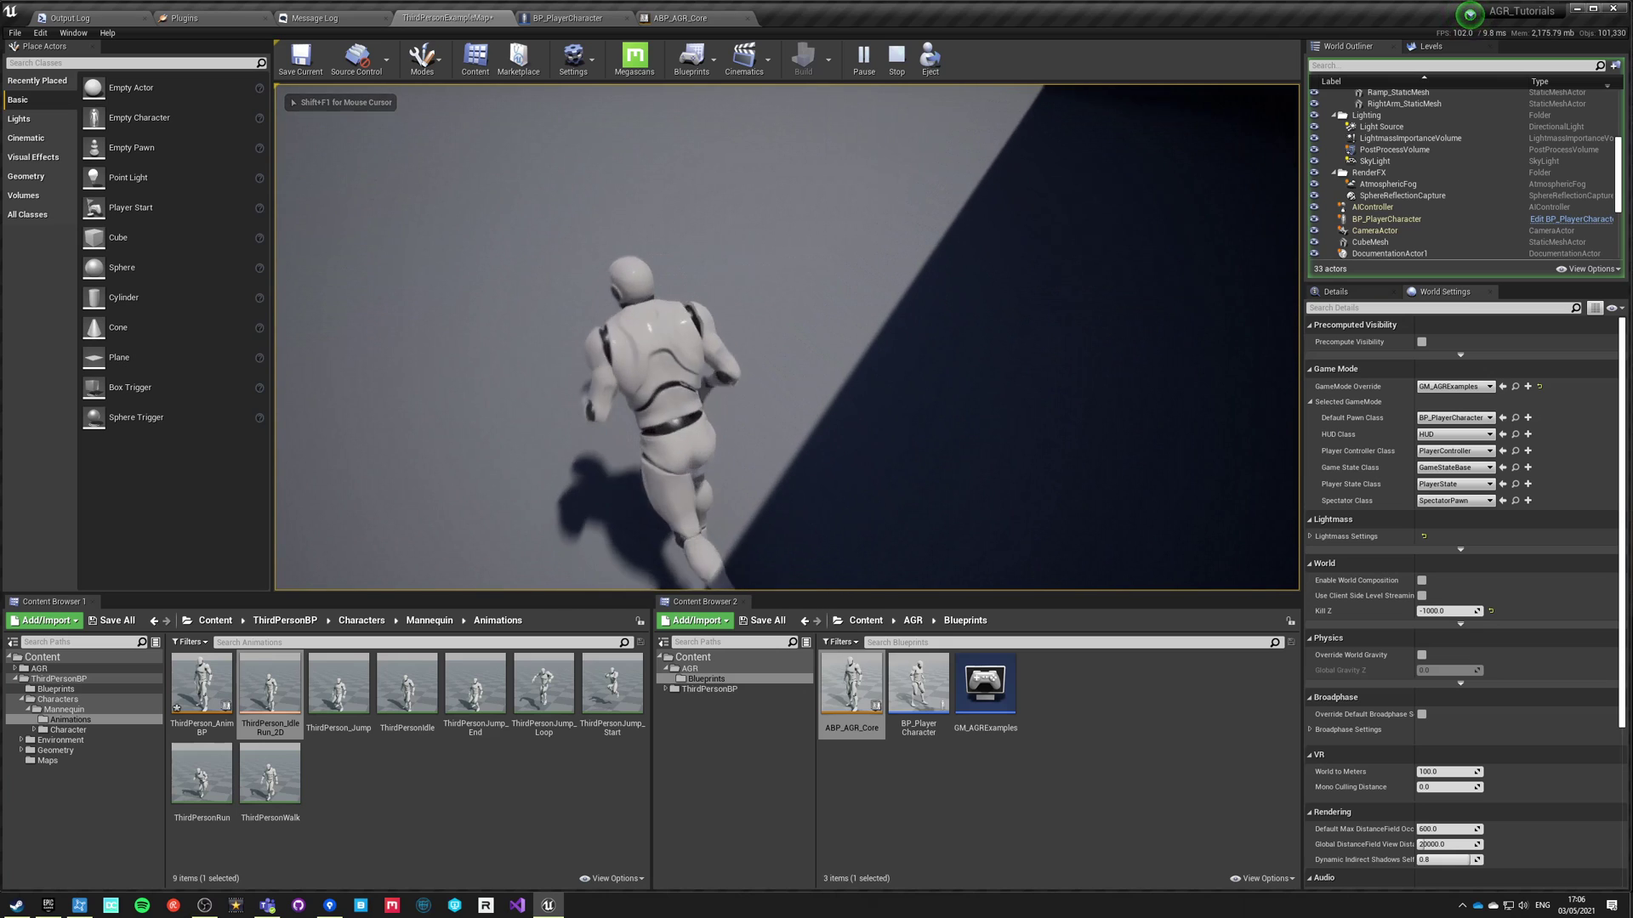
key(d)
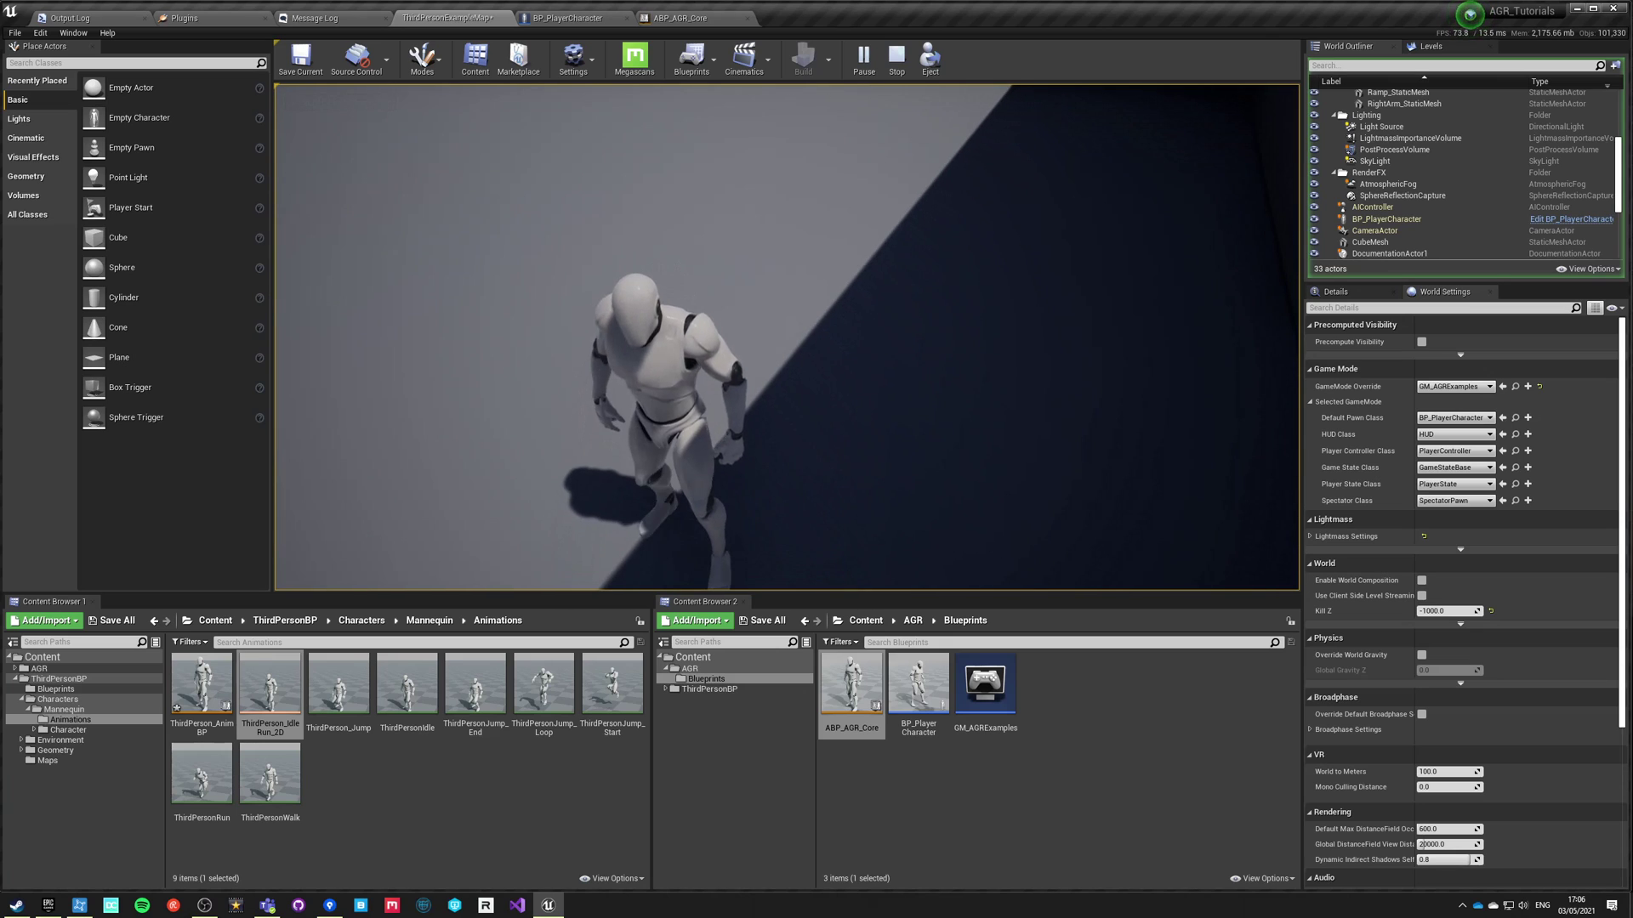
key(a)
key(d)
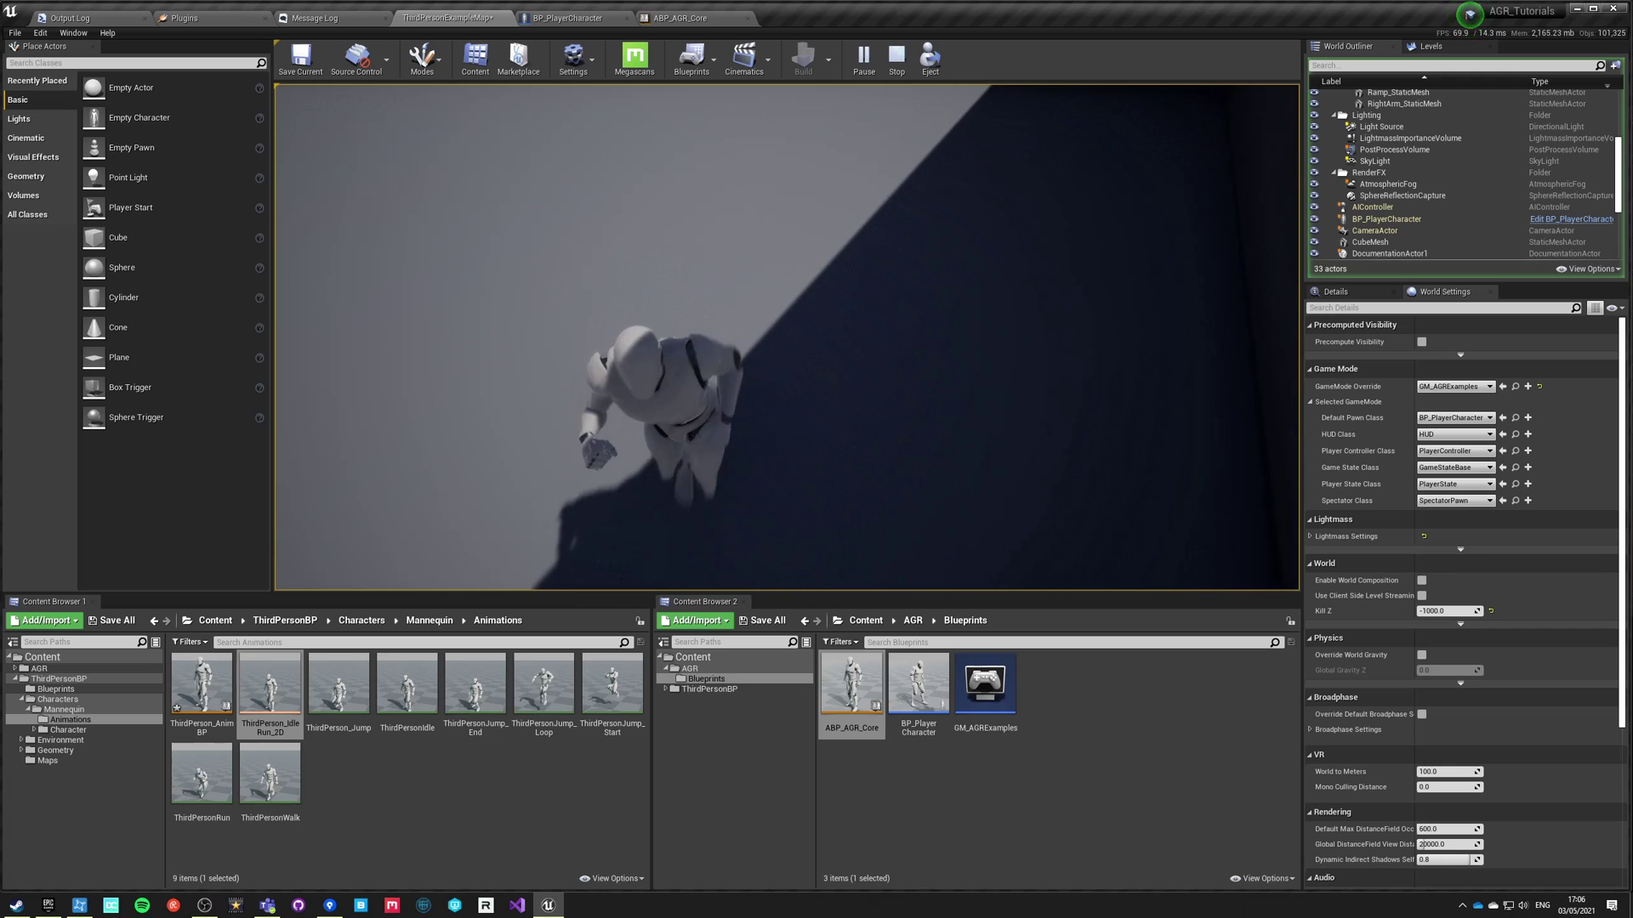
key(a)
key(d)
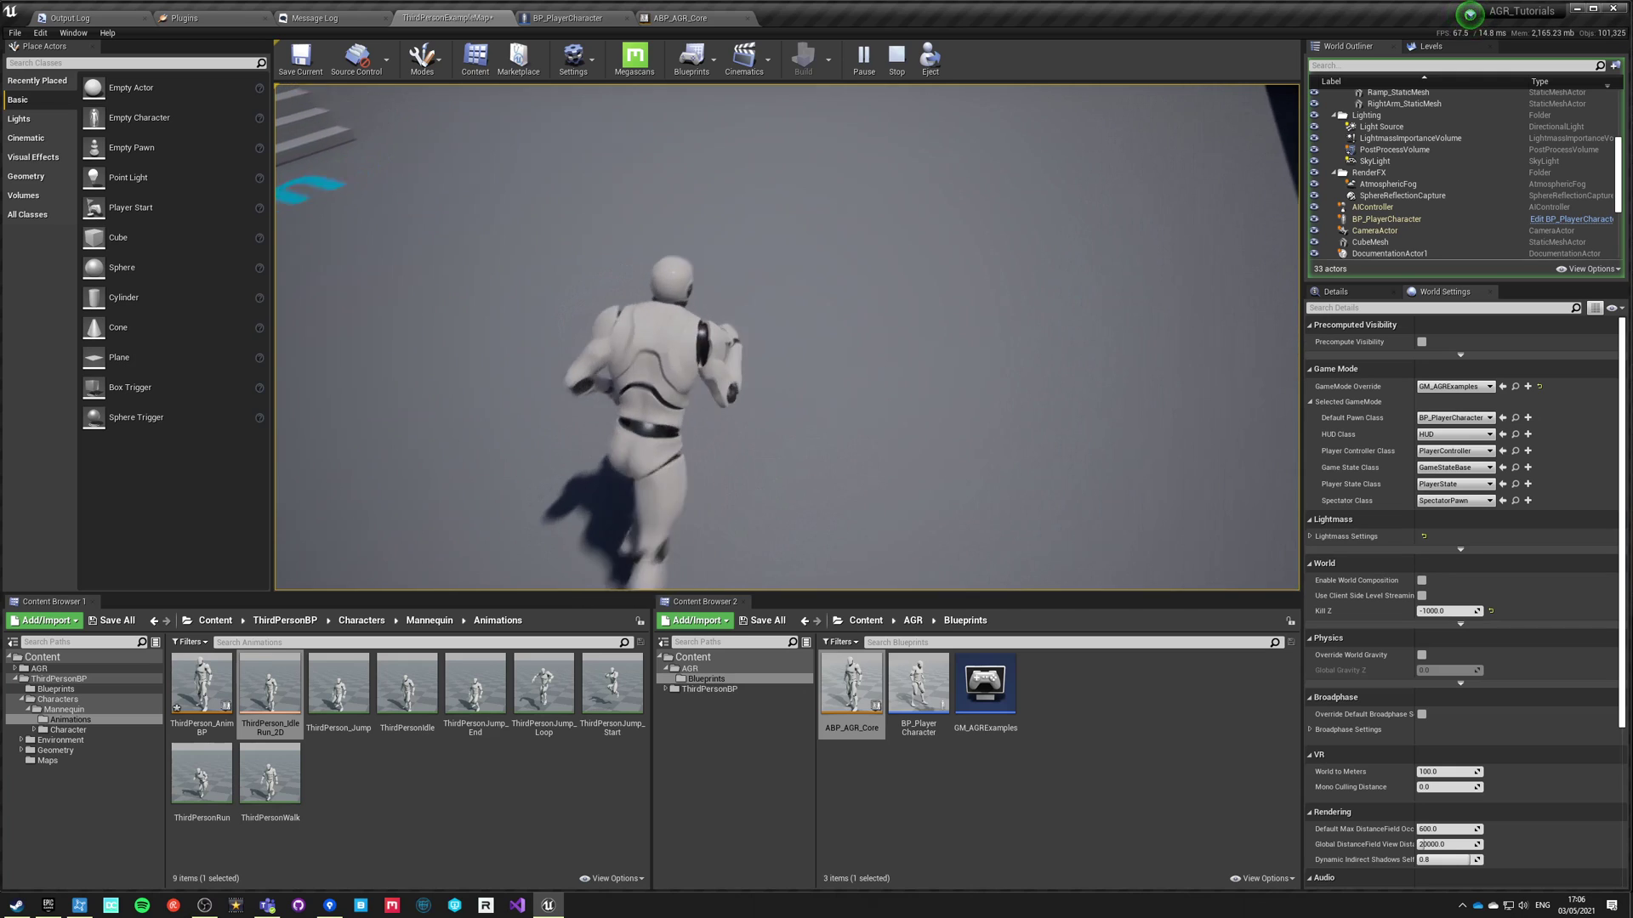
key(w)
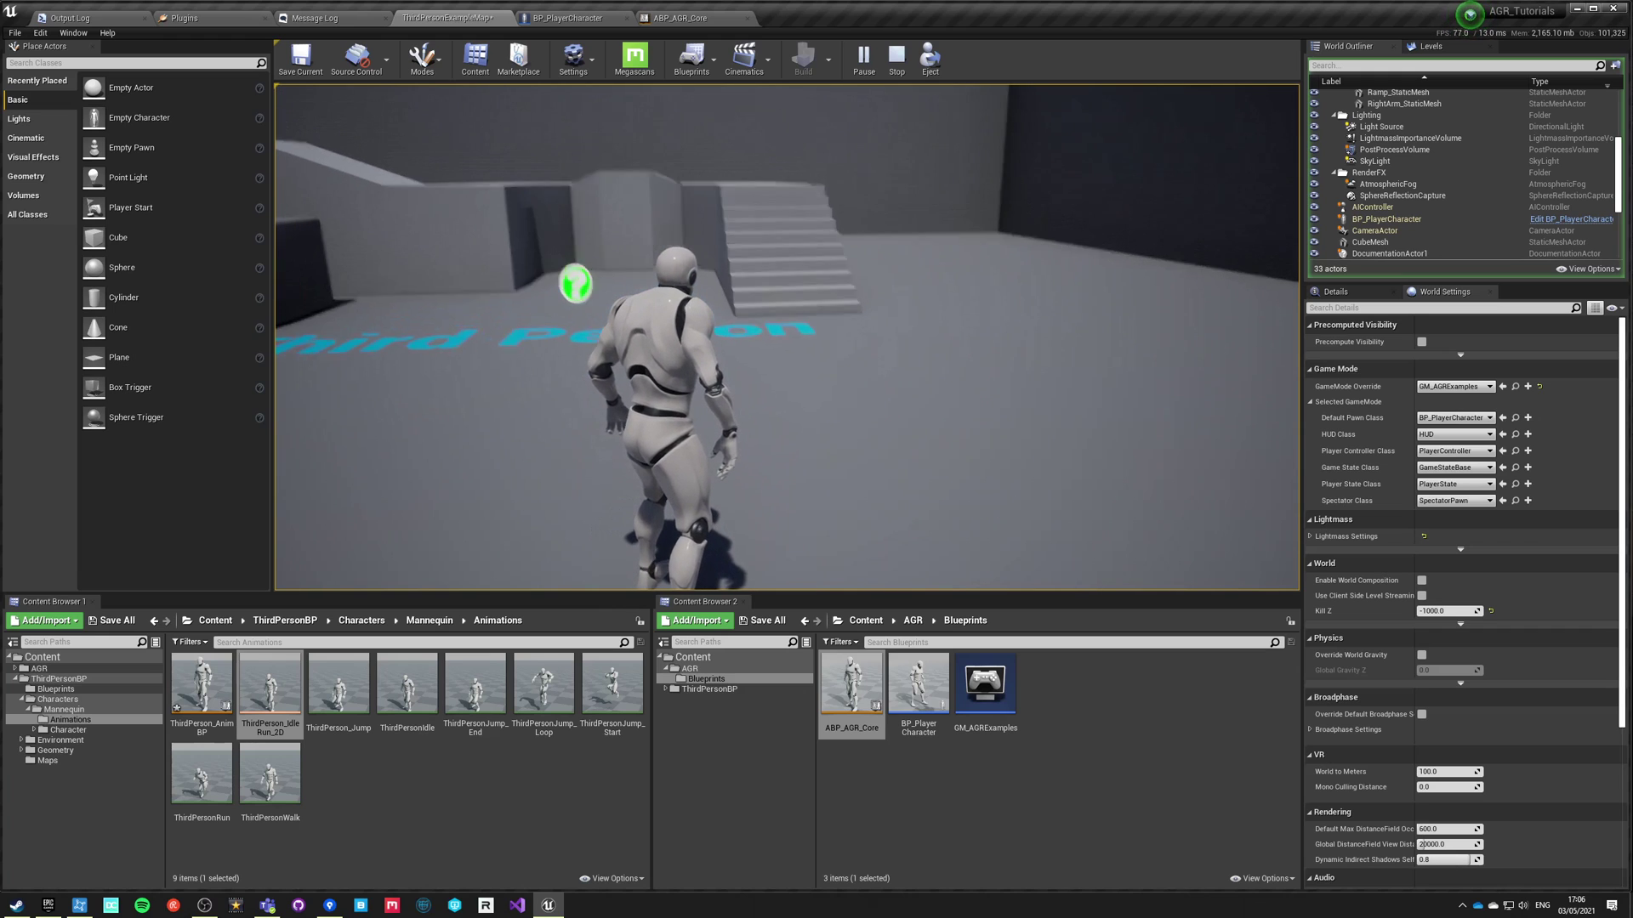
key(d)
key(w)
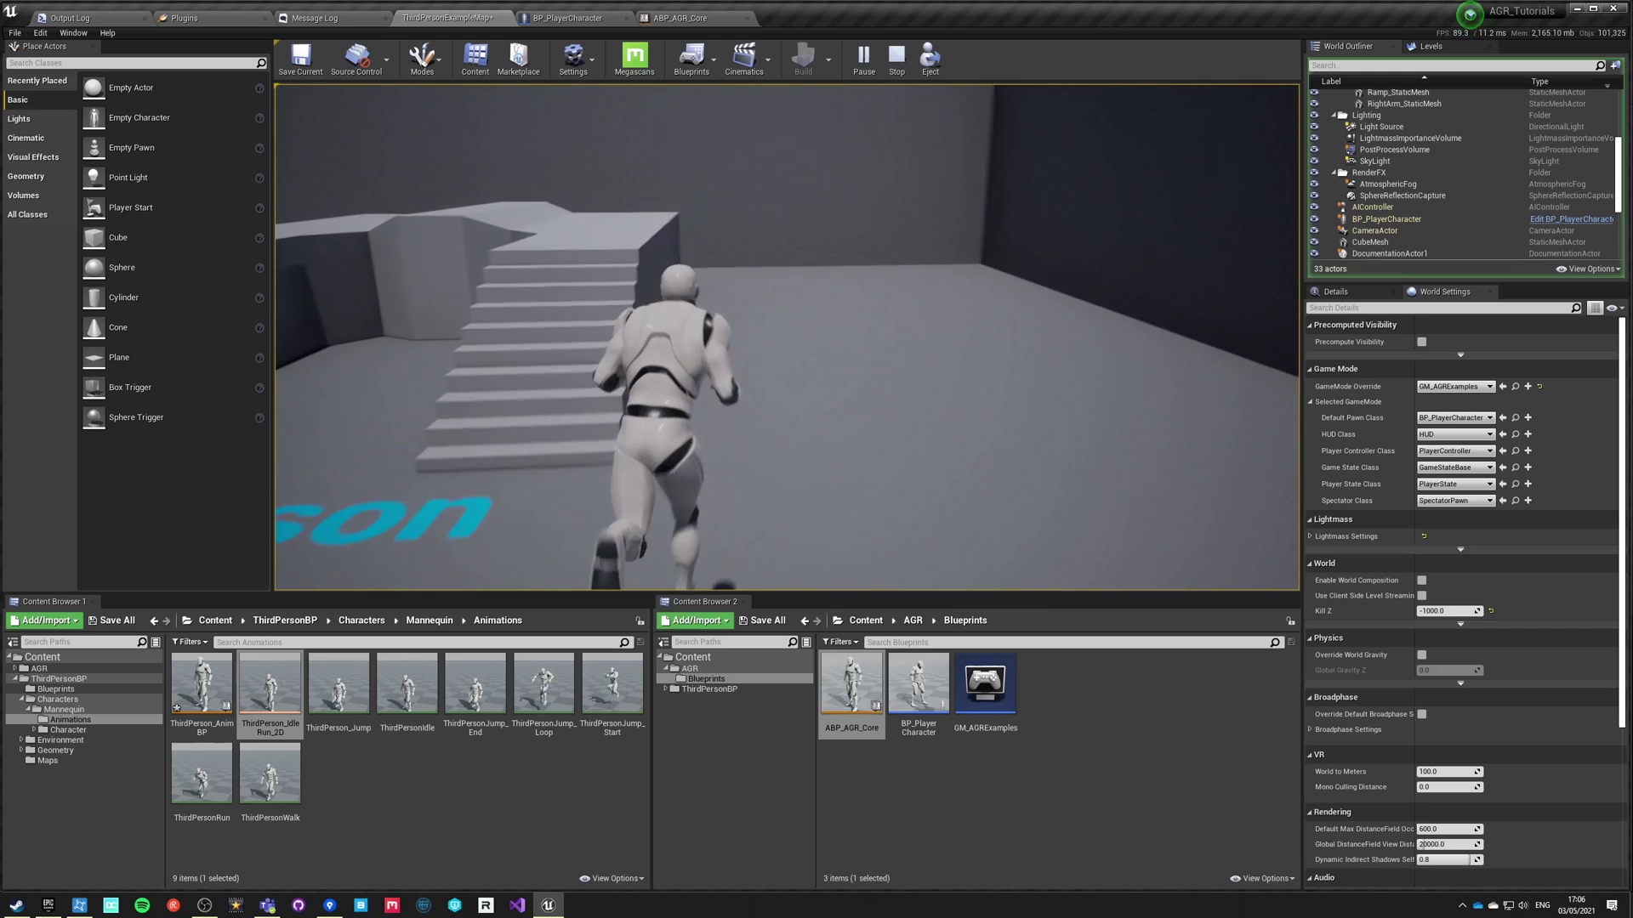
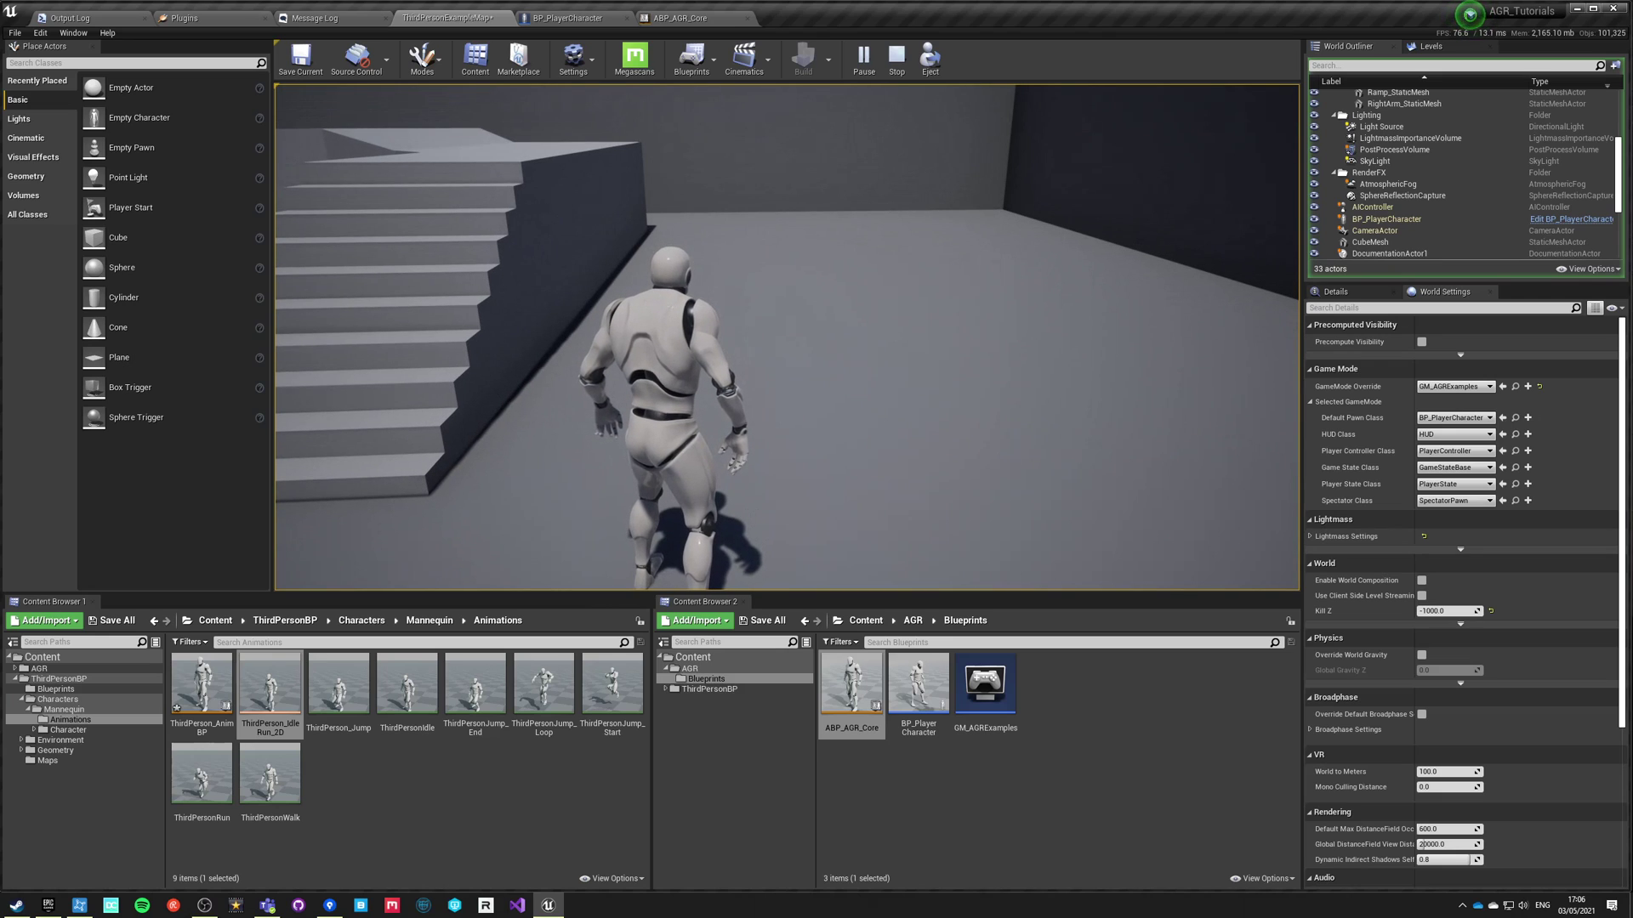
key(Escape)
Move the Forward Velocity and ThirdPerson_IdleRun_2D nodes farther away from Output Pose in the ABP_AGR_Core AnimGraph.
click(568, 18)
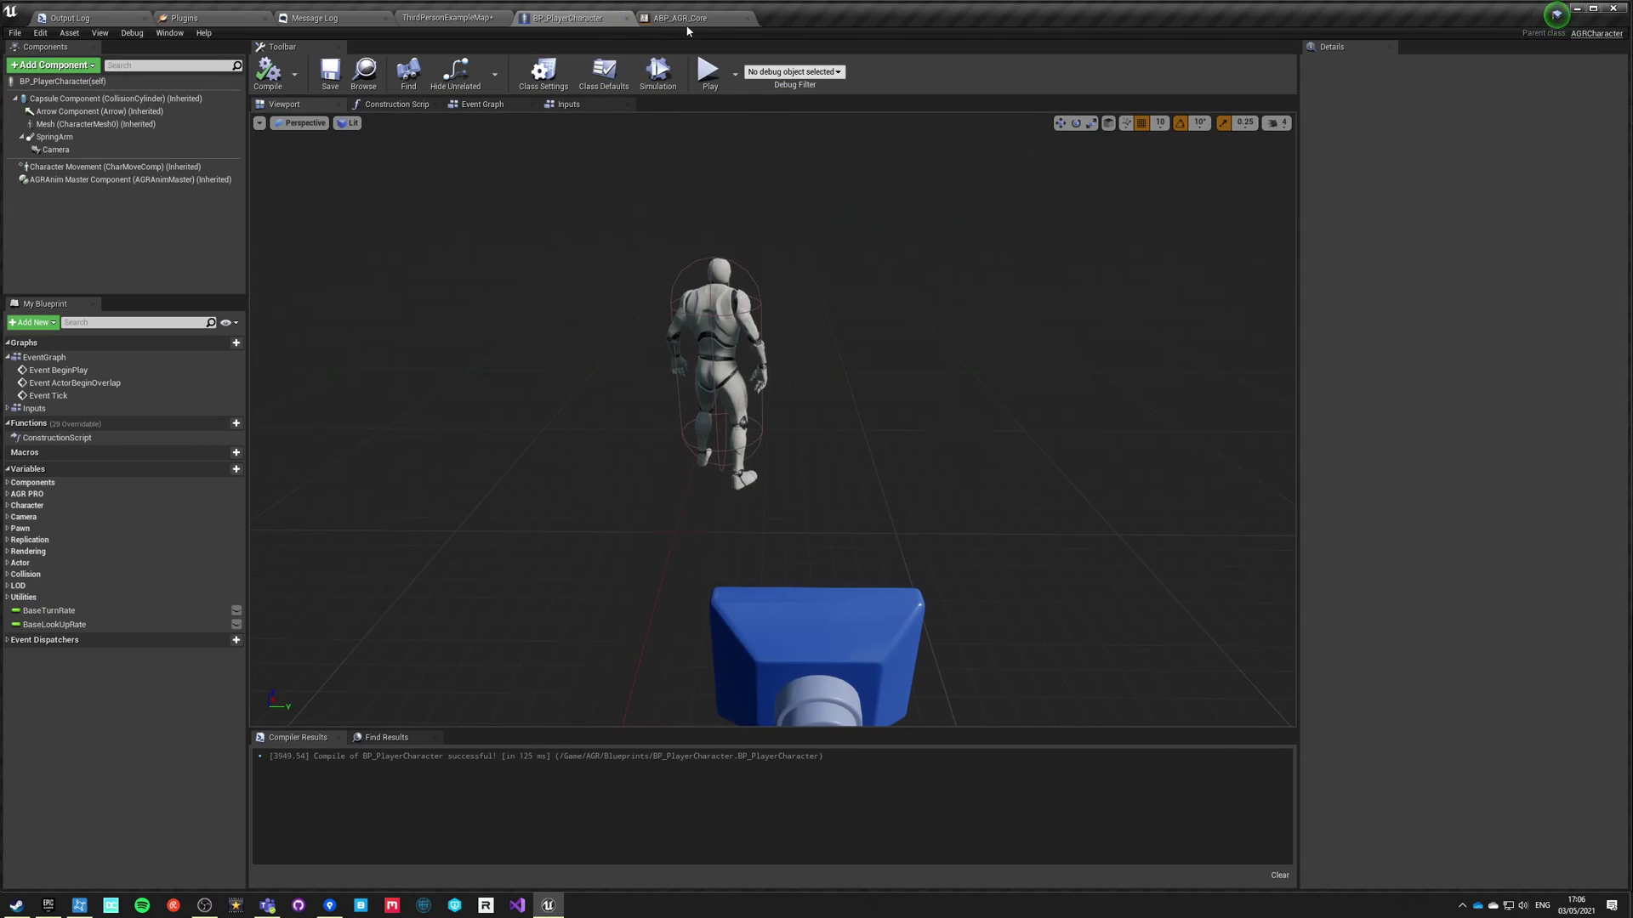
click(680, 19)
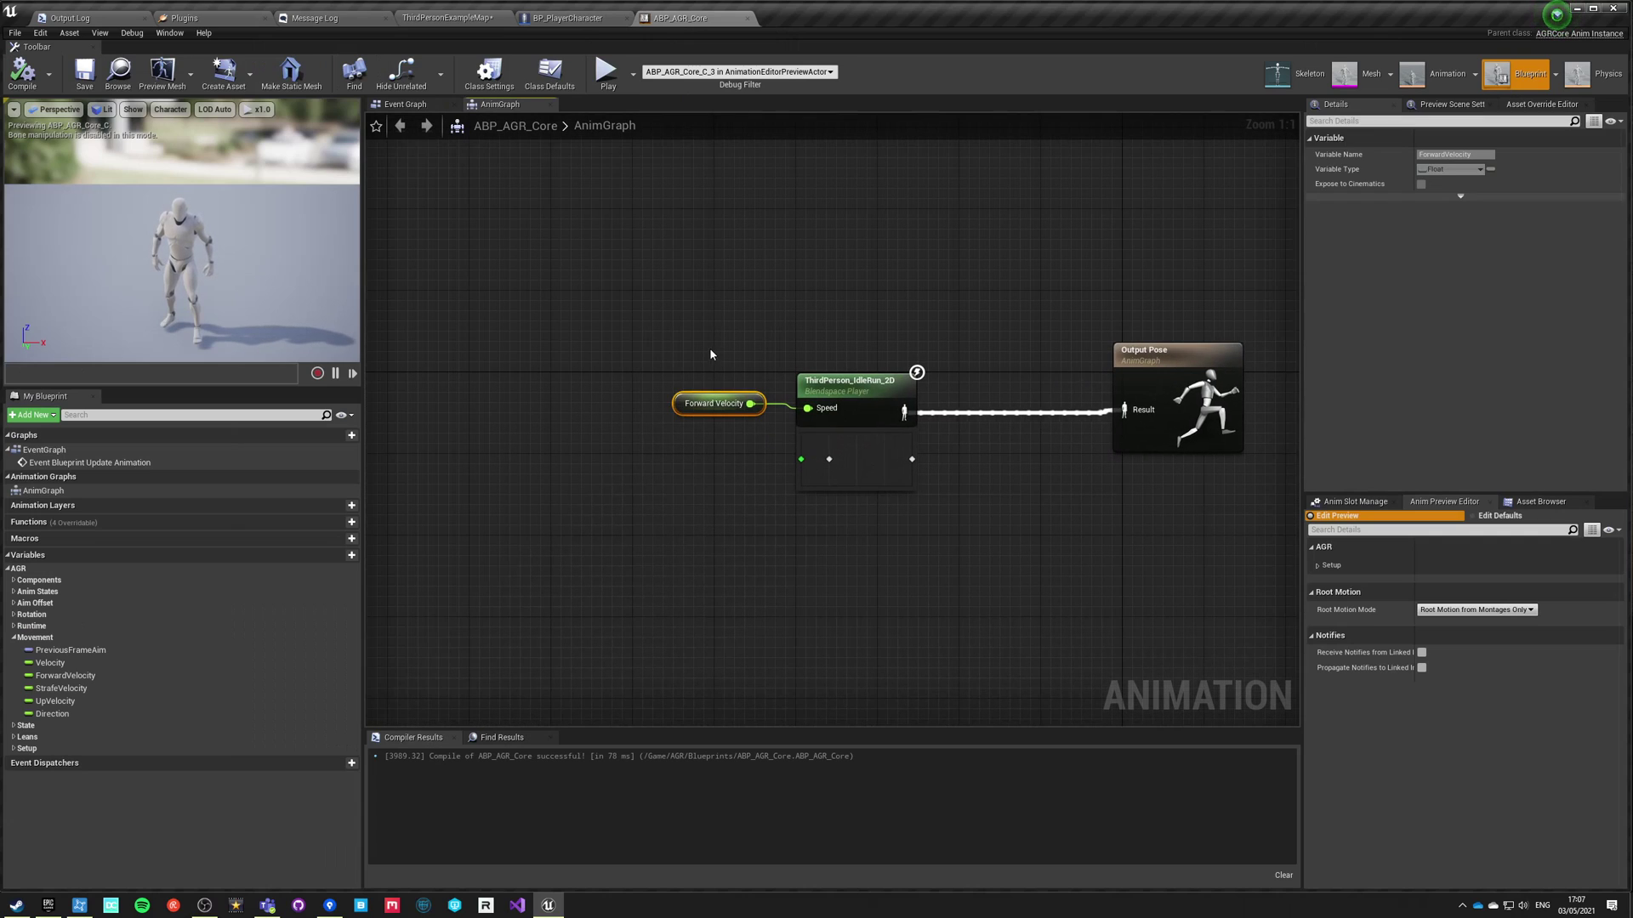
ctrl+click(857, 383)
drag(863, 384, 731, 425)
click(667, 385)
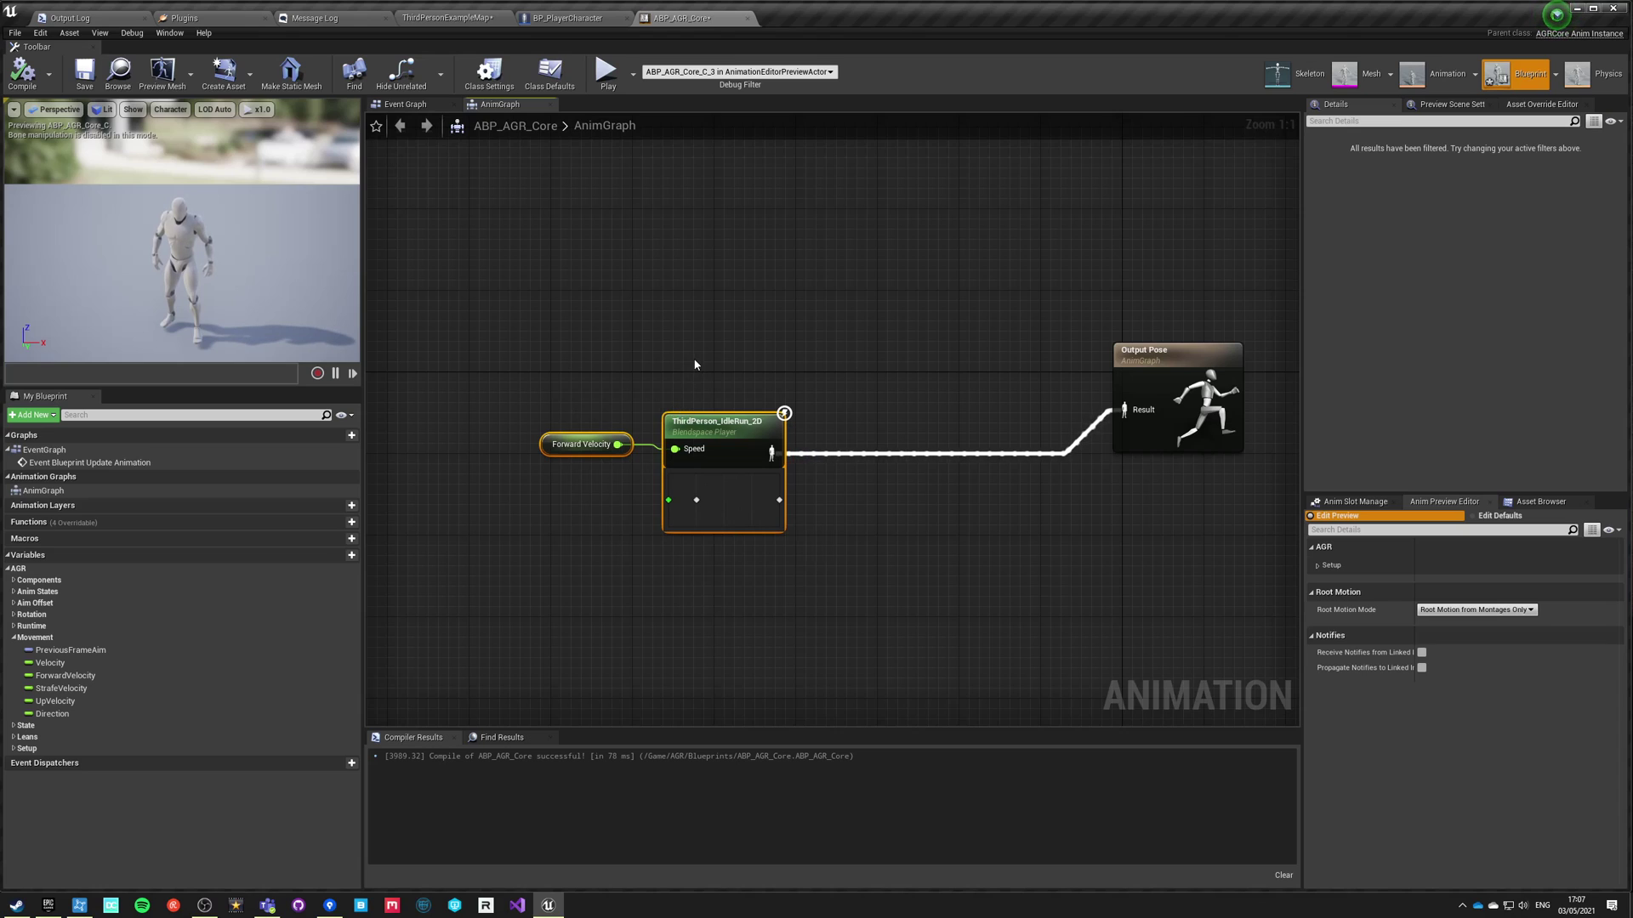
click(846, 429)
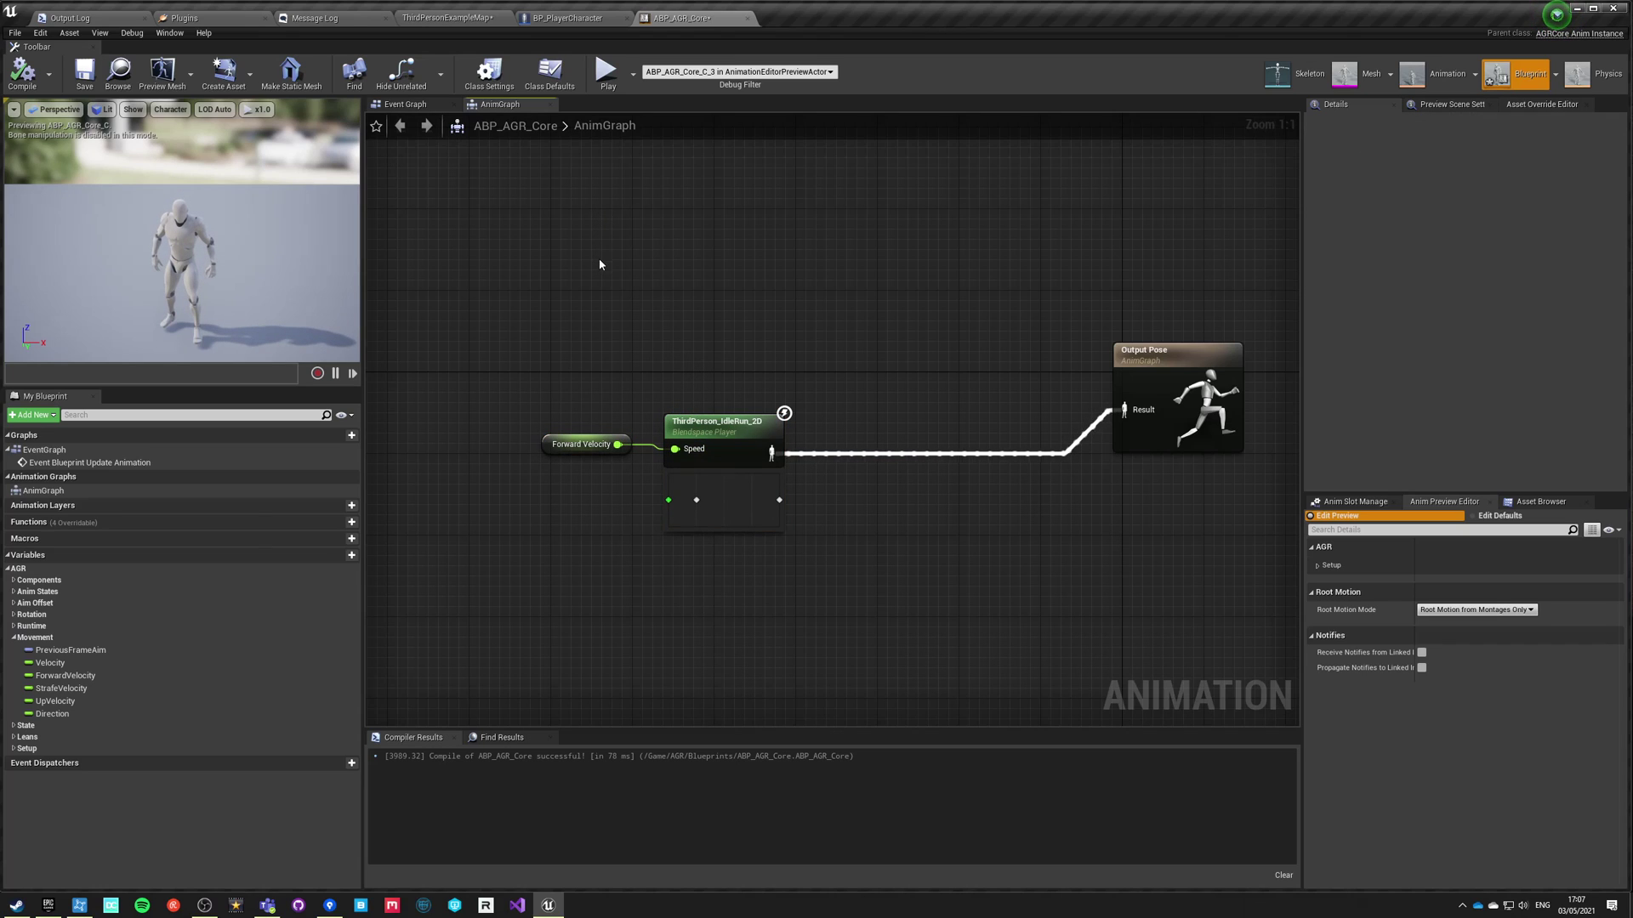
Move Output Pose farther from the blend space and add a getter for the bInAir state variable to the AnimGraph.
right_drag(985, 338, 853, 371)
drag(993, 392, 1042, 372)
click(893, 383)
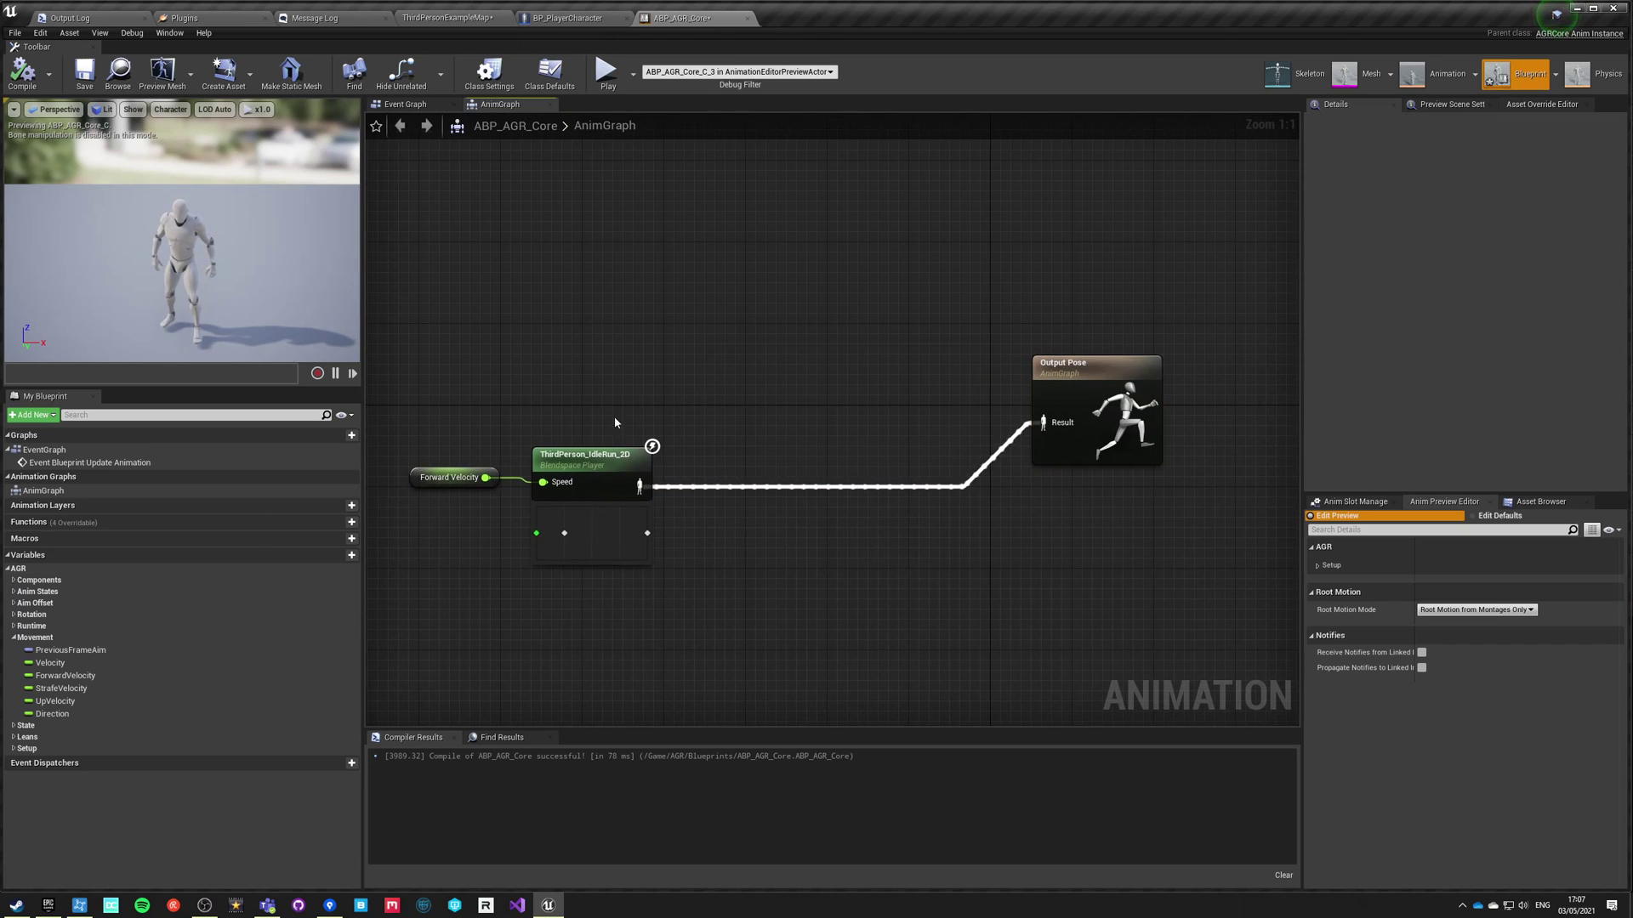
click(15, 725)
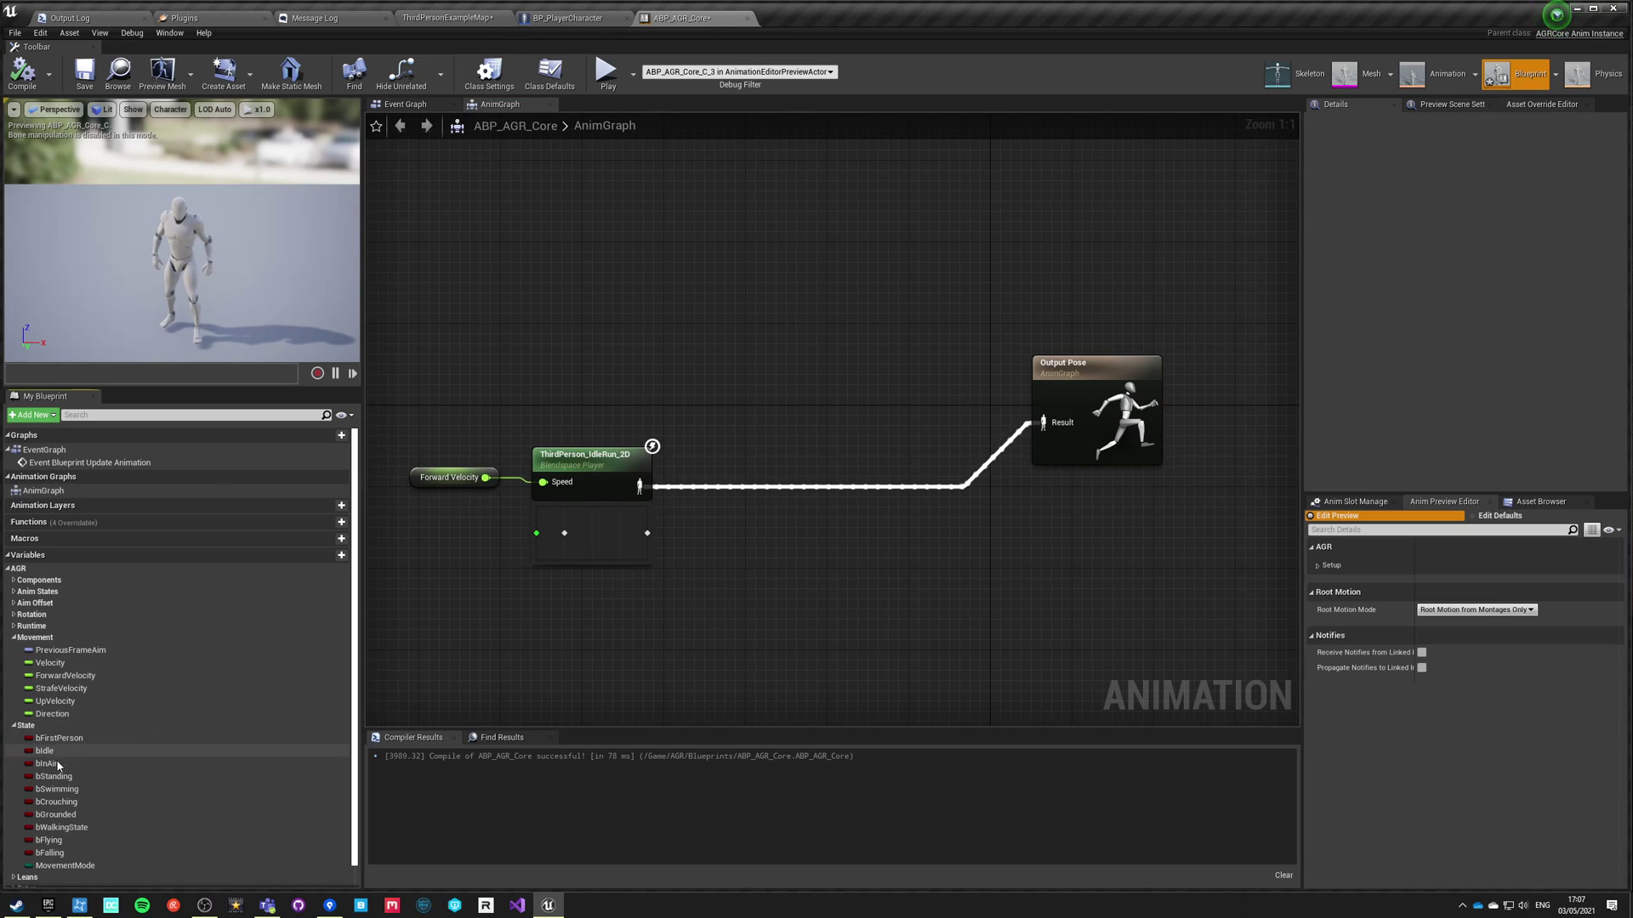
drag(47, 763, 1029, 305)
drag(710, 303, 713, 305)
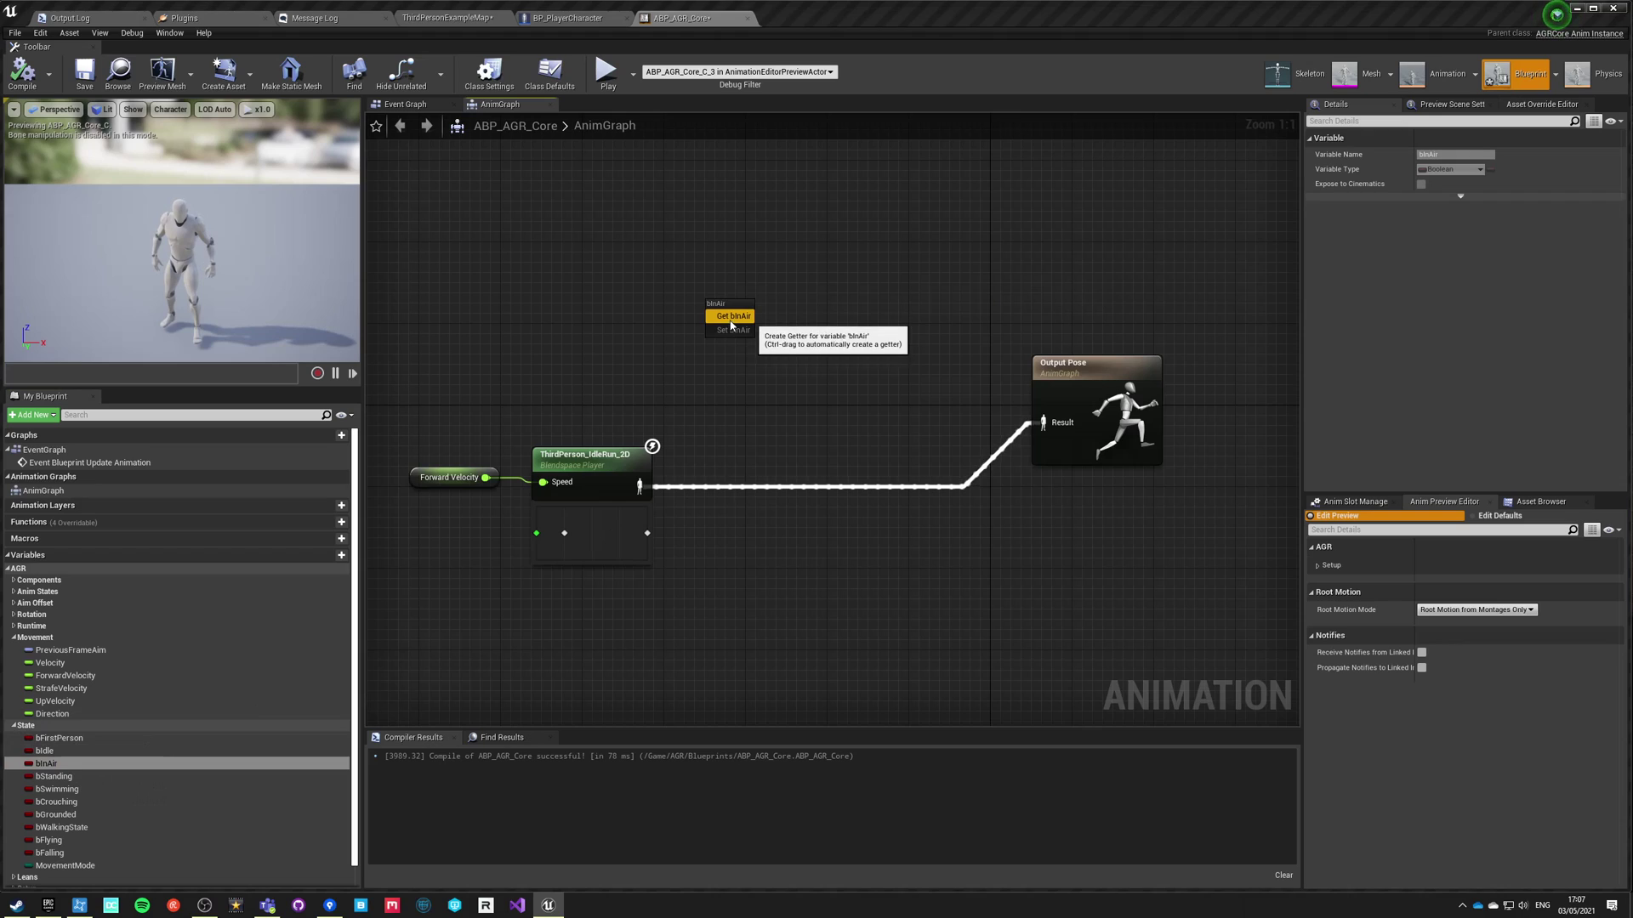
click(731, 317)
Add a Blend Poses by bool node driven by In Air, with ThirdPerson_IdleRun_2D feeding its False Pose.
drag(768, 393, 768, 392)
text(blend pose)
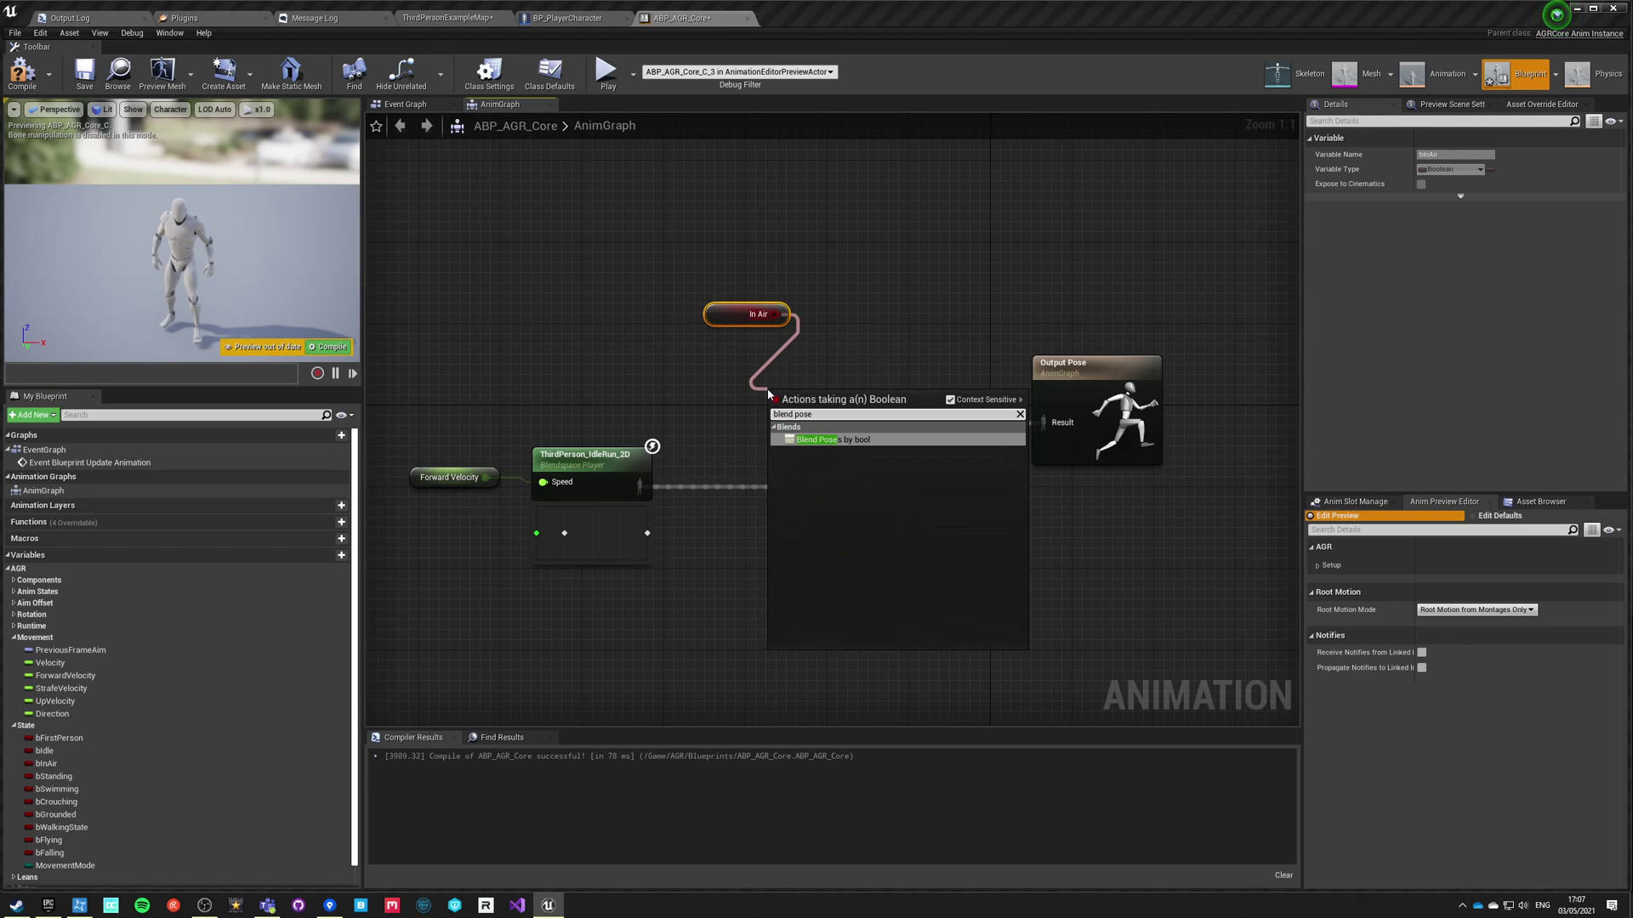
key(Return)
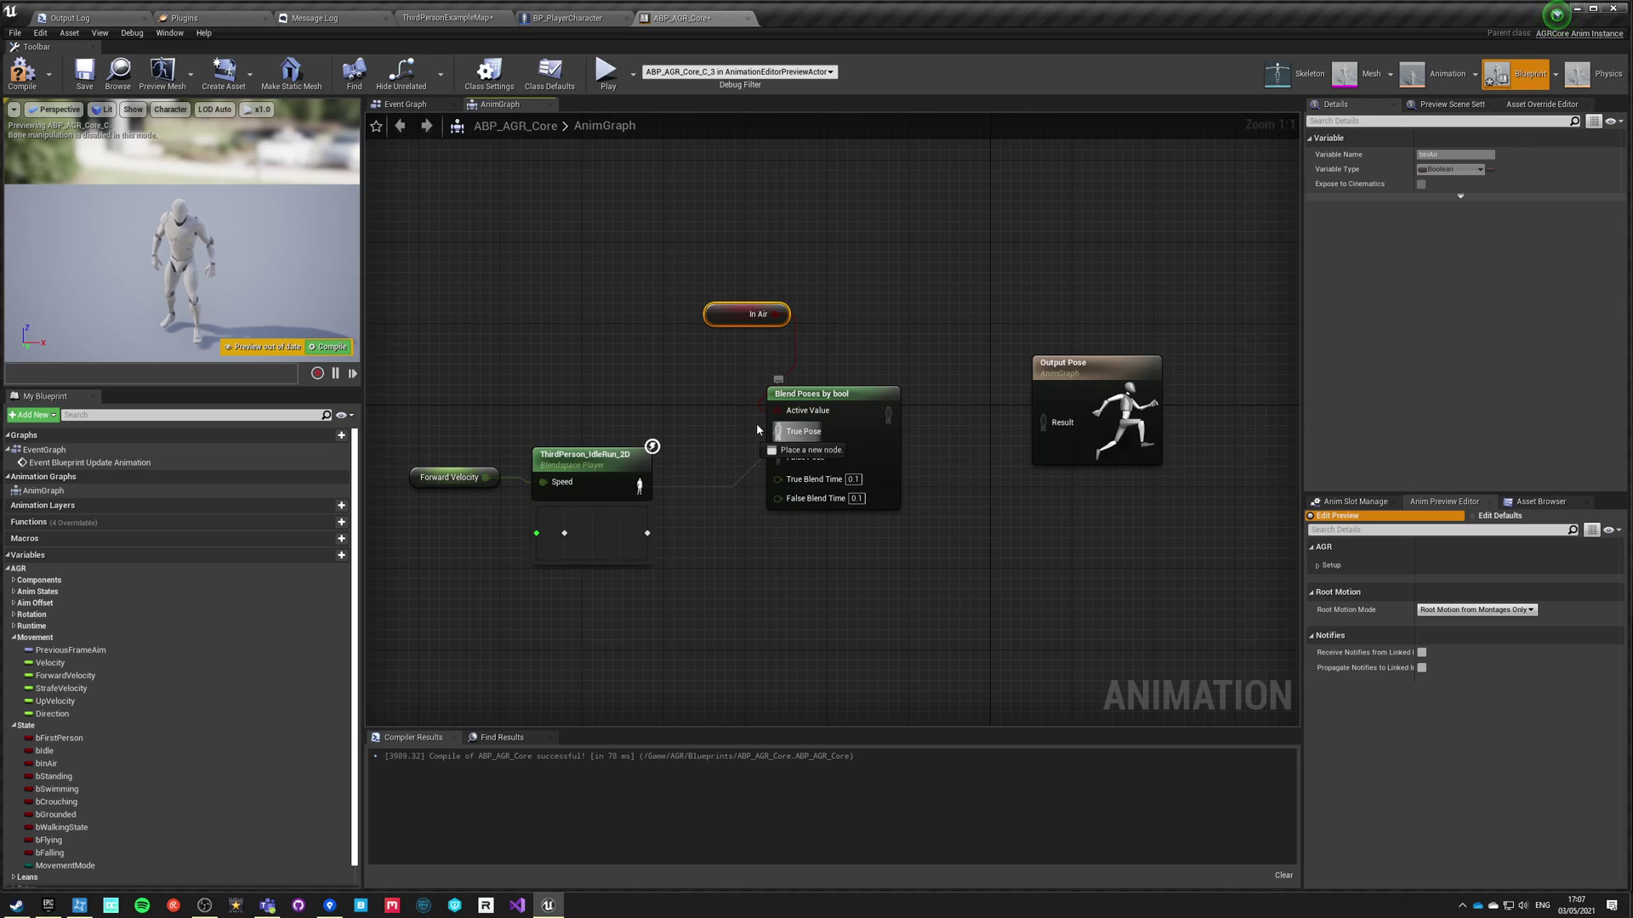
Feed a Play ThirdPerson_Jump node into the blend's True Pose and align Output Pose with the blend node.
drag(597, 361, 598, 360)
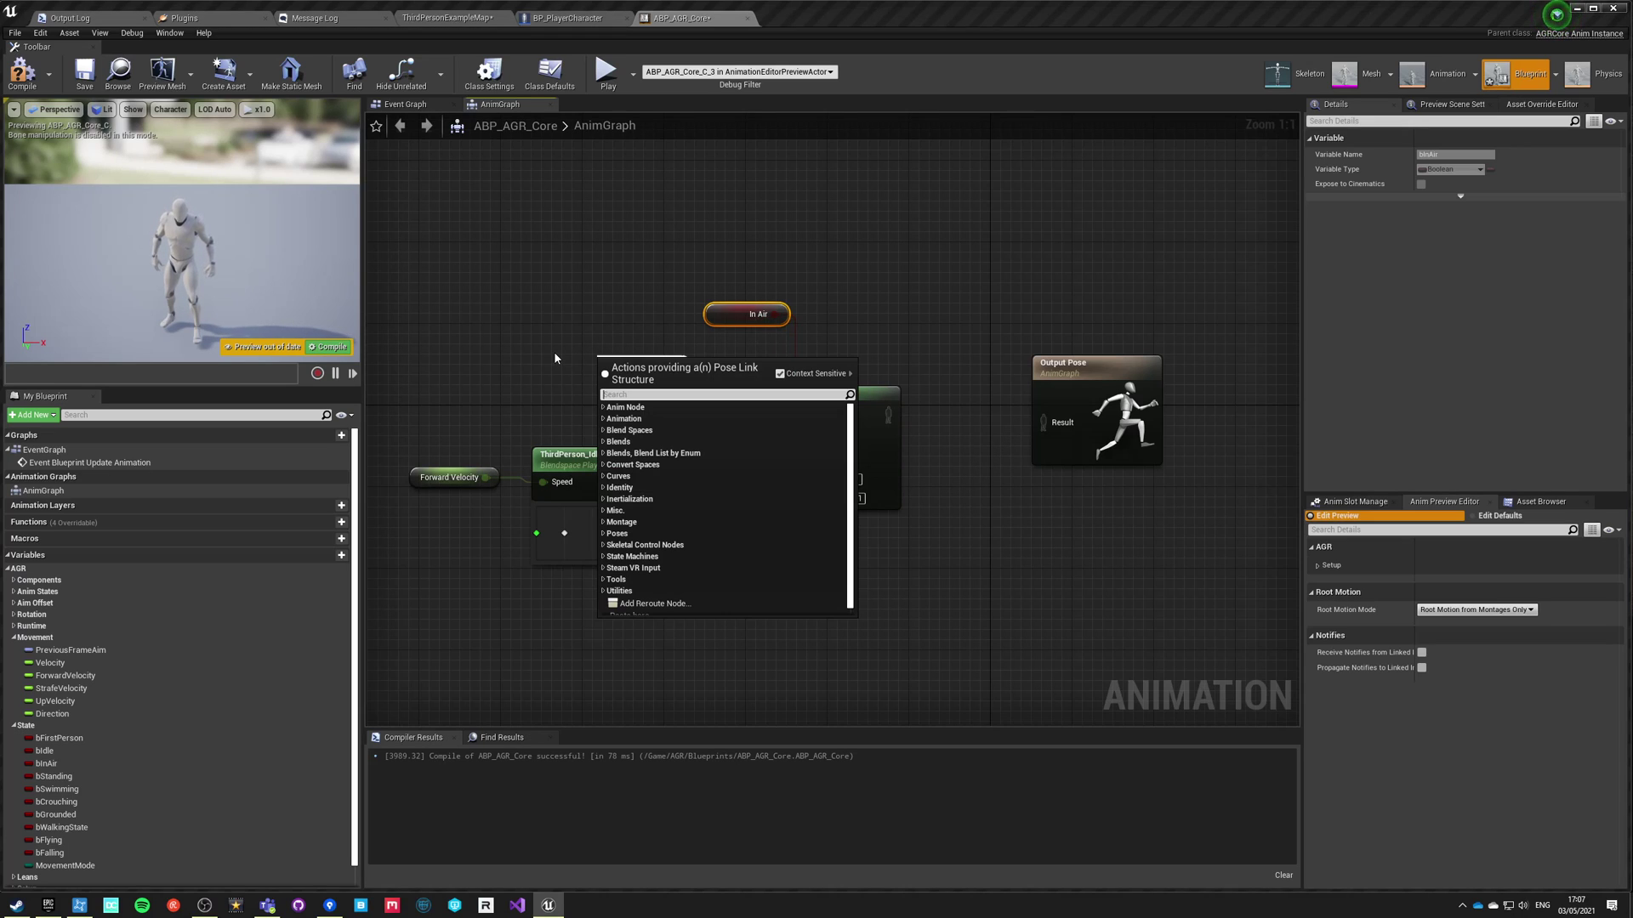
text(jump)
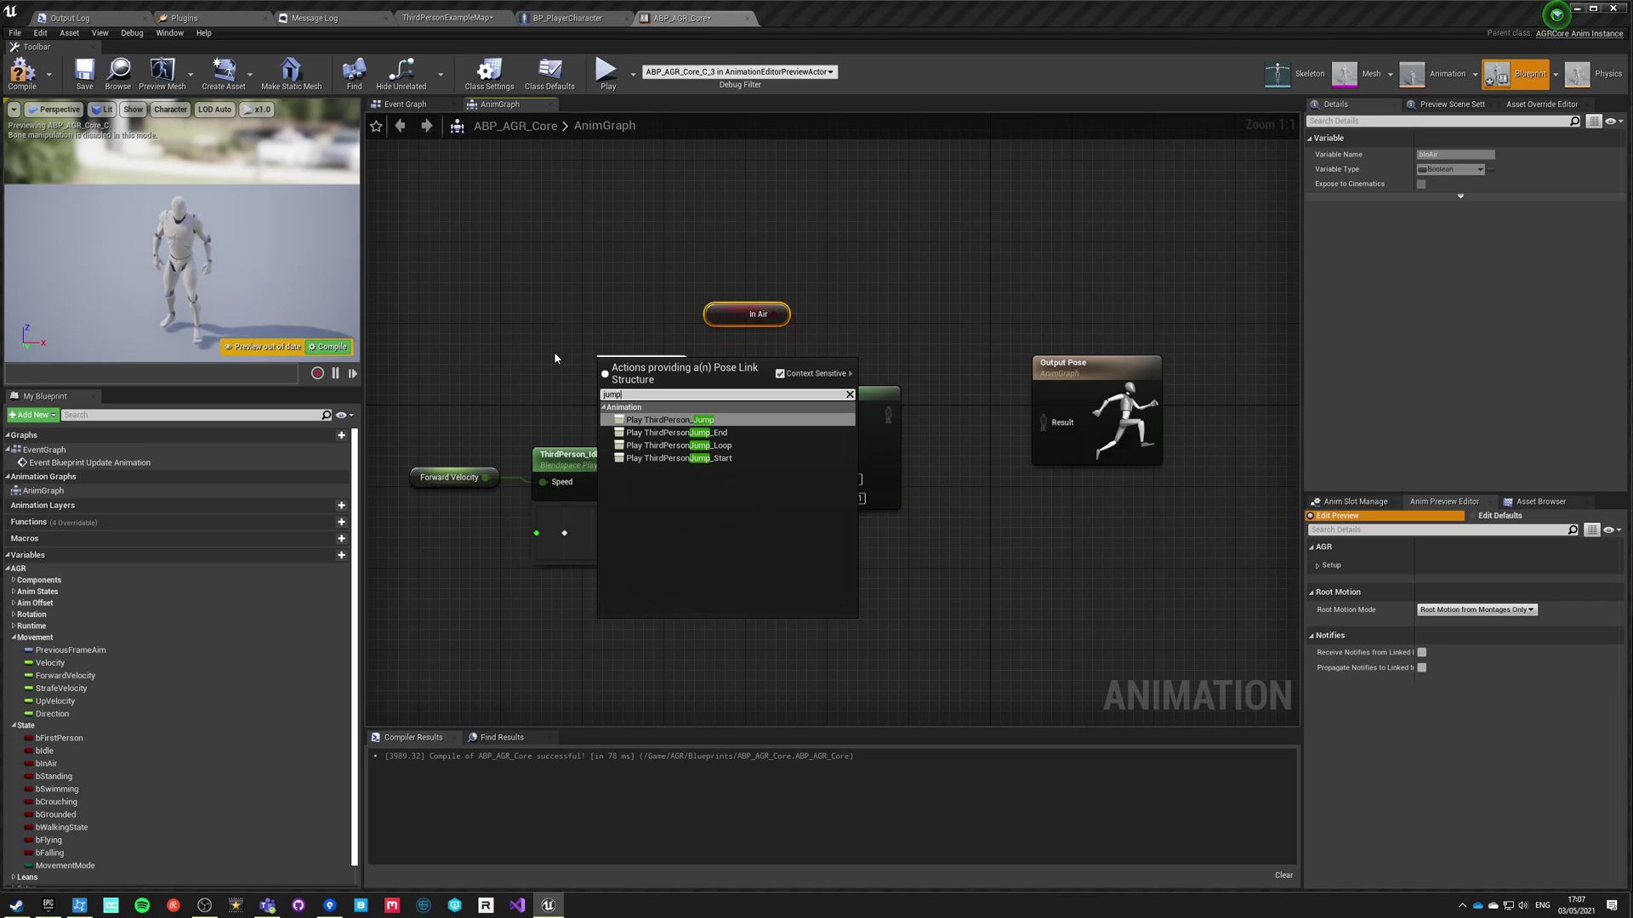
key(Return)
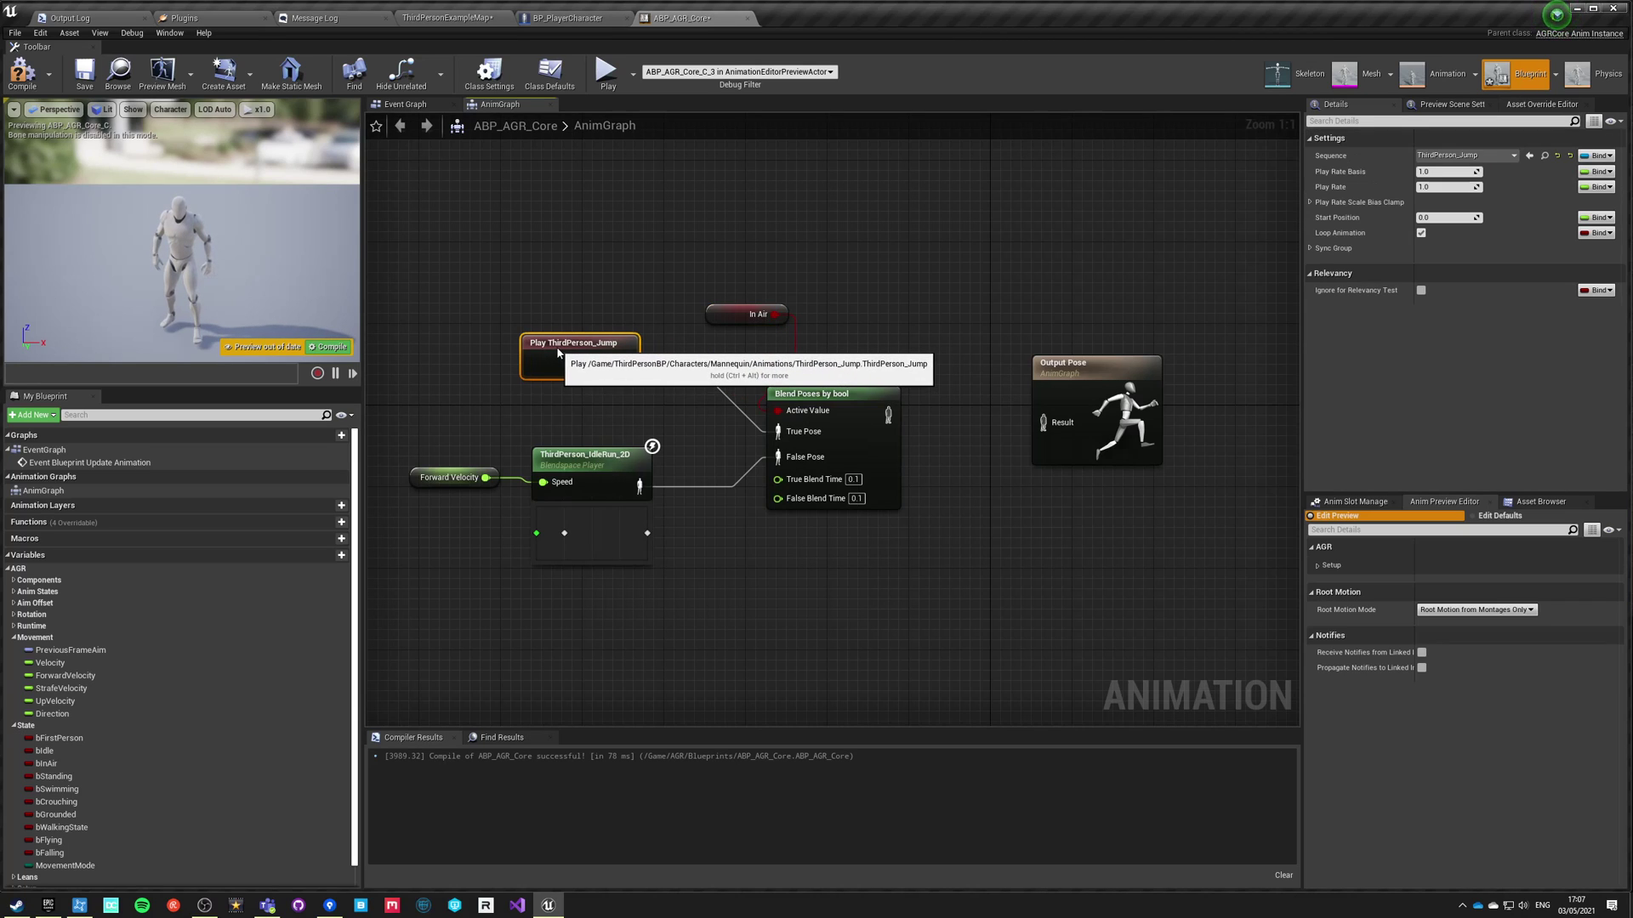
drag(558, 353, 569, 353)
drag(1045, 425, 1092, 369)
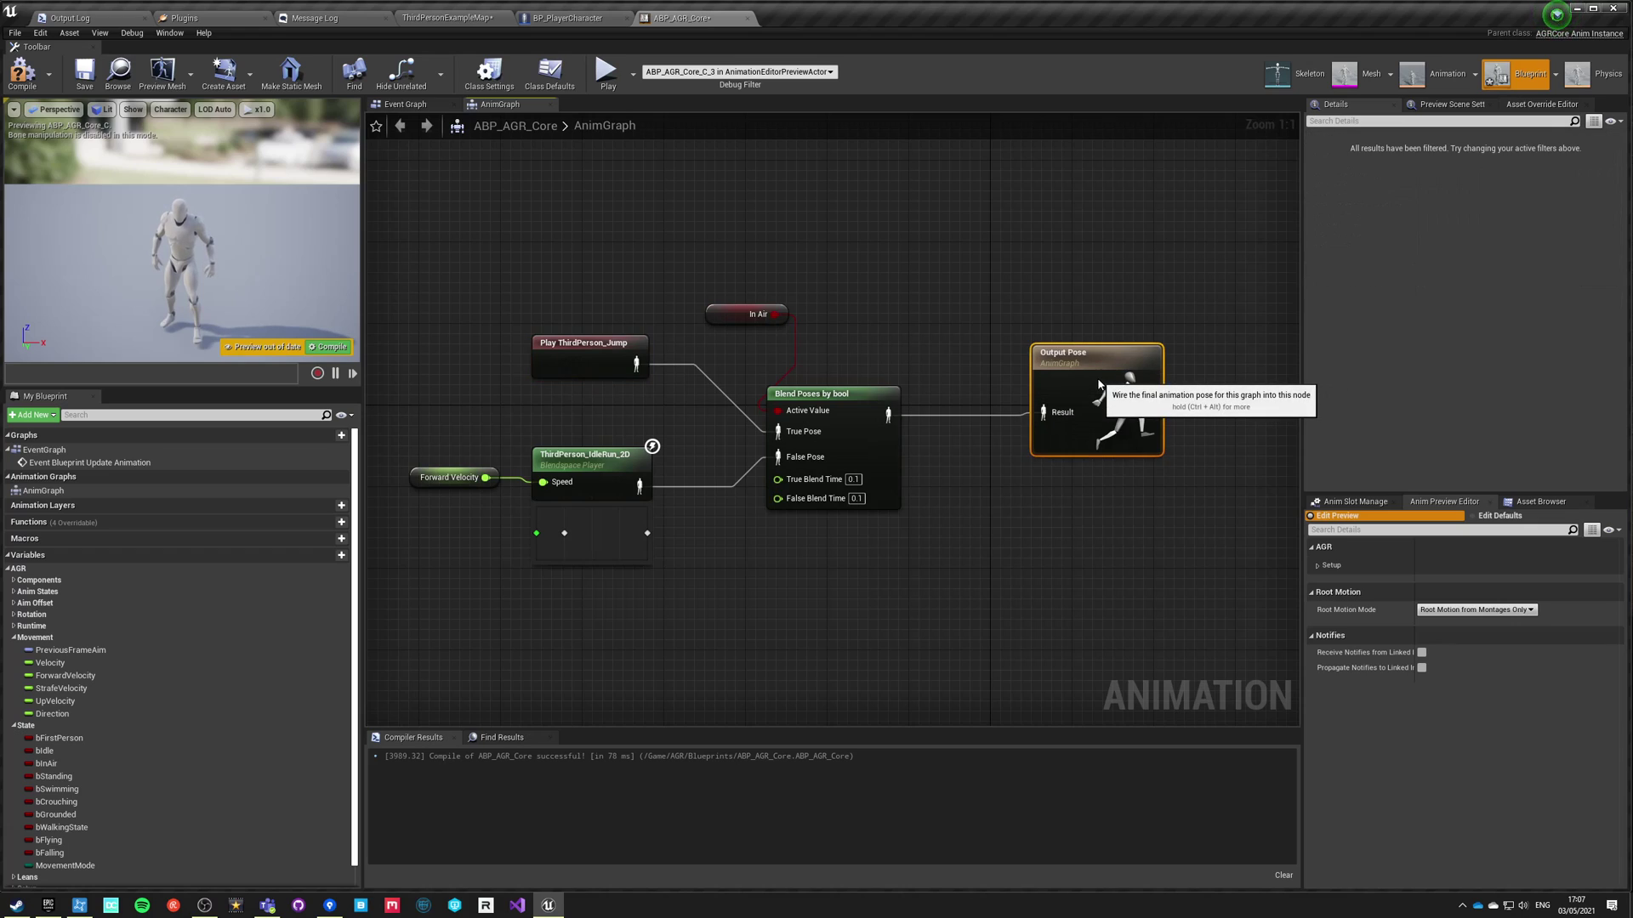
click(940, 355)
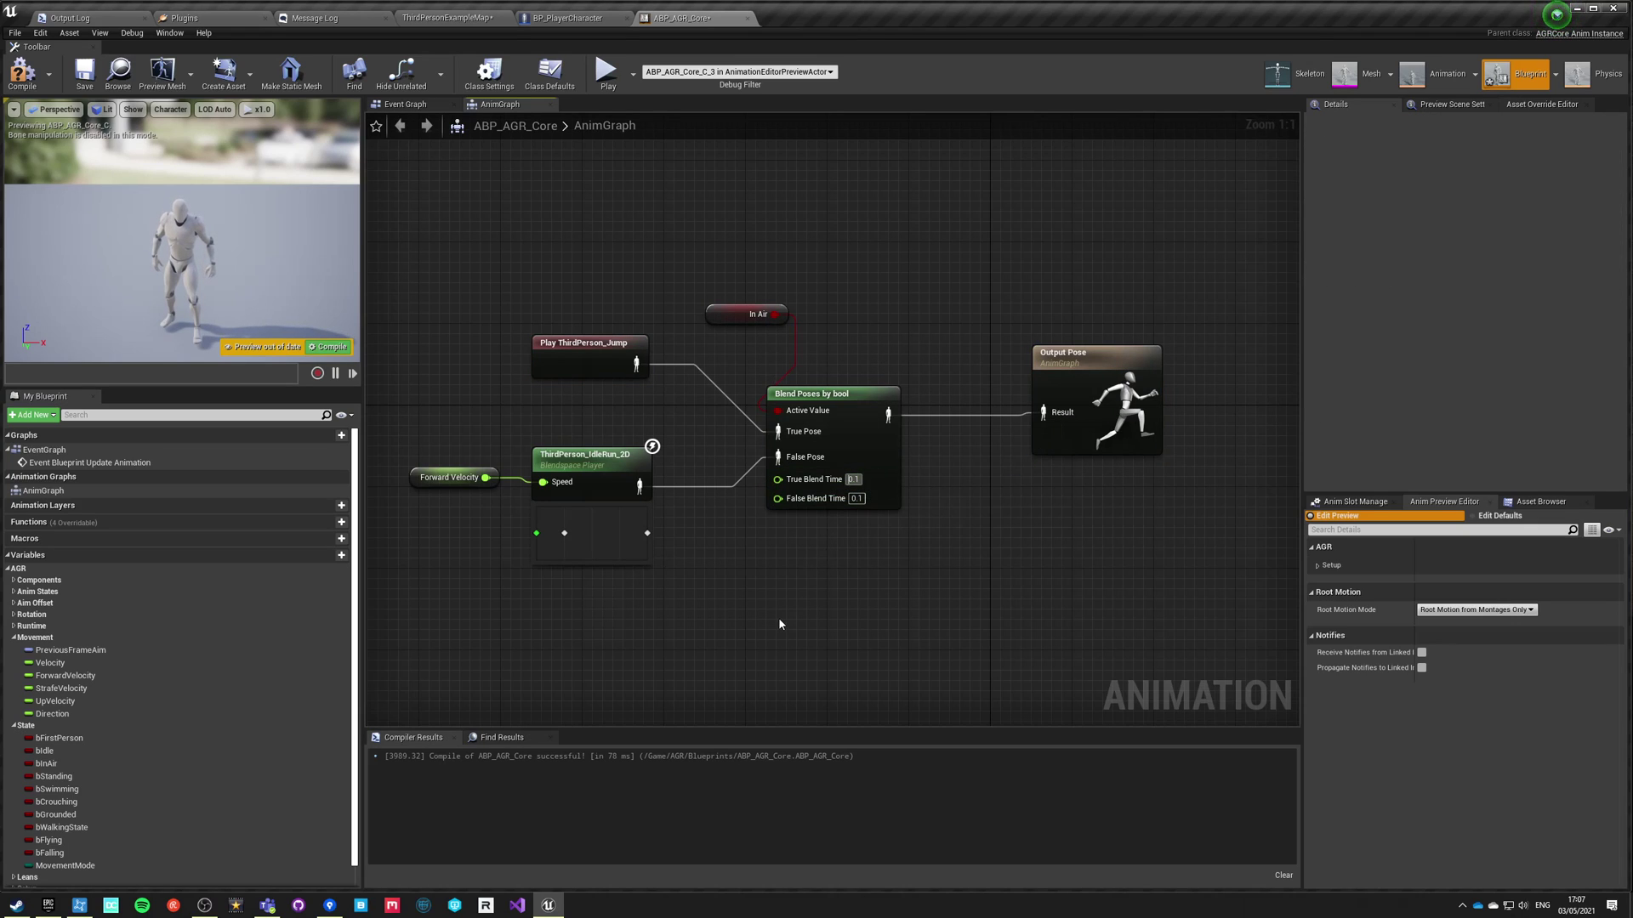
Set the Blend Poses by bool node's True and False Blend Times to 0.2 and compile the animation blueprint.
text(0.2)
key(Tab)
text(0.2)
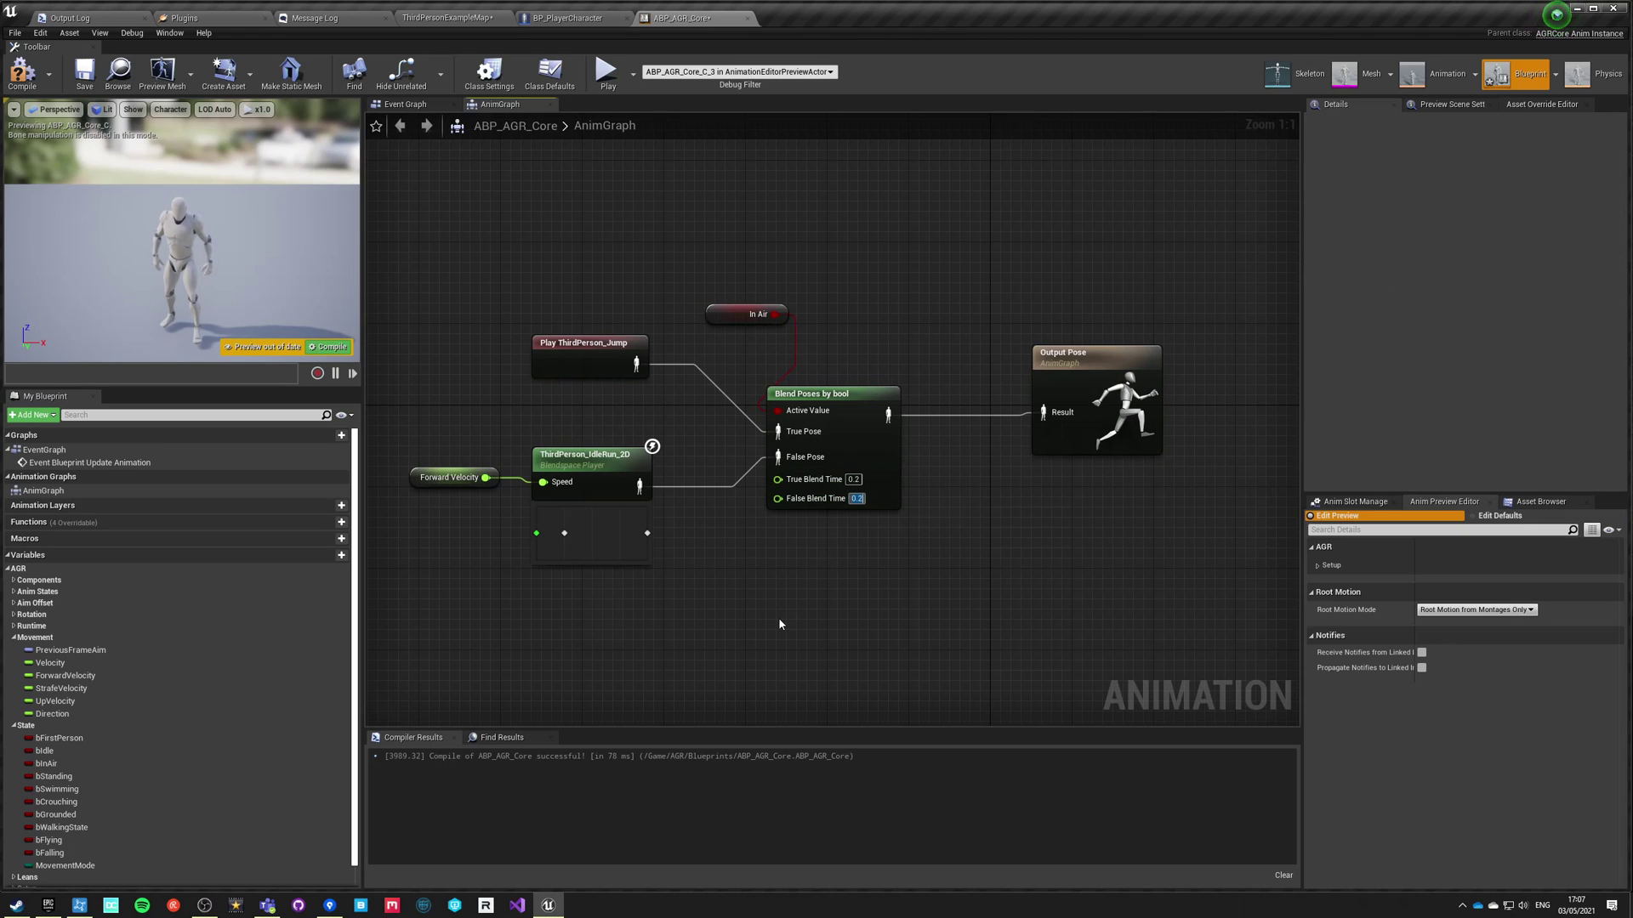
click(22, 72)
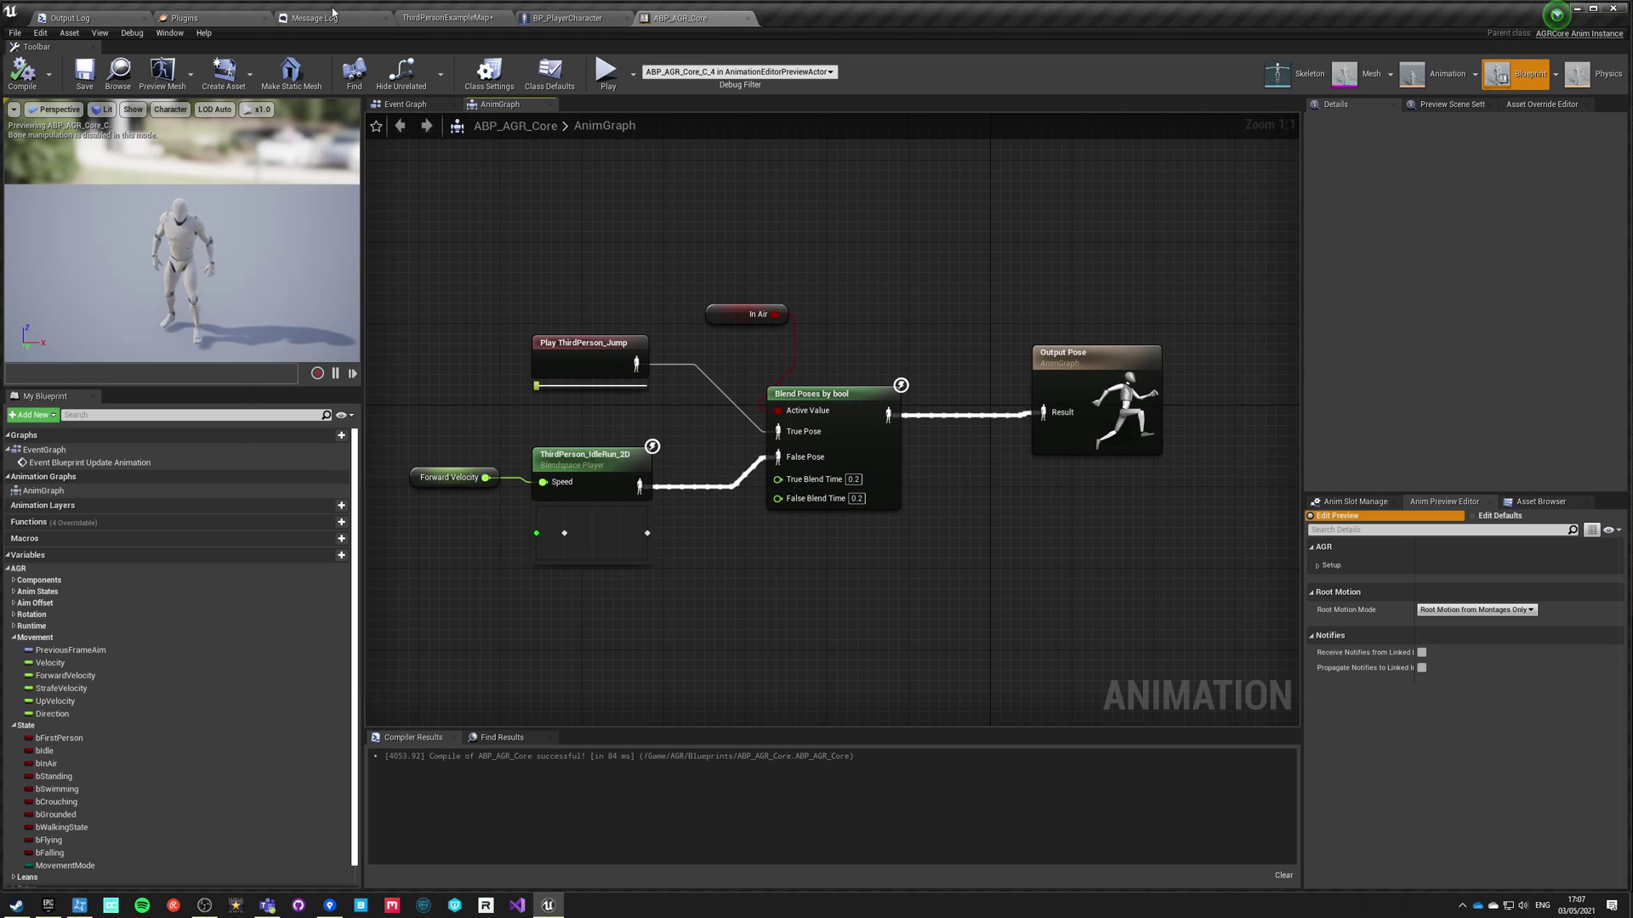
Play-test the example map, making the character jump to check the in-air animation, then stop playing.
click(430, 21)
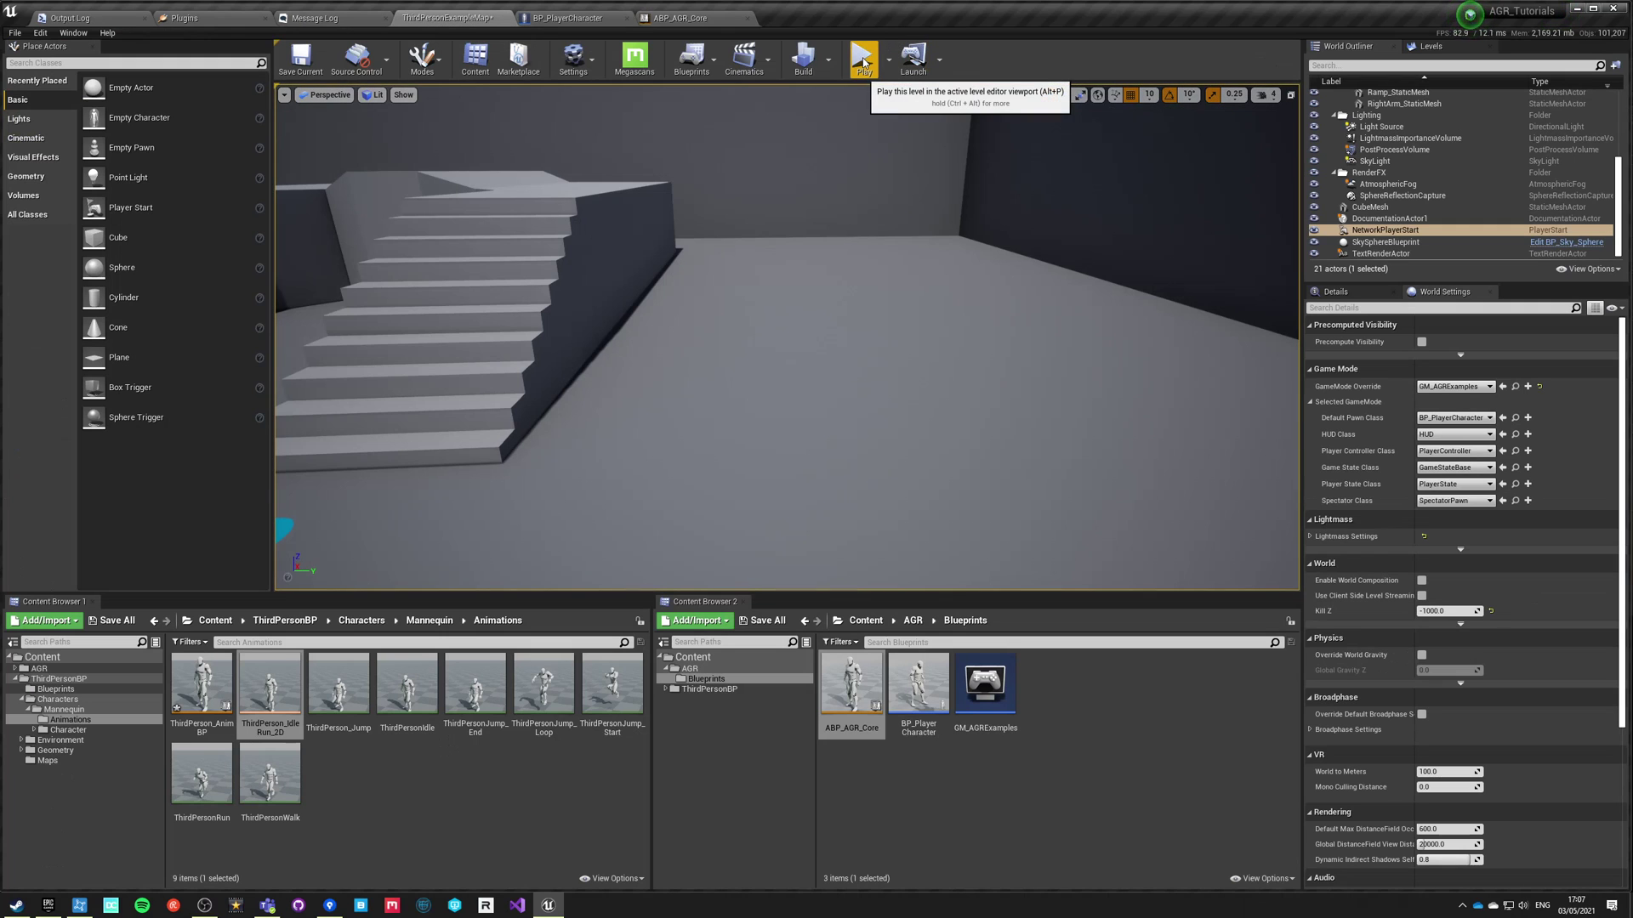
click(863, 63)
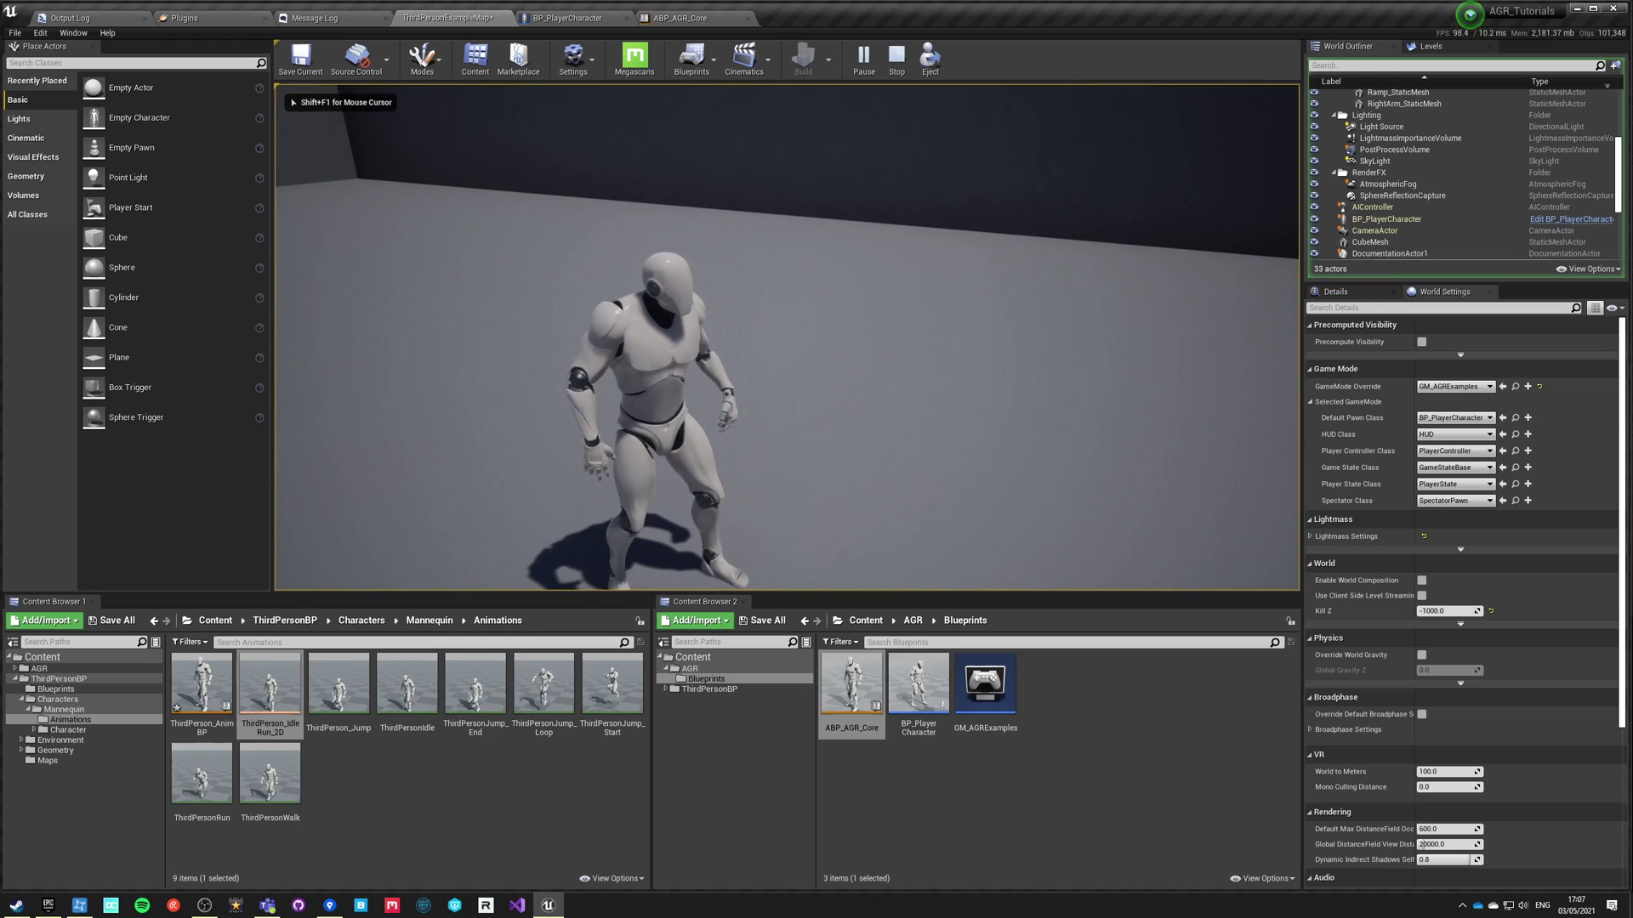
key(space)
key(Escape)
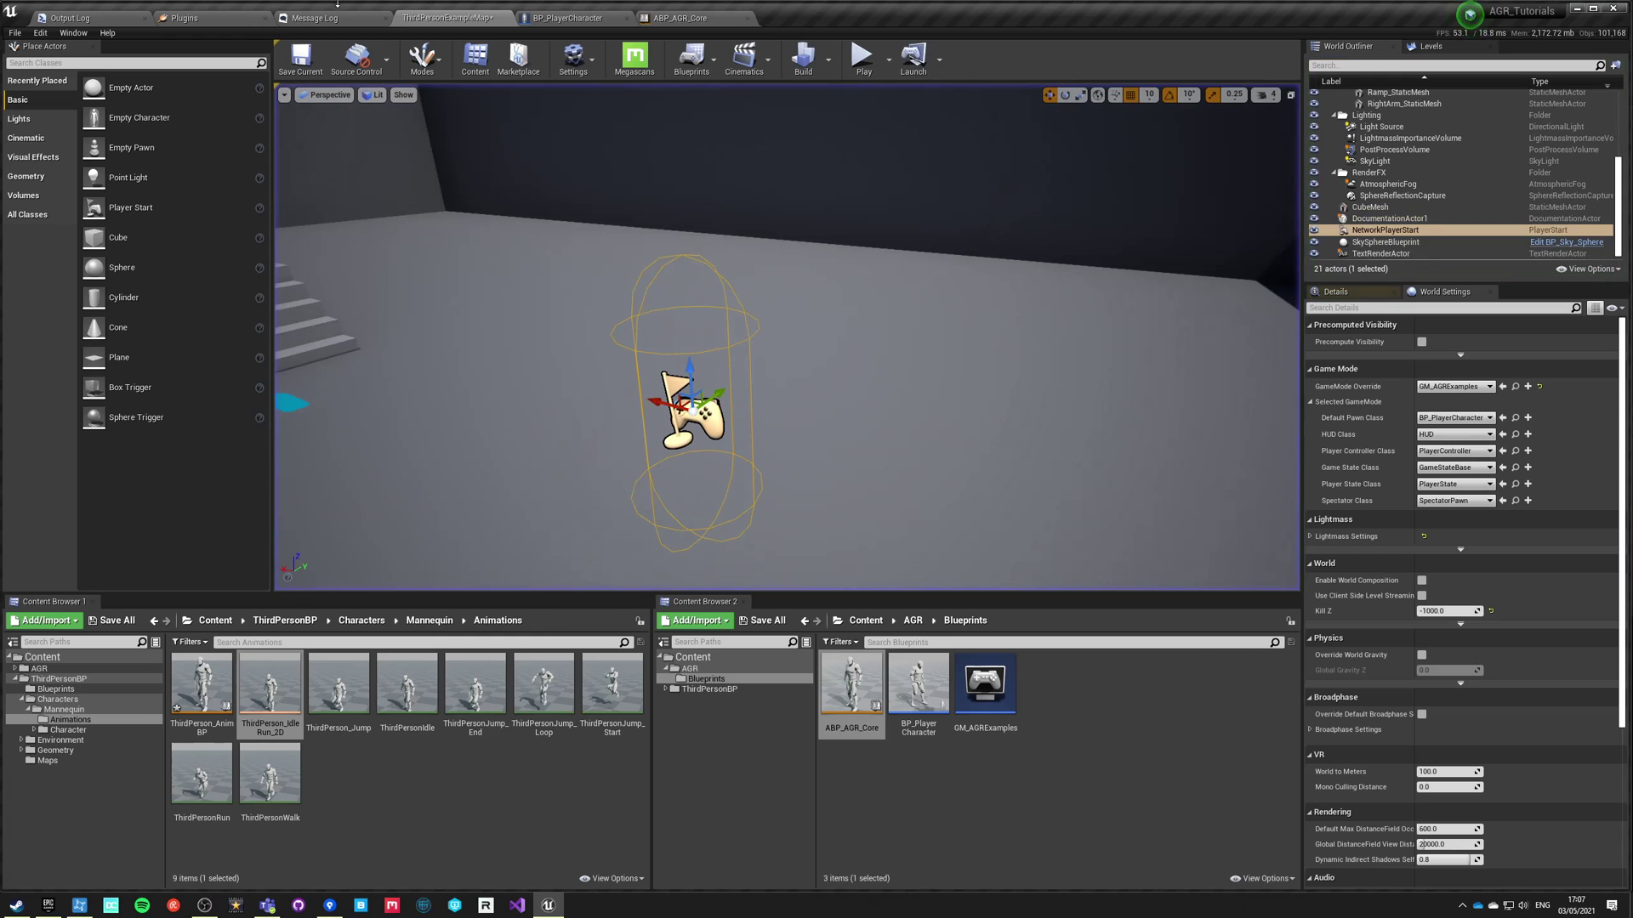
Change the jump node's sequence in ABP_AGR_Core to ThirdPersonJump_Loop, then compile and save the blueprint.
click(576, 19)
click(680, 17)
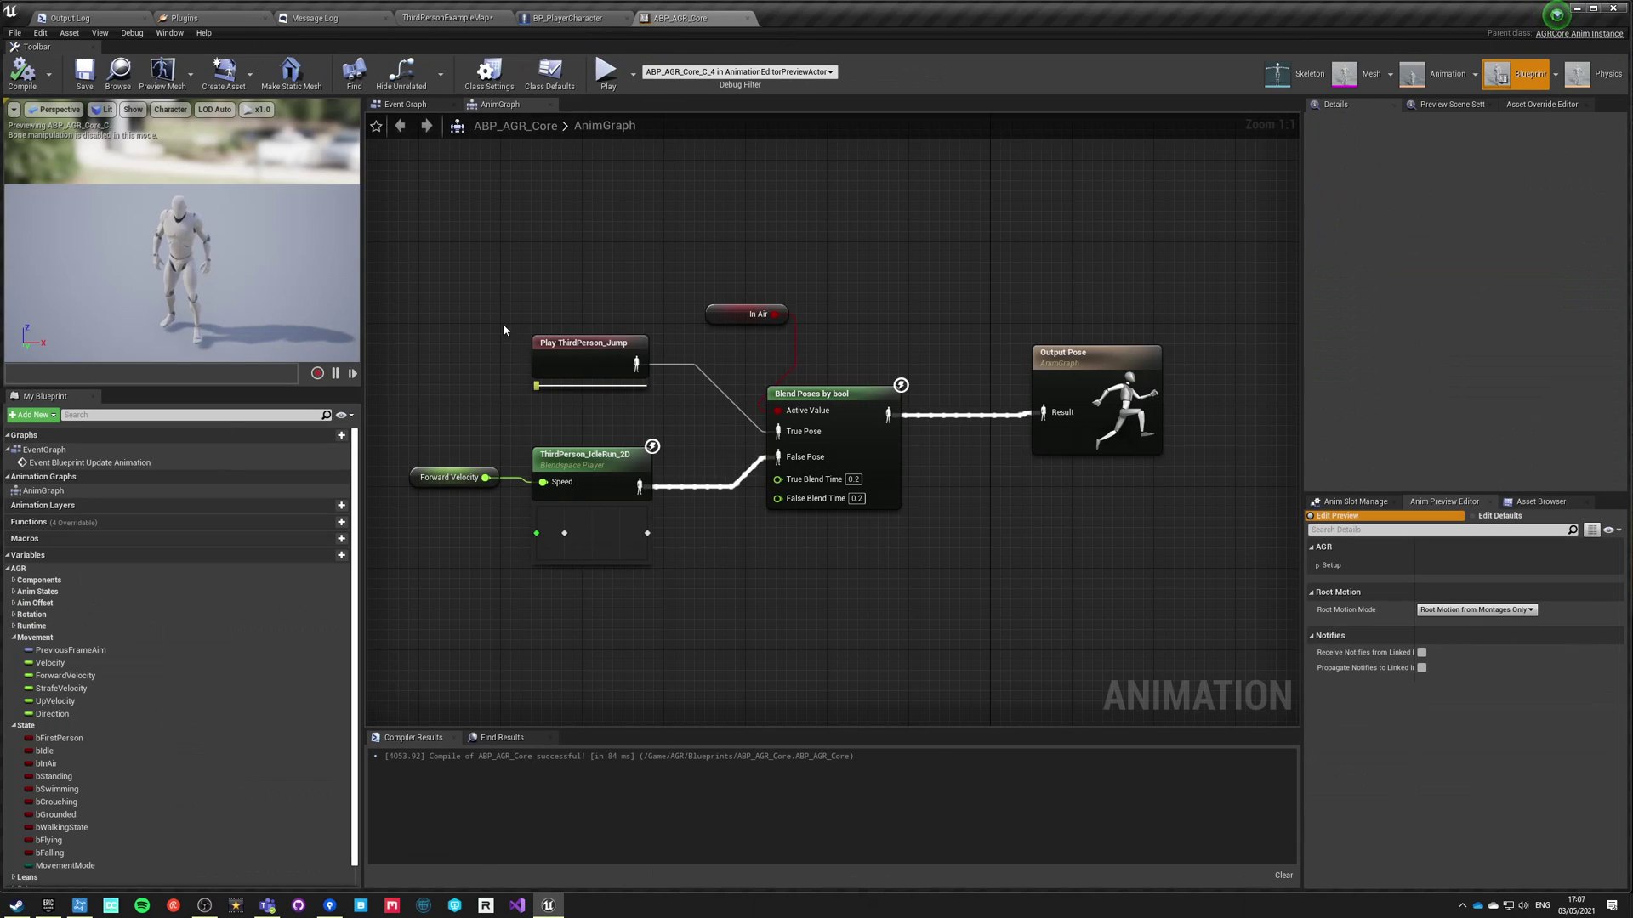
click(587, 349)
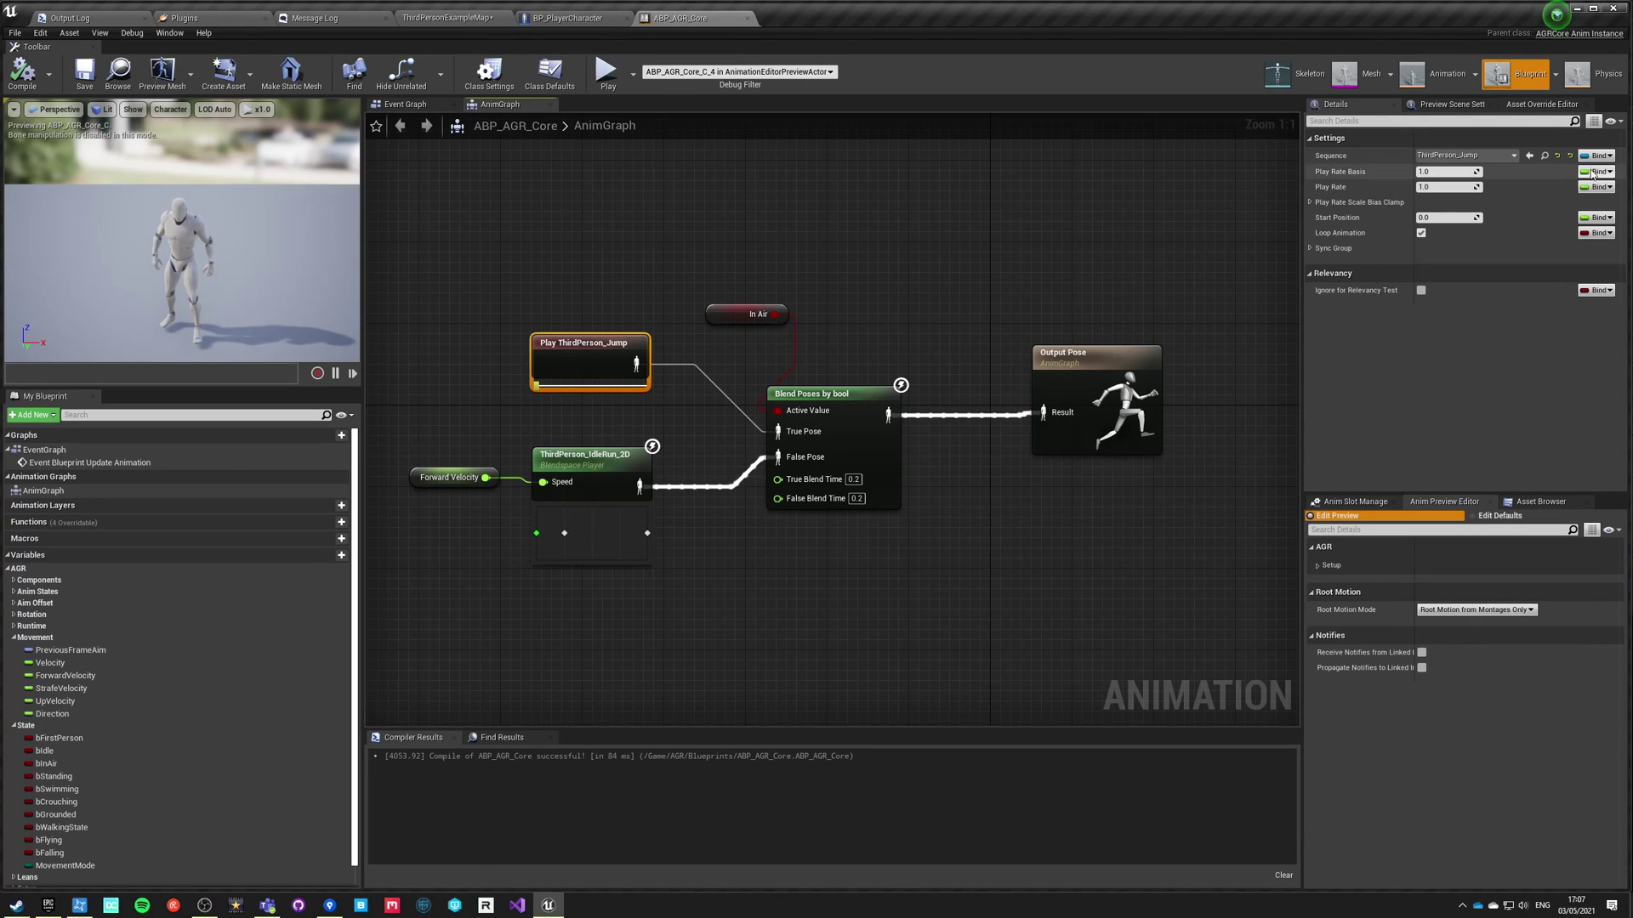
click(1480, 155)
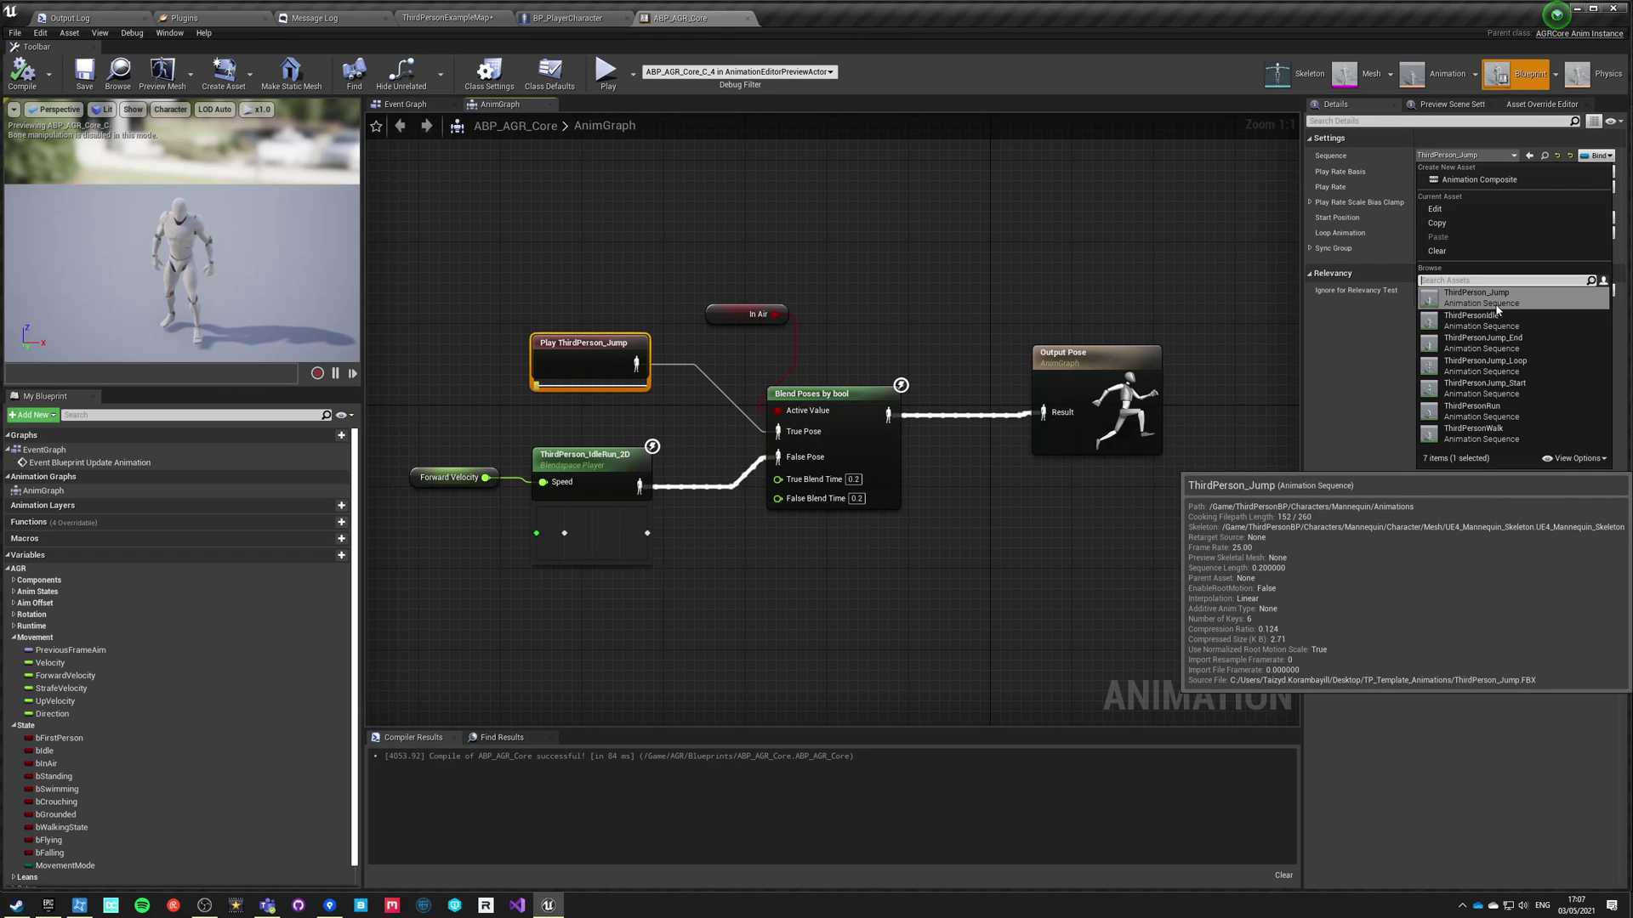
click(1499, 365)
click(30, 84)
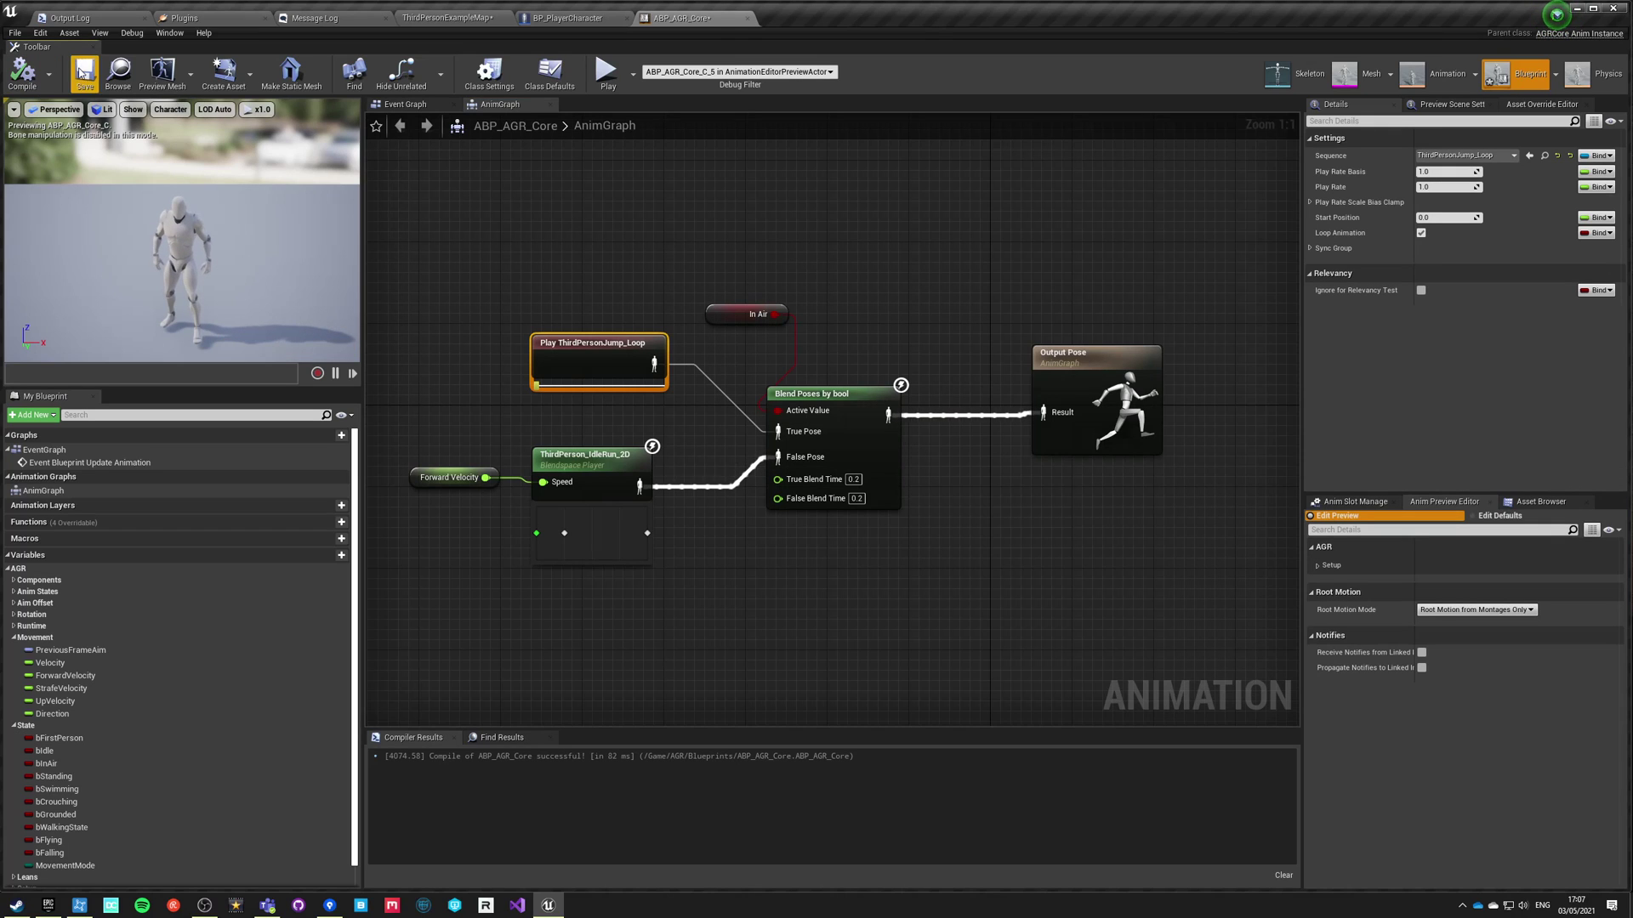
Play-test the example map again, jumping while standing and while running forward to check the jump loop, then stop playing.
click(465, 14)
click(864, 58)
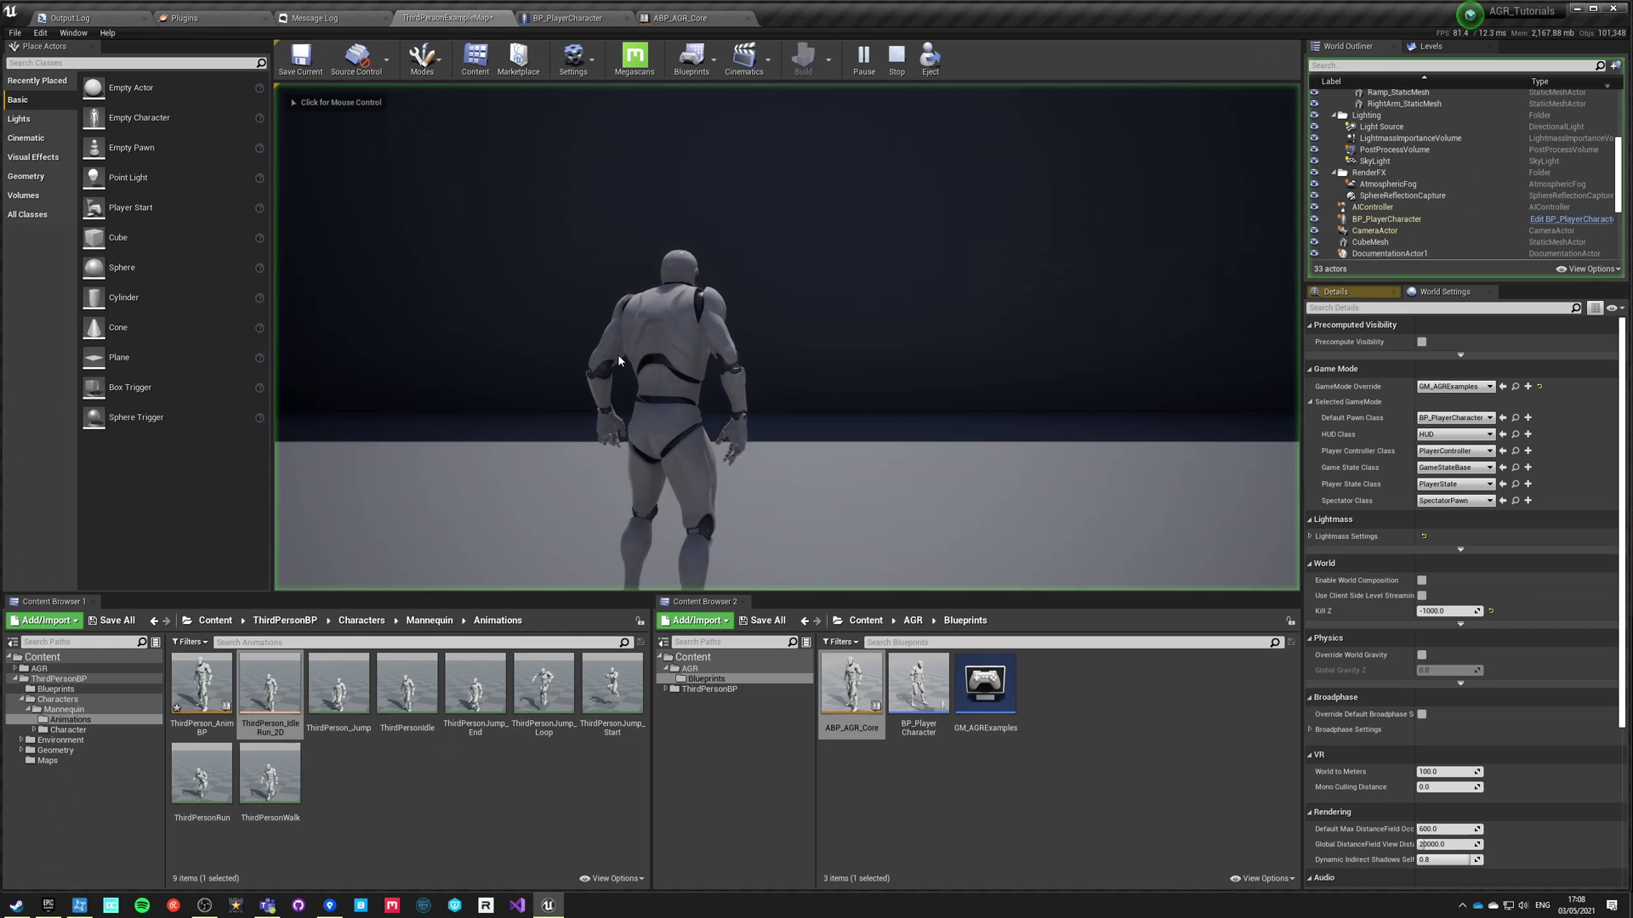
click(619, 361)
key(space)
key(space)
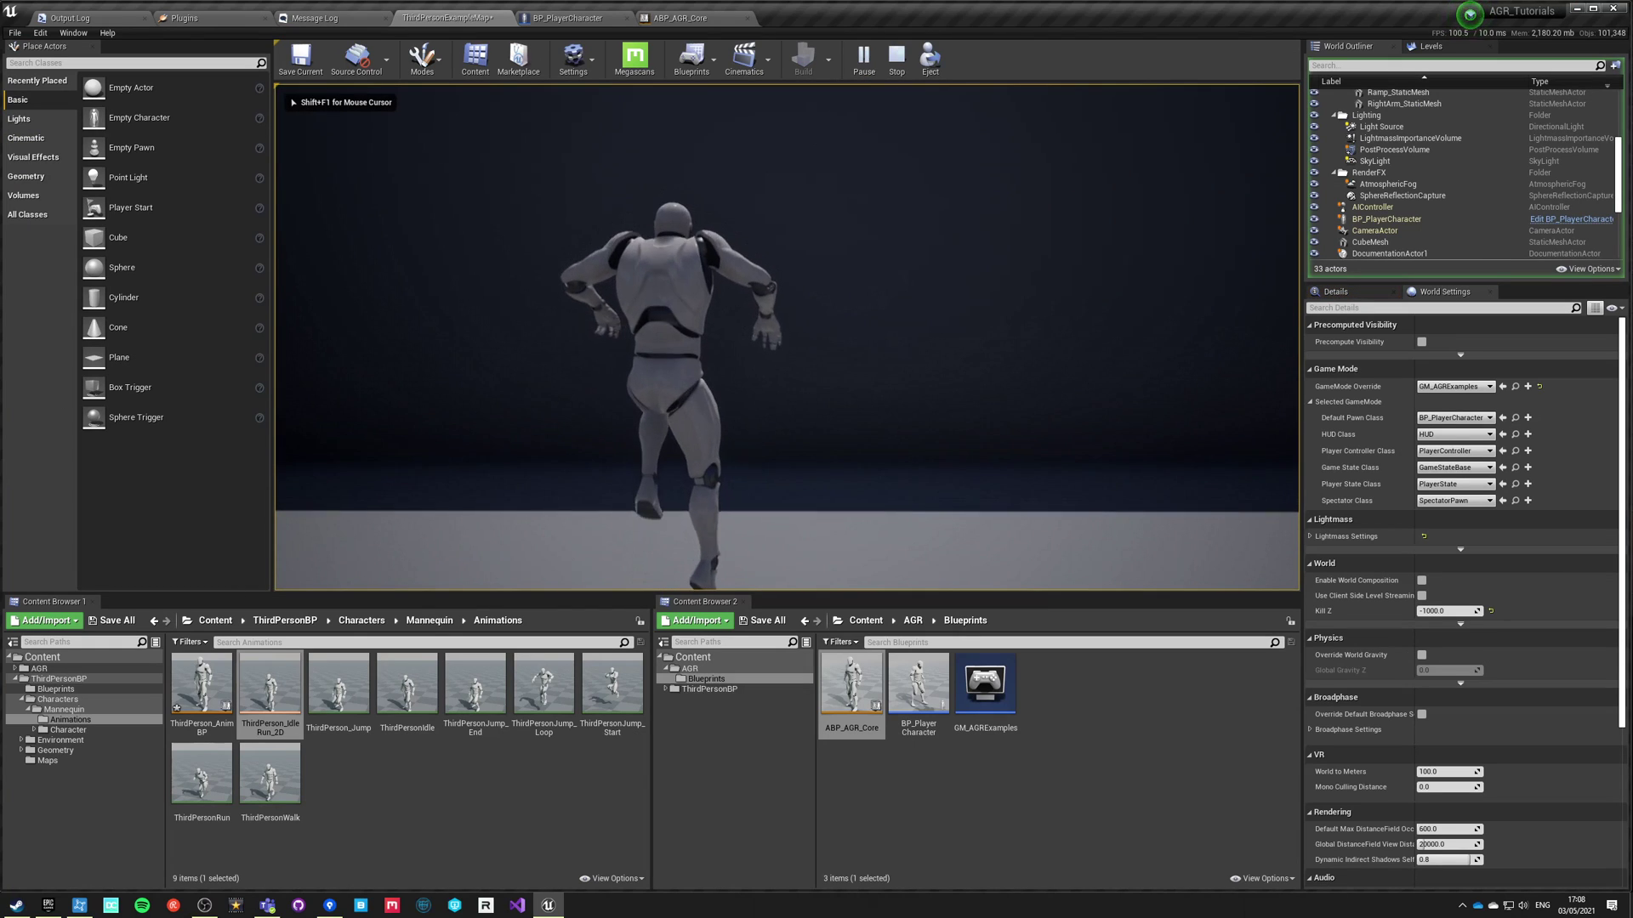
key(space)
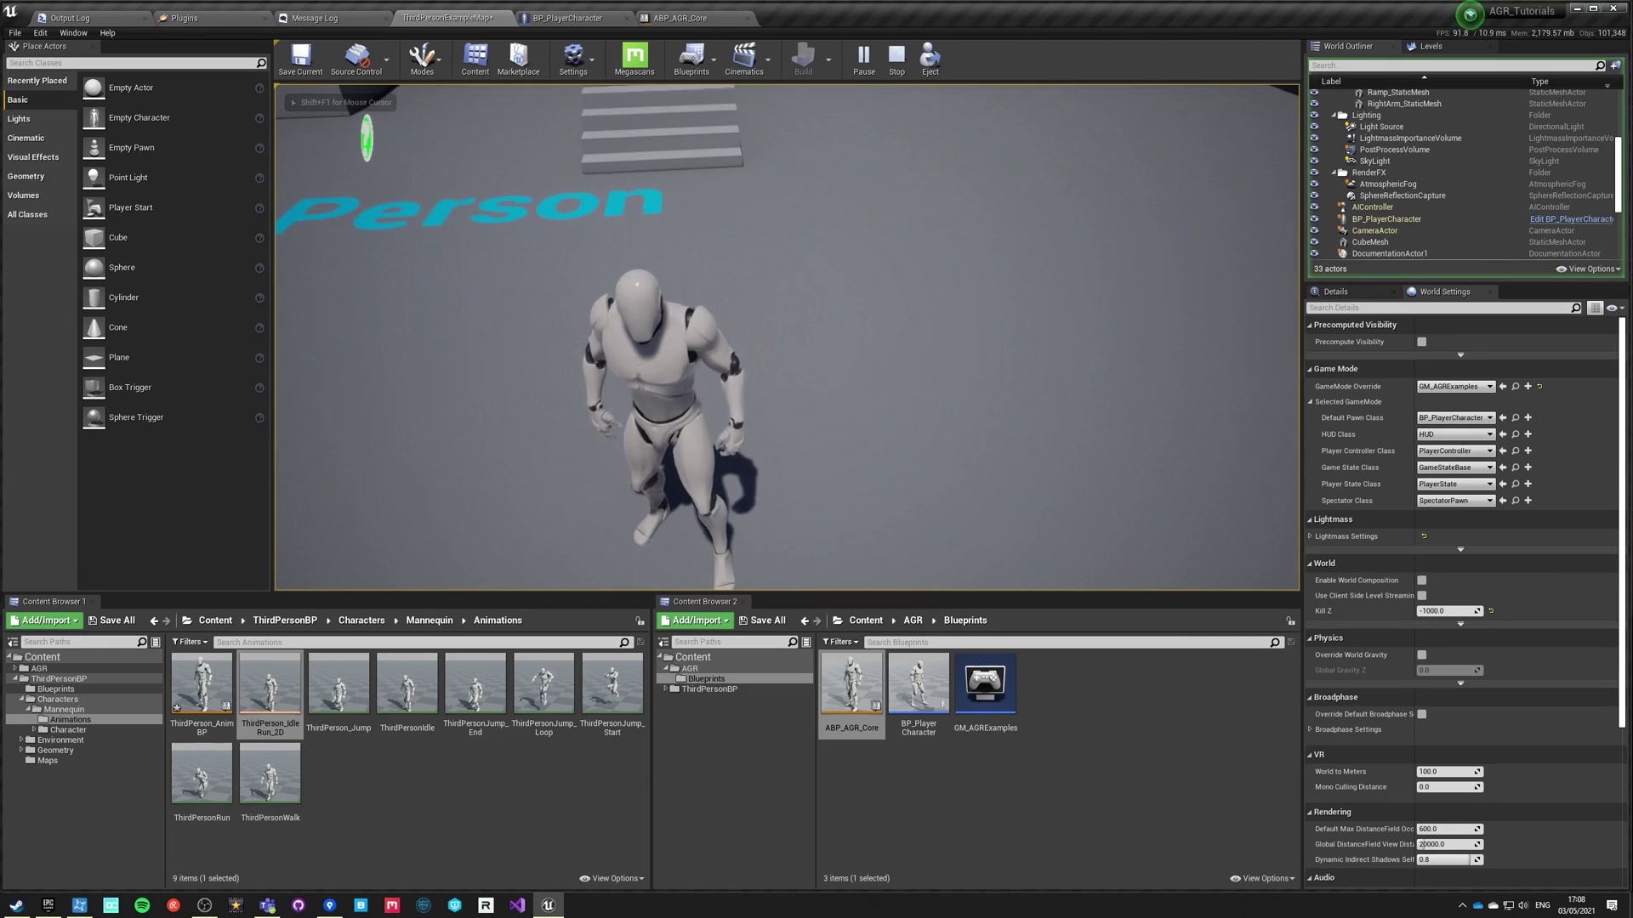
key(space)
key(space)
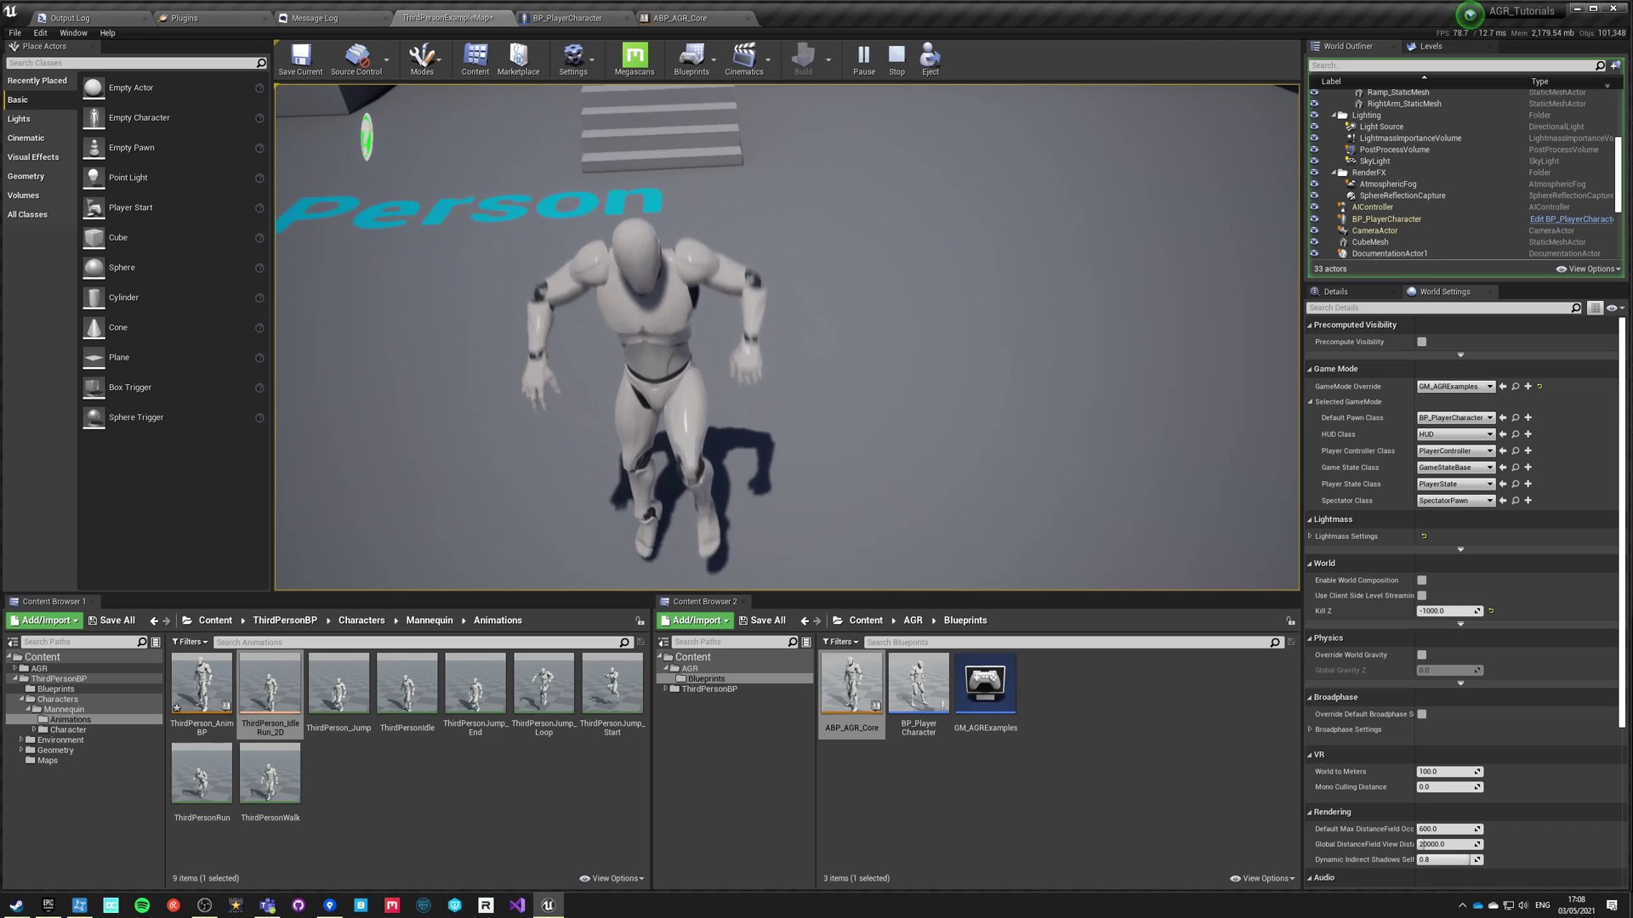
key(w)
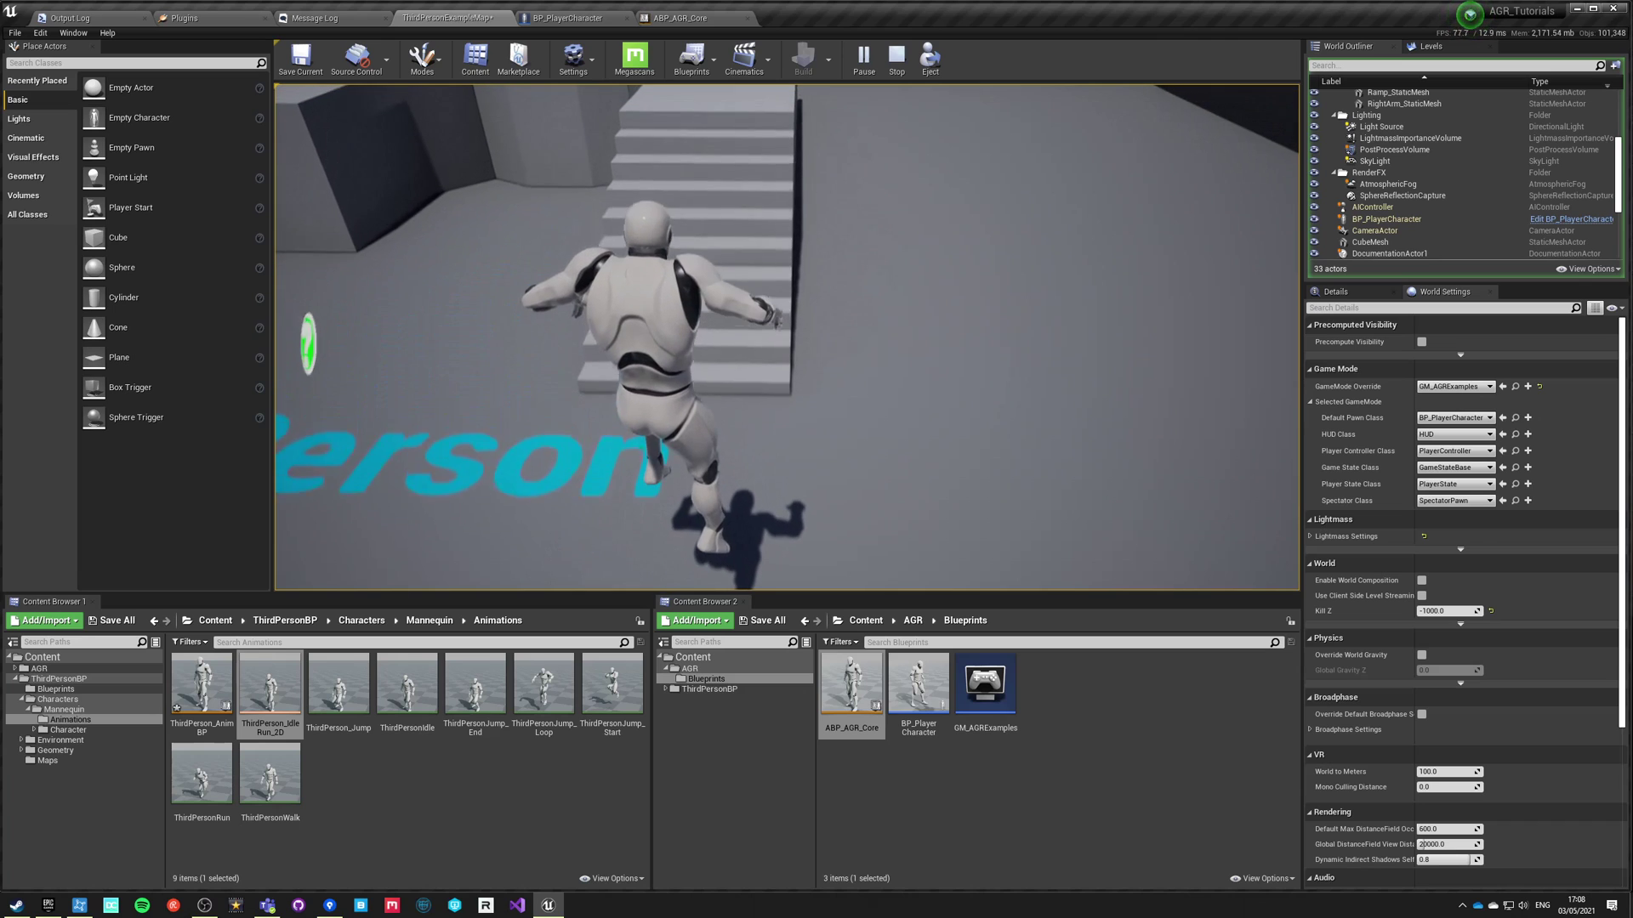
key(space)
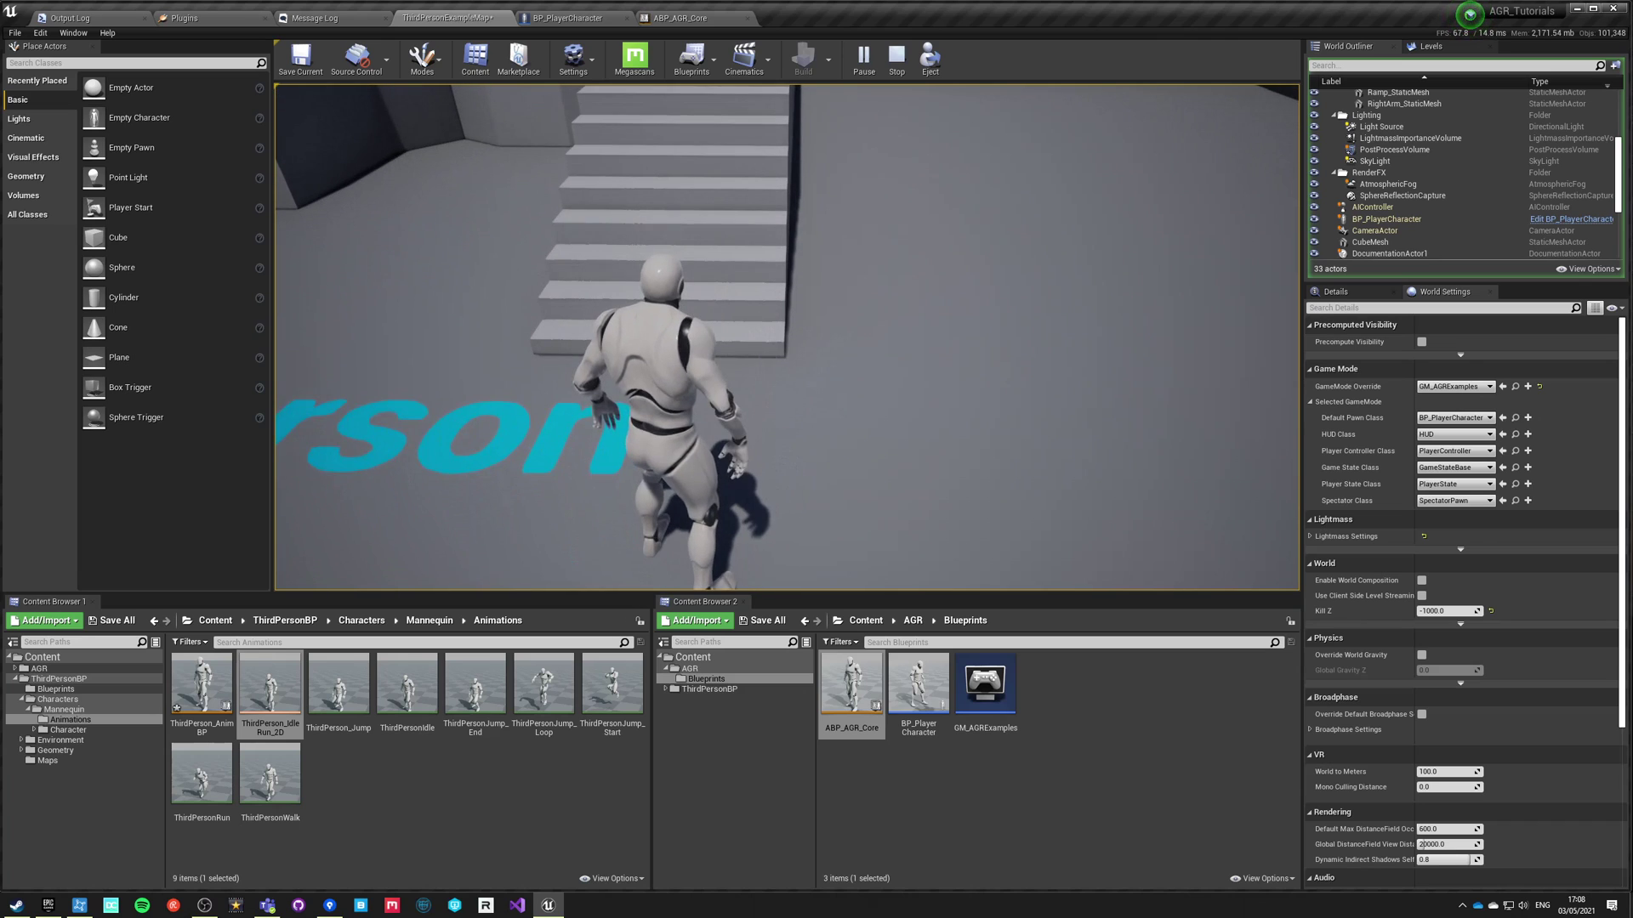
key(Escape)
Move the Play ThirdPersonJump_Loop node farther away from Blend Poses by bool in the ABP_AGR_Core AnimGraph.
click(680, 18)
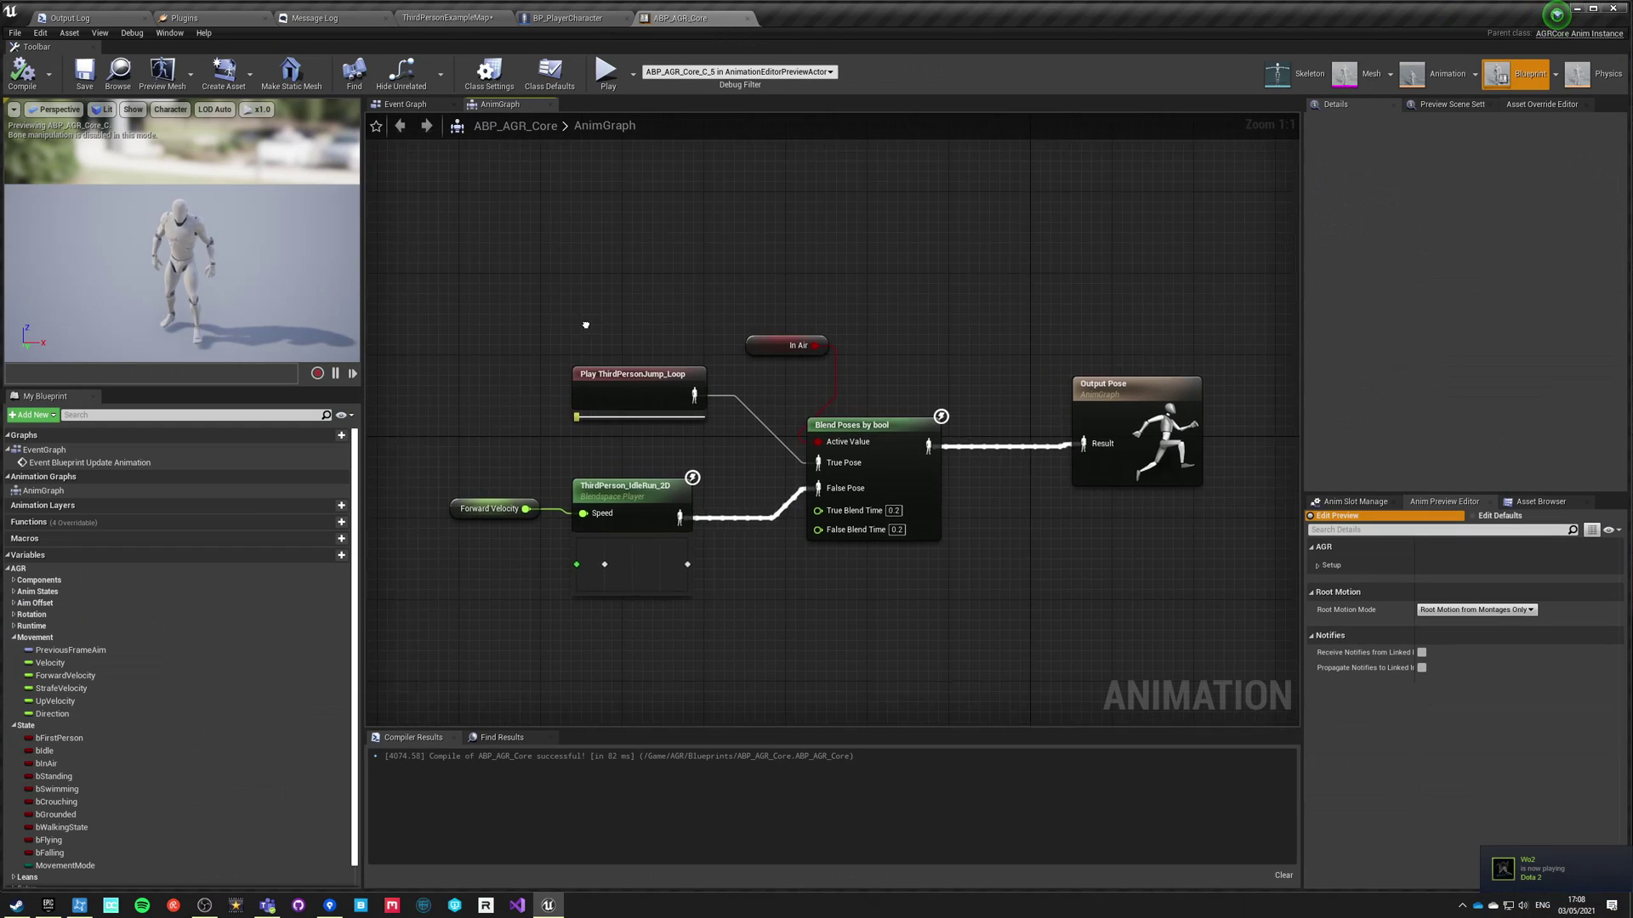
right_drag(586, 325, 649, 366)
drag(654, 420, 520, 359)
click(758, 493)
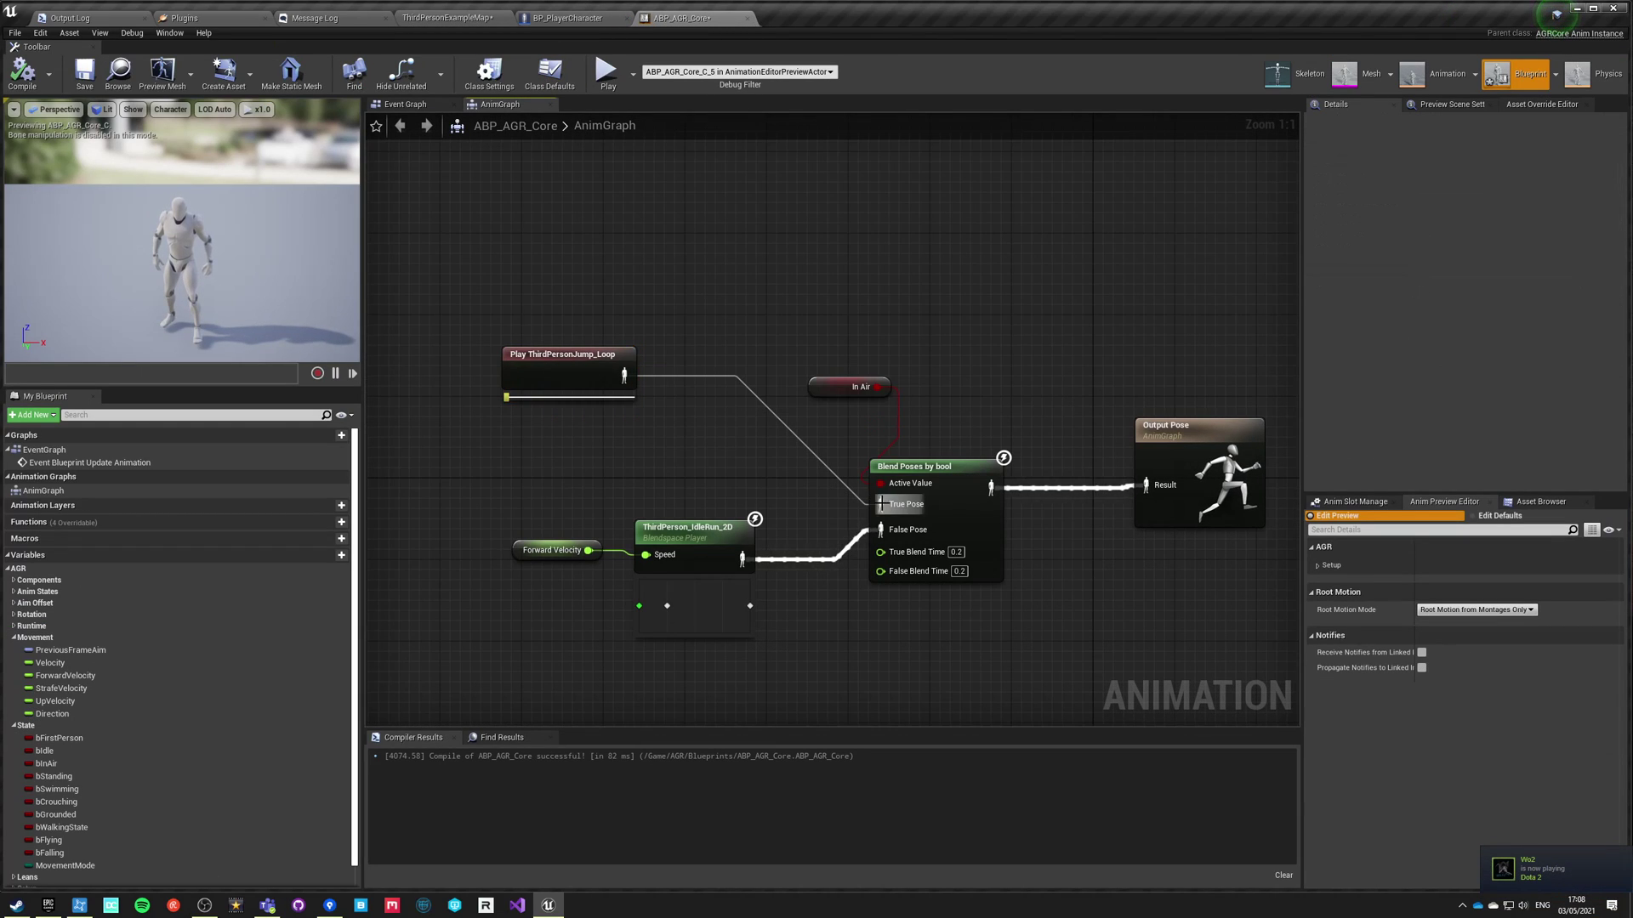
Add a new state machine named InAir and place it just below the Play ThirdPersonJump_Loop node.
right_click(590, 438)
text(state machine)
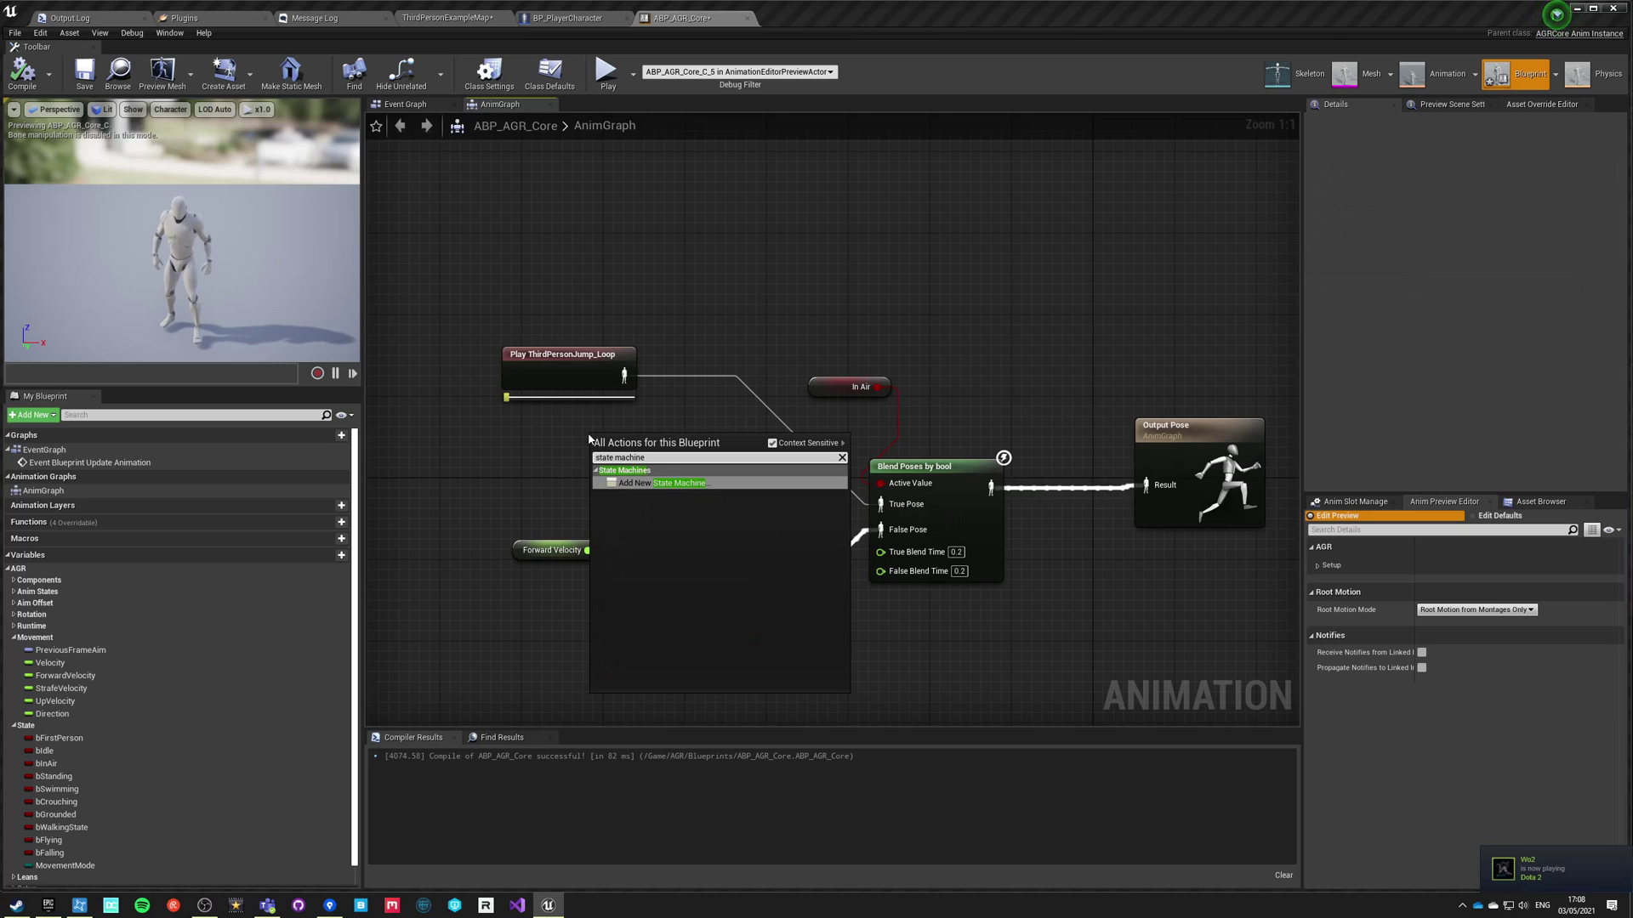
key(Return)
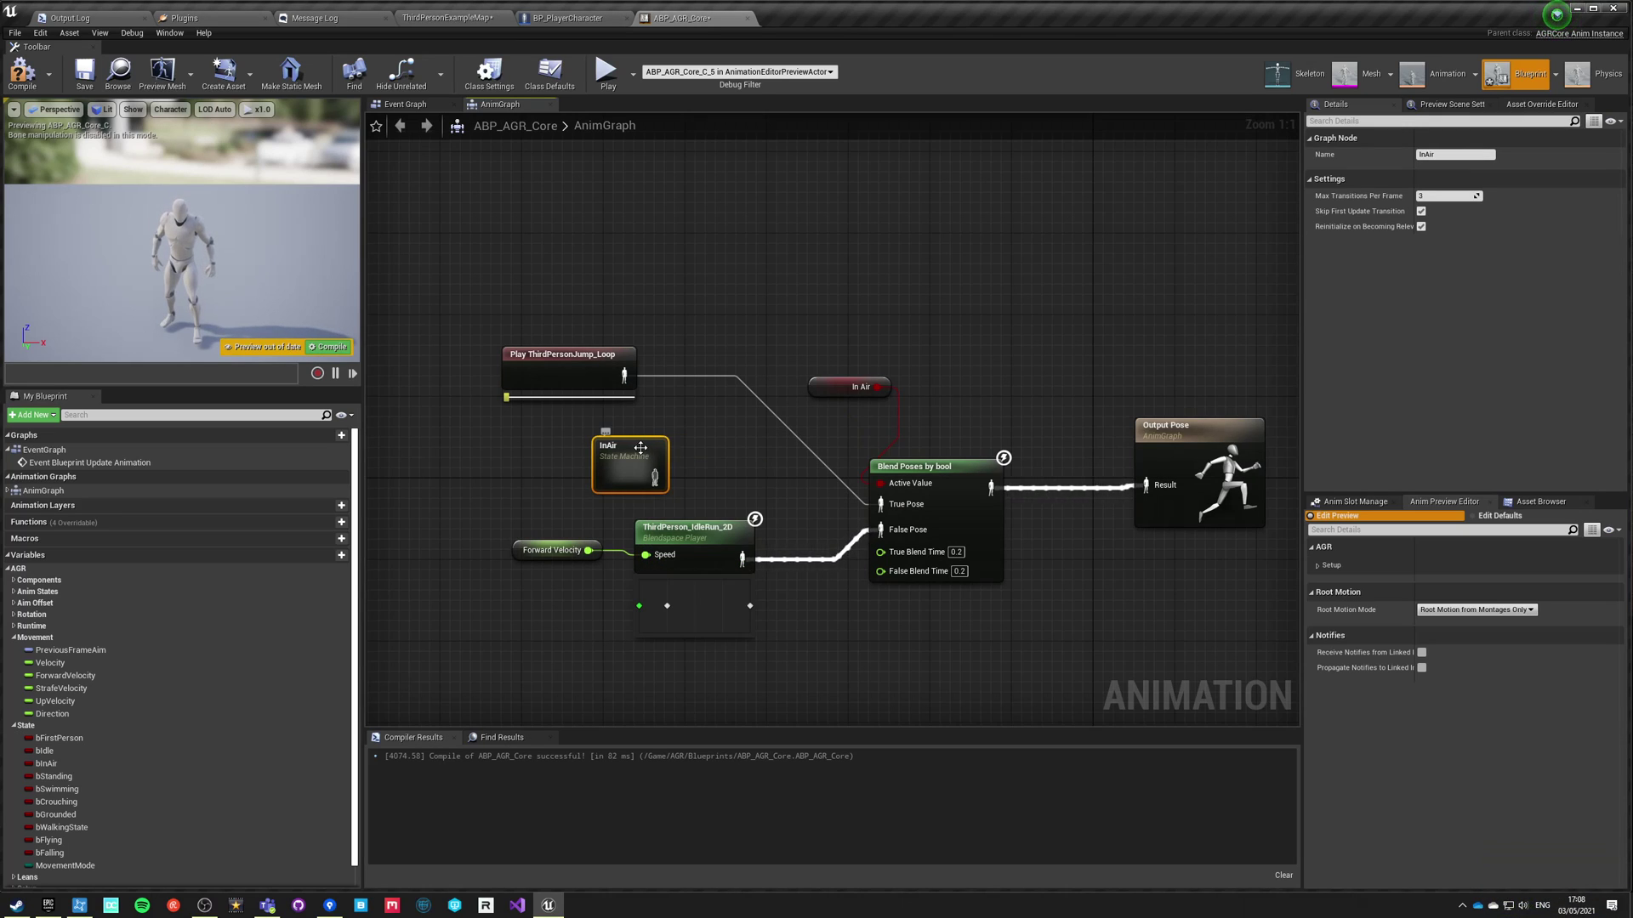
drag(640, 447, 619, 437)
click(555, 382)
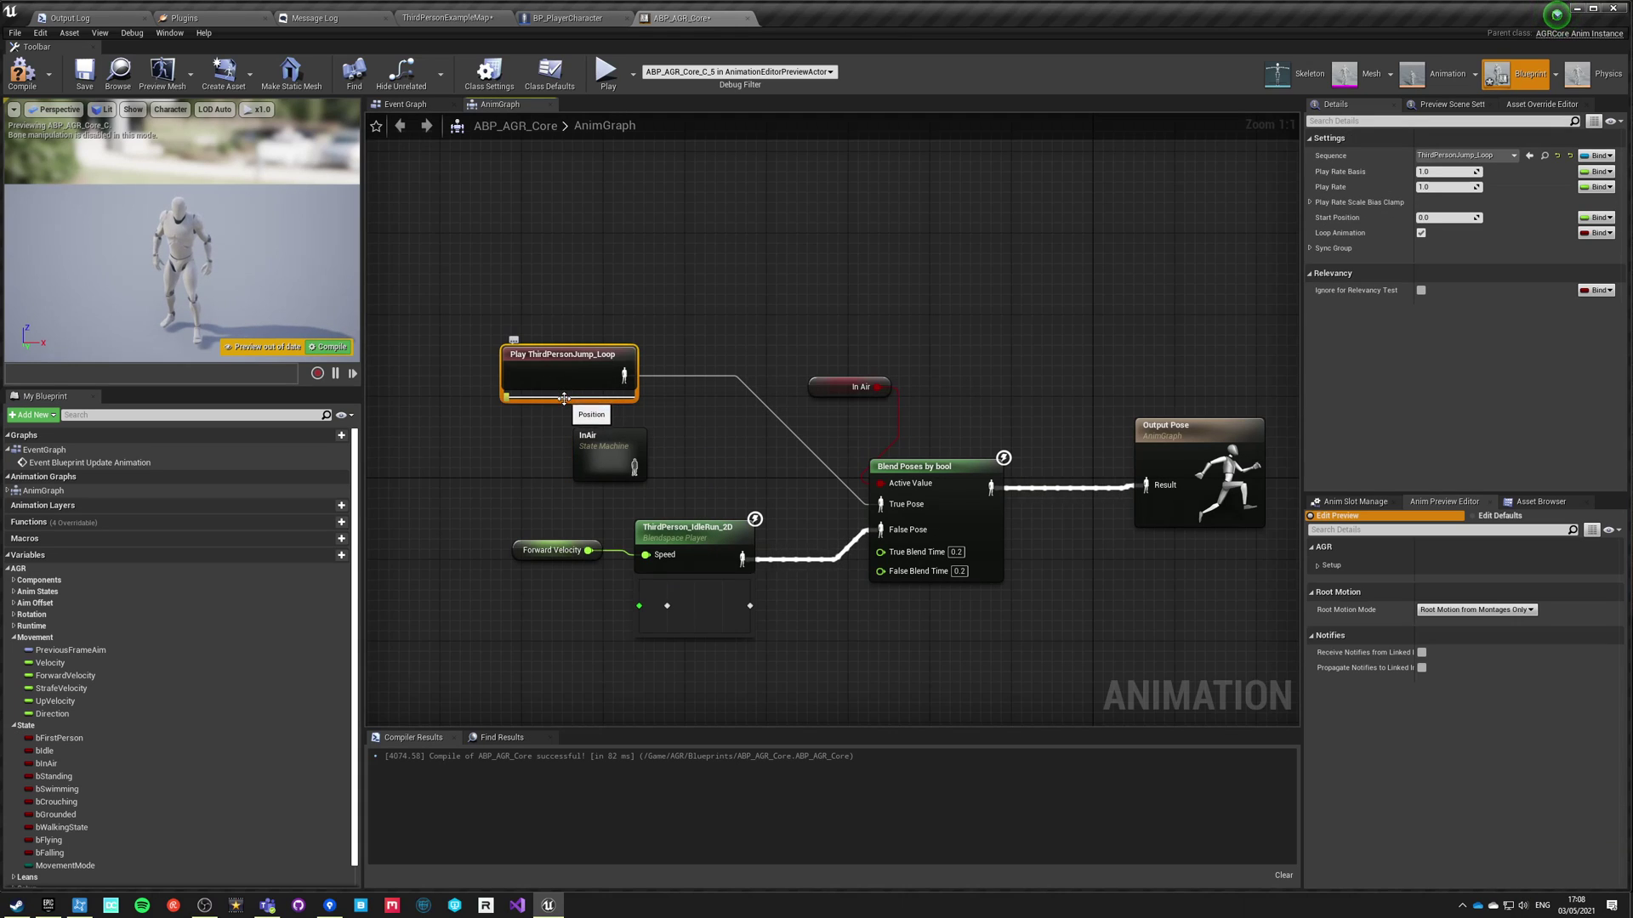
Open the InAir state machine and create a state named Entry connected from its entry point.
double_click(609, 451)
drag(865, 432, 931, 436)
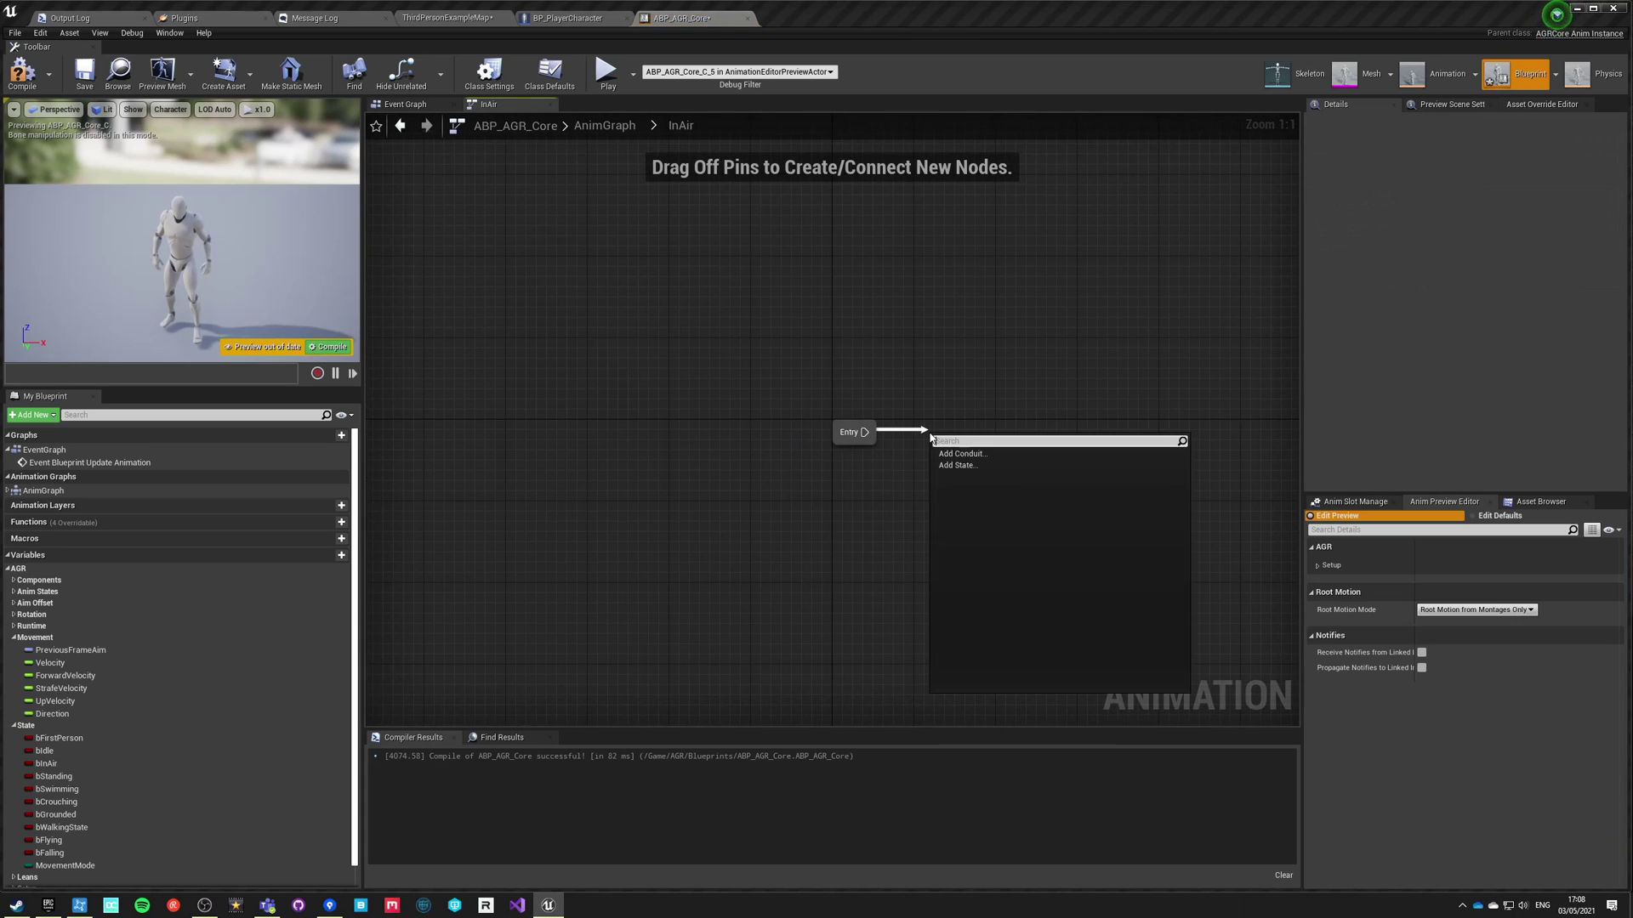
click(950, 466)
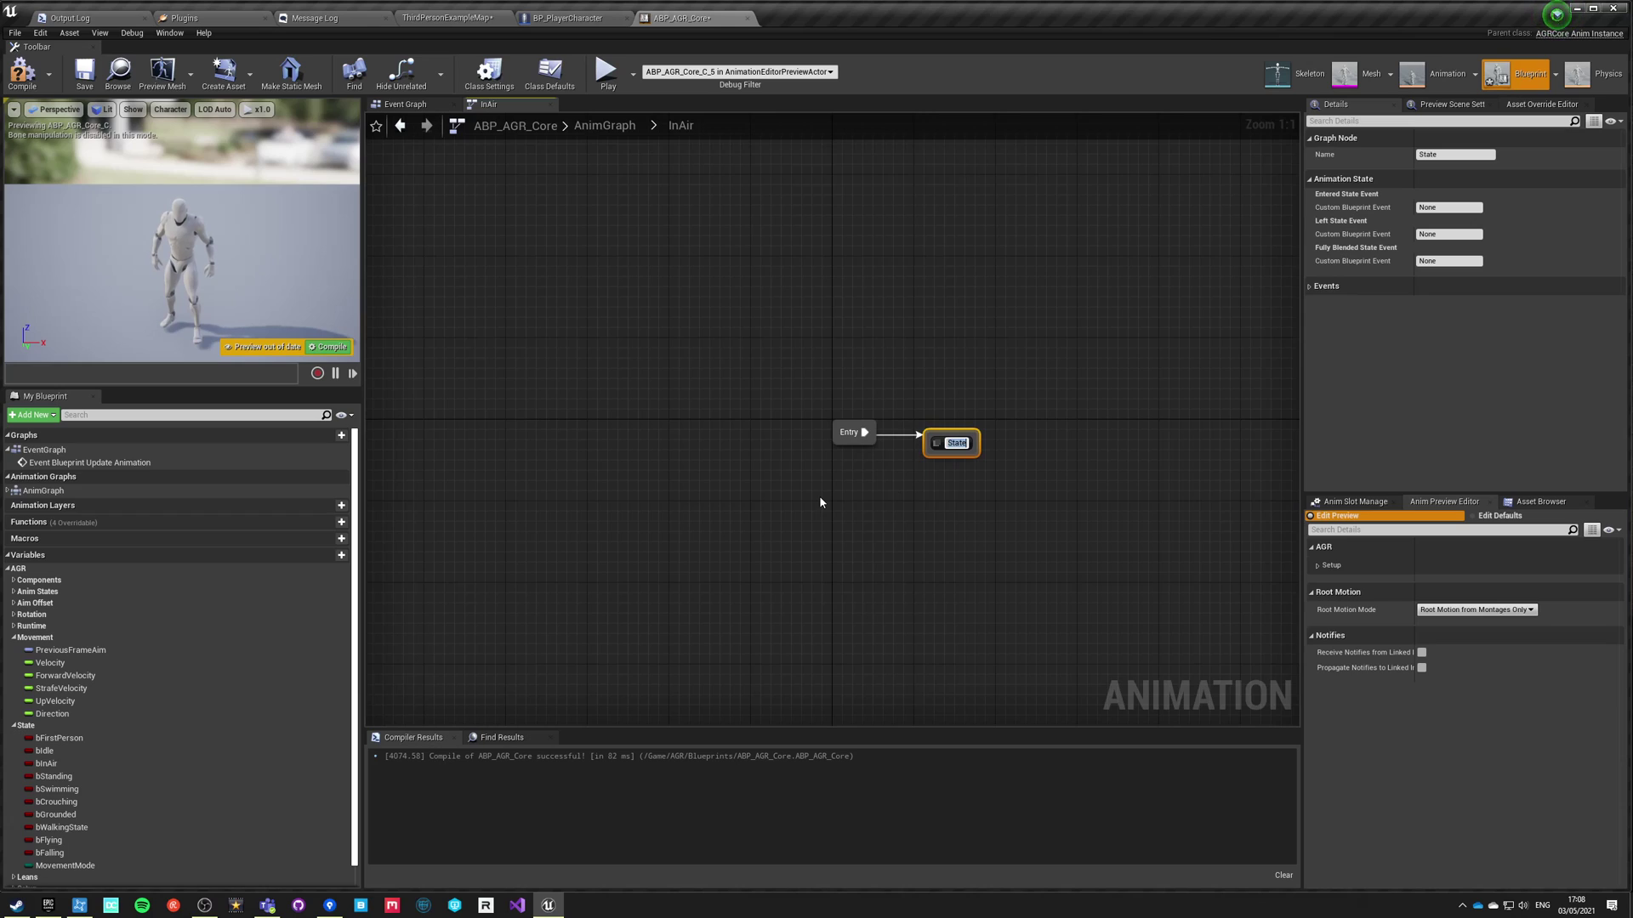
text(Entry)
key(Return)
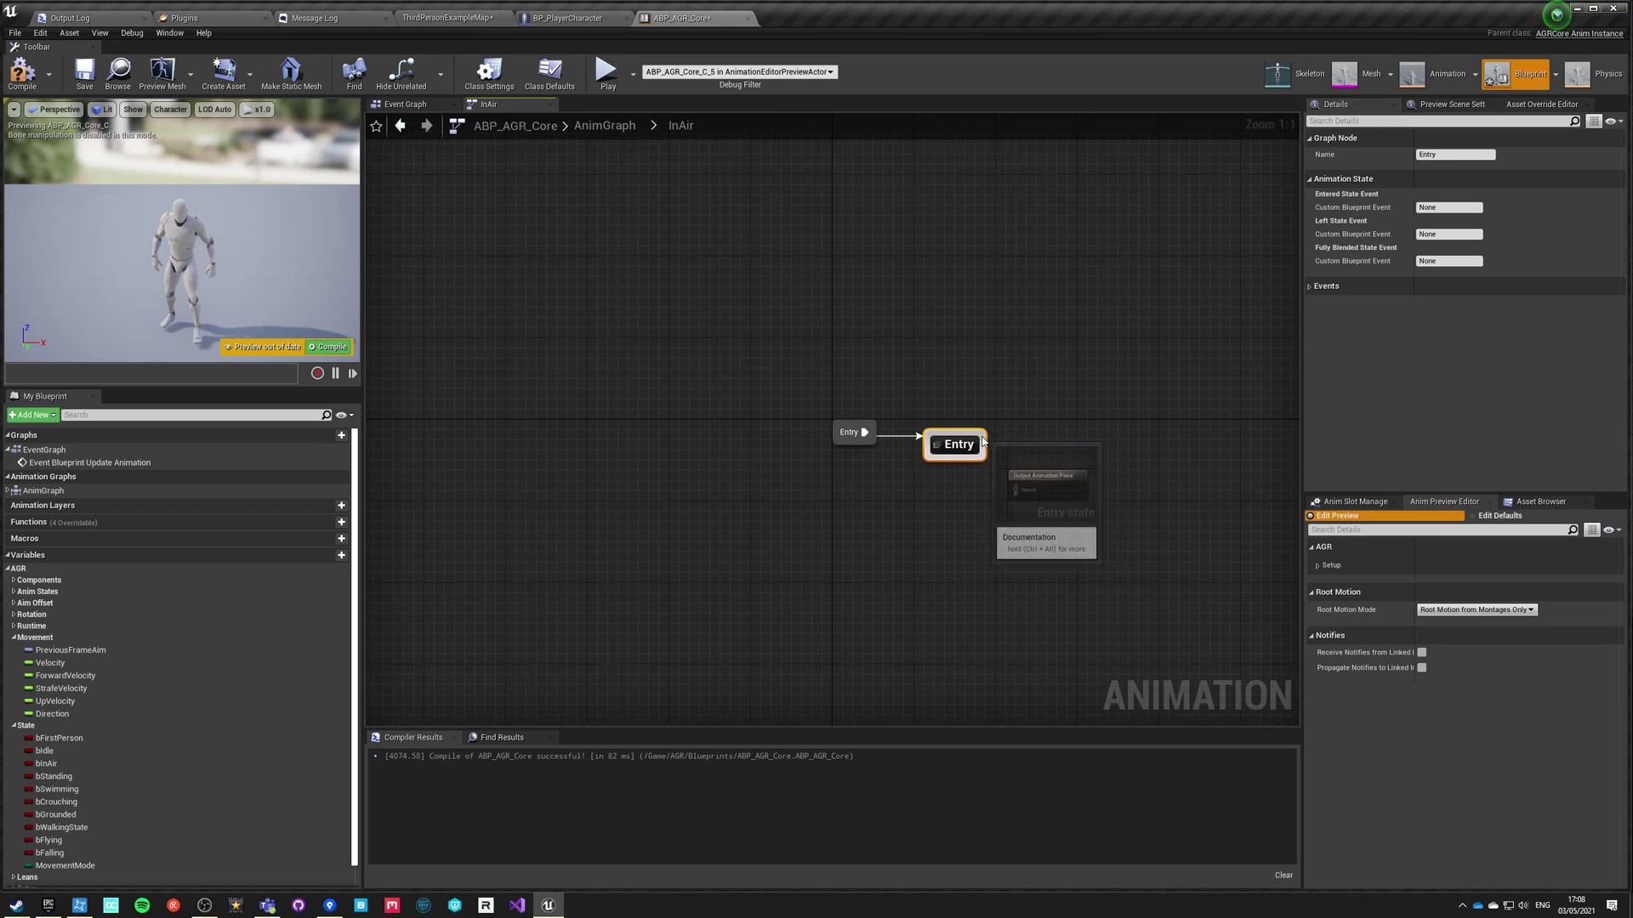
Create a state named InAir with a transition leading to it from the Entry state.
drag(983, 444, 1052, 443)
click(1078, 472)
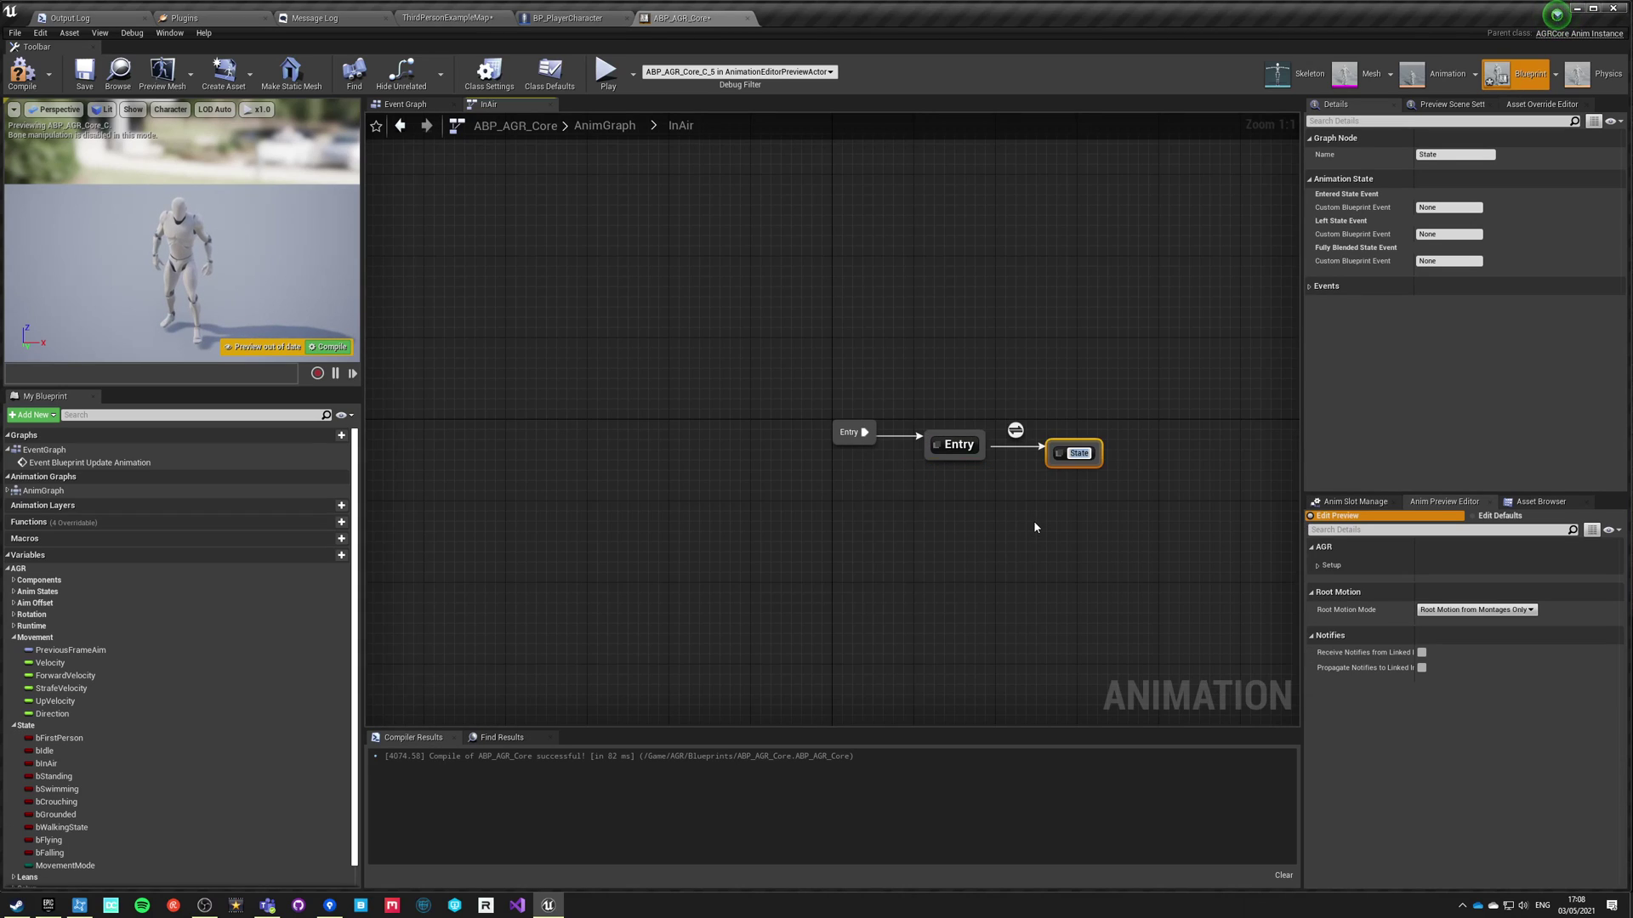
text(InAir)
key(Return)
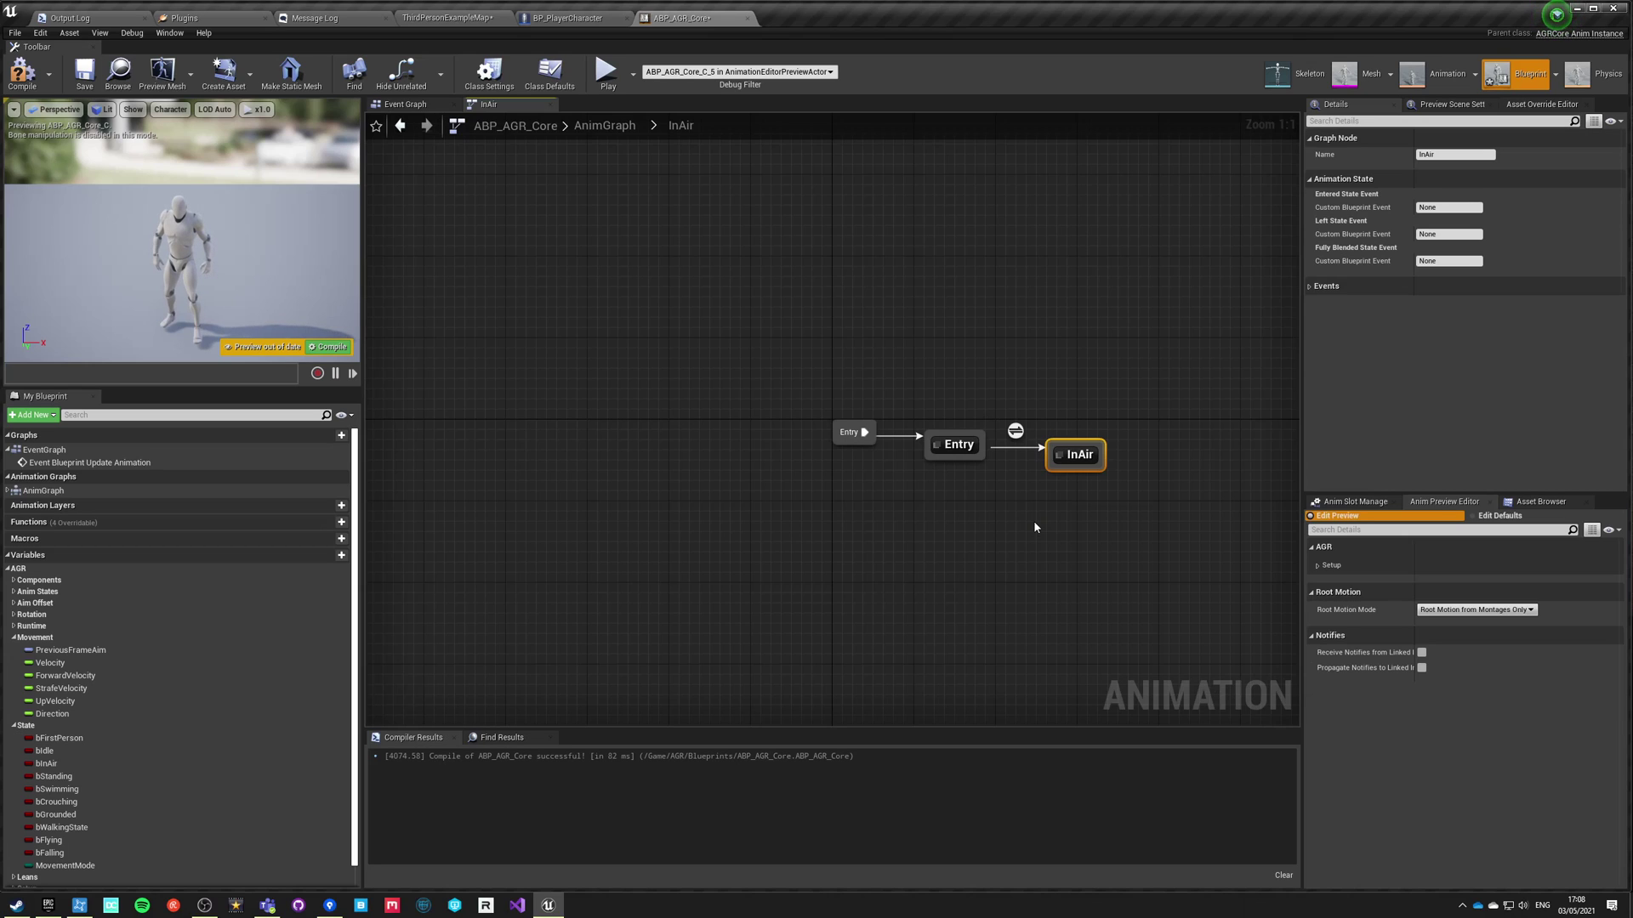
Paste the Play ThirdPersonJump_Loop node into the InAir state and connect it to the Output Animation Pose placed beside it.
double_click(1079, 455)
key(ctrl+v)
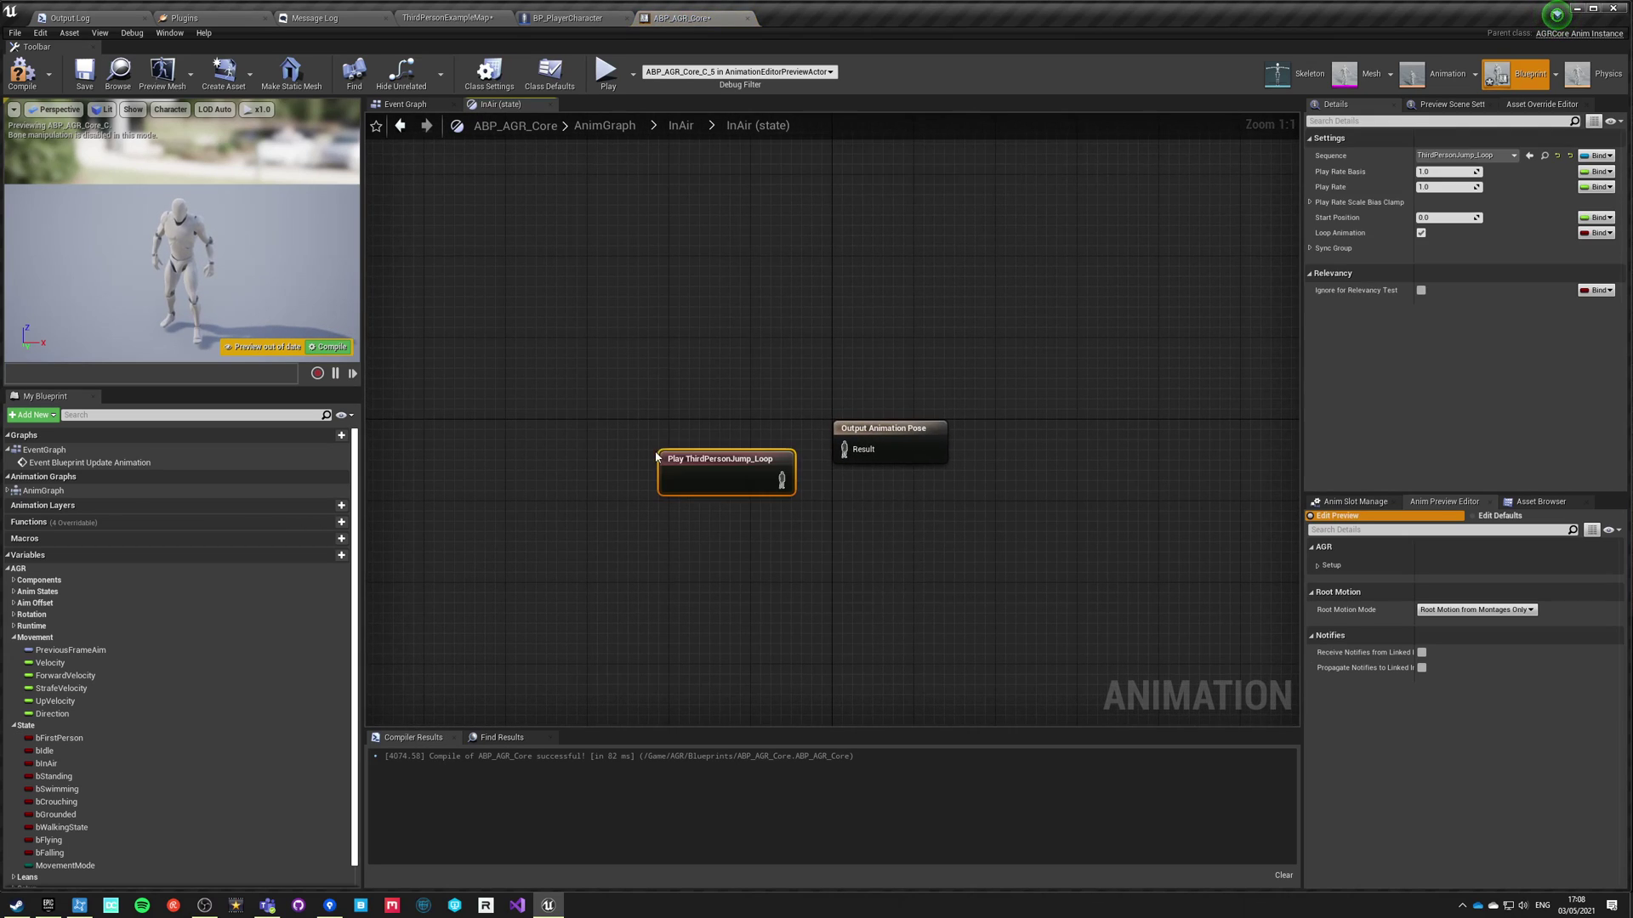
mouse_move(870, 445)
mouse_down()
mouse_move(845, 474)
mouse_move(859, 476)
mouse_up()
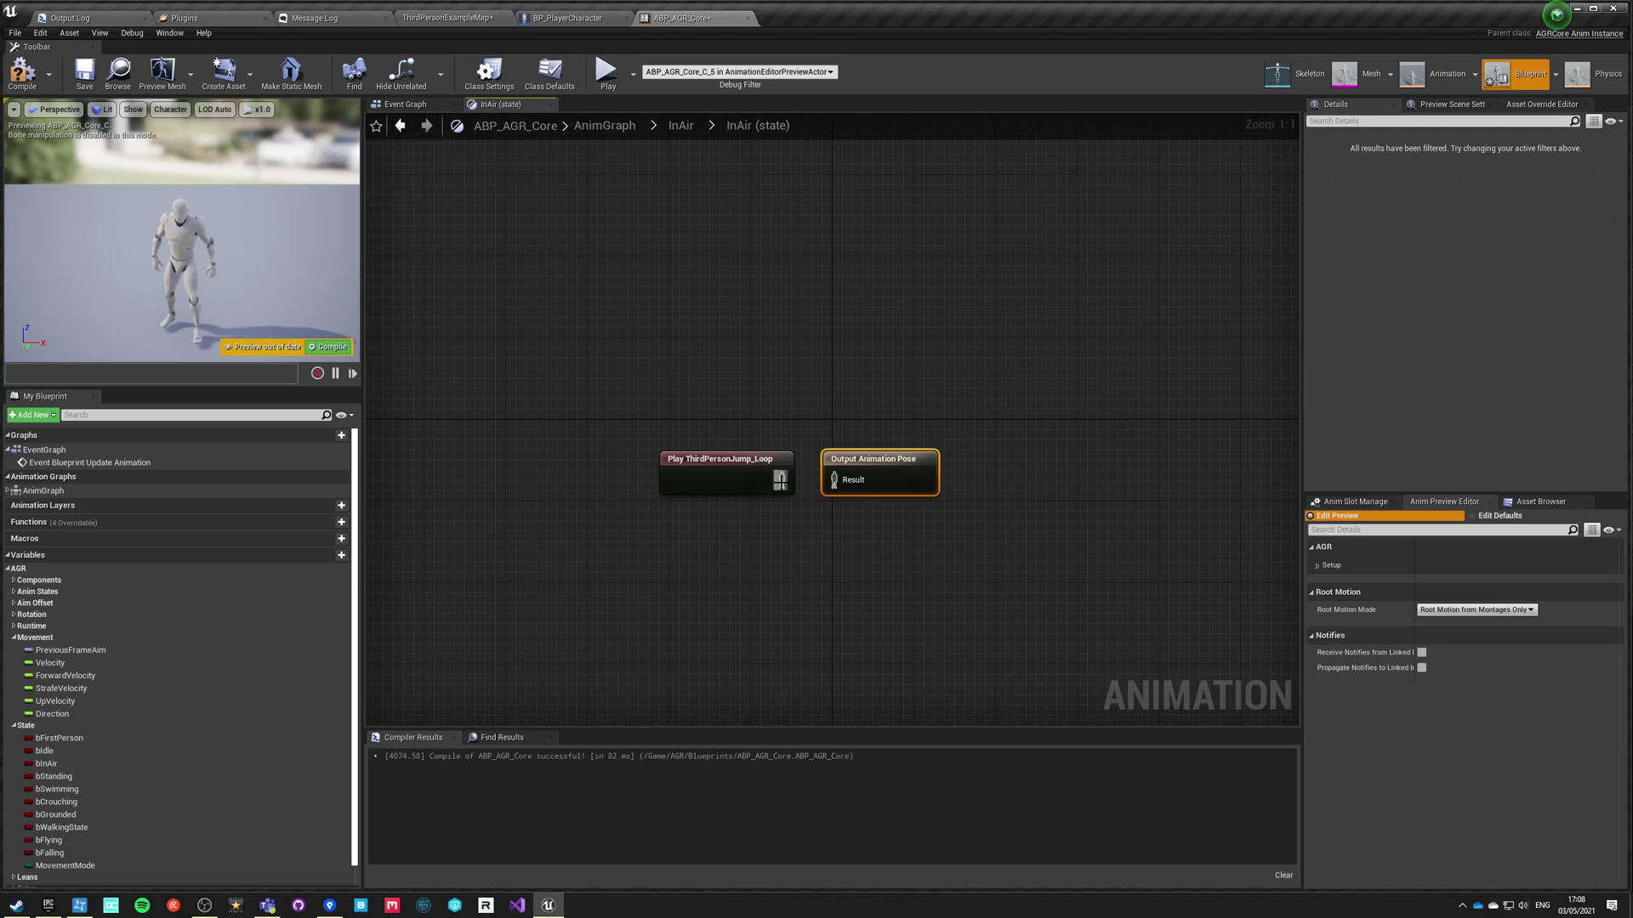
In the Entry state, feed the Output Animation Pose with a Play ThirdPersonJump_Start node that has Loop Animation disabled.
click(681, 126)
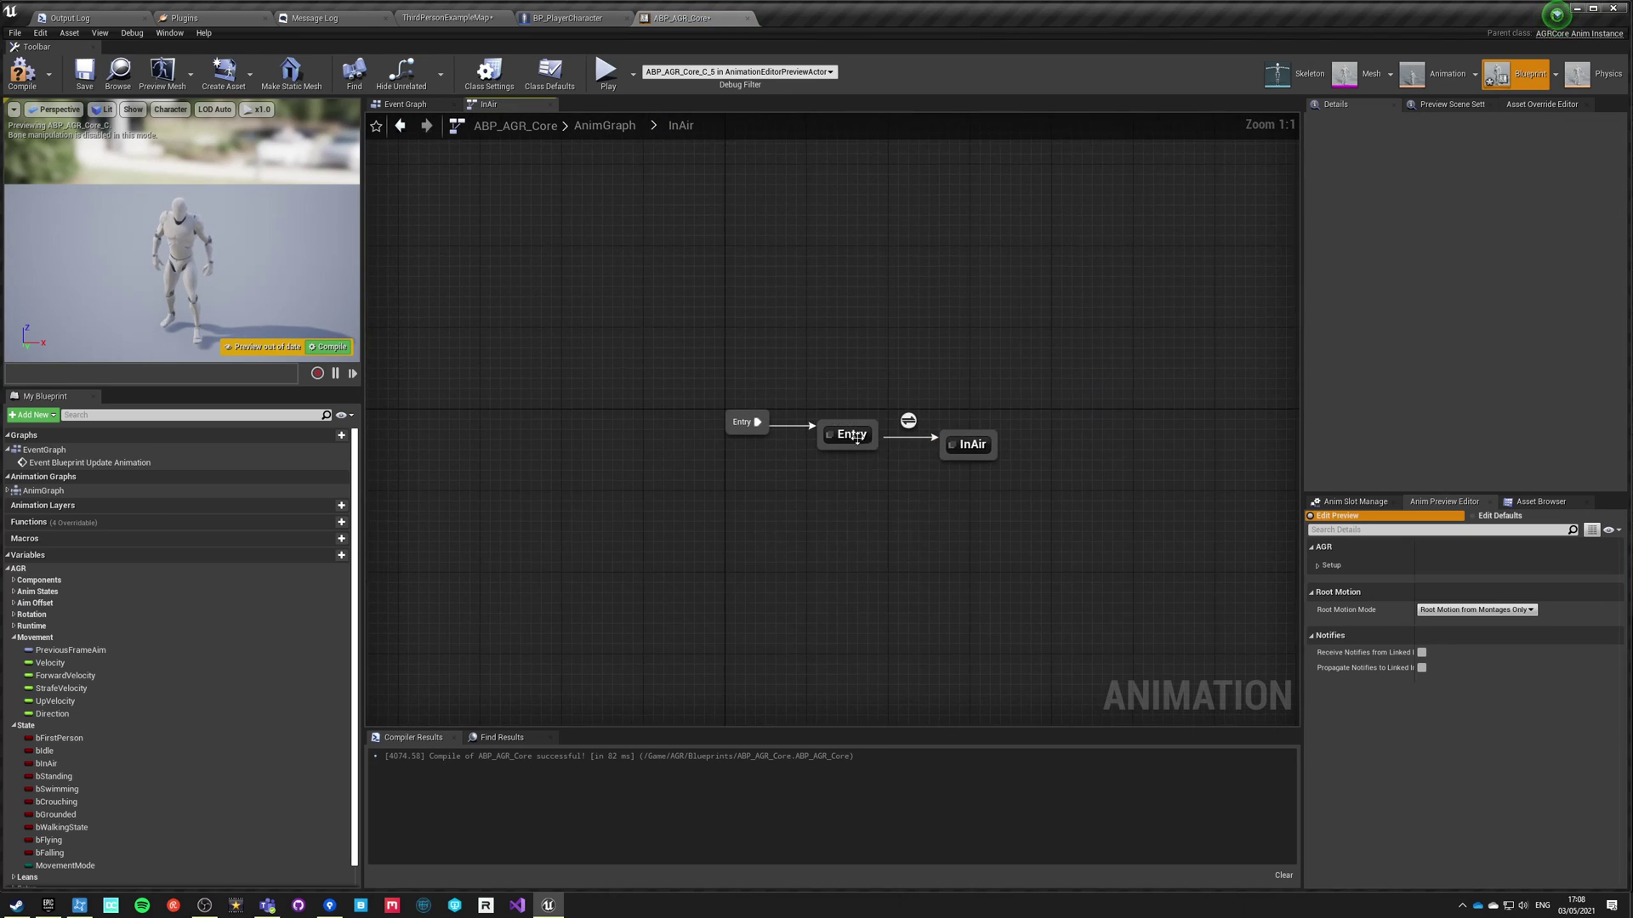
double_click(835, 435)
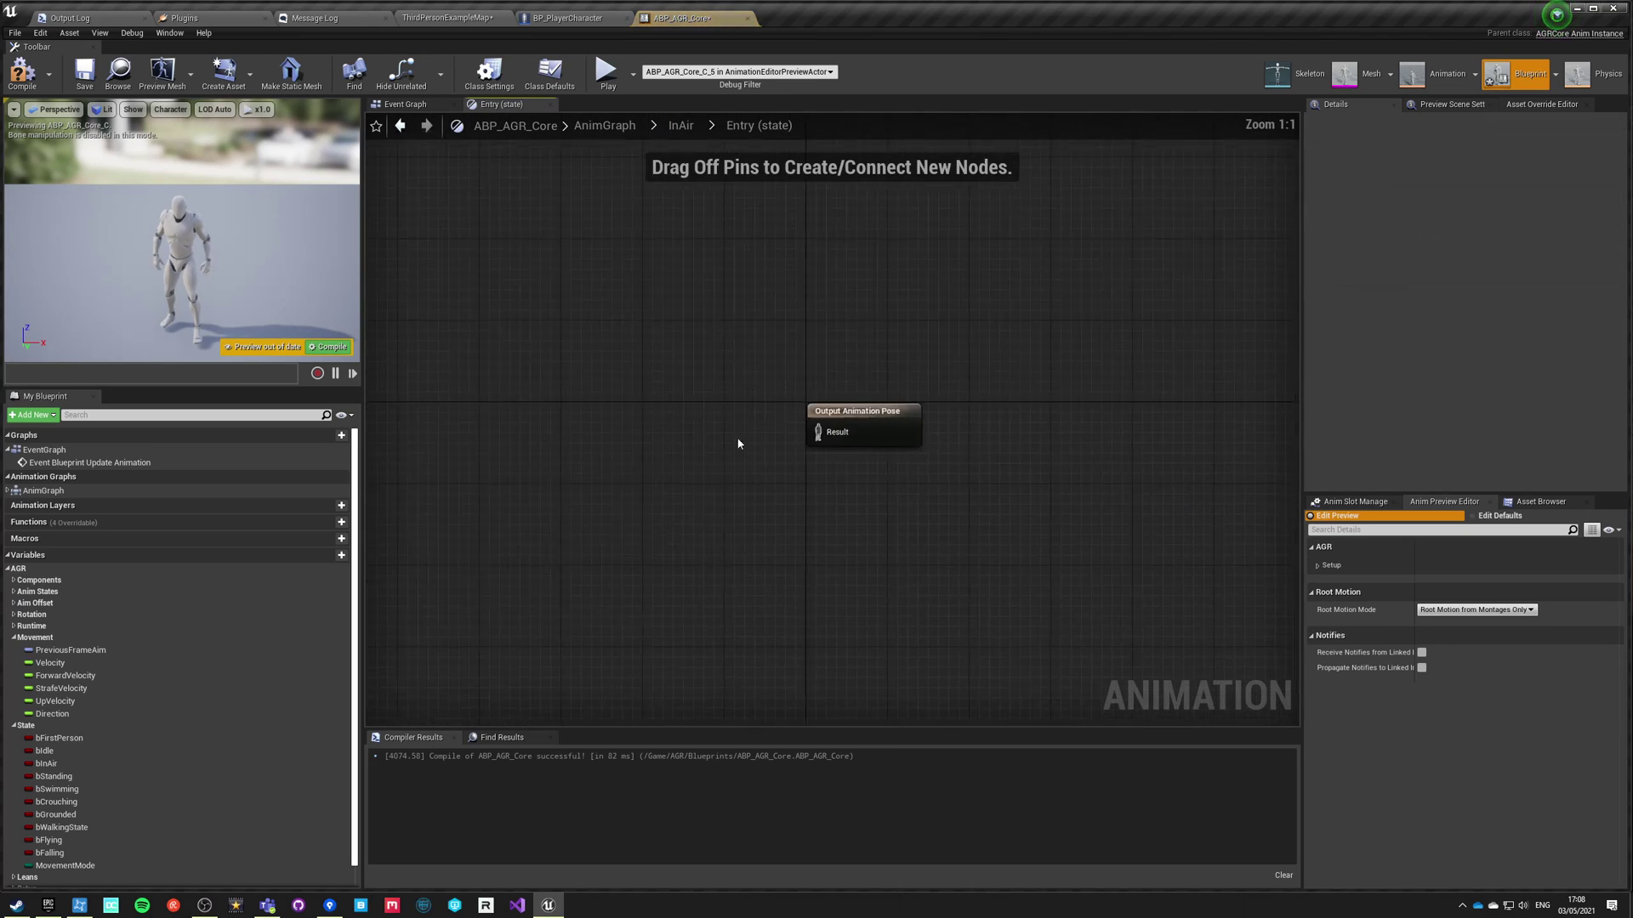
drag(842, 447, 675, 441)
text(jum)
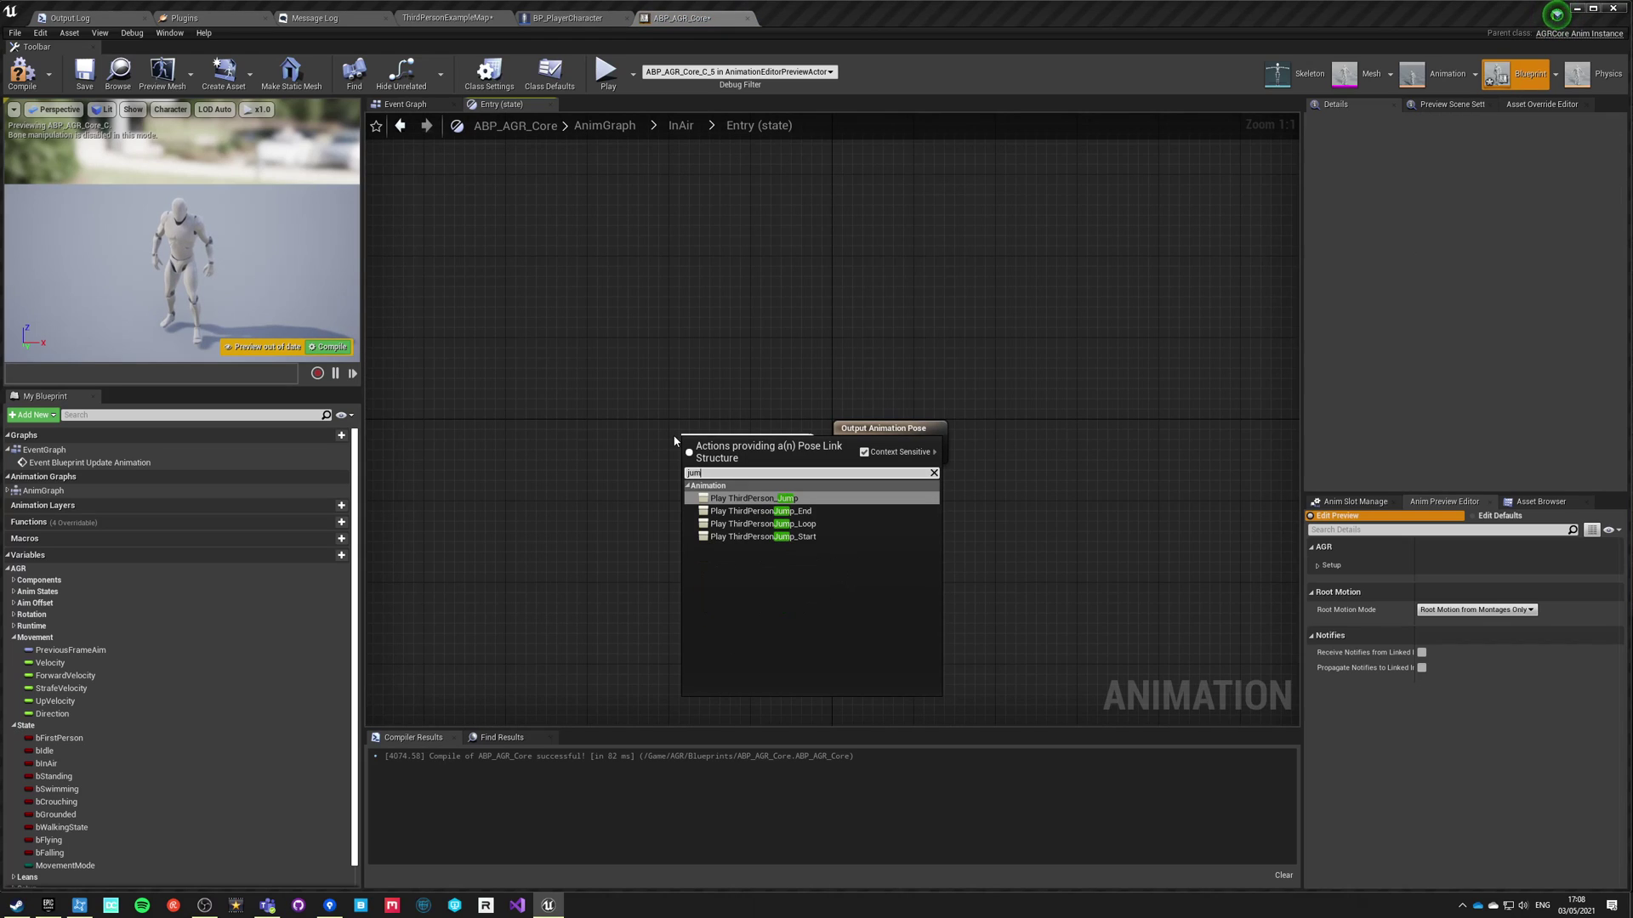
key(Down)
key(Down)
key(Down)
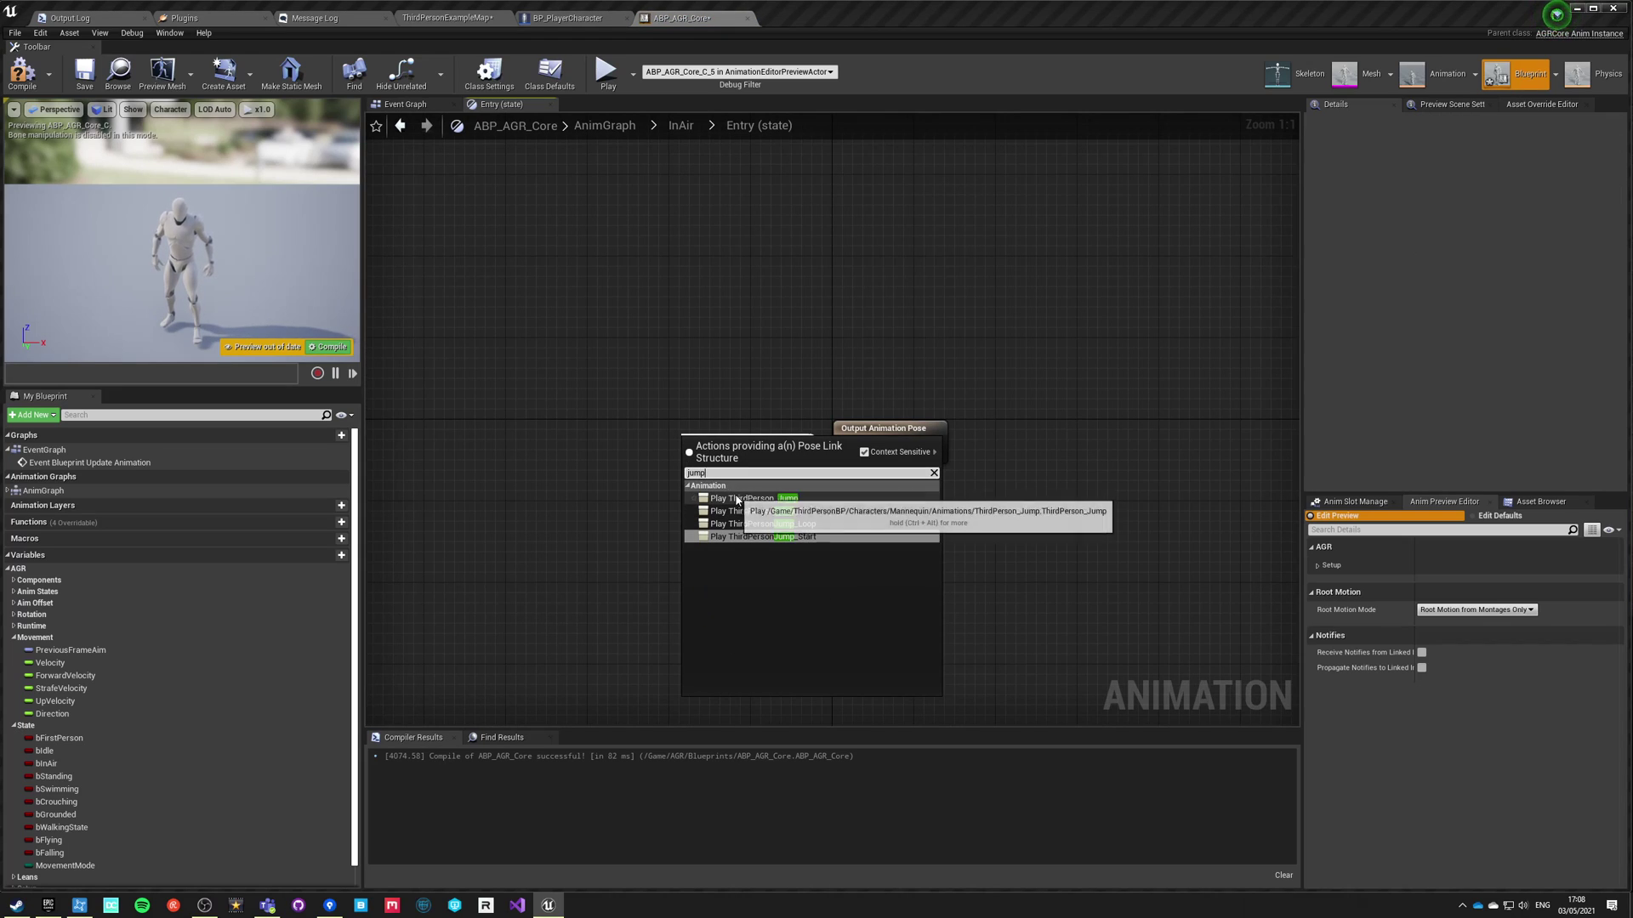
key(Return)
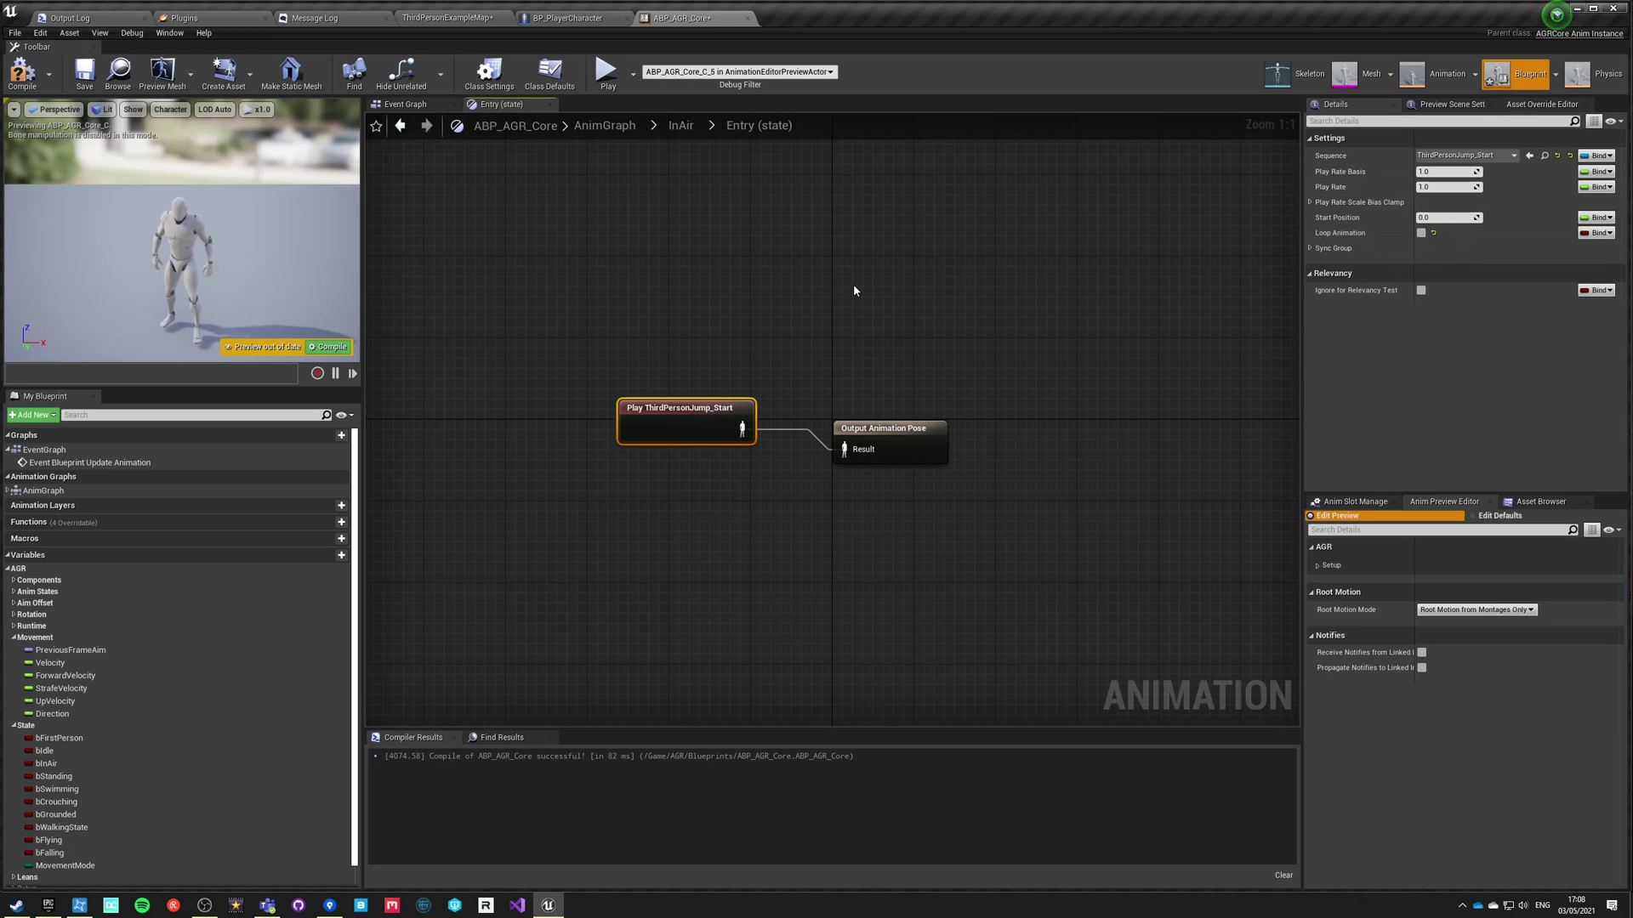
Enable the automatic sequence-based rule on the Entry-to-InAir transition and align the InAir state level with Entry.
click(680, 125)
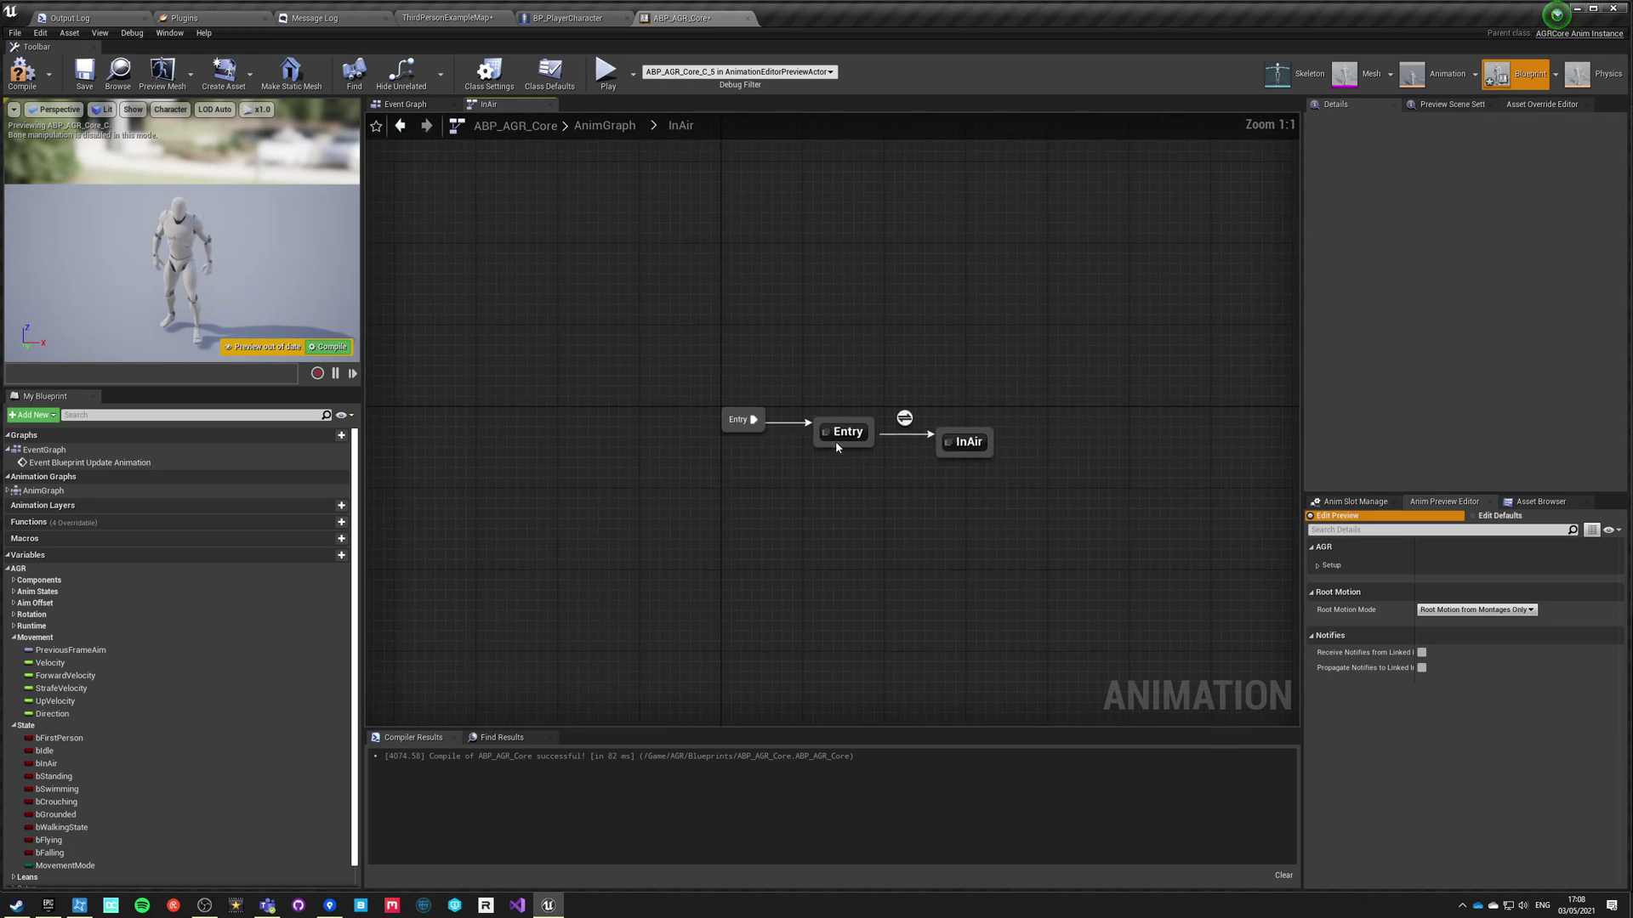
click(909, 424)
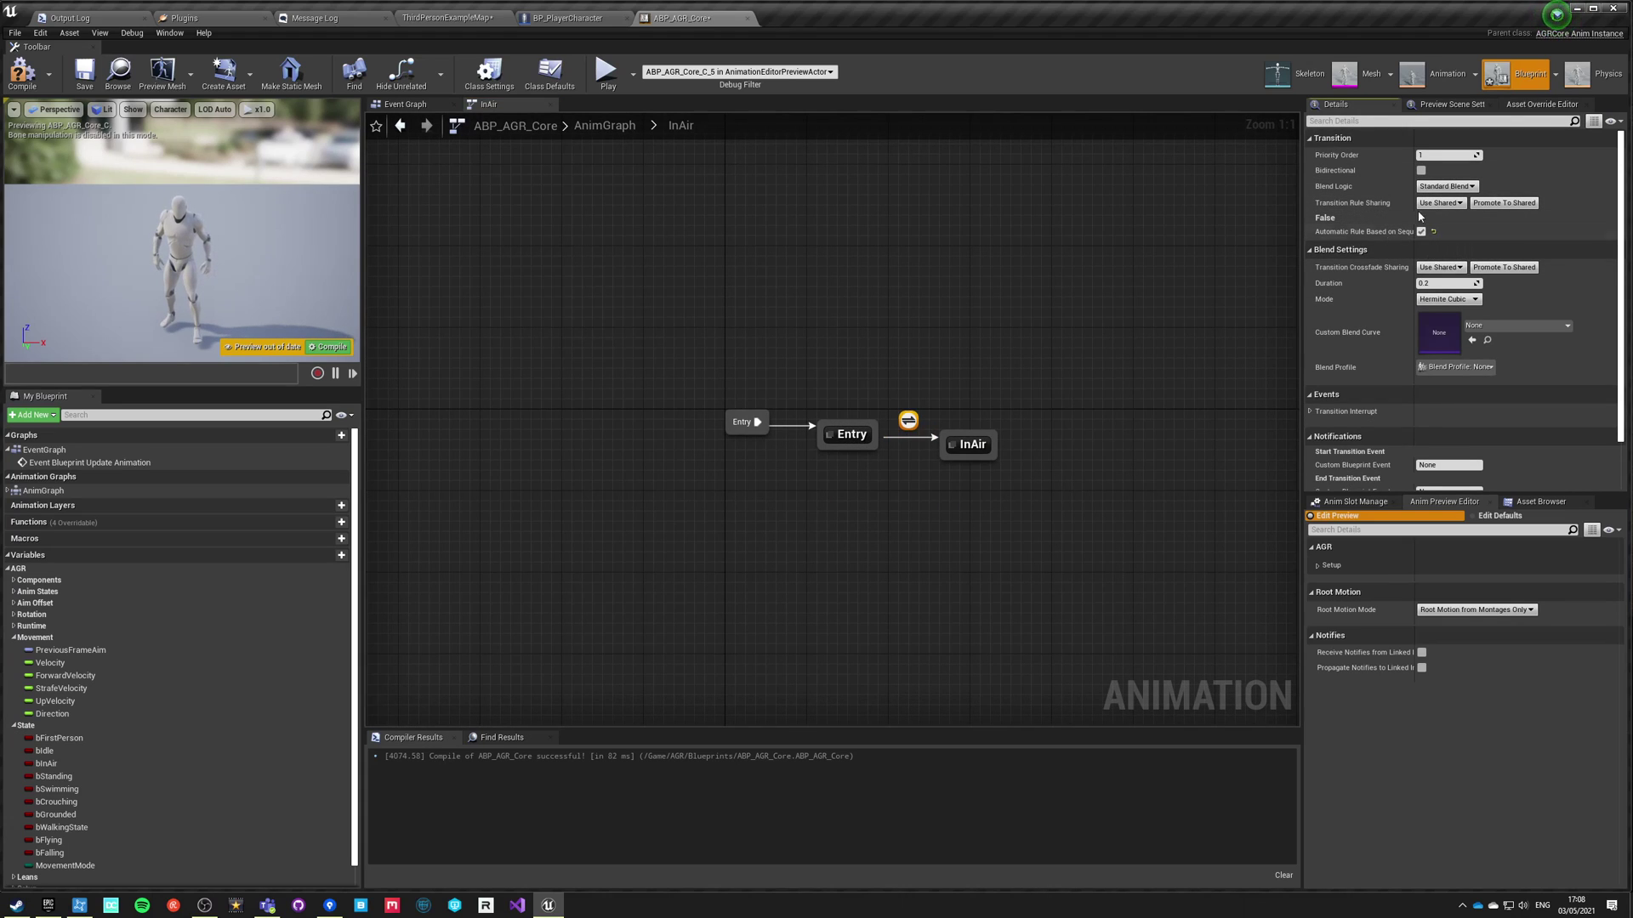
click(1005, 310)
drag(969, 453, 970, 441)
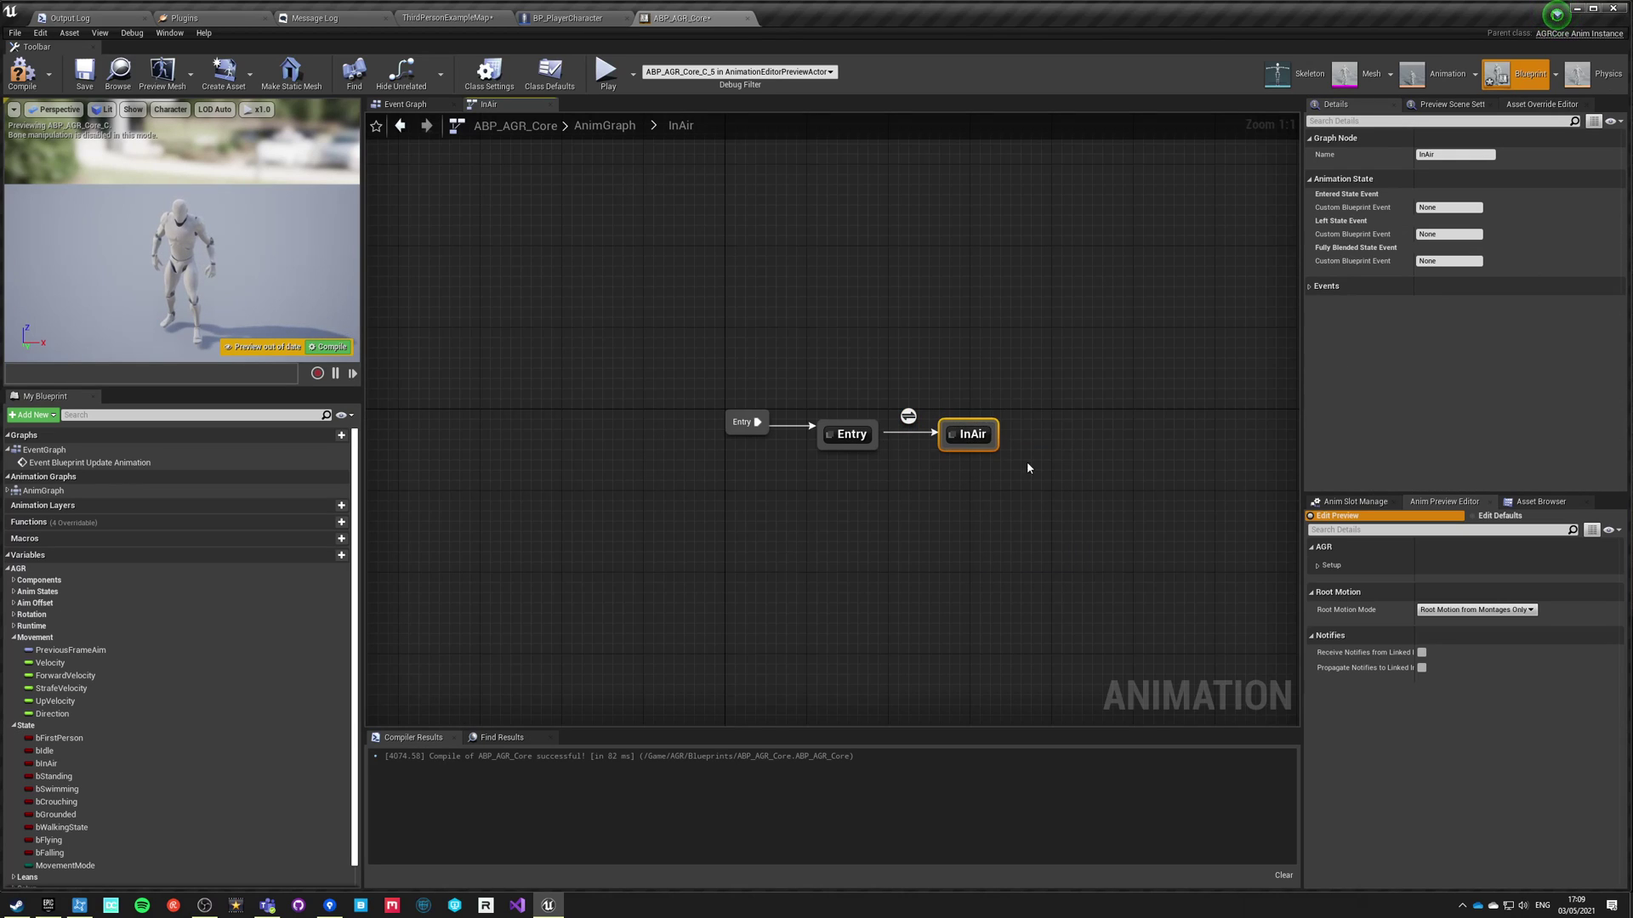
Connect the InAir state machine to the True Pose of Blend Poses by bool, move it closer, and compile and save the blueprint.
click(601, 129)
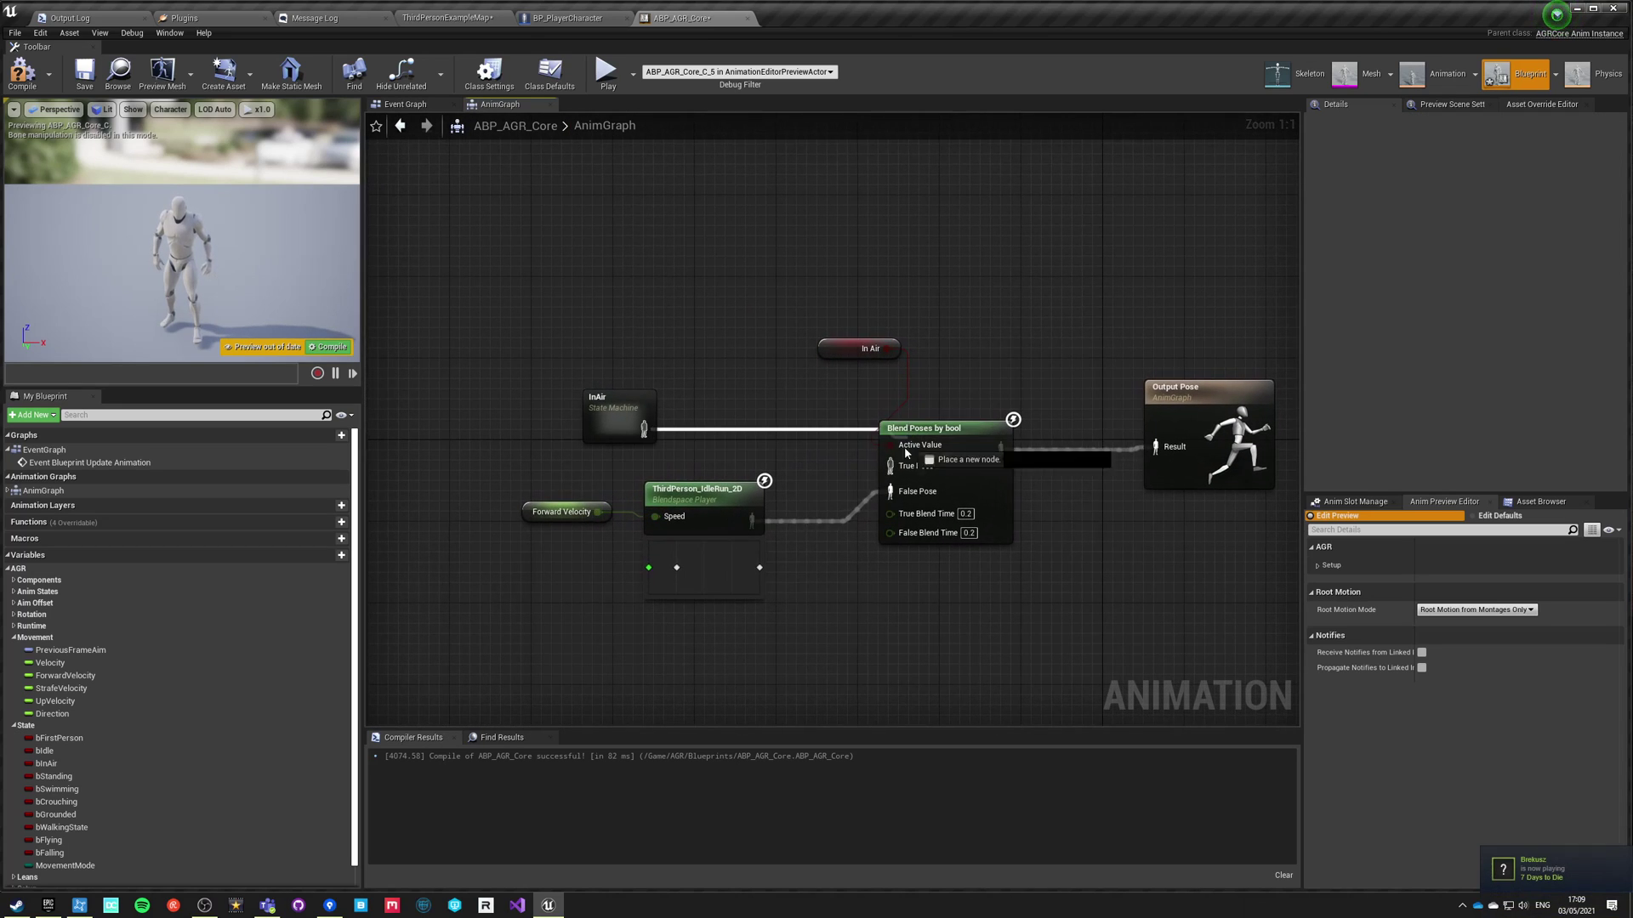
drag(612, 404, 674, 385)
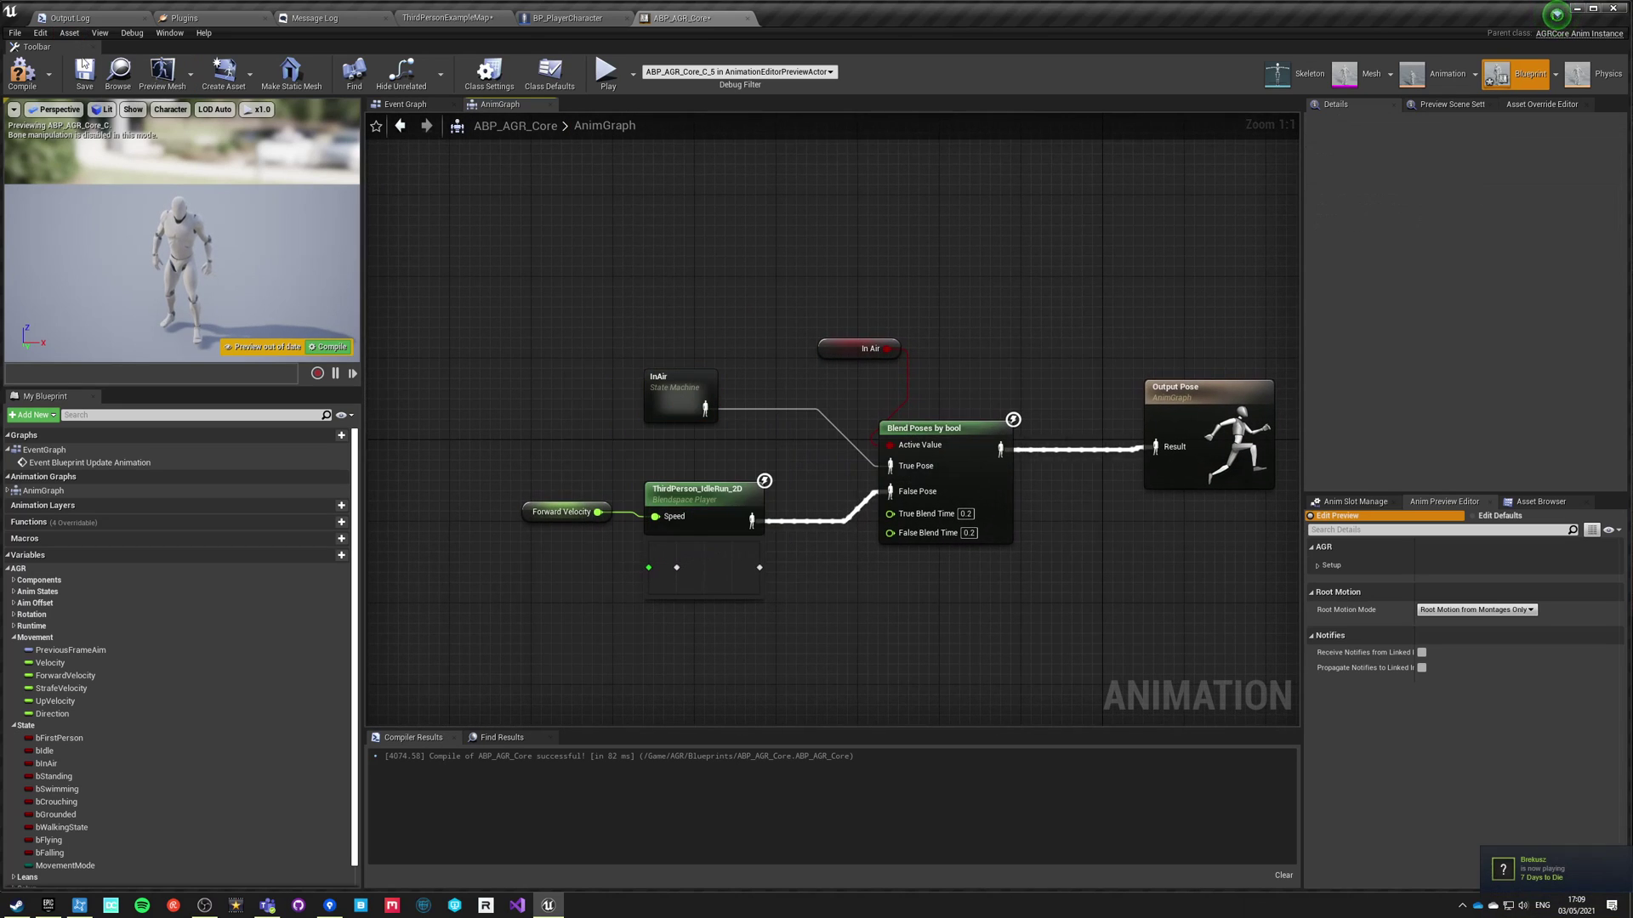
click(41, 81)
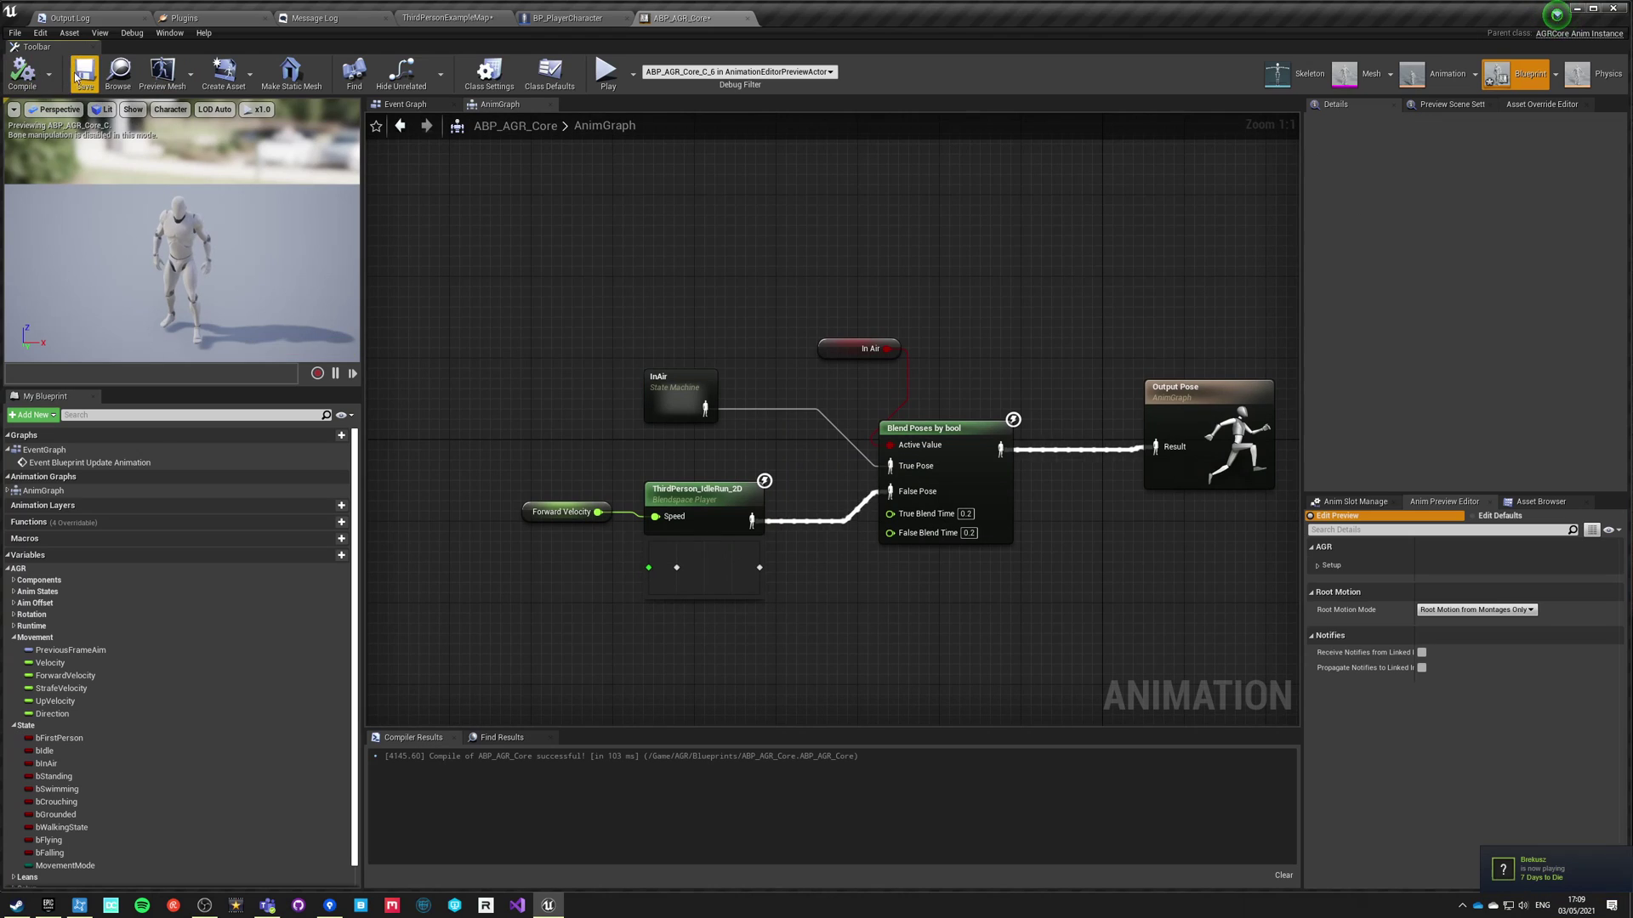
Play the ThirdPersonExampleMap level and test running and jumping with the character, ending the play session after the test.
click(468, 17)
click(863, 56)
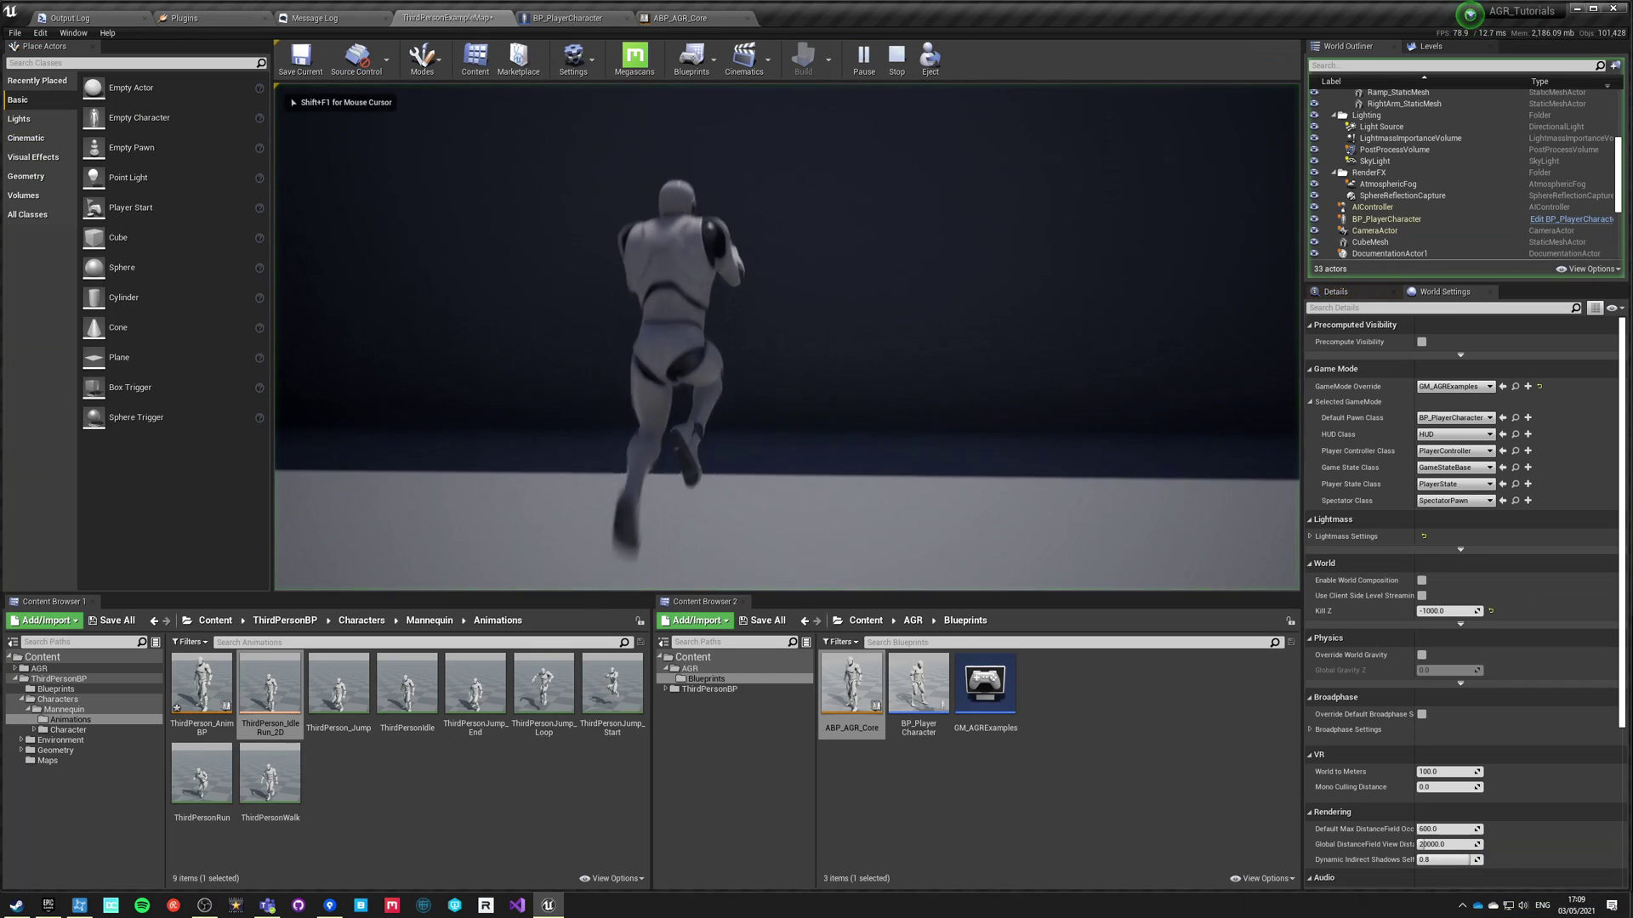
key(space)
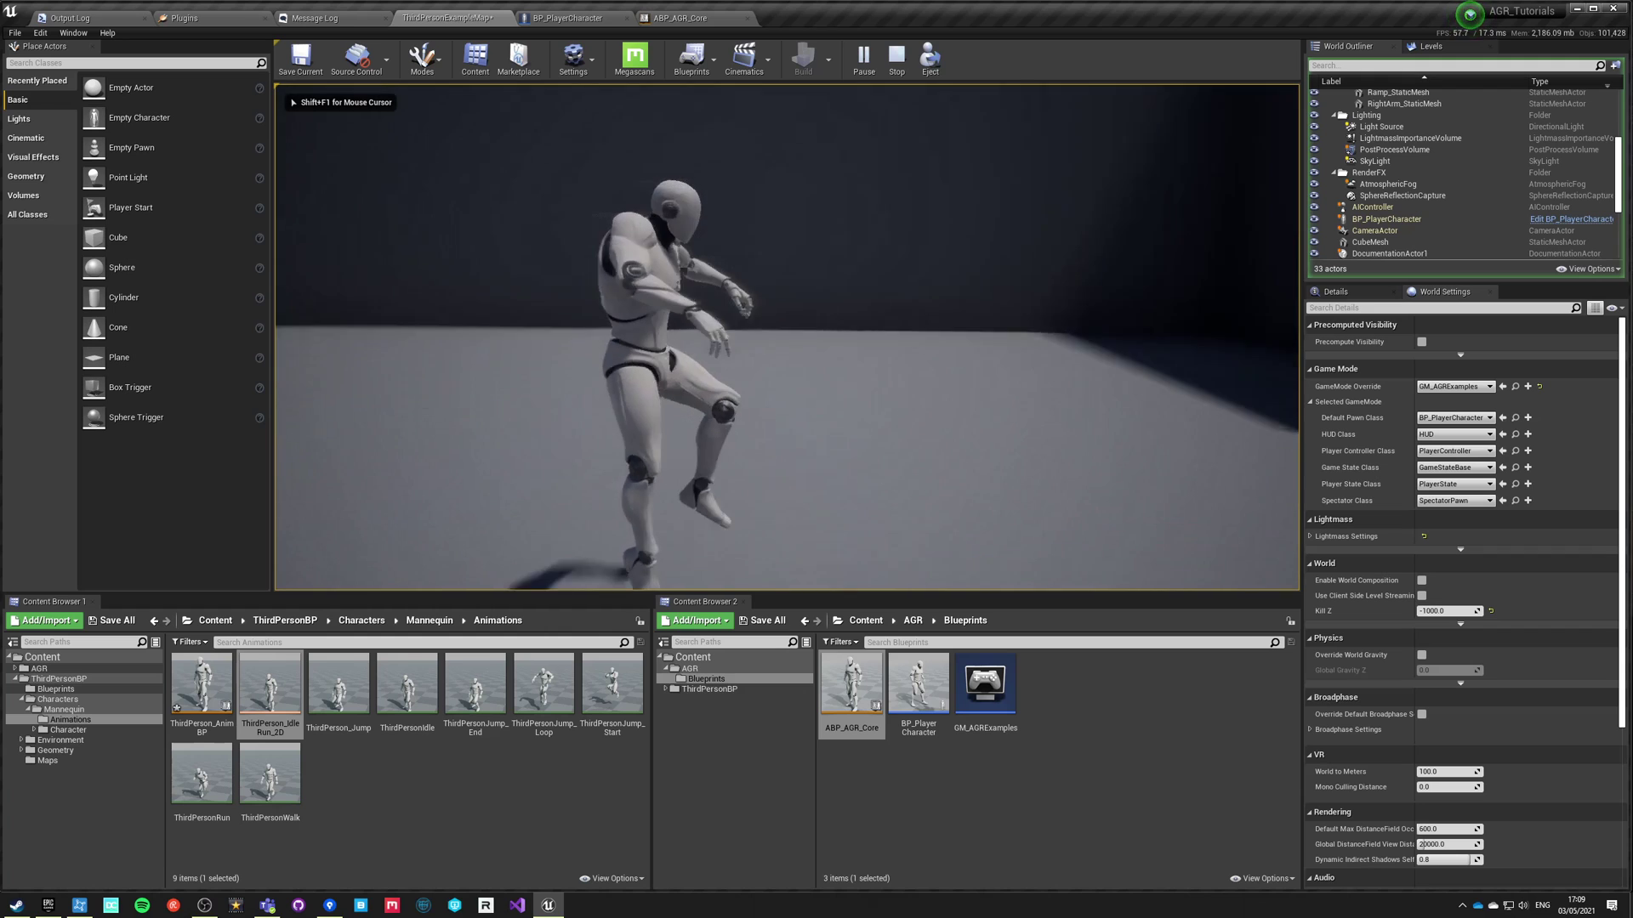
key(w)
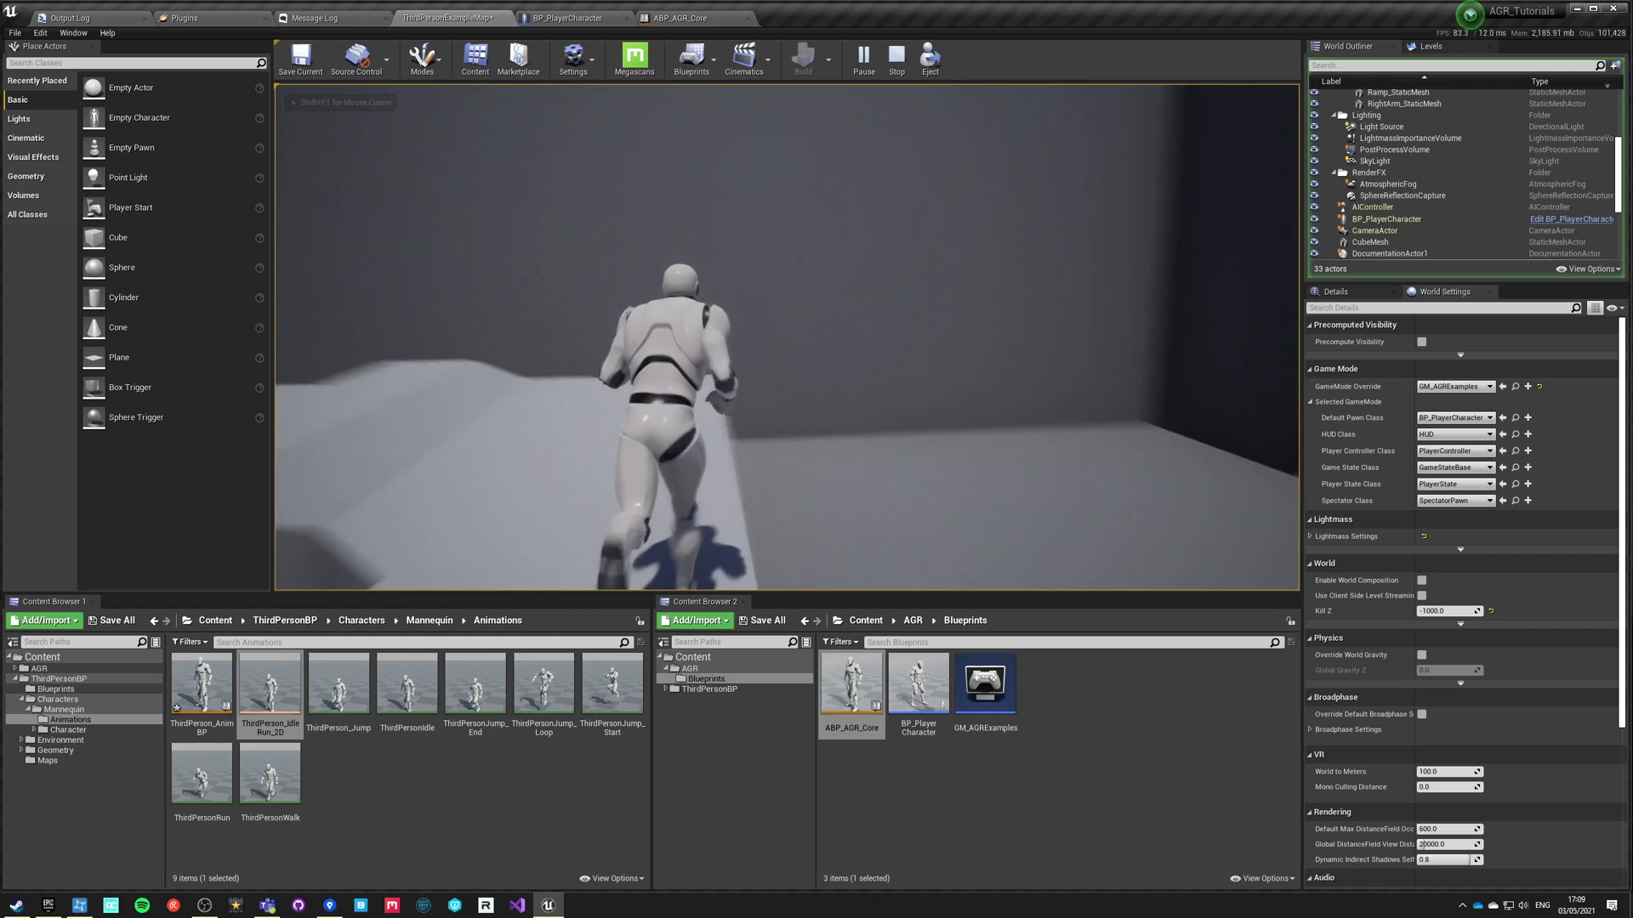
key(space)
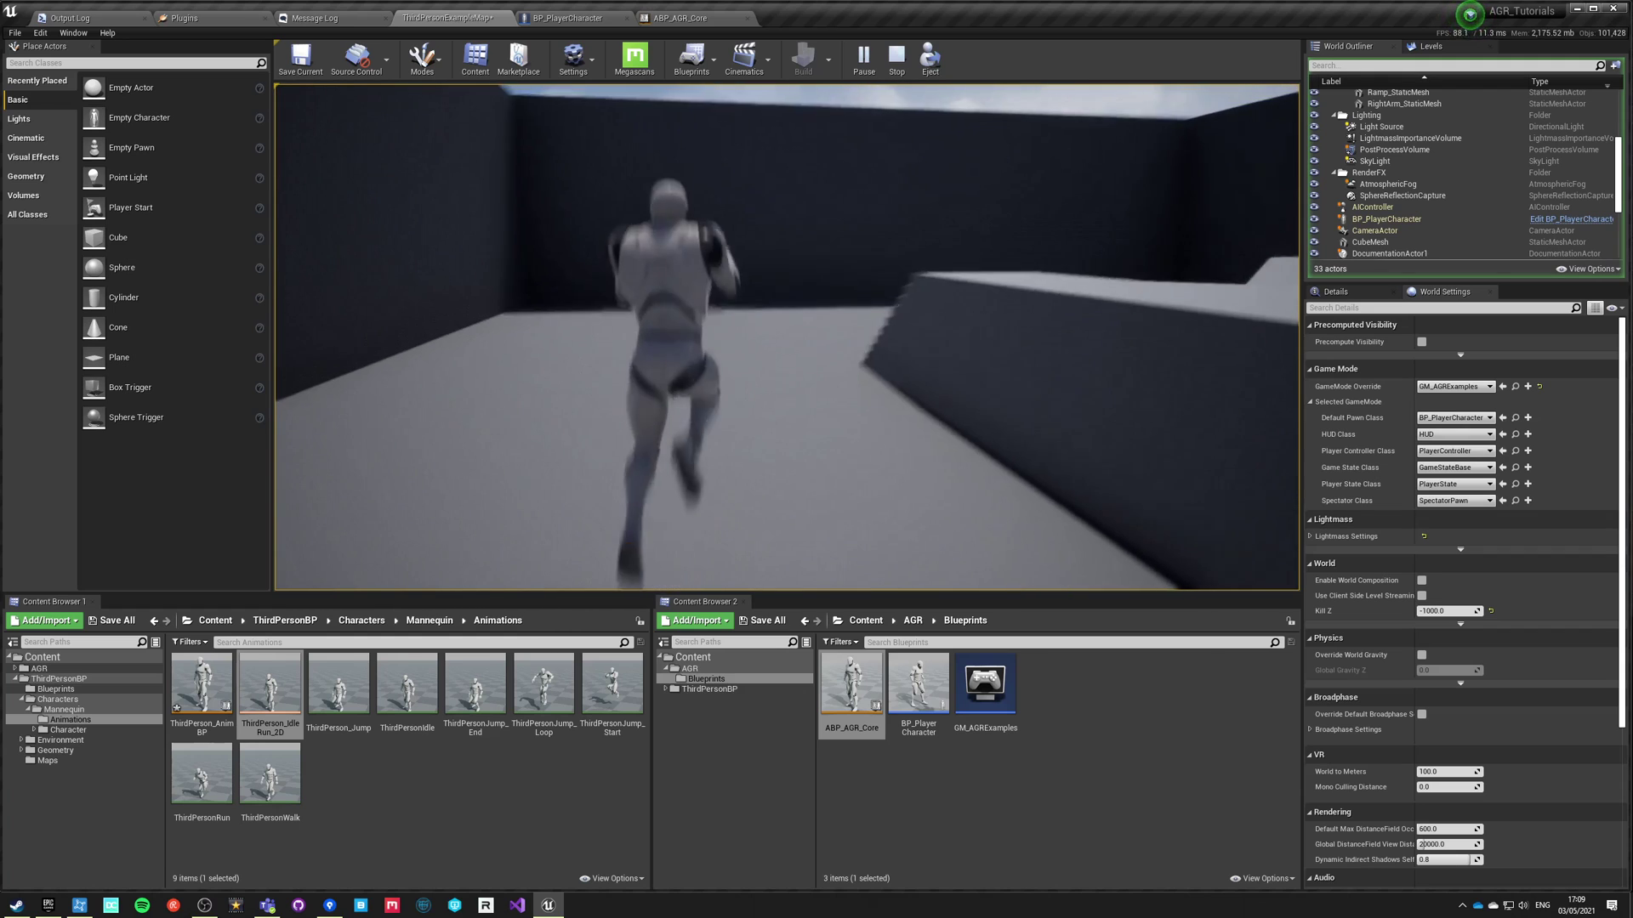
key(space)
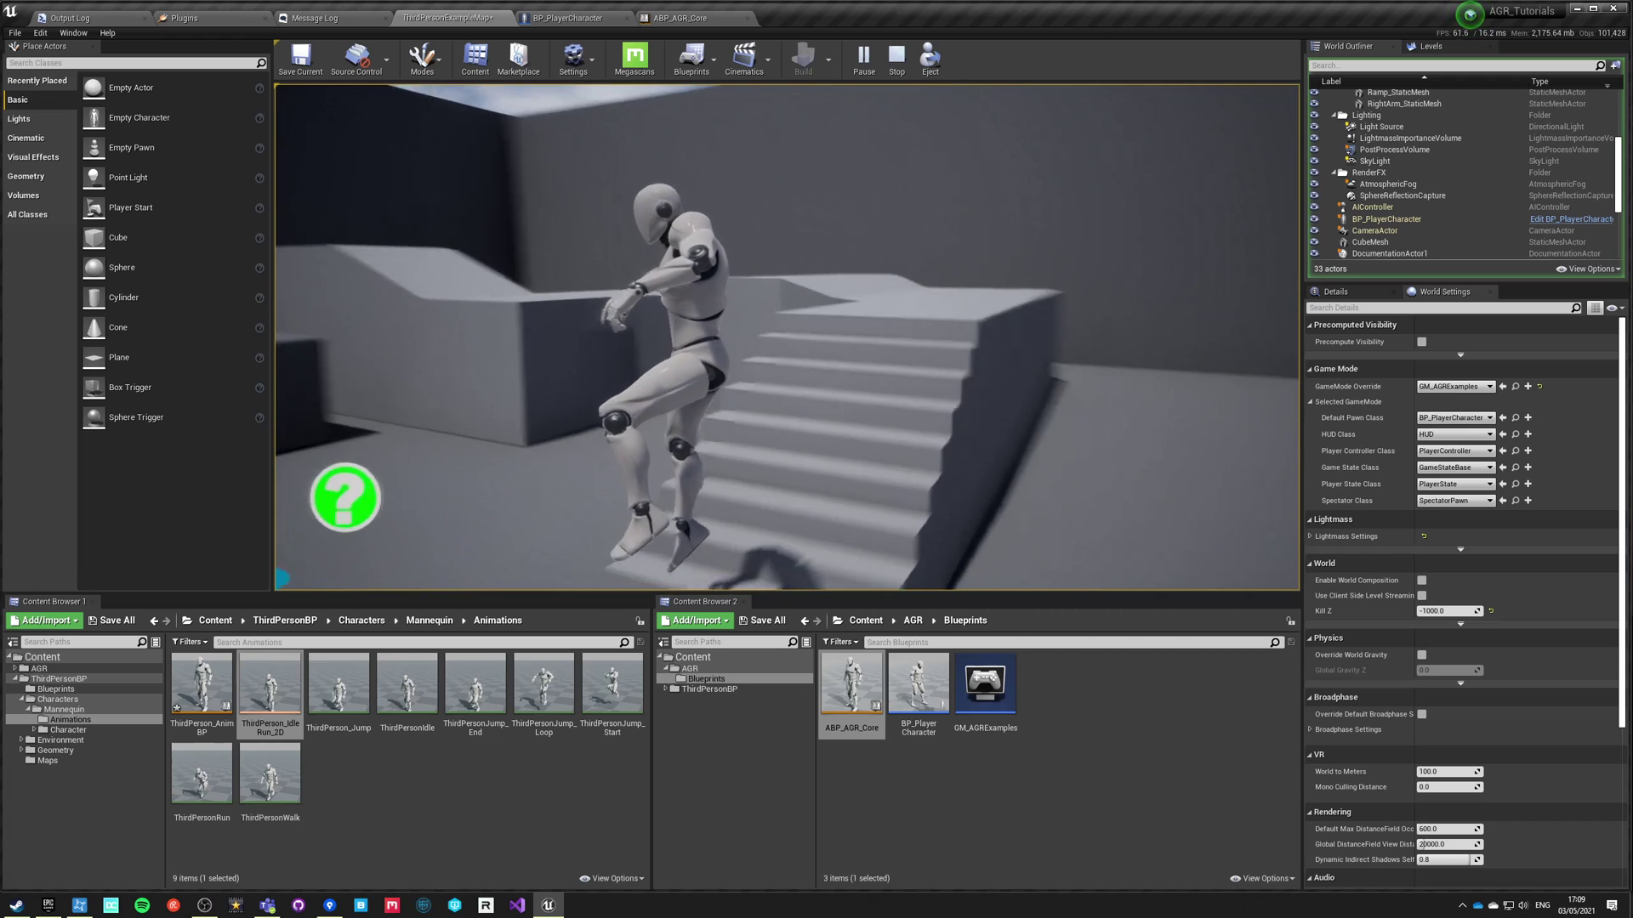
key(Escape)
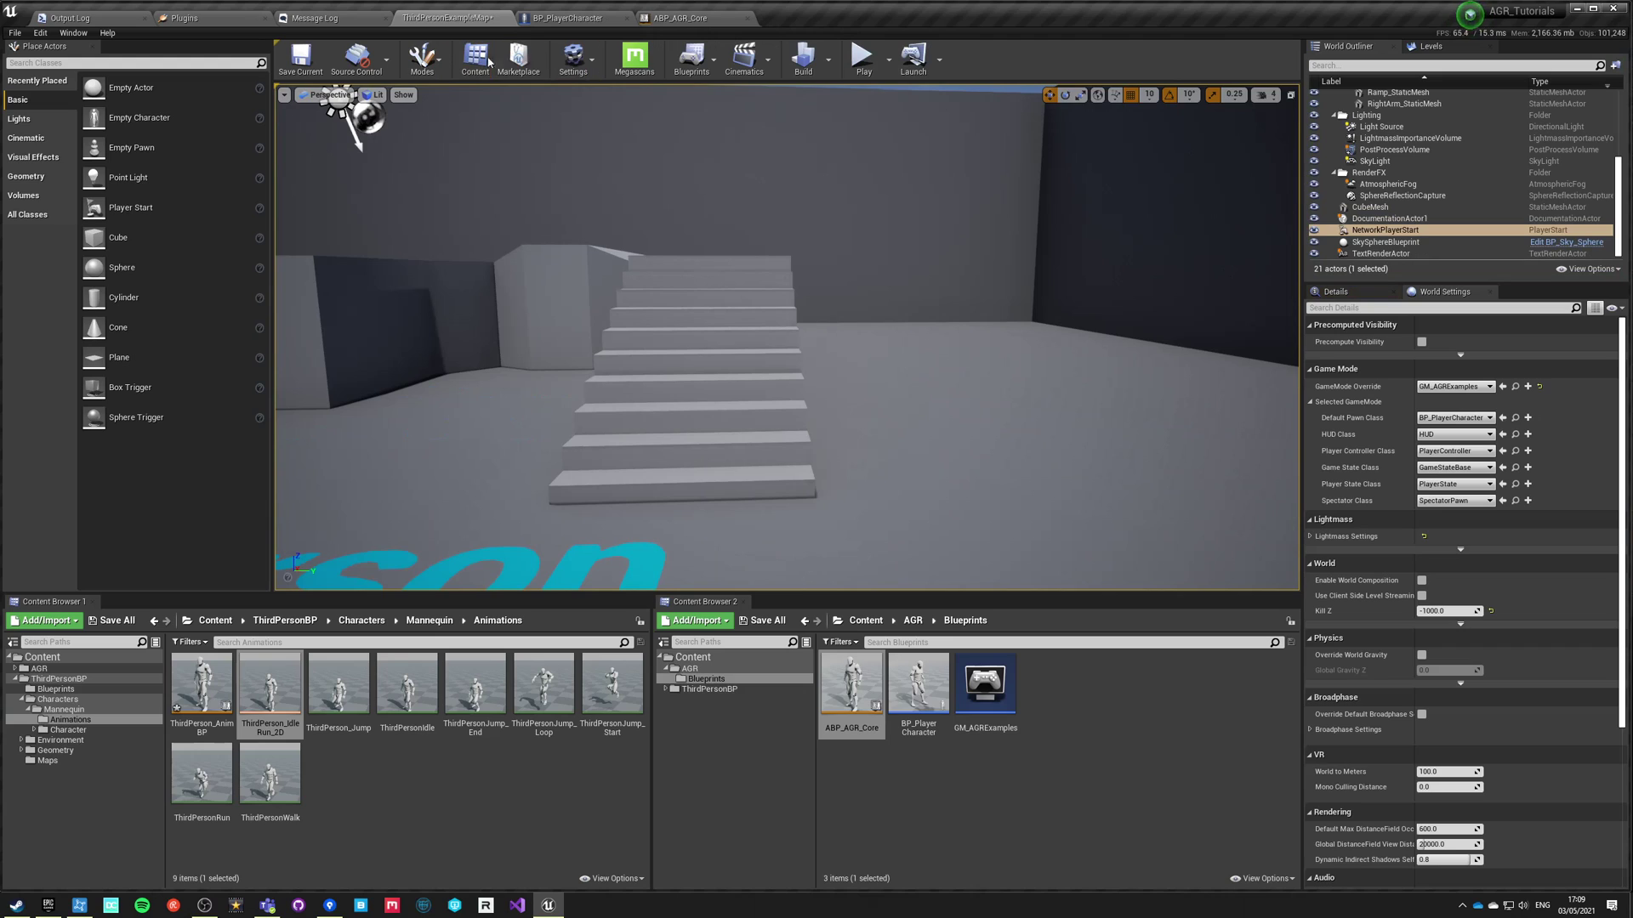
Add an Event On Landed node to the BP_PlayerCharacter Event Graph, below Event Tick.
click(563, 21)
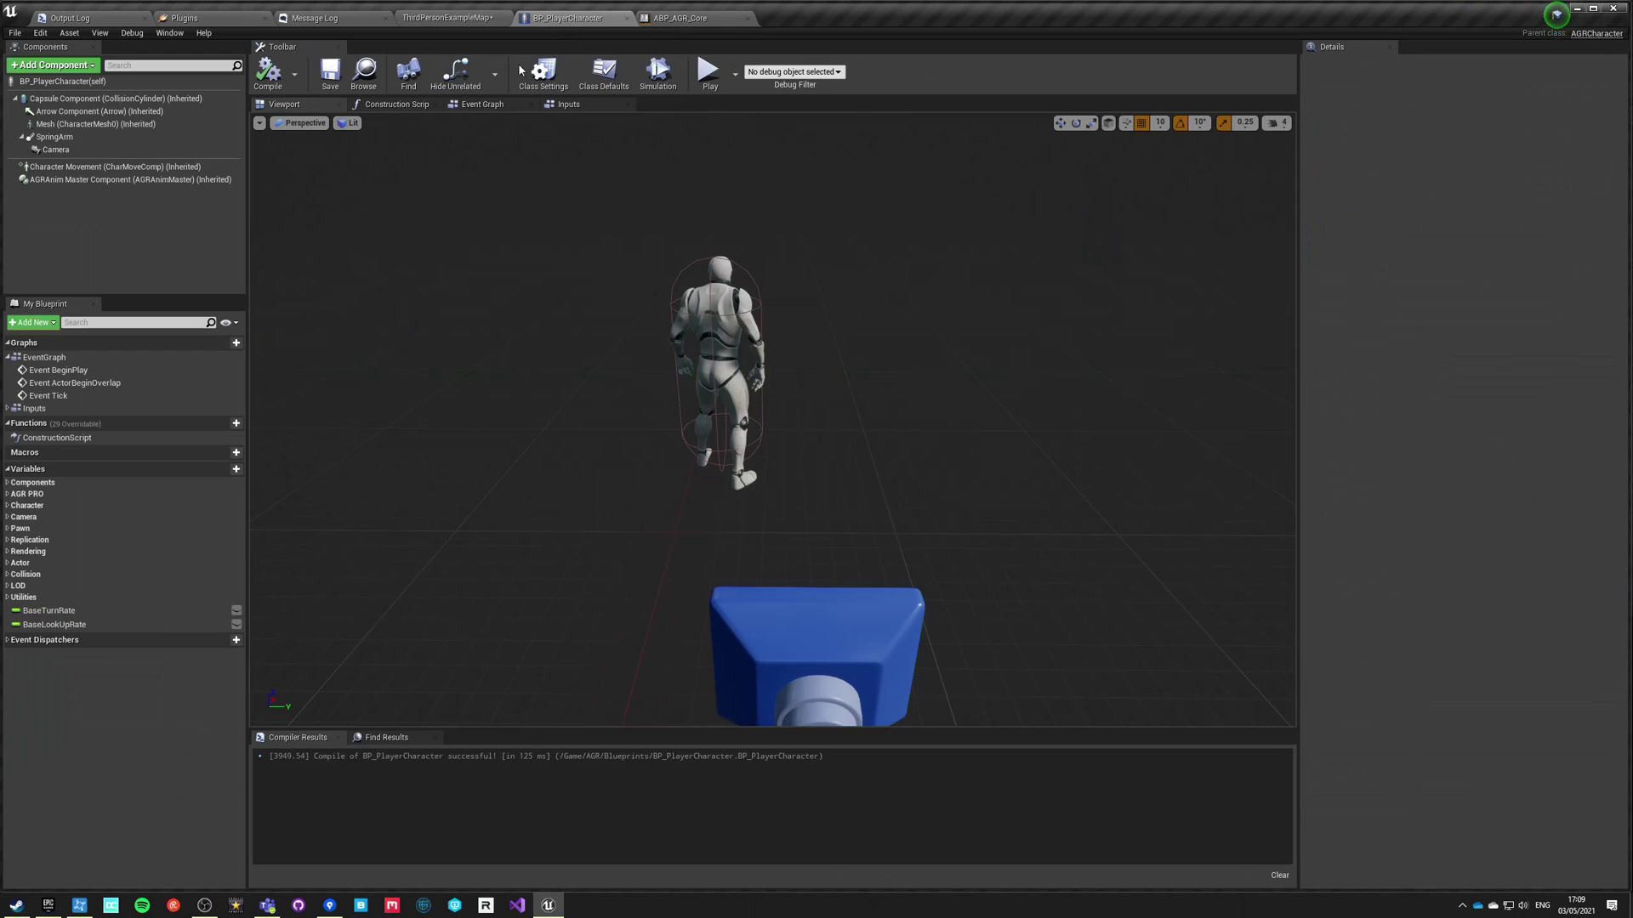
double_click(42, 357)
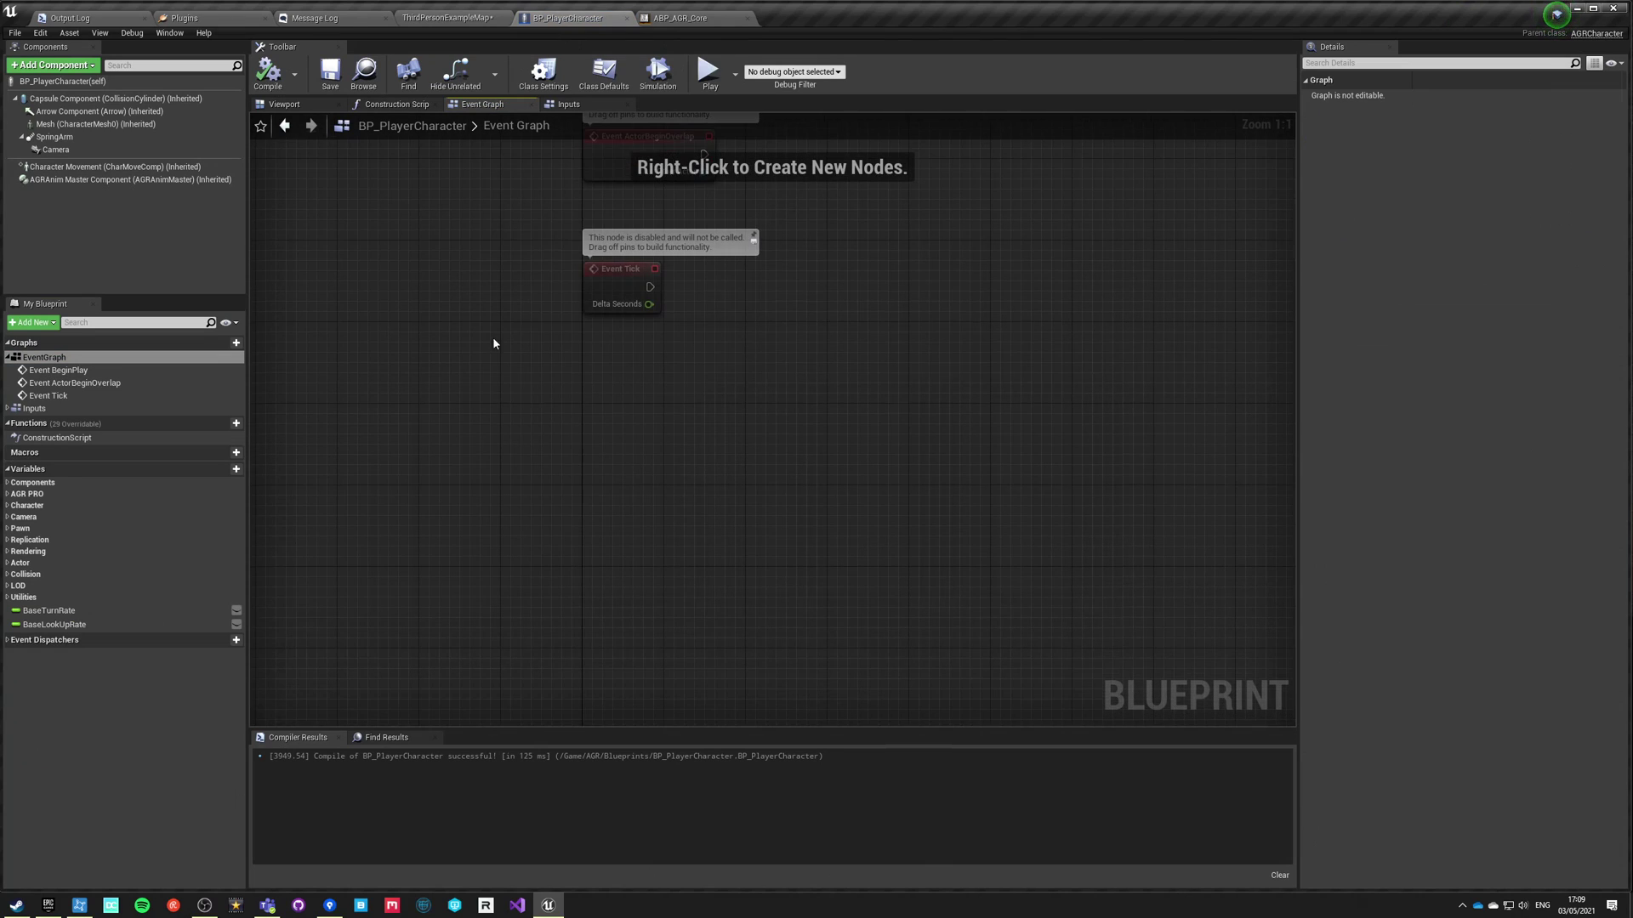
right_click(593, 460)
text(on lande)
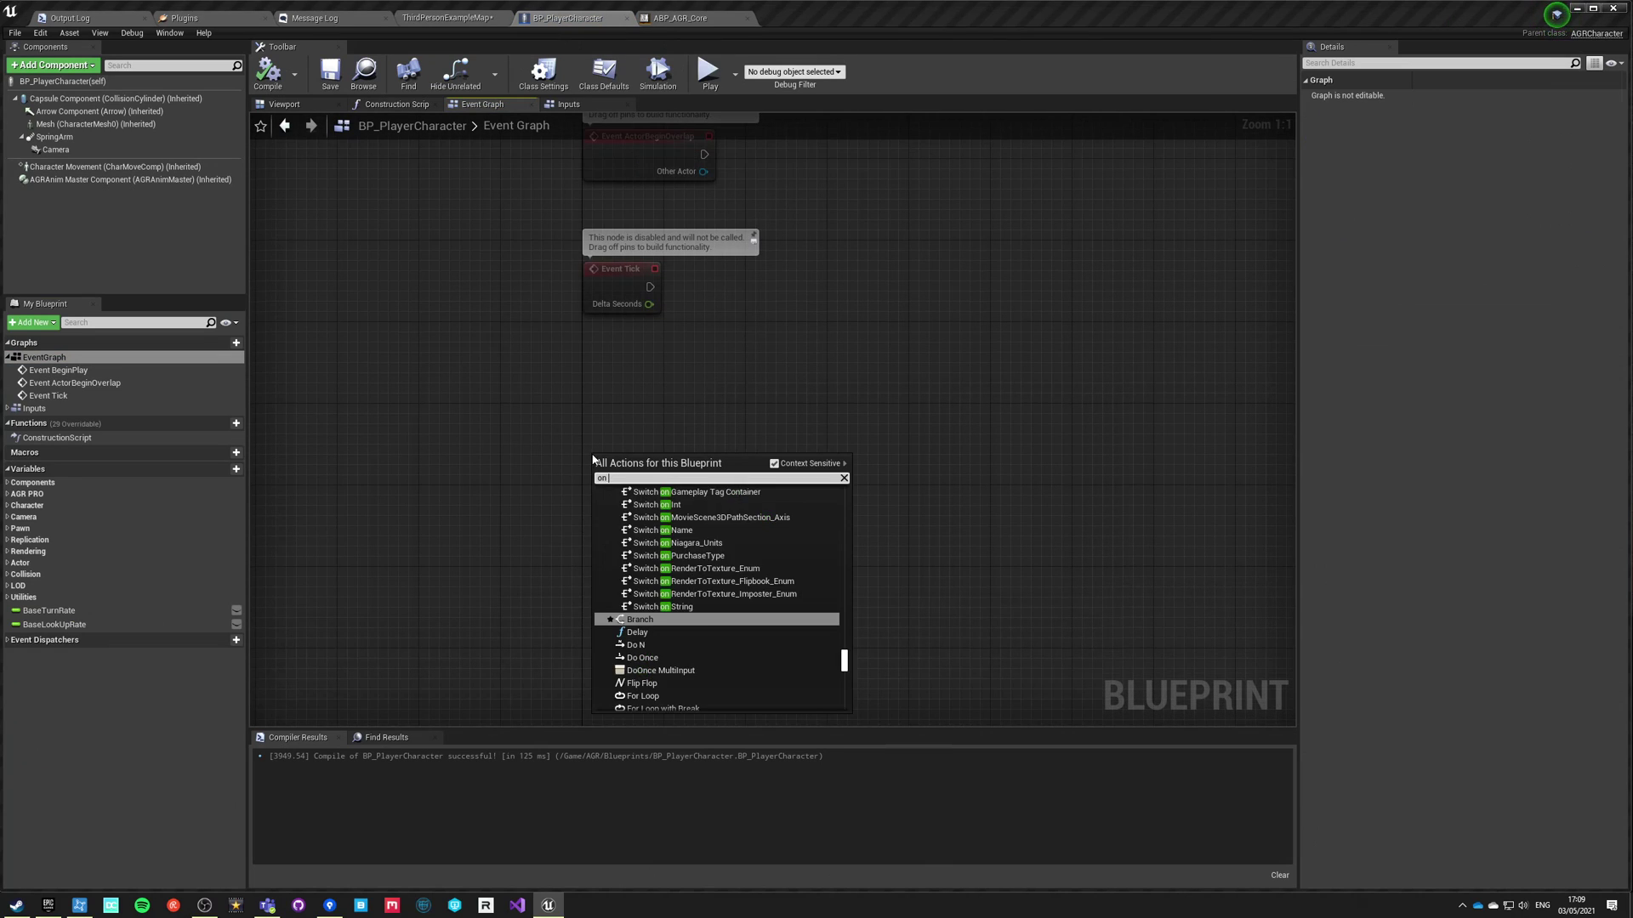
key(Return)
click(707, 412)
right_drag(723, 426, 437, 459)
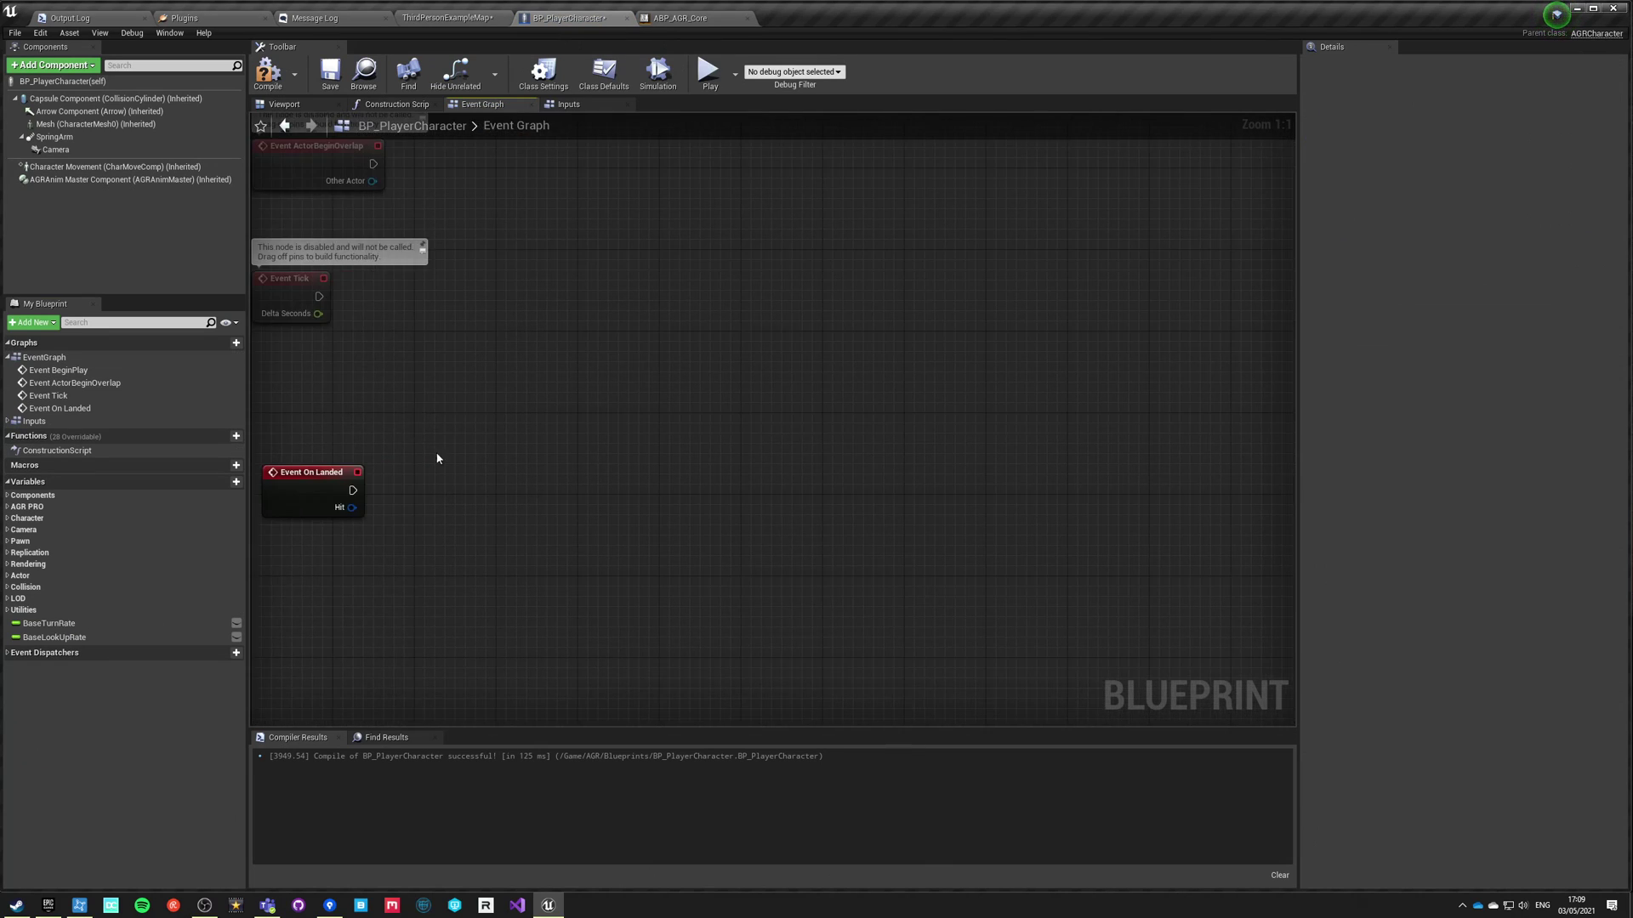
Move the Event On Landed node up so it lines up with the left edge of Event Tick.
right_drag(317, 511, 444, 432)
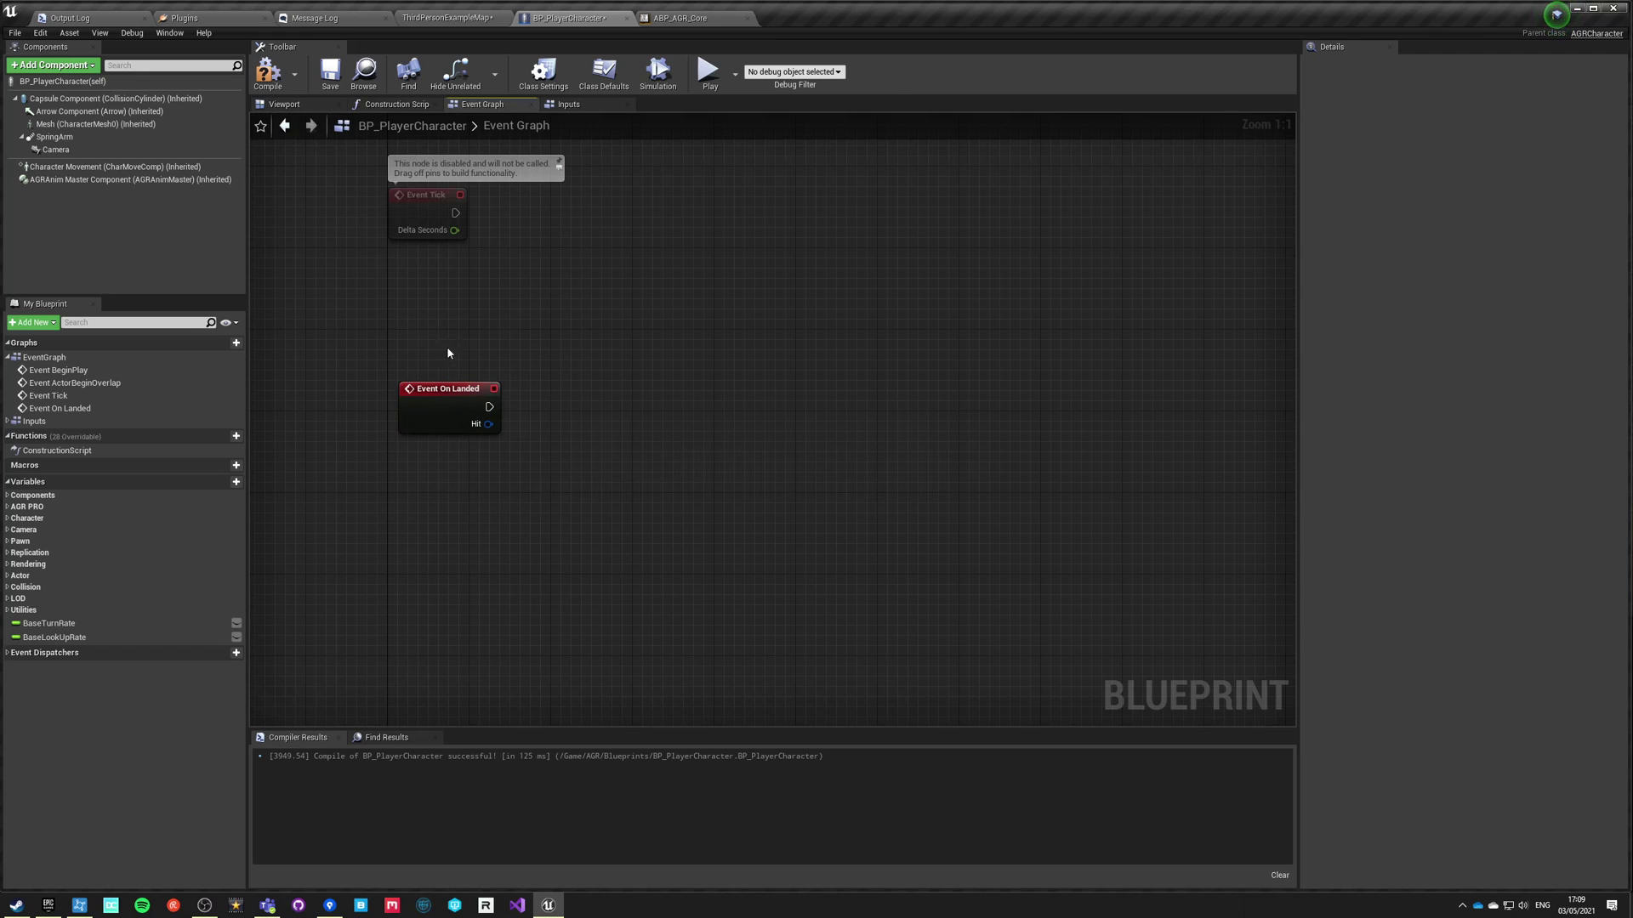
drag(427, 397, 413, 354)
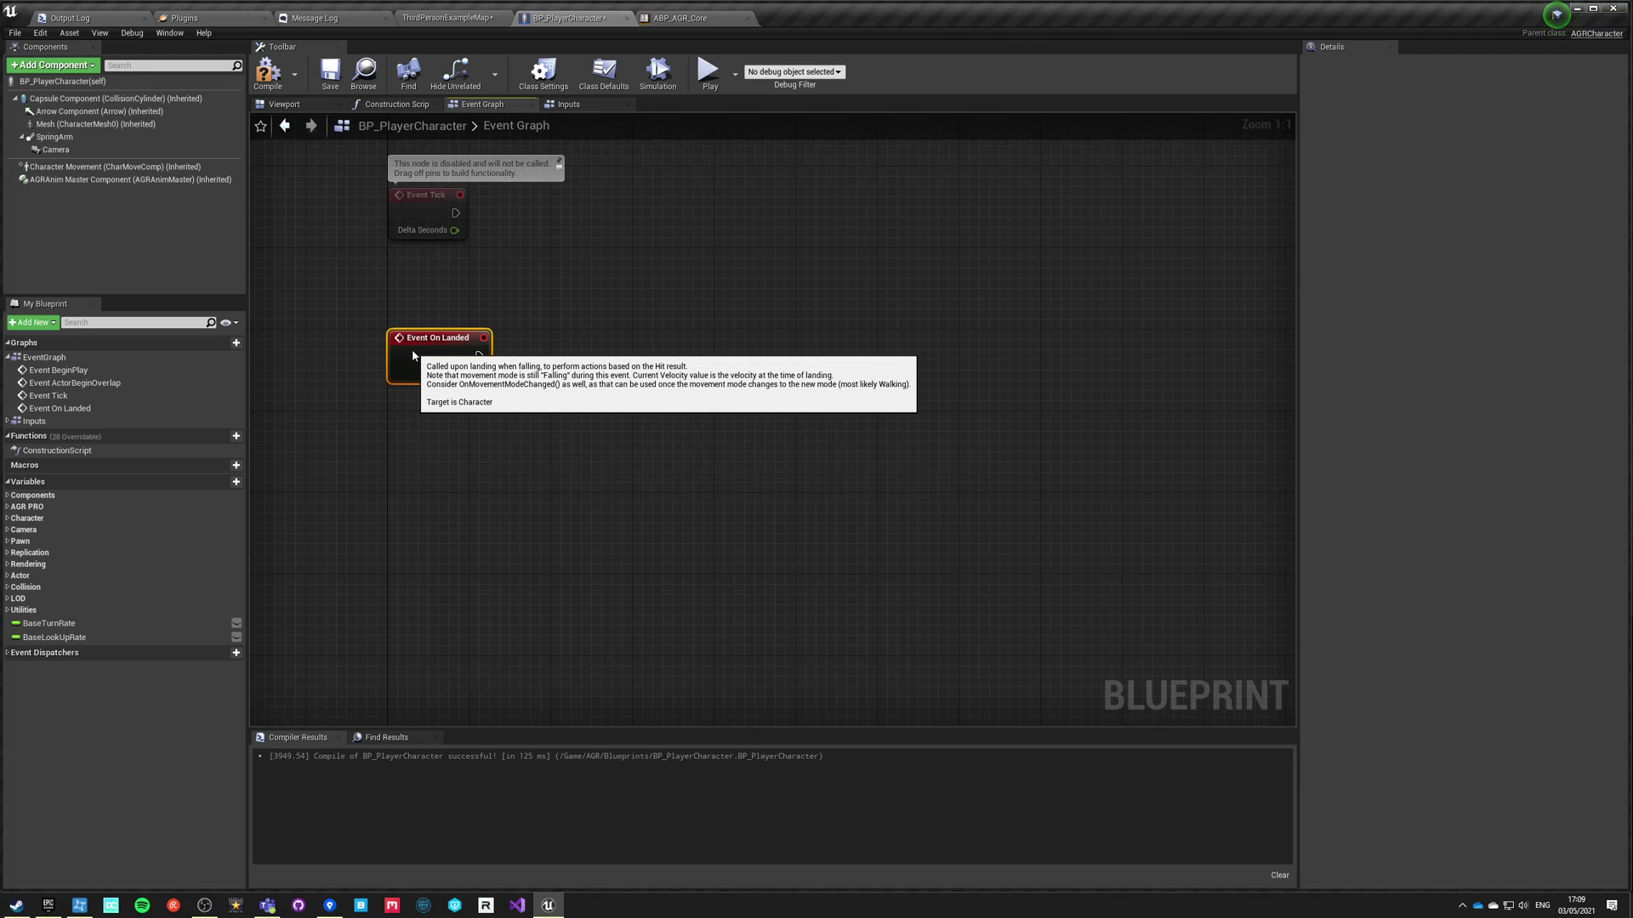
right_drag(413, 355, 422, 434)
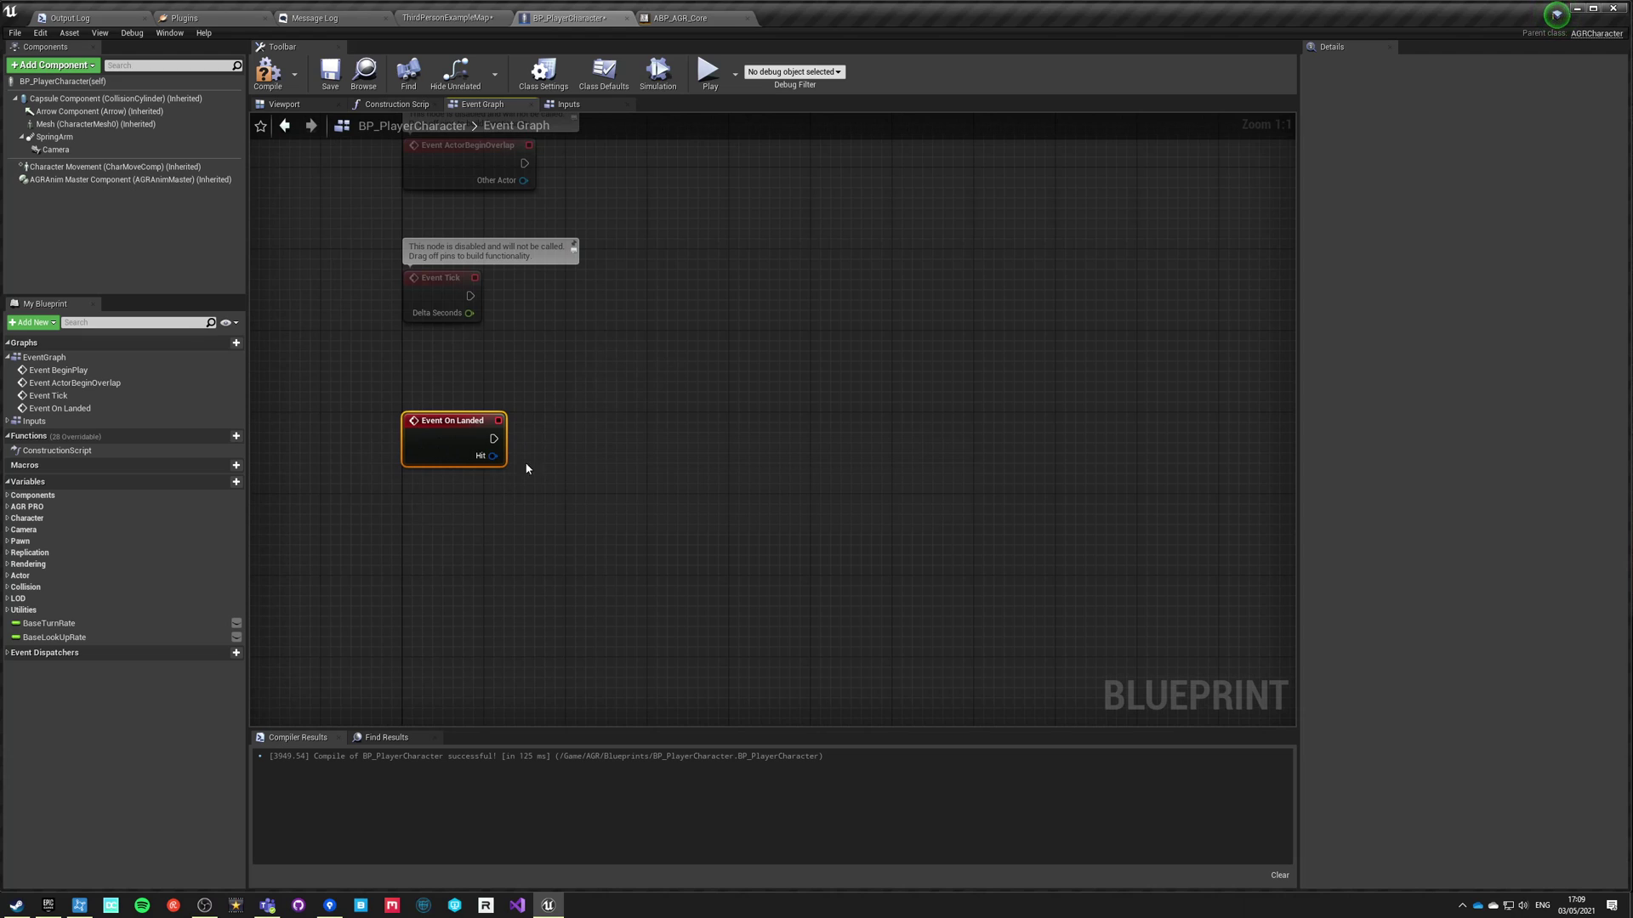
click(551, 550)
right_drag(544, 505, 528, 537)
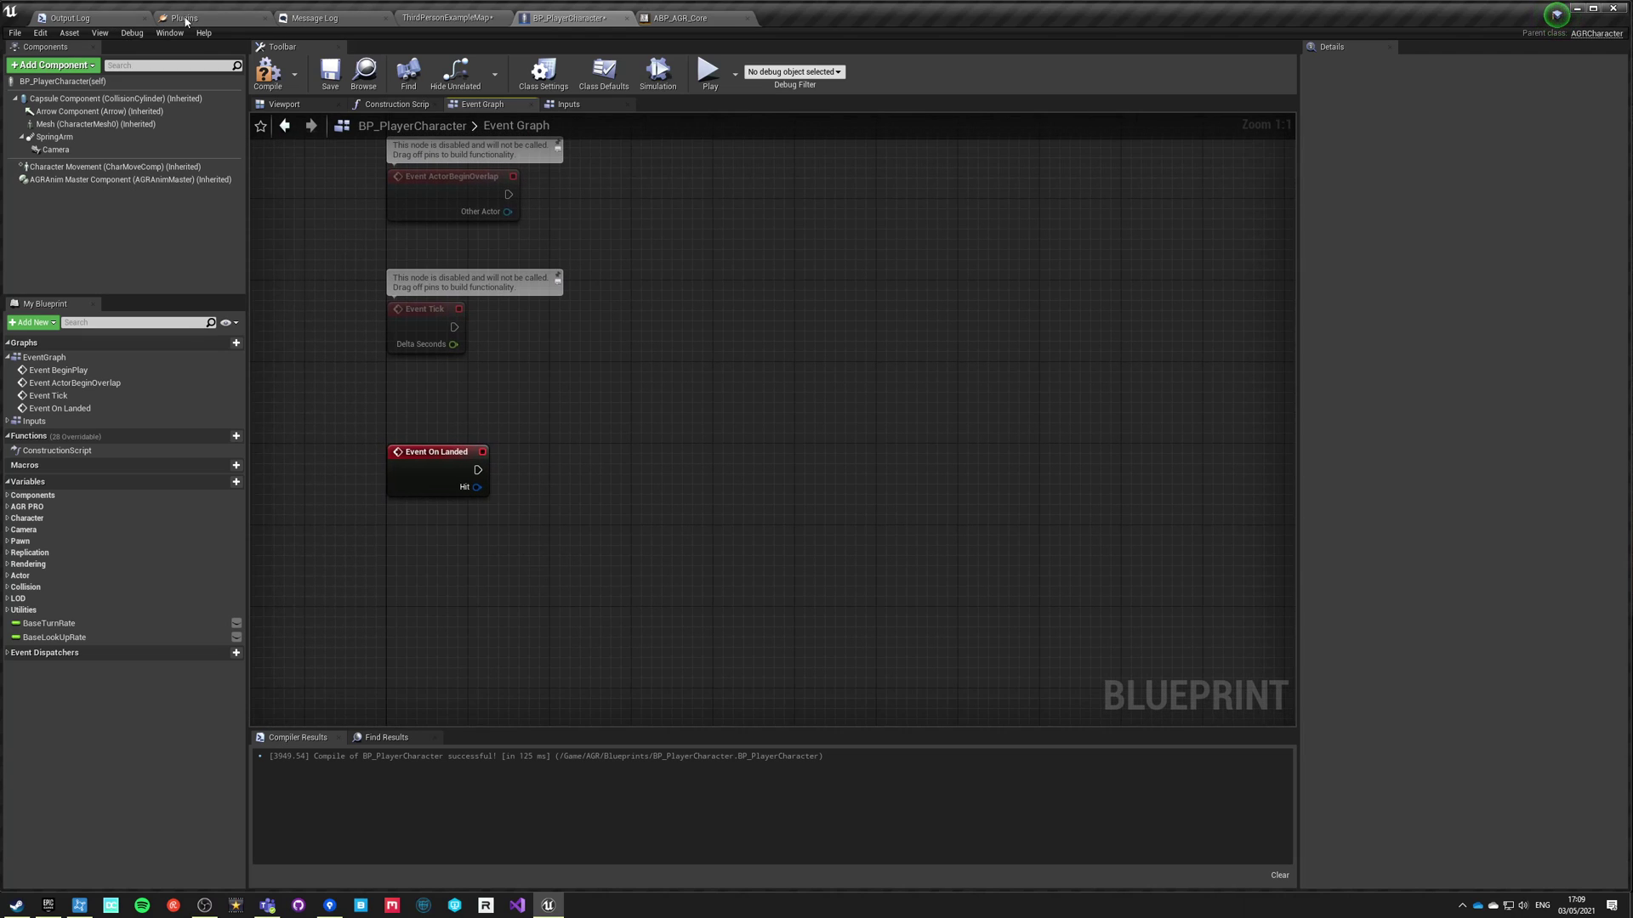
Create an AnimMontage from the ThirdPersonJump_End animation in the Mannequin Animations folder and open it.
click(429, 18)
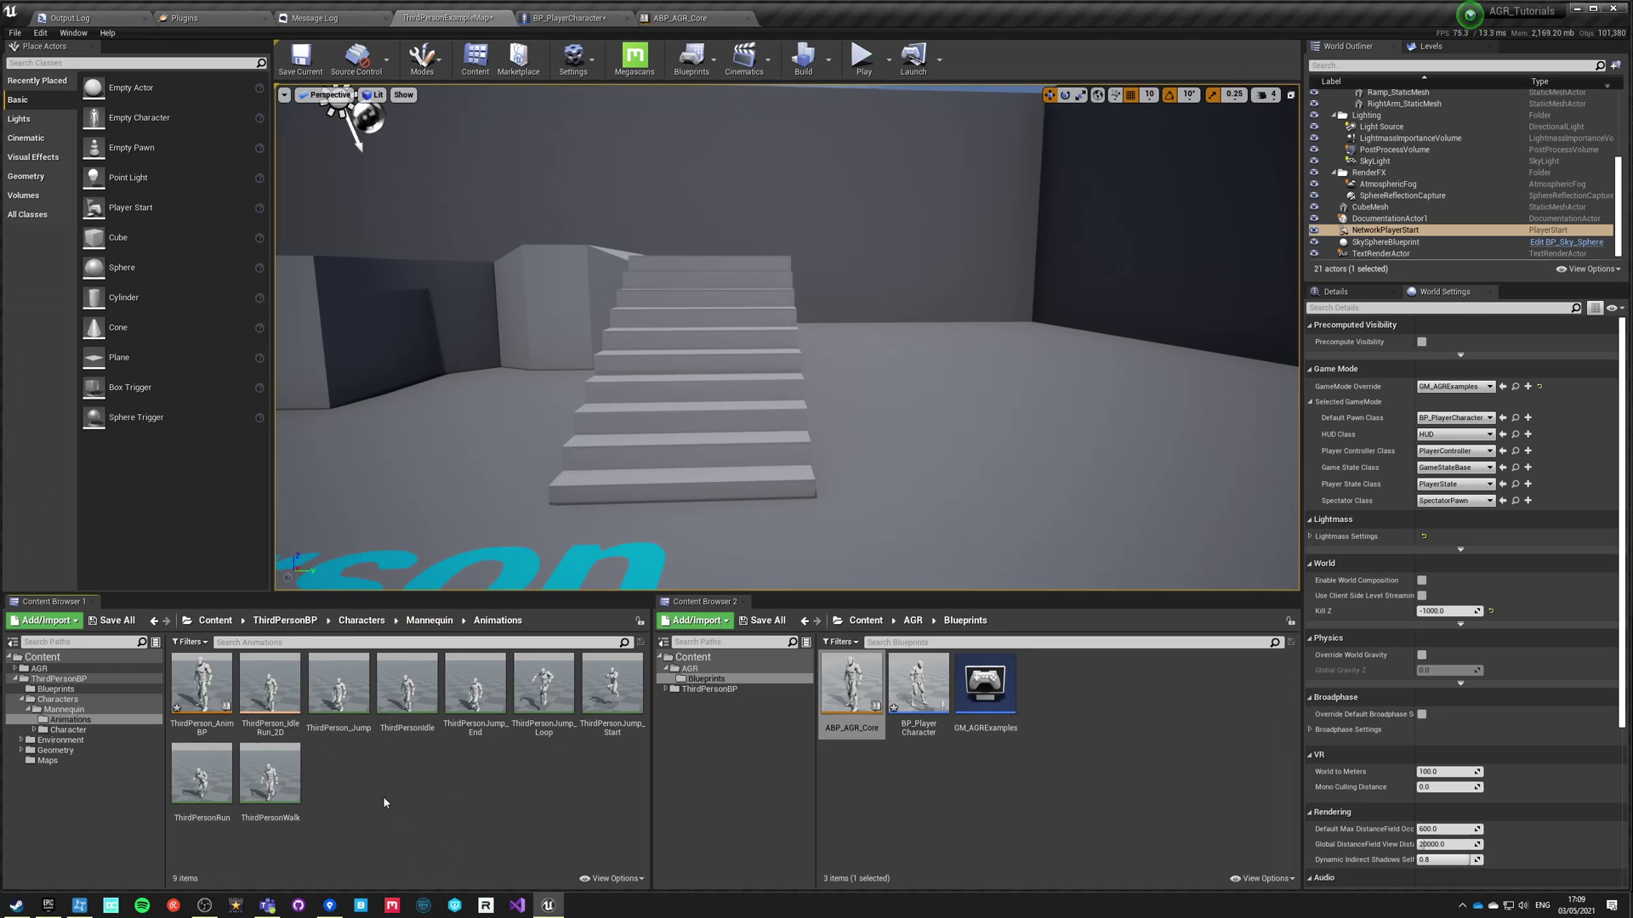
click(478, 692)
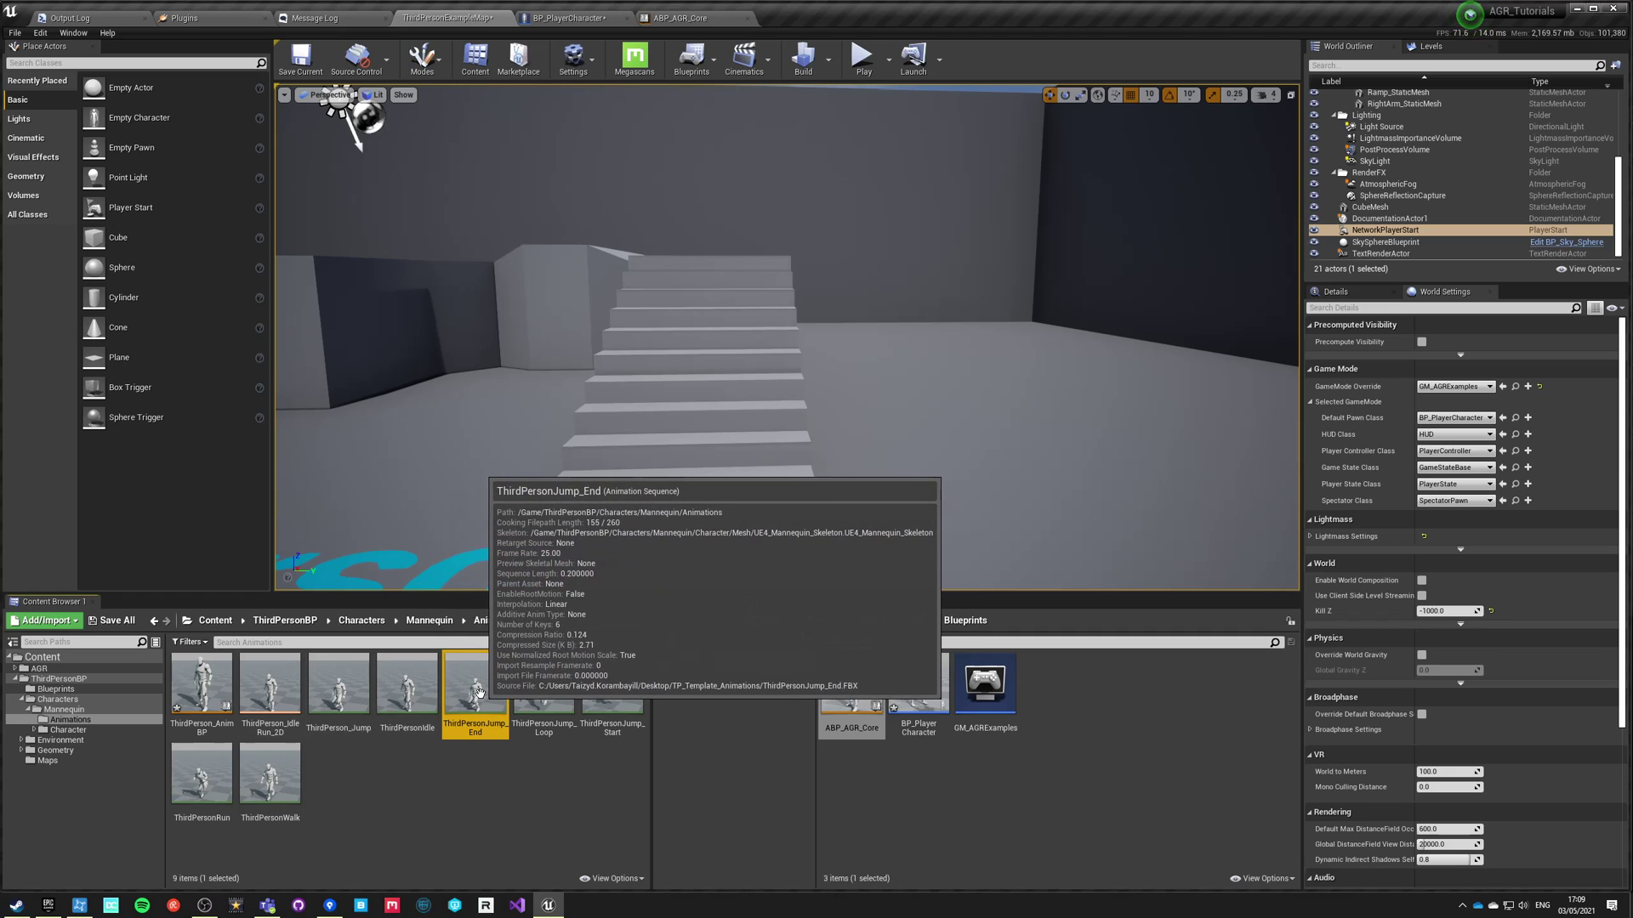
right_click(478, 691)
mouse_move(613, 227)
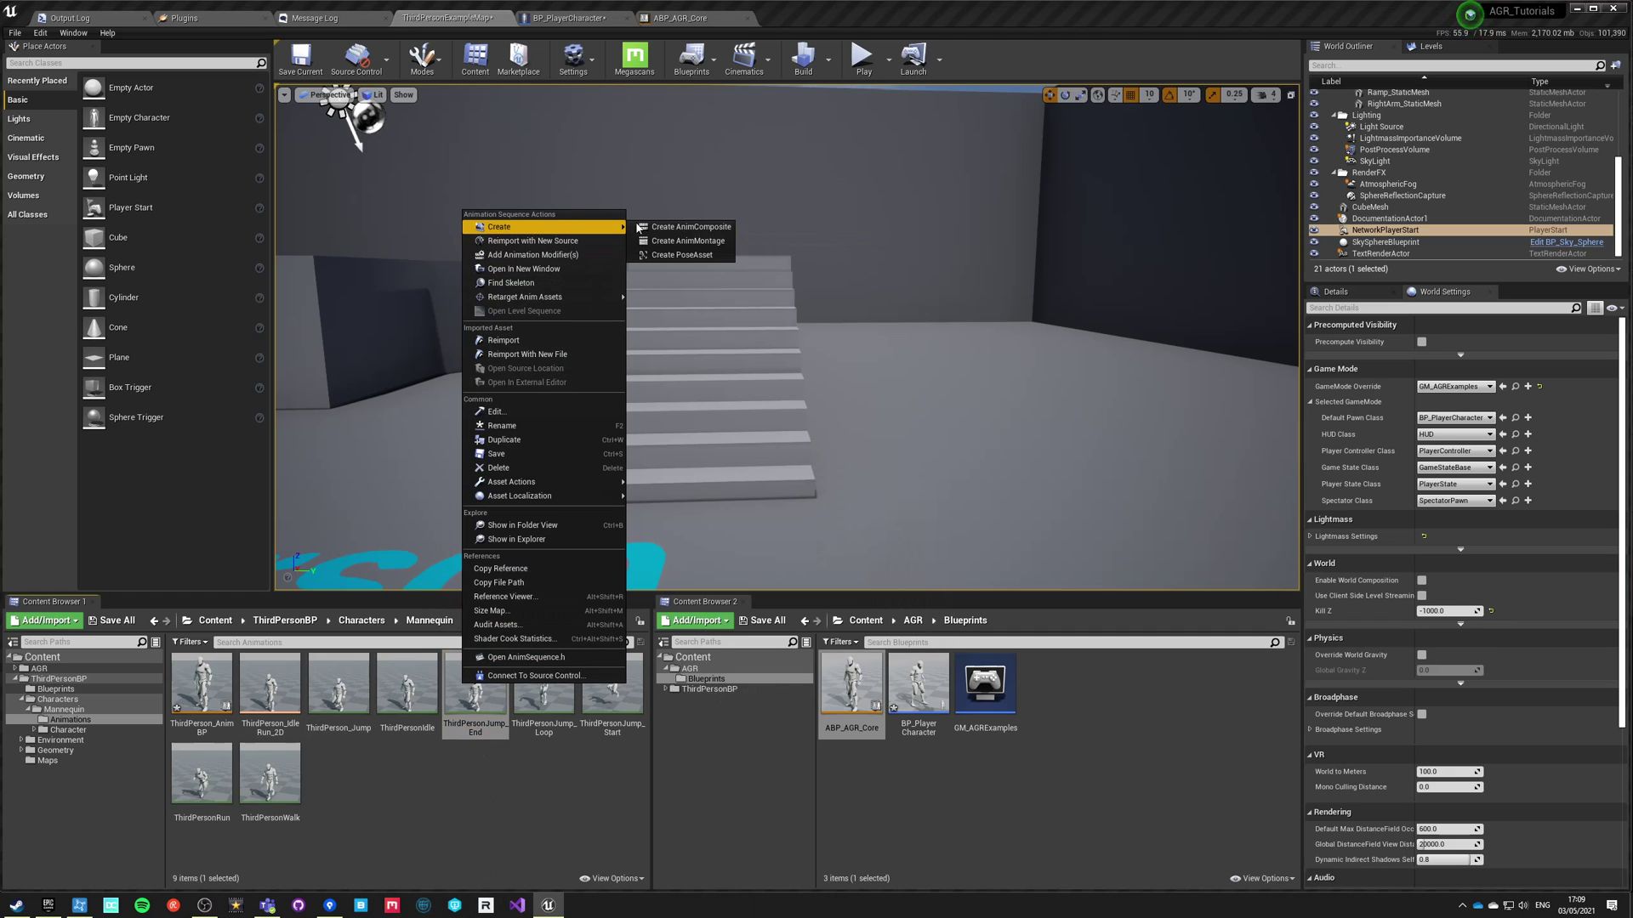
click(687, 240)
double_click(549, 687)
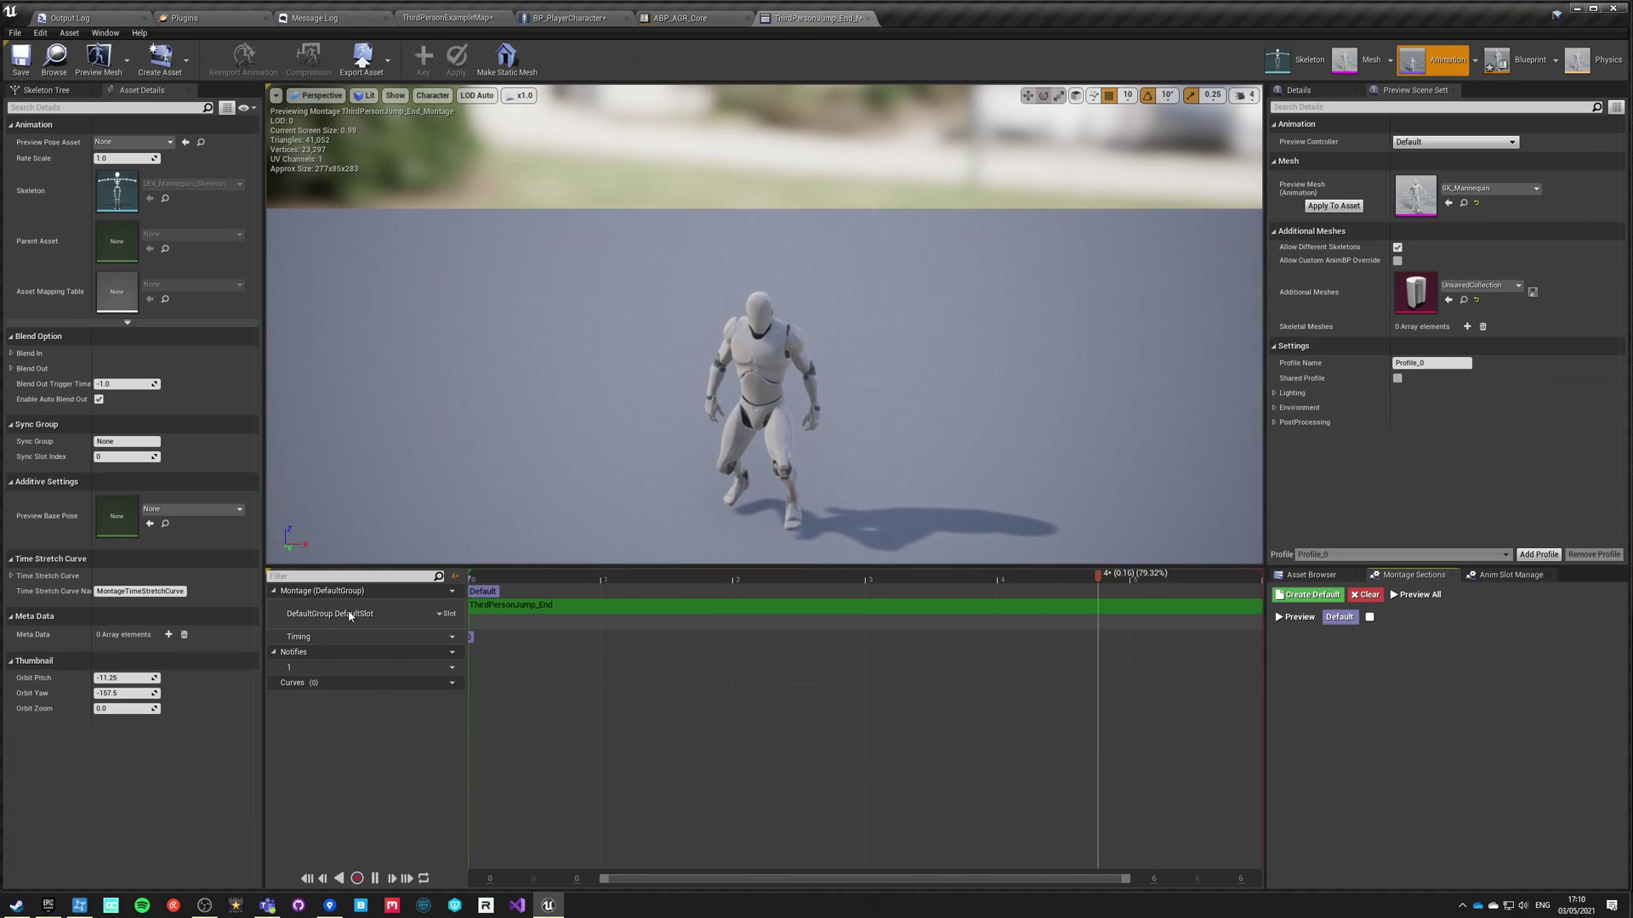
Choose DefaultGroup.DefaultSlot as the slot of the ThirdPersonJump_End montage, then close the montage editor.
click(445, 613)
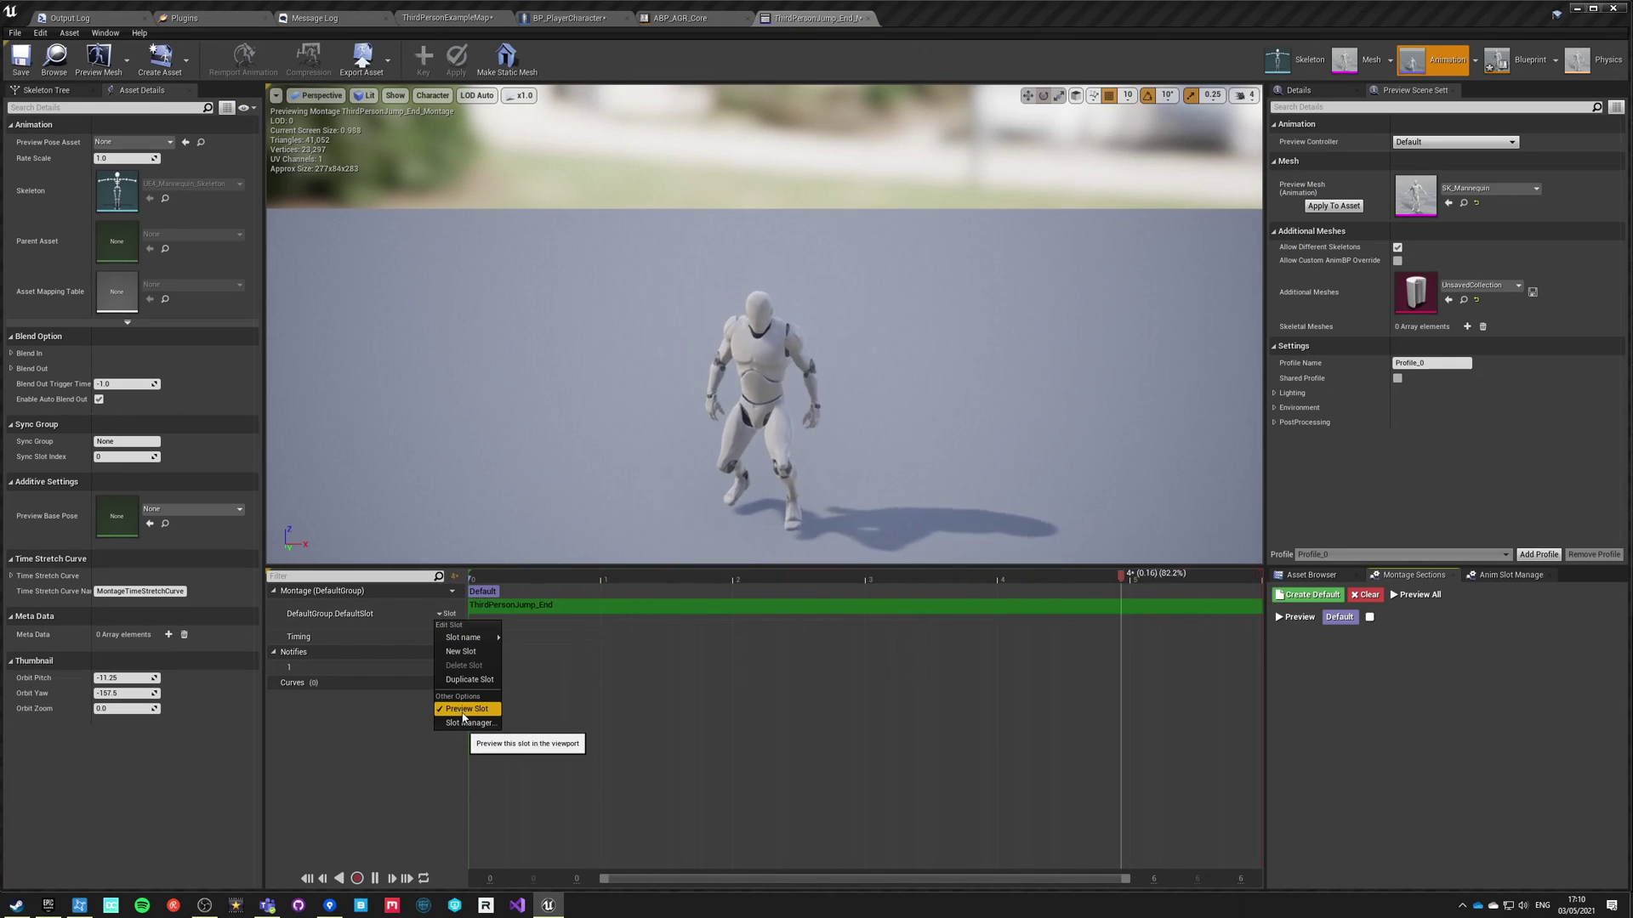
mouse_move(472, 637)
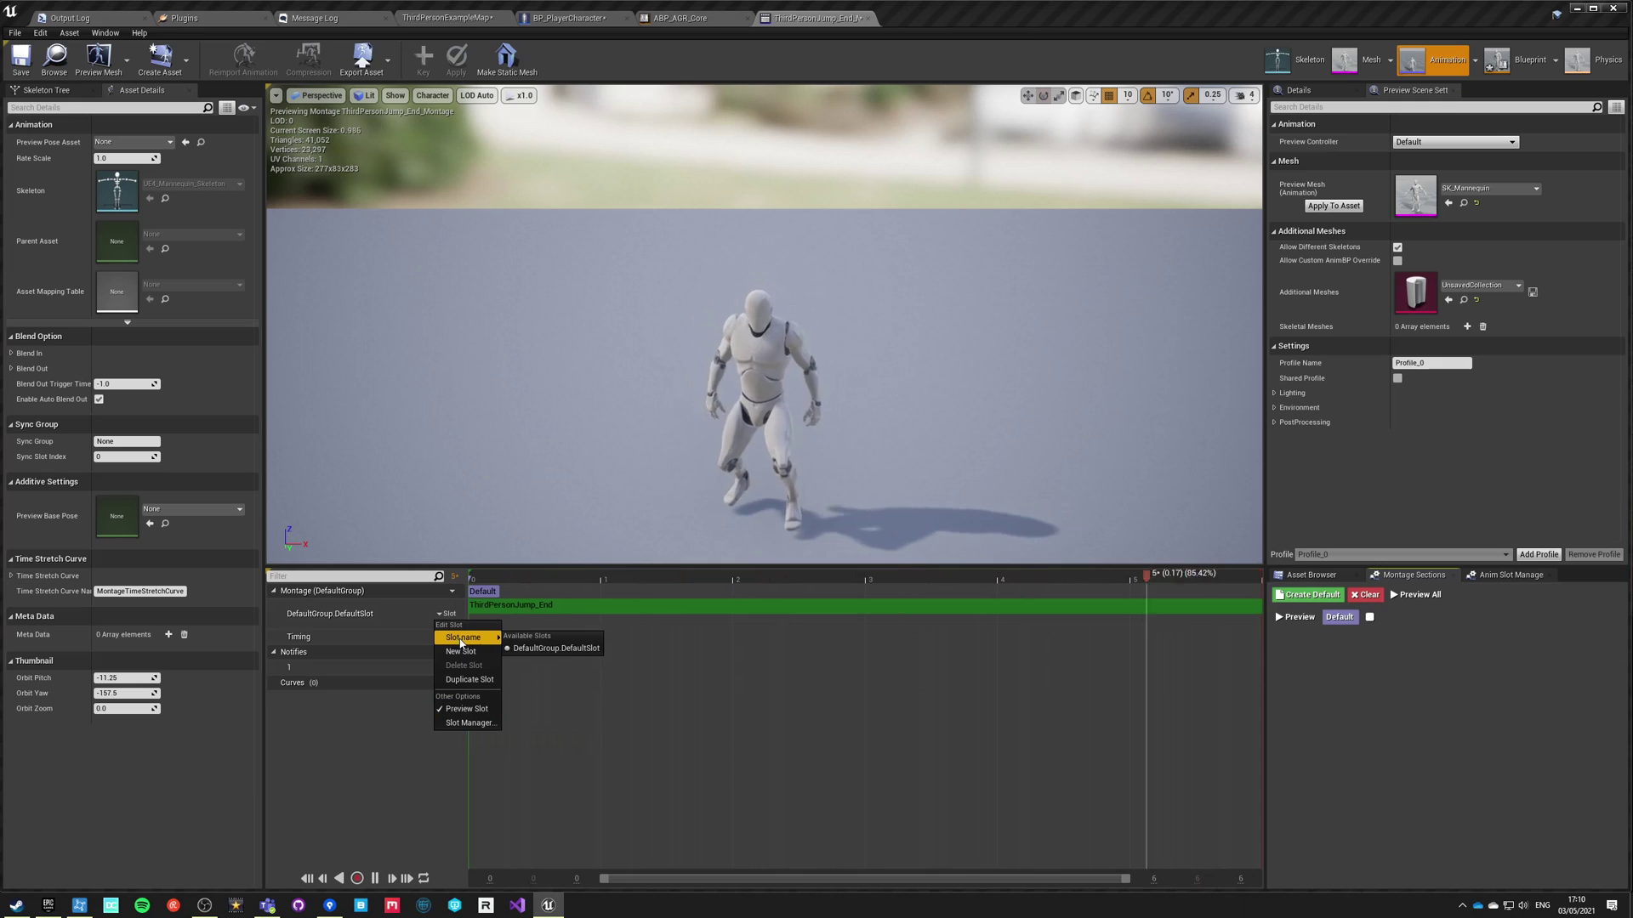
click(537, 650)
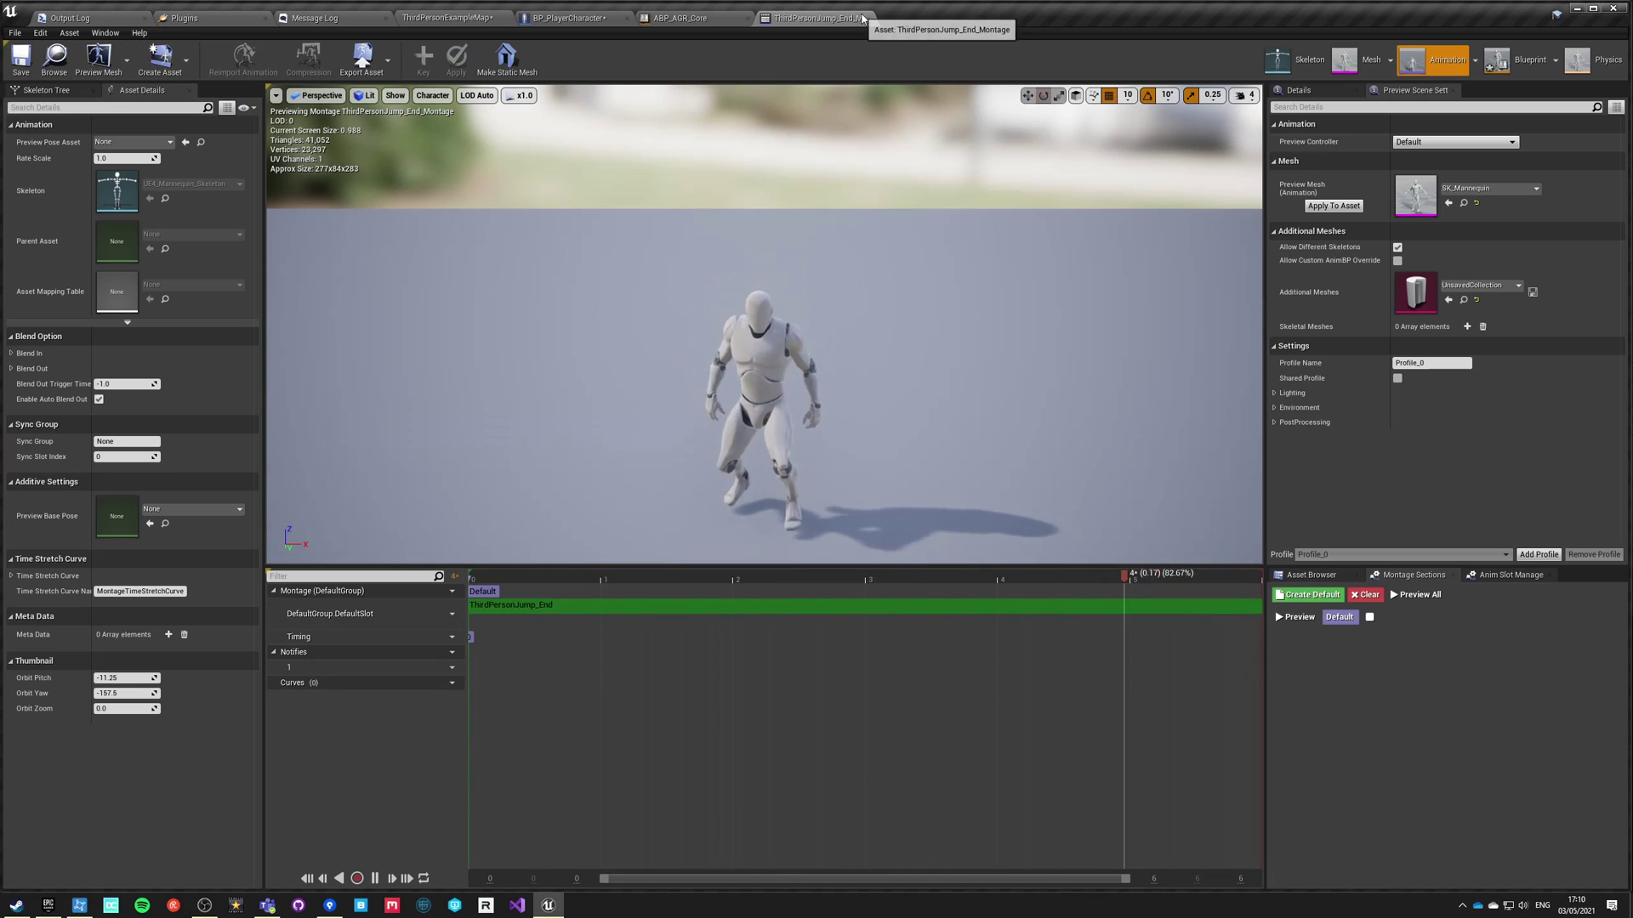
click(862, 18)
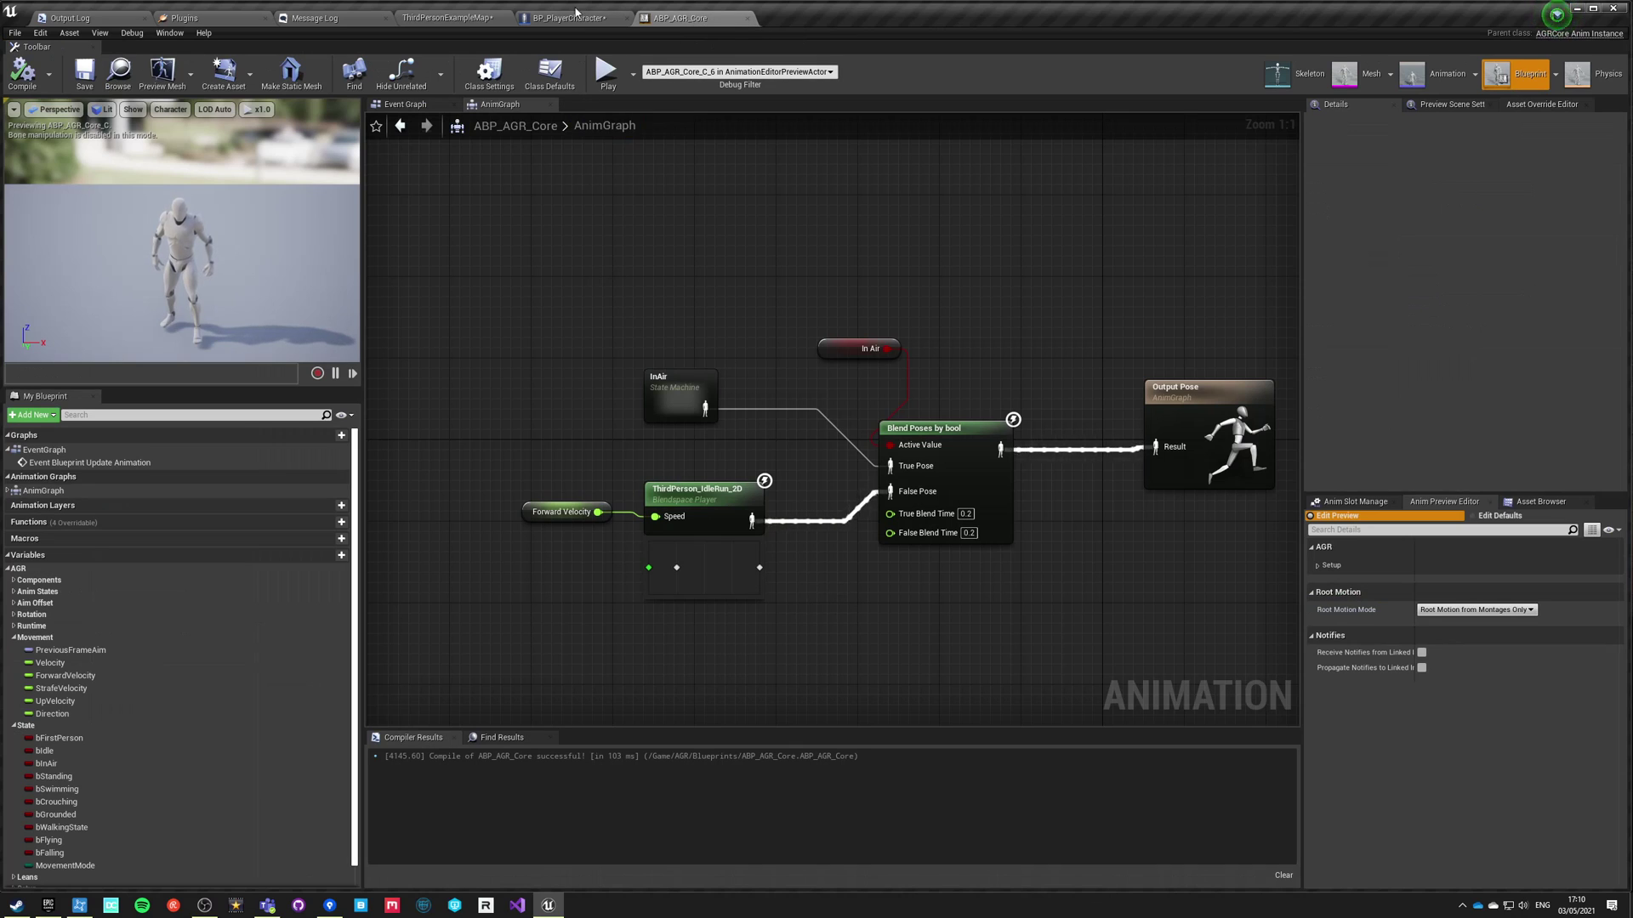
Add a Play Montage node to the BP_PlayerCharacter Event Graph and run it from Event On Landed.
click(575, 12)
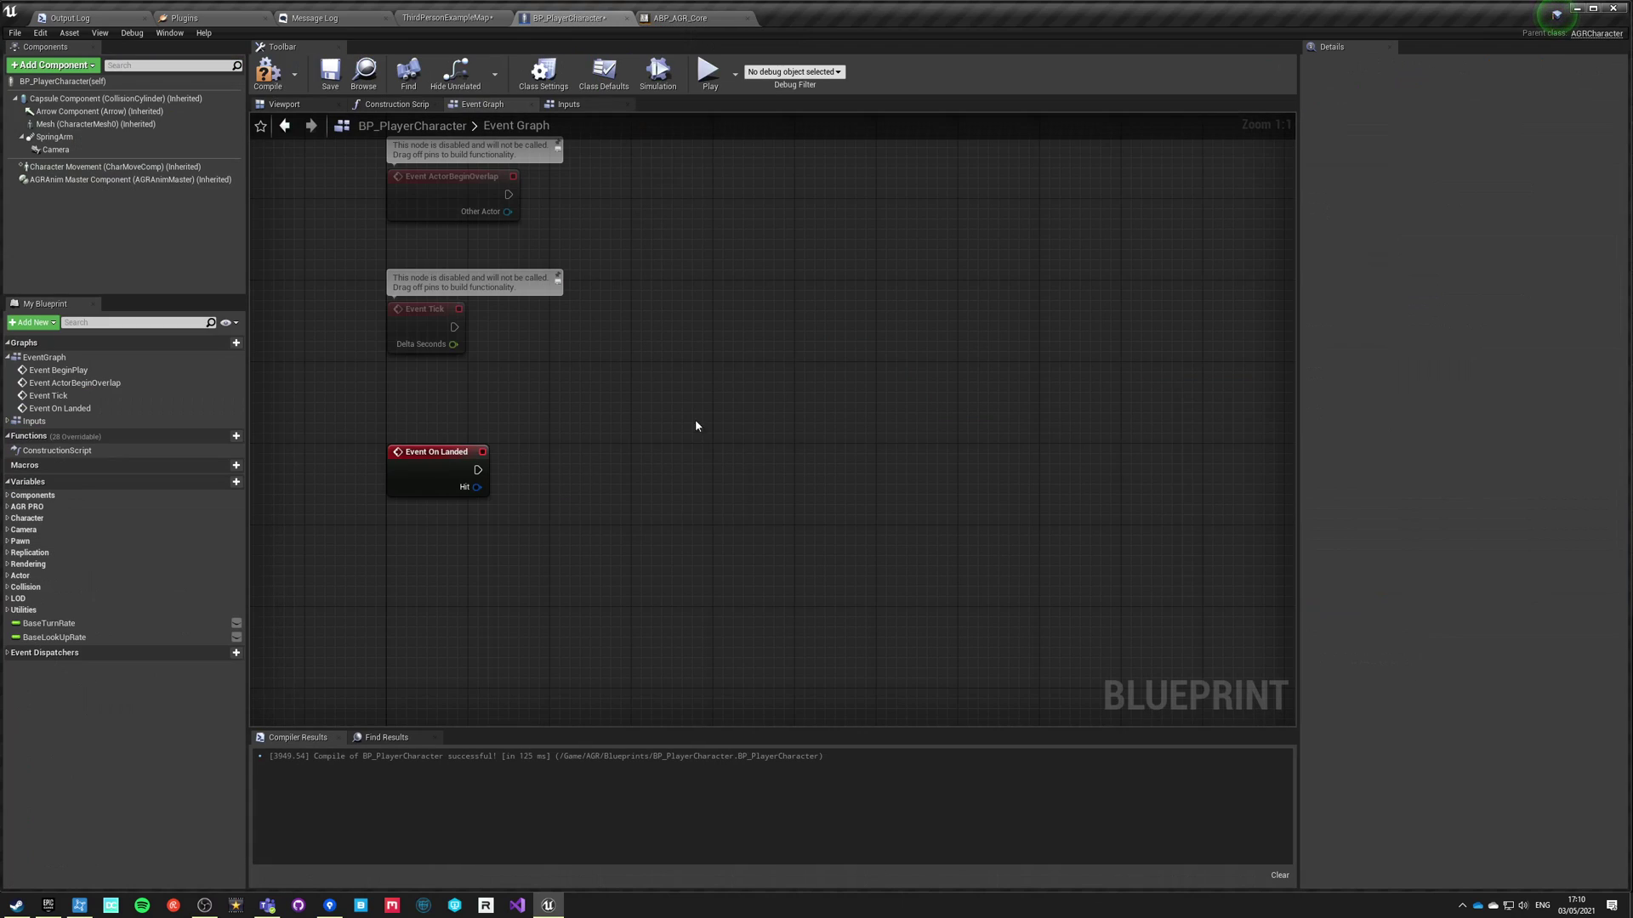
right_click(552, 474)
text(play montage)
key(Return)
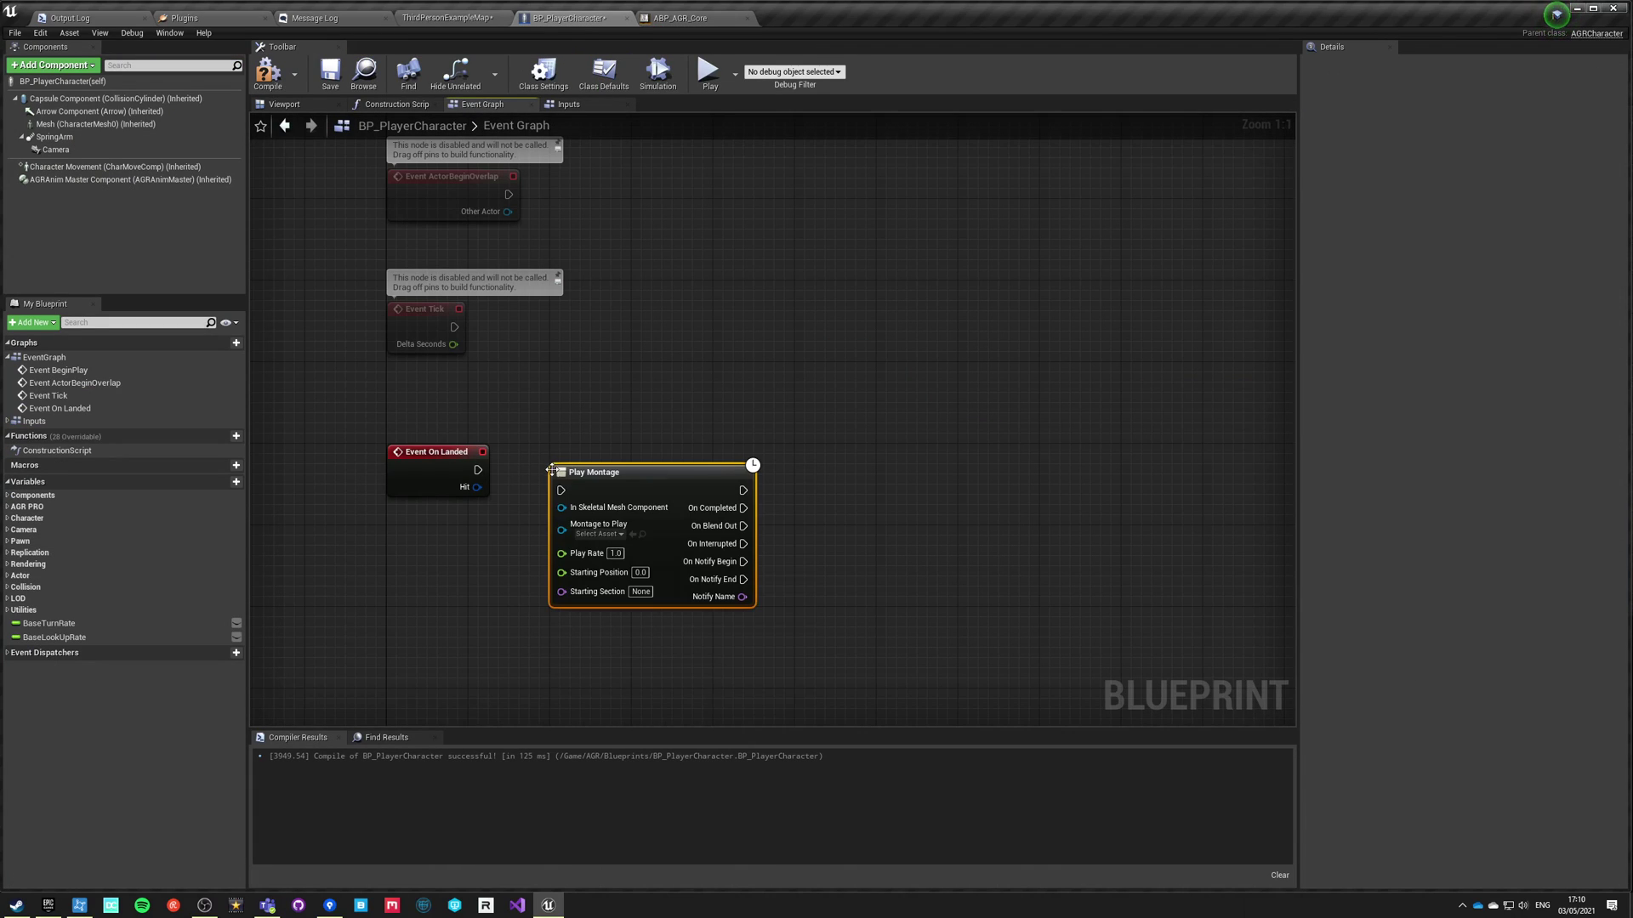
drag(628, 487, 709, 458)
Add a Mesh component reference below Event On Landed and connect it to Play Montage's In Skeletal Mesh Component input.
drag(85, 124, 483, 510)
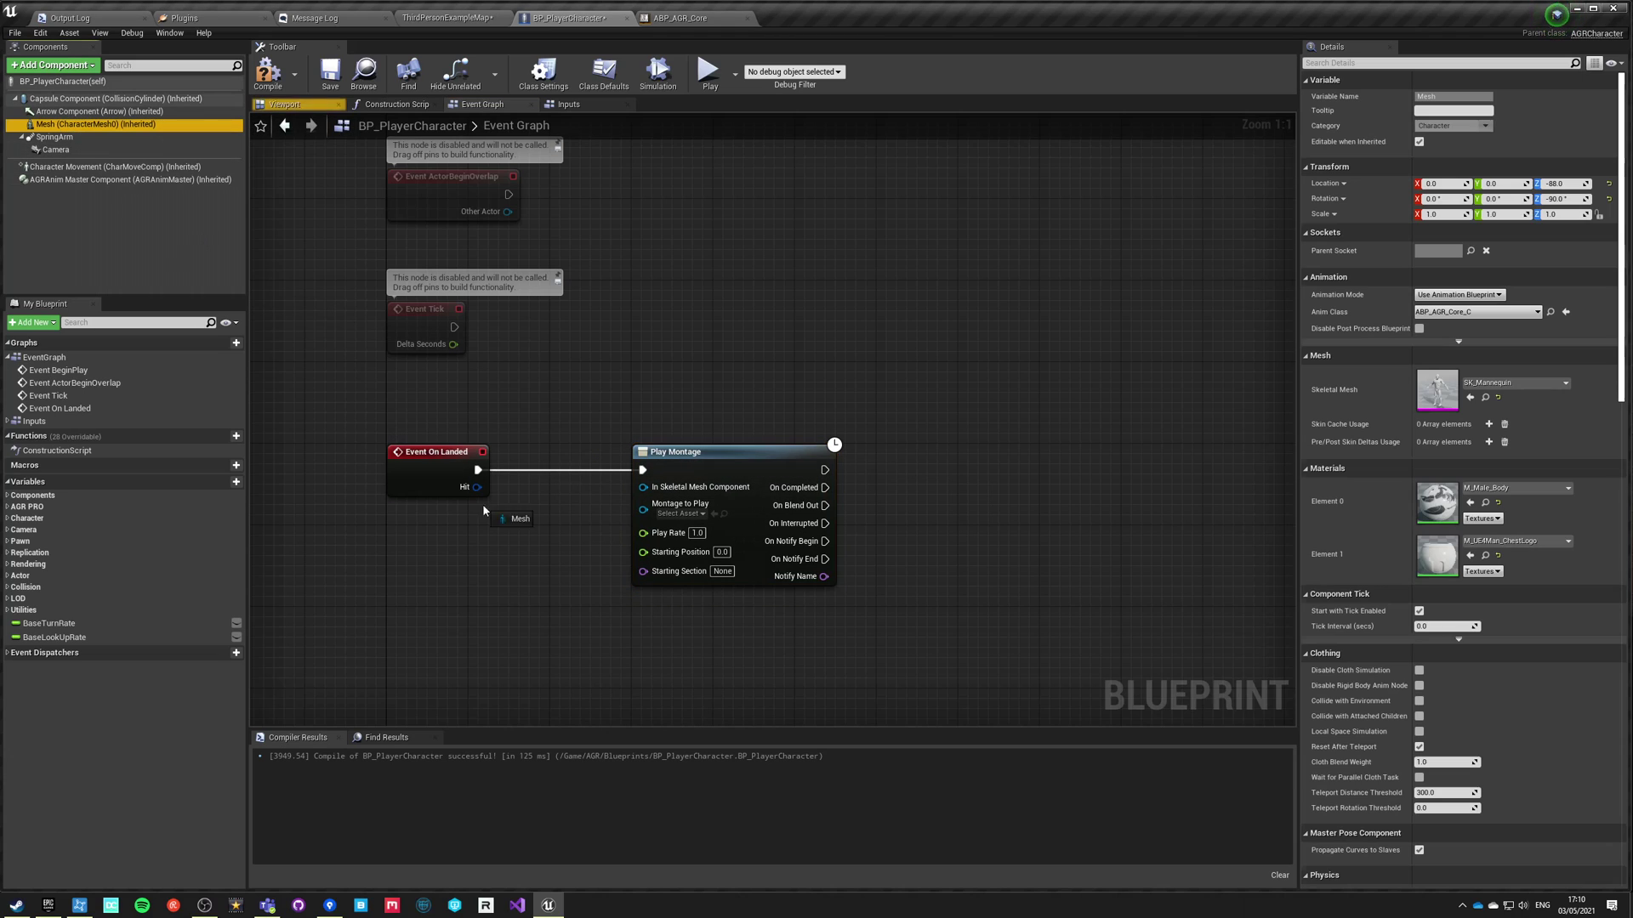
drag(637, 490, 642, 489)
drag(518, 485, 423, 545)
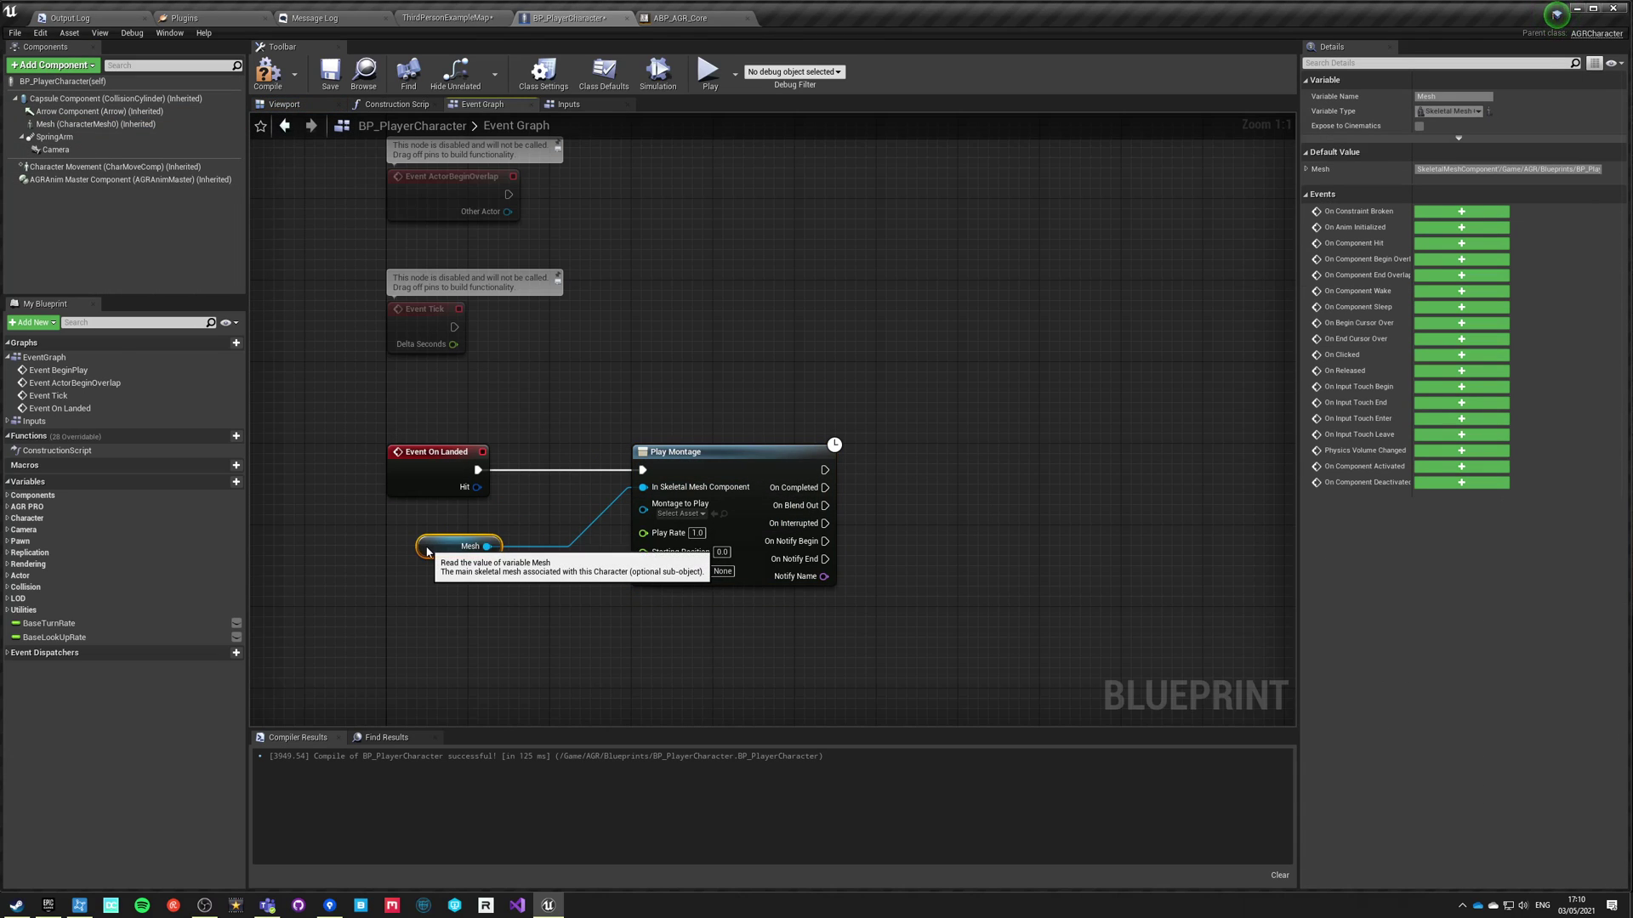
Choose ThirdPersonJump_End_Montage as the Montage to Play, then compile and save BP_PlayerCharacter.
click(699, 514)
click(700, 578)
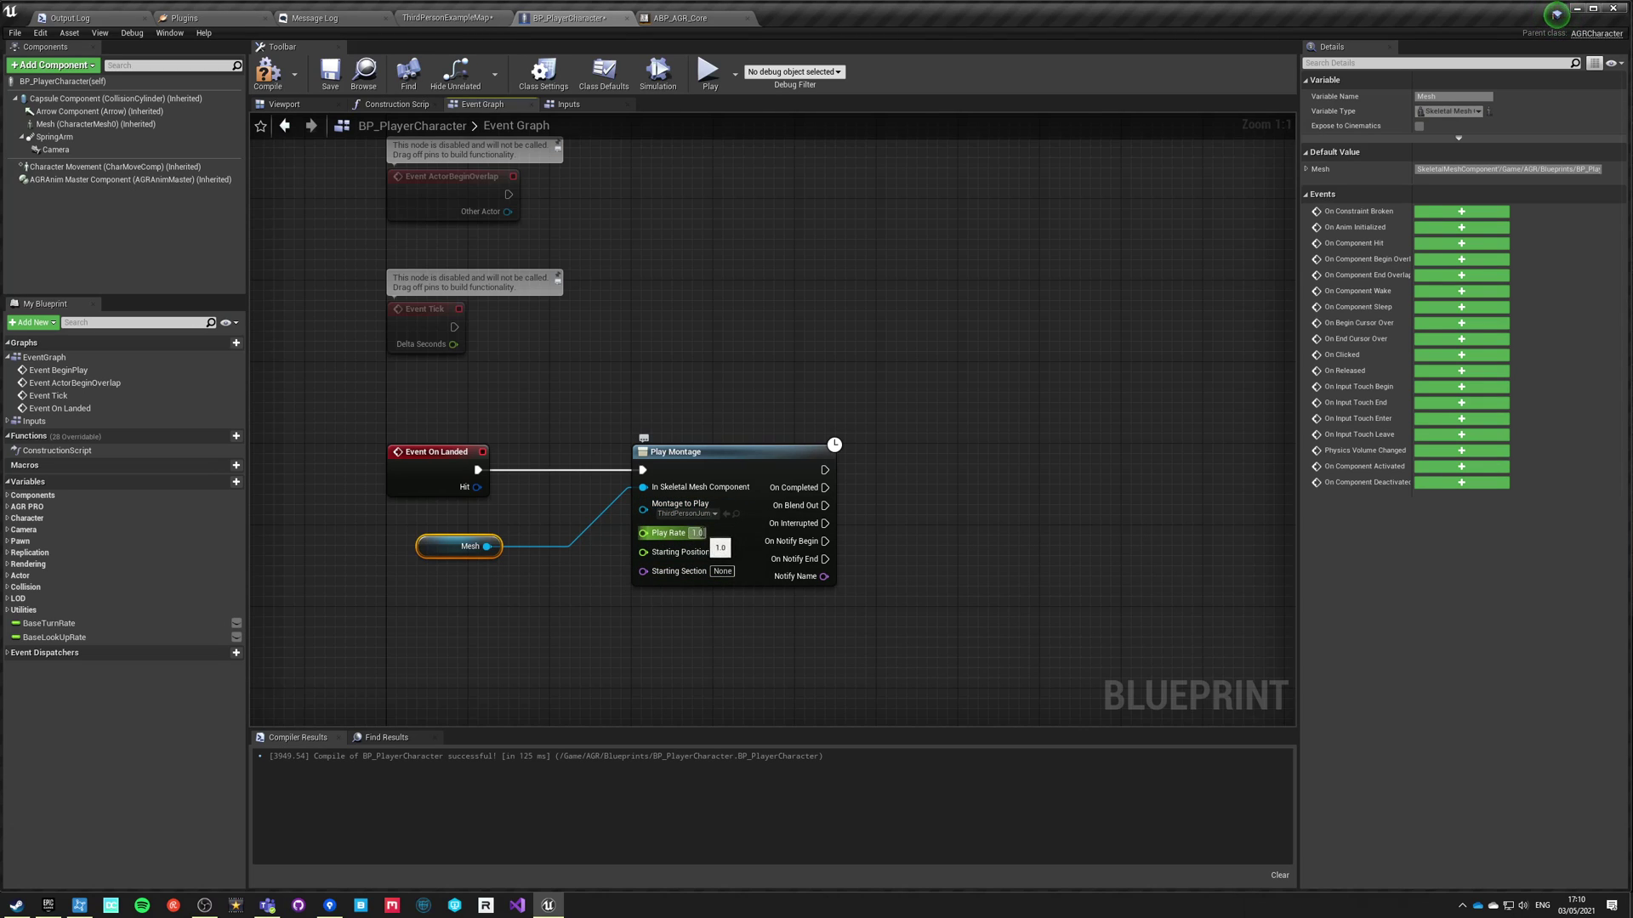
click(584, 262)
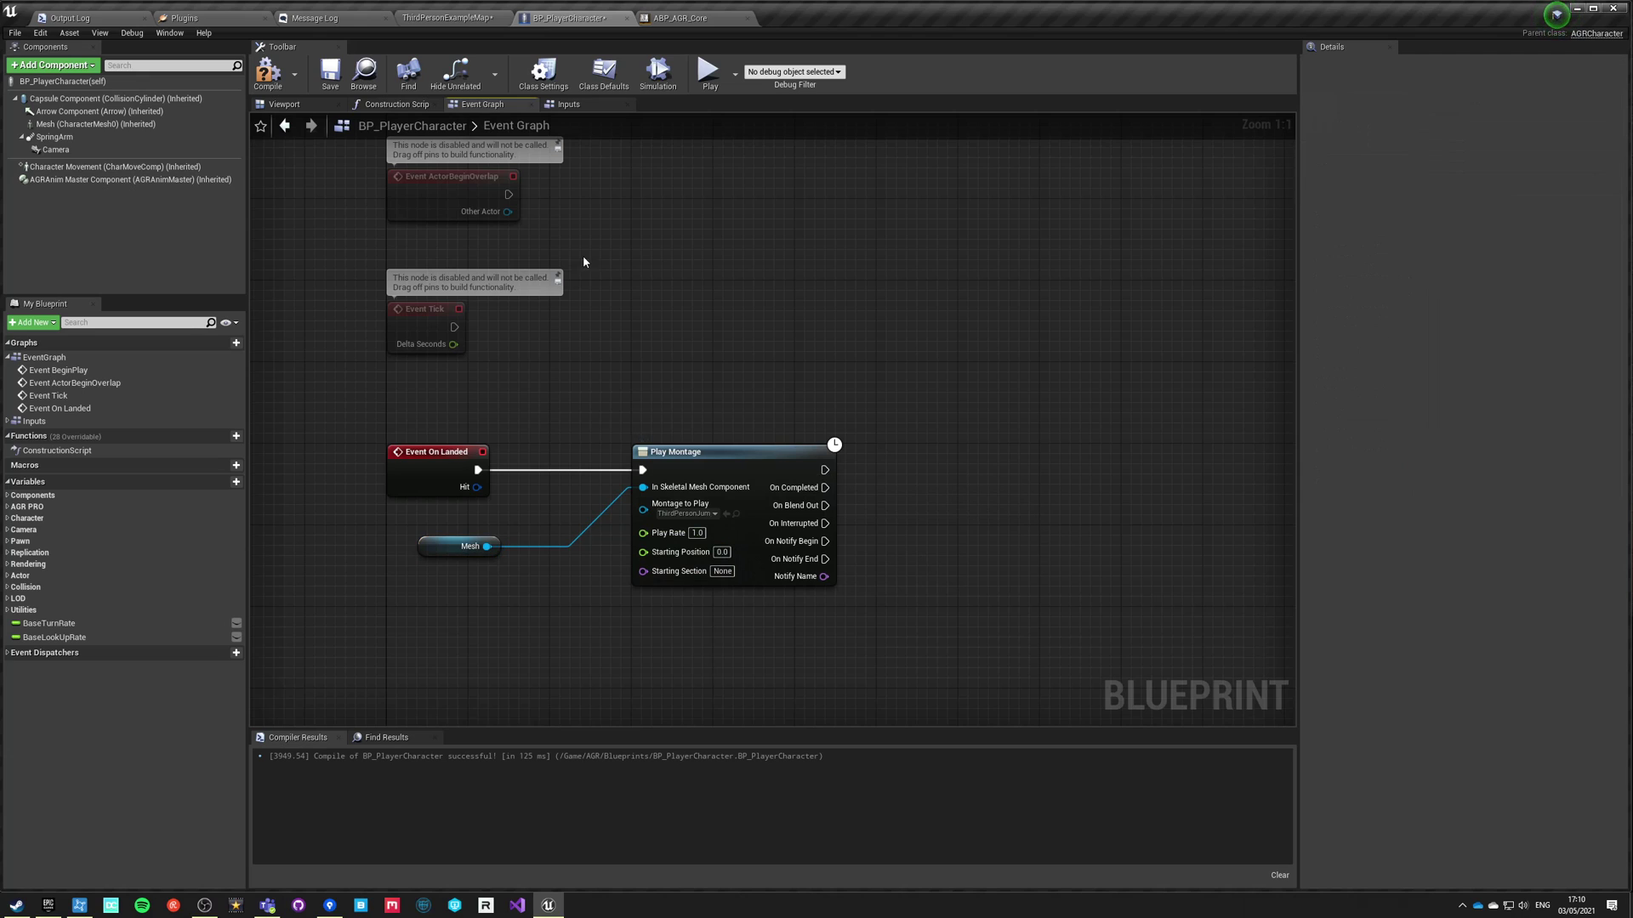
click(278, 77)
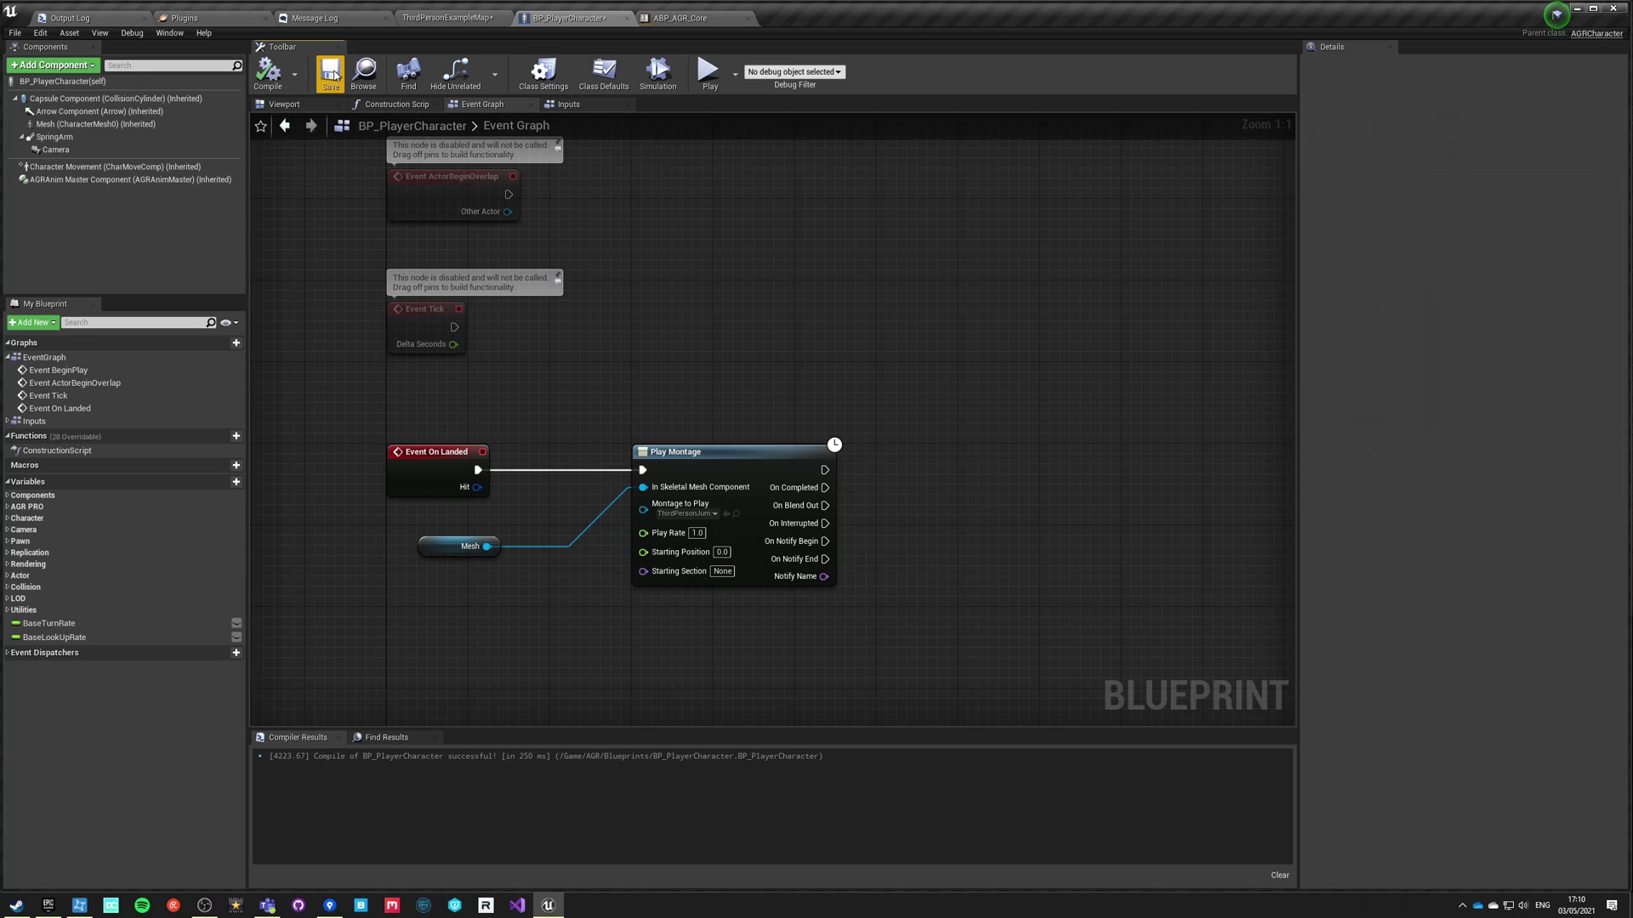
Insert a DefaultSlot slot node between Blend Poses by bool and Output Pose in ABP_AGR_Core's AnimGraph, then compile and save.
click(472, 16)
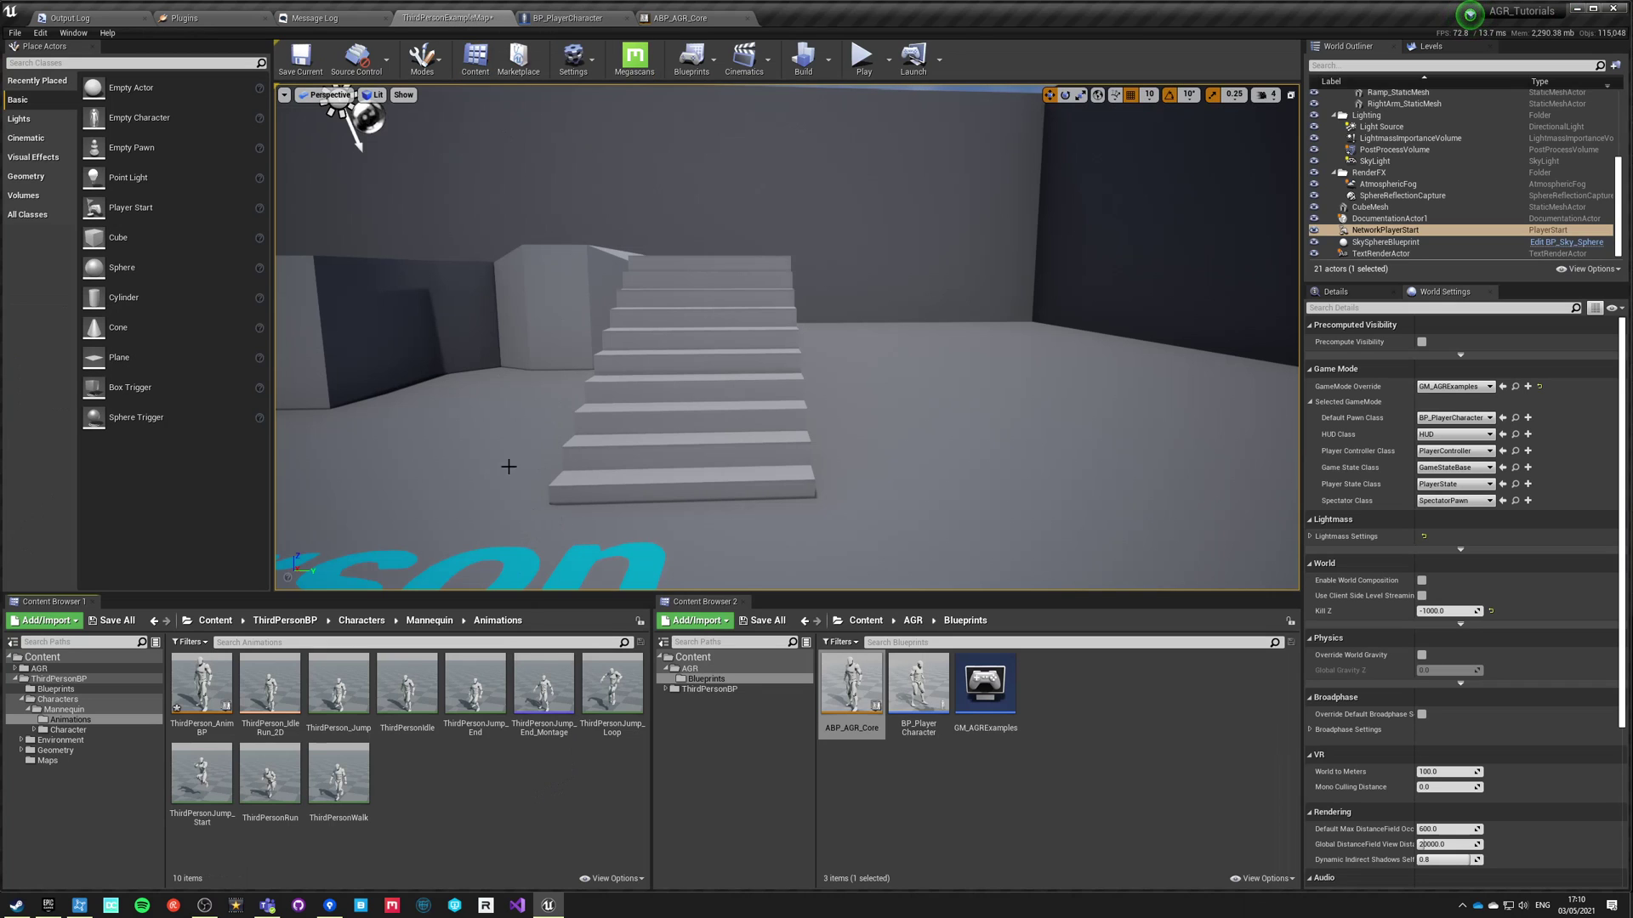
click(677, 18)
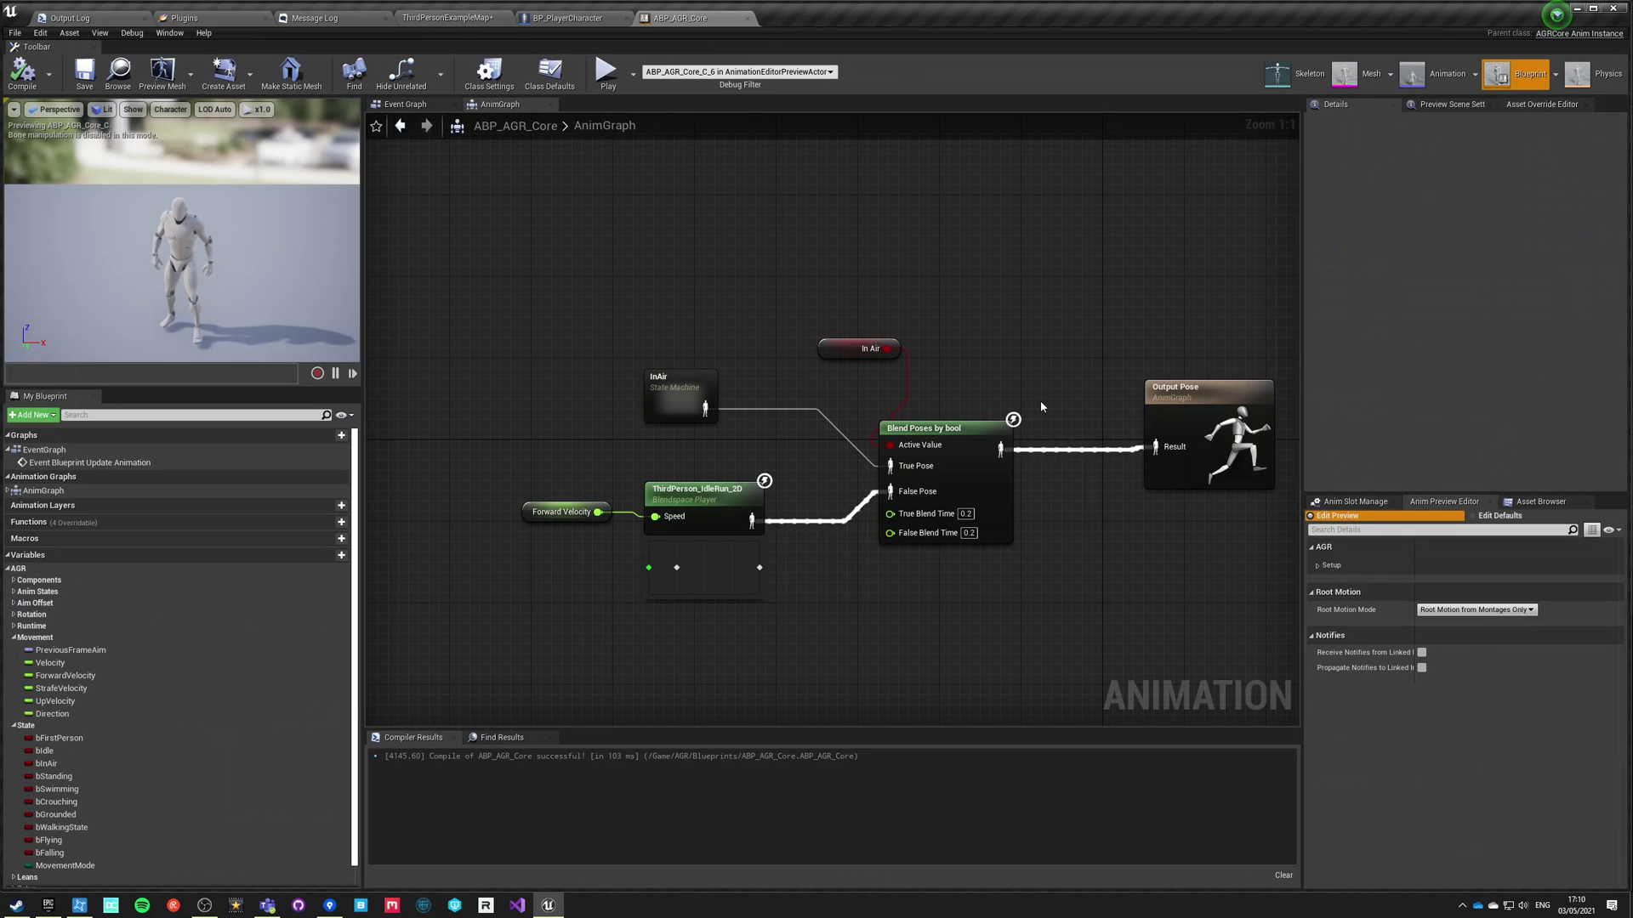
right_drag(1041, 407, 622, 381)
drag(783, 358, 865, 358)
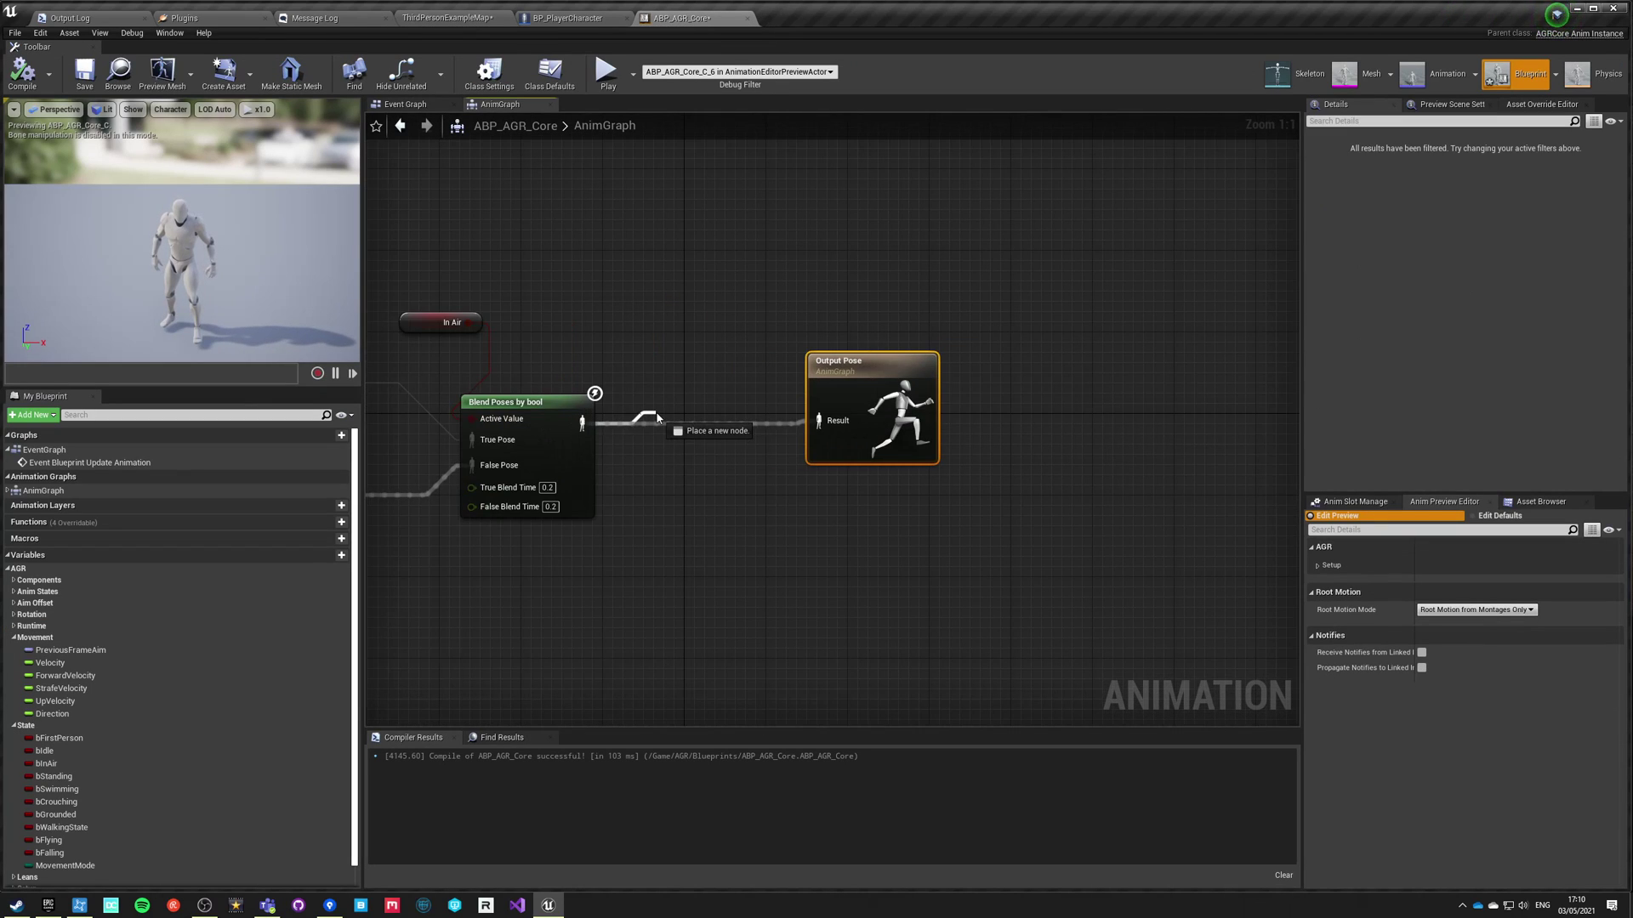
drag(658, 416, 659, 418)
text(default)
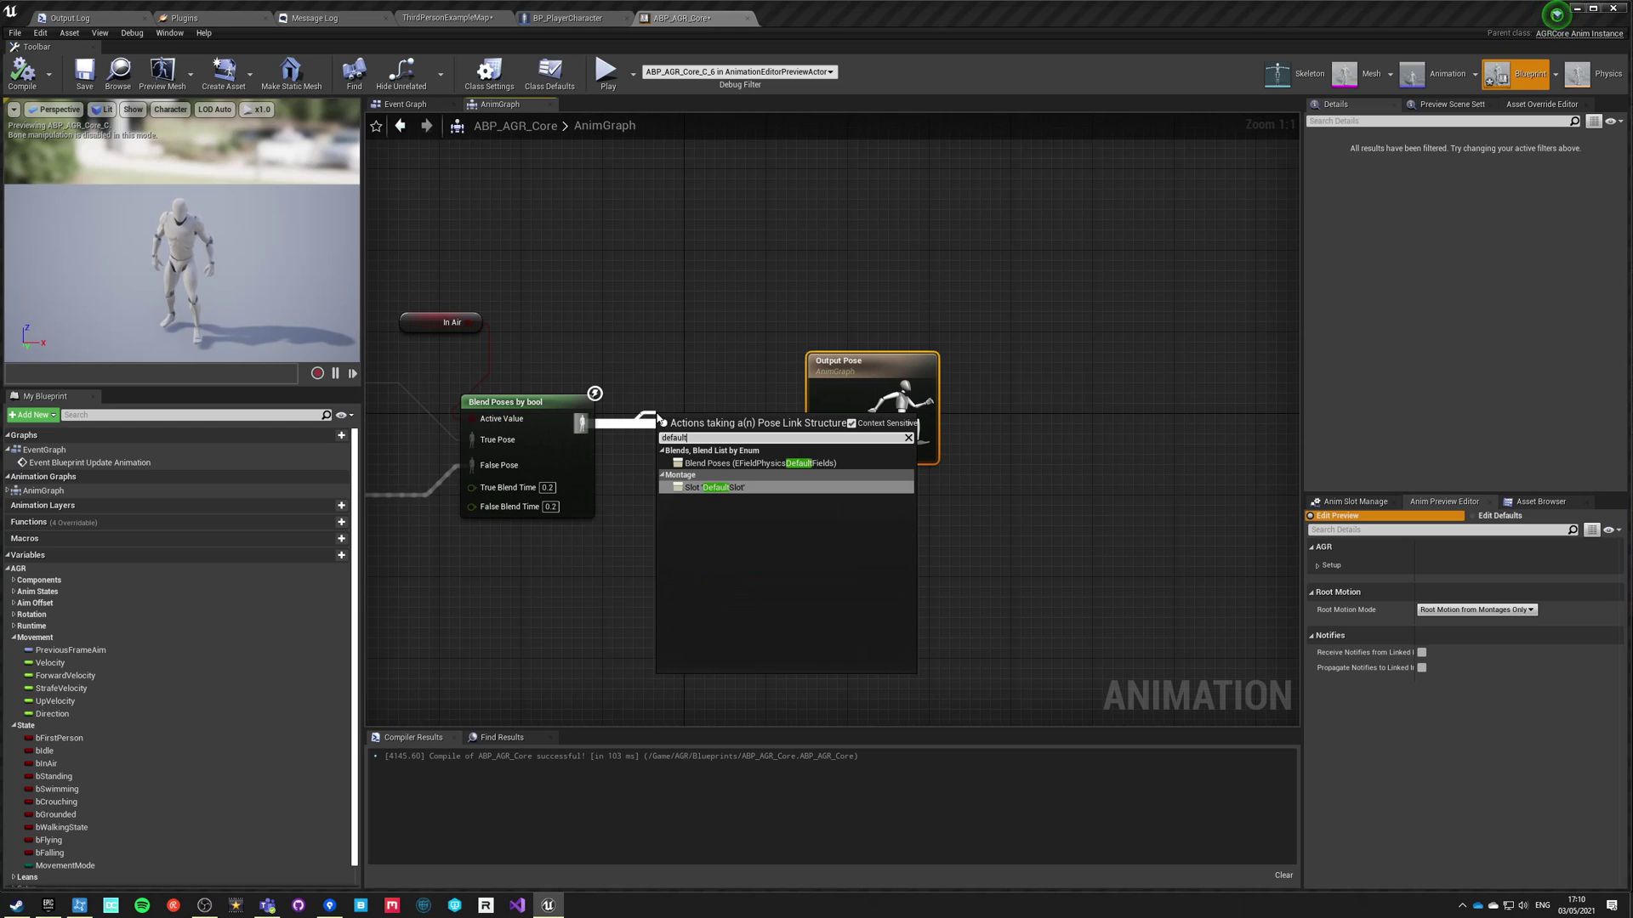
key(Return)
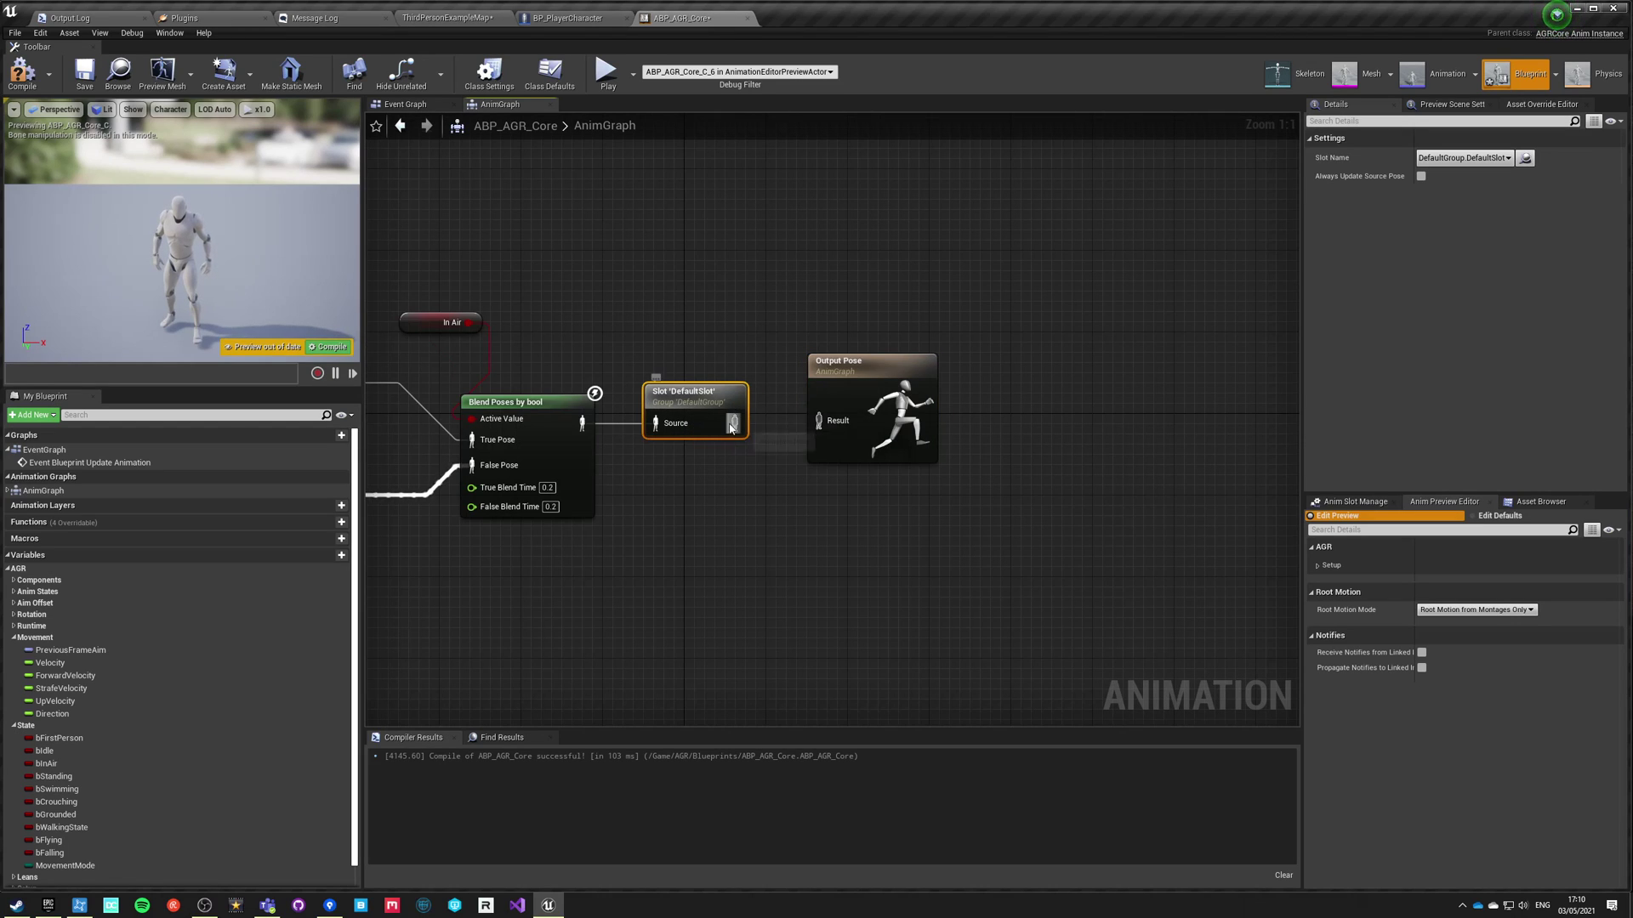
drag(829, 425, 829, 425)
click(642, 533)
right_drag(642, 533, 813, 508)
click(23, 75)
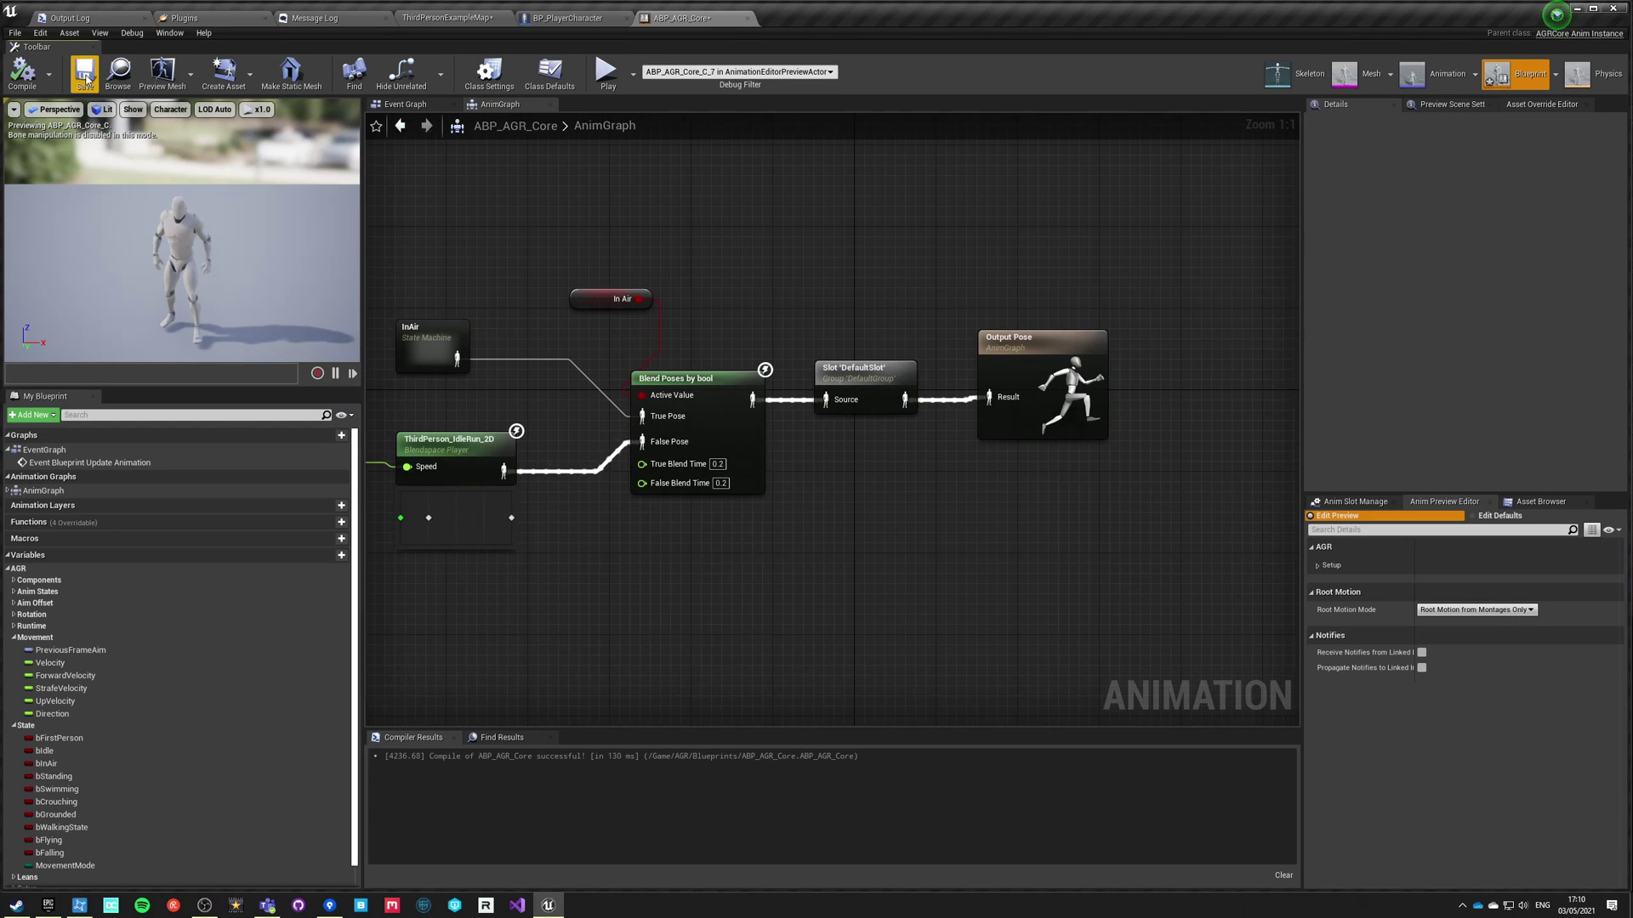
Play the example map and test the landing montage by running and jumping on the floor and stairs, then stop.
click(422, 18)
key(alt+p)
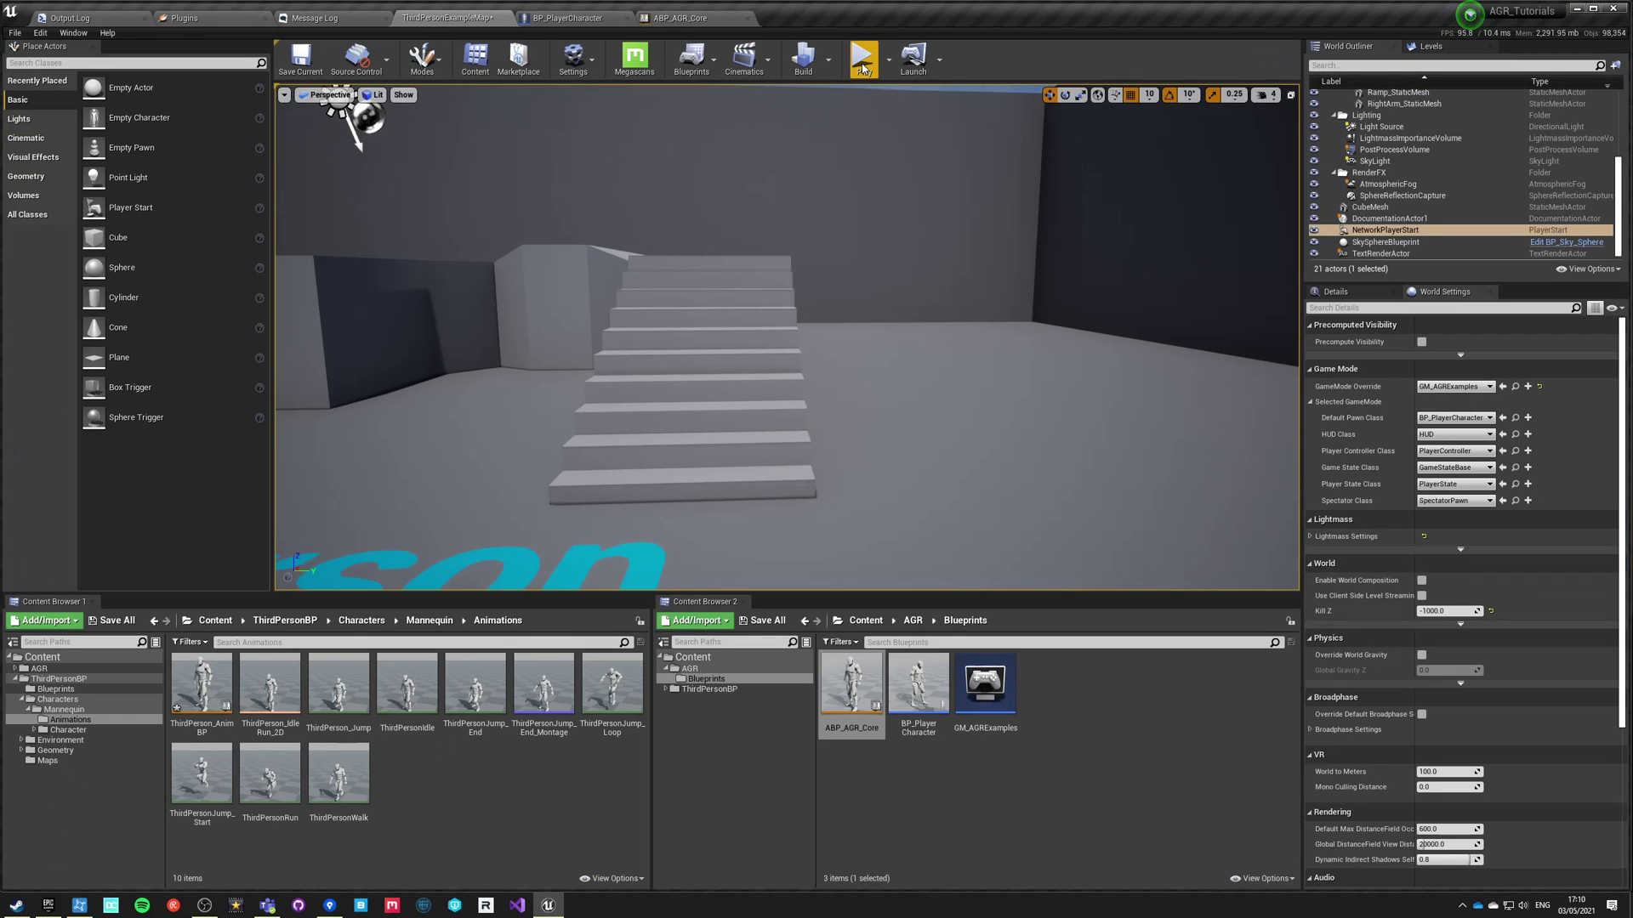
key(space)
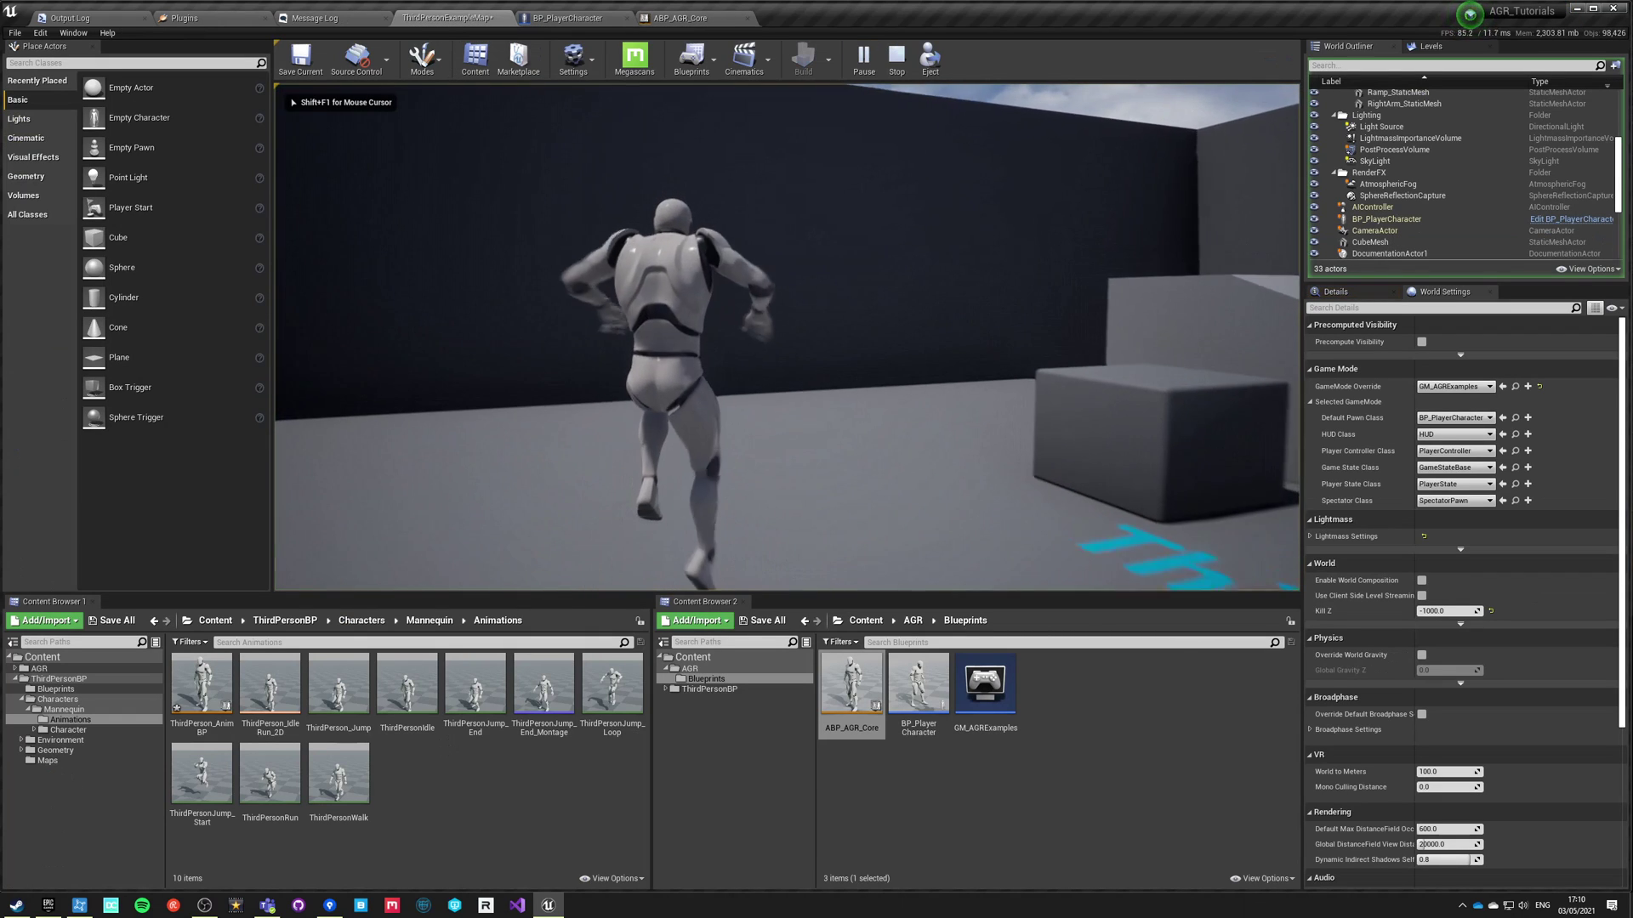
key(w)
key(space)
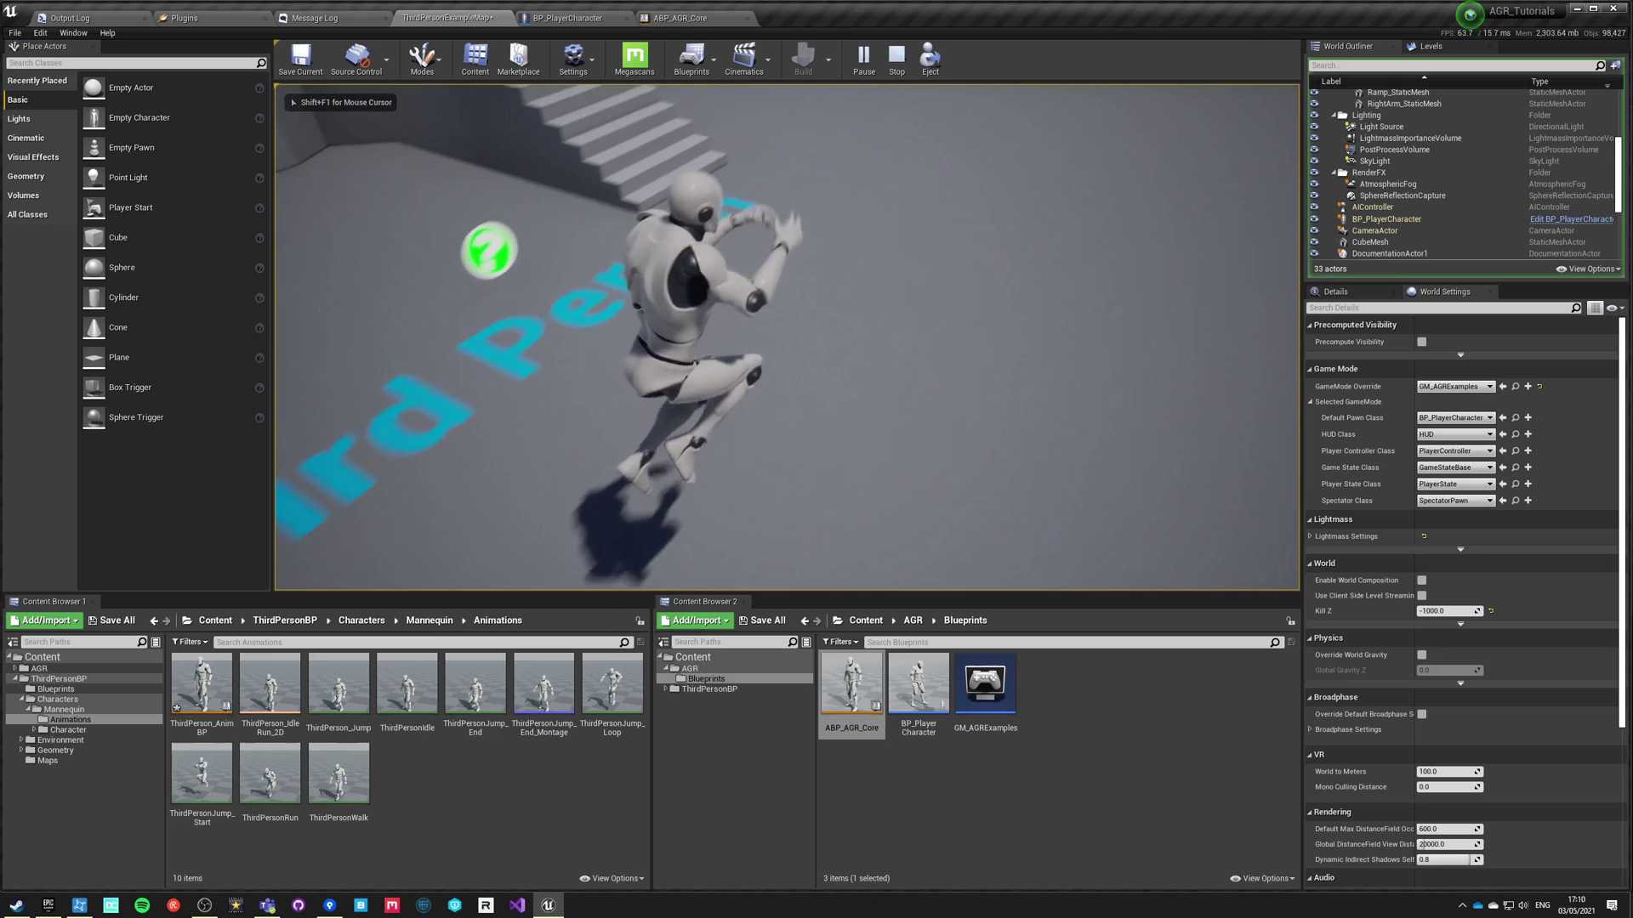
key(space)
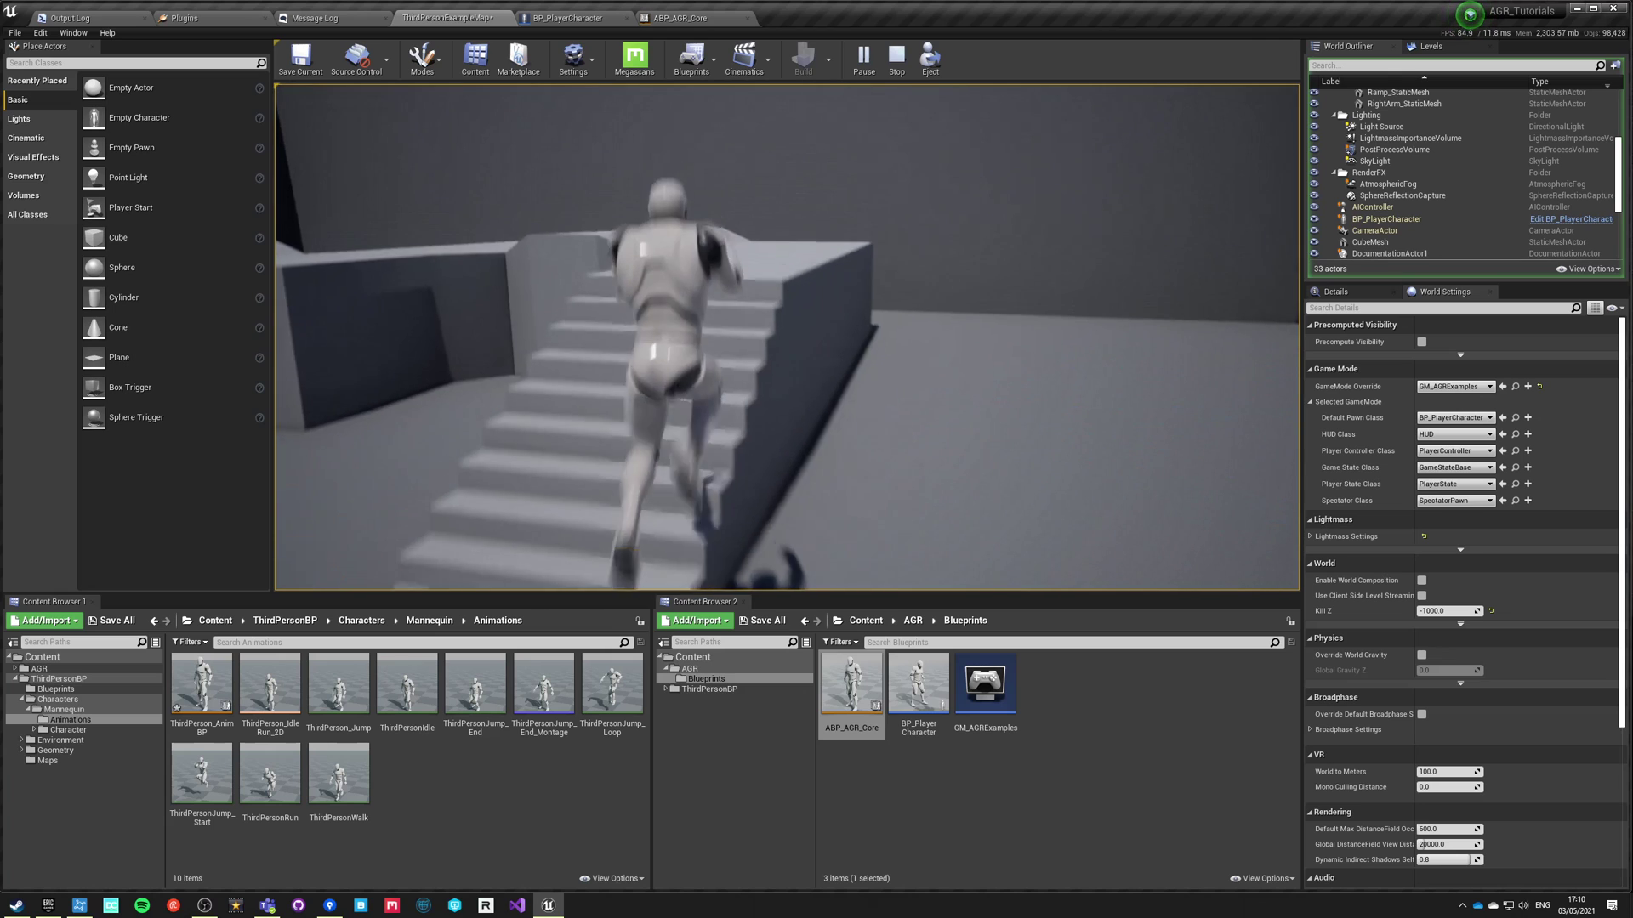
key(space)
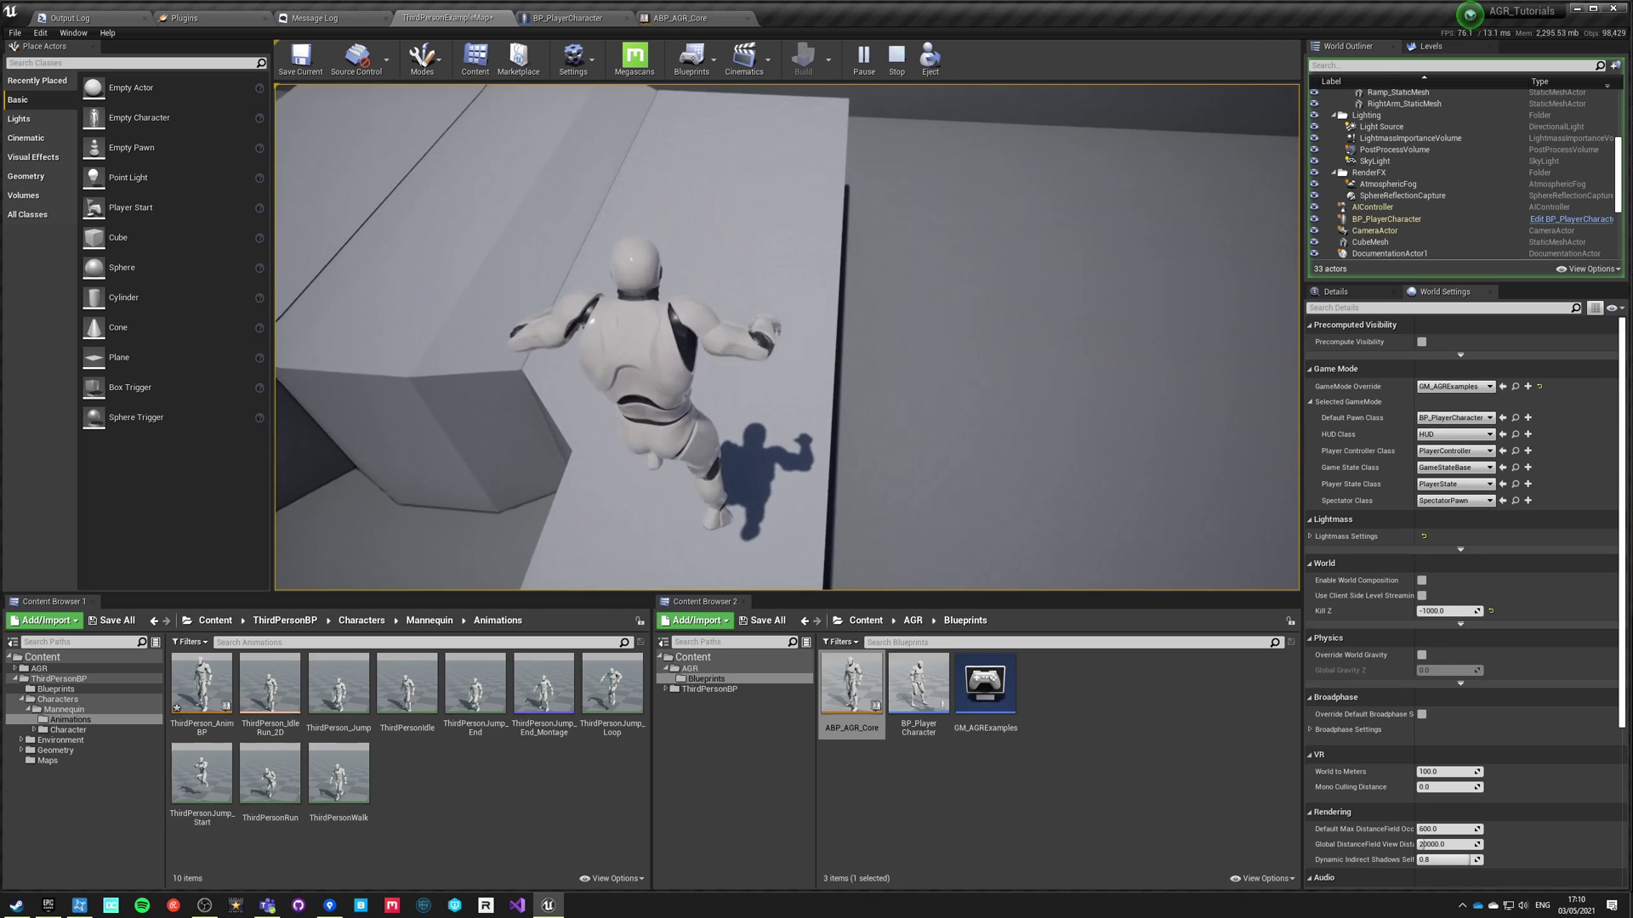
key(Escape)
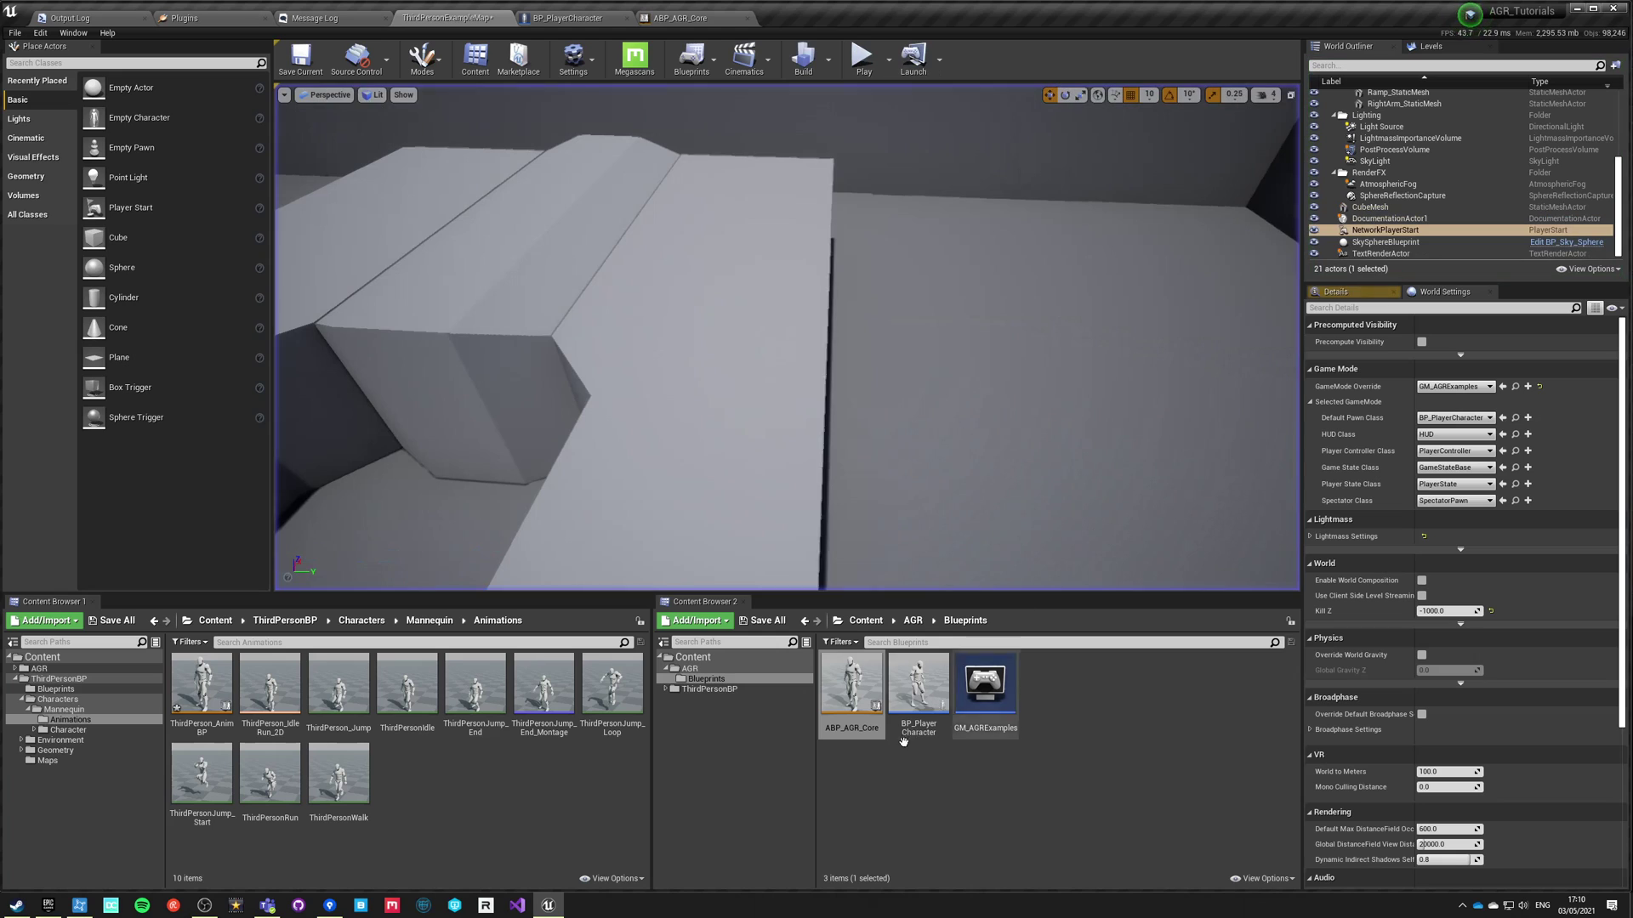
Open ThirdPersonJump_End_Montage and expand its Blend In and Blend Out settings.
click(545, 688)
double_click(544, 687)
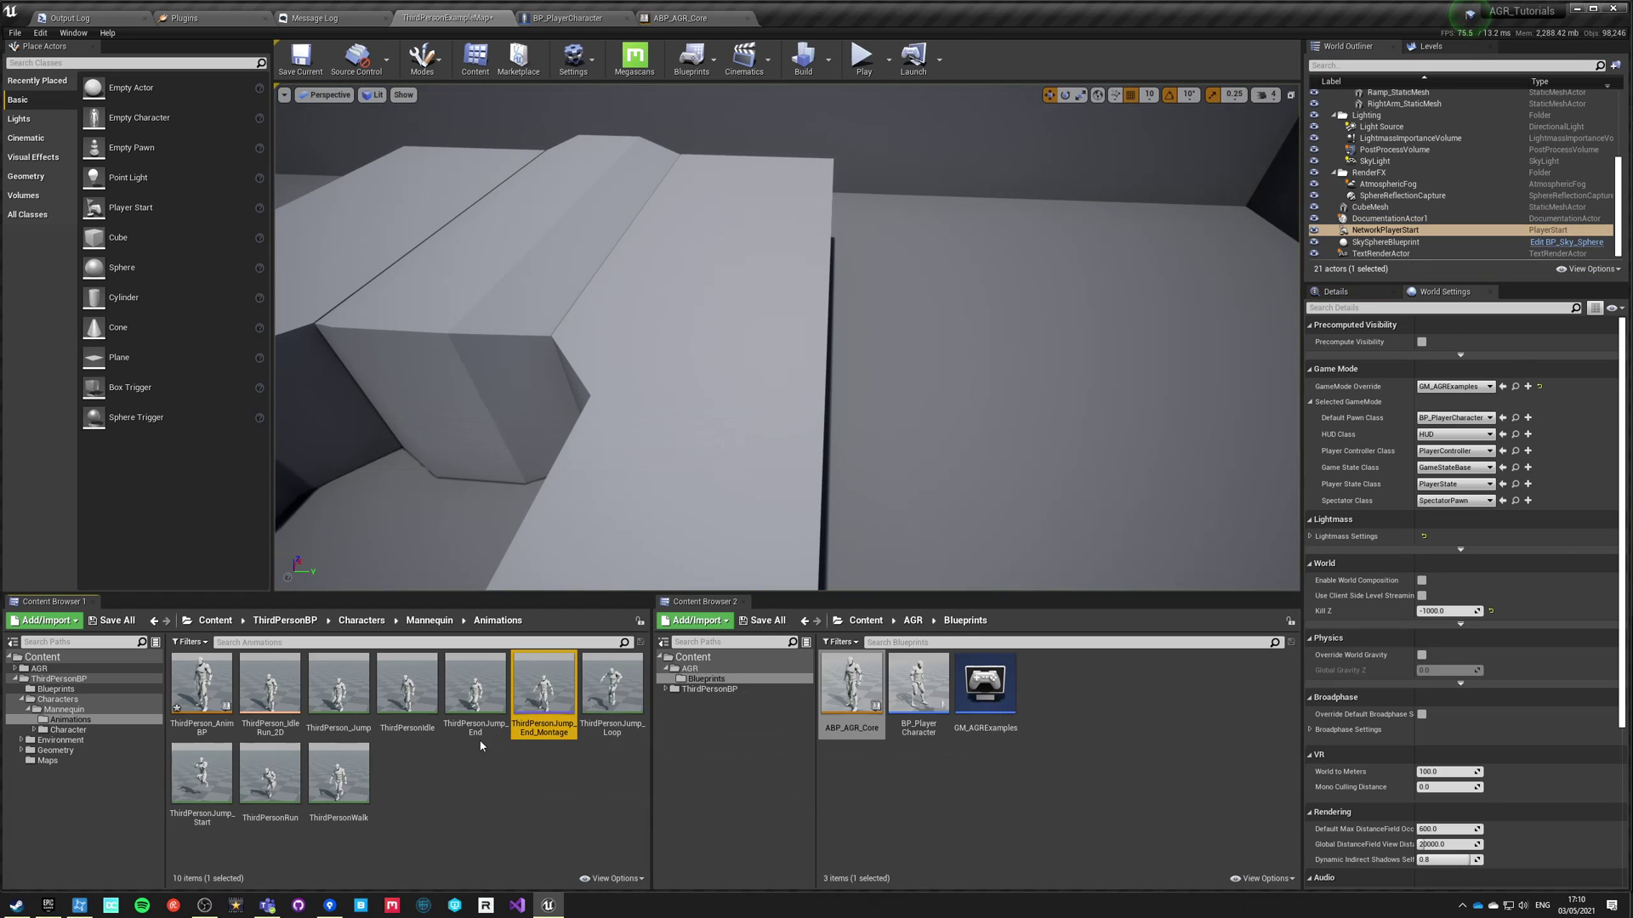
click(11, 353)
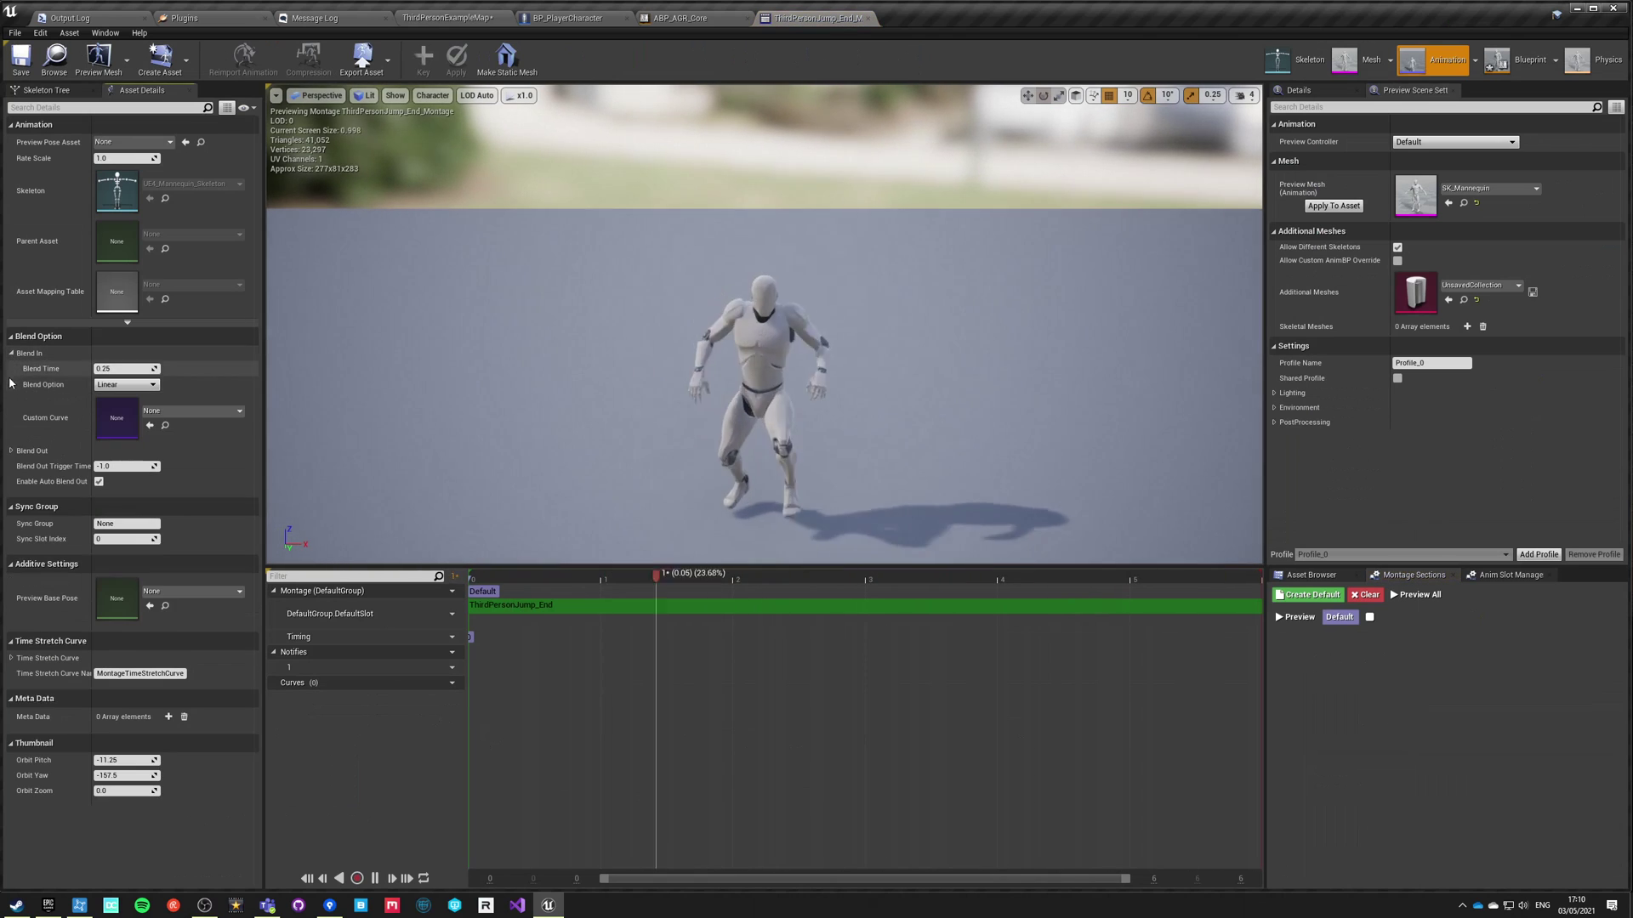
click(10, 451)
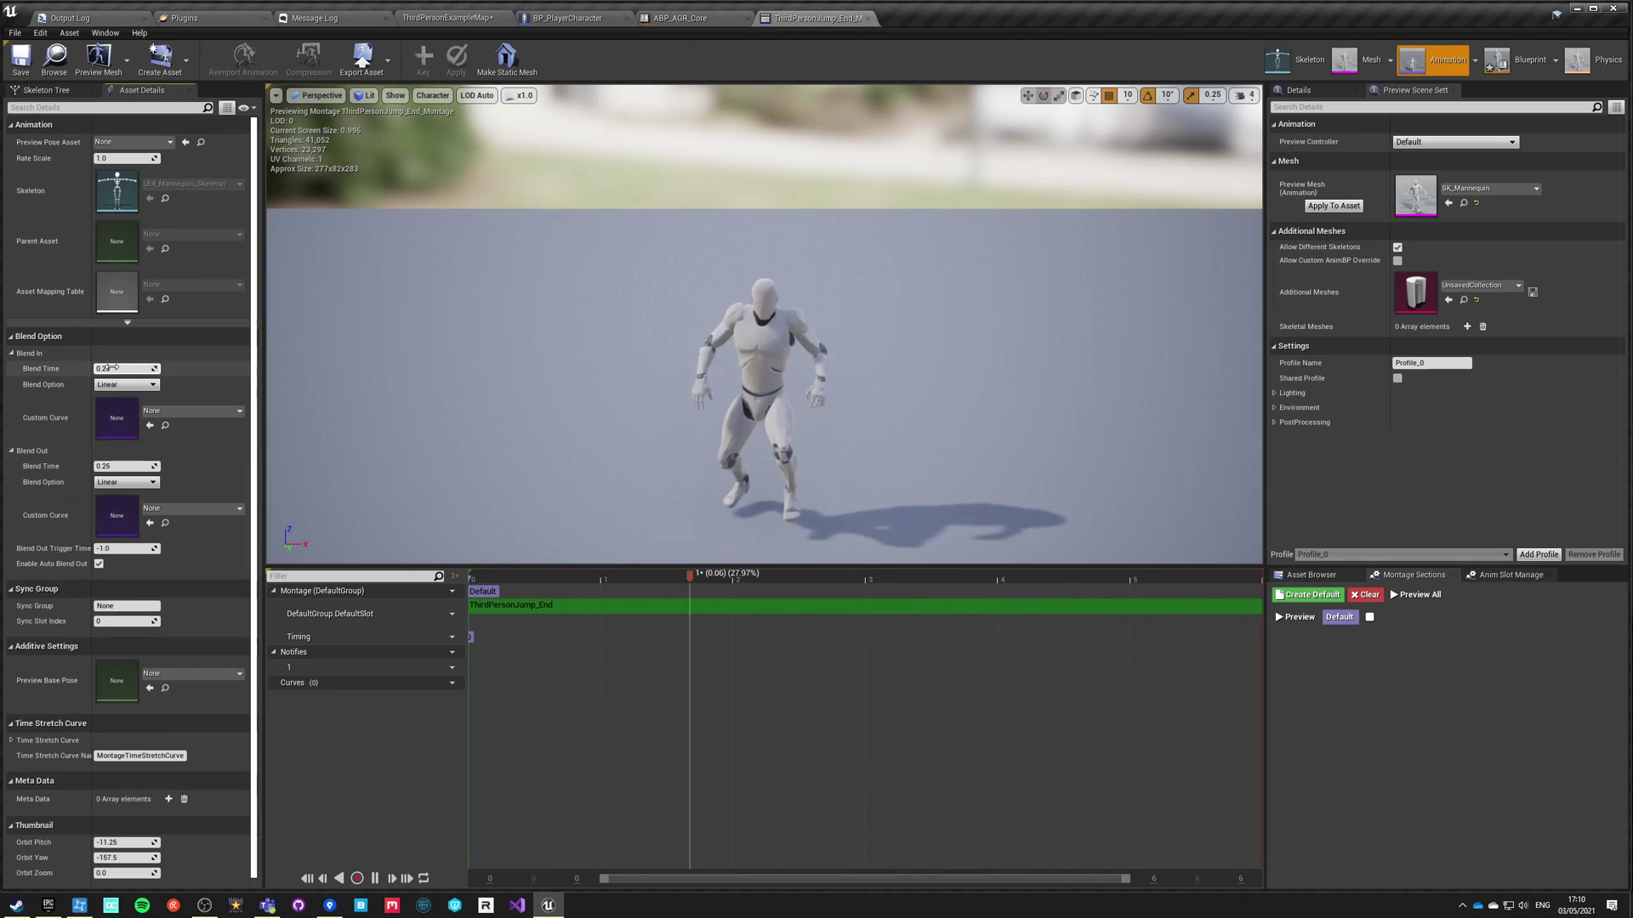
Set the montage's Blend In and Blend Out times to 0.05.
text(.)
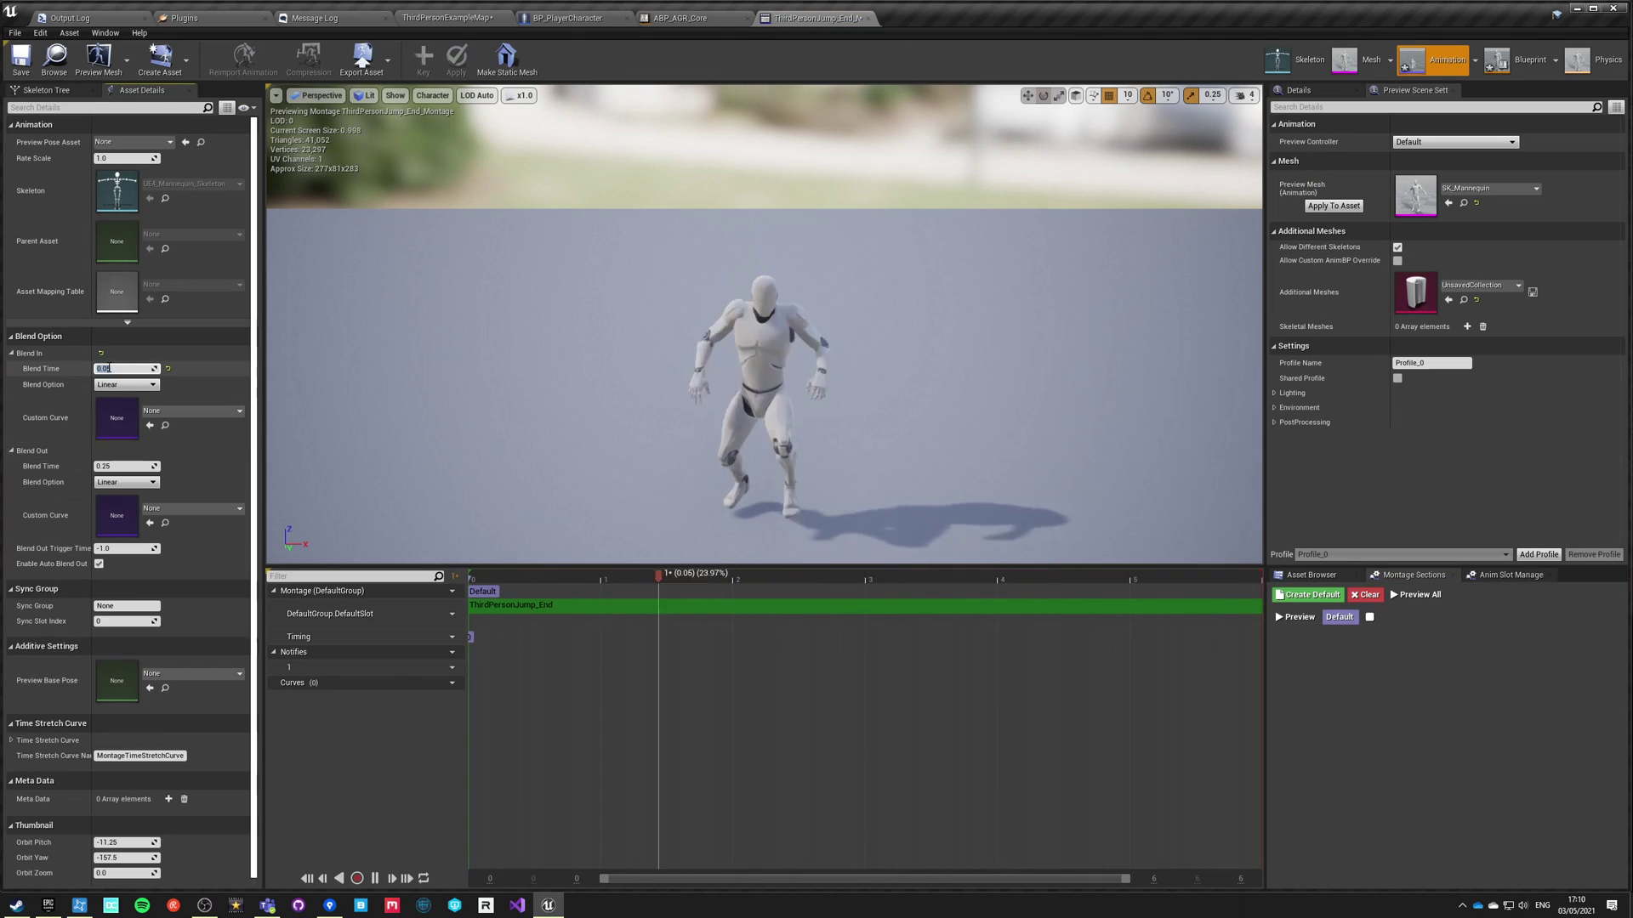
key(Return)
click(114, 468)
text(.05)
key(Return)
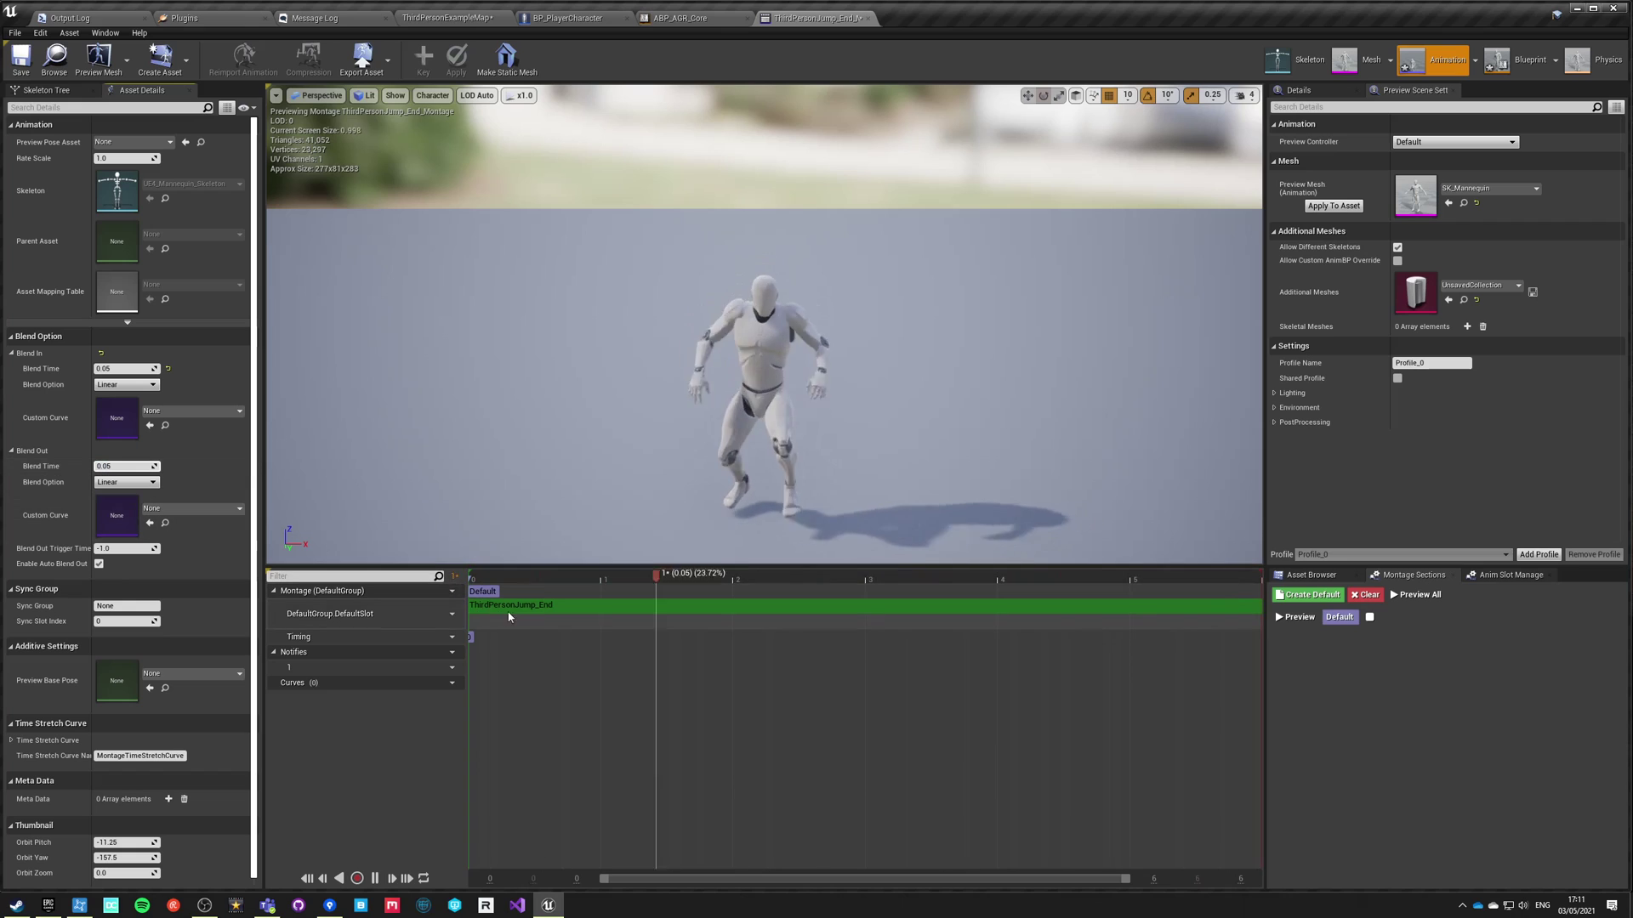
Switch the montage timeline's time format to seconds.
right_click(522, 584)
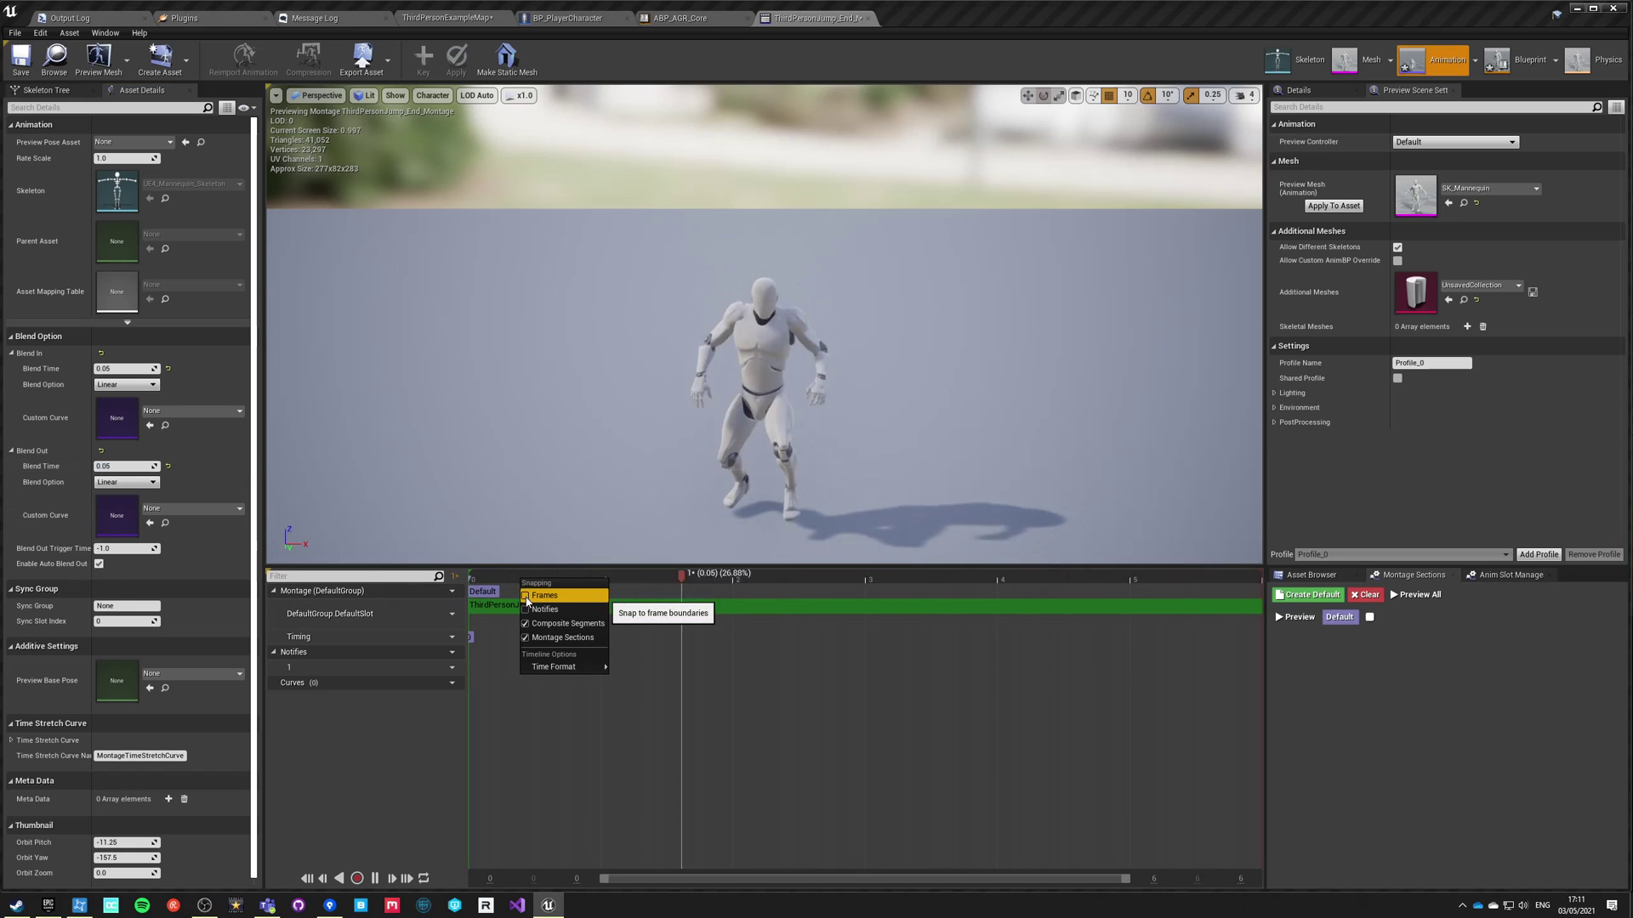
mouse_move(562, 667)
click(634, 681)
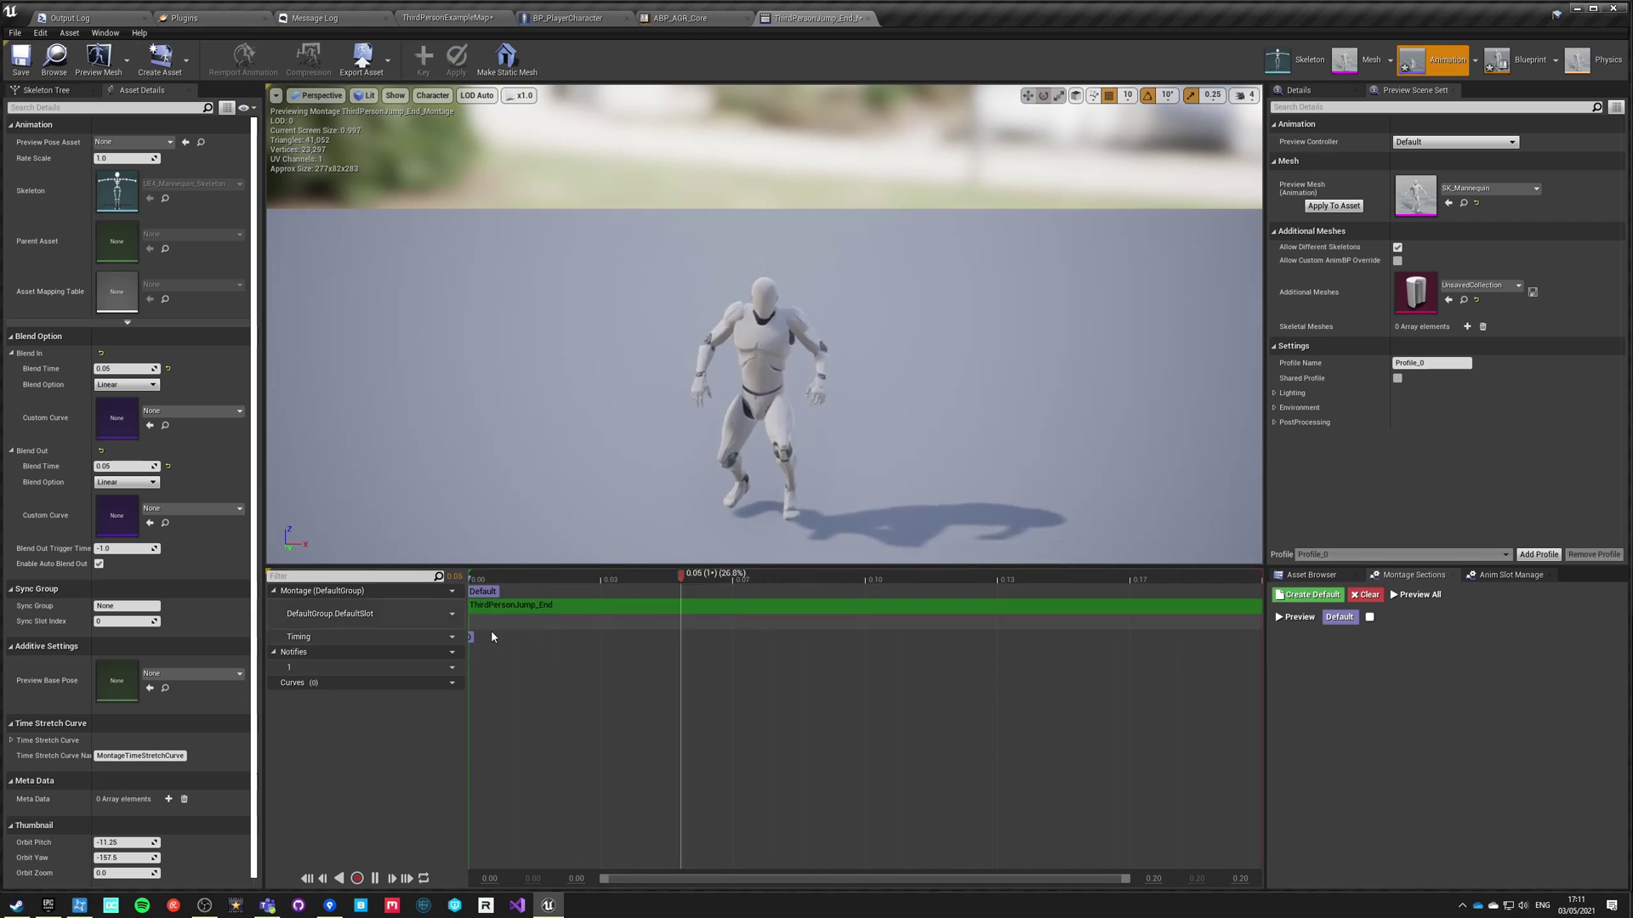
Pause the montage and scrub it to its end, then set both Blend In and Blend Out times to 0.1 and save.
click(375, 879)
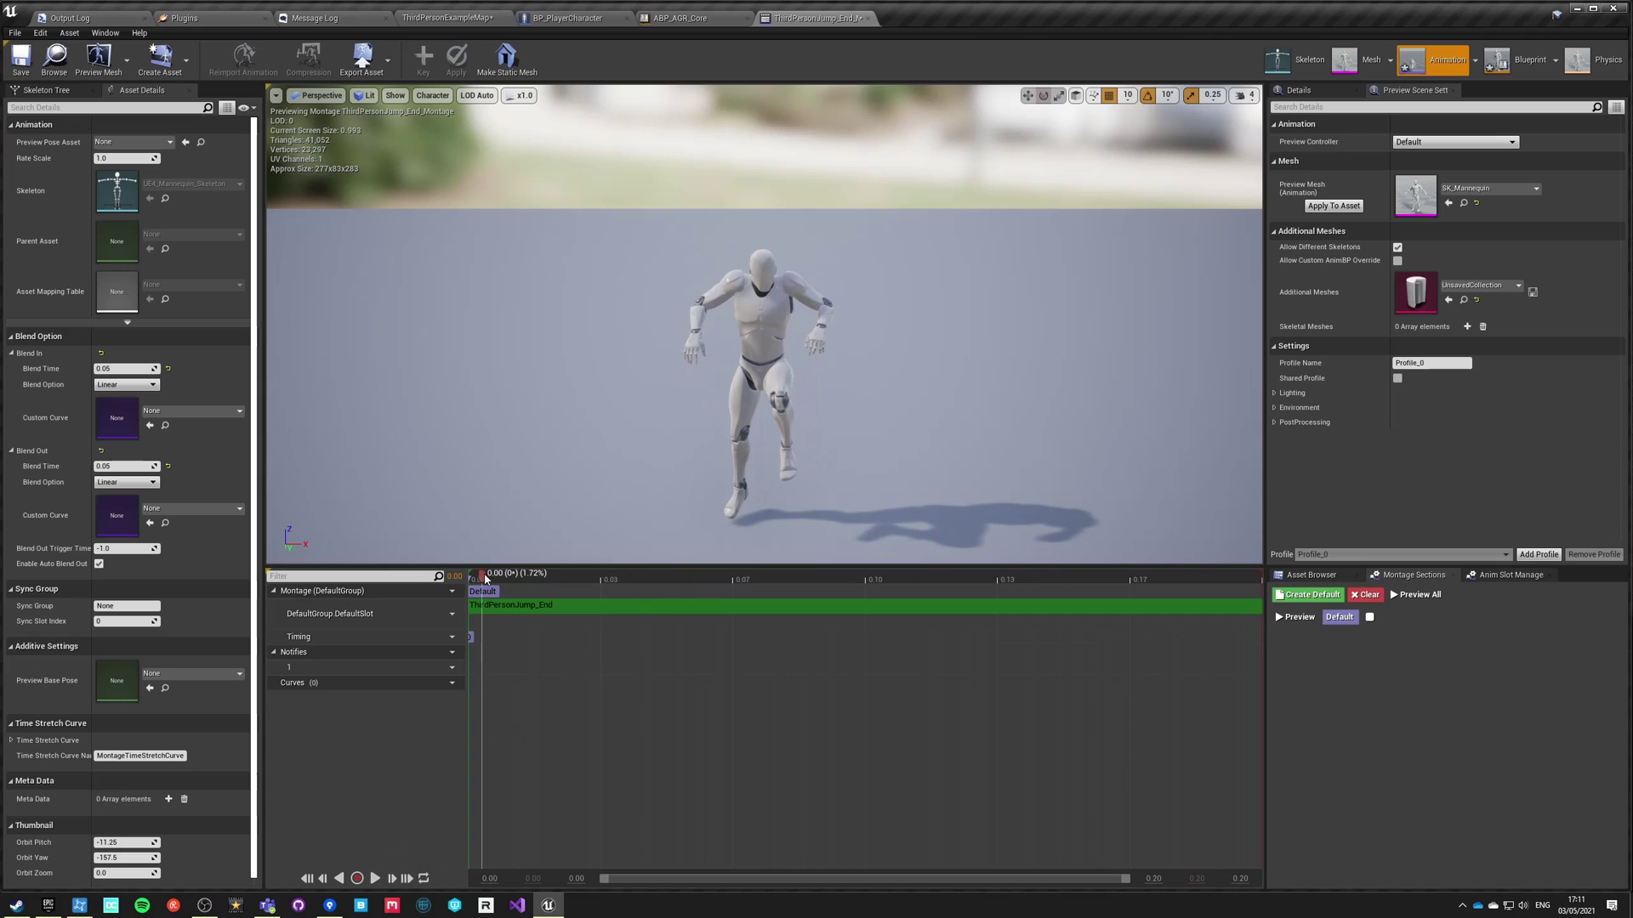
drag(484, 576, 808, 568)
drag(1155, 584, 1226, 584)
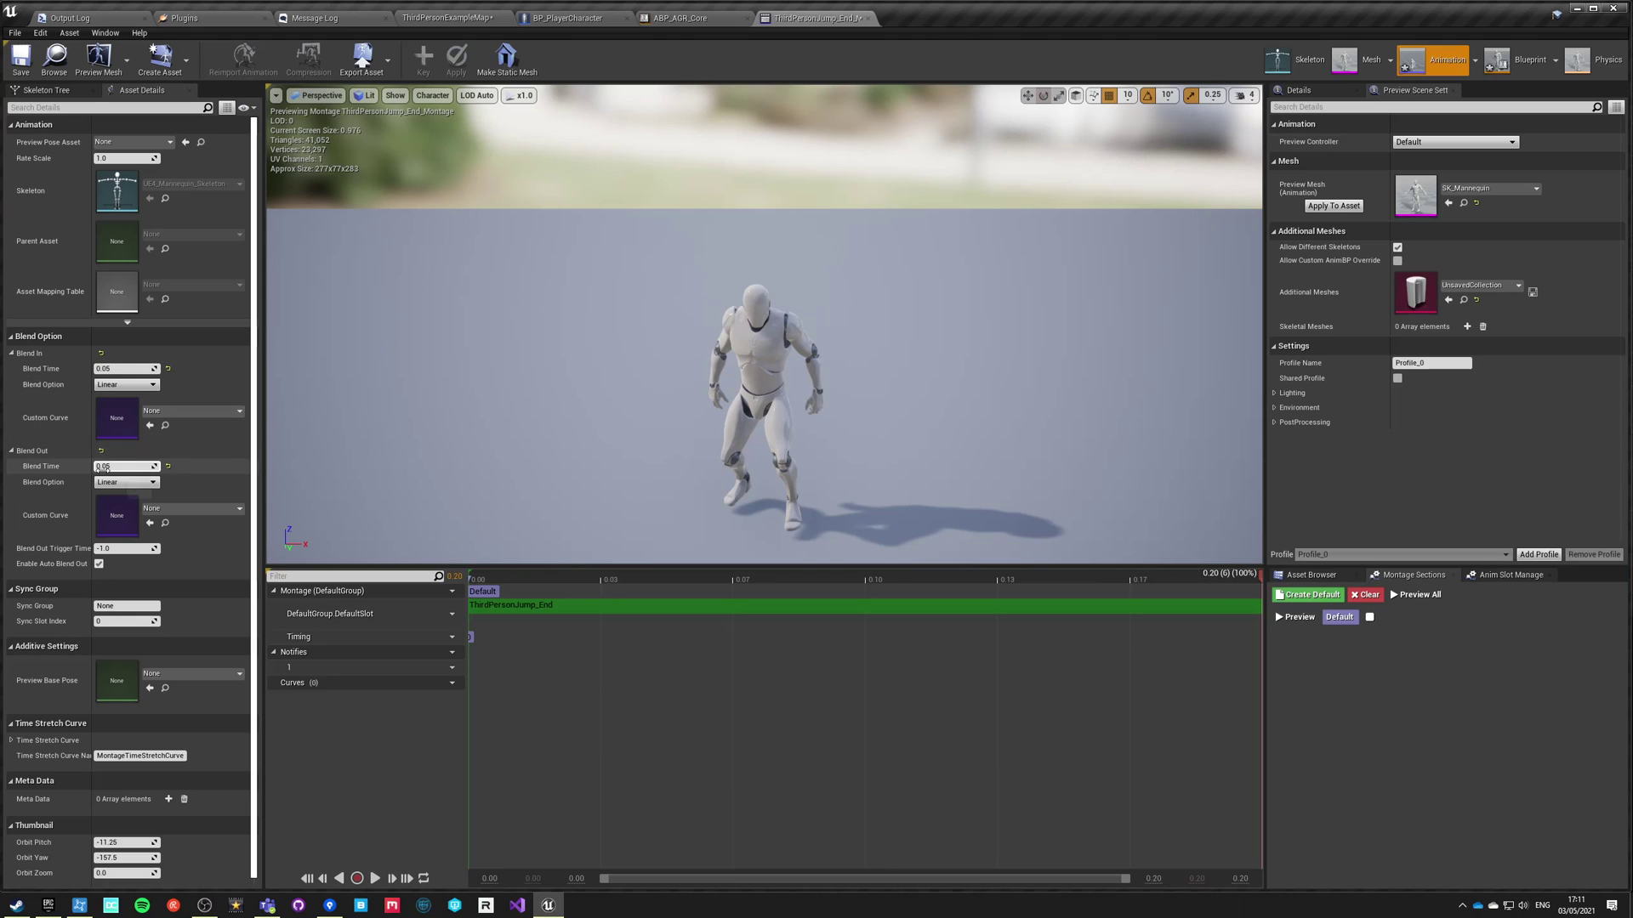
click(20, 58)
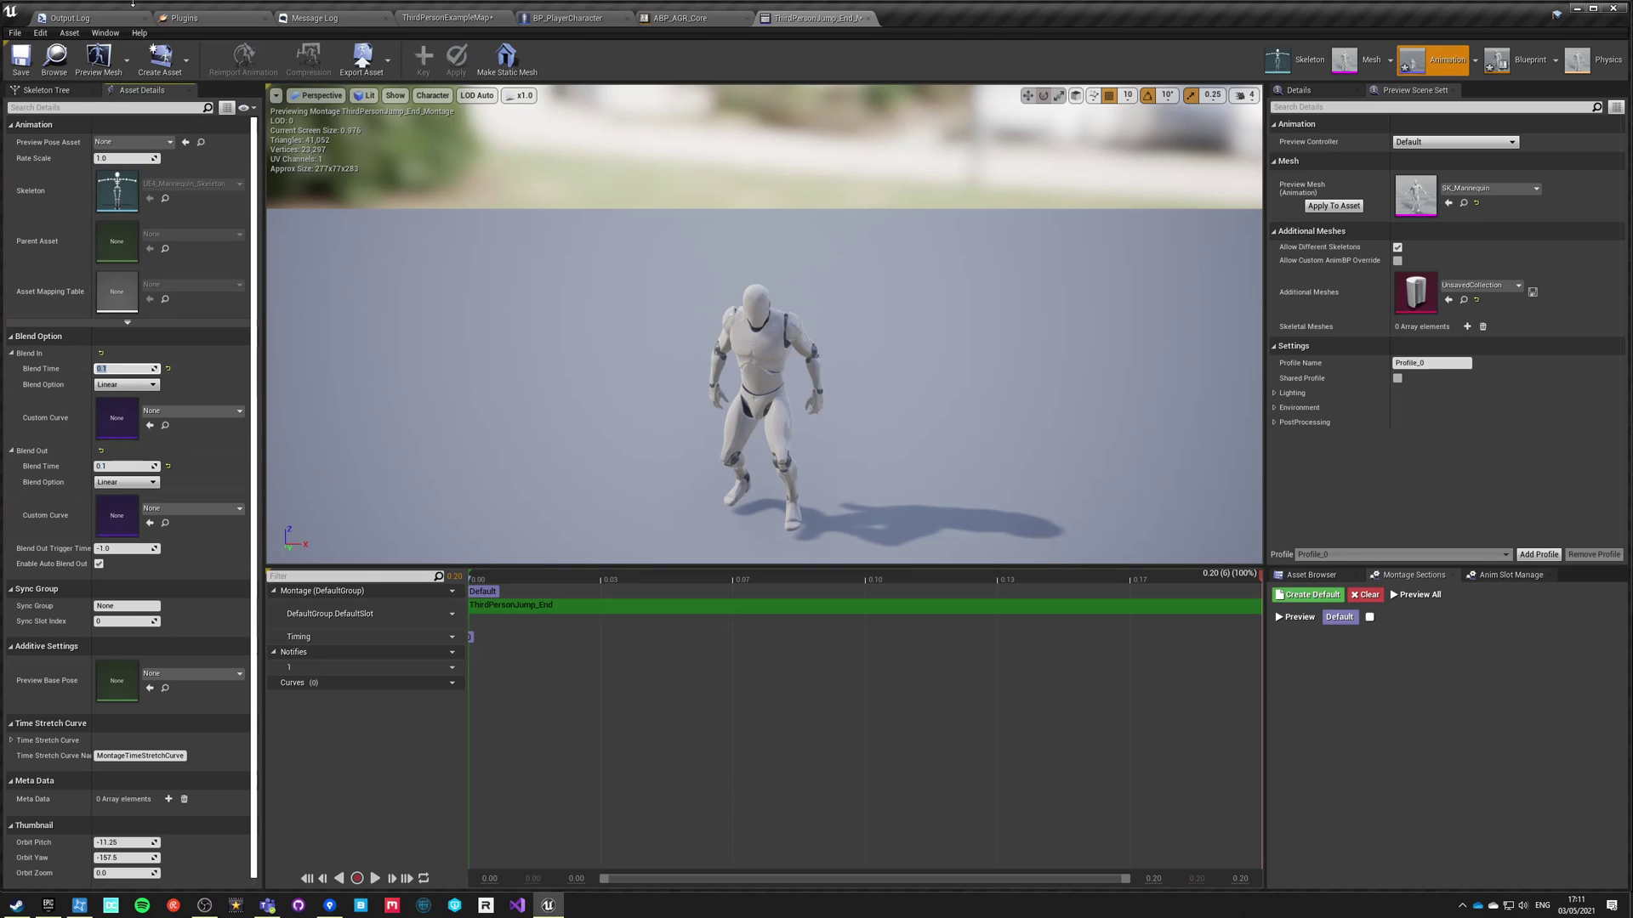
Play the example map again to check the landing blends at 0.1 while running, jumping and climbing the stairs, then stop.
click(470, 18)
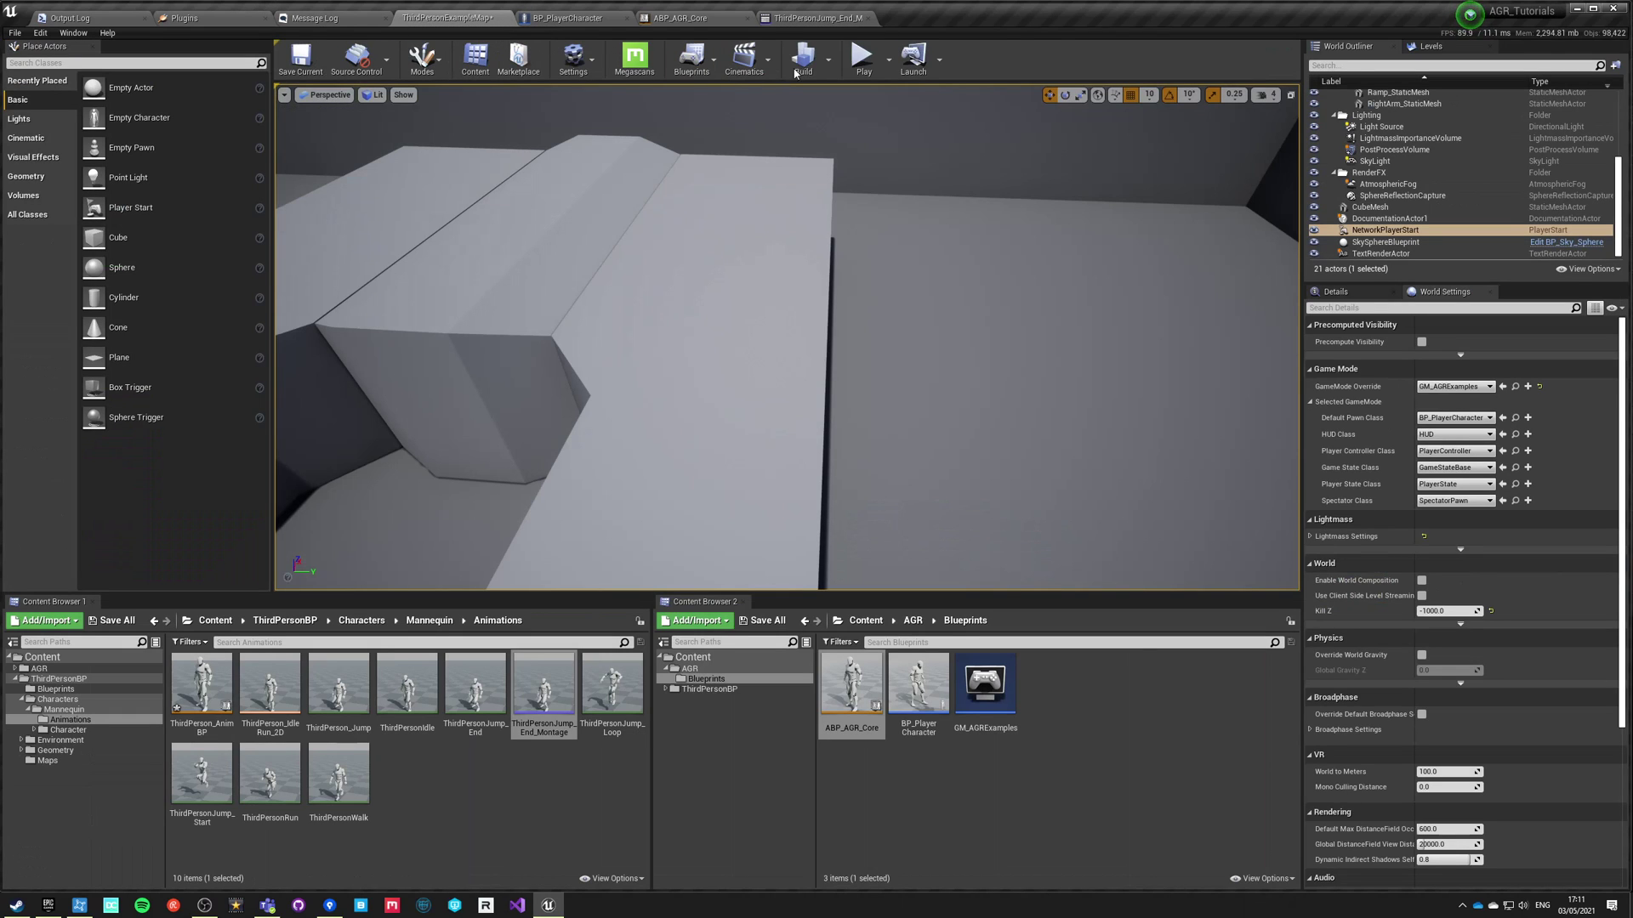
click(864, 58)
key(w)
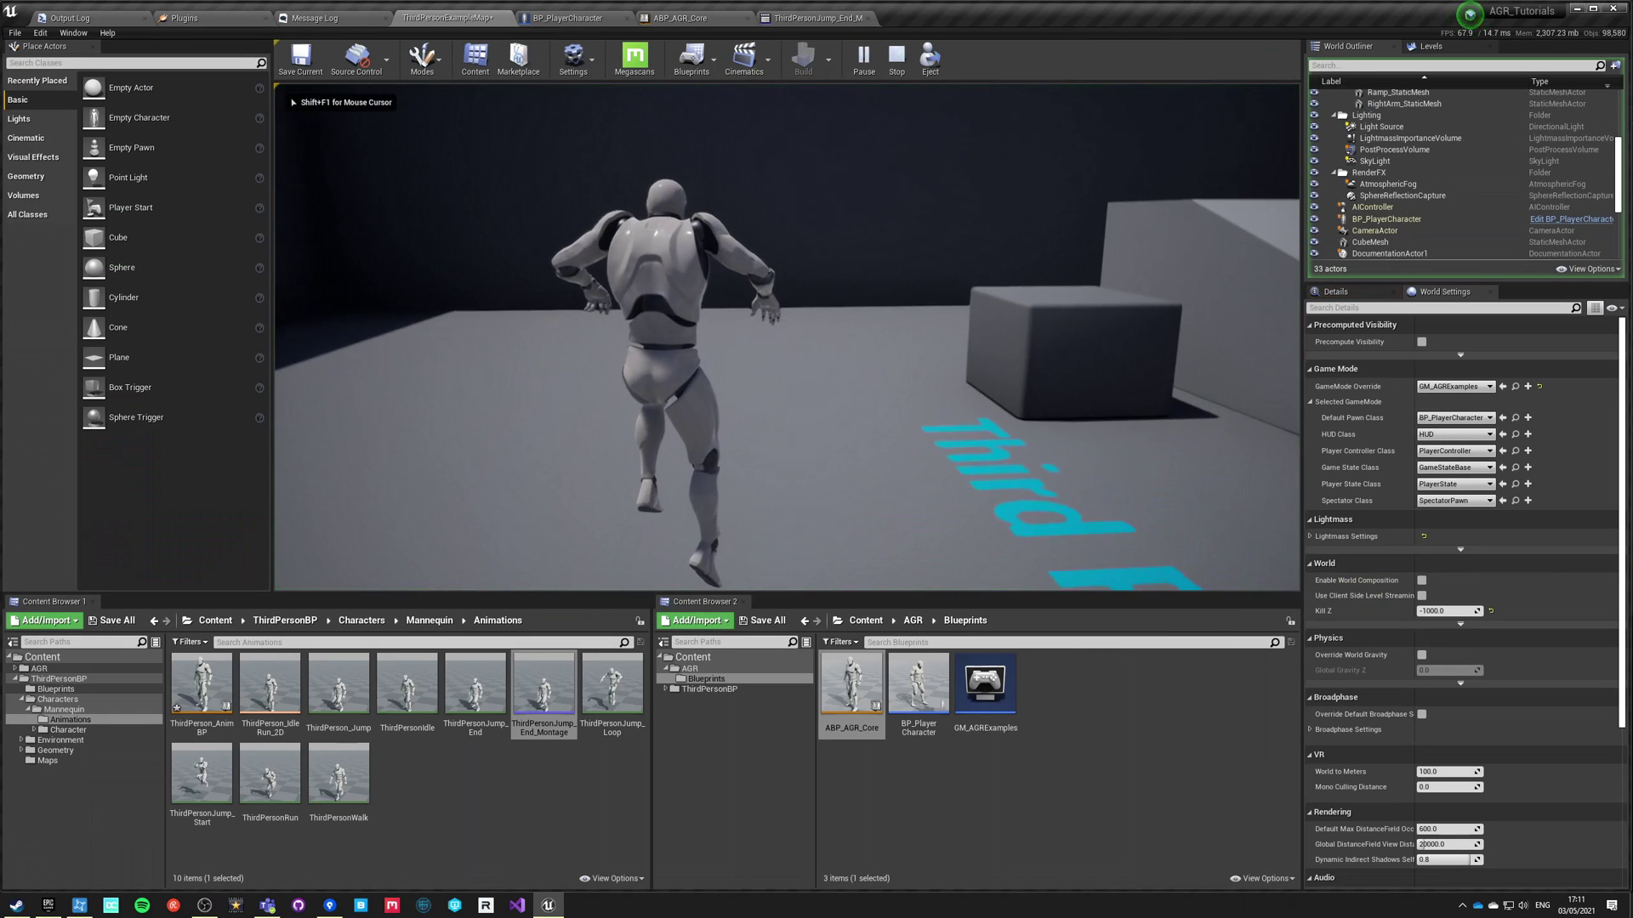
key(space)
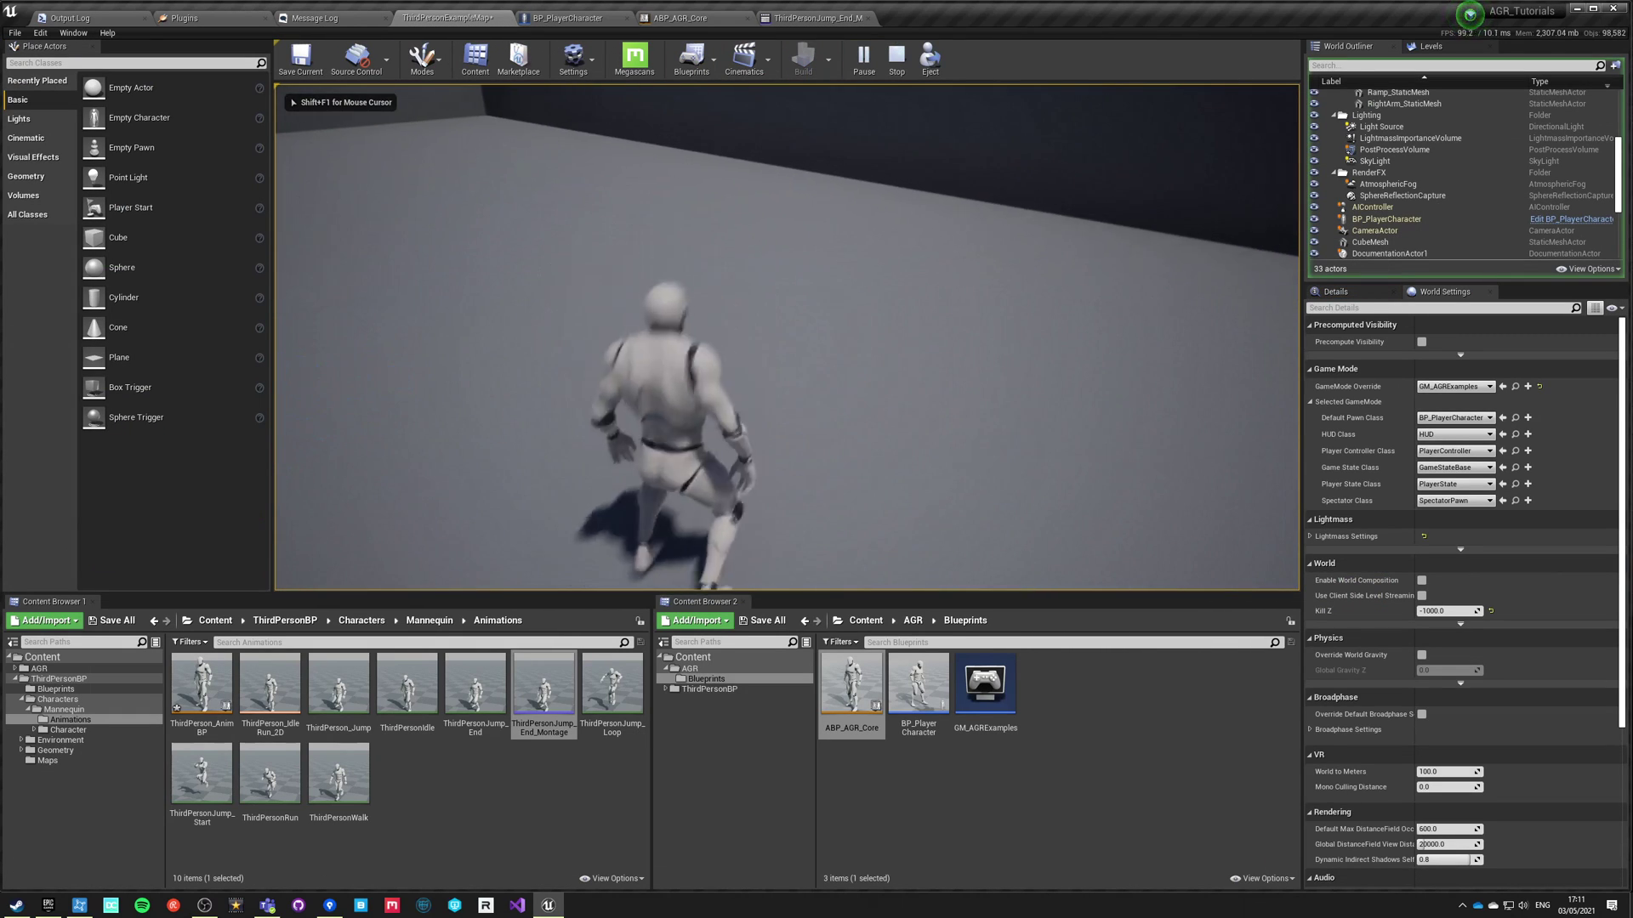
key(space)
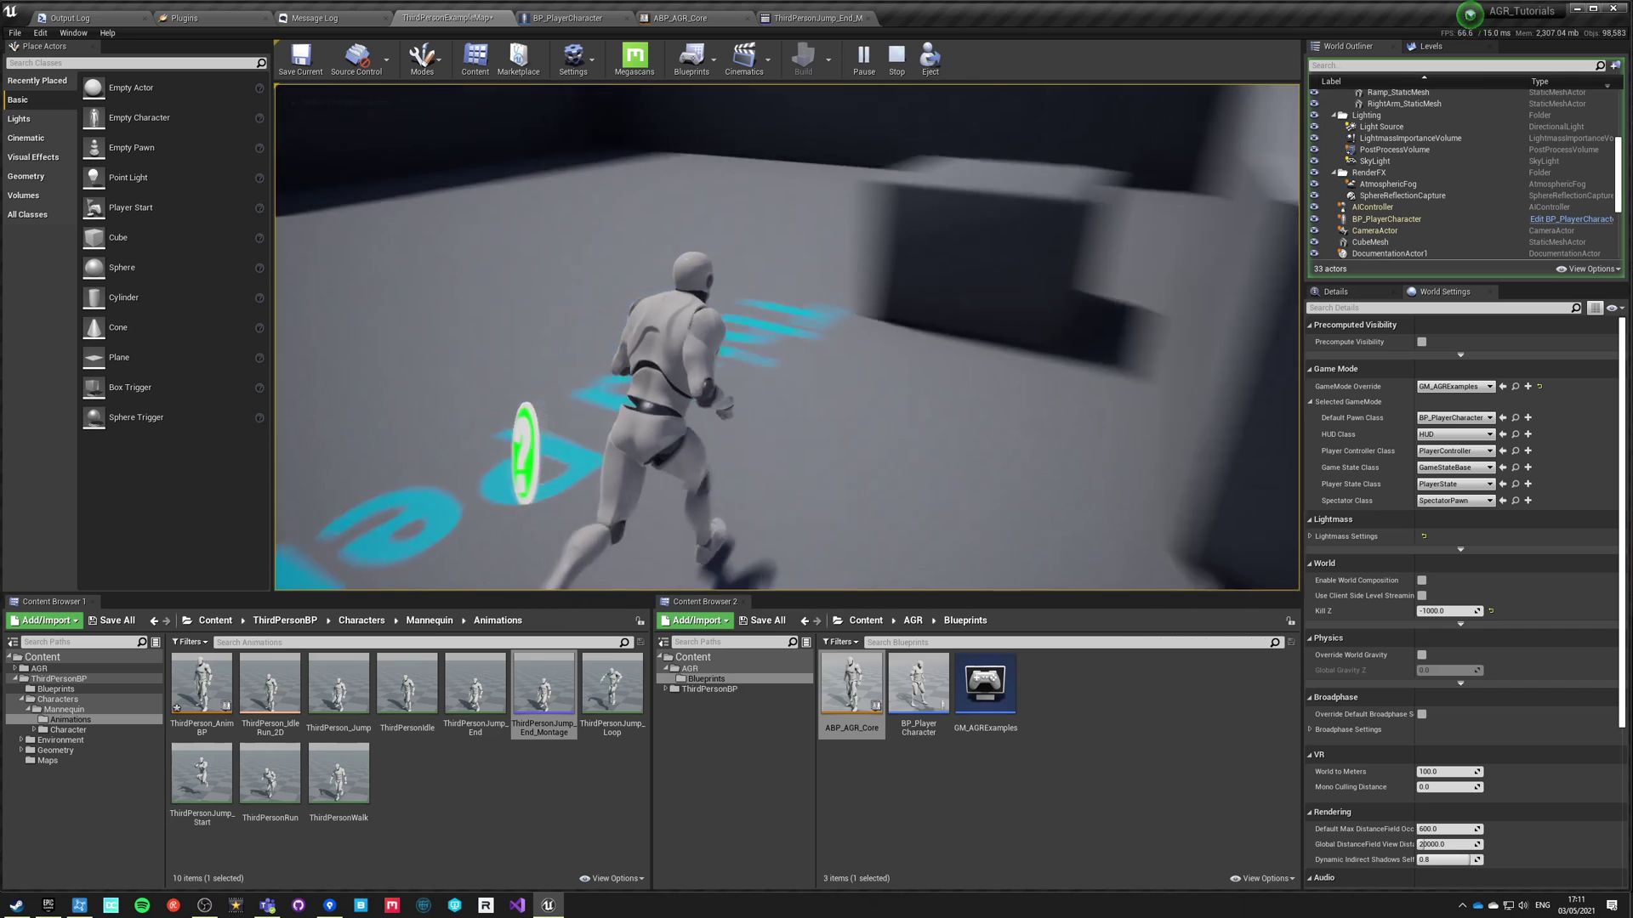
key(space)
key(space)
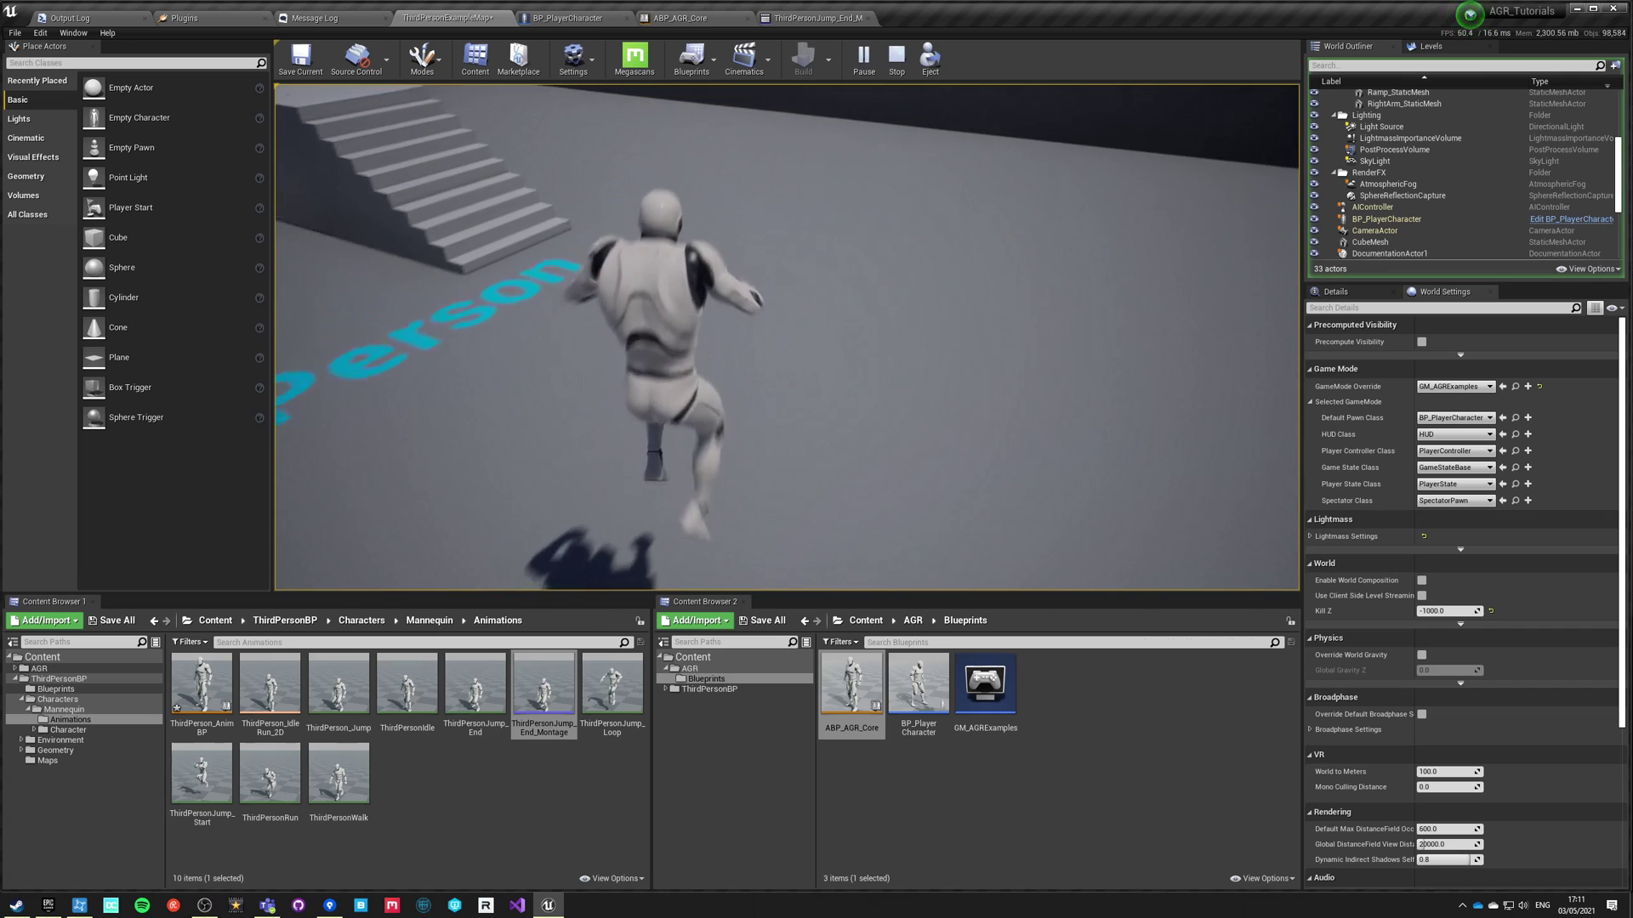
key(w)
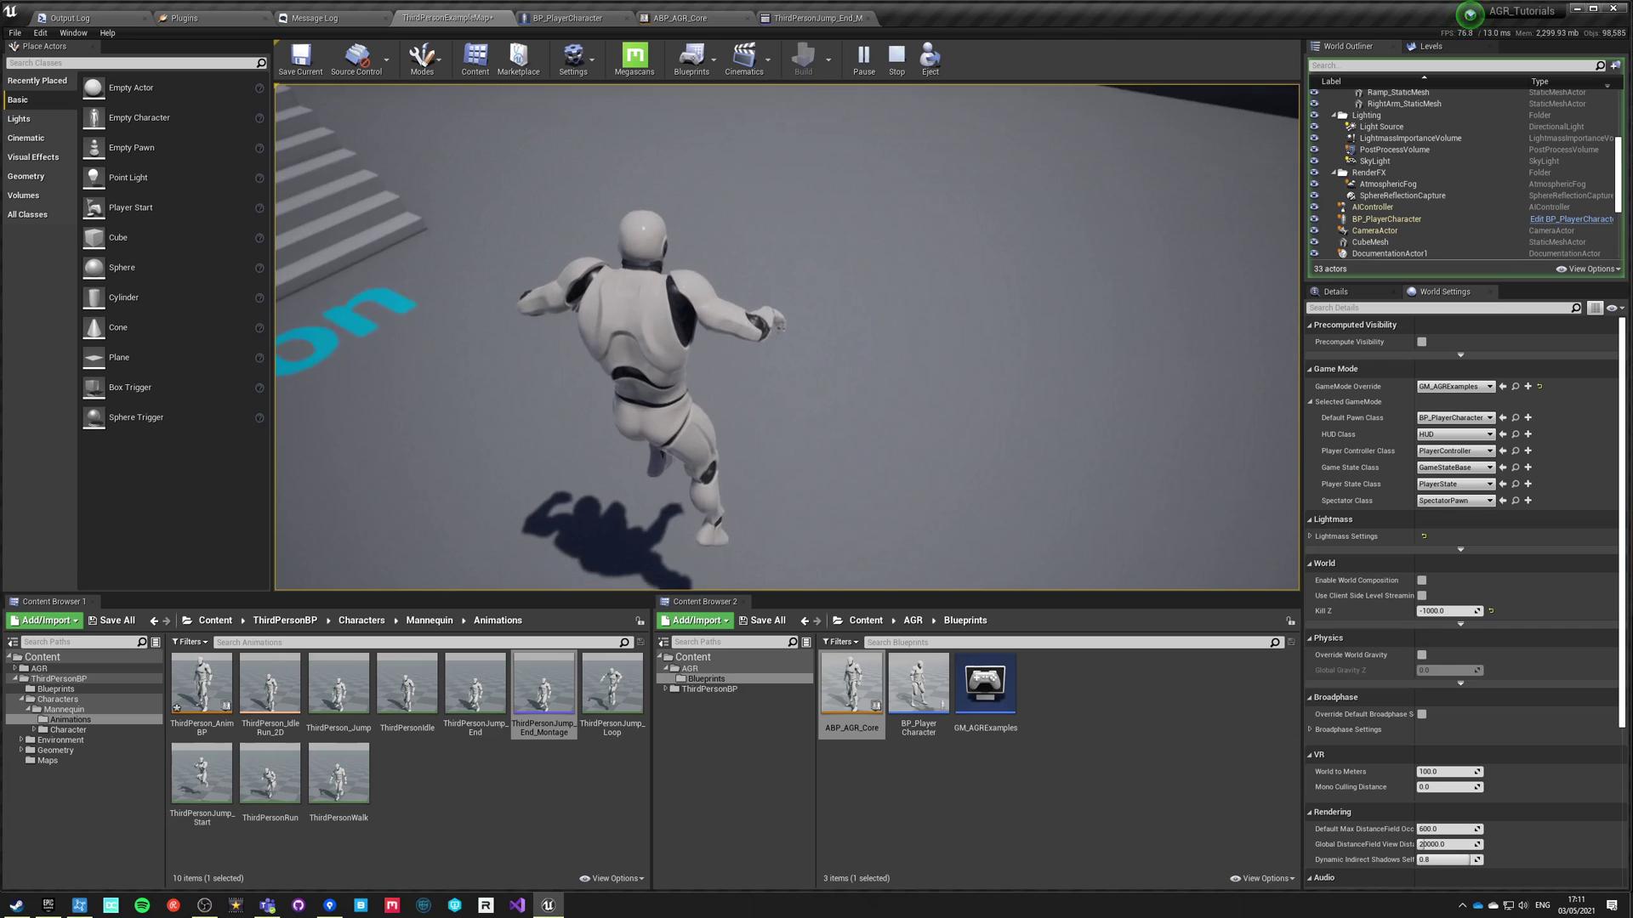
key(space)
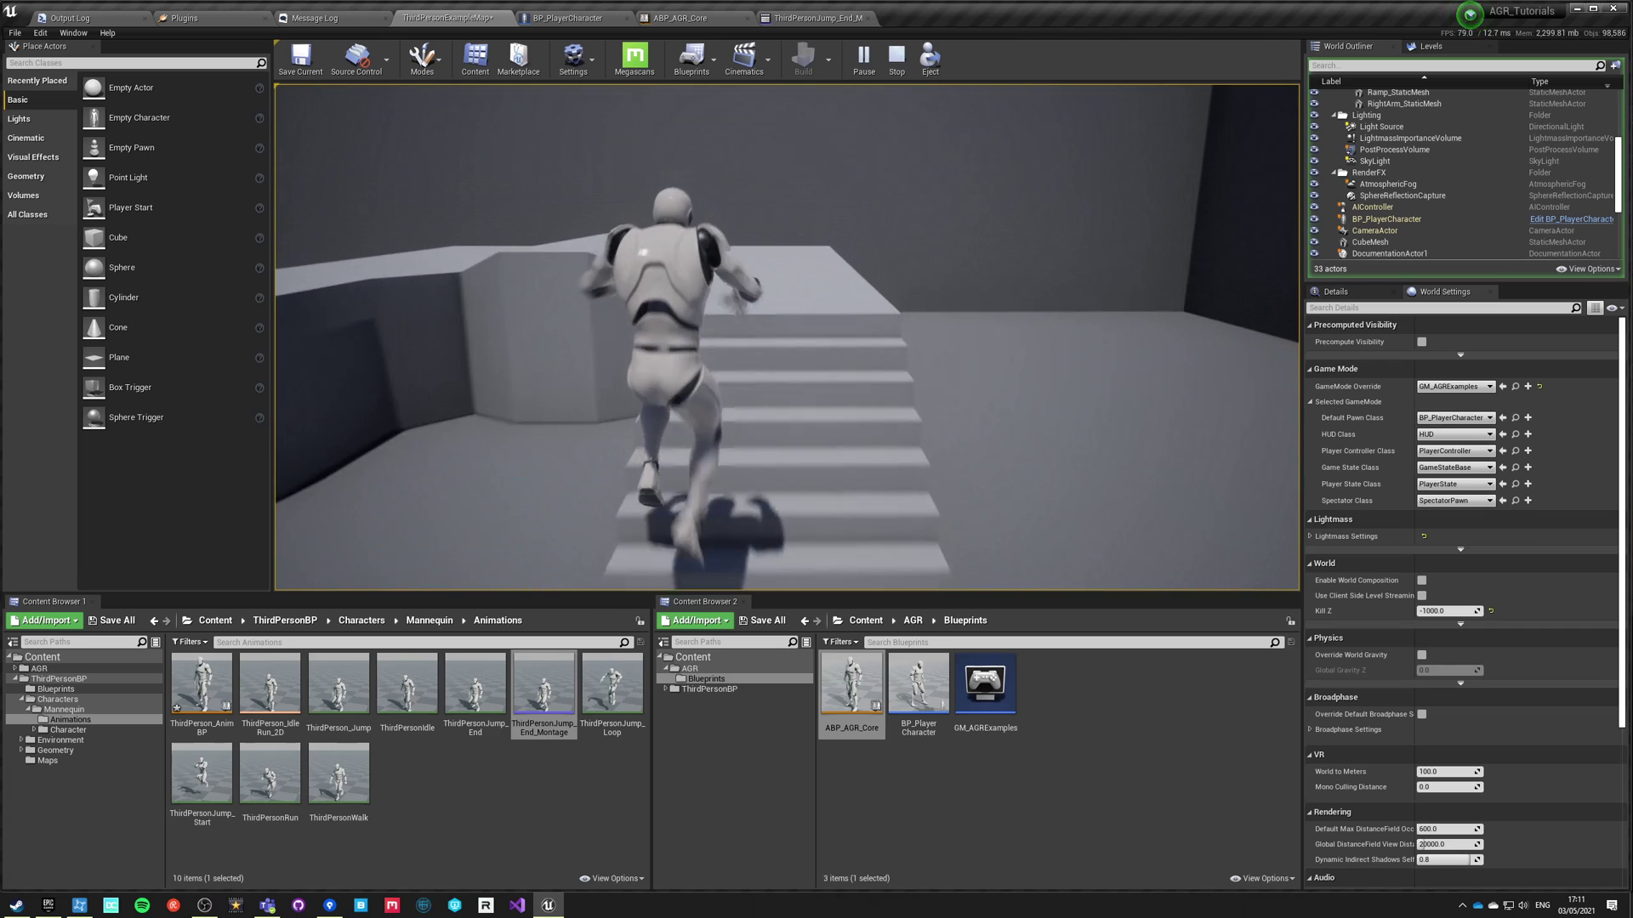
key(space)
key(w)
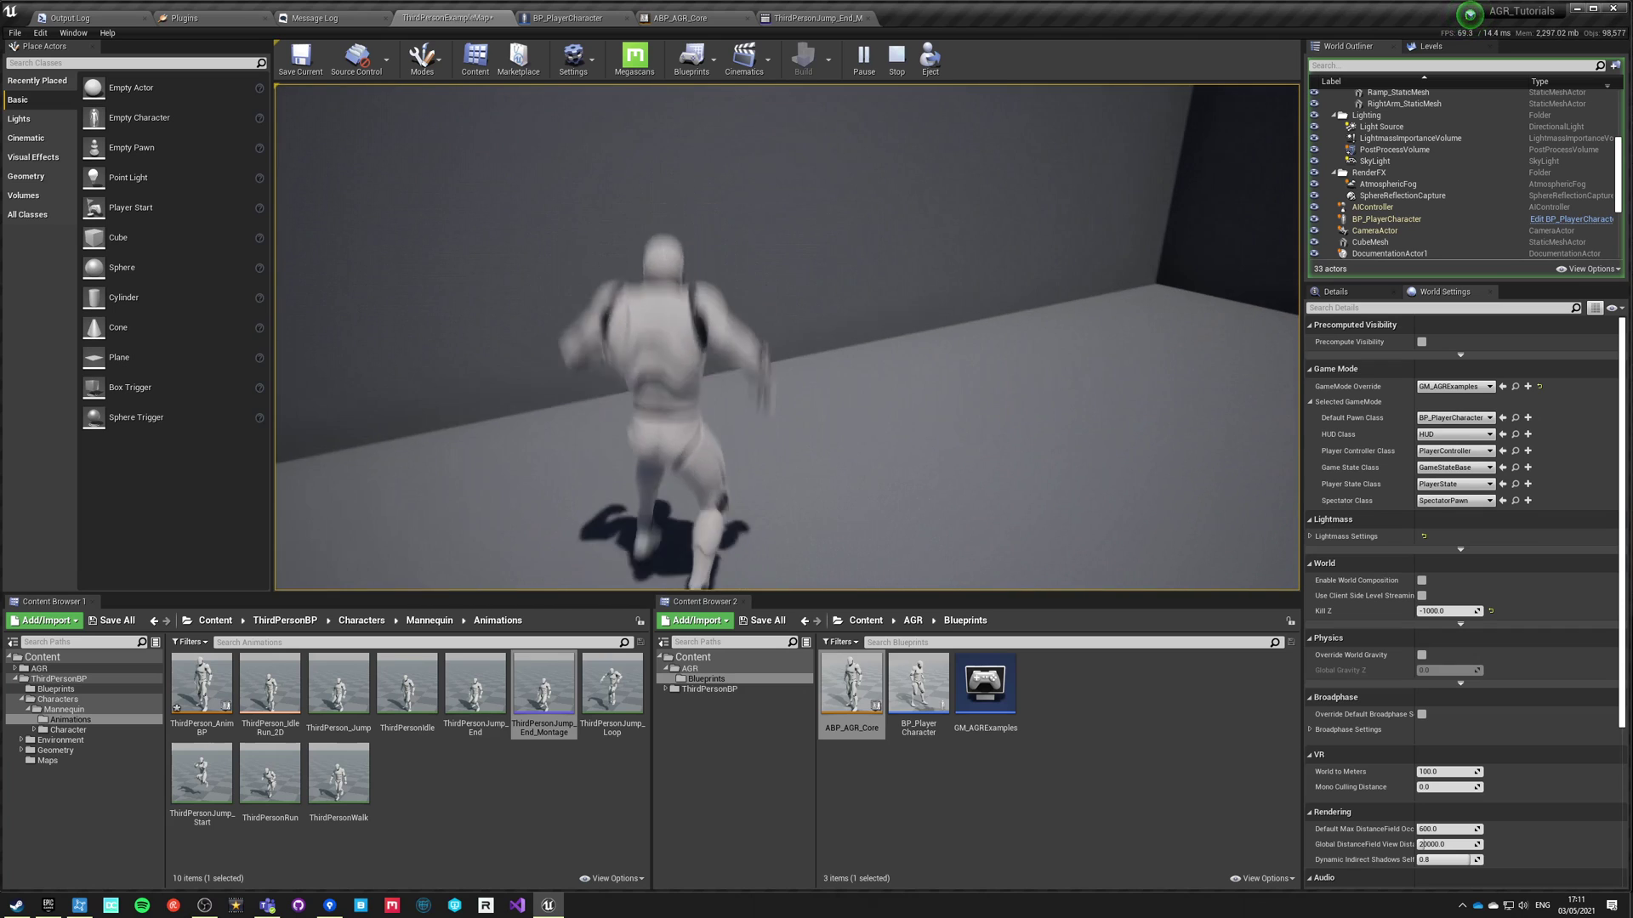
key(w)
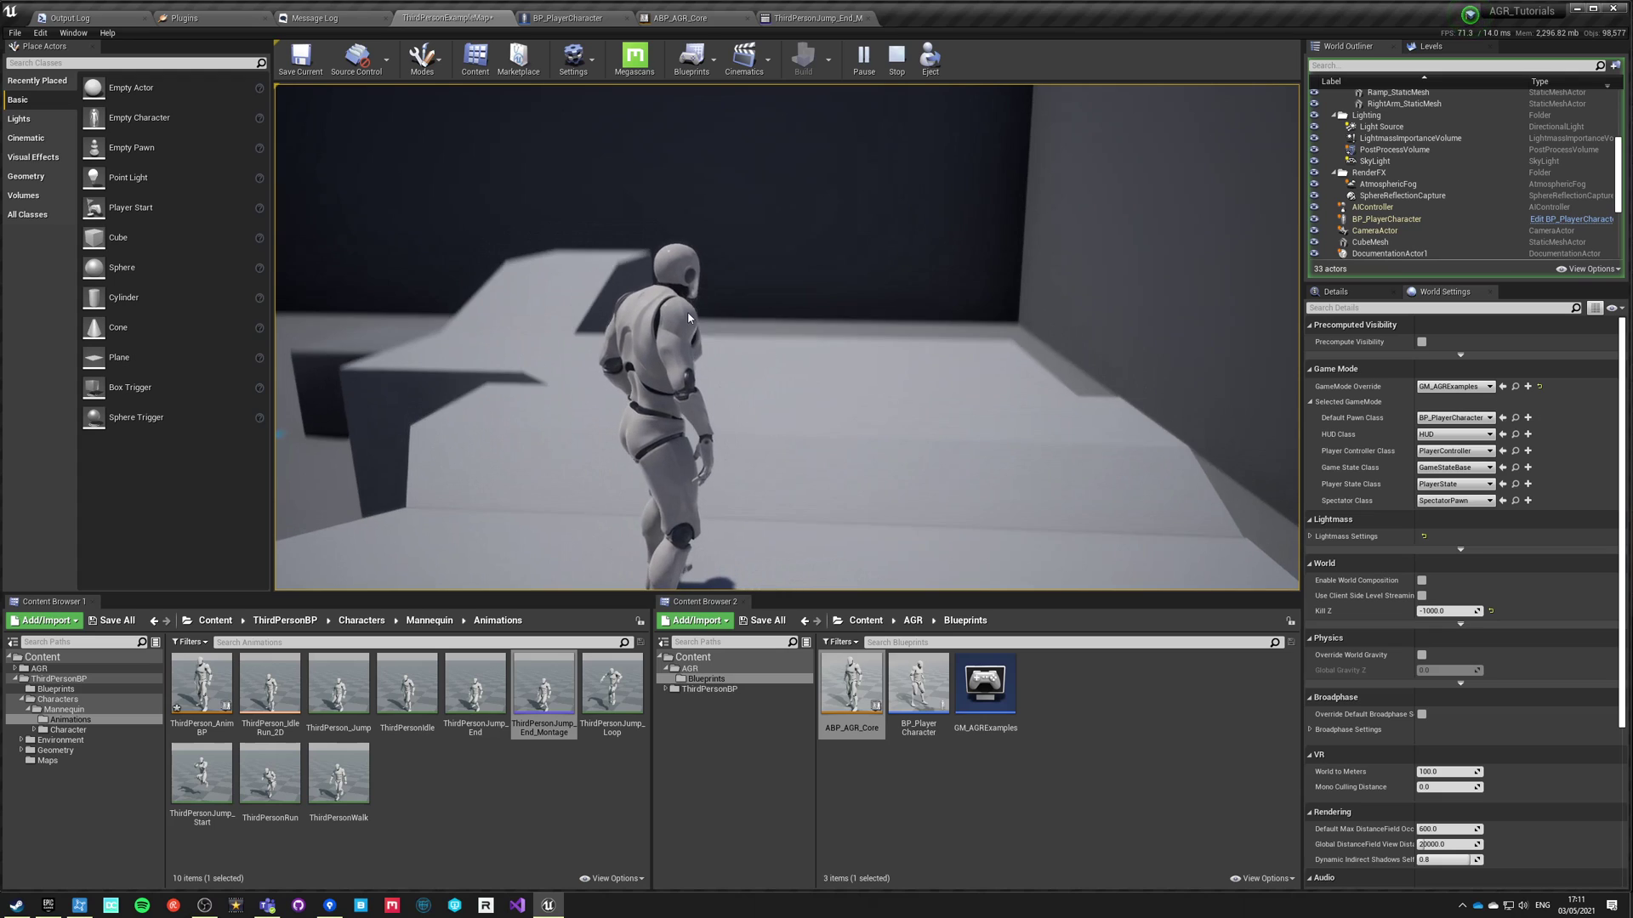
key(Escape)
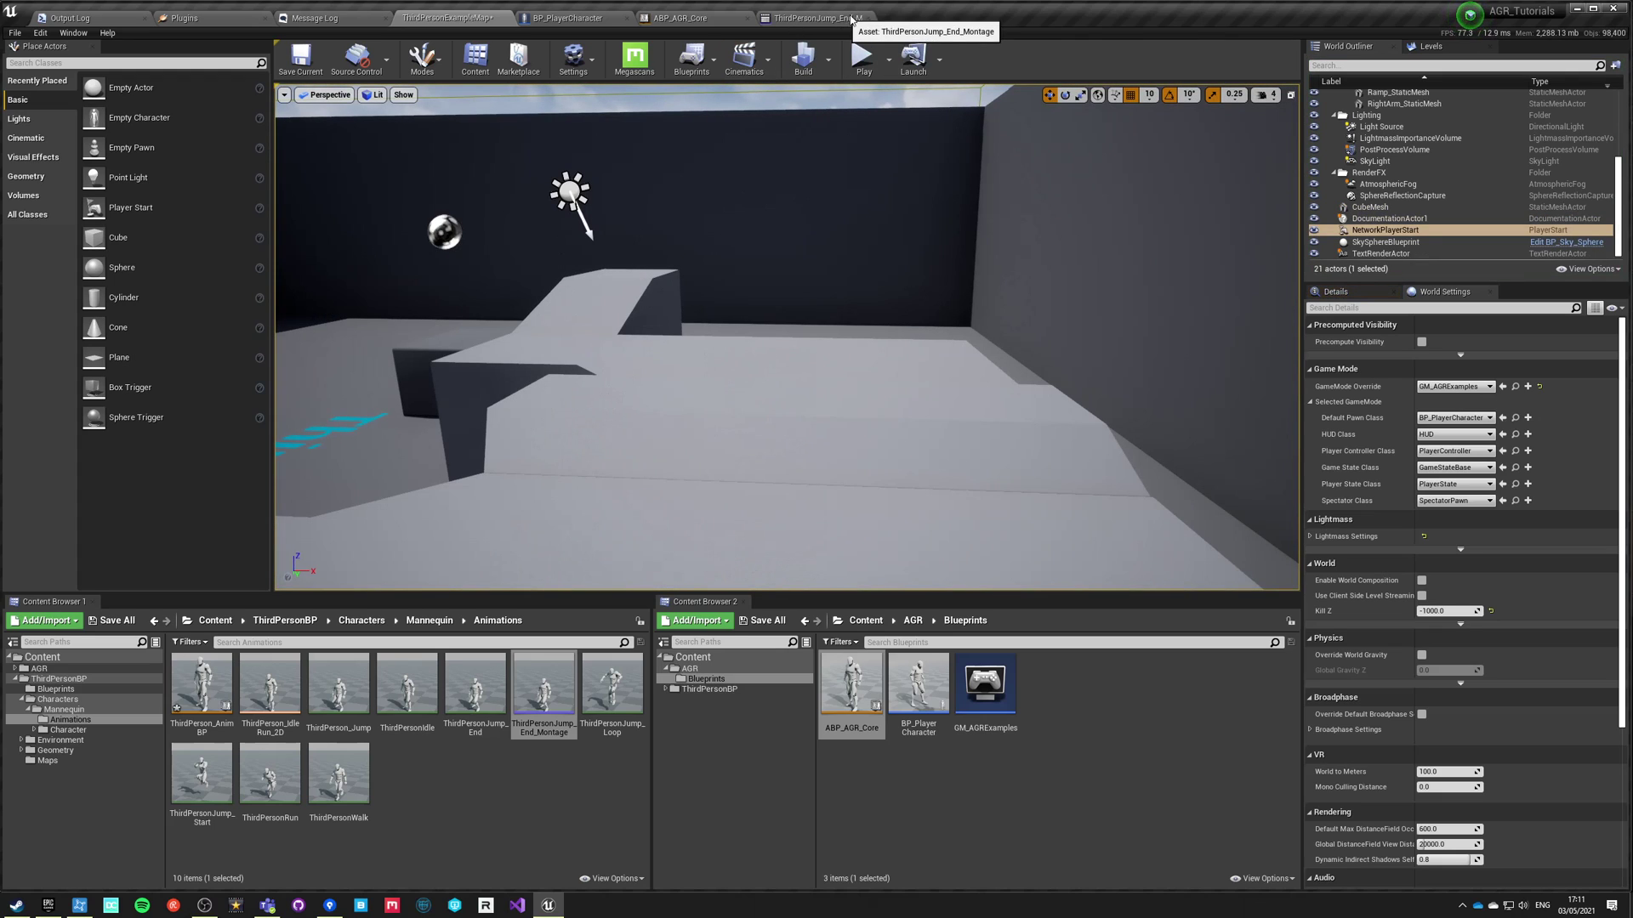